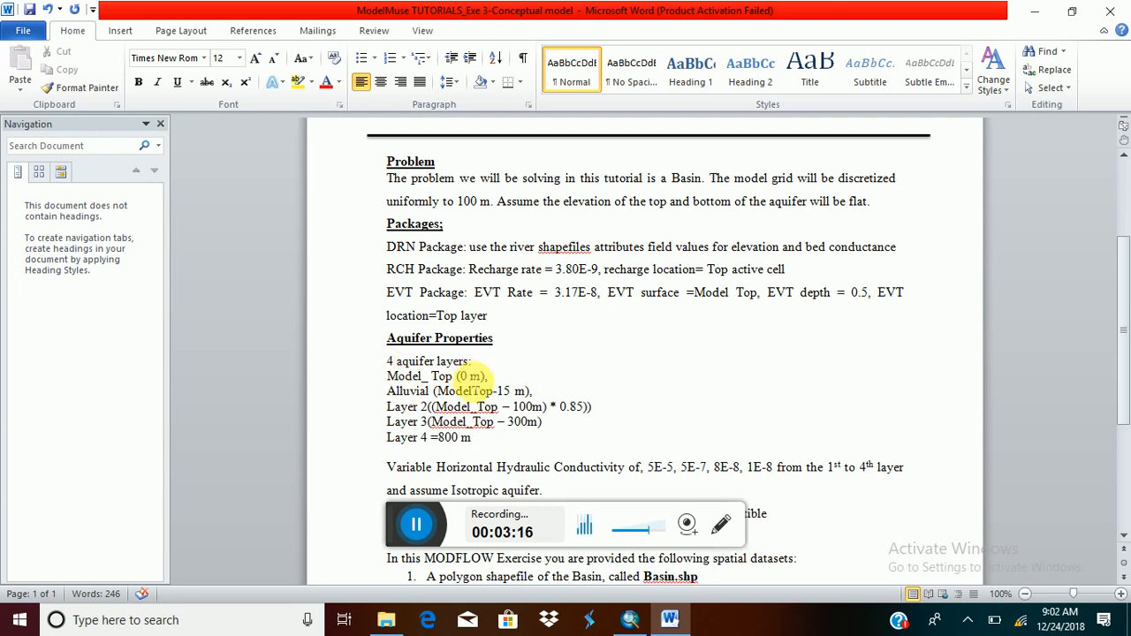
Examine the aquifer properties in the exercise sheet: layer elevation formulas, hydraulic conductivity values and aquifer type.
scroll(471, 375, down, 1)
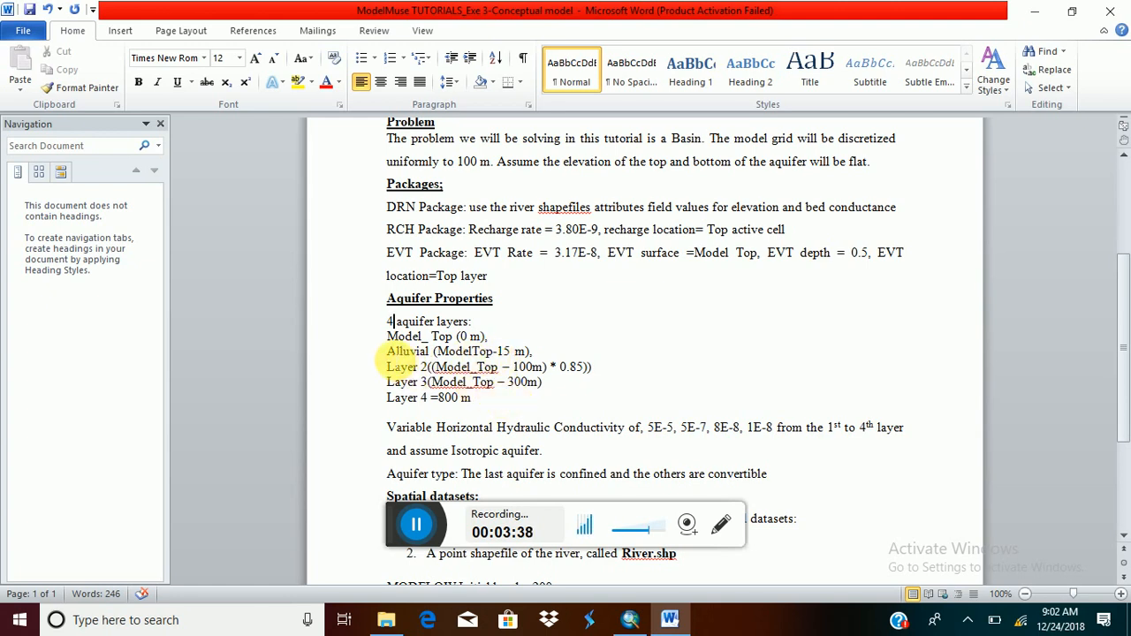
drag(387, 351, 422, 361)
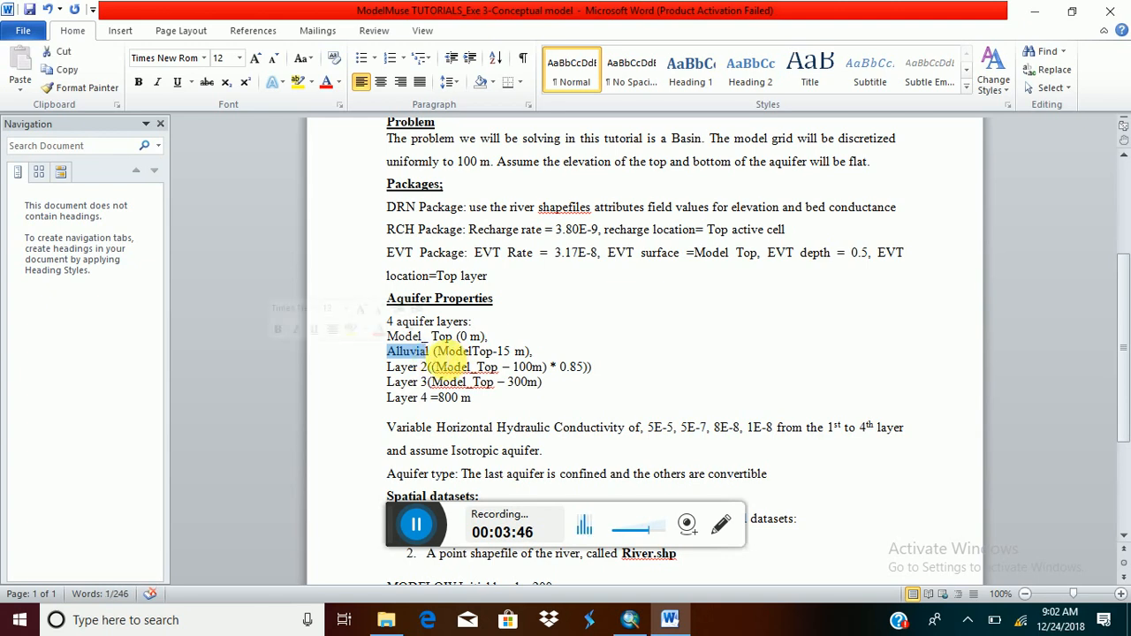
drag(436, 352, 492, 348)
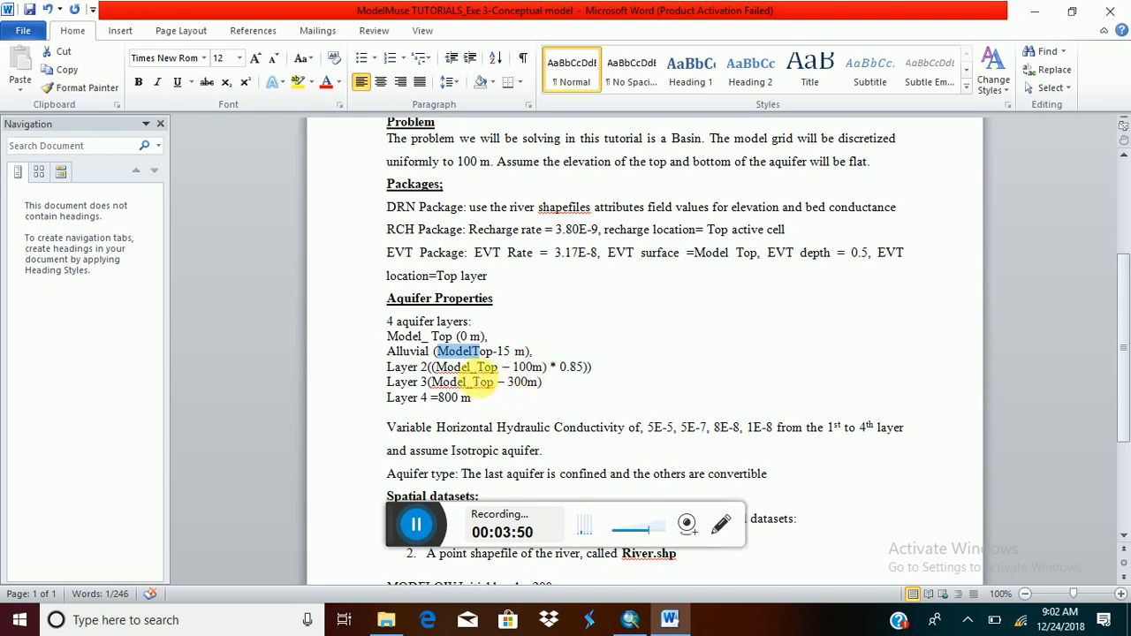
drag(435, 367, 528, 373)
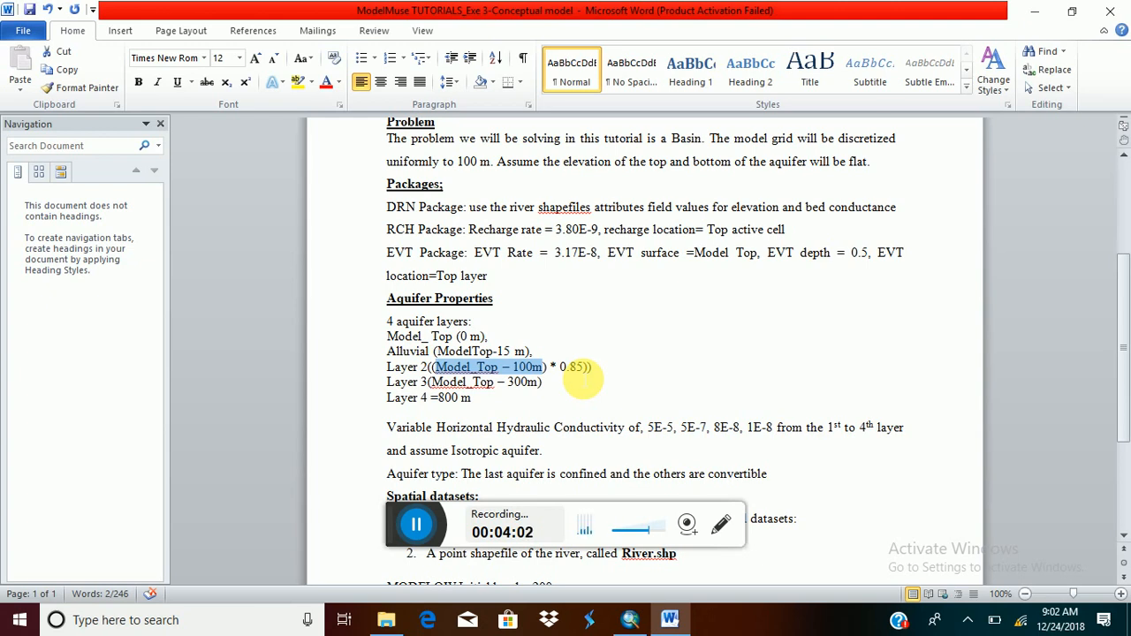
click(431, 381)
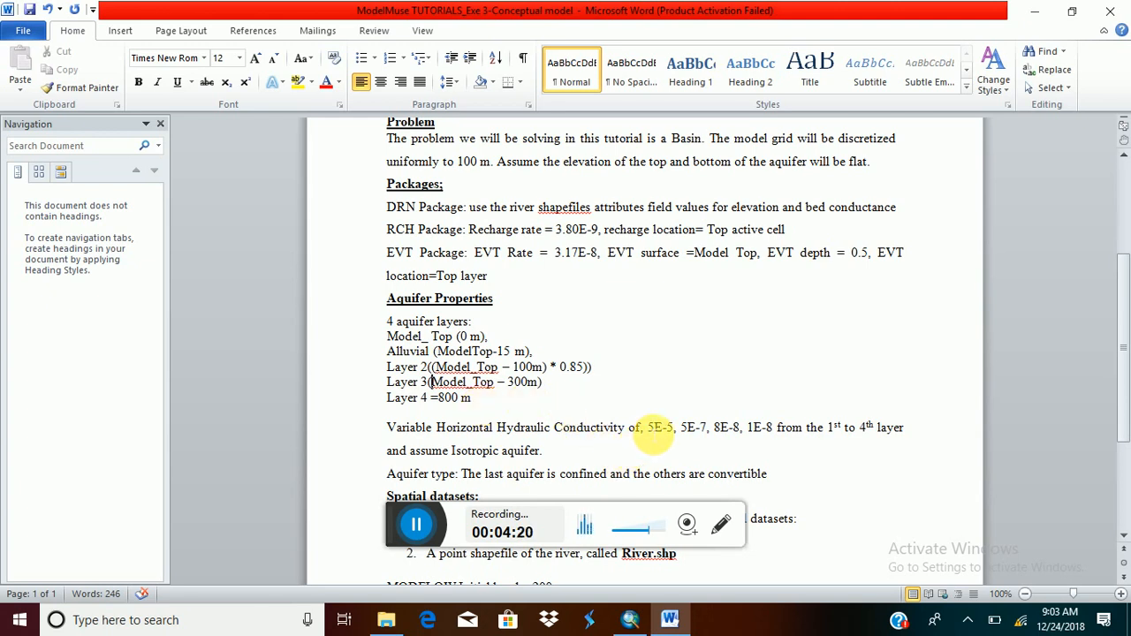
click(695, 433)
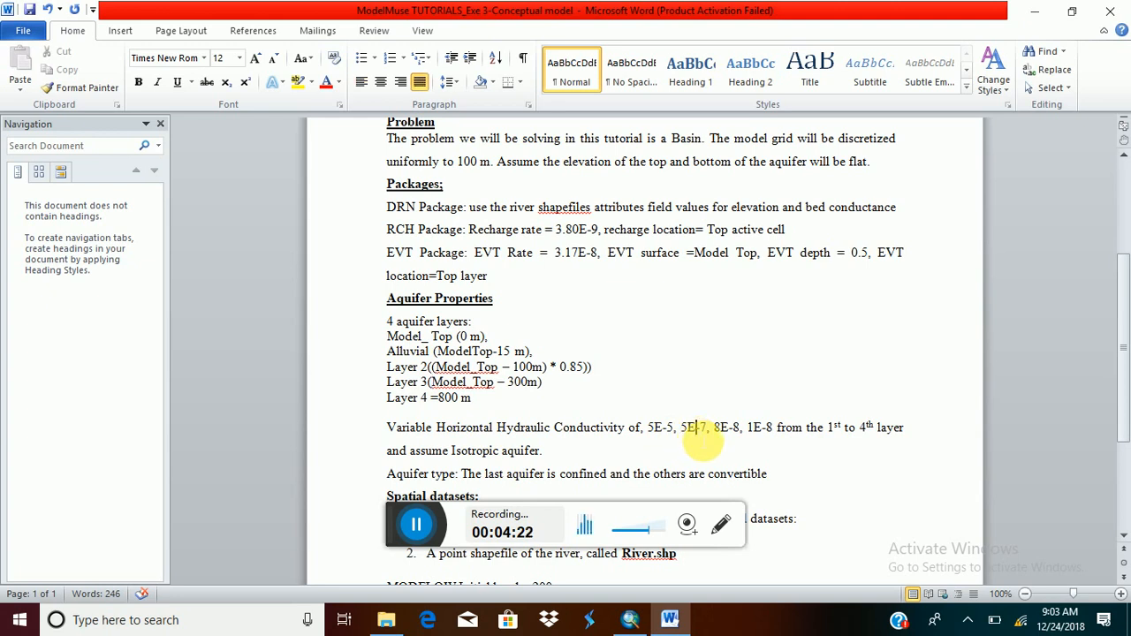
click(755, 431)
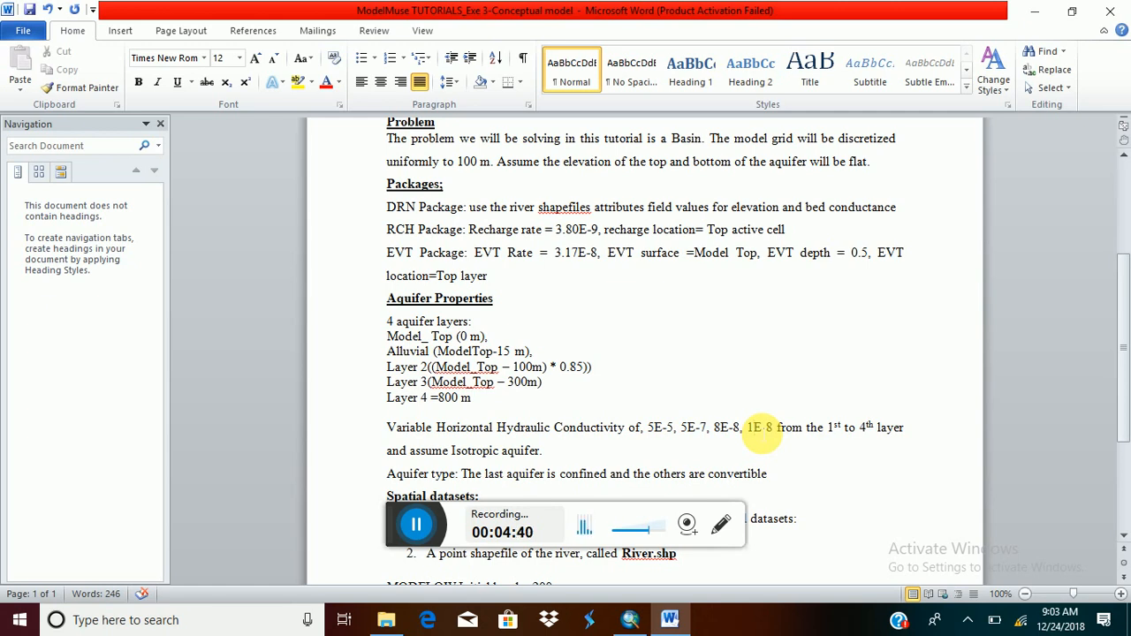
scroll(707, 437, down, 1)
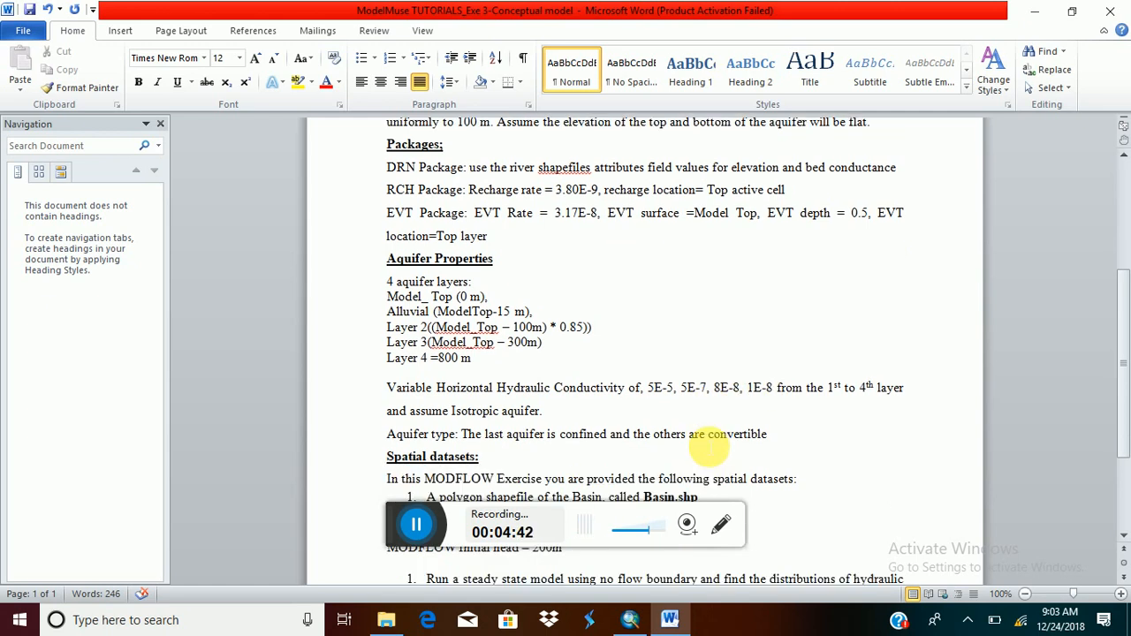
scroll(535, 447, down, 2)
drag(462, 354, 597, 365)
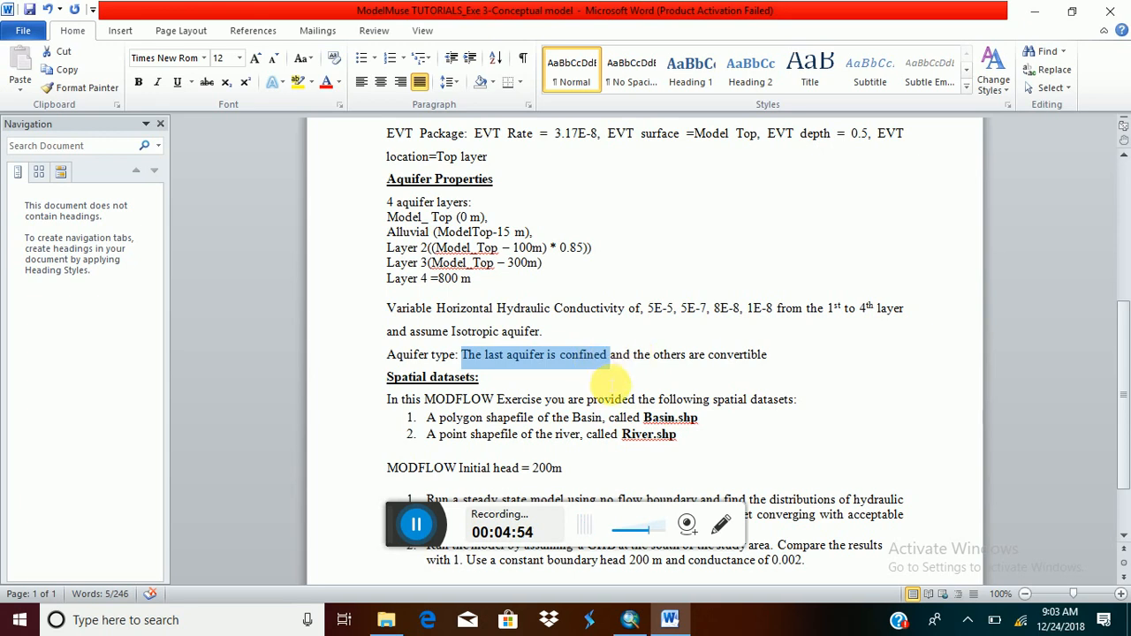
Delete the word "point" from the River.shp description in the spatial datasets list.
scroll(609, 383, down, 1)
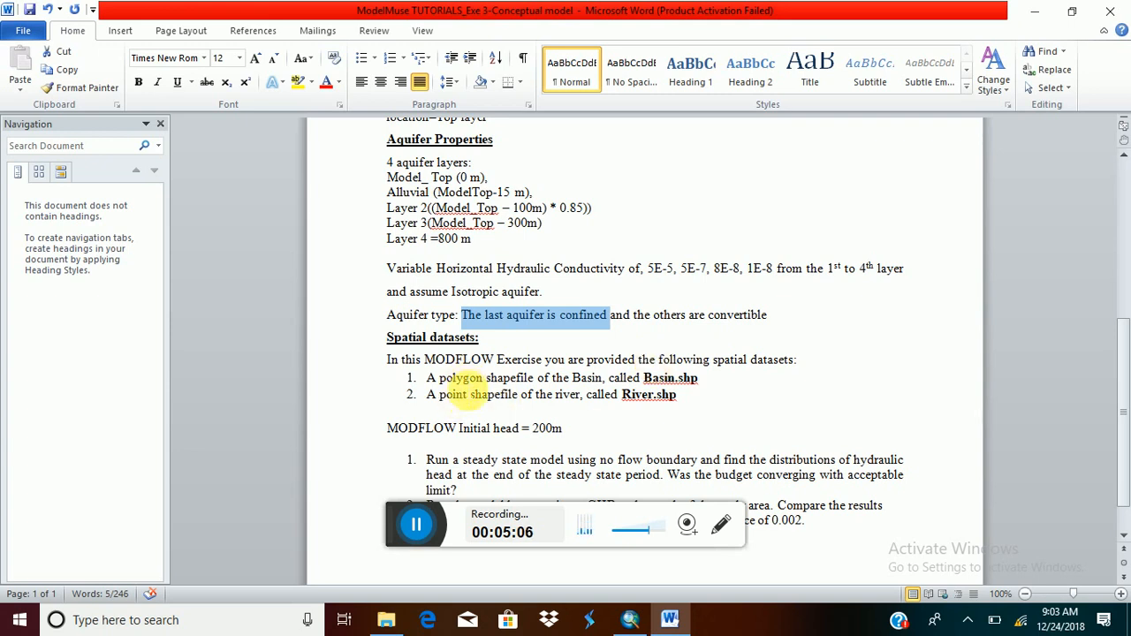
drag(468, 394, 431, 395)
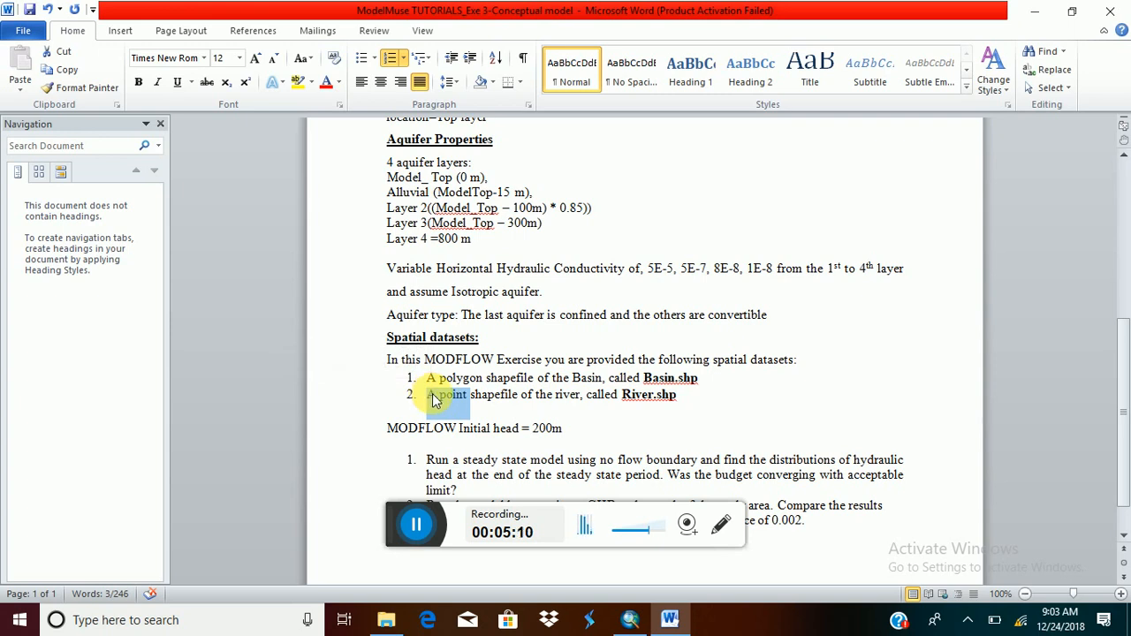
click(461, 403)
double_click(453, 396)
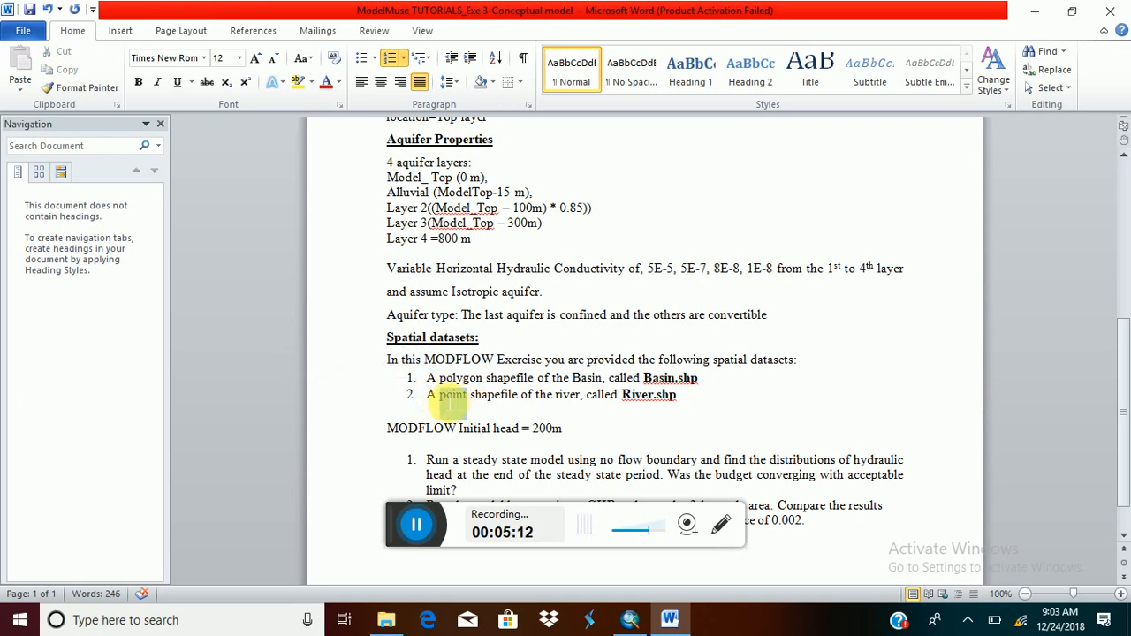
key(BackSpace)
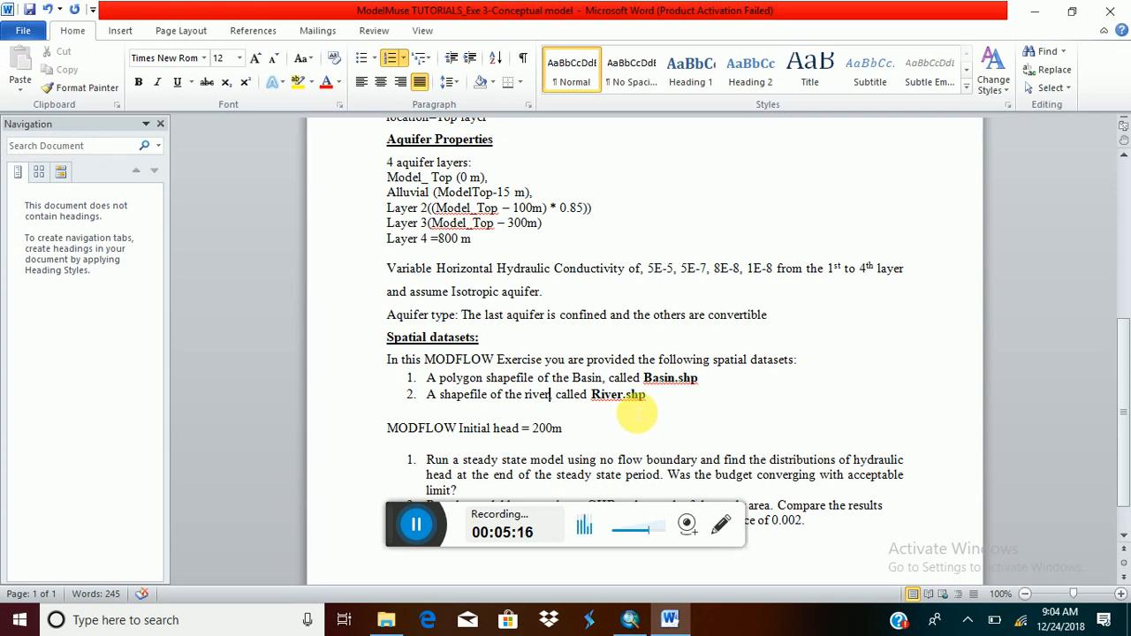
scroll(636, 394, down, 1)
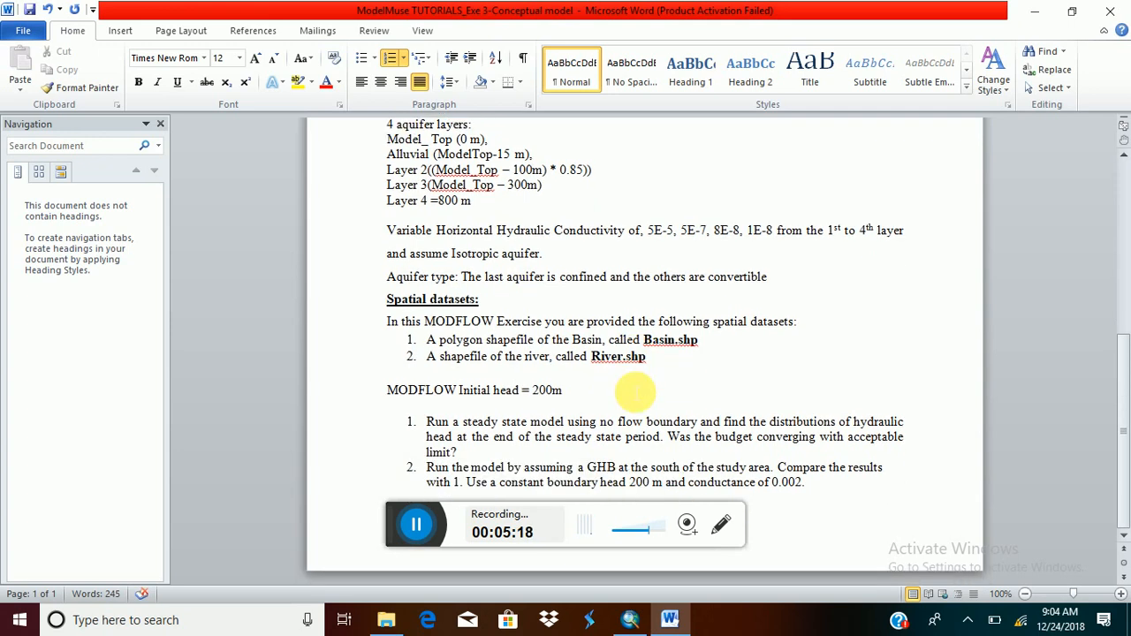
text(,)
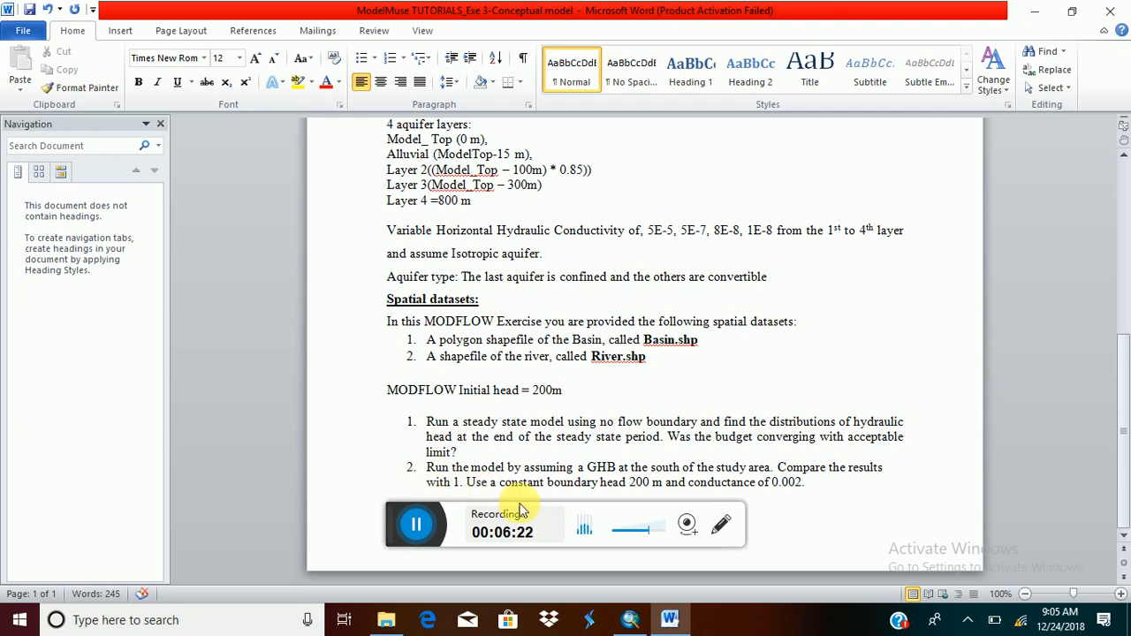
Review the GHB conductance in the second run task and the Spatial datasets section of the exercise sheet.
click(808, 484)
drag(806, 483, 770, 483)
scroll(629, 382, up, 3)
scroll(629, 382, up, 7)
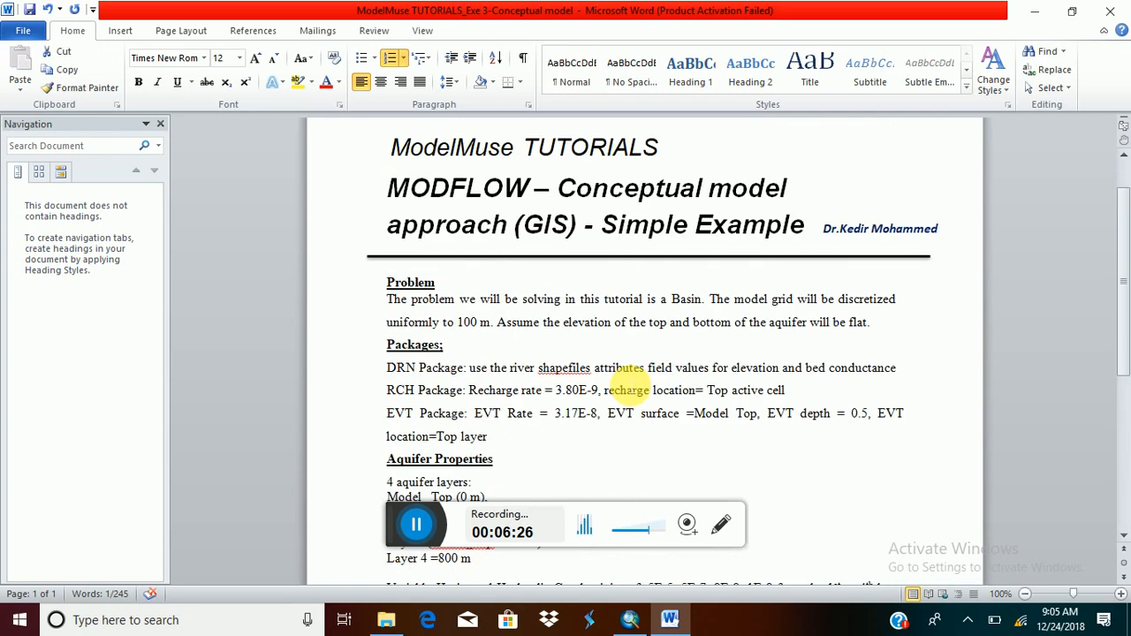
scroll(629, 384, down, 11)
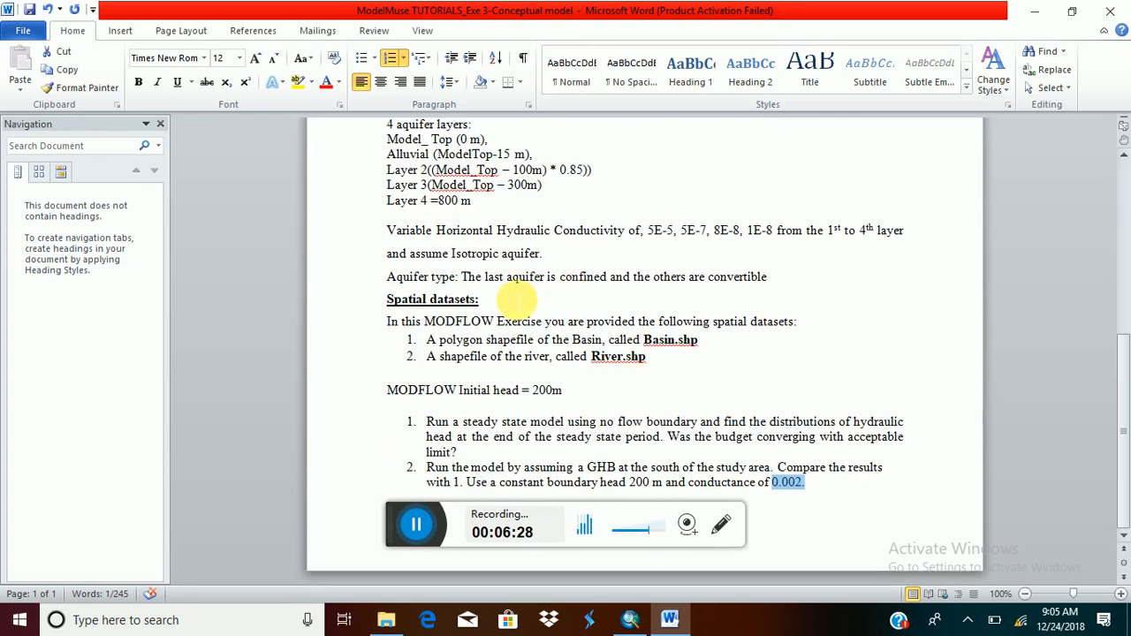
drag(387, 299, 495, 300)
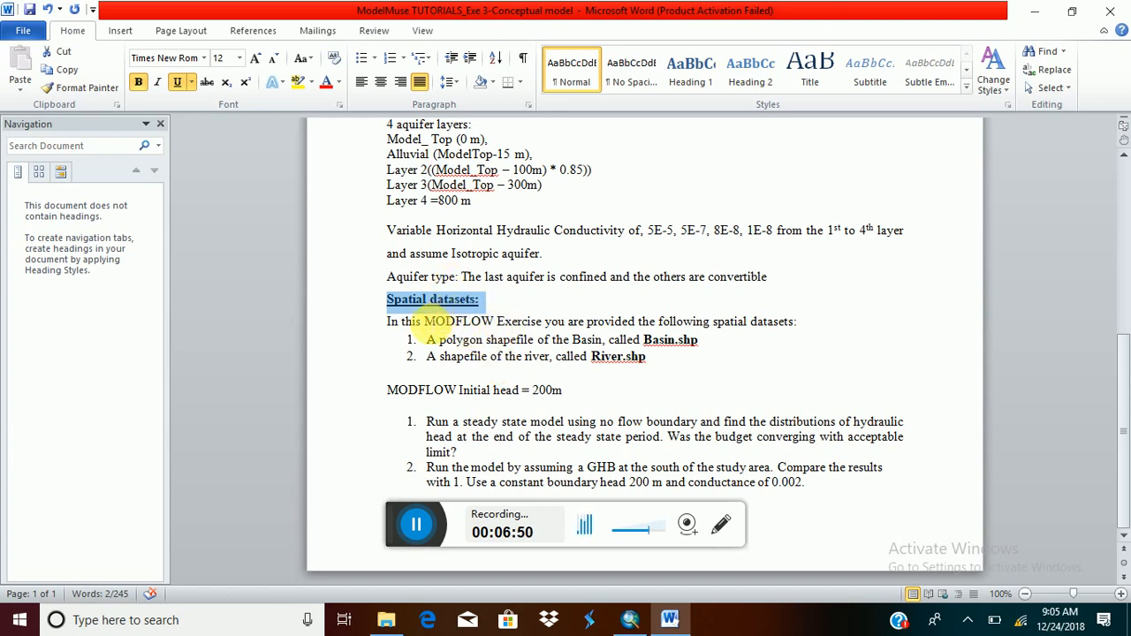
click(389, 300)
drag(389, 300, 650, 362)
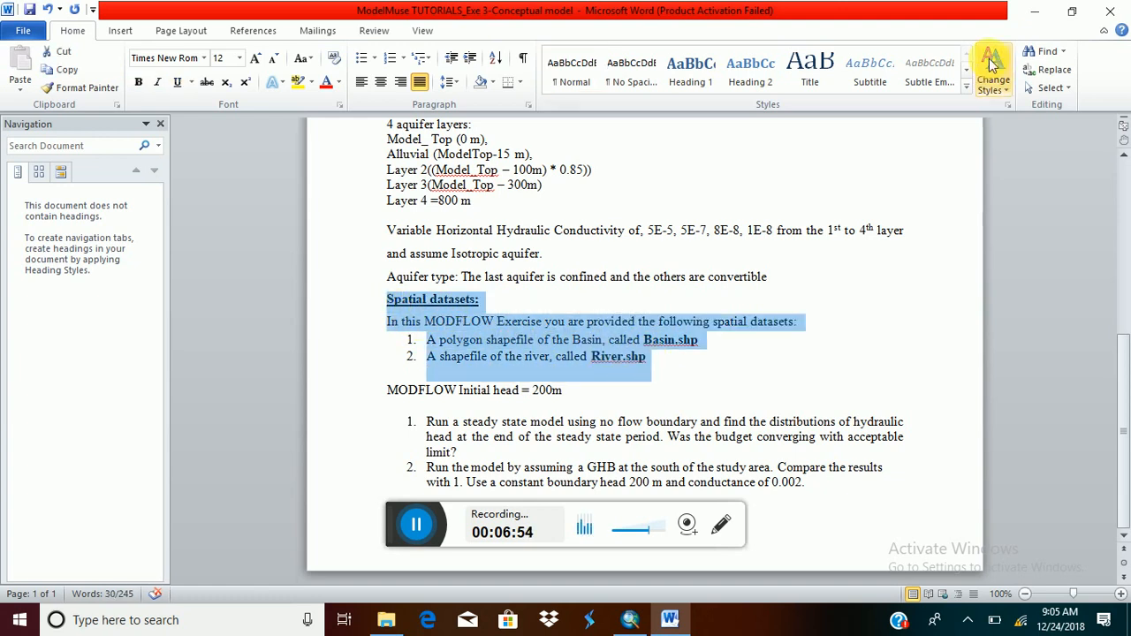
Switch to ArcMap and browse for data to add in the MODFLOW_Example 3 folder inside MODFLOW EXAMPLE FILE.
click(1035, 11)
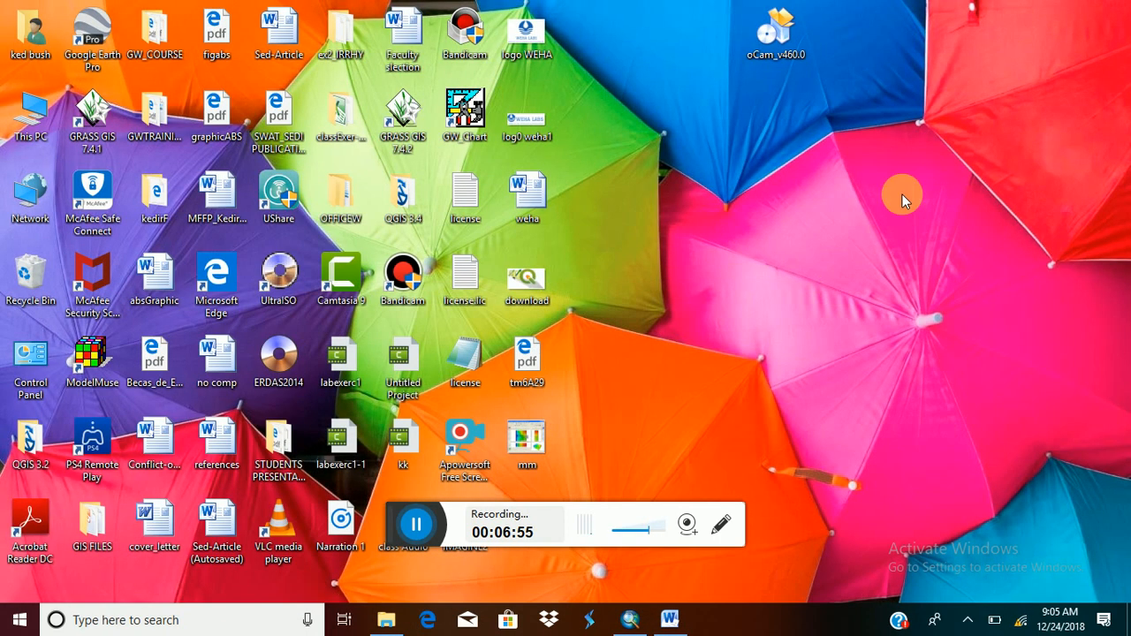
click(630, 619)
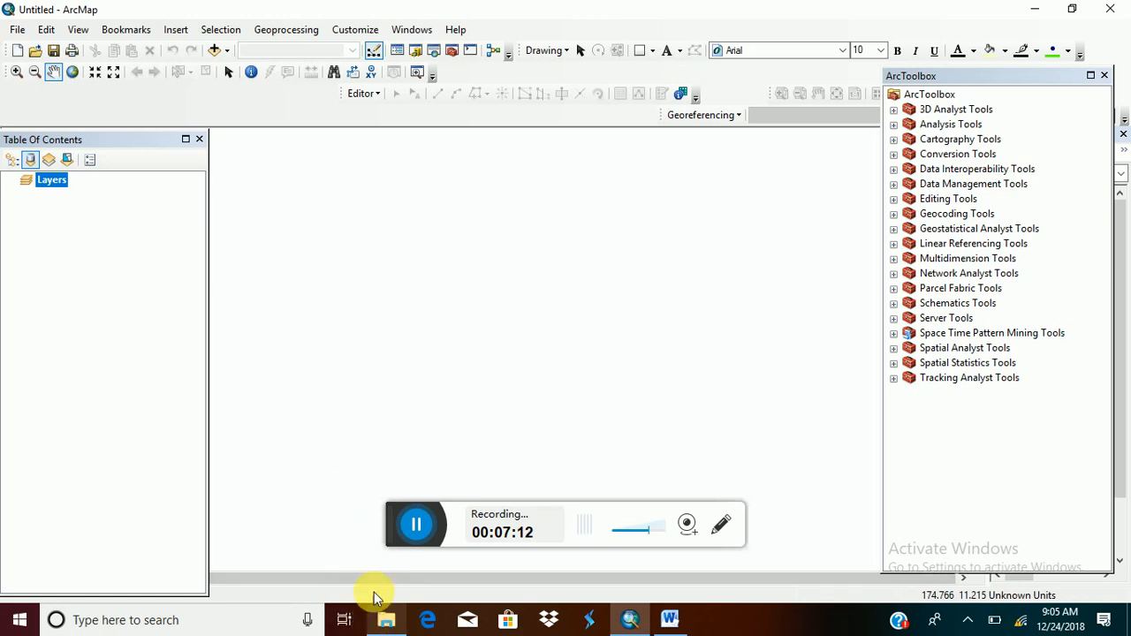
click(217, 52)
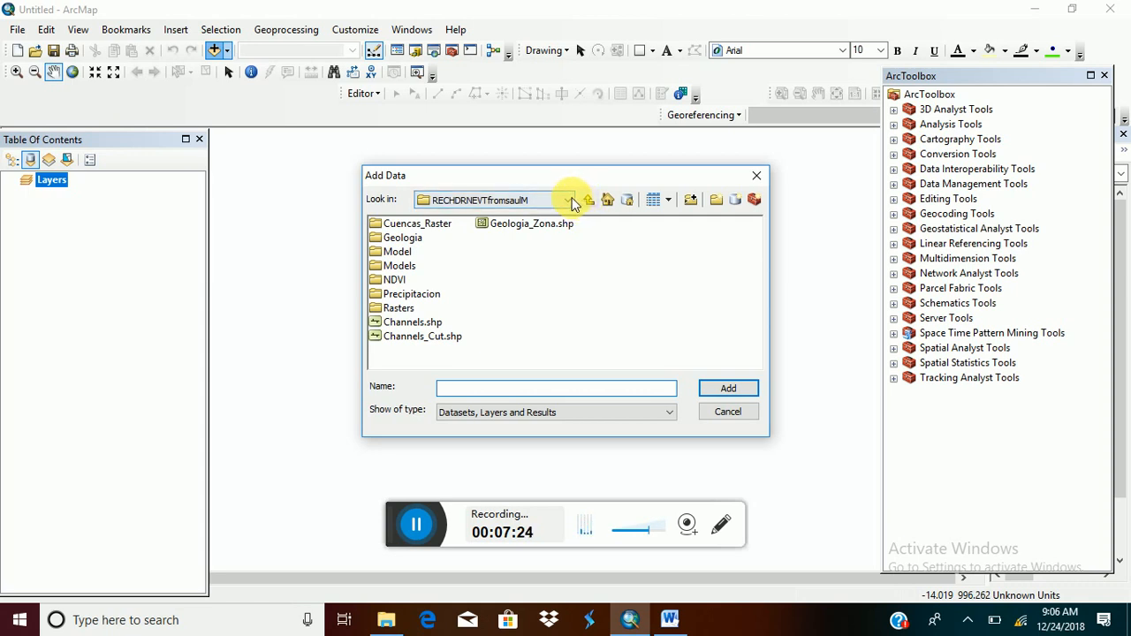
click(570, 200)
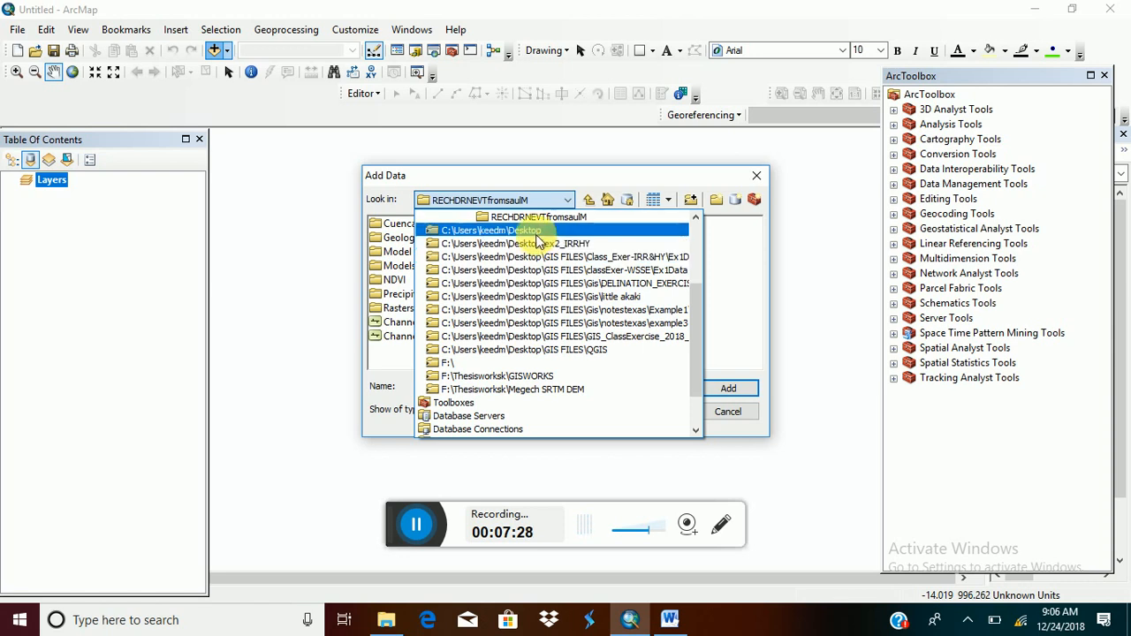
scroll(539, 243, up, 1)
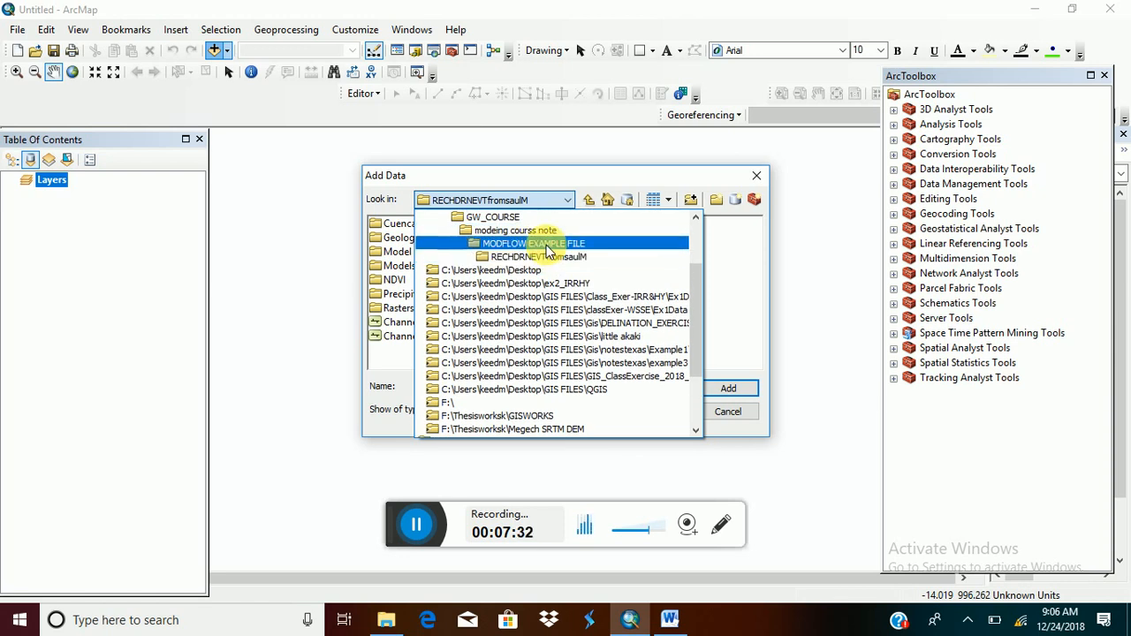
click(548, 244)
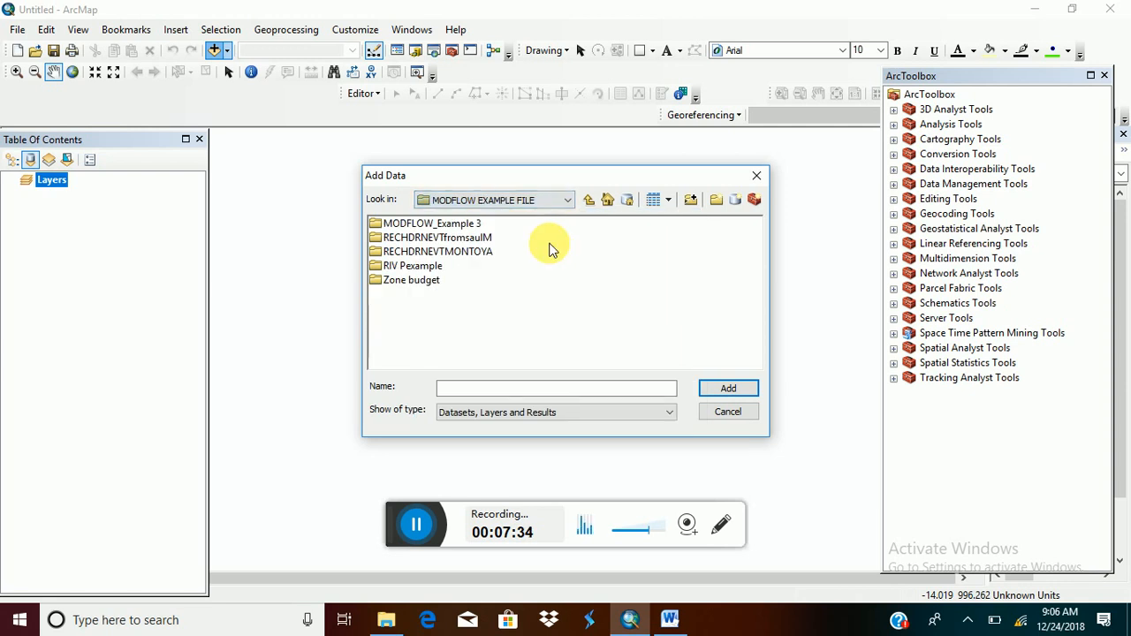
double_click(417, 226)
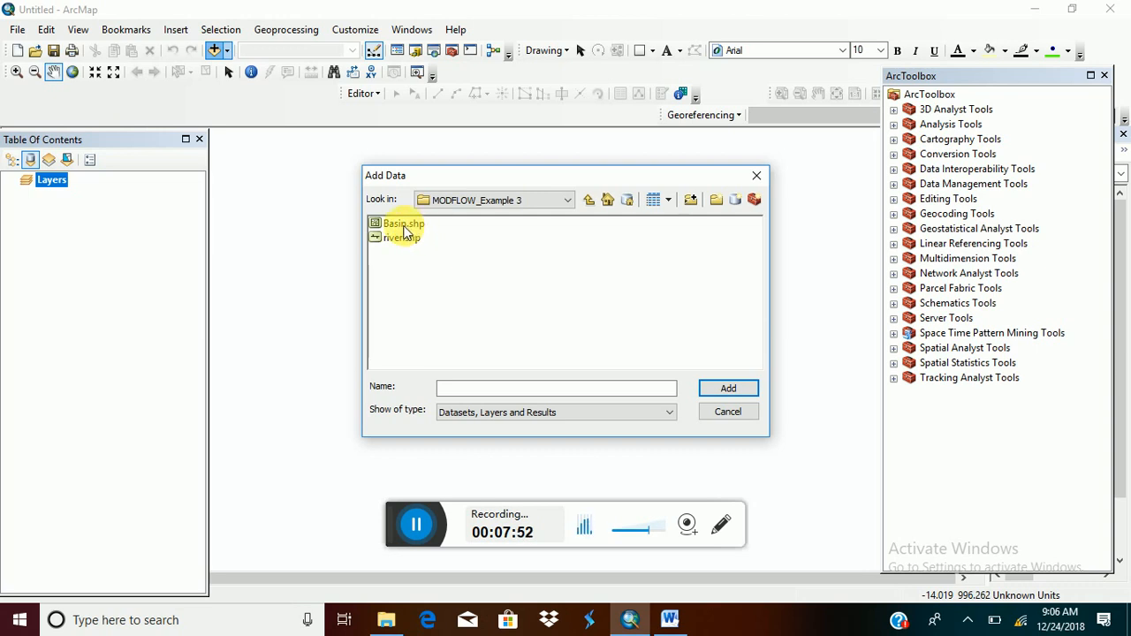
Add Basin.shp and river.shp together to the map, accepting their missing spatial reference.
click(404, 225)
shift+click(406, 240)
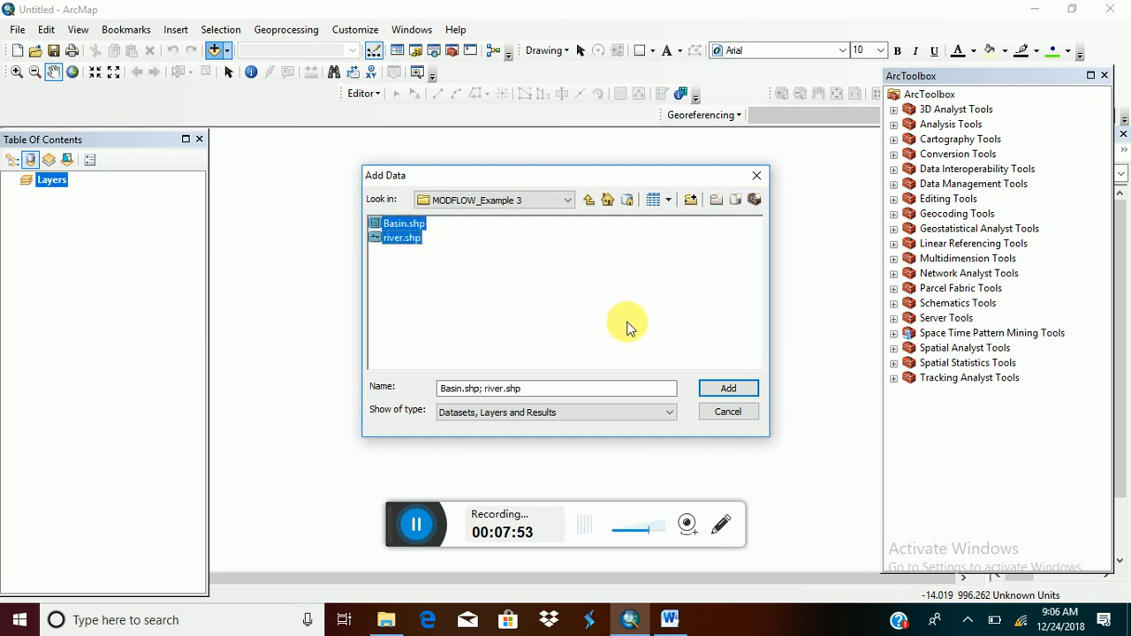
click(727, 389)
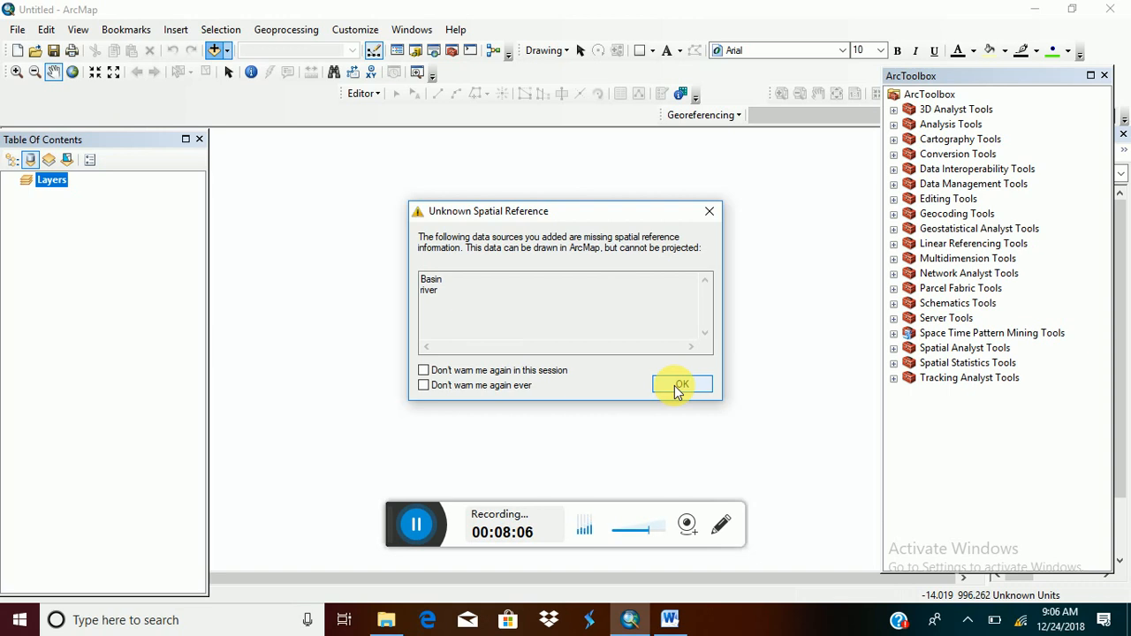
click(679, 387)
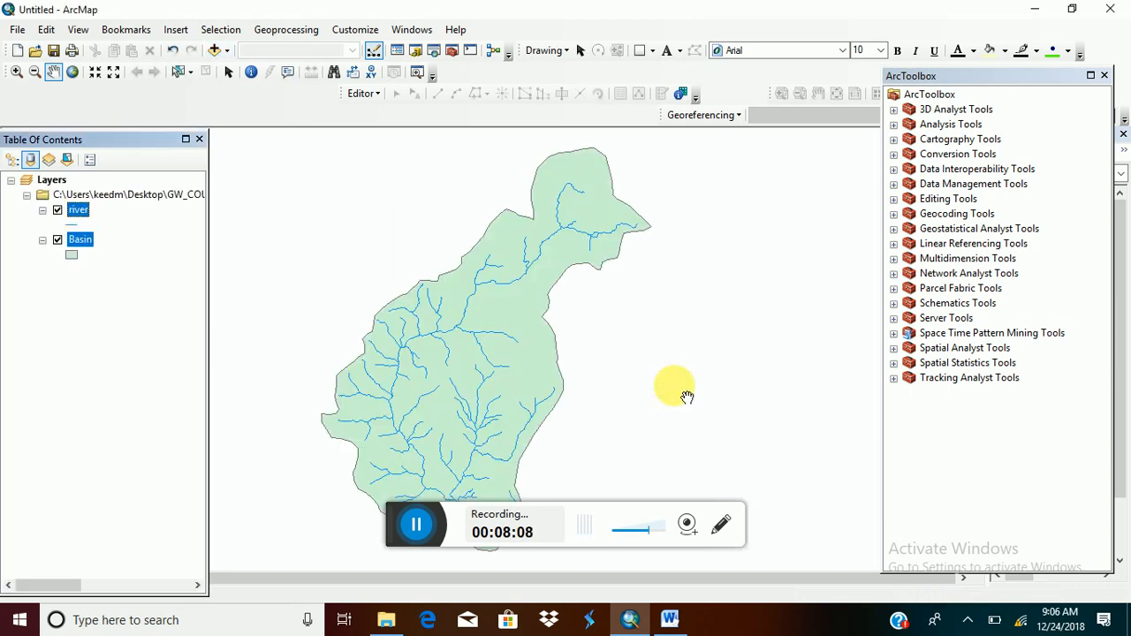
Change the river layer's line symbol to width 2 and a dark blue color.
drag(531, 321, 555, 316)
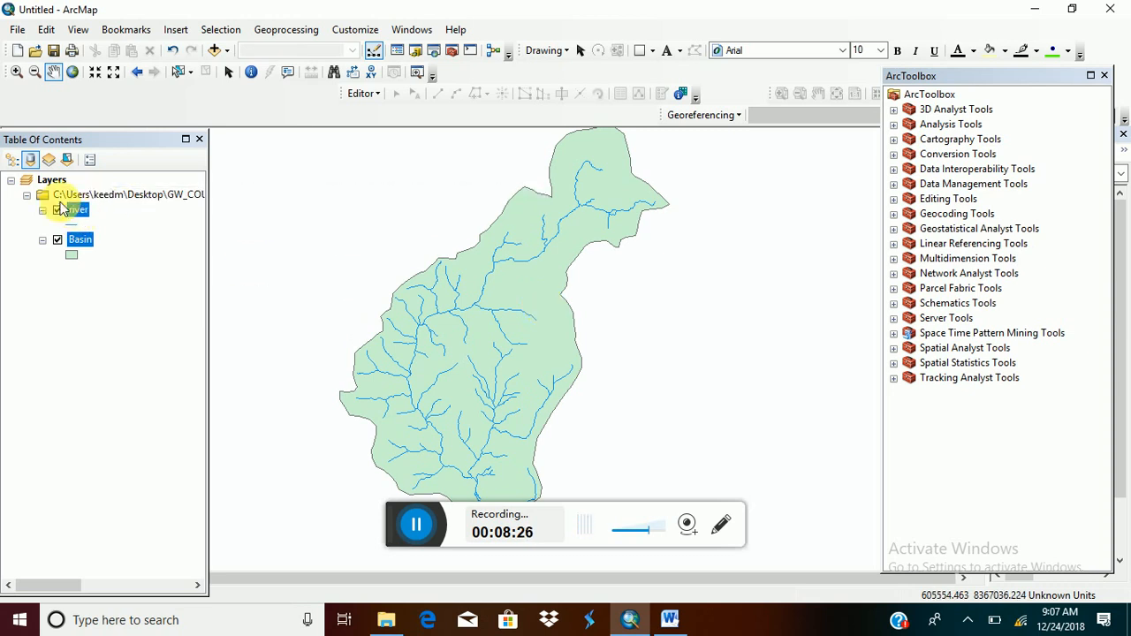
drag(74, 220, 83, 232)
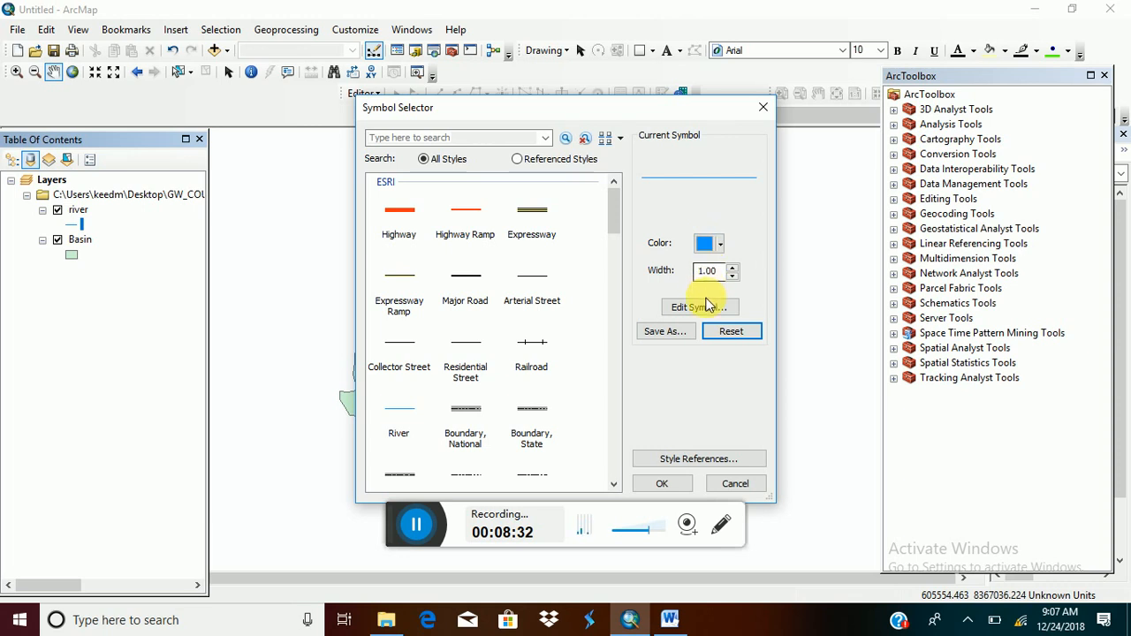
click(731, 267)
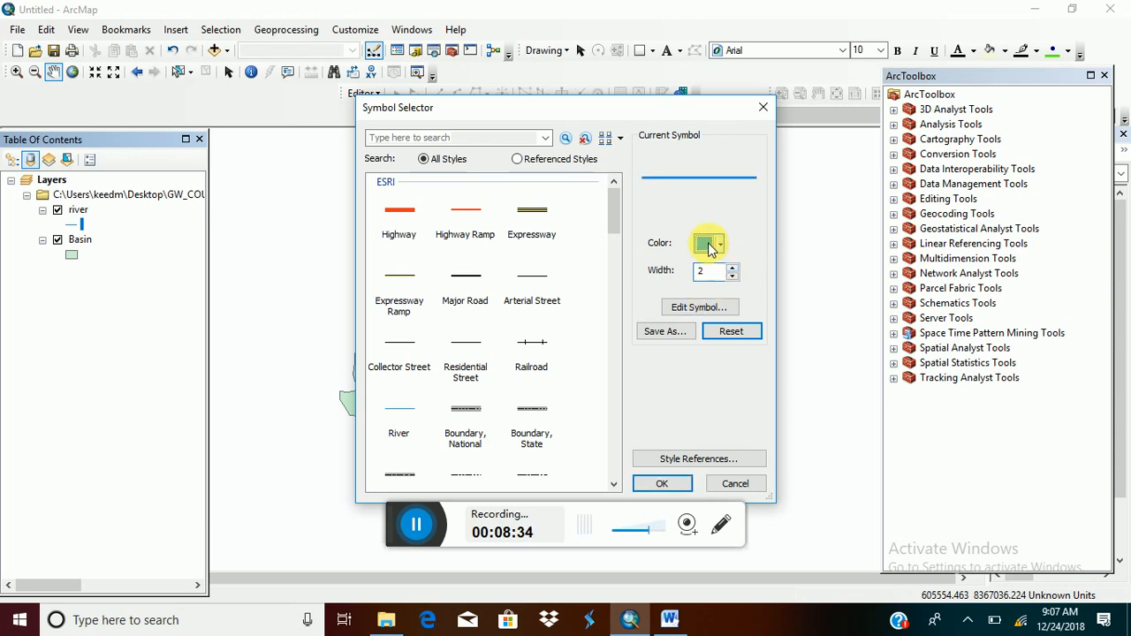
click(707, 243)
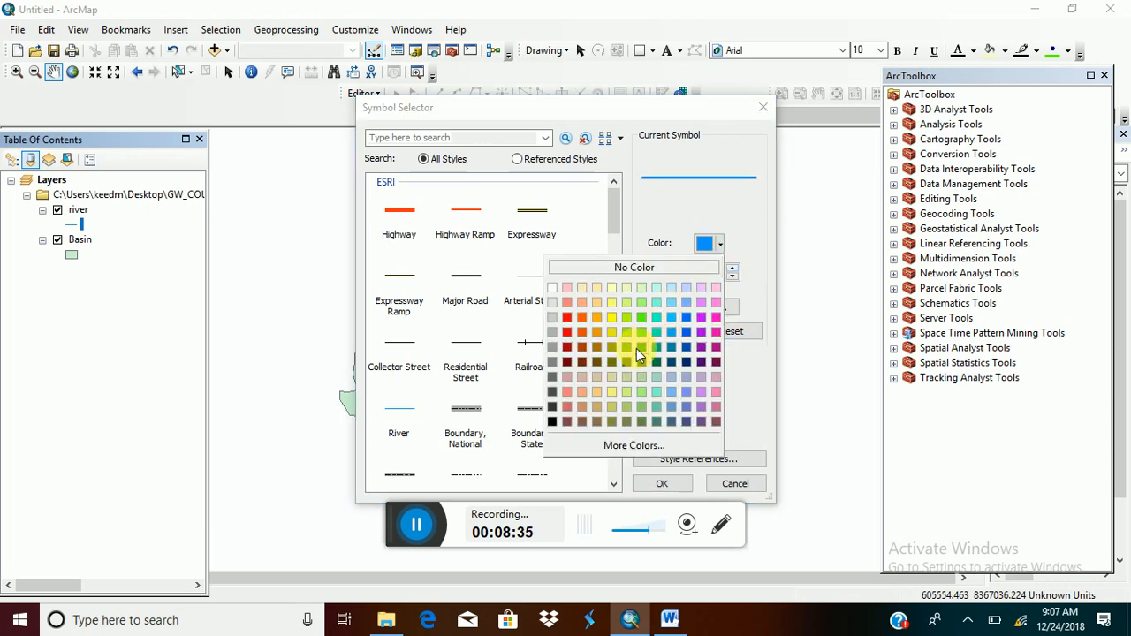
click(686, 347)
click(669, 484)
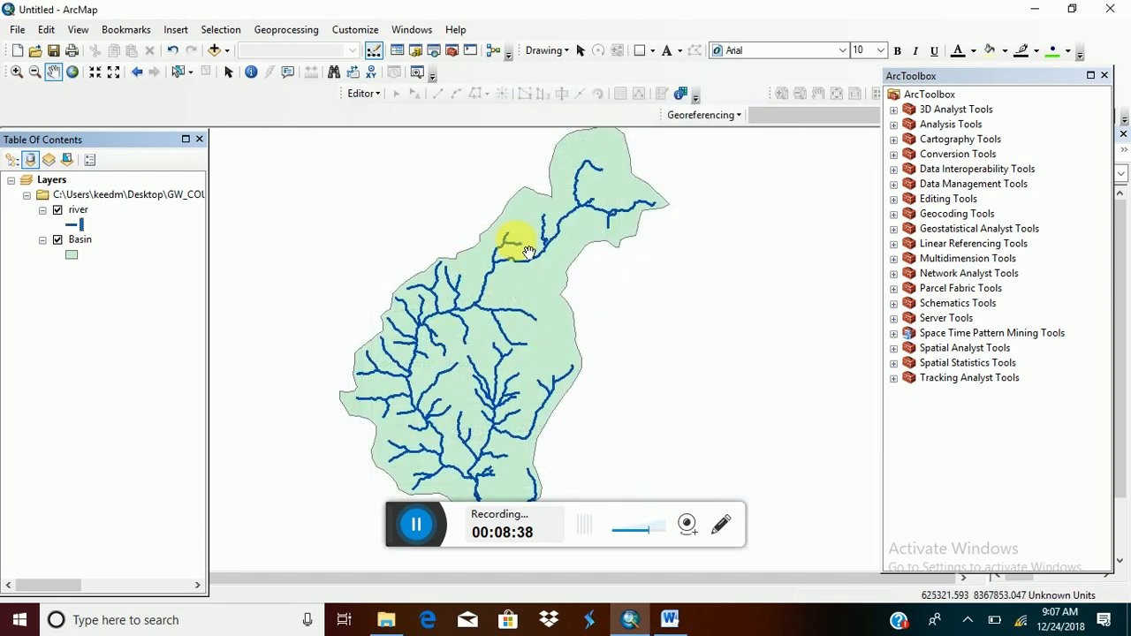
drag(528, 255, 497, 240)
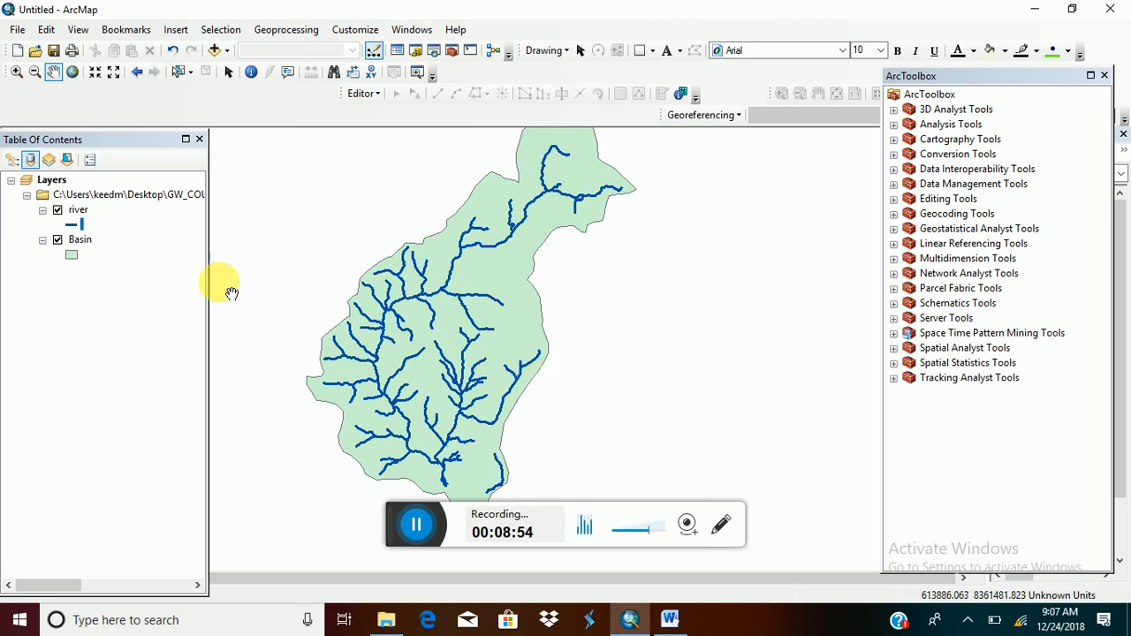
Open the river layer's attribute table, examine its DRNCONDUC1, DRNELEVAT1 and Z_FORMULA fields, and close the table.
click(78, 212)
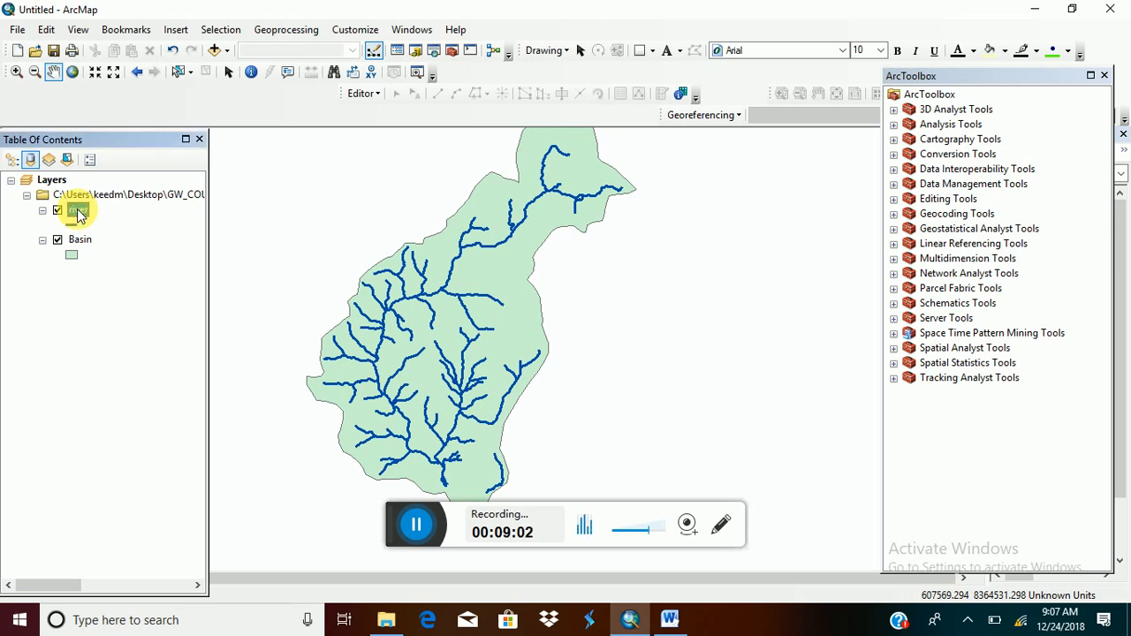
click(80, 215)
right_click(78, 212)
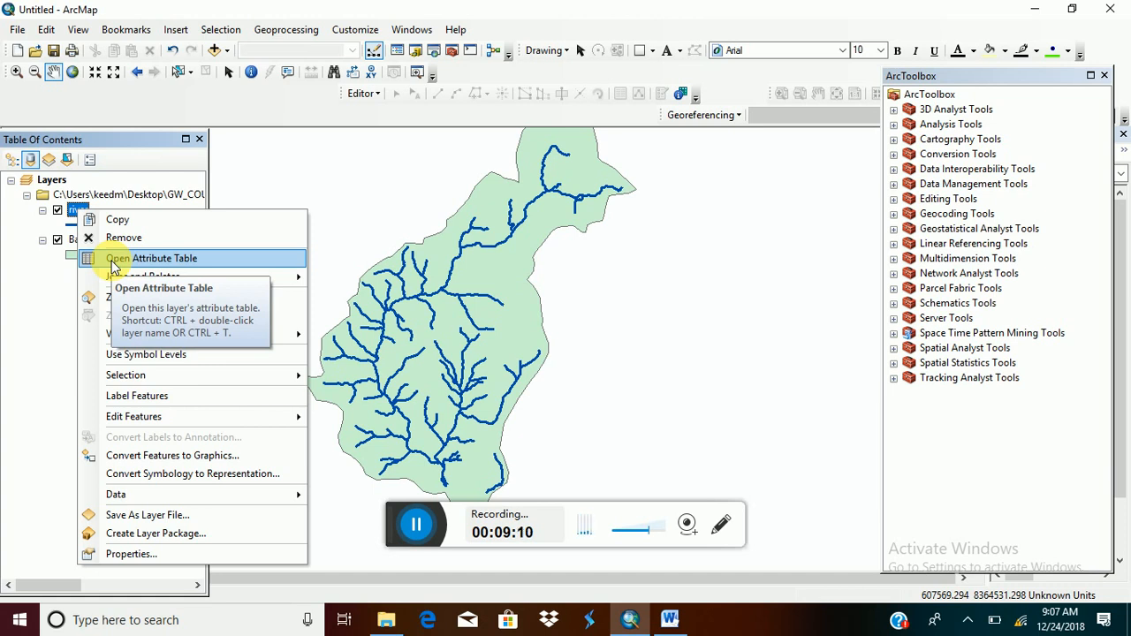
click(113, 265)
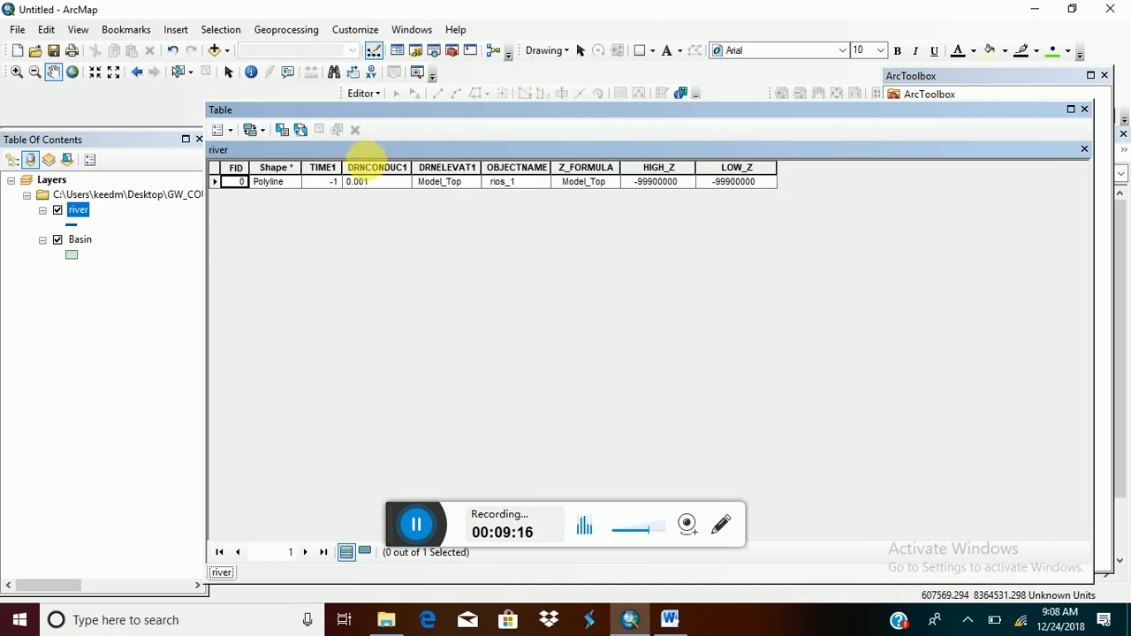
click(360, 181)
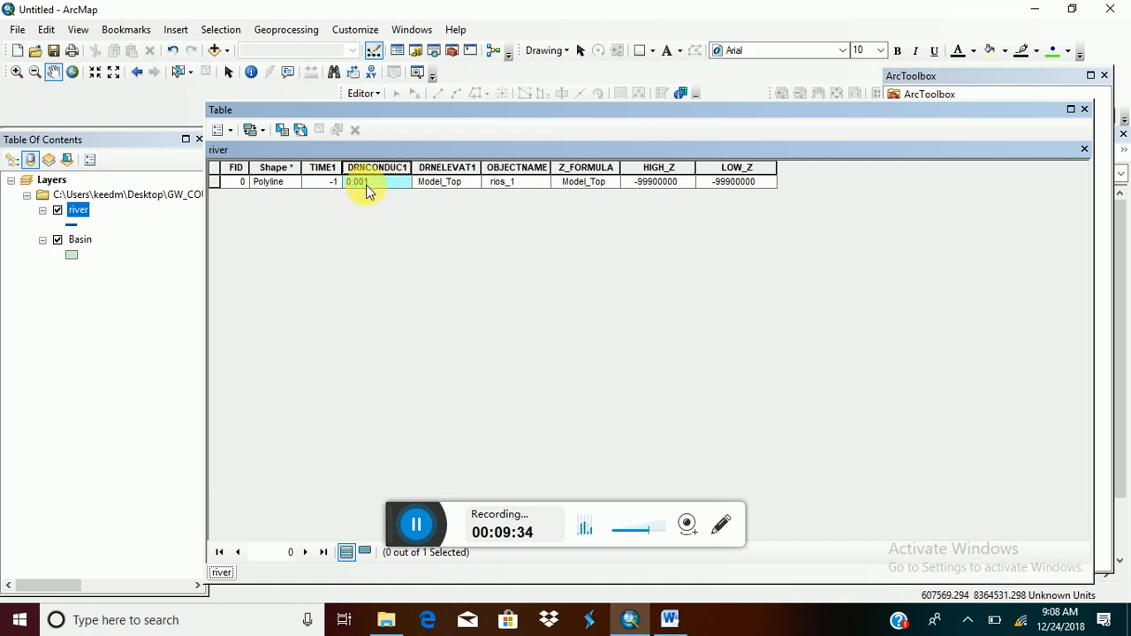
click(445, 180)
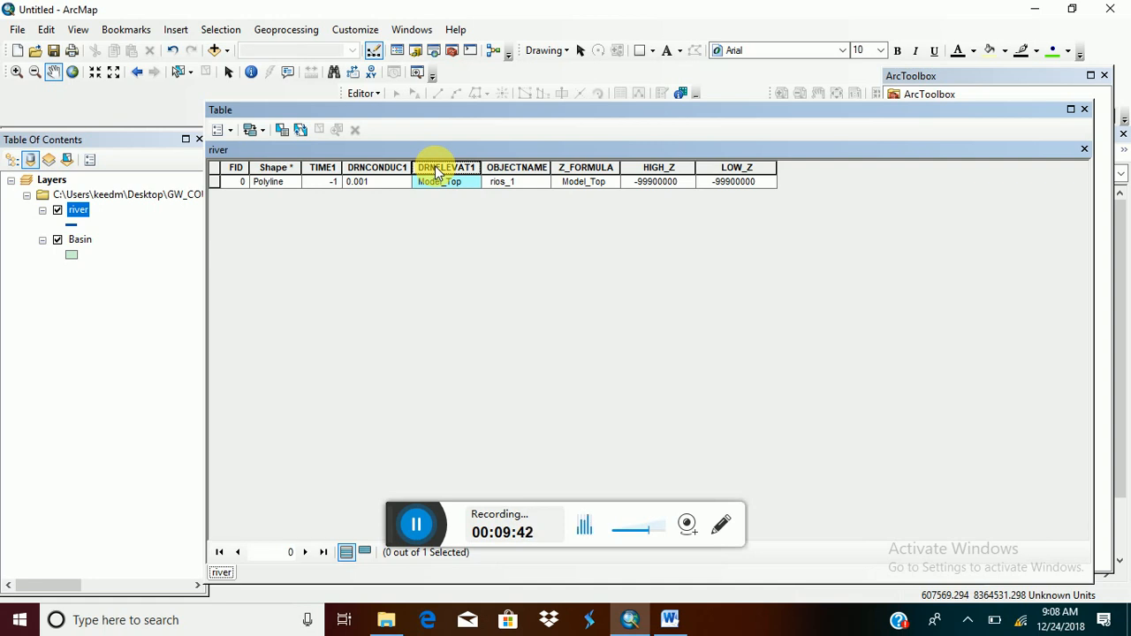
click(599, 180)
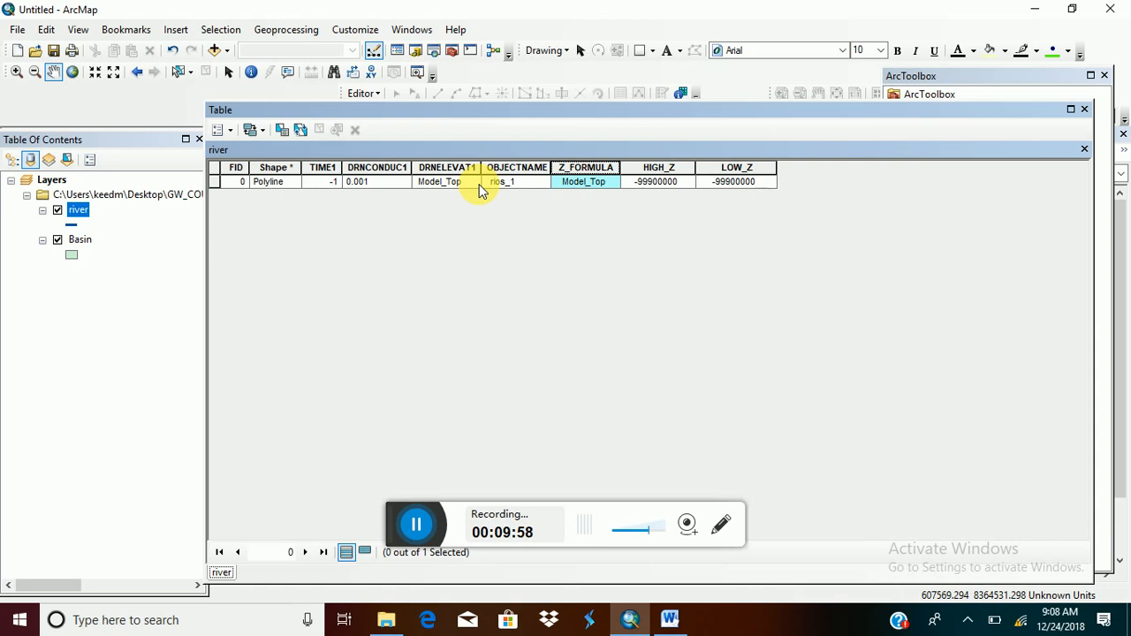
click(1085, 153)
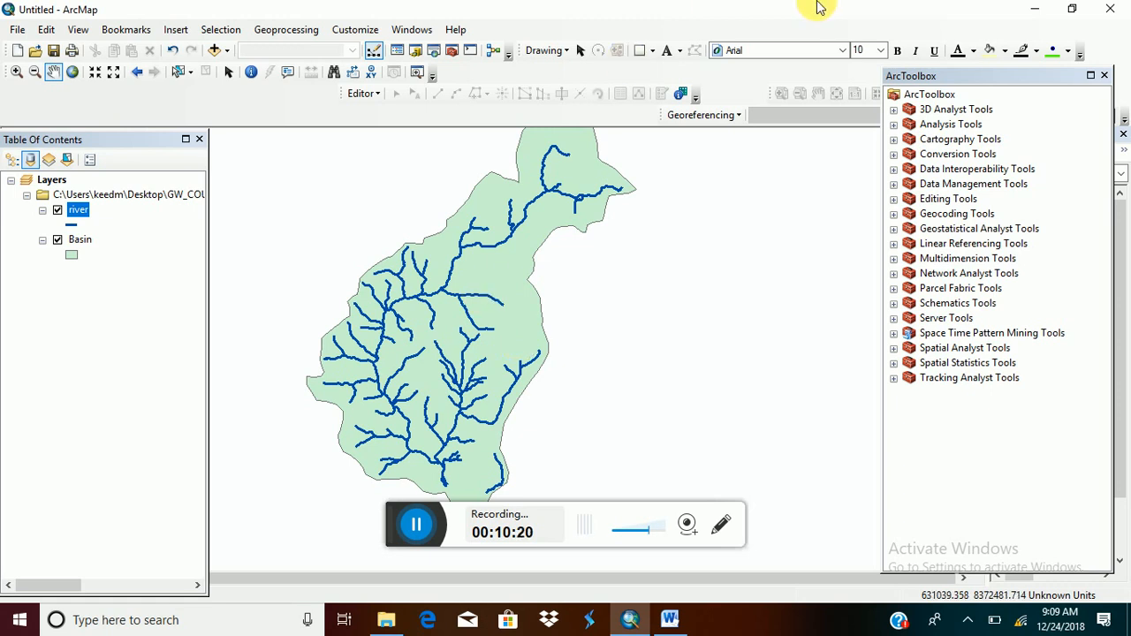
Leave ArcMap, launch ModelMuse from the desktop and start a new MODFLOW model.
click(1035, 8)
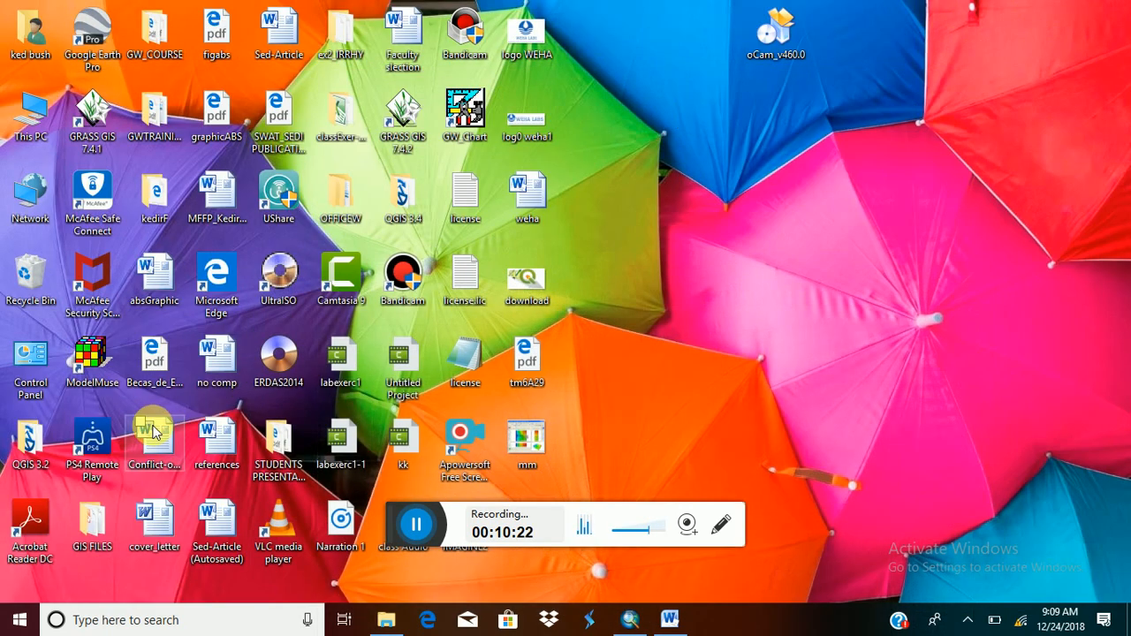
click(109, 367)
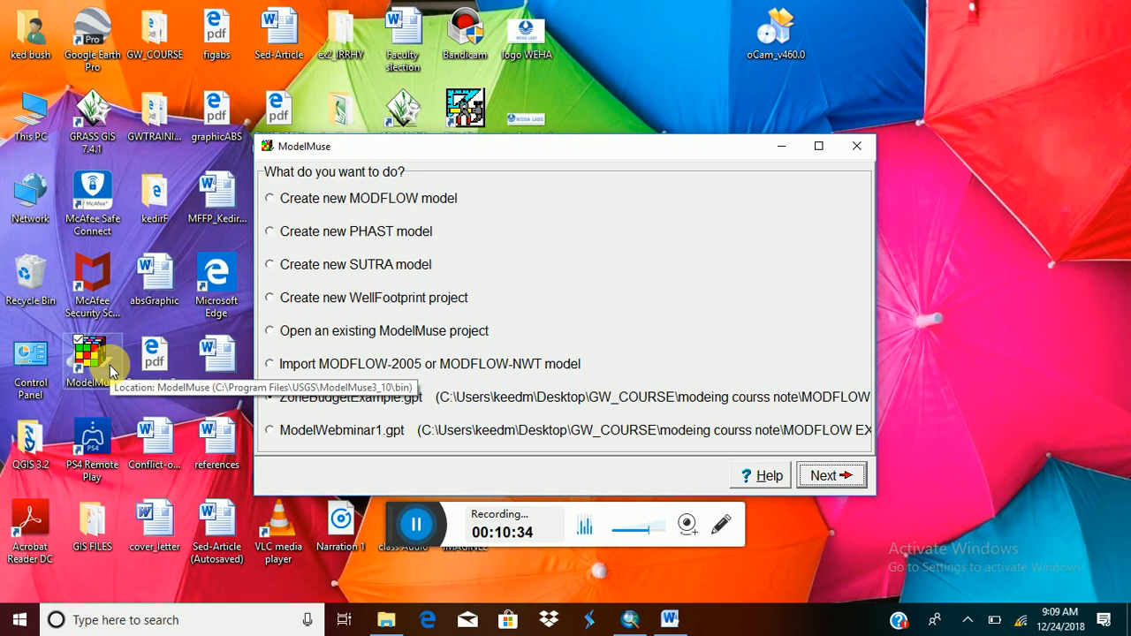
click(274, 203)
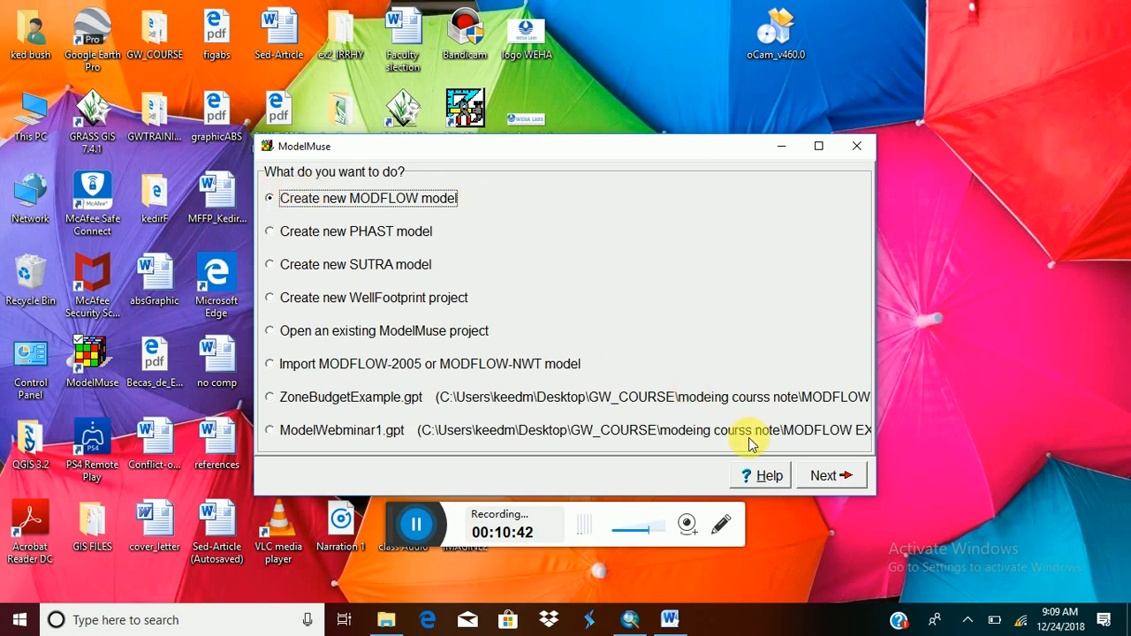
click(830, 477)
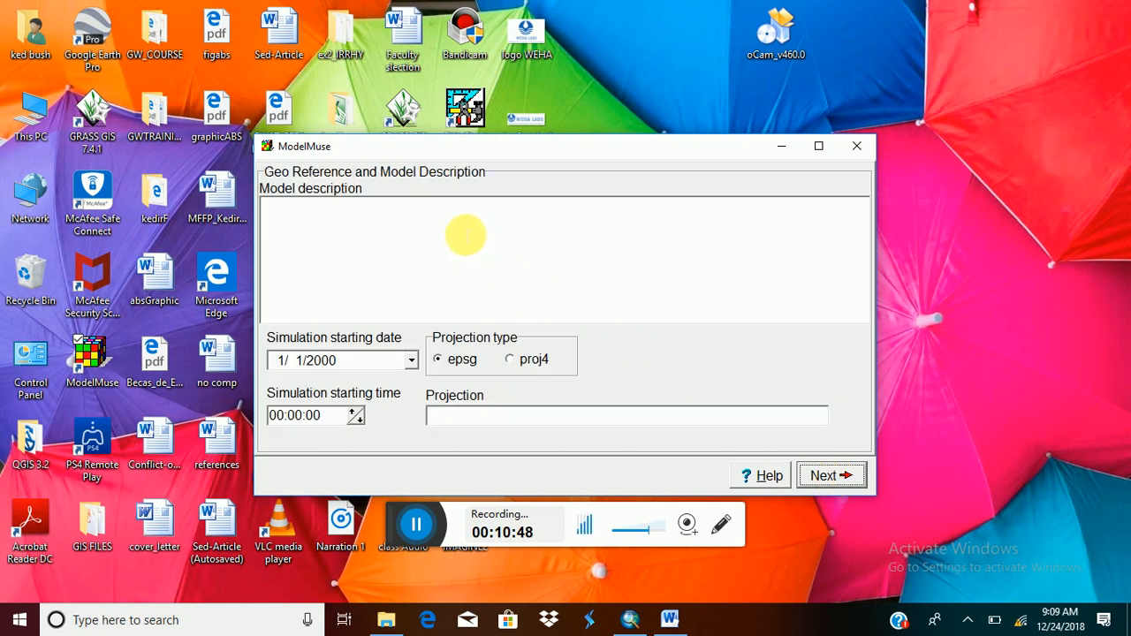
Enter "Conceptual(GIS) approach" as the model description.
click(361, 215)
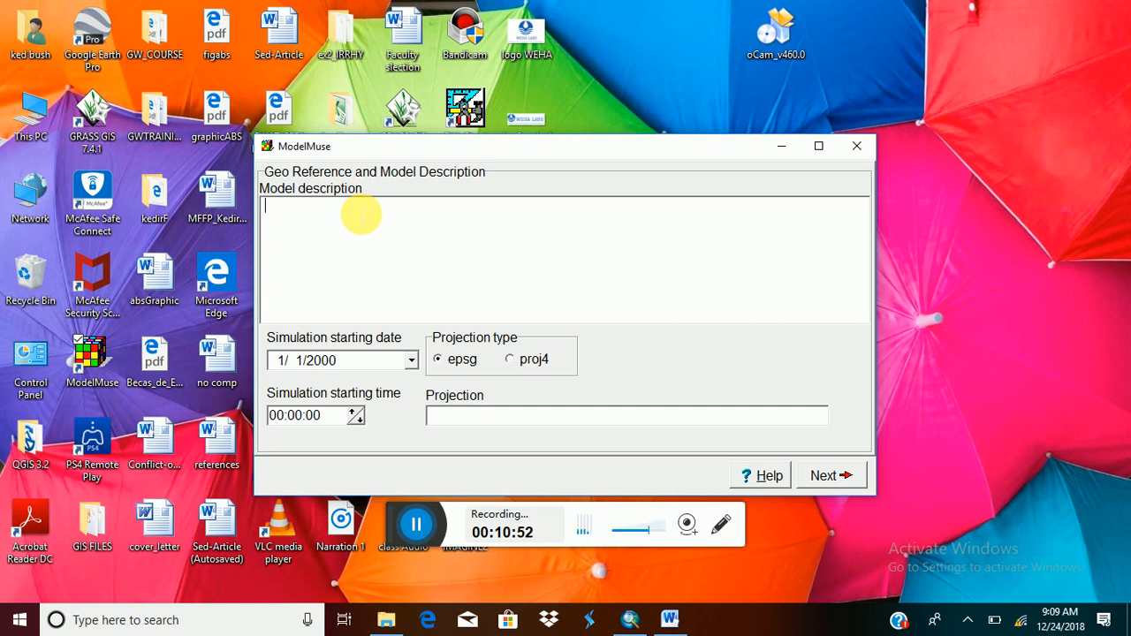
text(C)
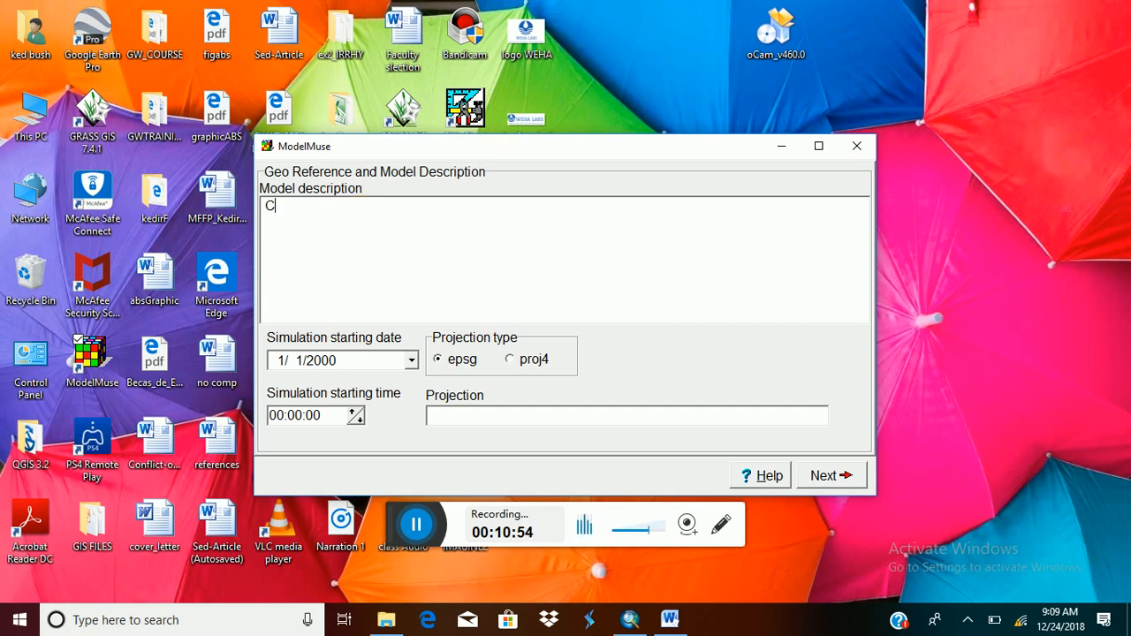
text(onceptu)
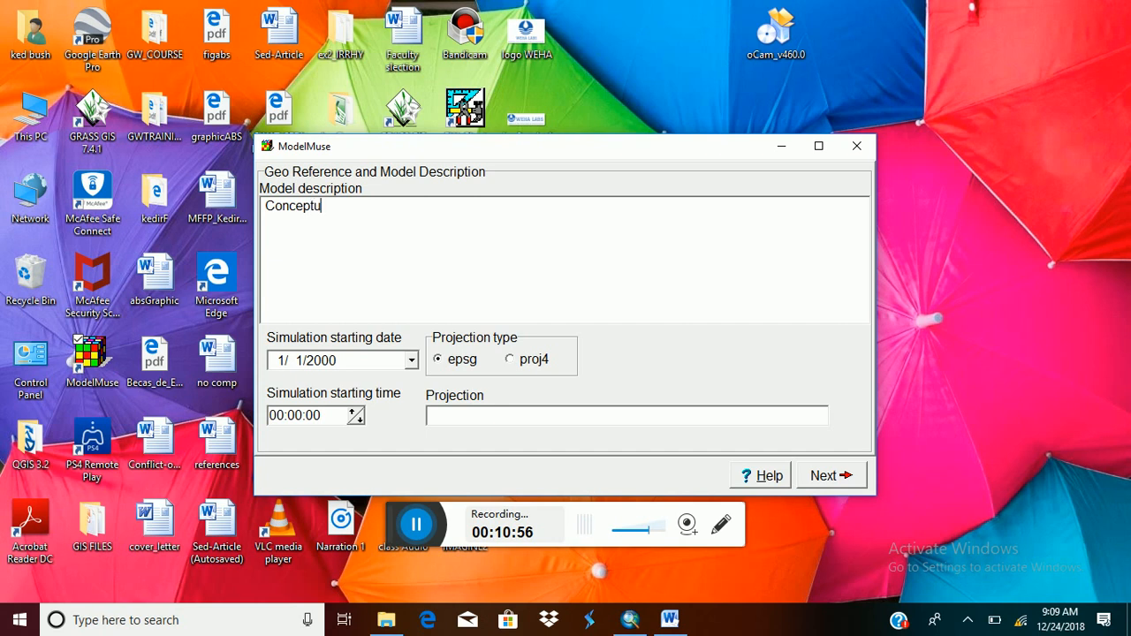
text(al(GIS0 appr)
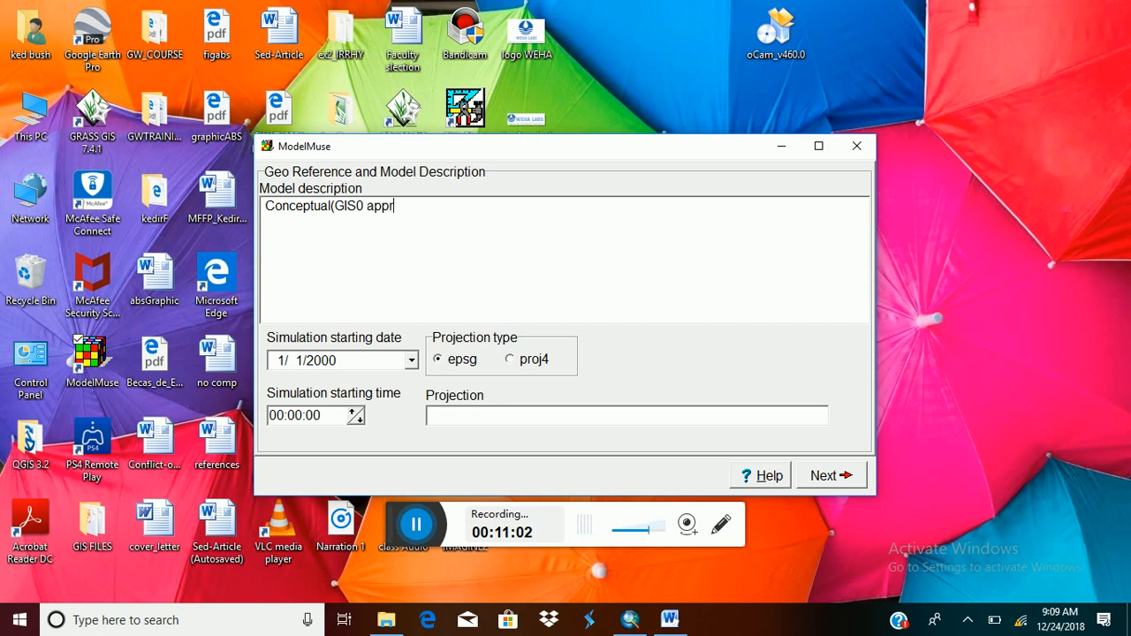
text(oach)
click(363, 206)
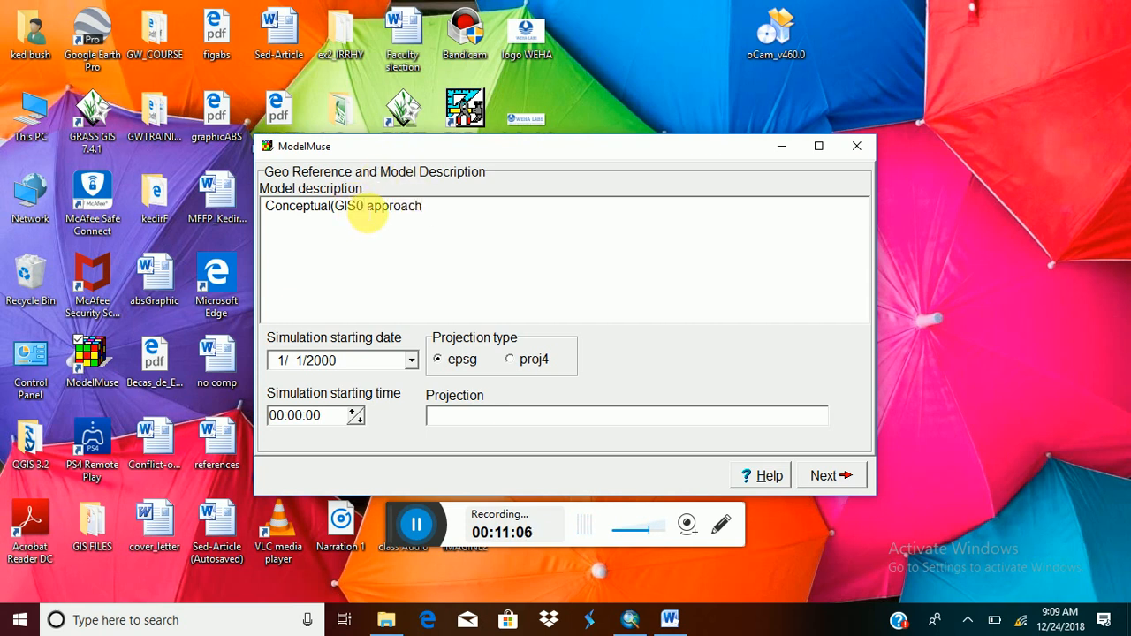
key(BackSpace)
text())
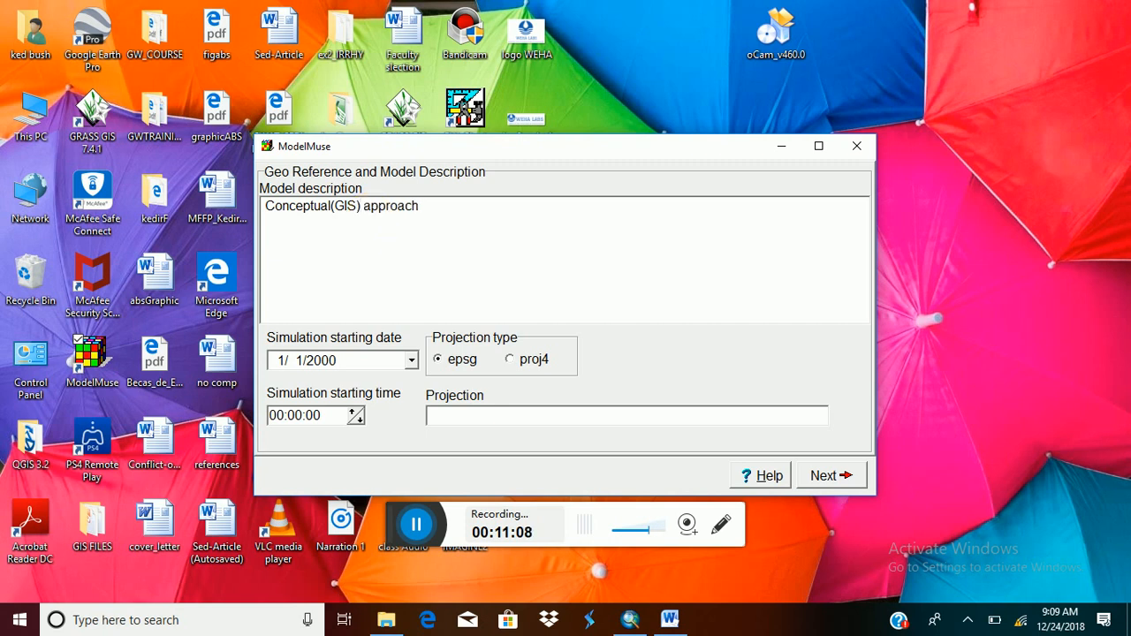
Set the simulation starting date to today's date, 12/24/2018, and continue to the initial grid settings.
click(411, 361)
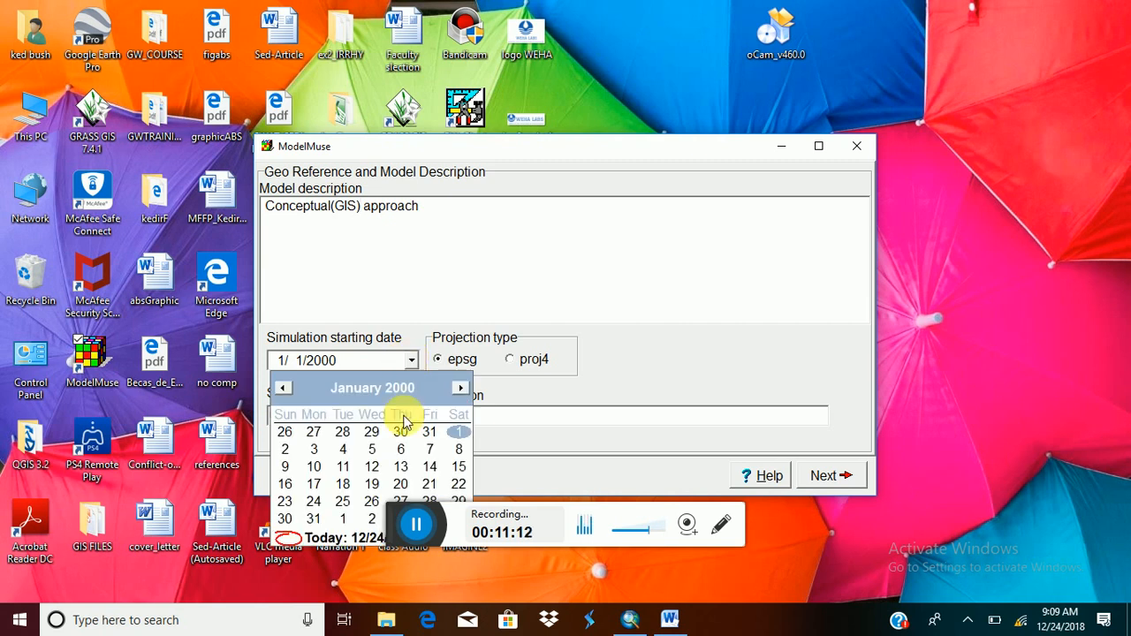
click(343, 539)
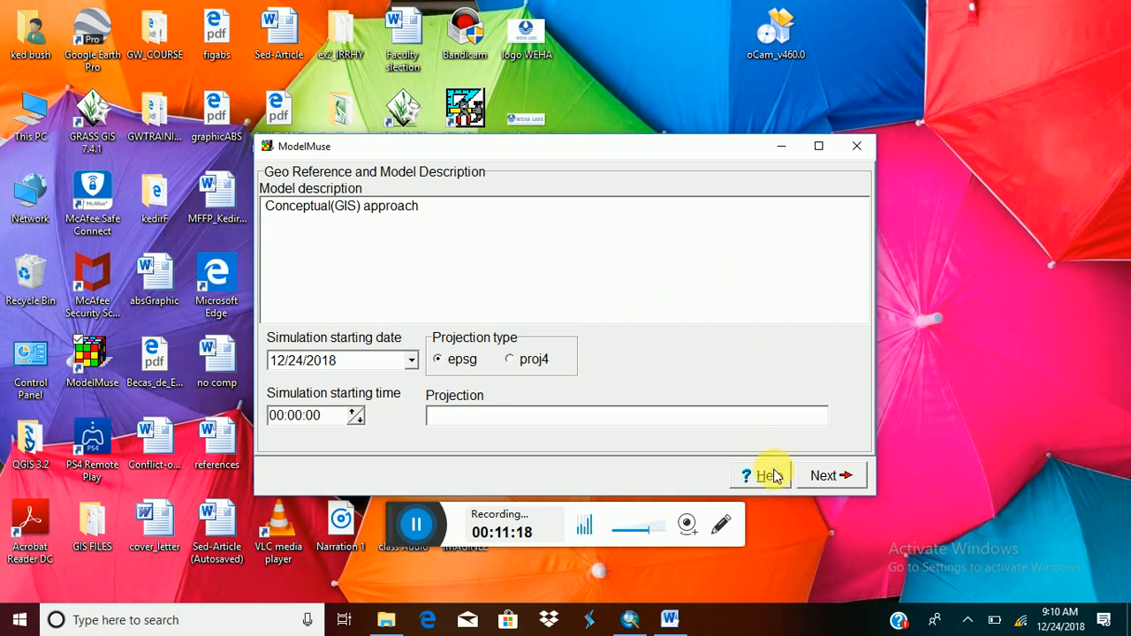
click(825, 477)
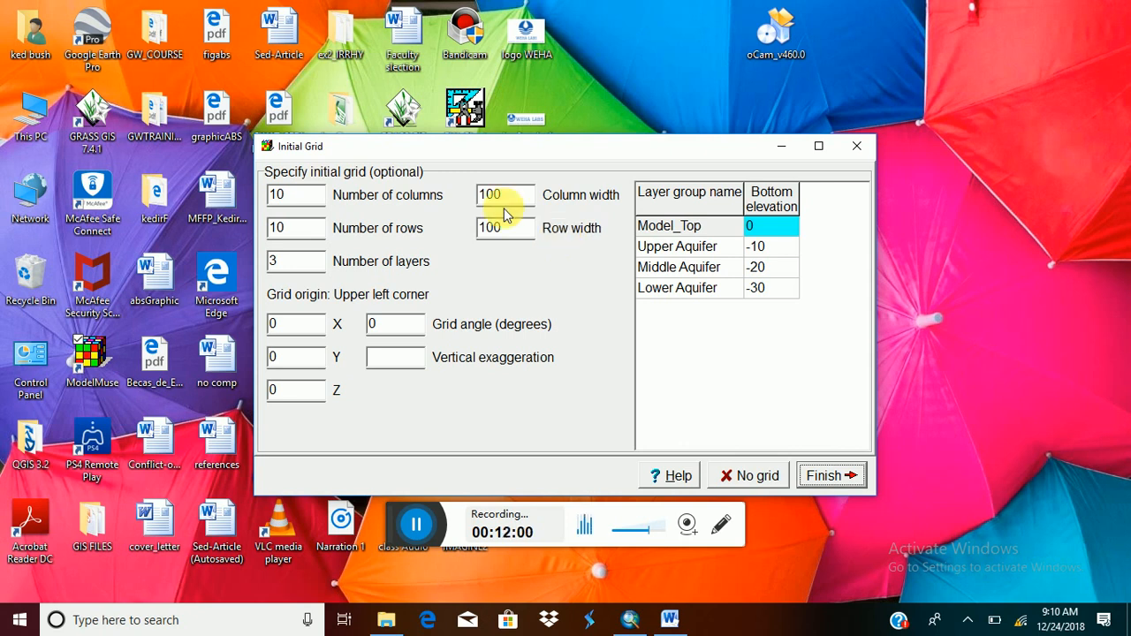
Set the number of layers in the initial grid to 4.
double_click(290, 261)
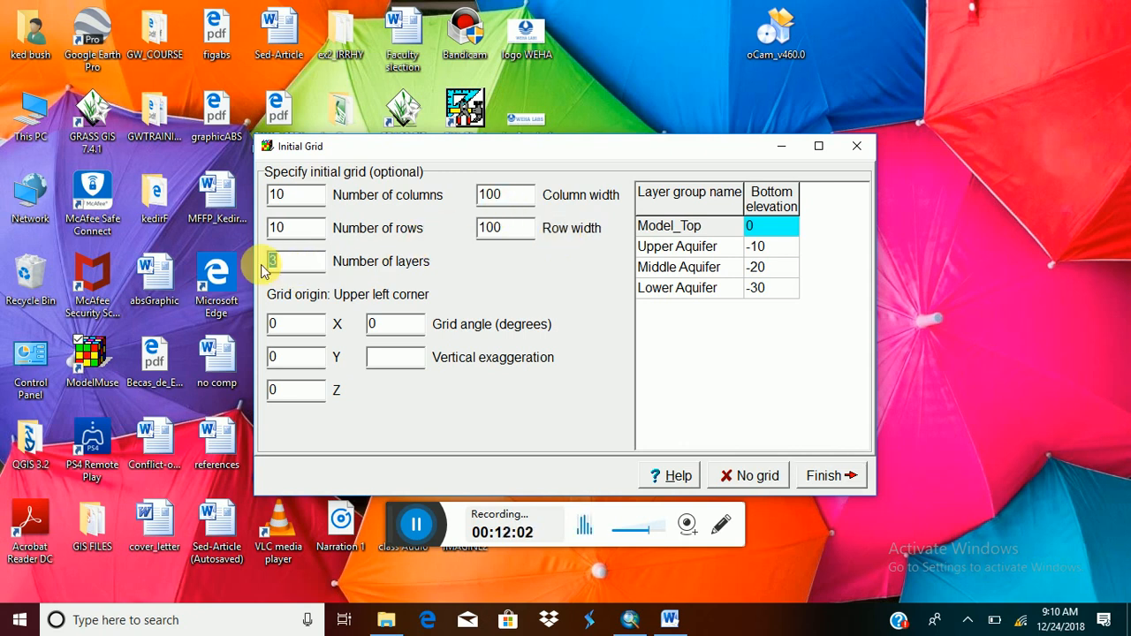
text(4)
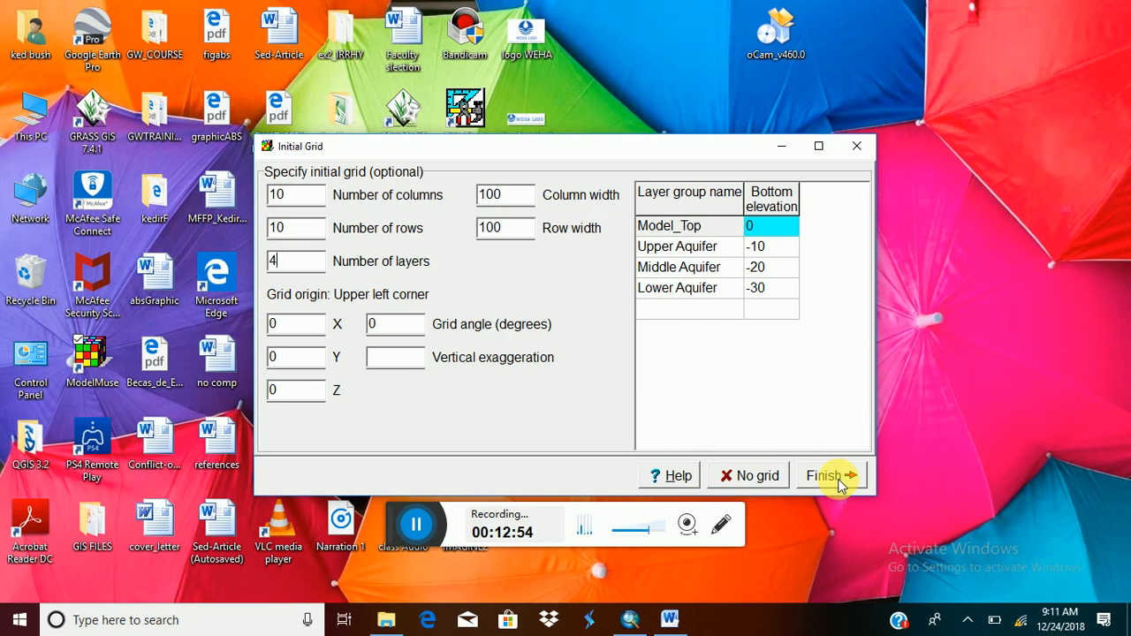
Hide the river layer in ArcMap to view the basin alone, and return to ModelMuse to create the model without an initial grid.
click(637, 621)
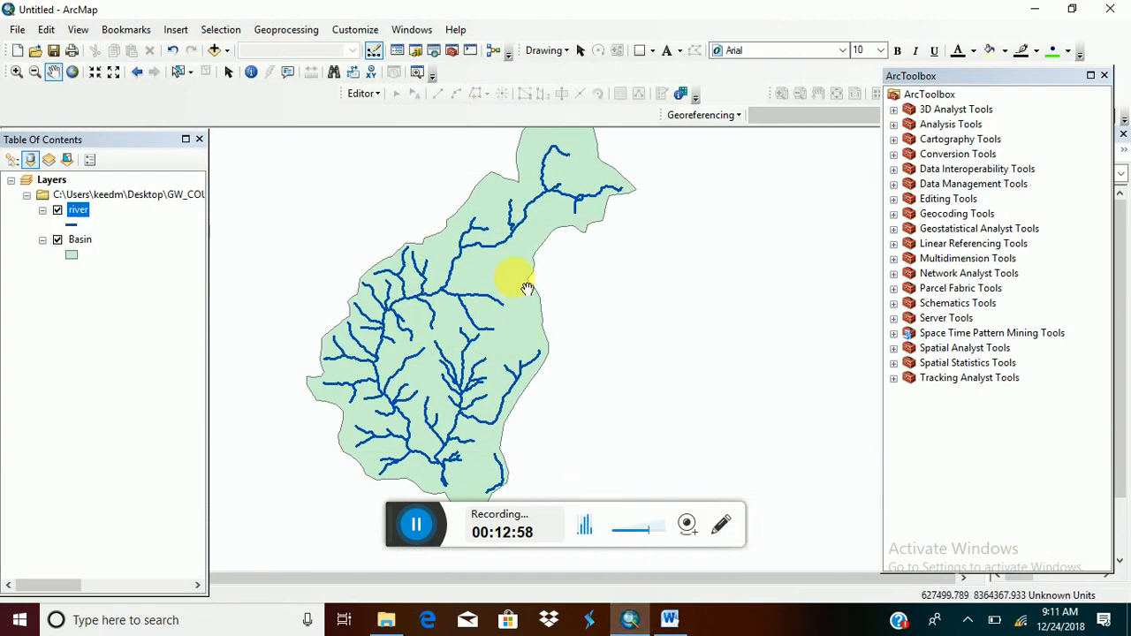
click(57, 211)
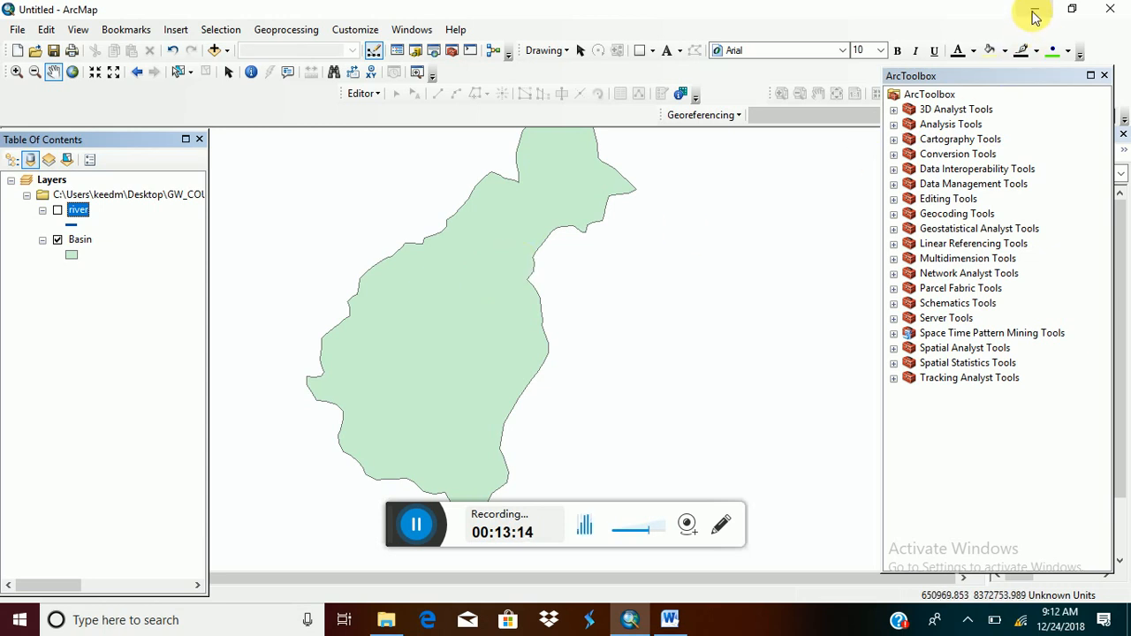
click(1035, 18)
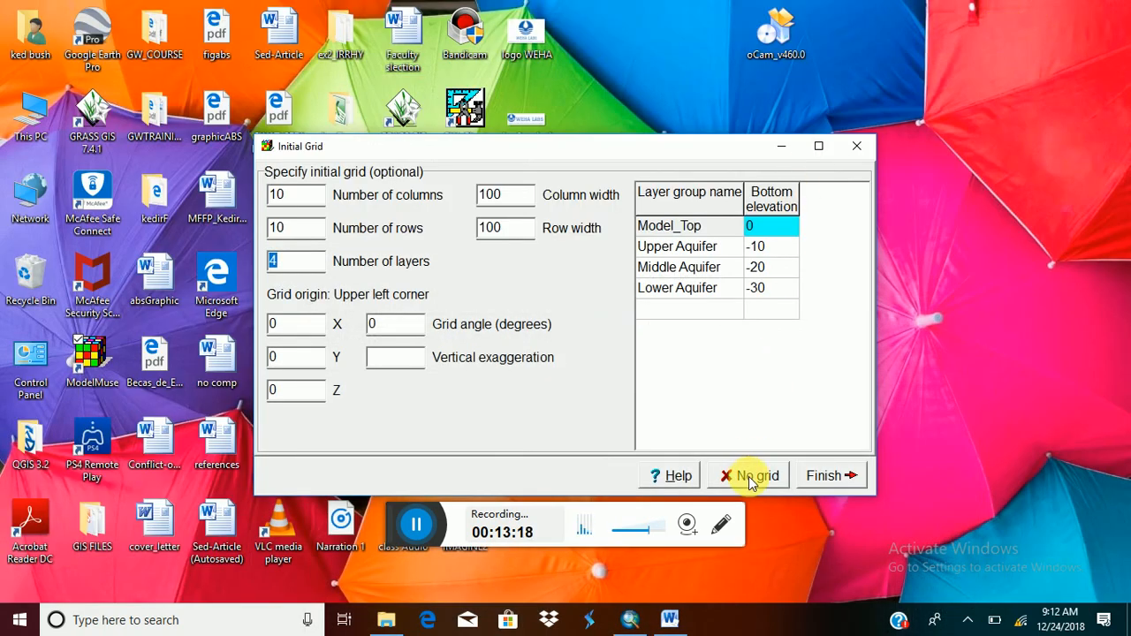
click(749, 476)
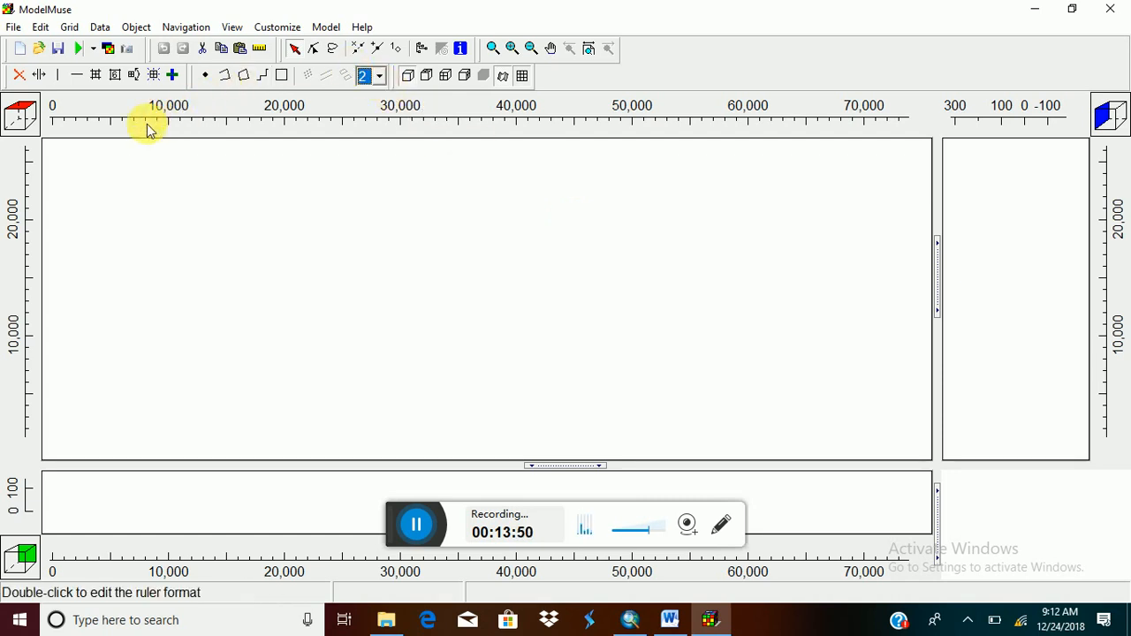
Start a shapefile import and open Basin.shp from the MODFLOW_Example 3 folder inside MODFLOW EXAMPLE FILE.
click(14, 29)
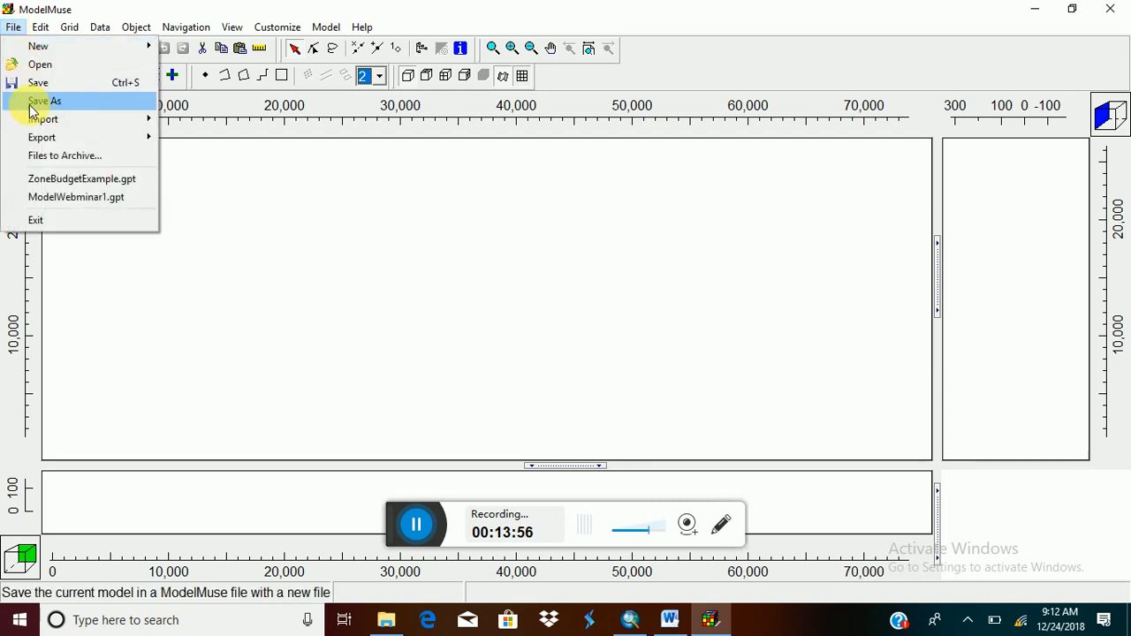
mouse_move(36, 121)
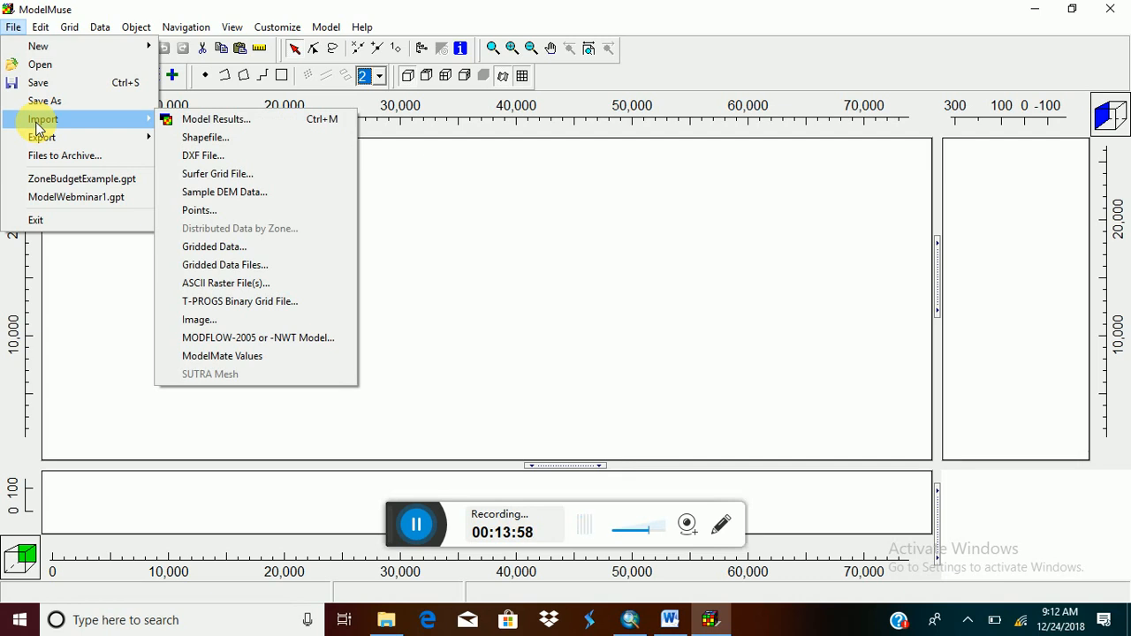
click(218, 139)
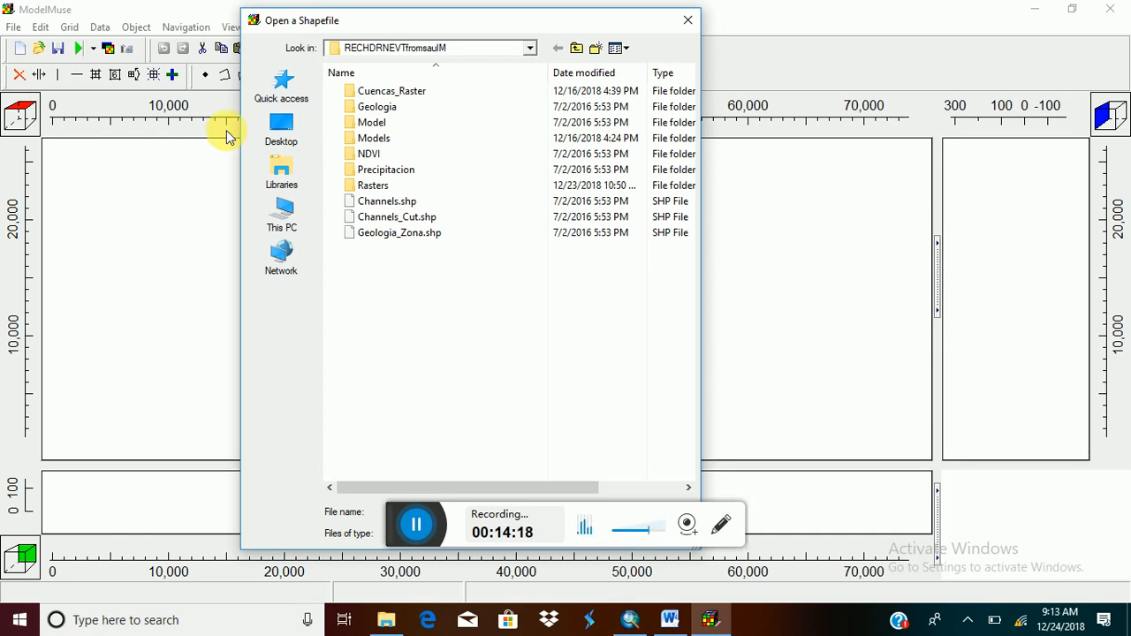
click(528, 48)
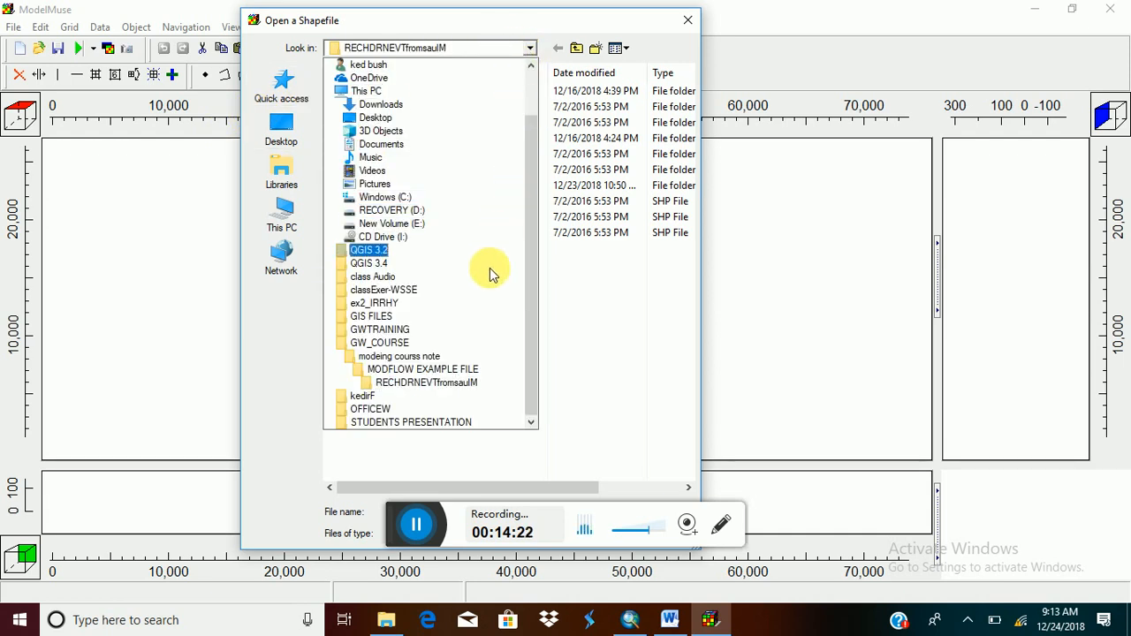
click(454, 375)
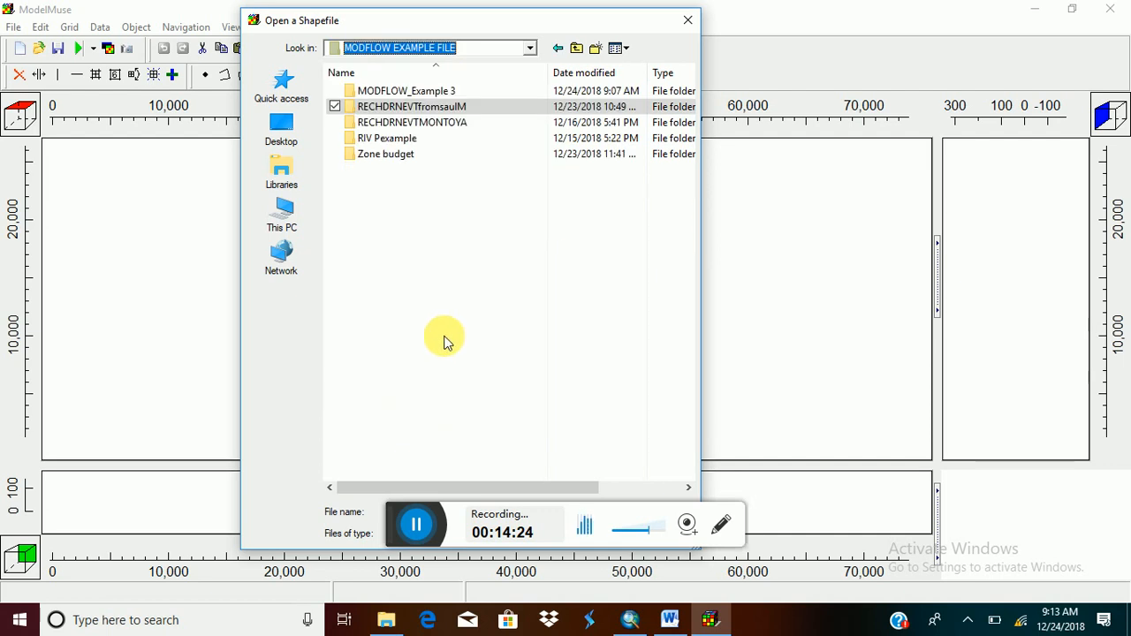
click(422, 92)
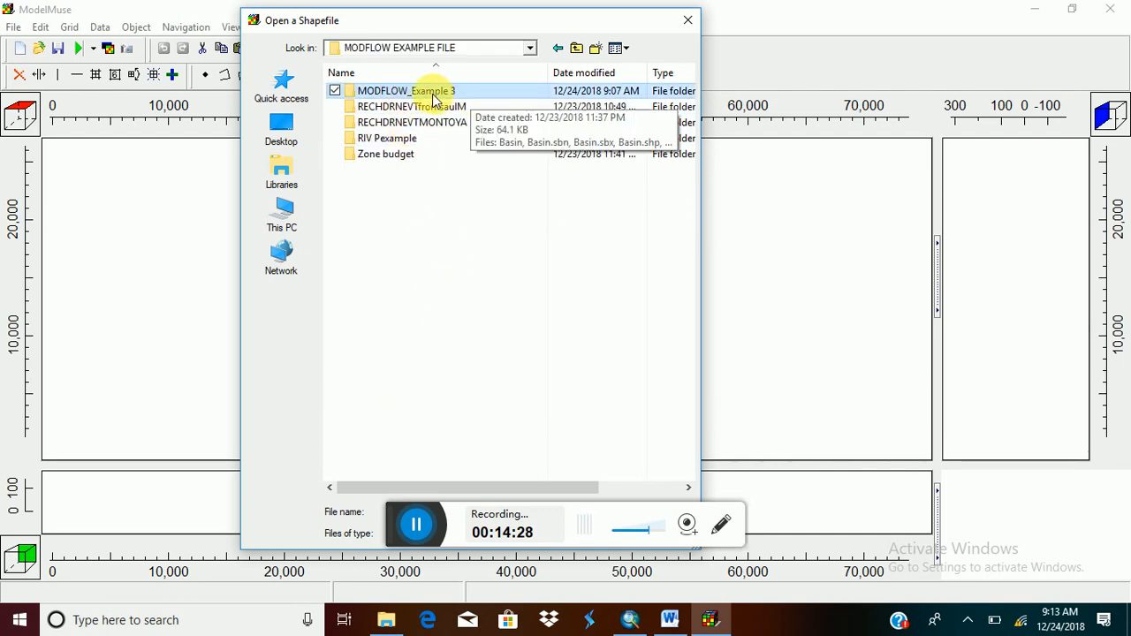
double_click(434, 98)
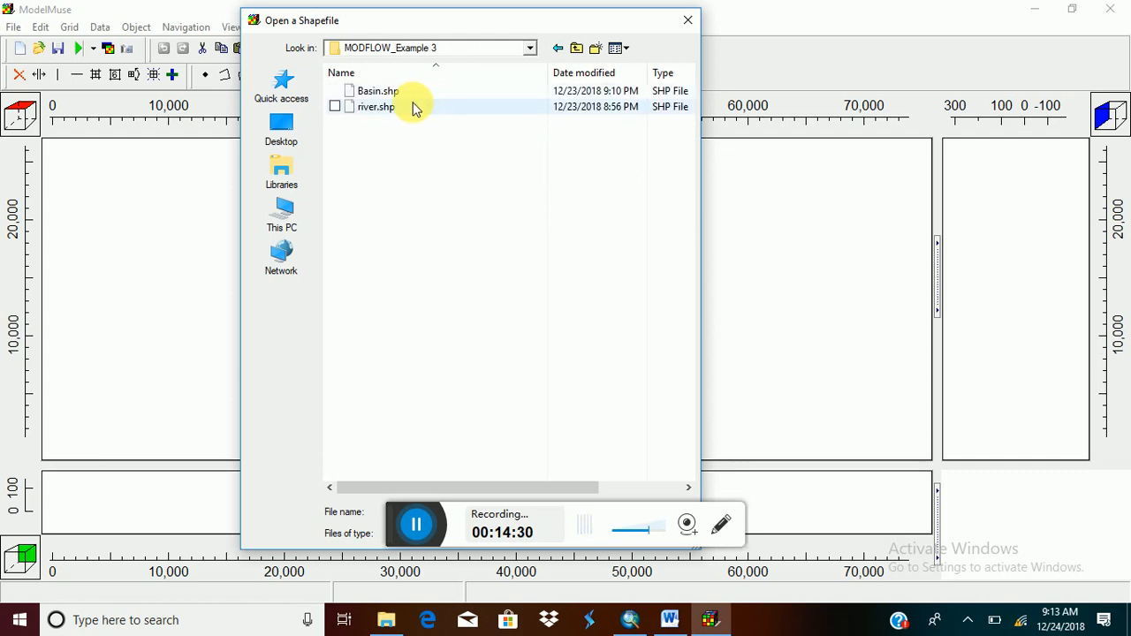
click(399, 91)
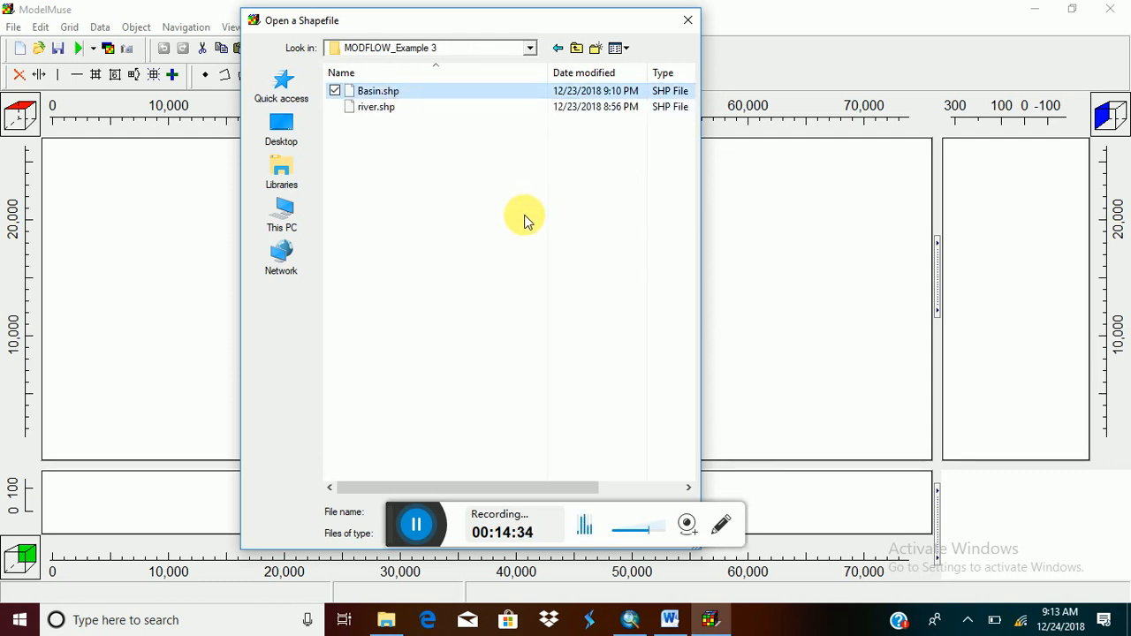
drag(548, 25, 816, 17)
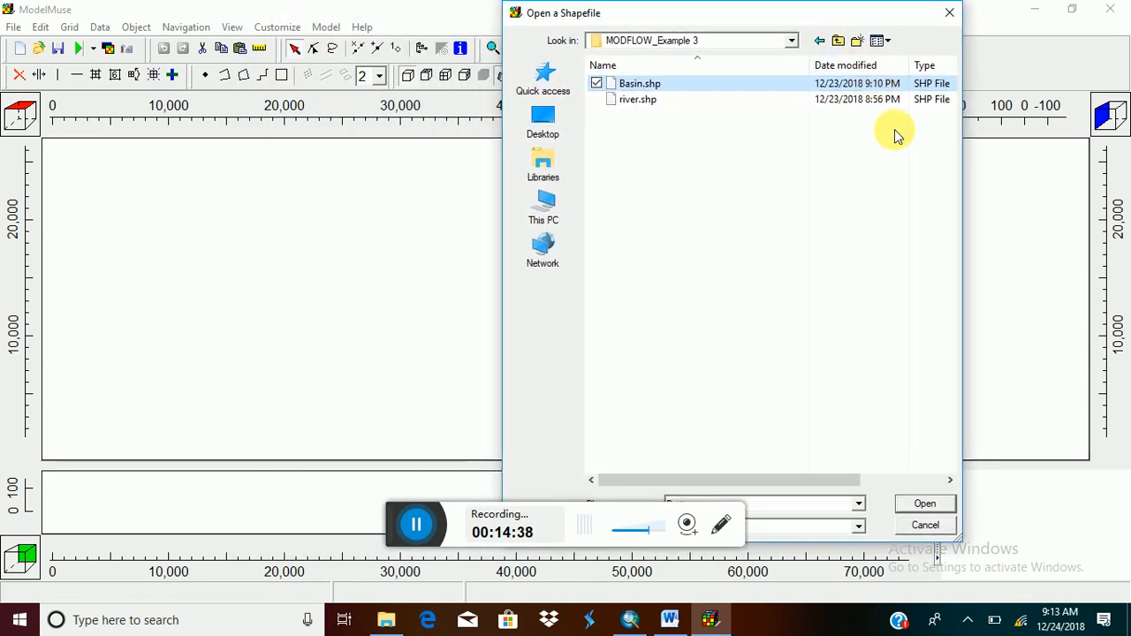
click(926, 506)
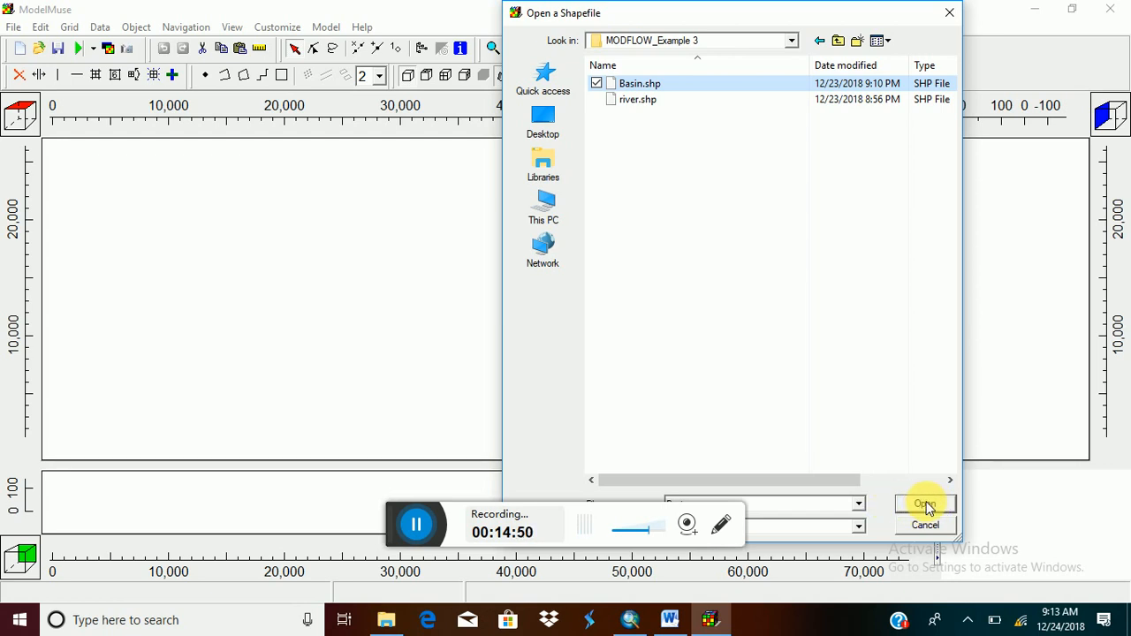
click(926, 506)
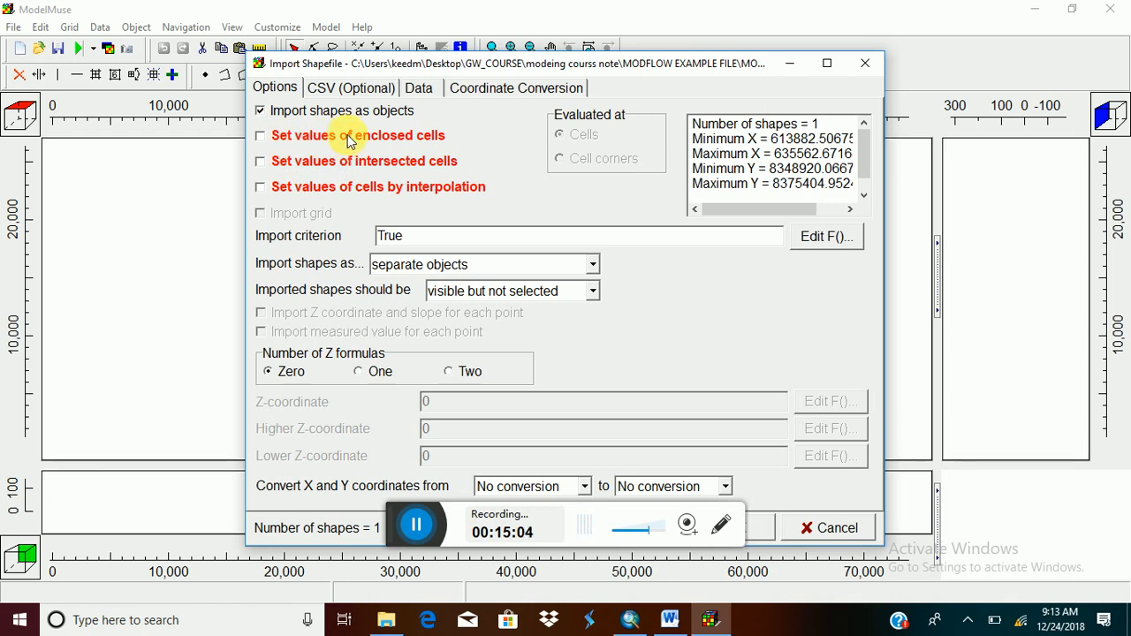
Set the basin import to assign values of enclosed cells and to use two Z formulas.
click(260, 137)
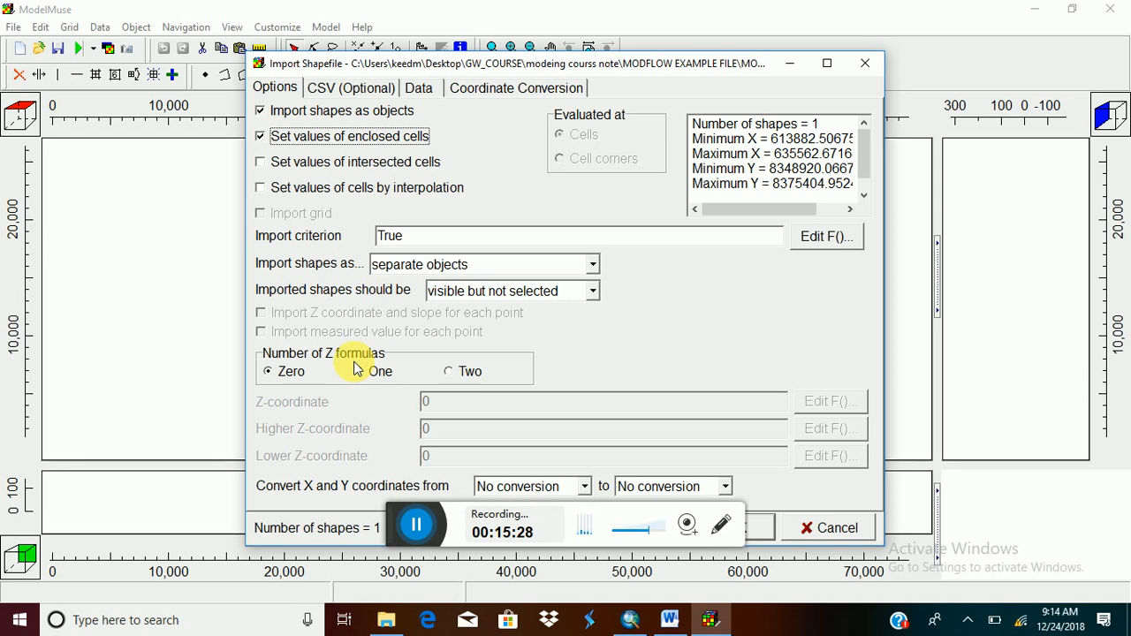
click(449, 373)
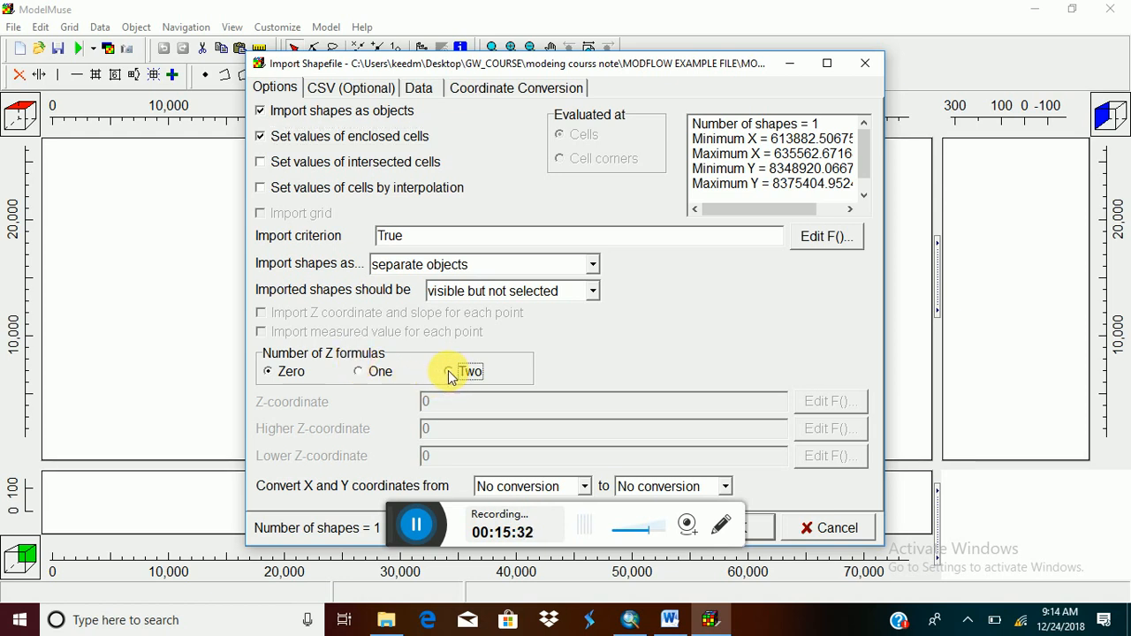
drag(669, 62, 671, 29)
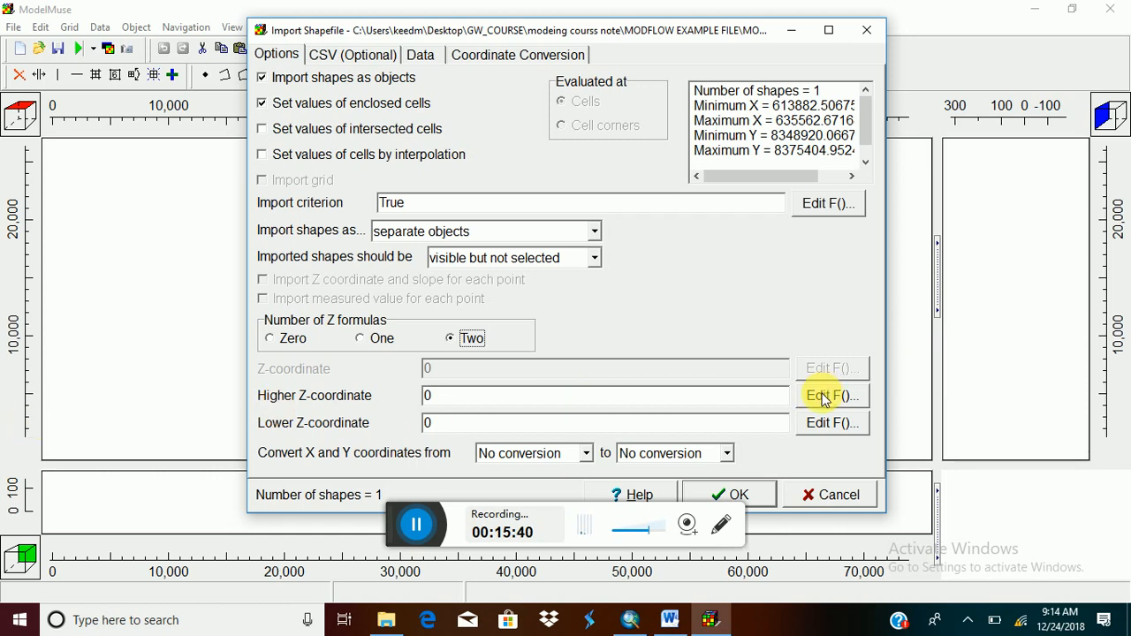
Set the higher Z-coordinate formula to the Model_Top data set from the layer definitions.
click(822, 396)
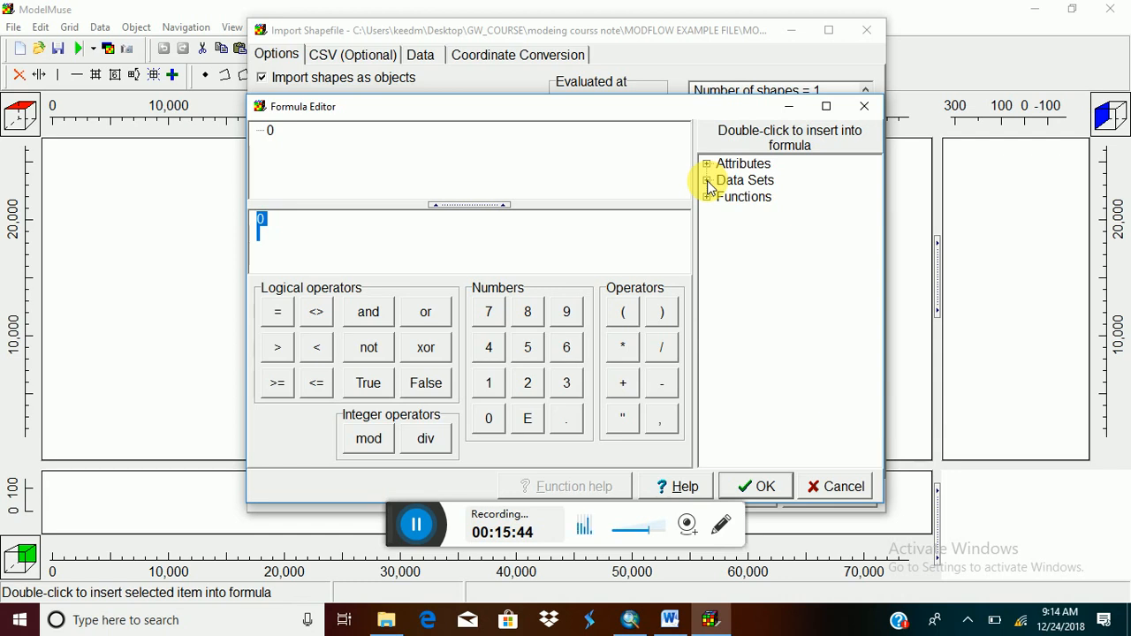
click(707, 181)
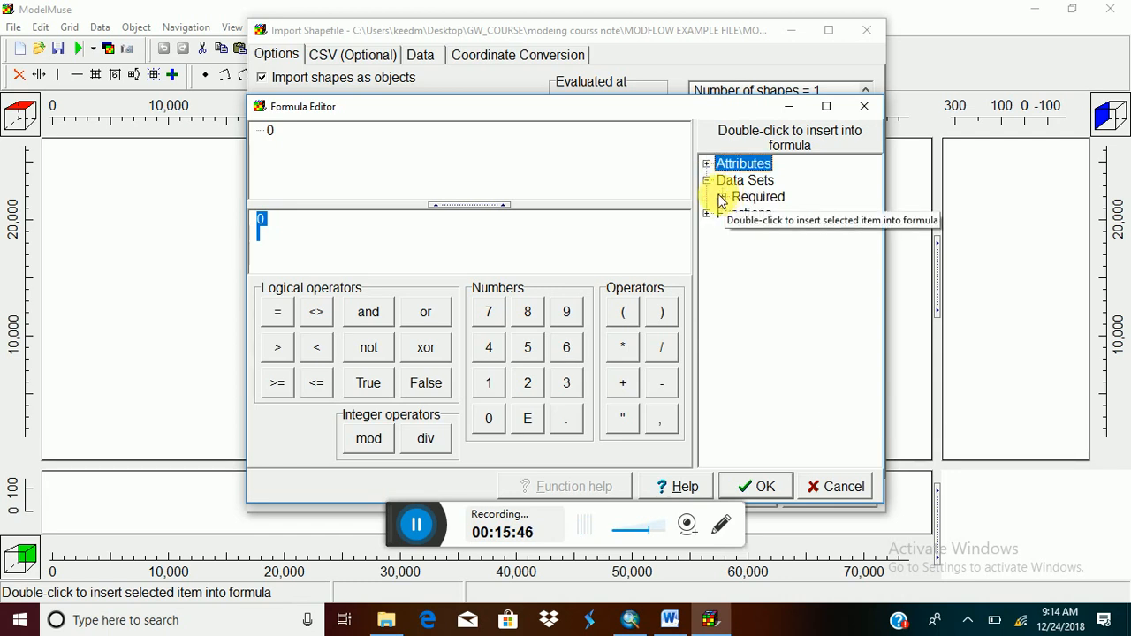
click(722, 197)
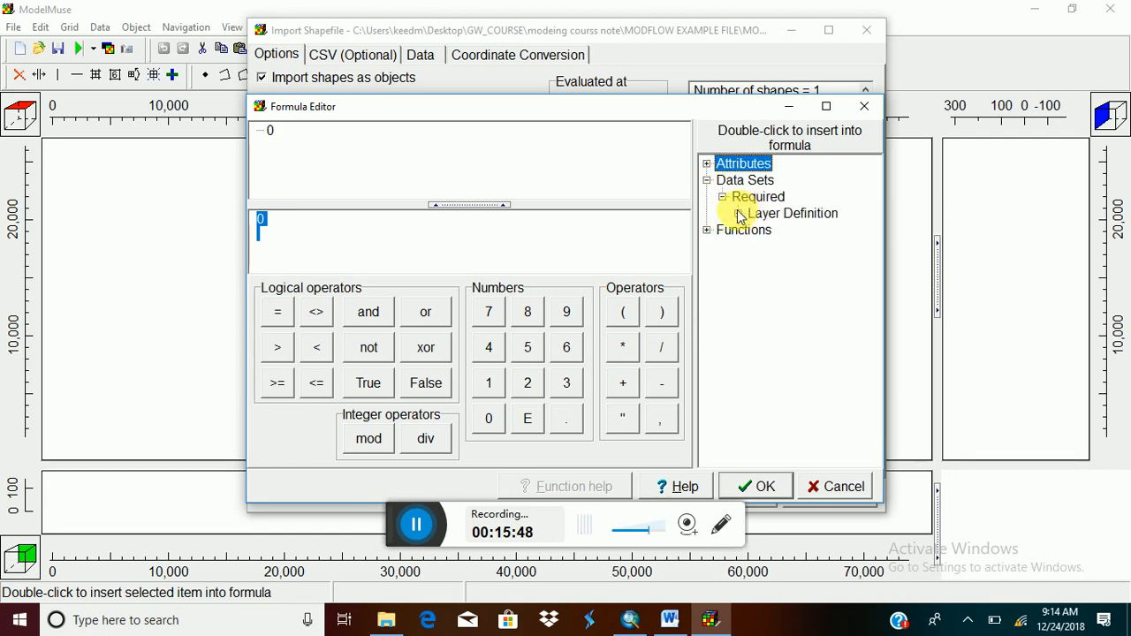
click(739, 215)
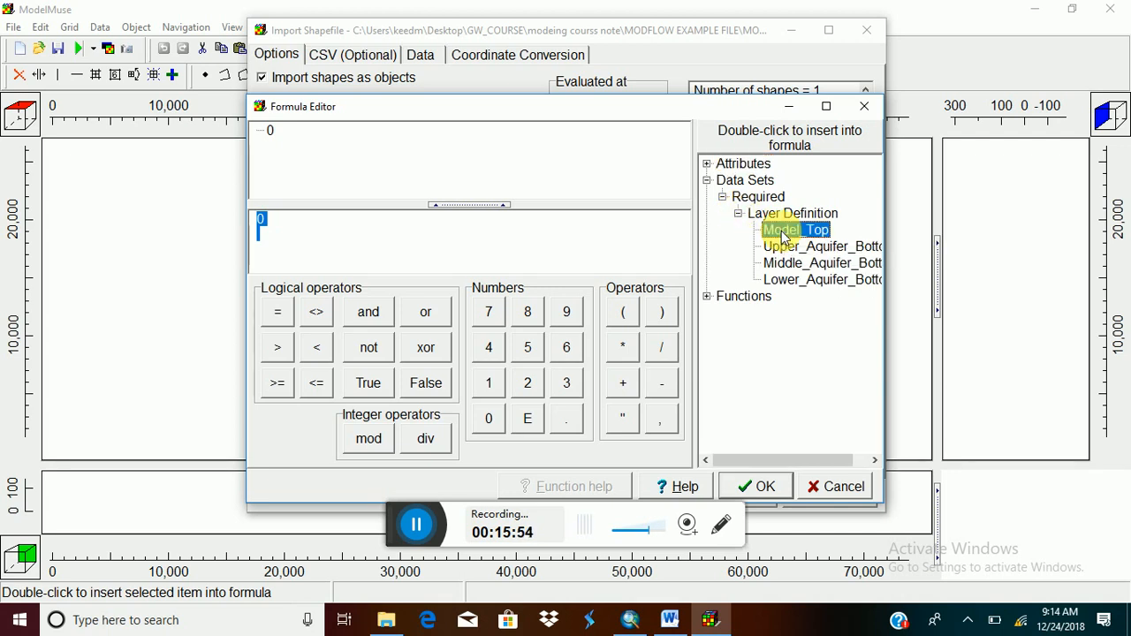
double_click(782, 232)
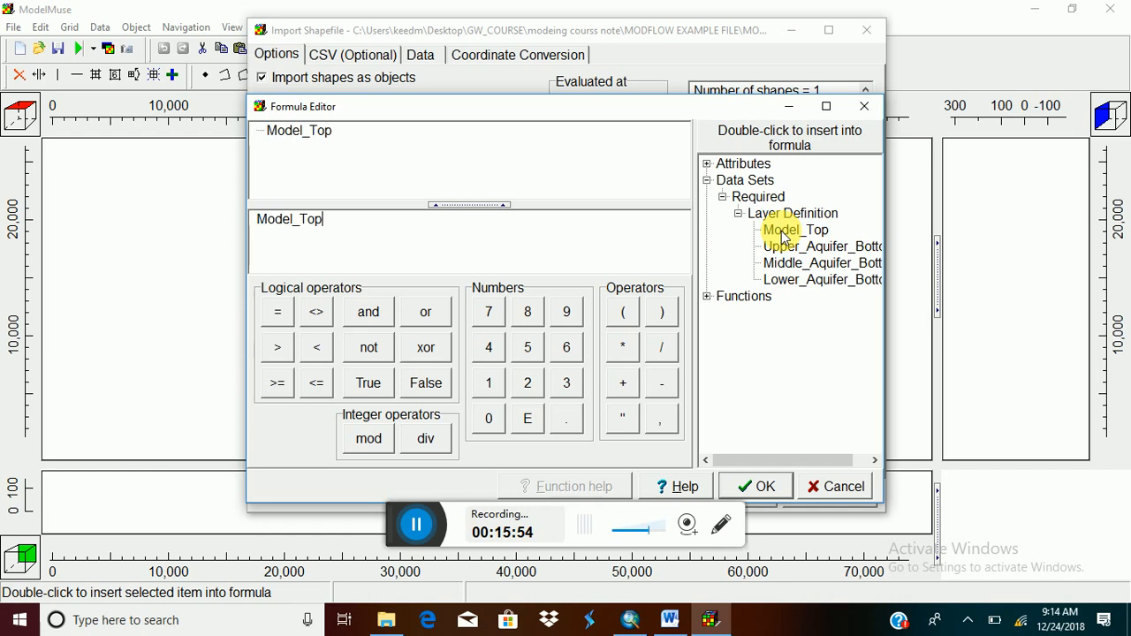
click(771, 485)
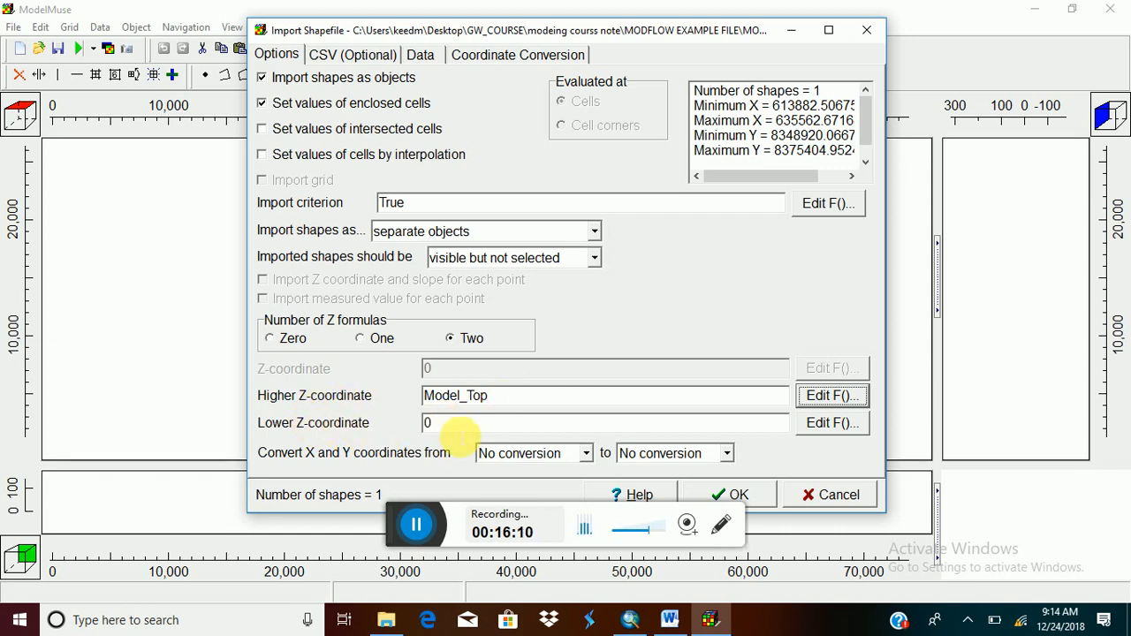
Set the lower Z-coordinate formula to the Lower_Aquifer_Bottom data set.
click(819, 427)
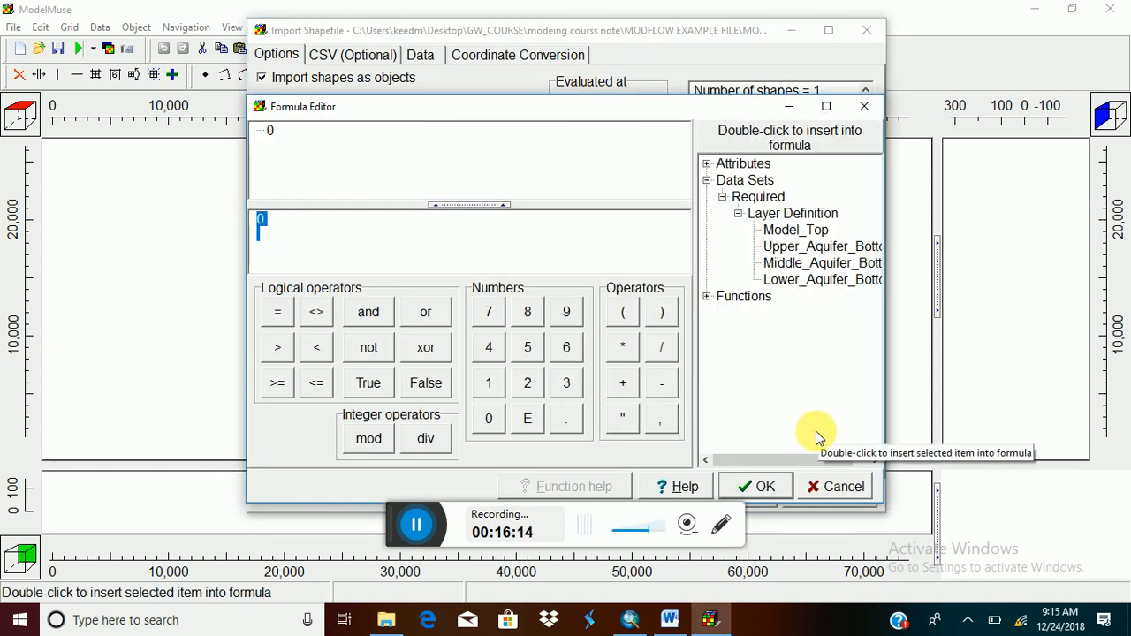
click(821, 283)
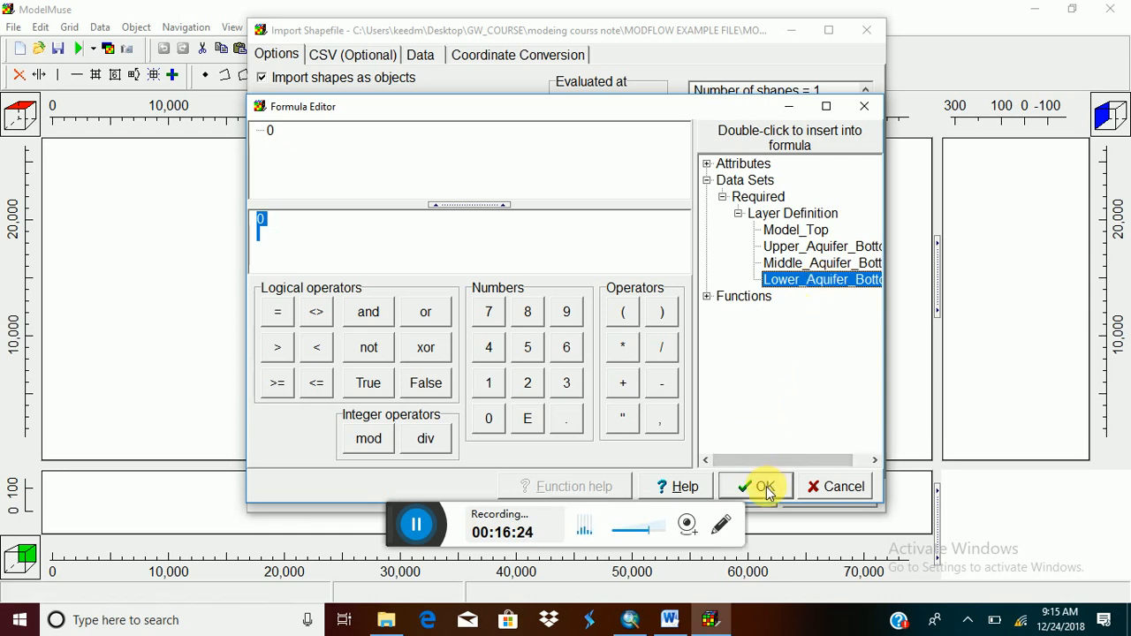
double_click(795, 279)
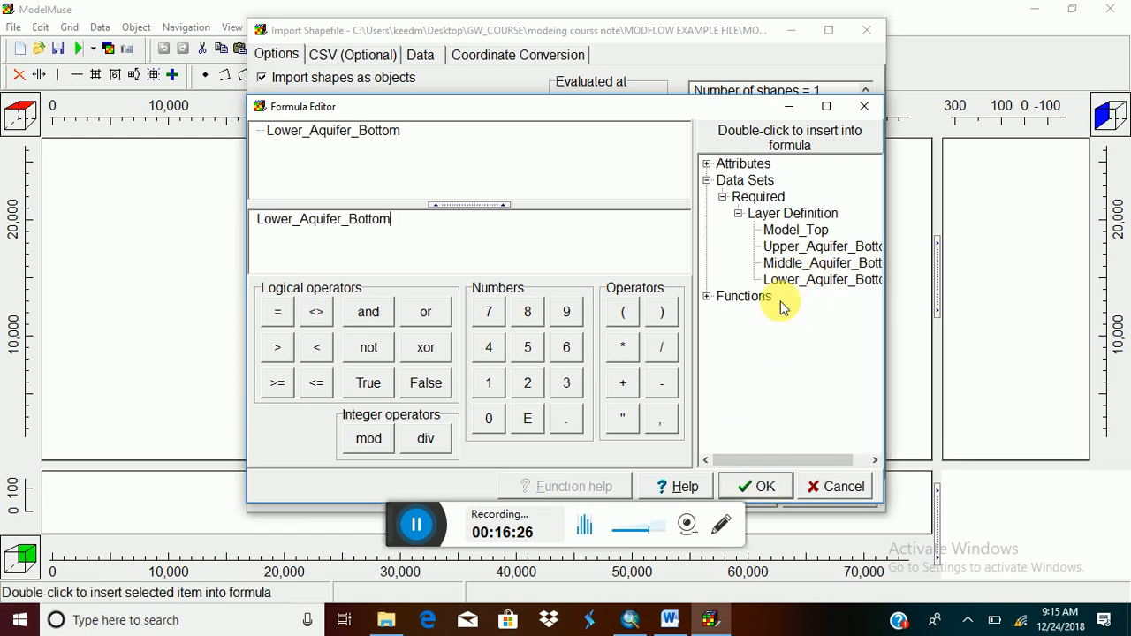
click(753, 487)
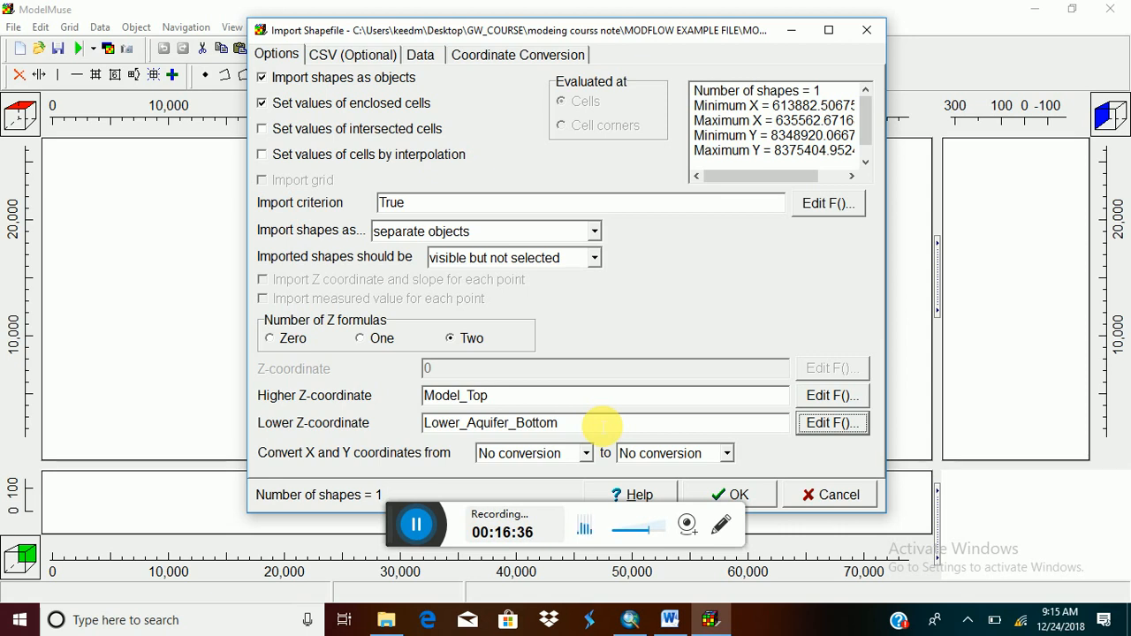
drag(698, 31, 771, 14)
click(809, 480)
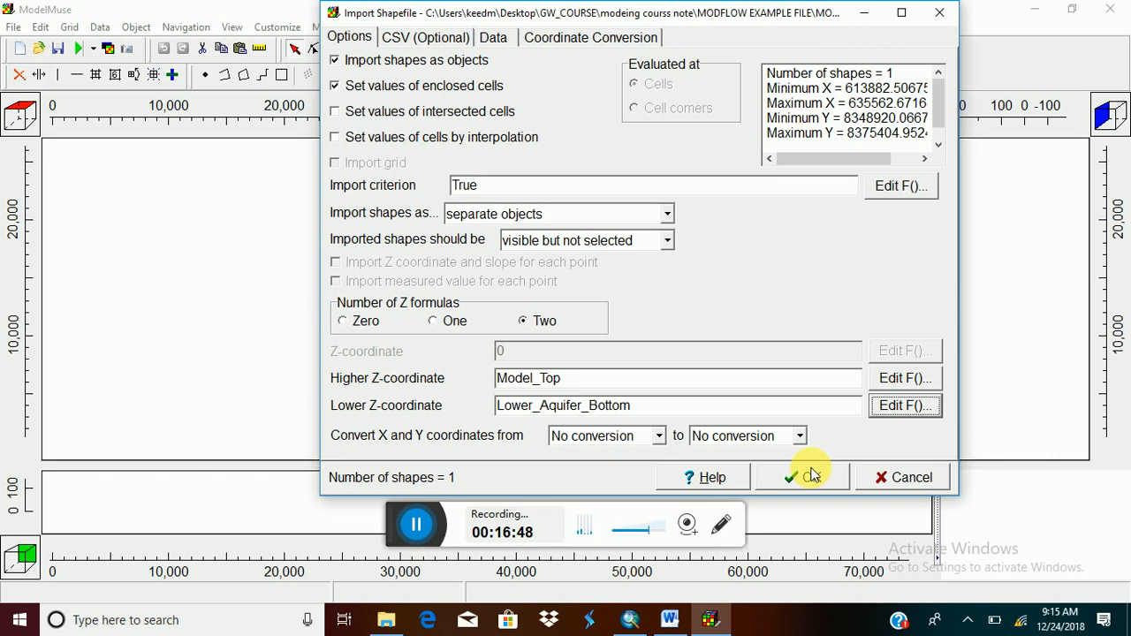
Show the importable attributes, compare them with the Basin layer's attribute table in ArcMap, and return to ModelMuse.
click(494, 38)
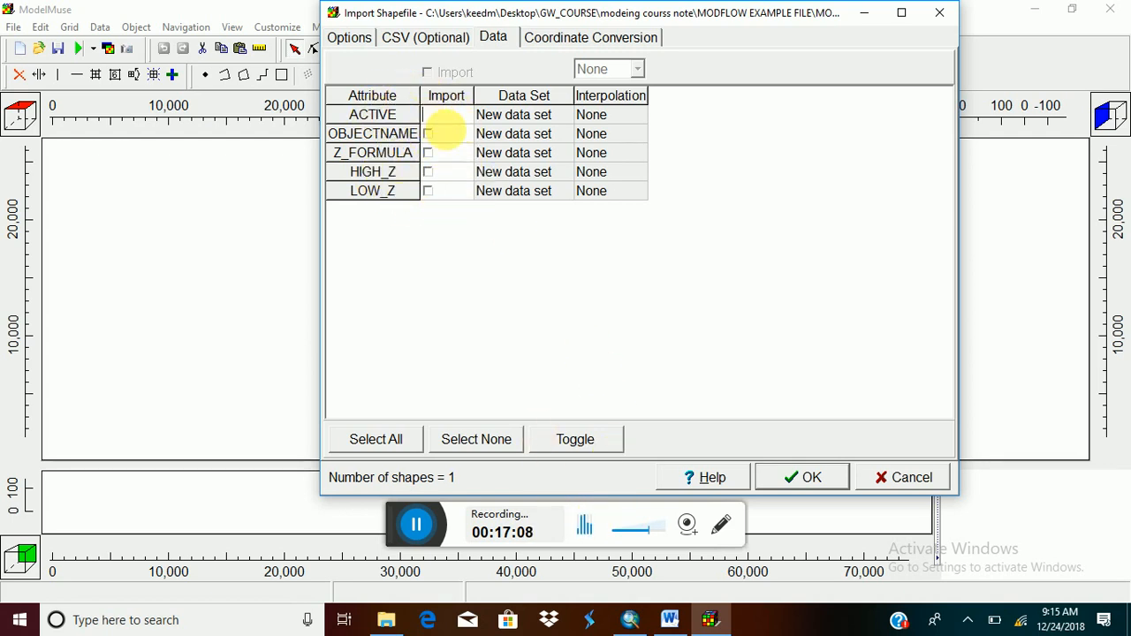
click(628, 623)
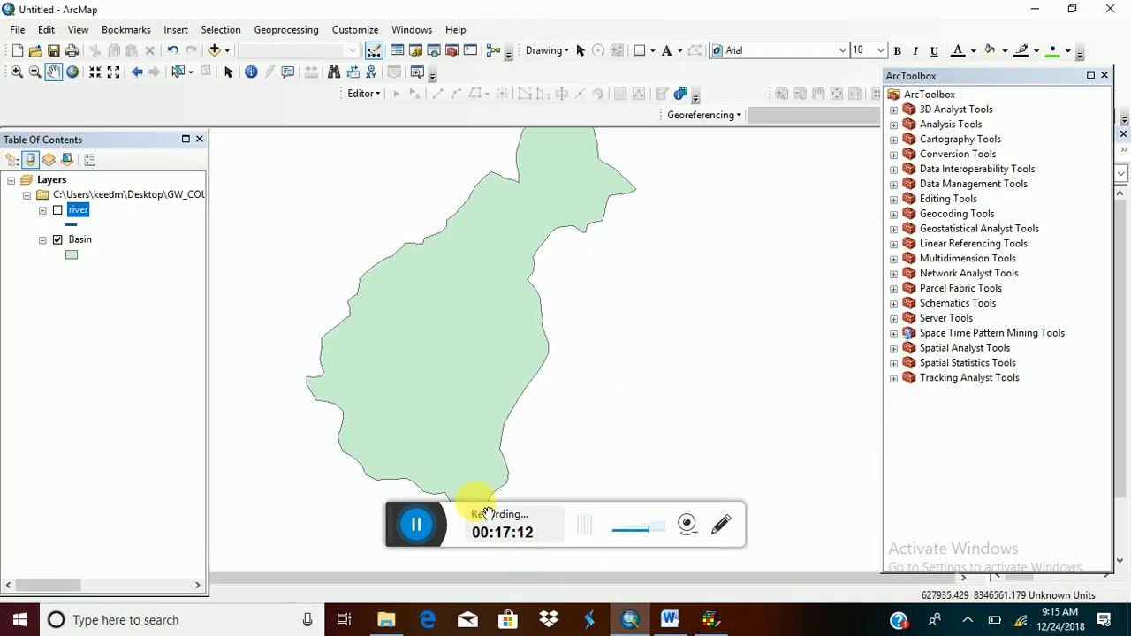
click(81, 240)
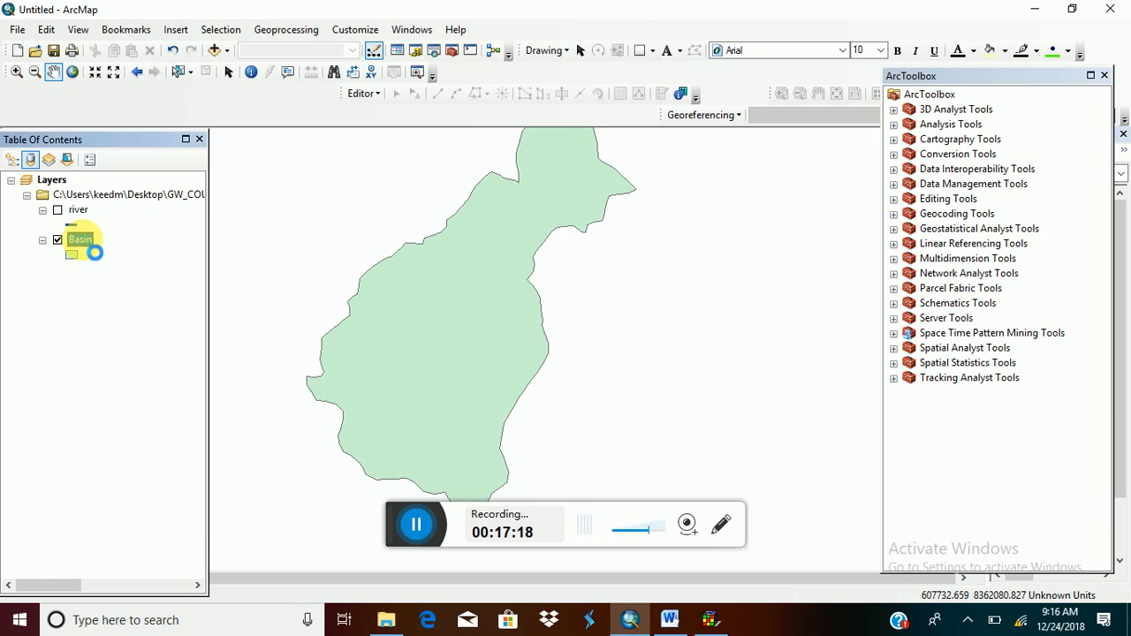
right_click(82, 241)
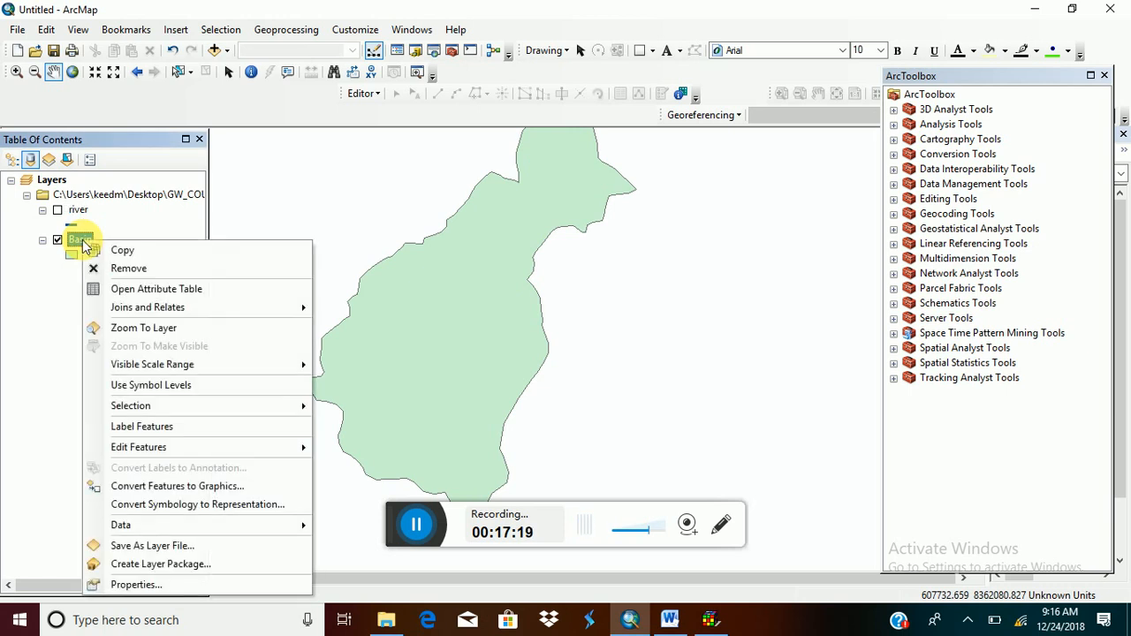
click(144, 289)
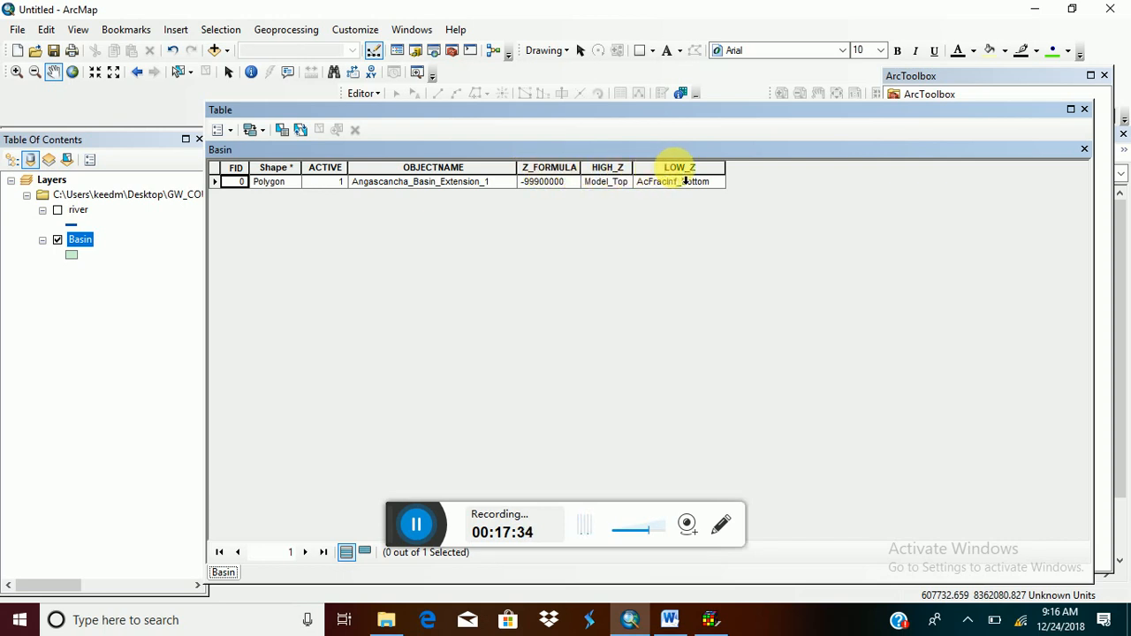
click(712, 621)
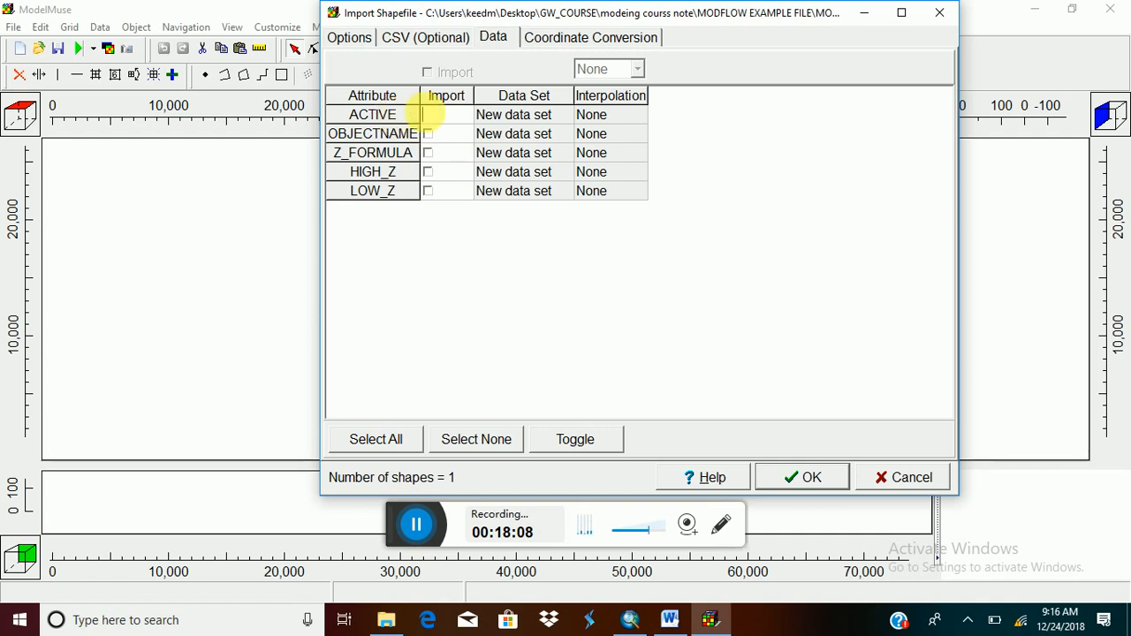
Import all attributes of the basin shapefile, creating new data sets with different names for the duplicate ACTIVE attribute.
click(374, 441)
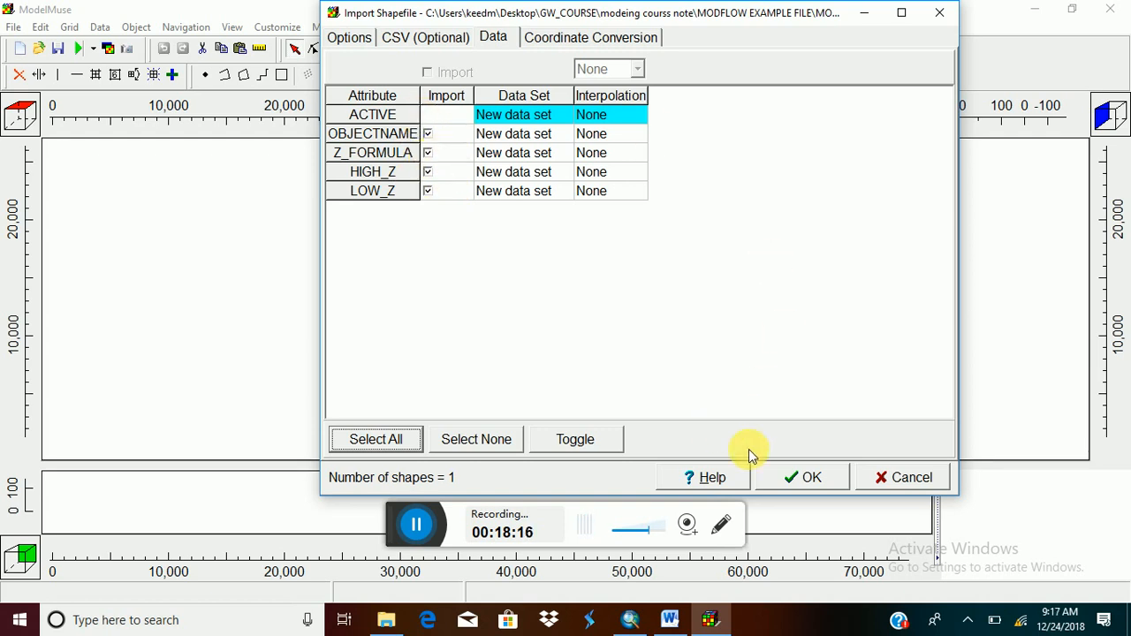
click(811, 480)
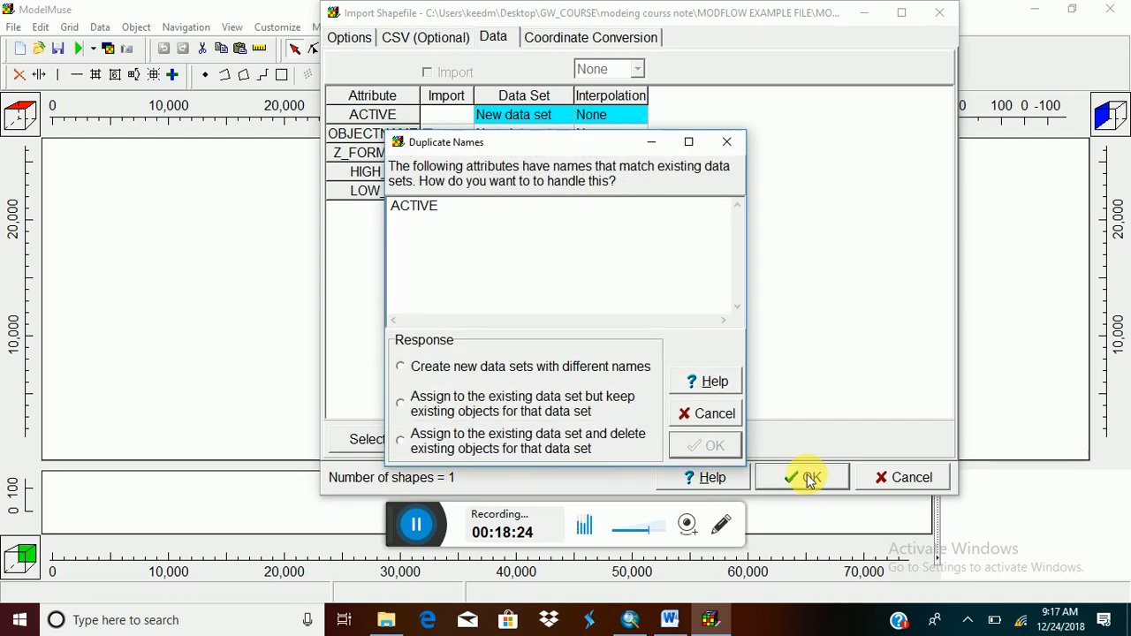
click(492, 366)
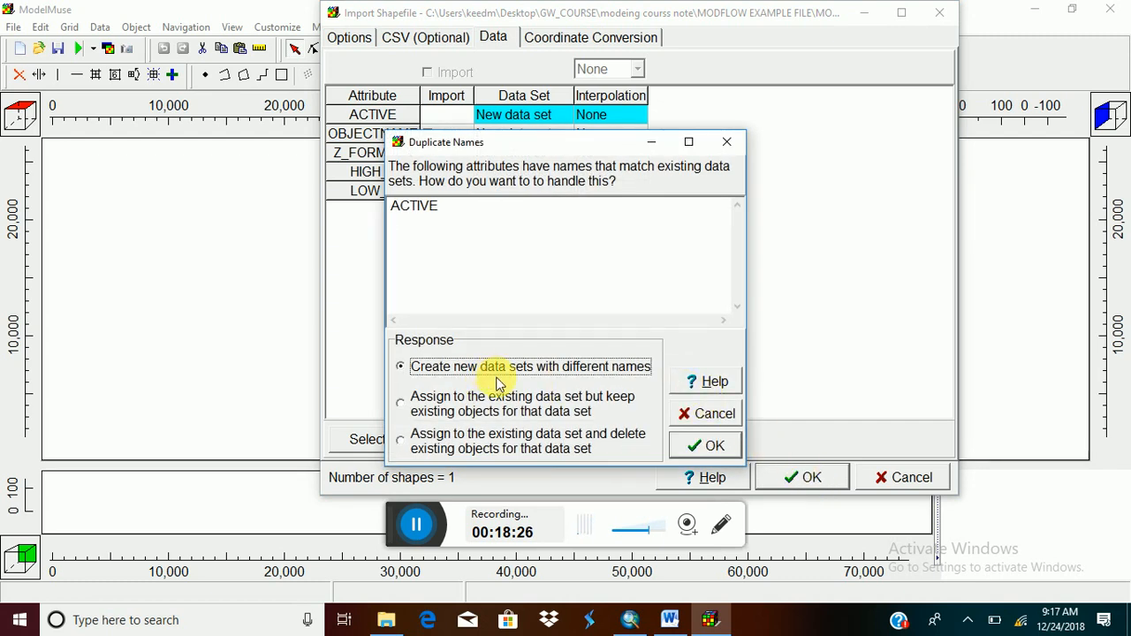
click(706, 446)
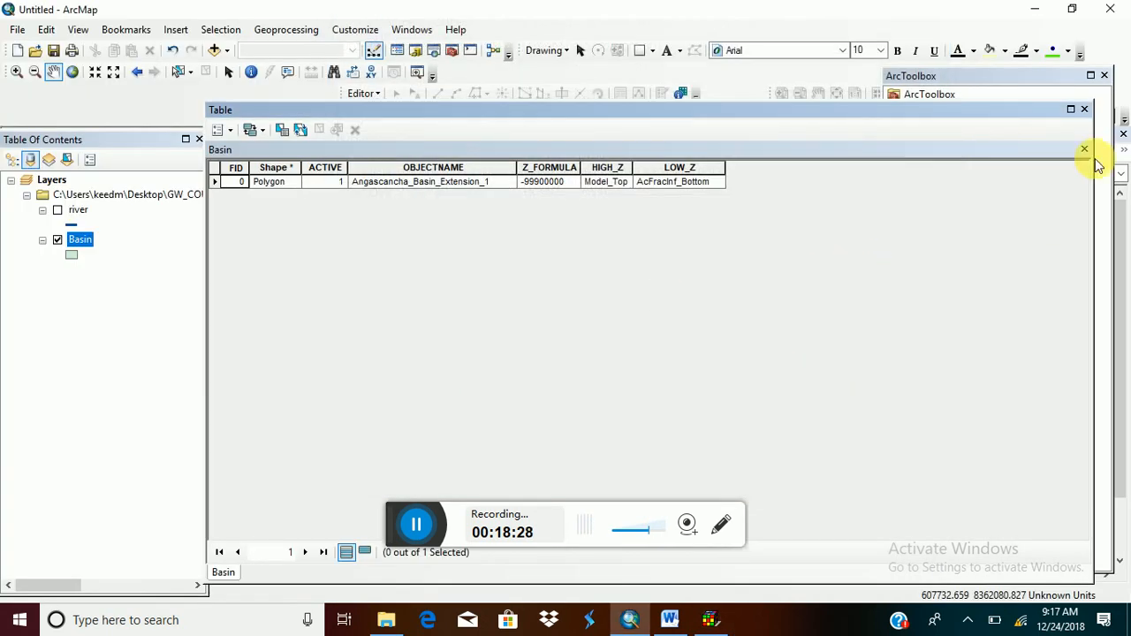
Switch to ModelMuse and list the user-defined data sets created from the Basin.shp attributes in the Show or Hide Objects window.
click(712, 620)
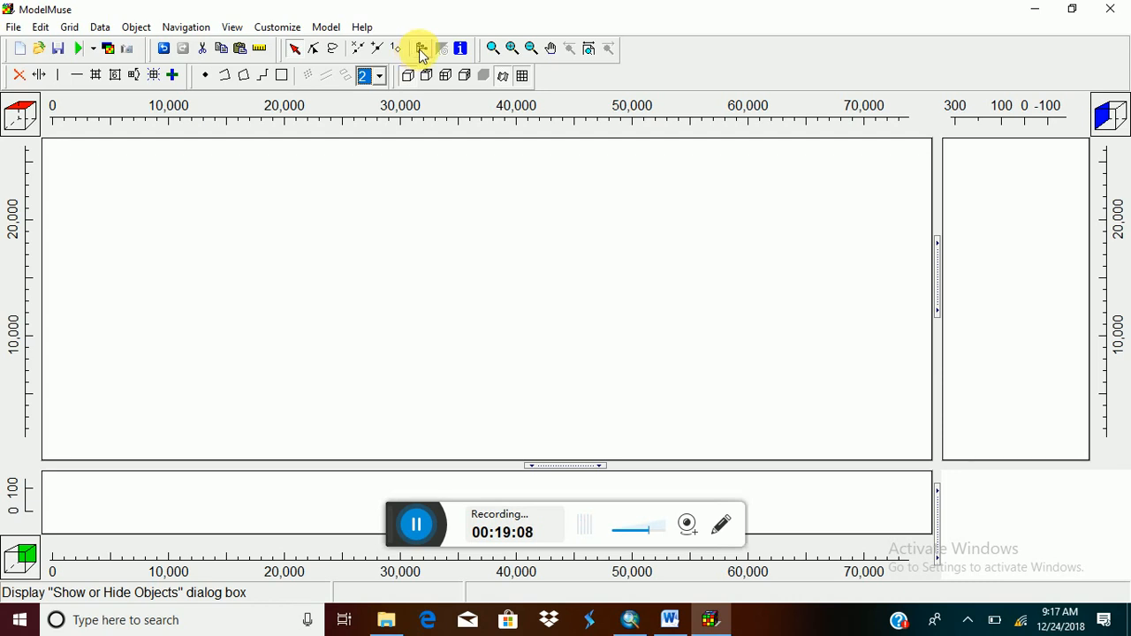
click(420, 53)
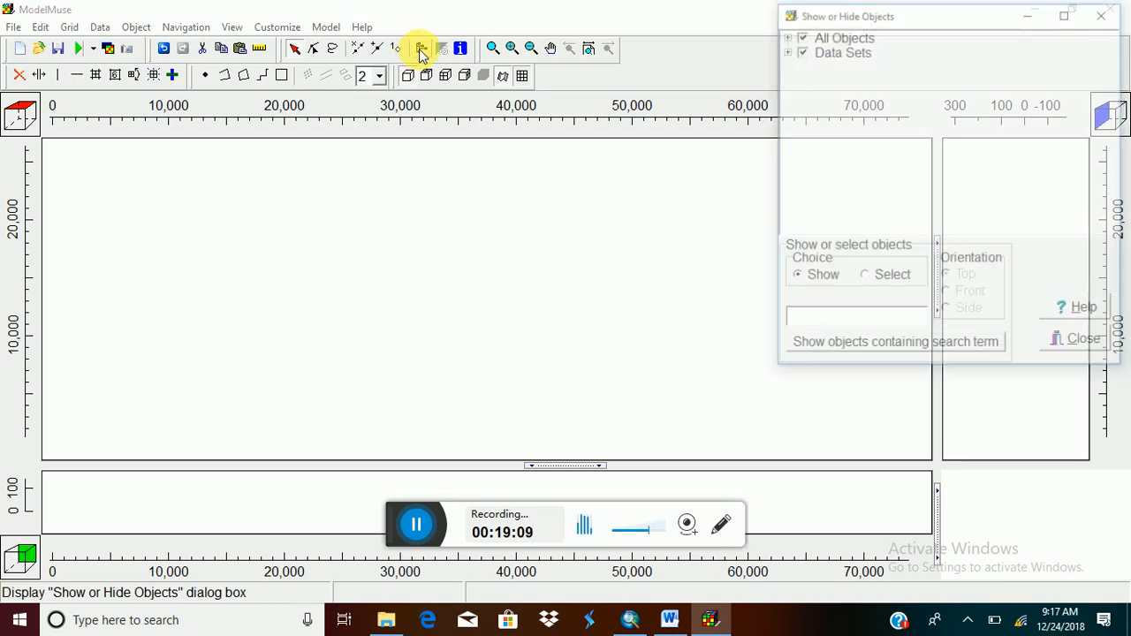
click(785, 51)
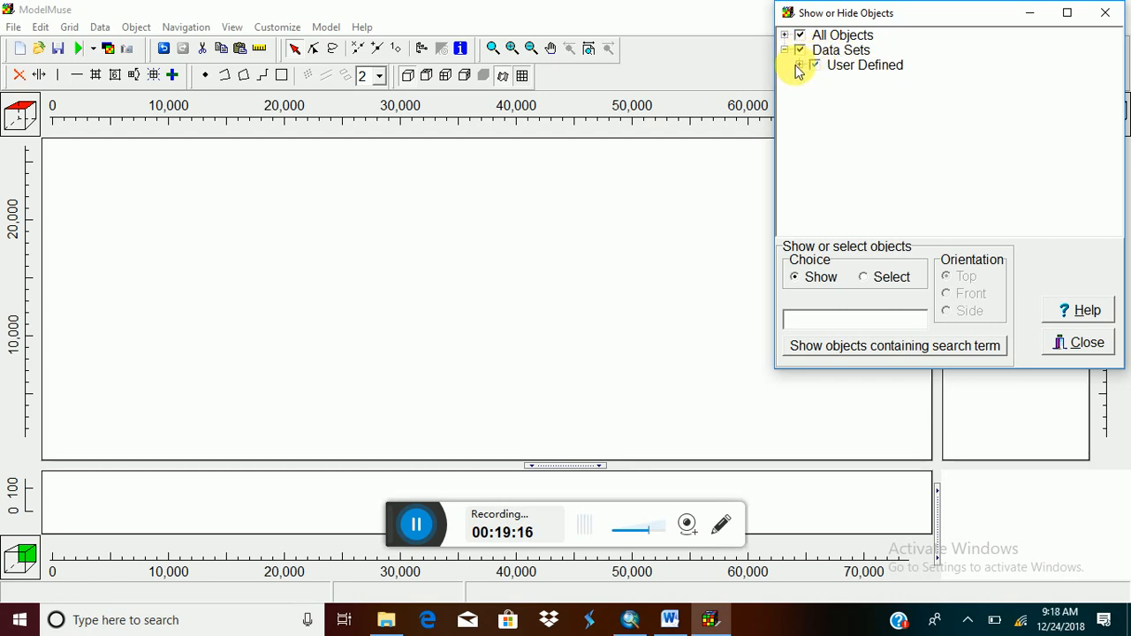
click(800, 66)
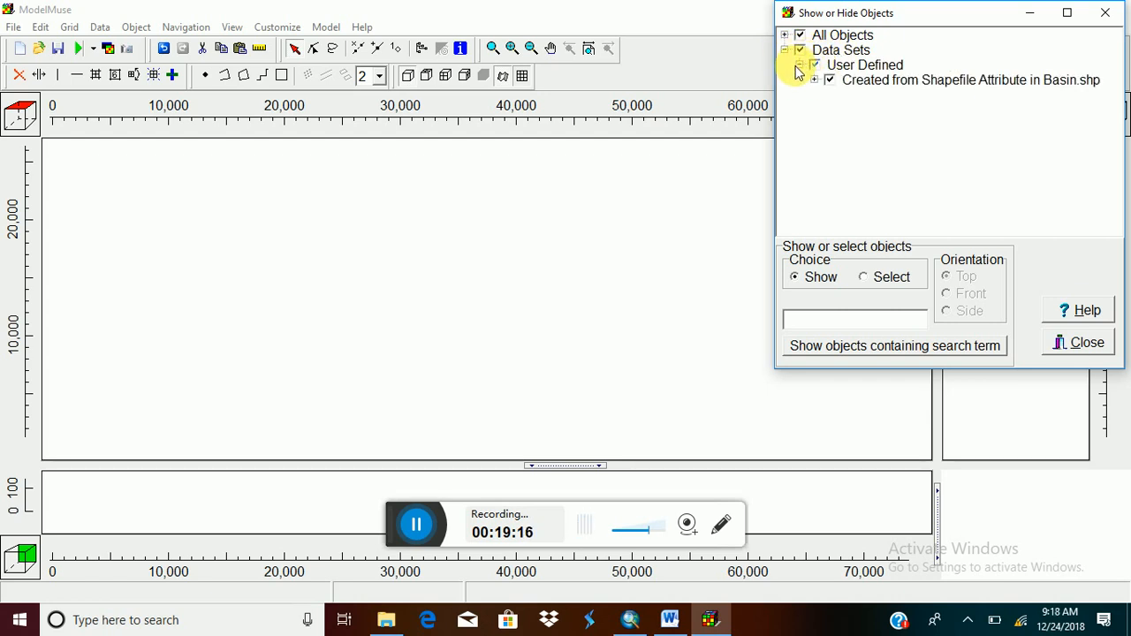
click(908, 83)
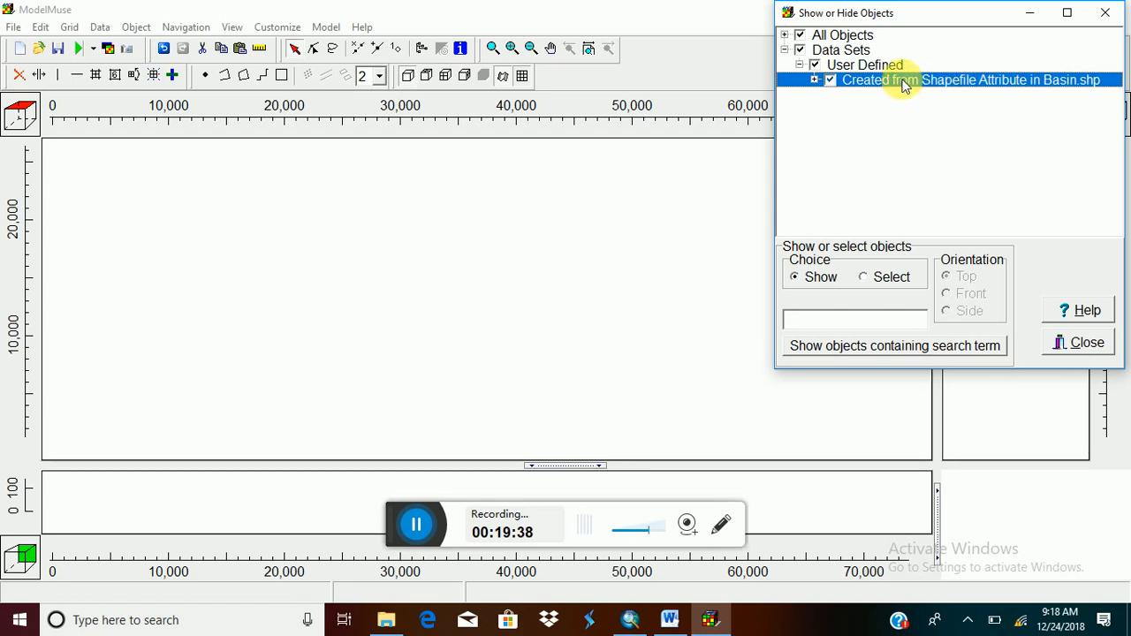
click(955, 51)
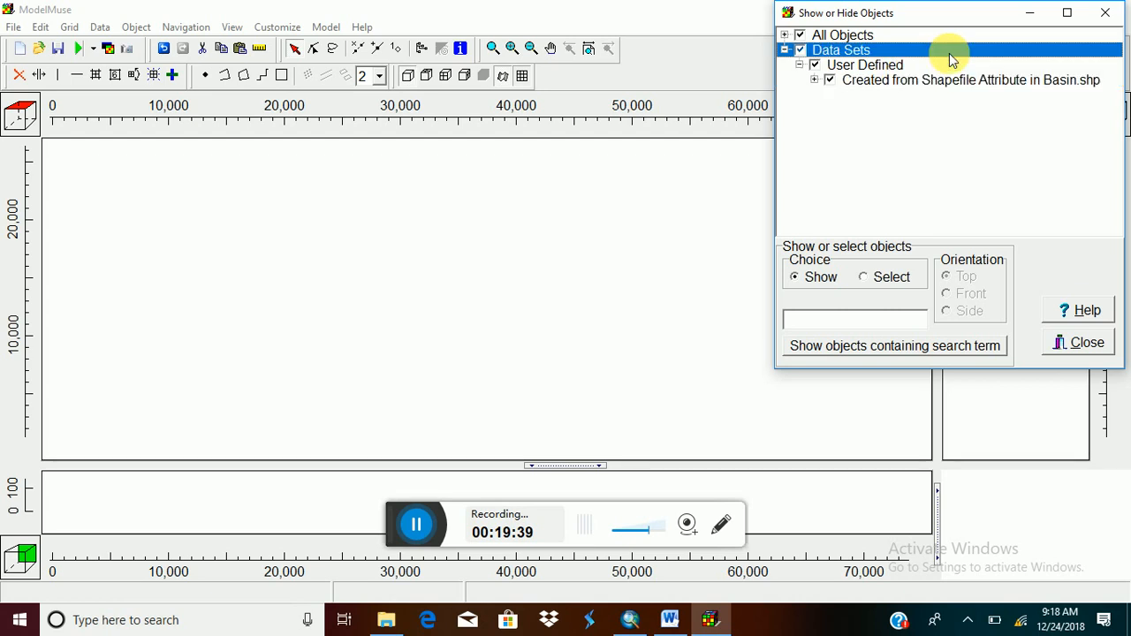
click(877, 81)
click(814, 80)
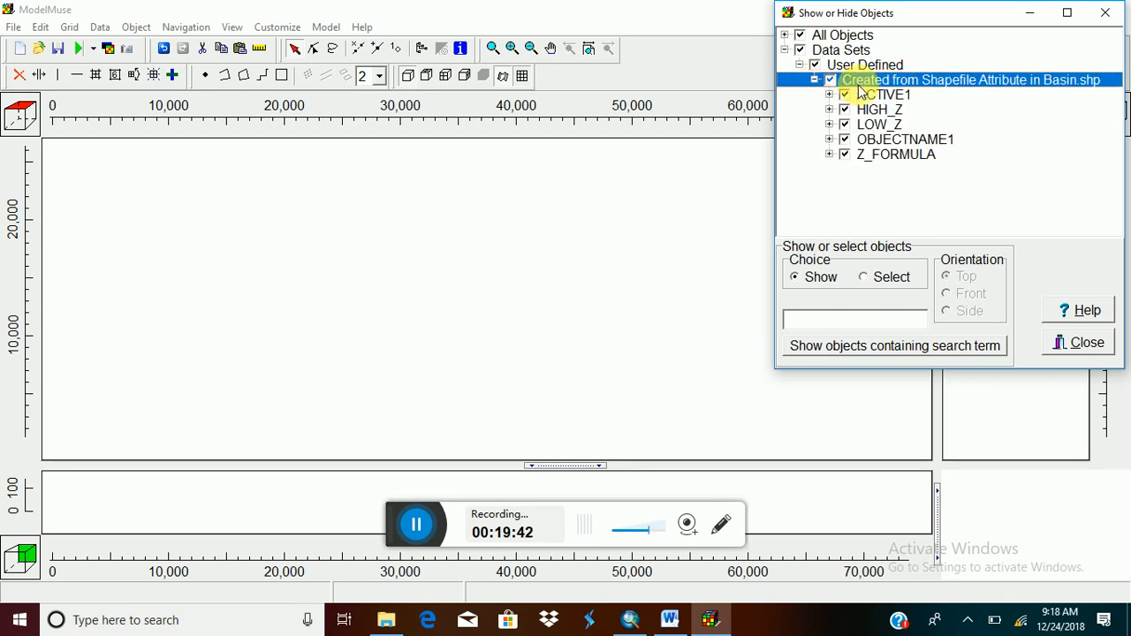
Examine the data sets imported from the basin shapefile and show the object that belongs to ACTIVE1.
drag(920, 14, 868, 21)
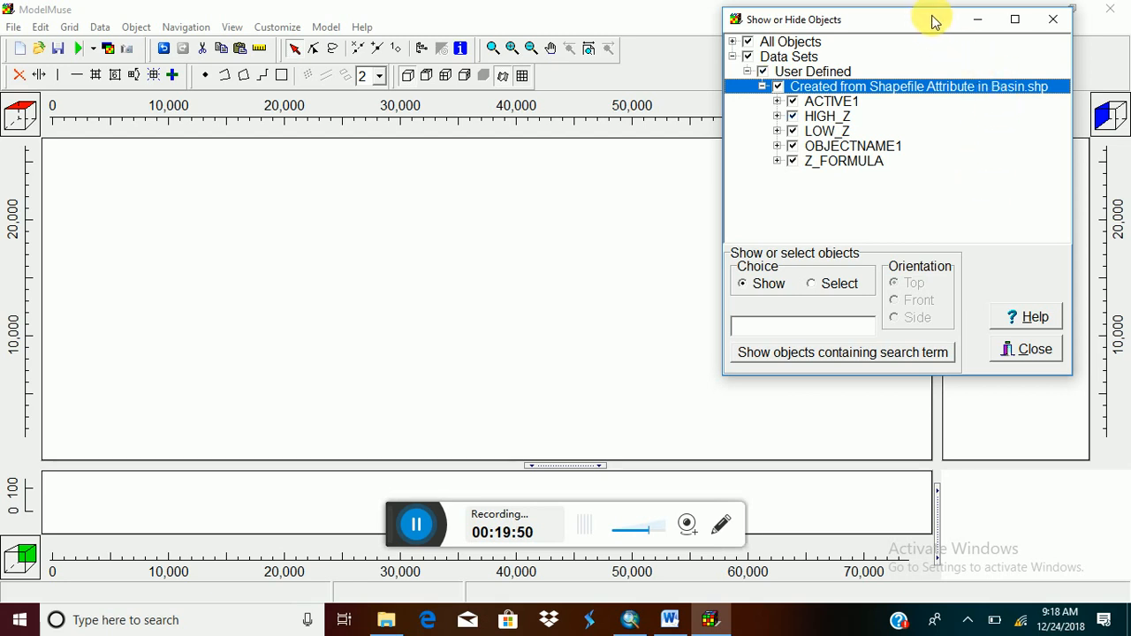
click(824, 105)
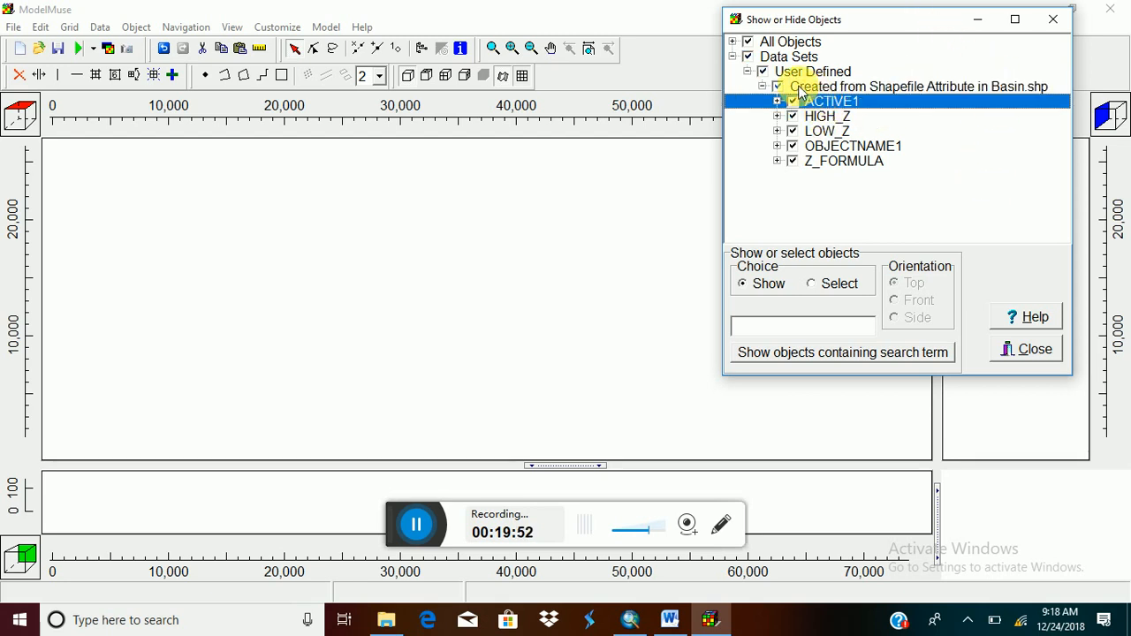
click(803, 90)
right_click(800, 88)
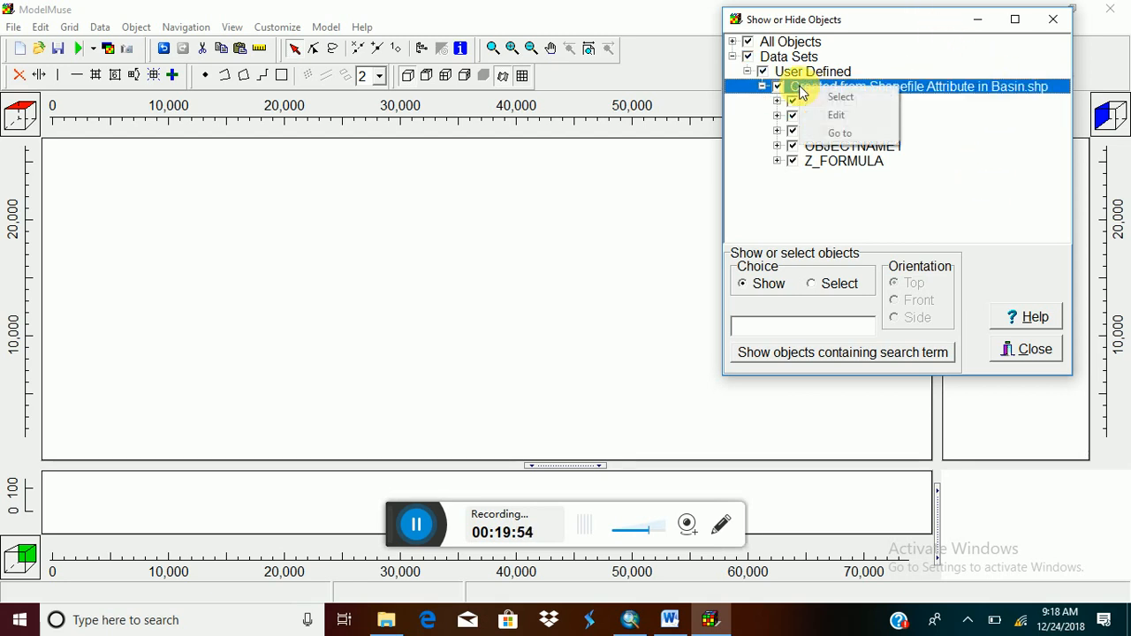
click(865, 198)
click(933, 160)
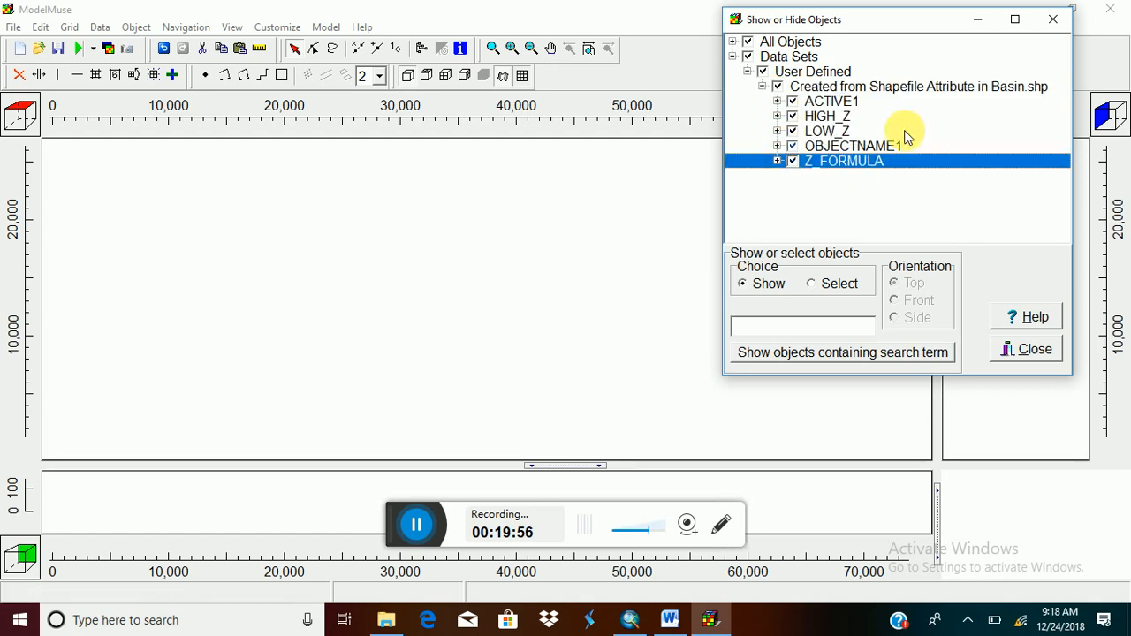
click(850, 147)
click(778, 101)
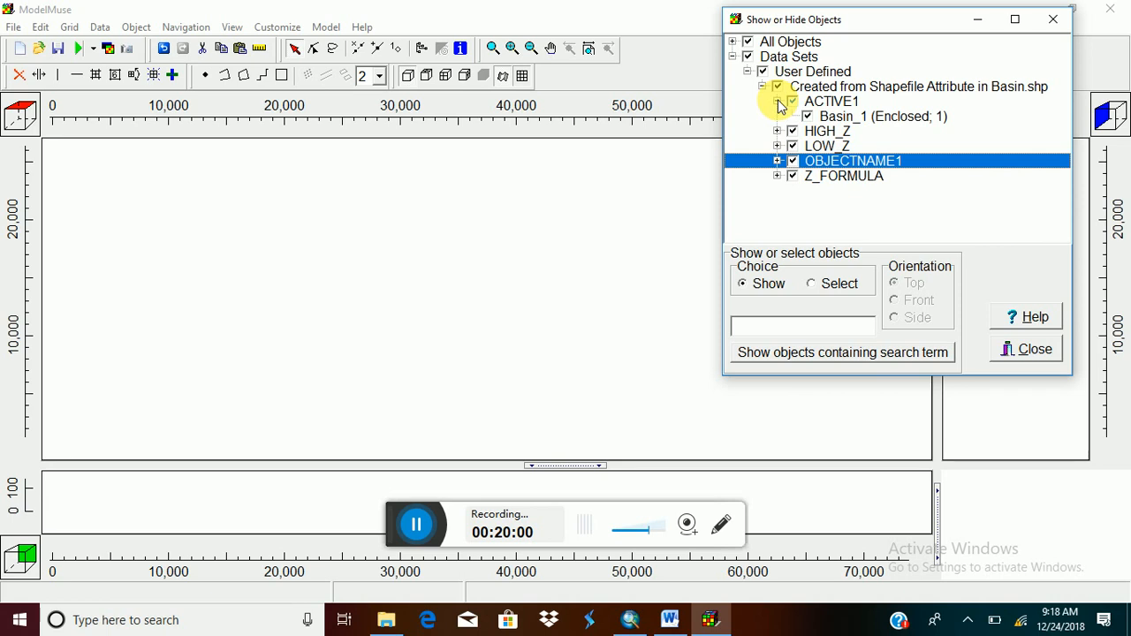
Examine the object properties of Basin_1 from its entry under ACTIVE1, leaving them without any changes.
click(847, 120)
double_click(846, 120)
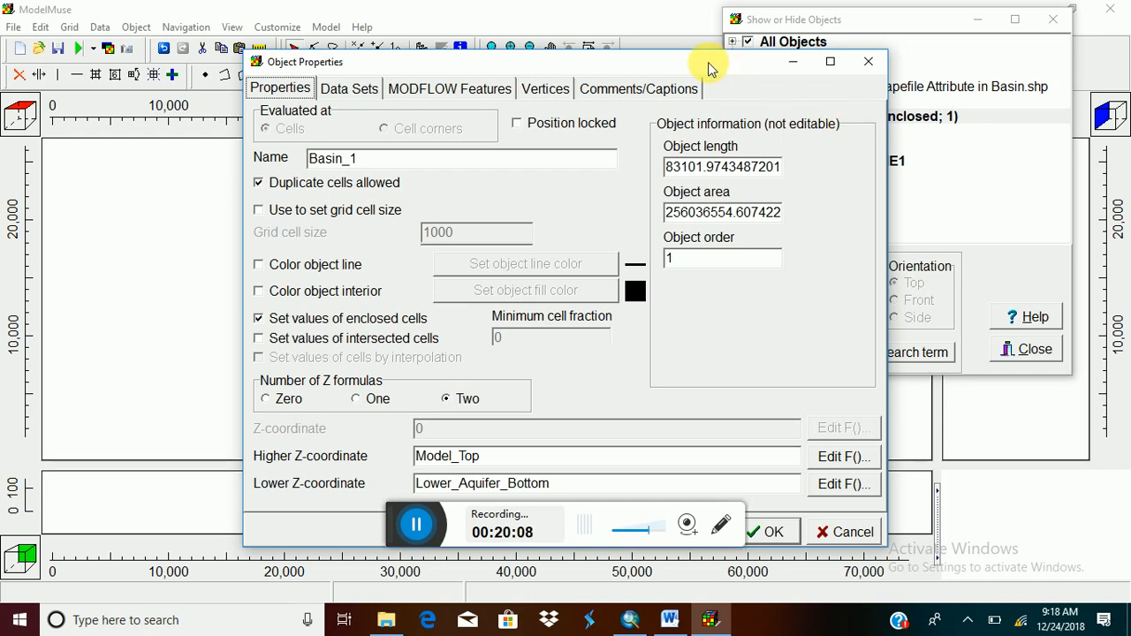
drag(708, 62, 540, 45)
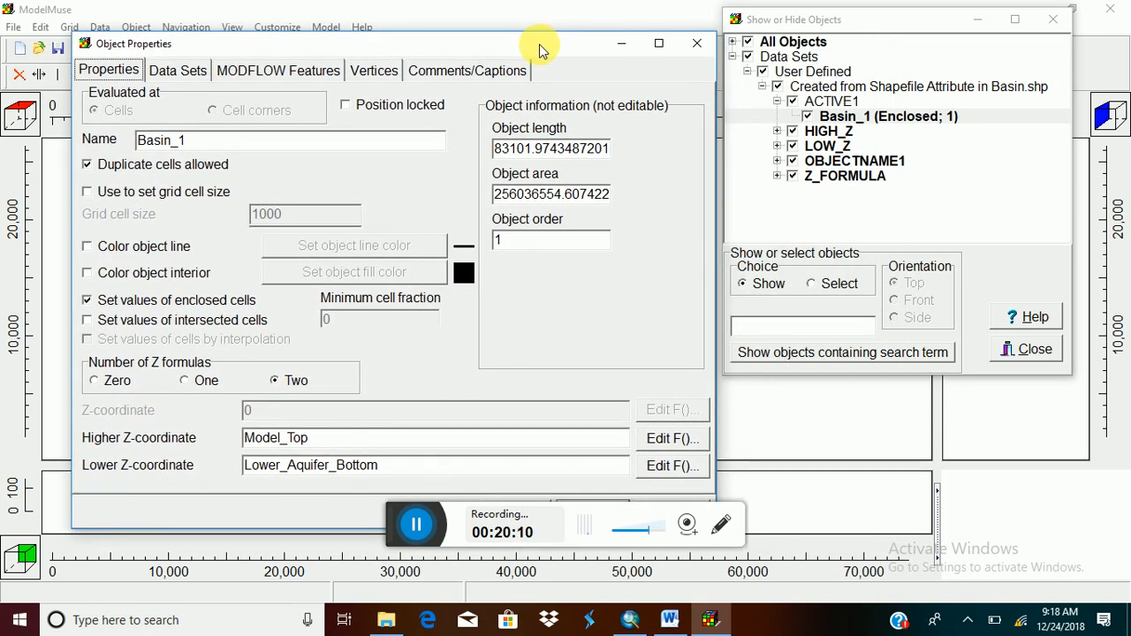
click(698, 43)
click(857, 89)
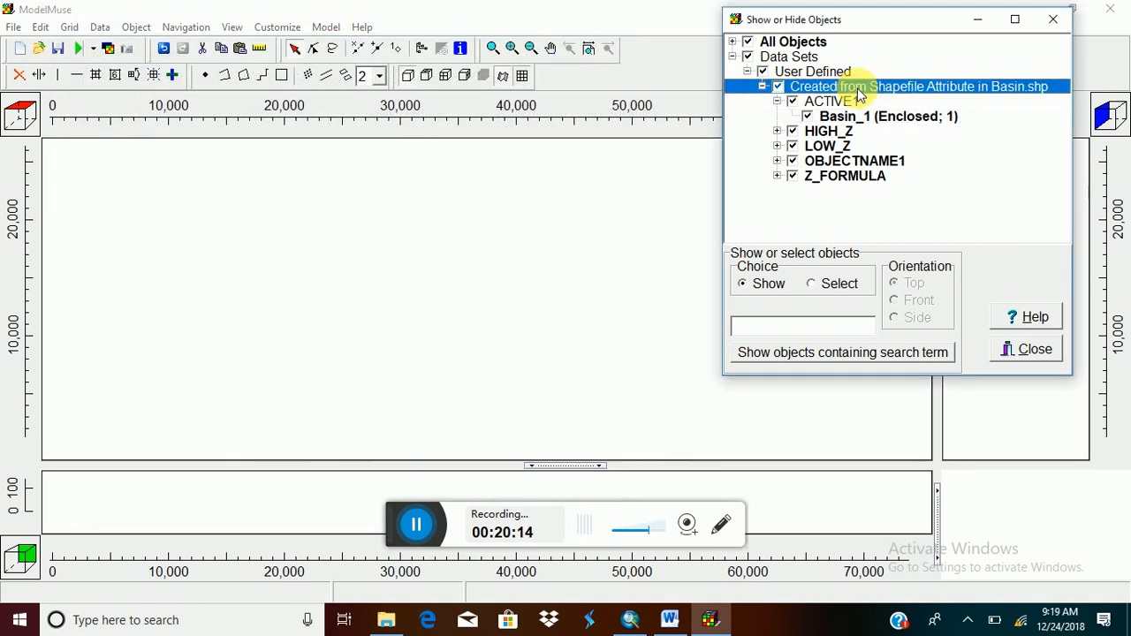
double_click(857, 117)
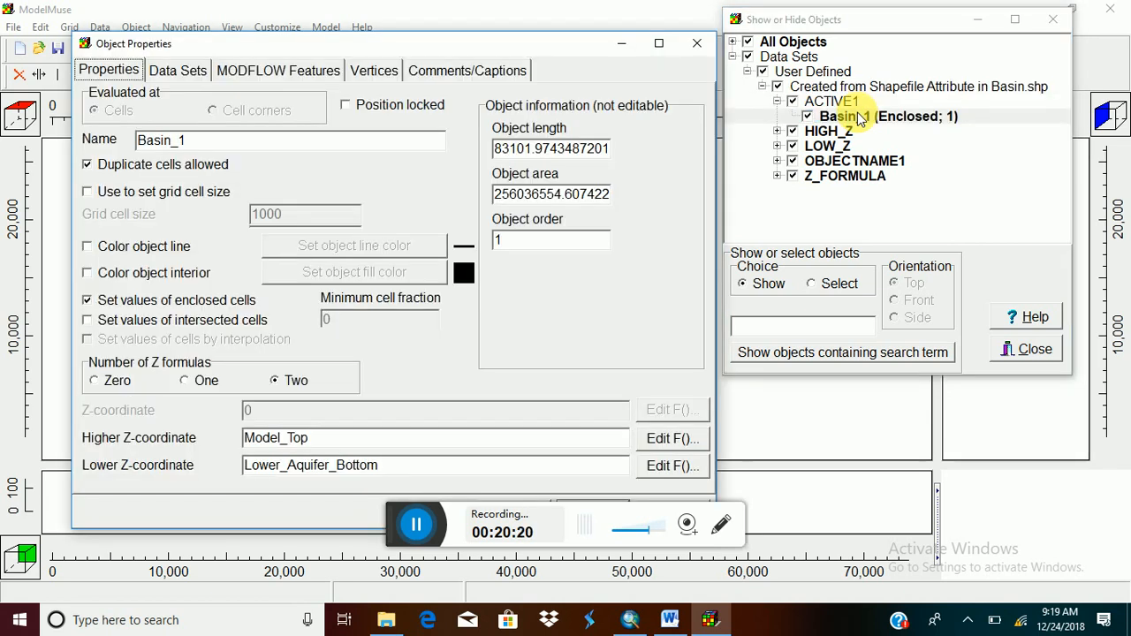
click(697, 42)
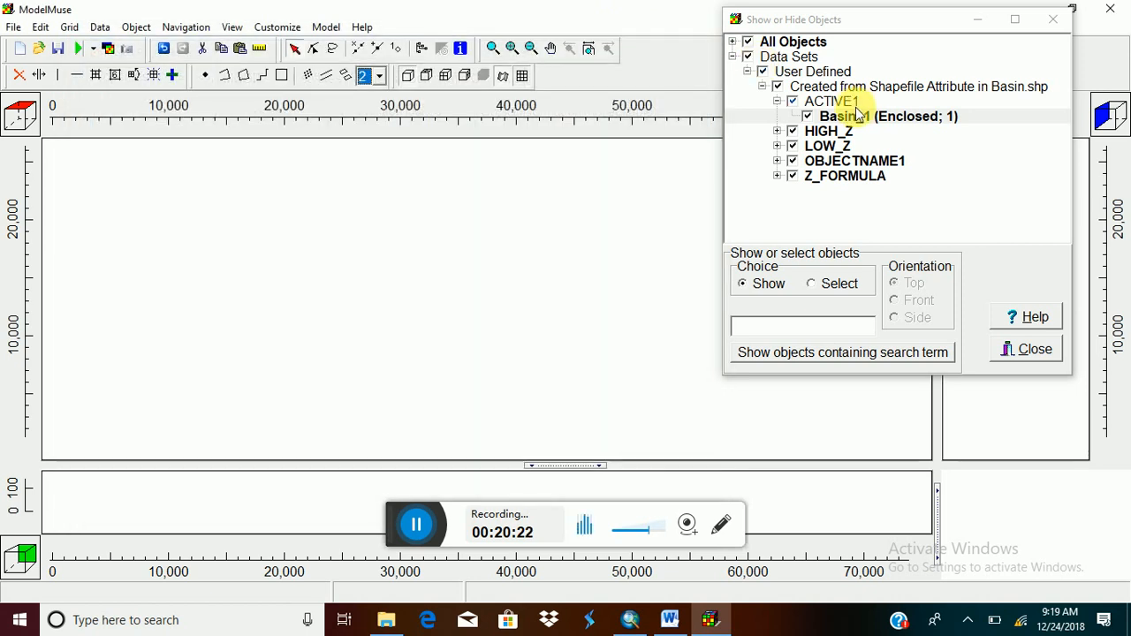
double_click(862, 124)
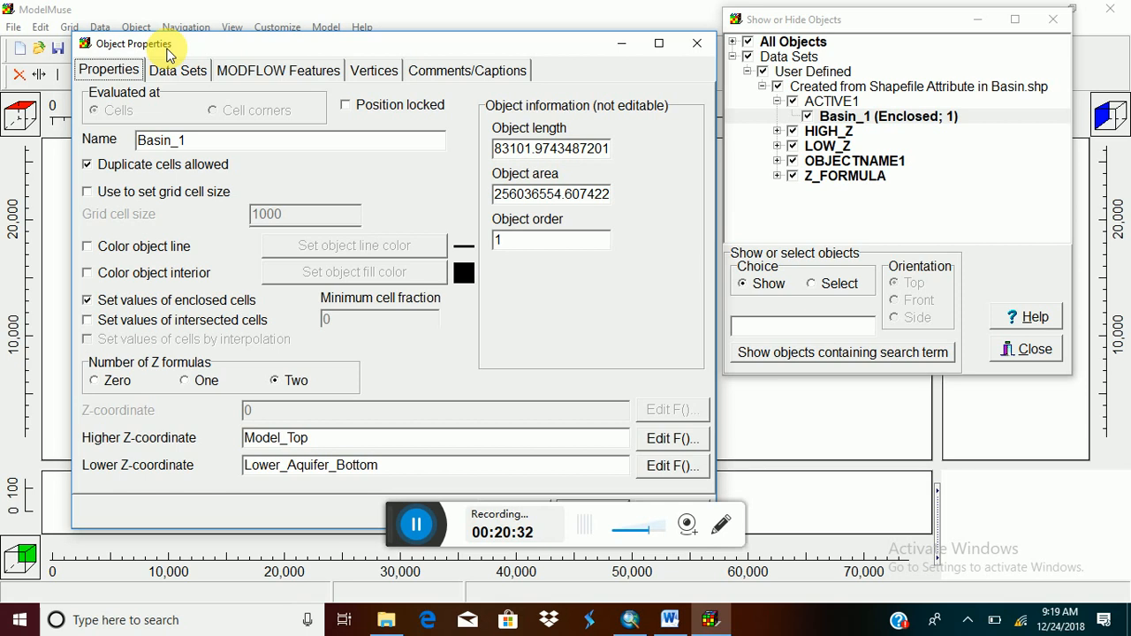
click(698, 43)
double_click(871, 119)
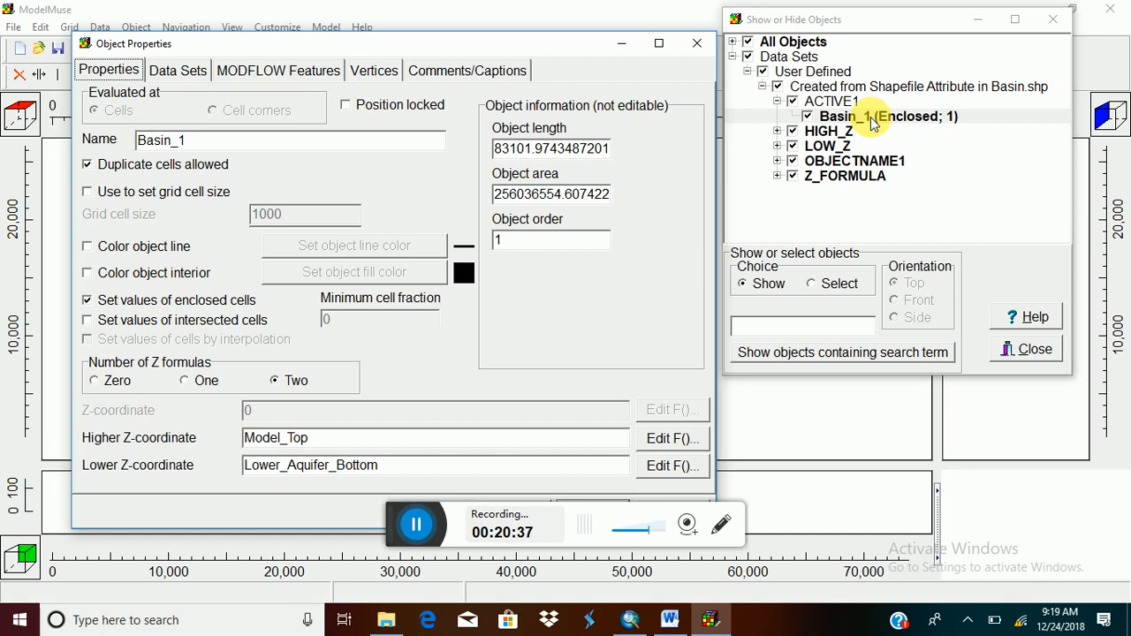
click(697, 43)
double_click(850, 118)
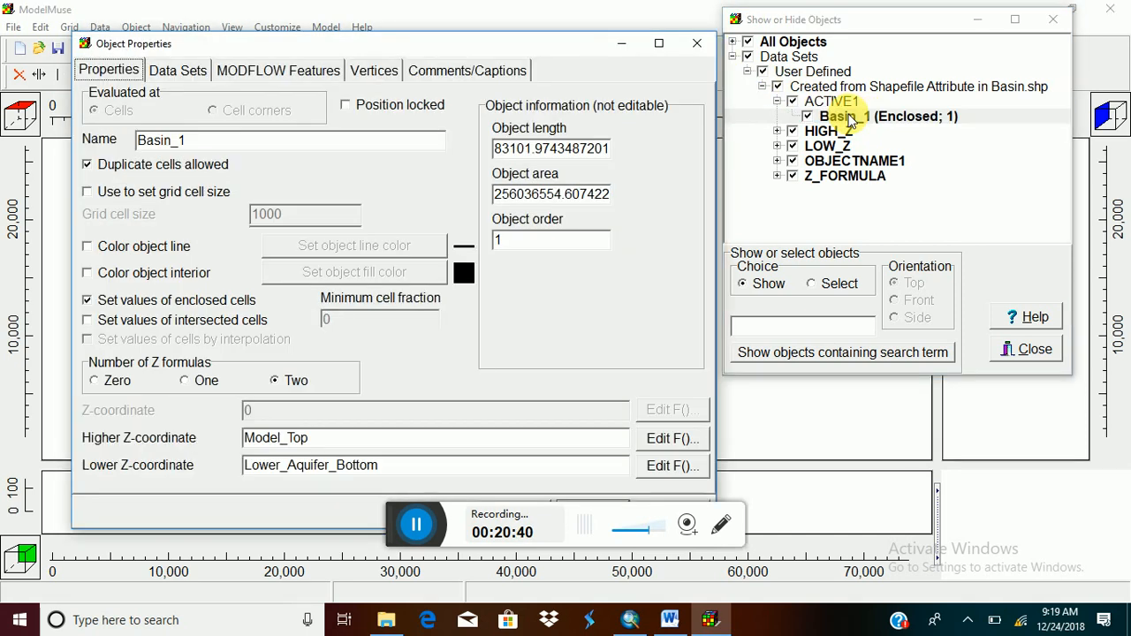
click(699, 44)
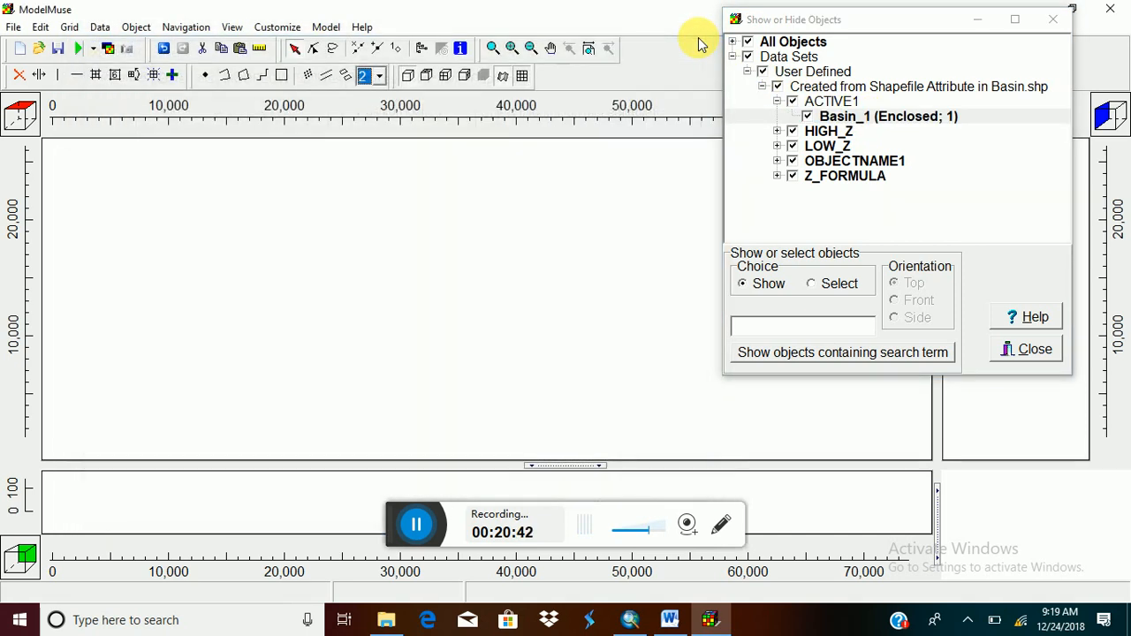
Make the Basin_1 object set the grid cell size, with a cell size of 100.
double_click(877, 119)
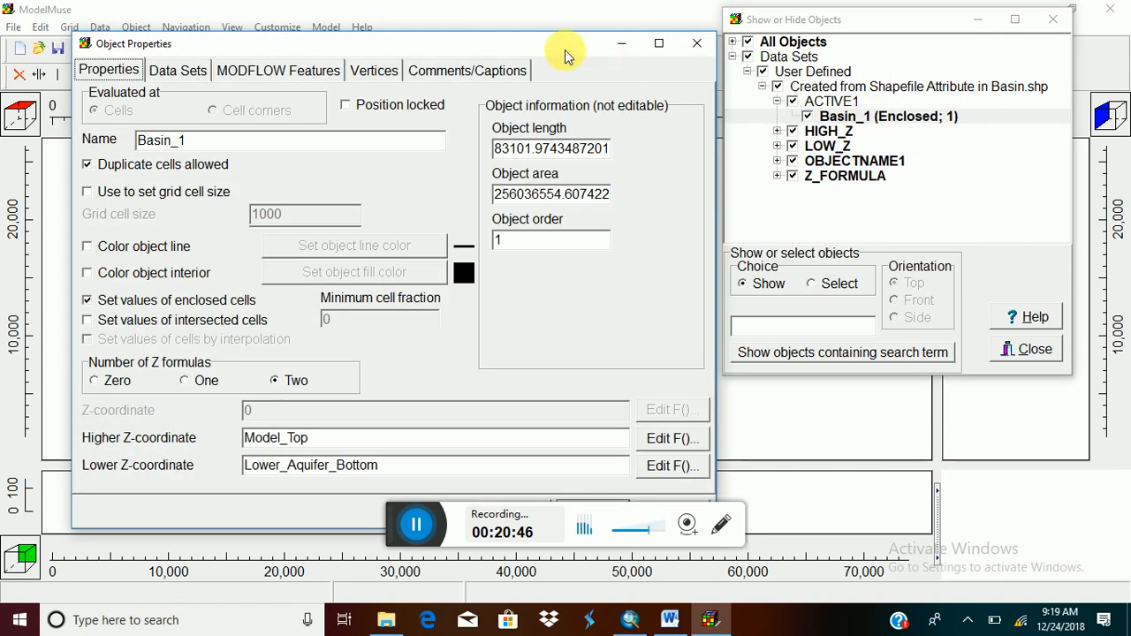
drag(566, 44, 628, 22)
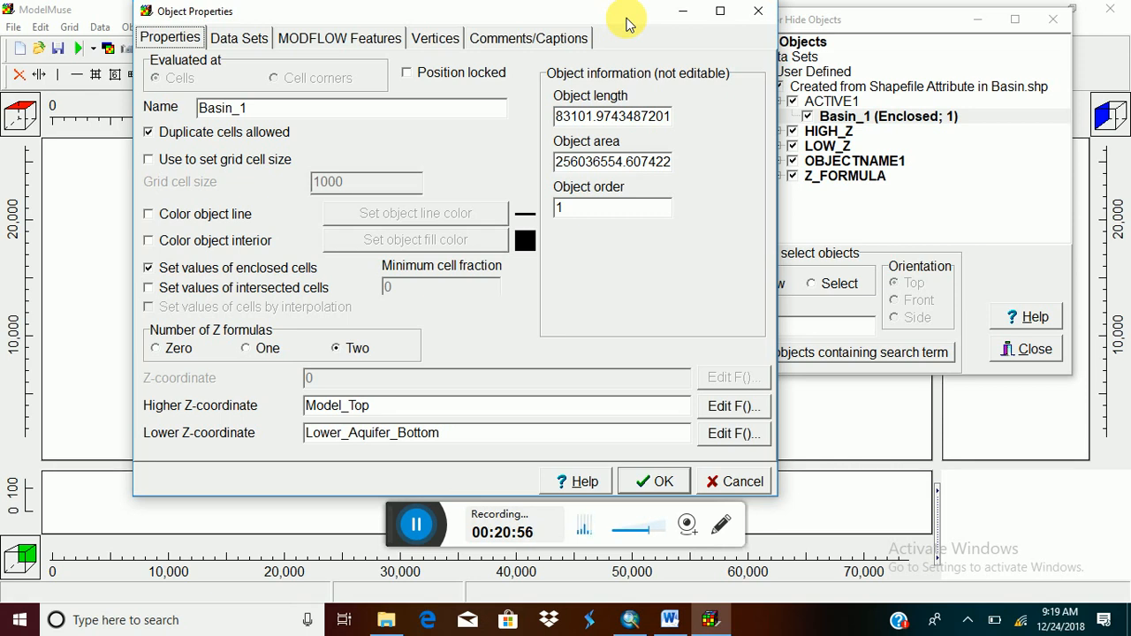
drag(627, 17, 626, 18)
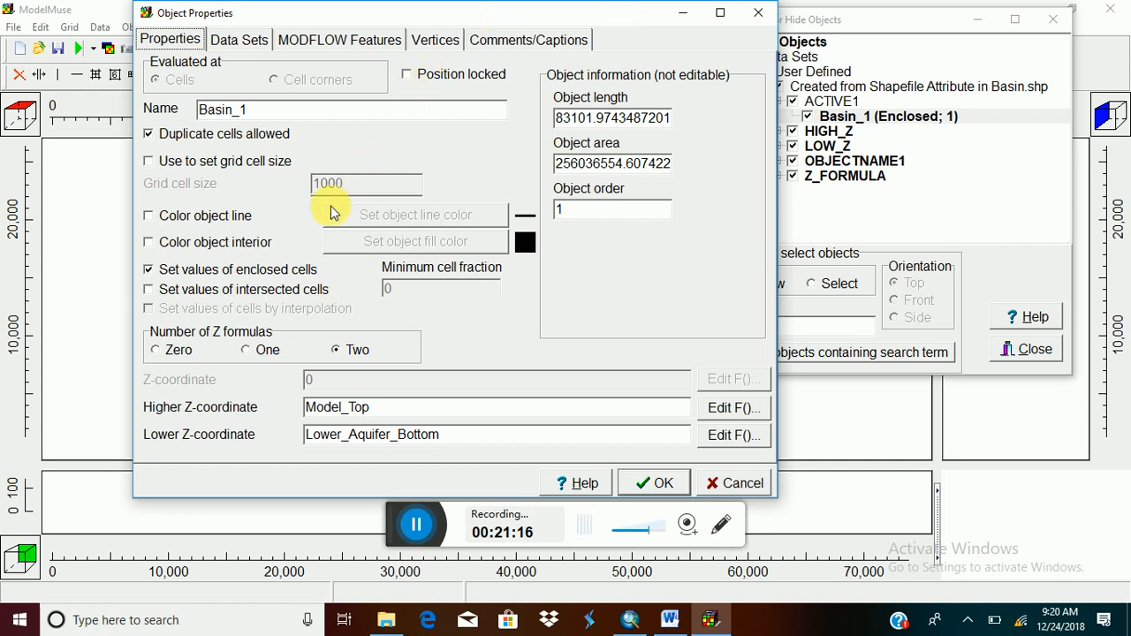
click(150, 162)
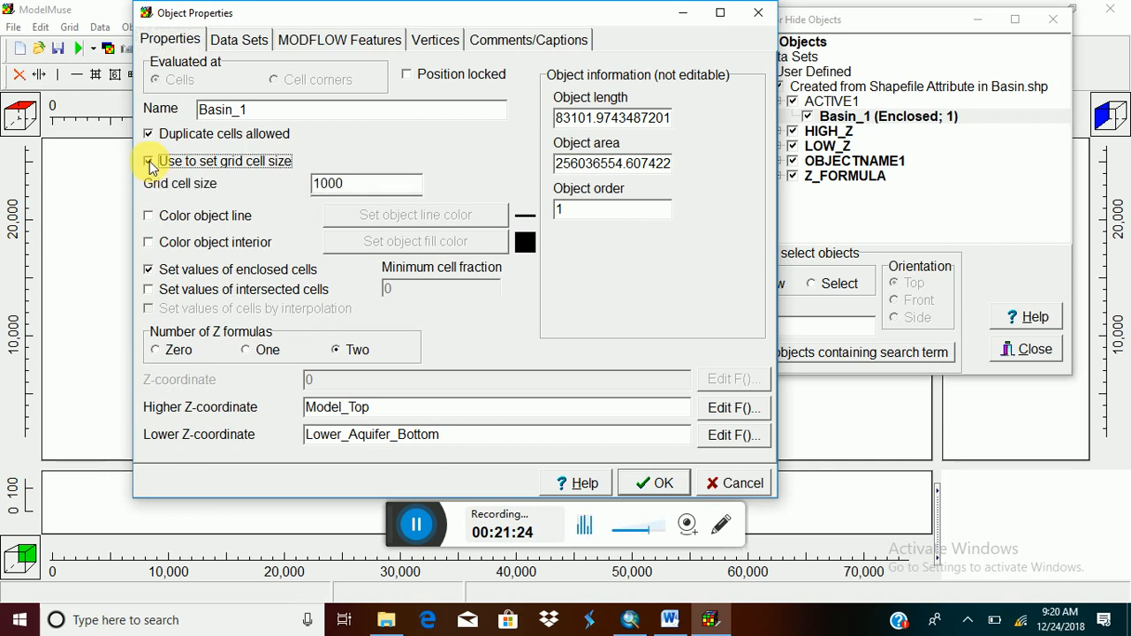
double_click(378, 188)
key(End)
key(BackSpace)
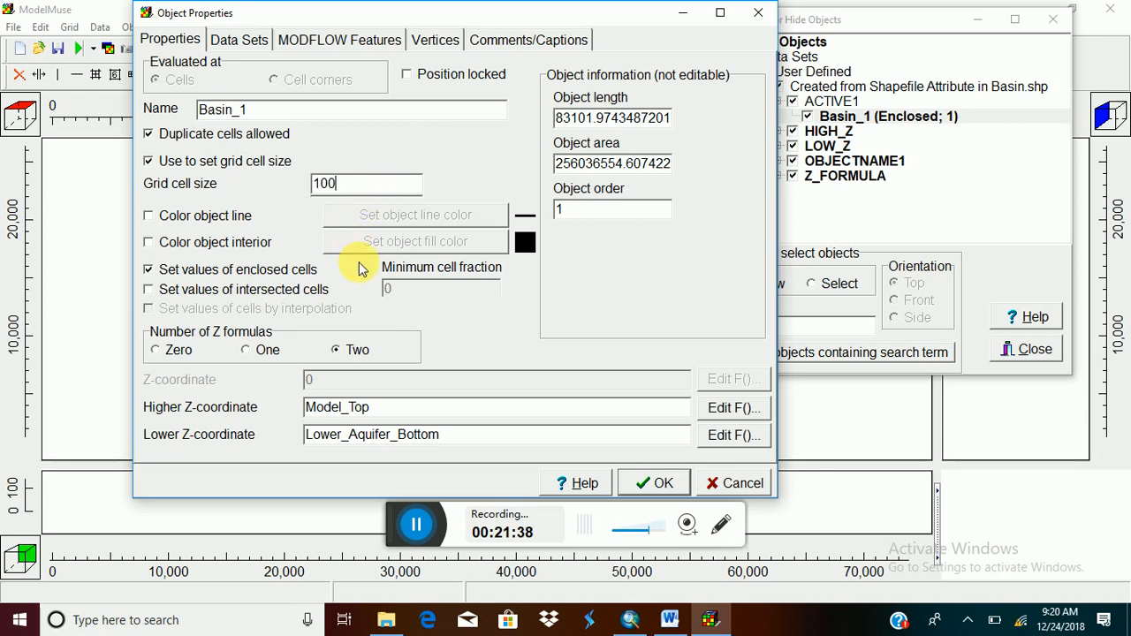
click(655, 484)
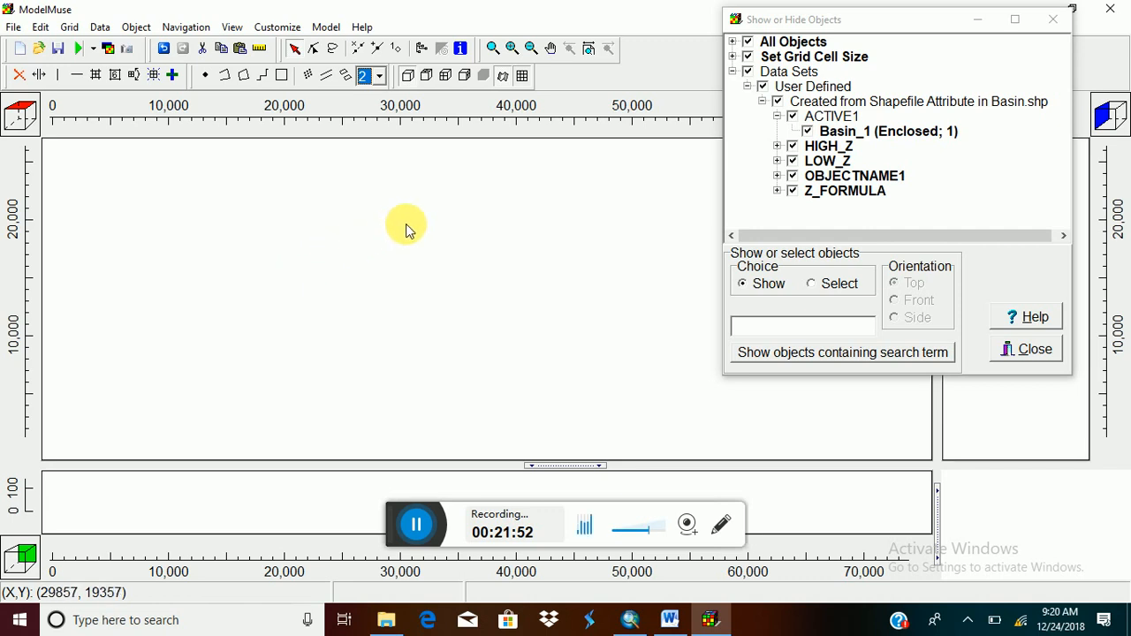
Generate the model grid at a fixed angle of 0 degrees instead of an automatic one, checking the basin polygon's shape in ArcMap along the way.
click(155, 79)
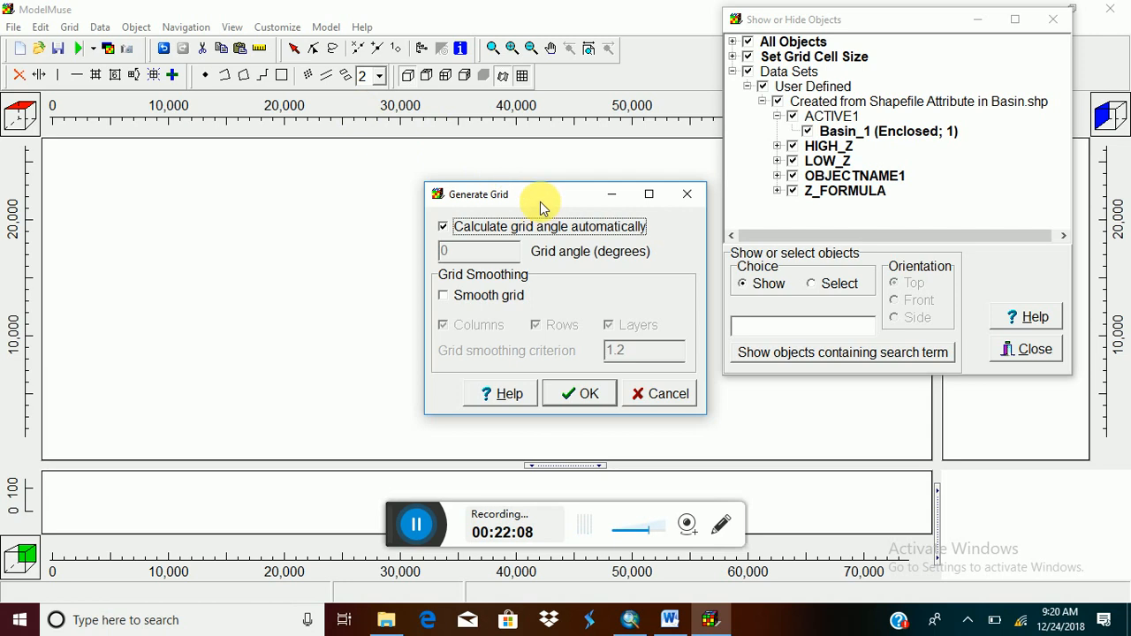
drag(541, 202, 421, 148)
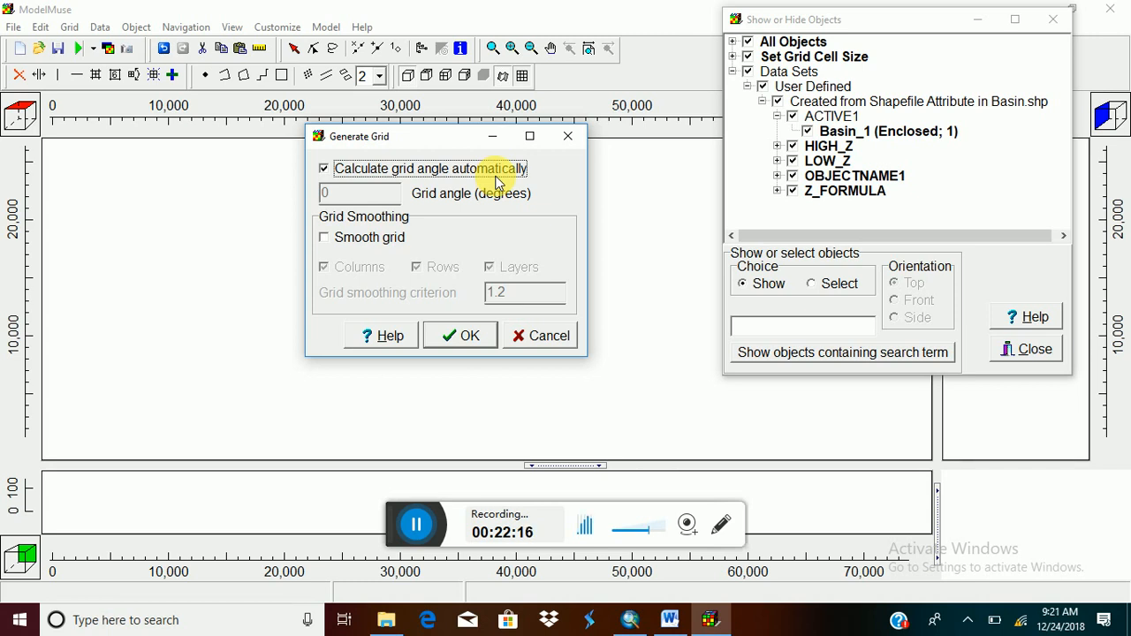
click(630, 621)
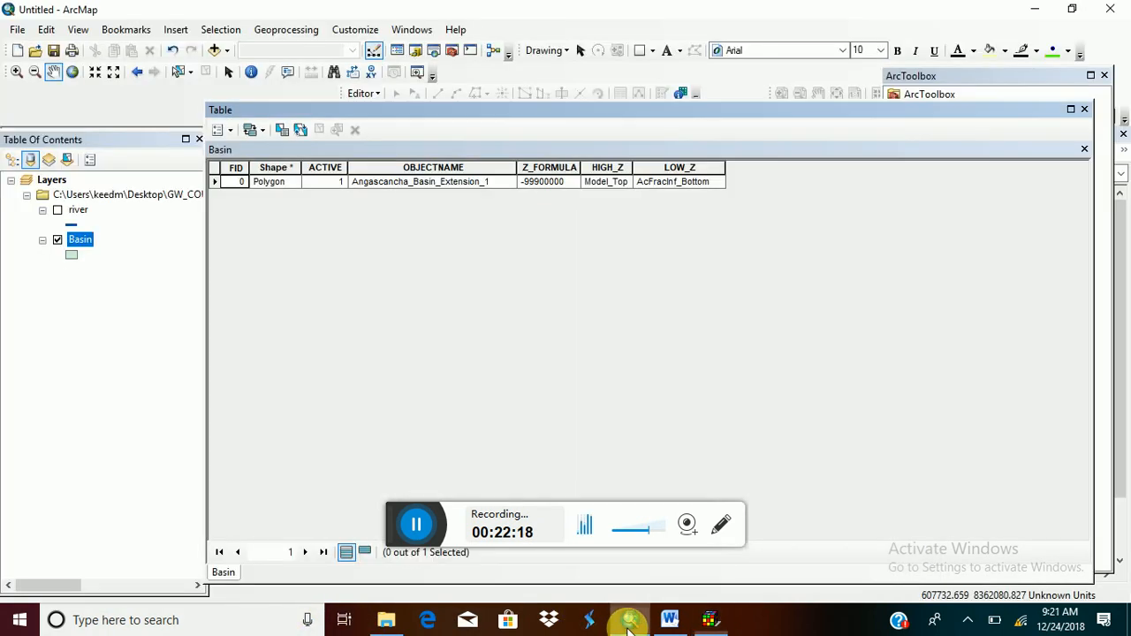
click(1084, 148)
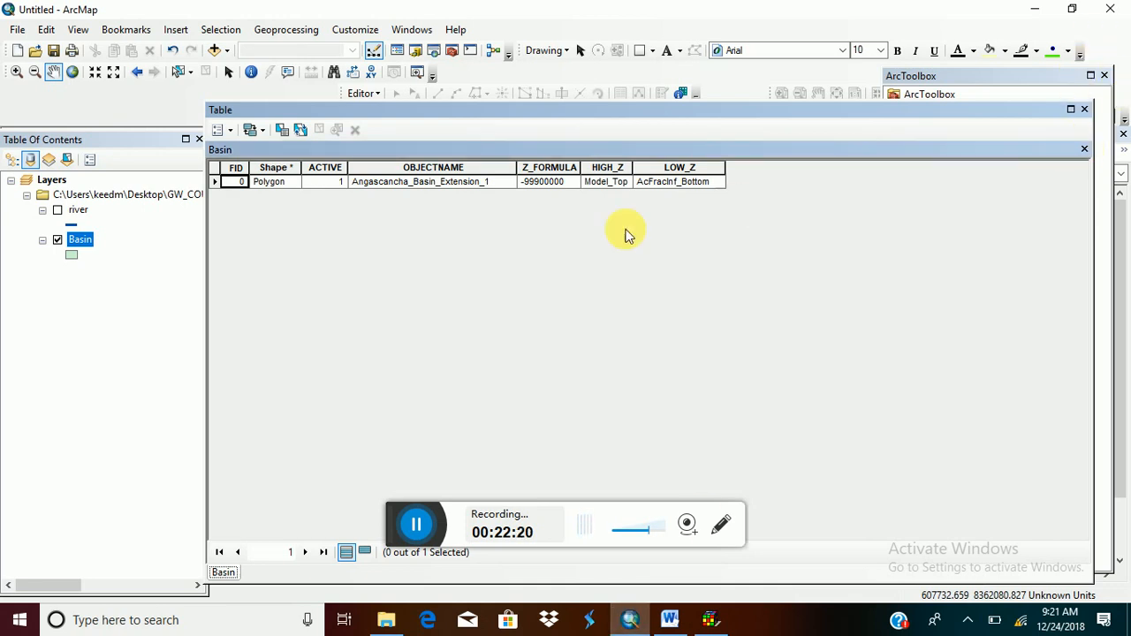
click(1084, 148)
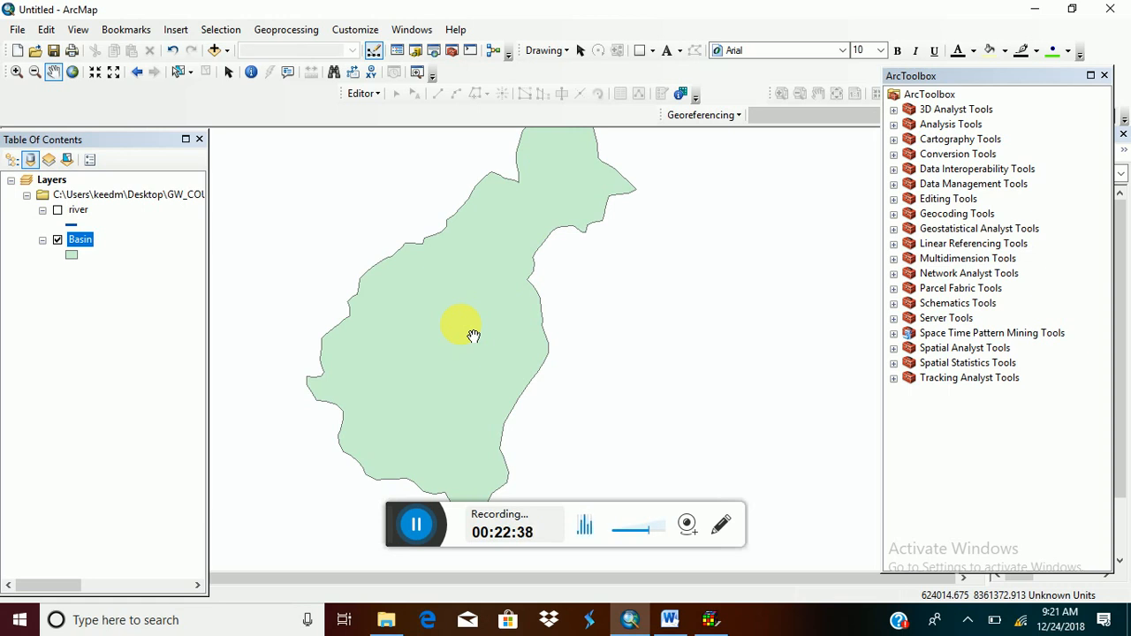
click(1035, 17)
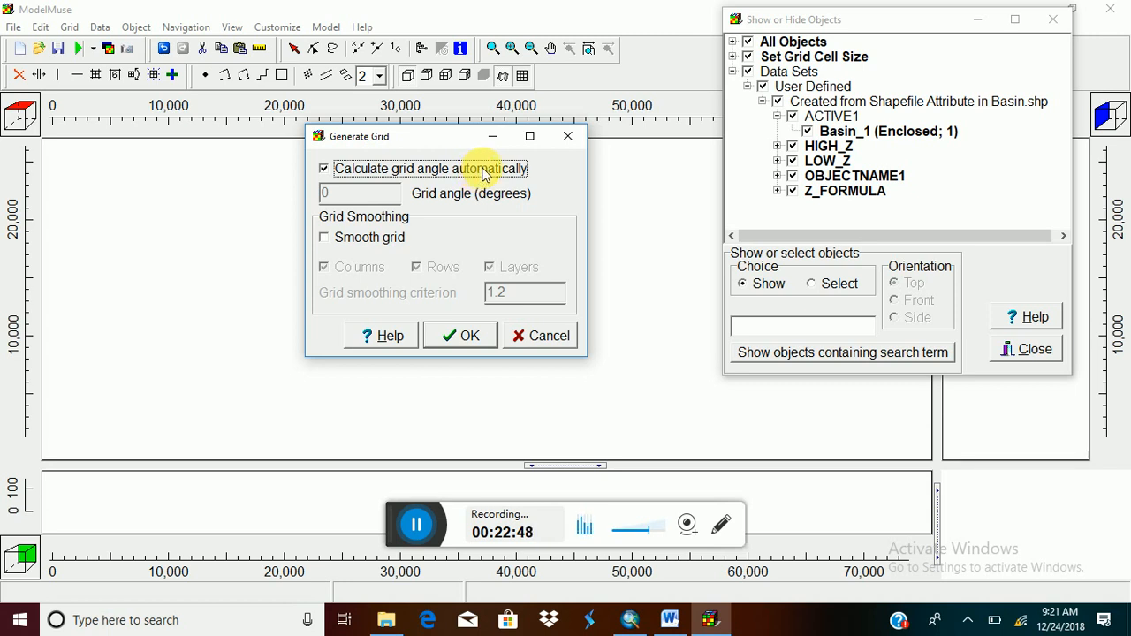
click(324, 168)
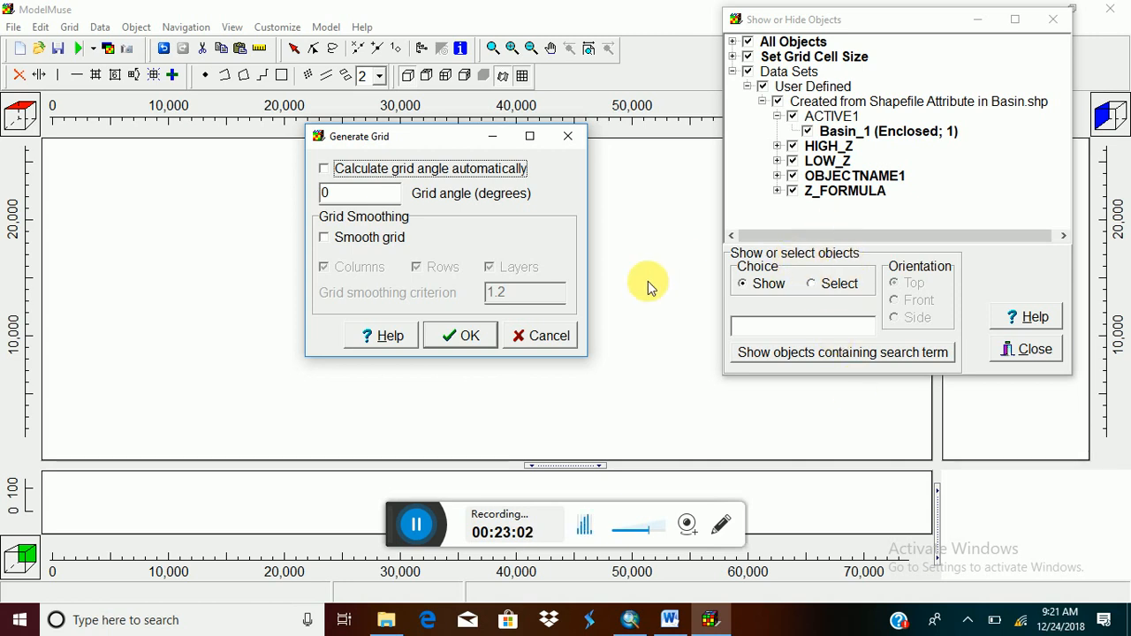
click(467, 340)
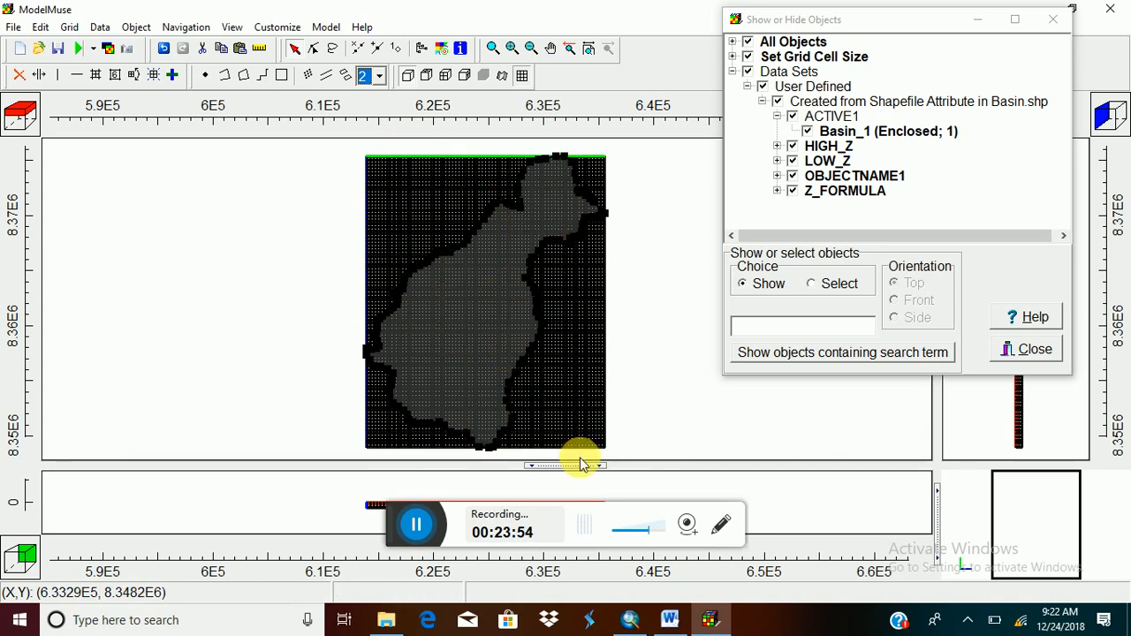
Enlarge the front cross-section view, minimize the Show or Hide Objects window and fit the whole model in view.
drag(576, 464, 575, 352)
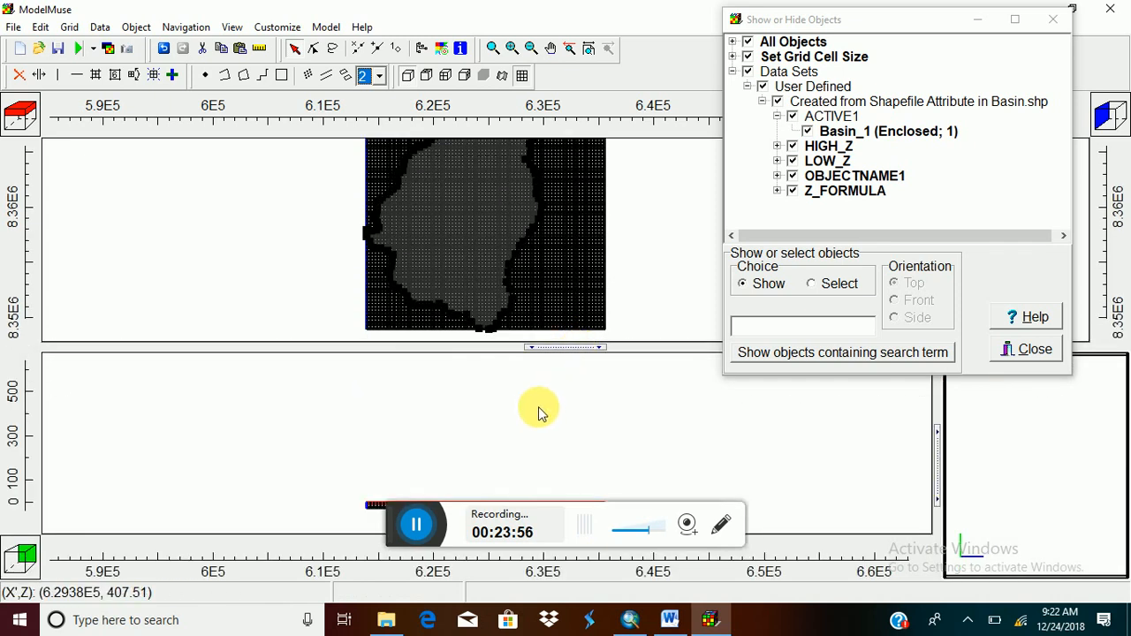
drag(983, 19, 979, 21)
click(979, 21)
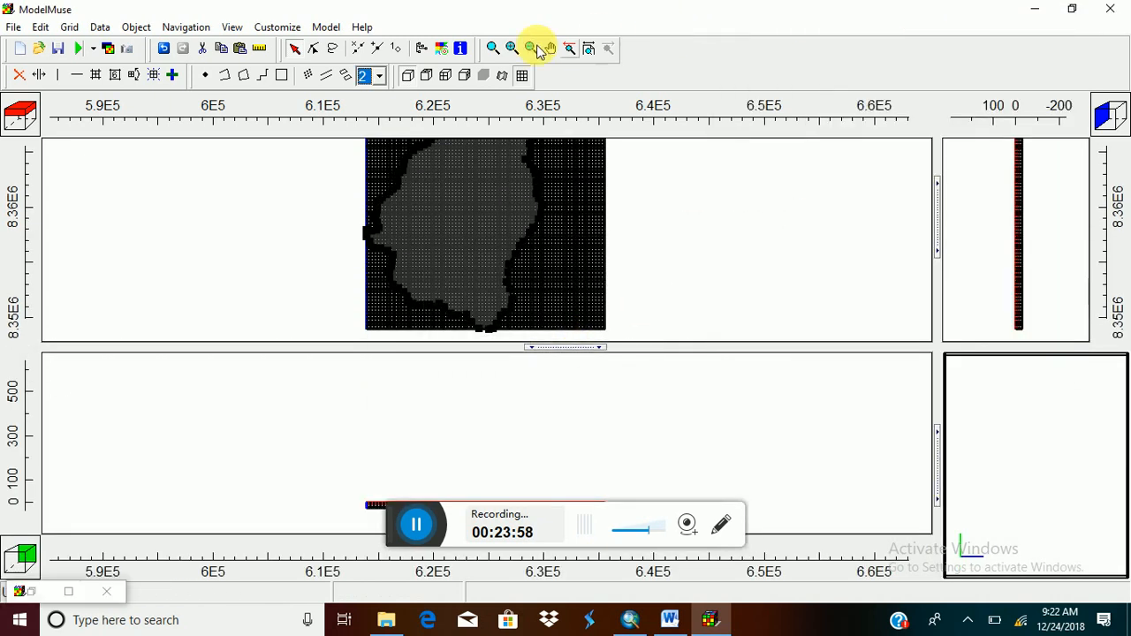
click(589, 48)
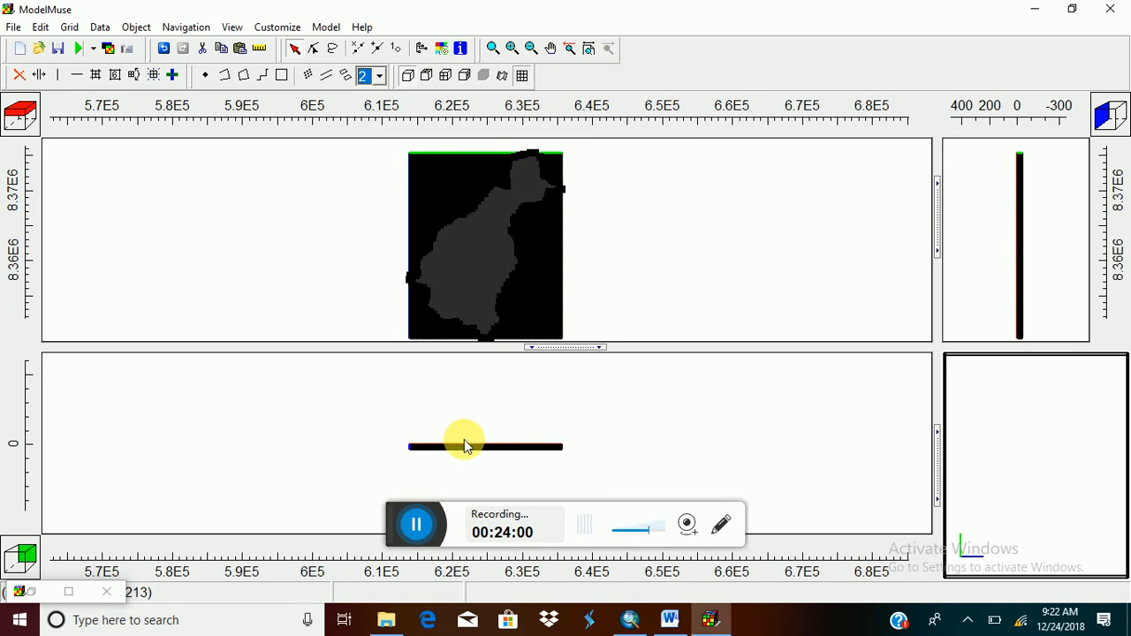
Examine the grid layers and their elevations in the front cross-section, from the model top to the lowest layer.
scroll(462, 445, up, 2)
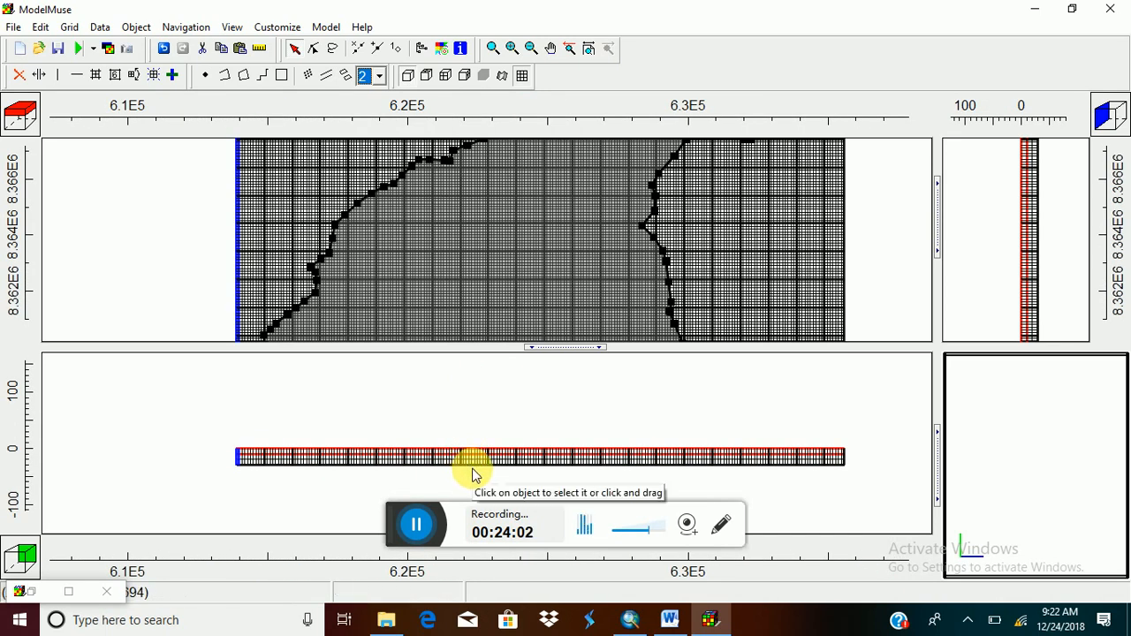
scroll(471, 470, up, 1)
click(549, 49)
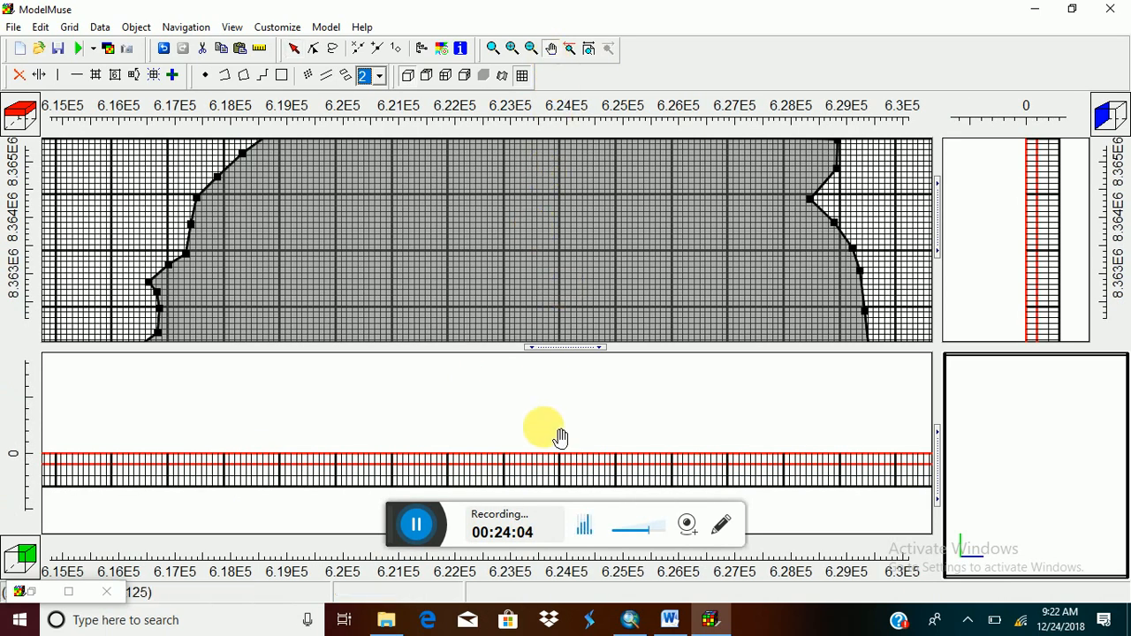
drag(558, 434, 543, 462)
scroll(552, 394, up, 1)
scroll(518, 429, up, 2)
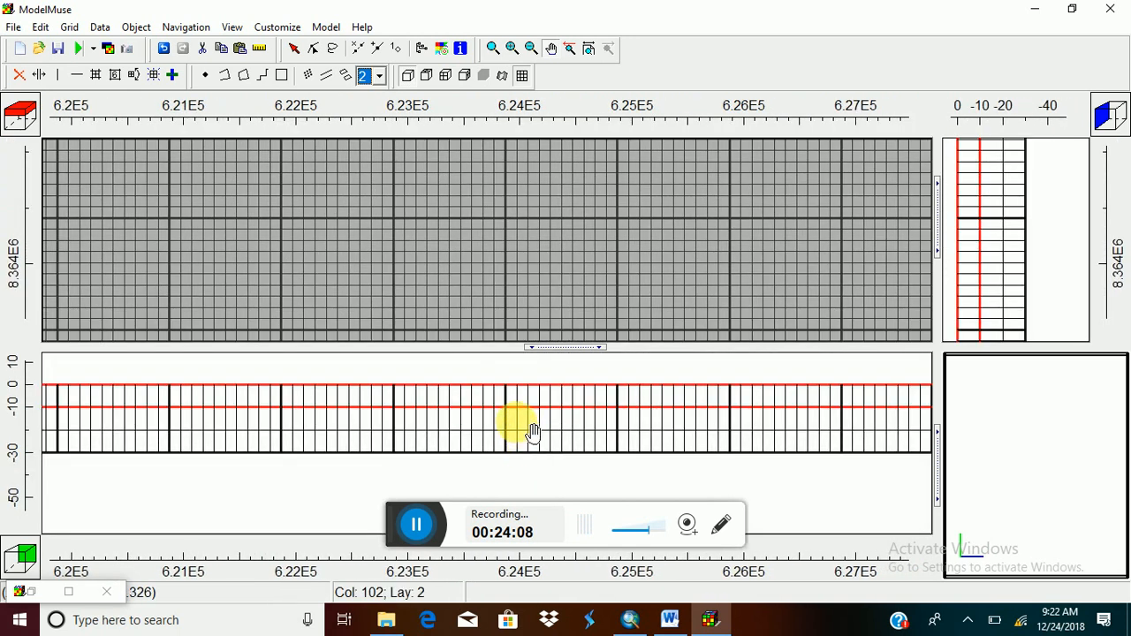
drag(551, 404, 558, 482)
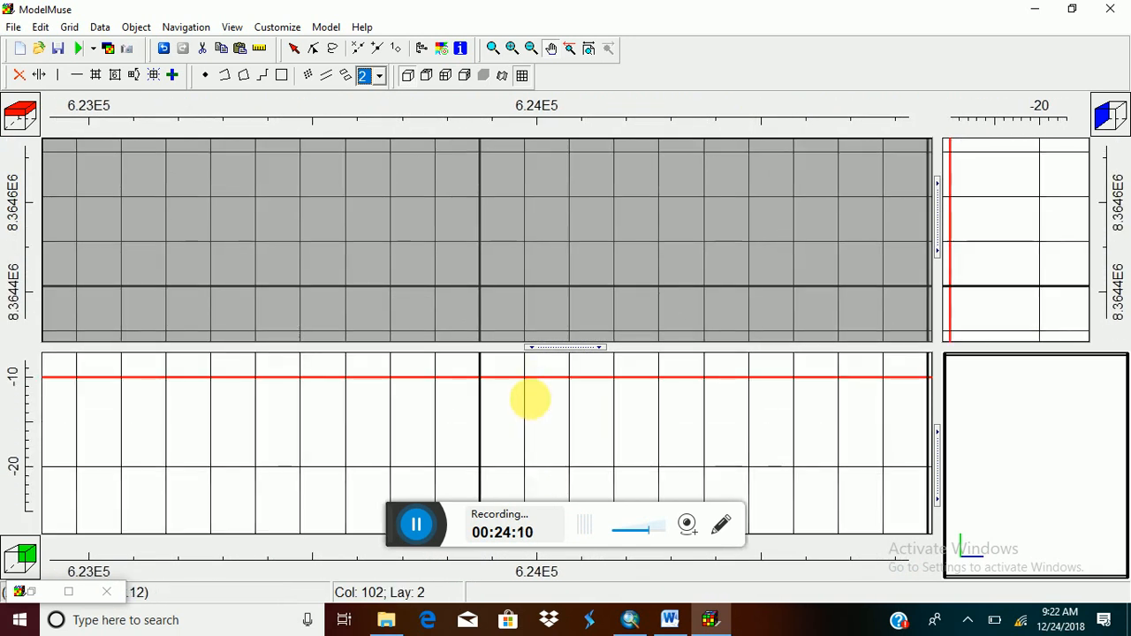
drag(527, 397, 548, 467)
drag(546, 416, 549, 483)
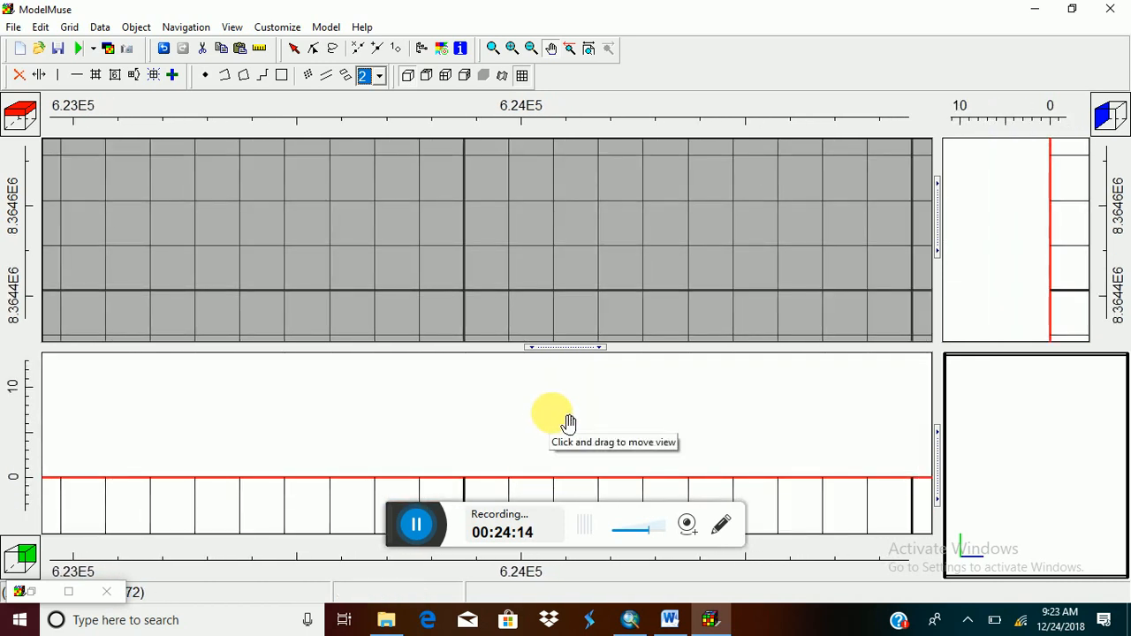
scroll(569, 423, down, 2)
drag(569, 422, 553, 384)
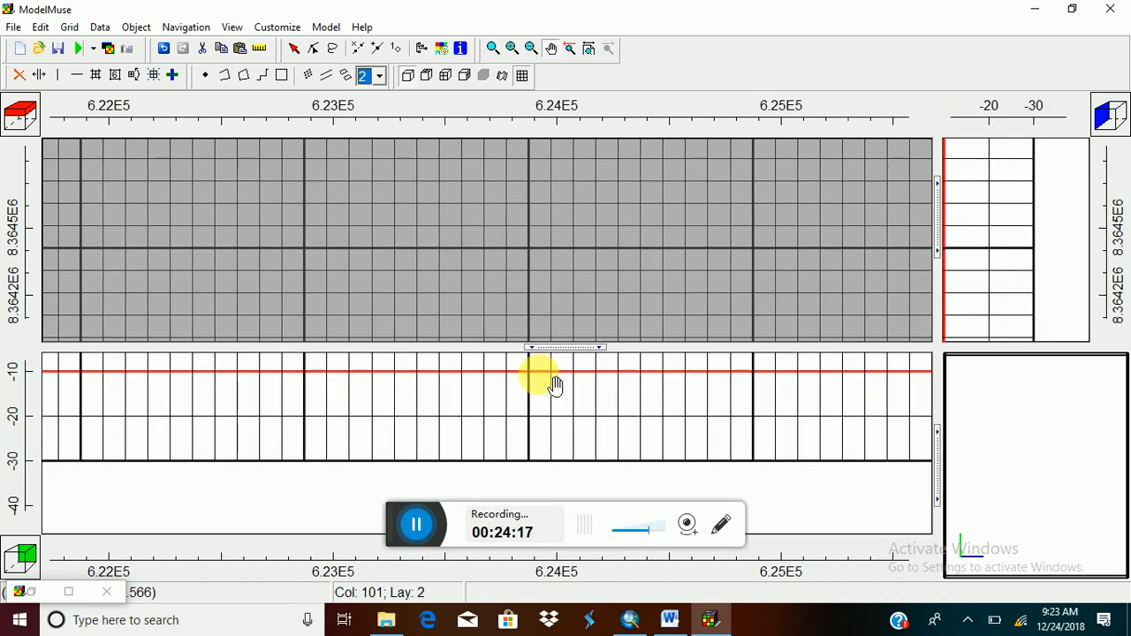
Step the selected layer repeatedly through layers 1, 2 and 3 to check each in cross-section, ending on layer 3.
click(13, 124)
click(14, 128)
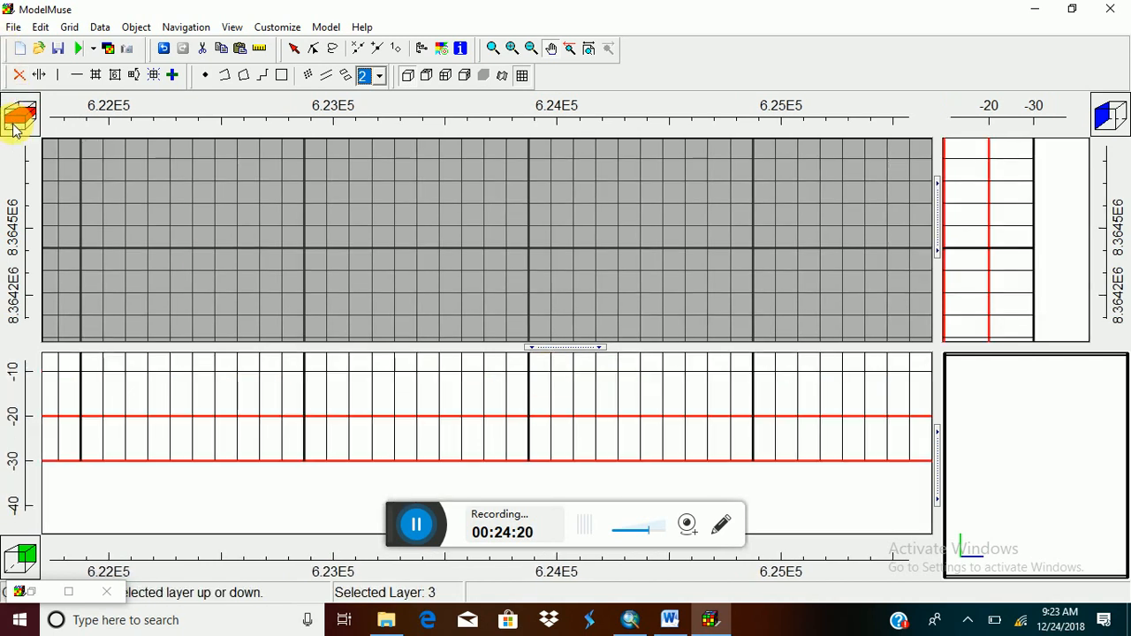
click(15, 118)
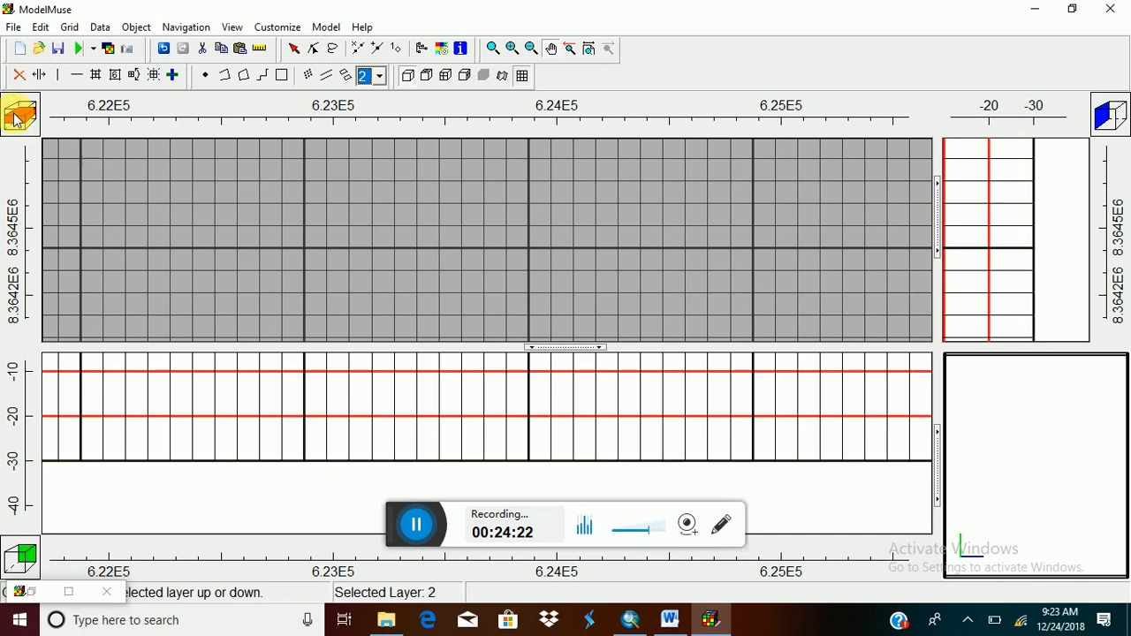
click(15, 120)
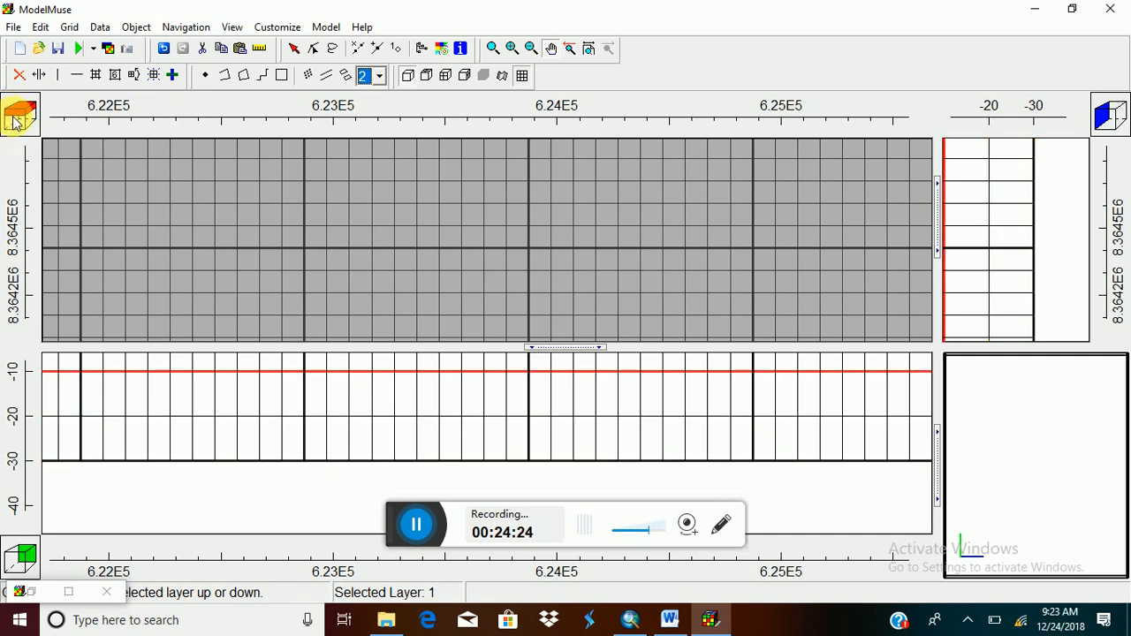
click(13, 124)
click(14, 121)
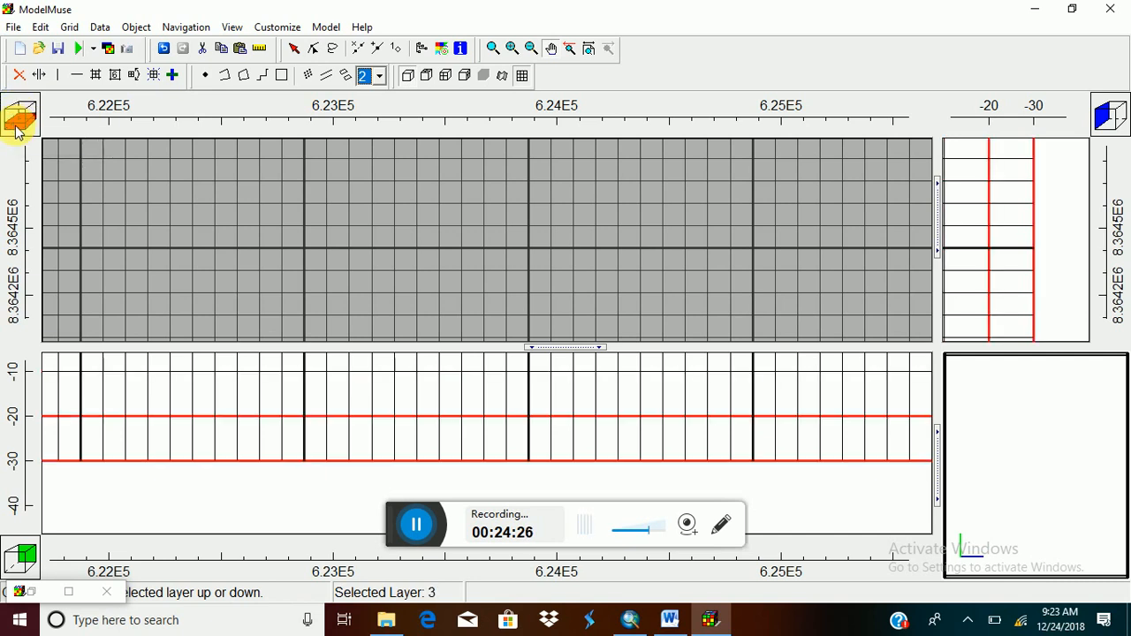
click(15, 118)
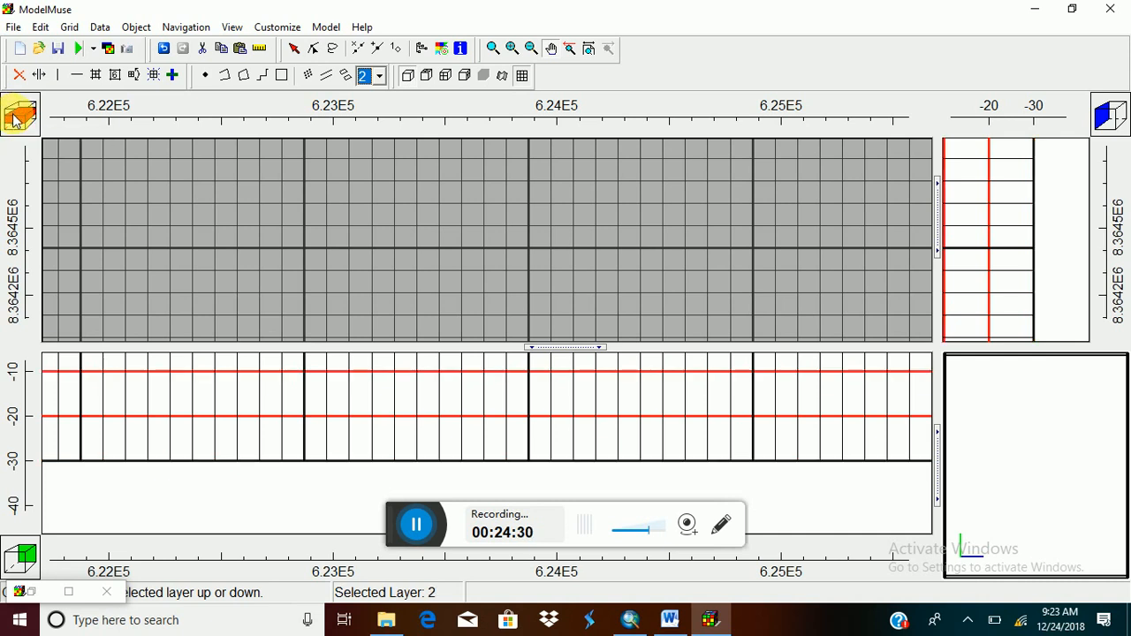
click(16, 120)
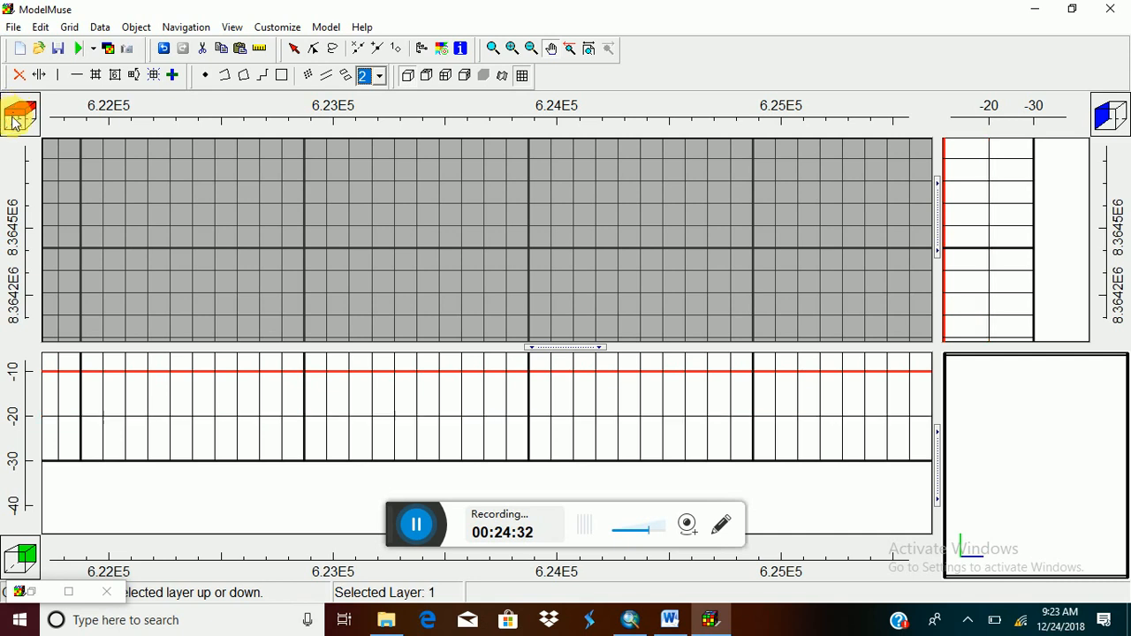
click(16, 123)
click(15, 128)
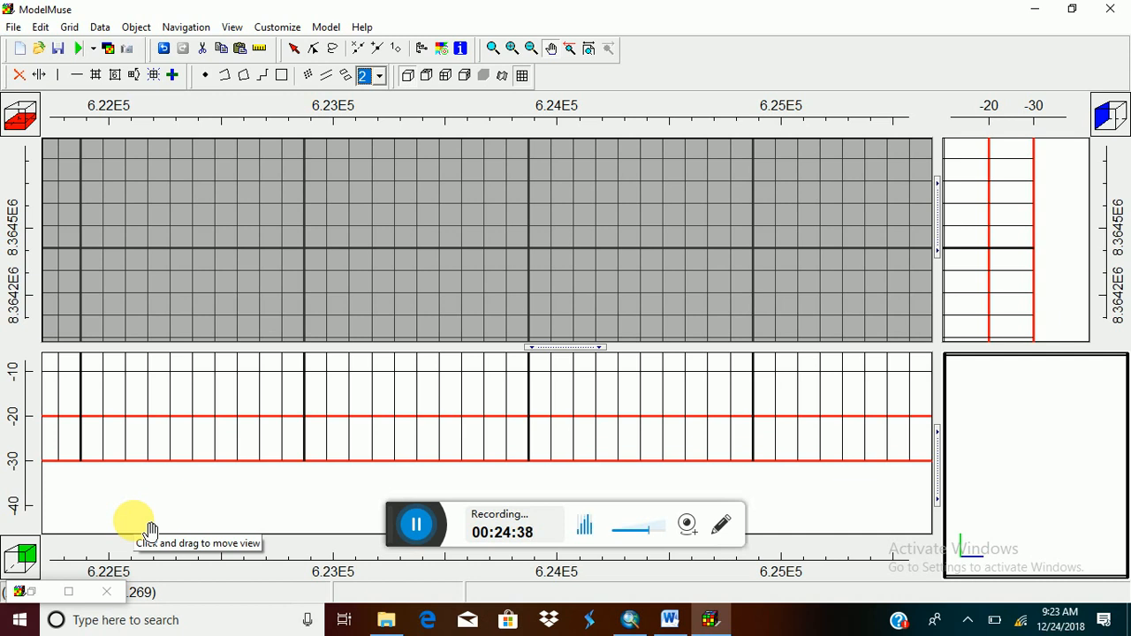
Examine the grid cells inside the basin, enlarge the top view and fit the whole model in it.
click(589, 50)
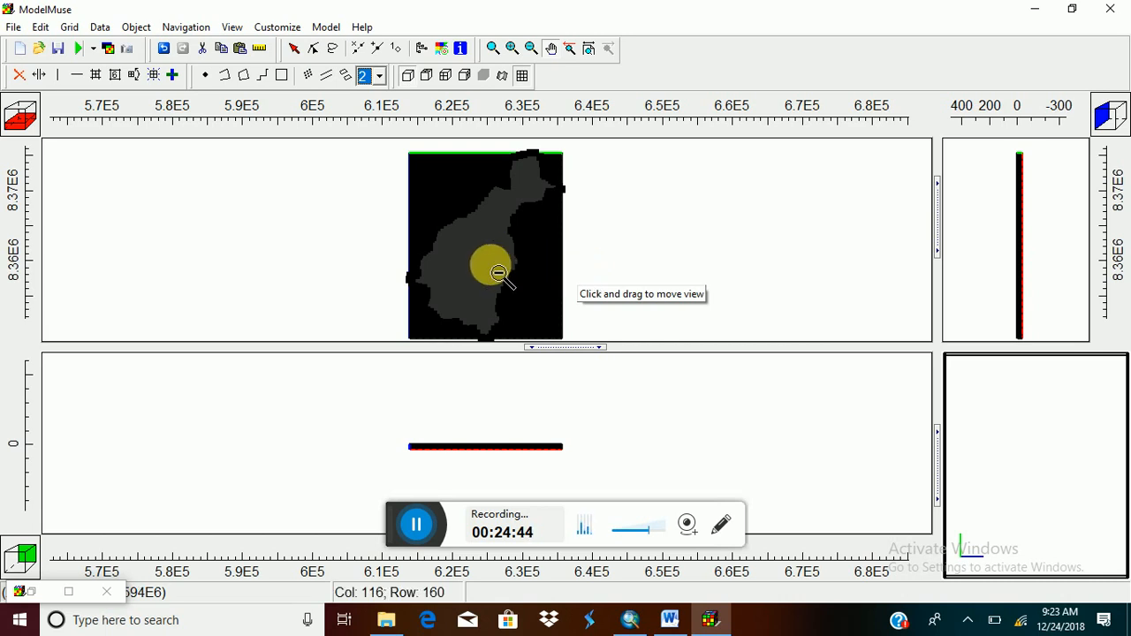
scroll(499, 272, up, 5)
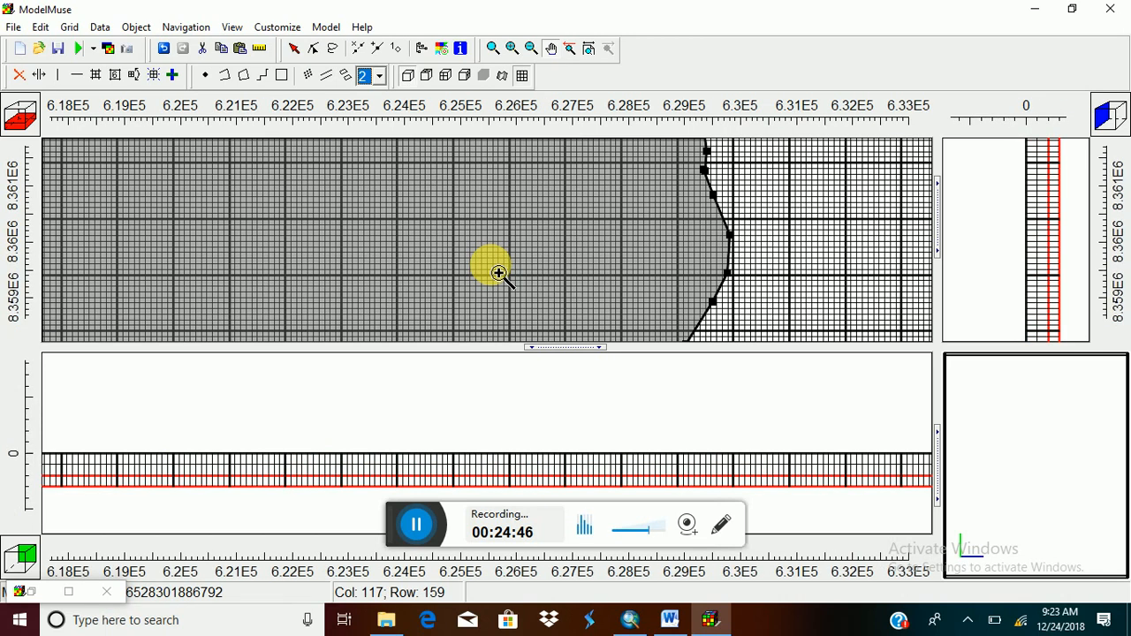
drag(551, 350, 526, 432)
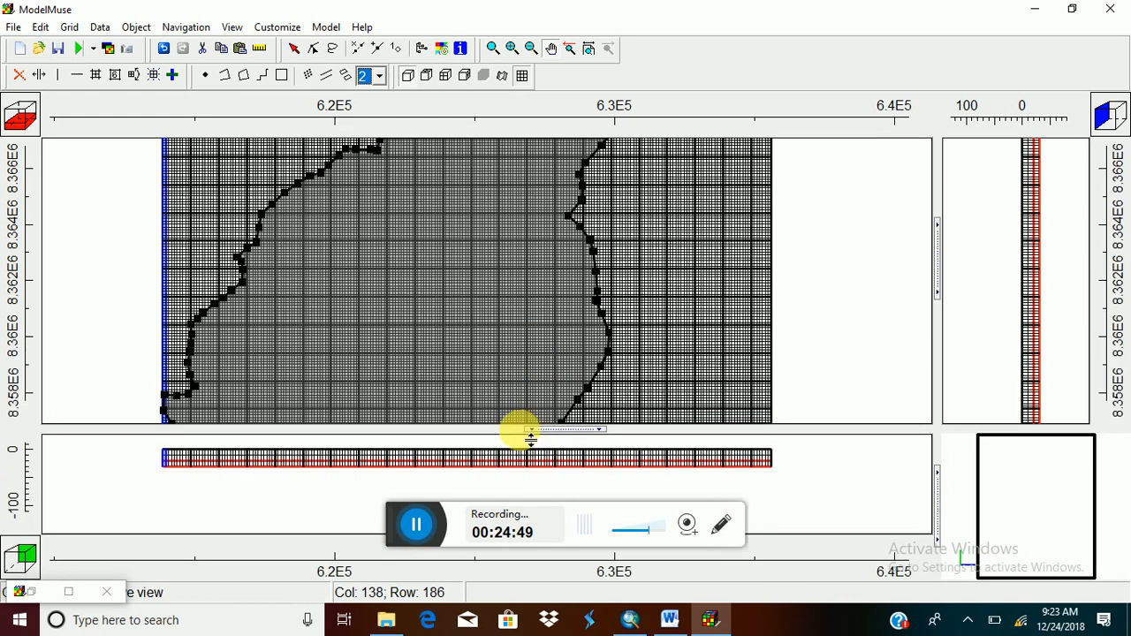
click(589, 50)
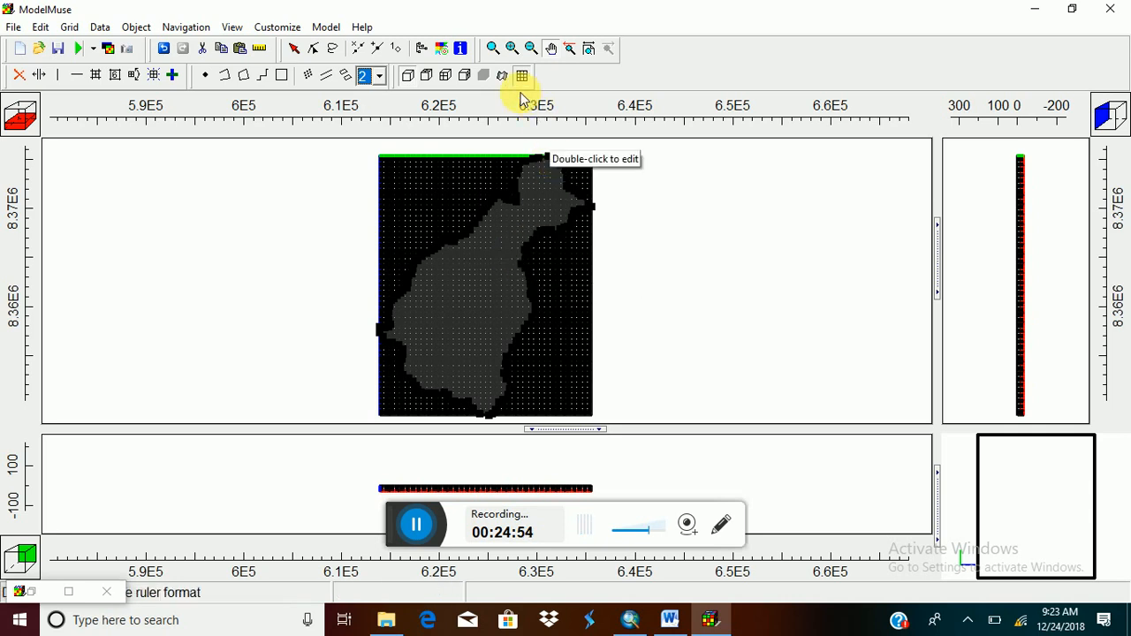
Give the Basin_1 object a bright green object line and close the Show or Hide Objects window.
click(423, 48)
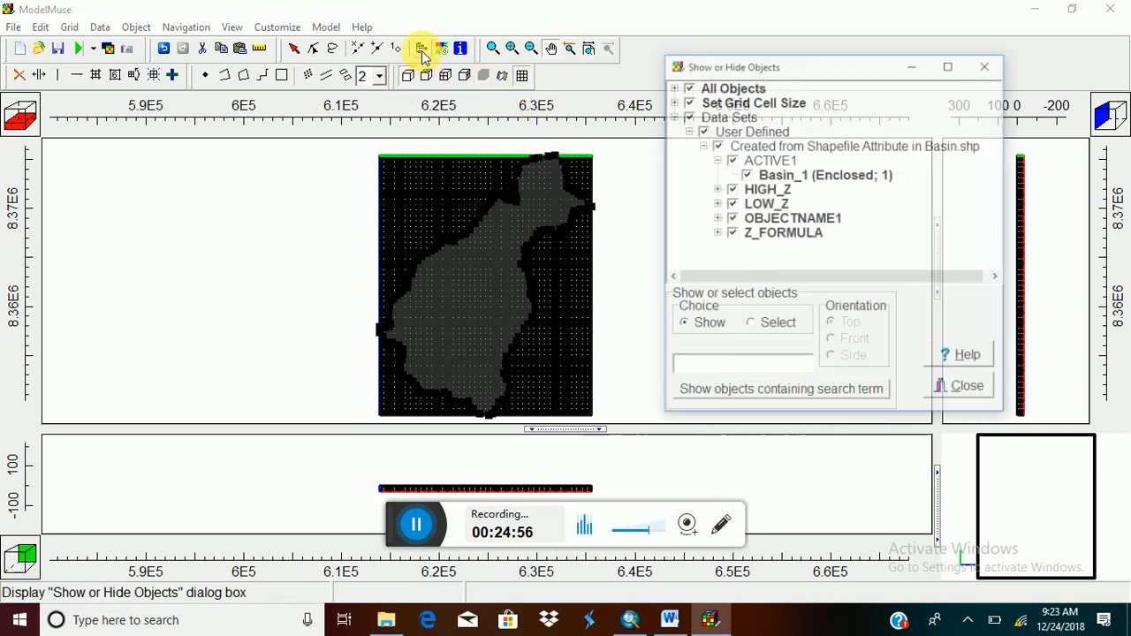
double_click(844, 132)
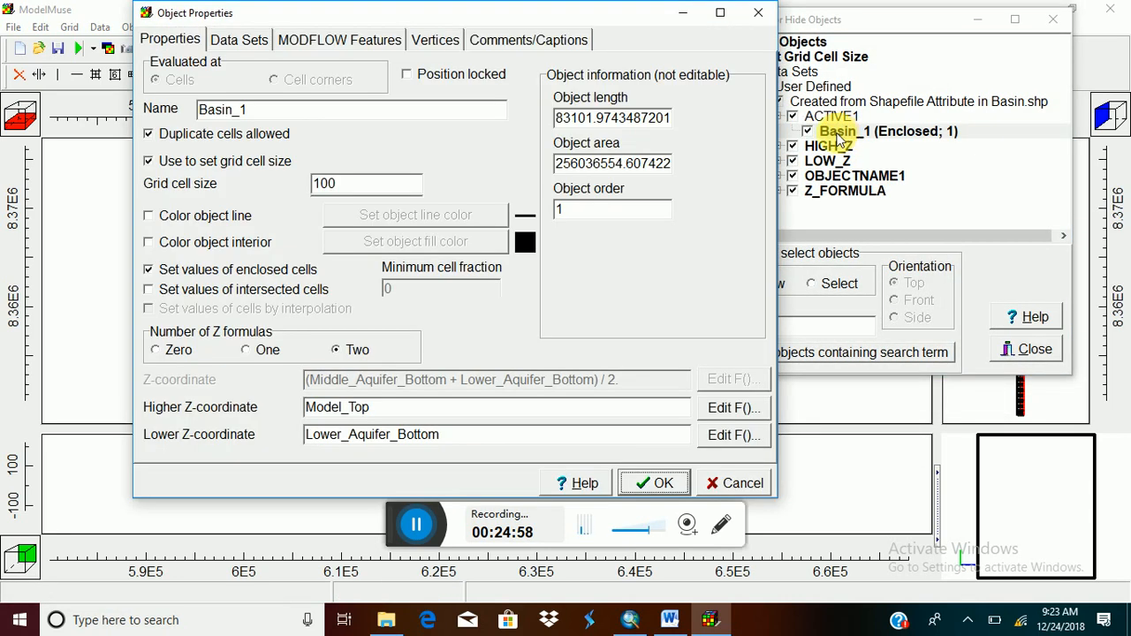
click(149, 216)
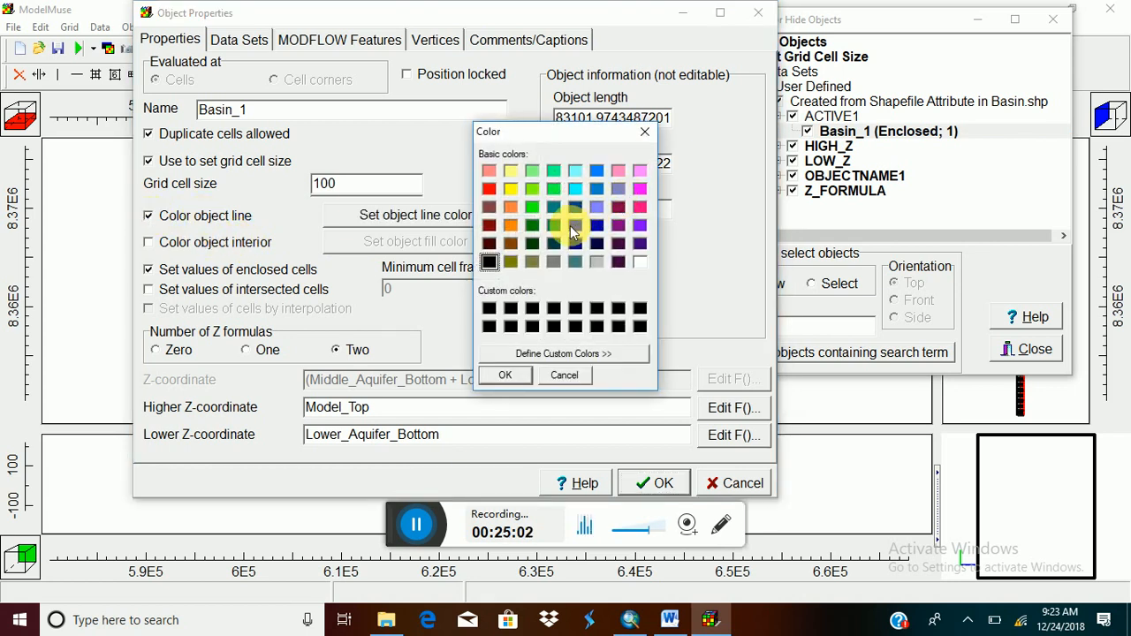
click(532, 207)
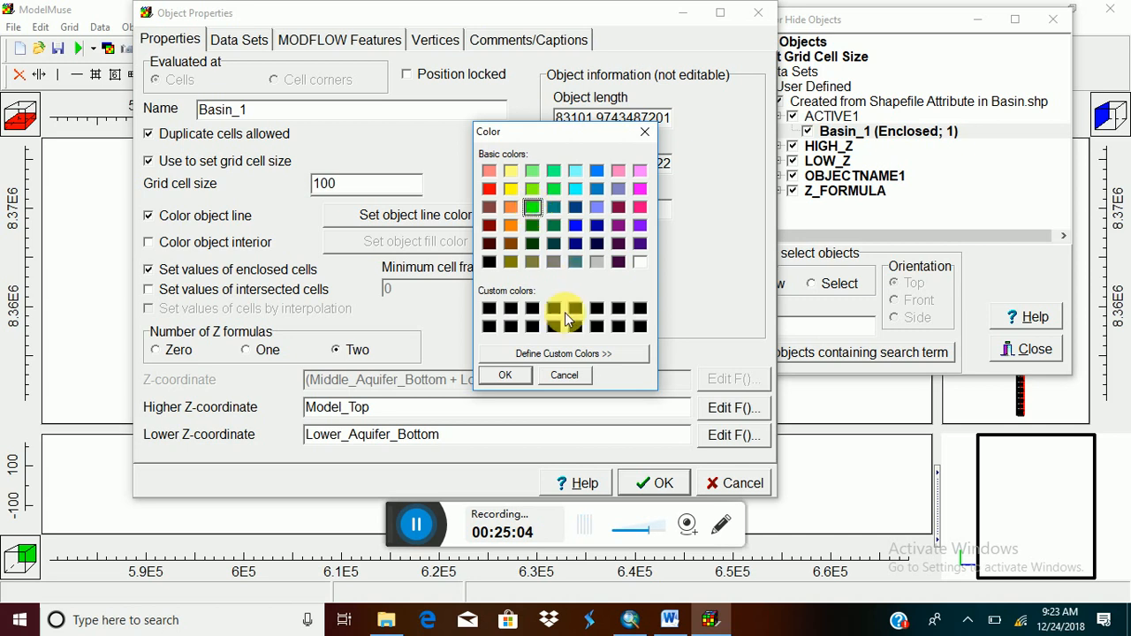
click(505, 375)
click(654, 485)
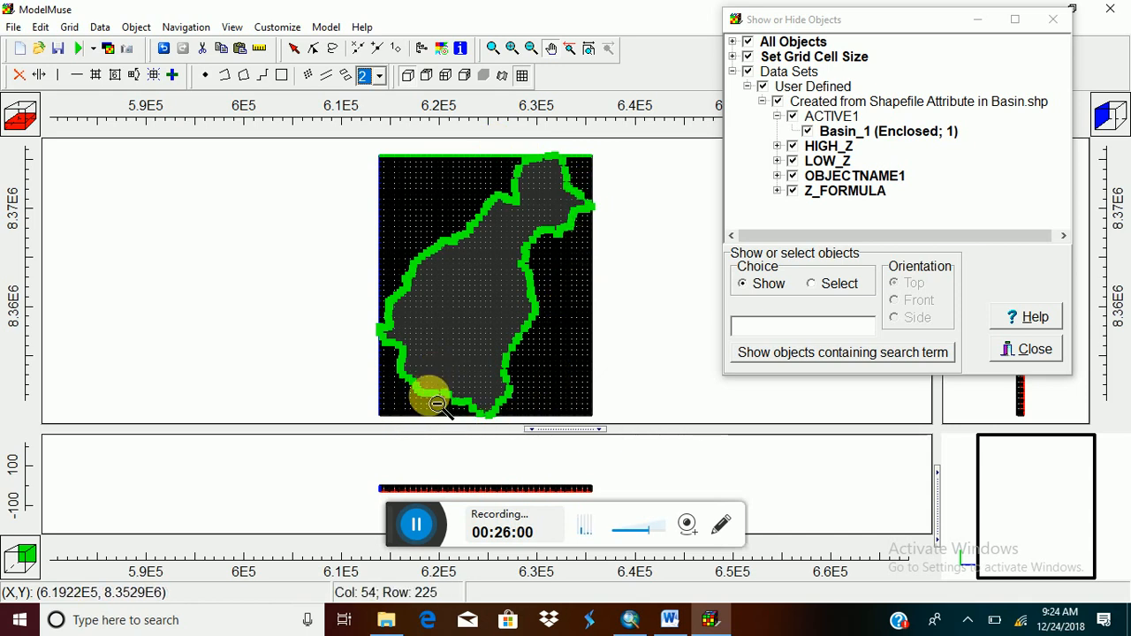
click(1055, 24)
click(526, 79)
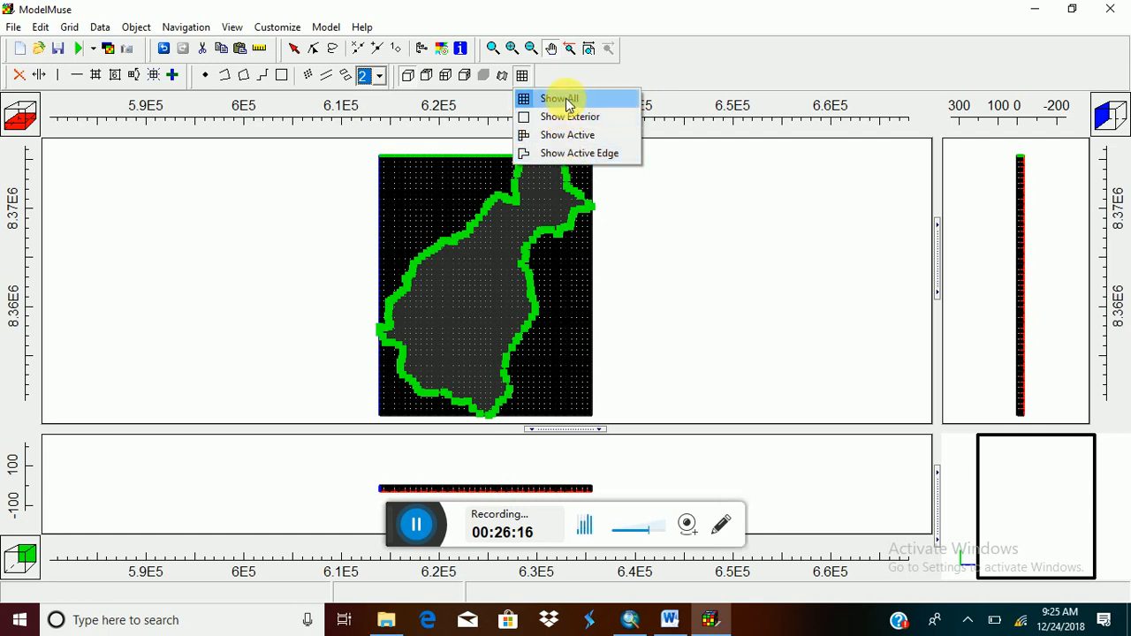
click(750, 74)
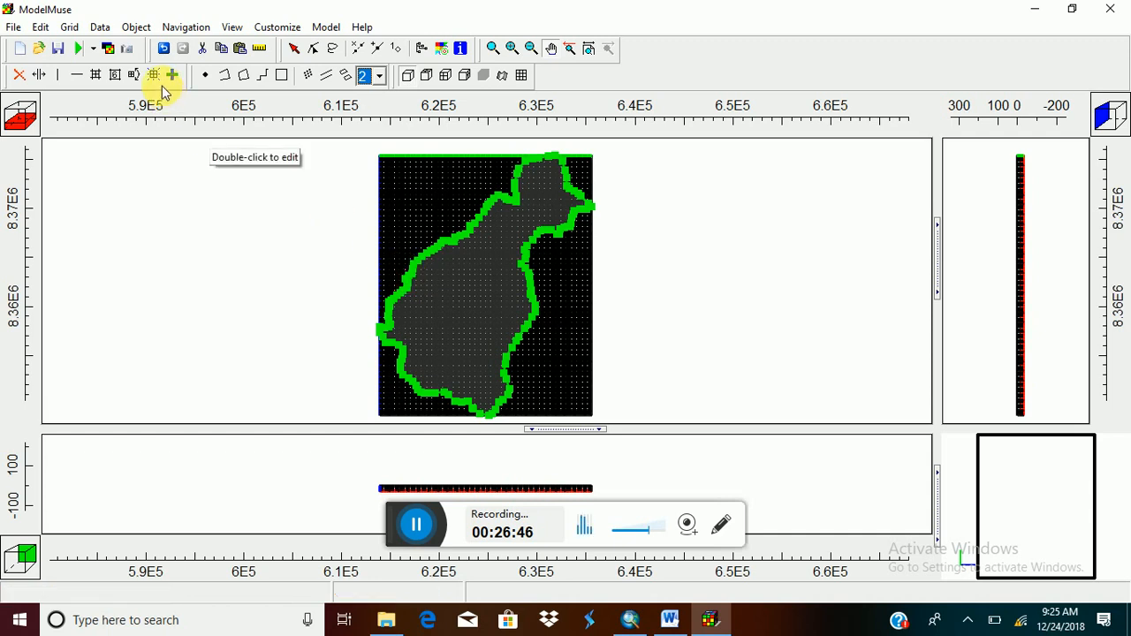
Set the default formula of the required Hydrology data set Active to False, apply it and close the Data Sets window.
click(101, 27)
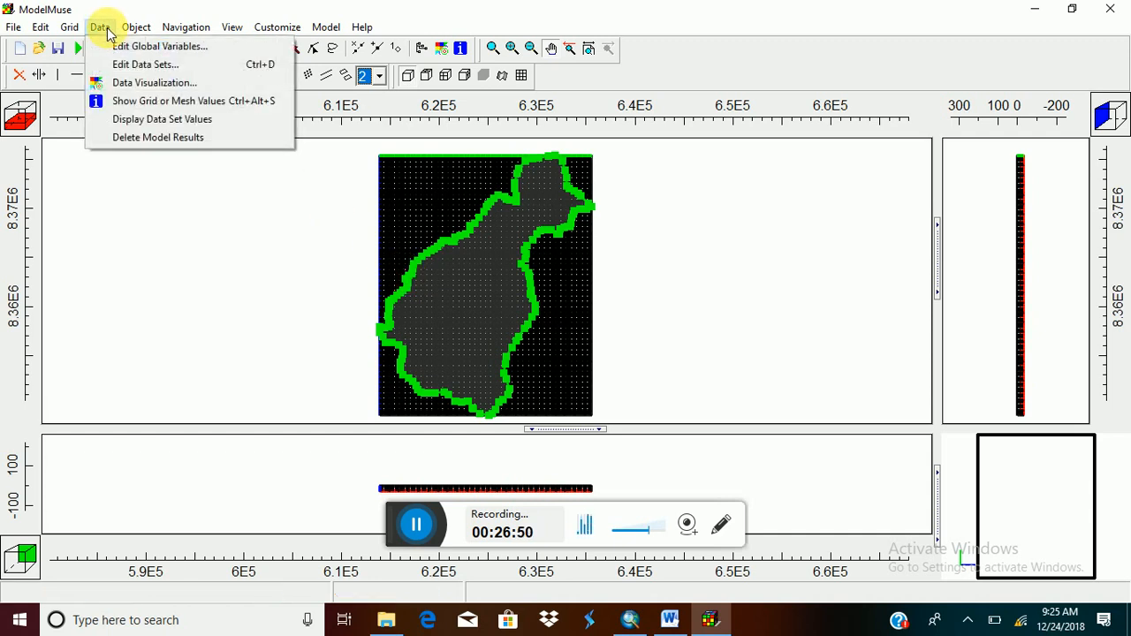
click(130, 66)
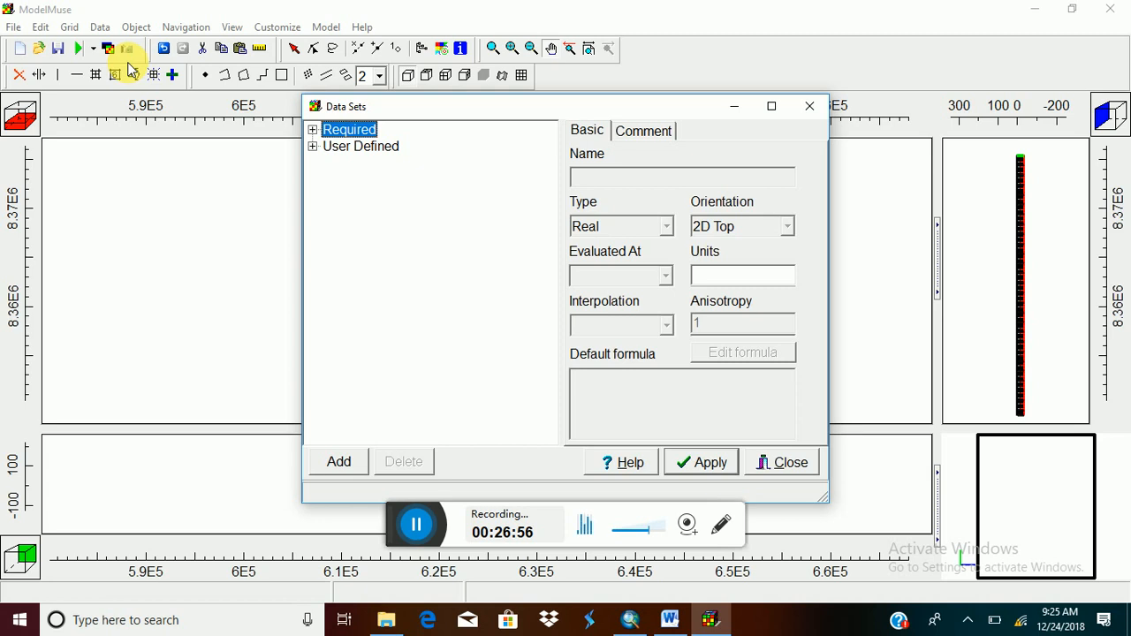
click(312, 130)
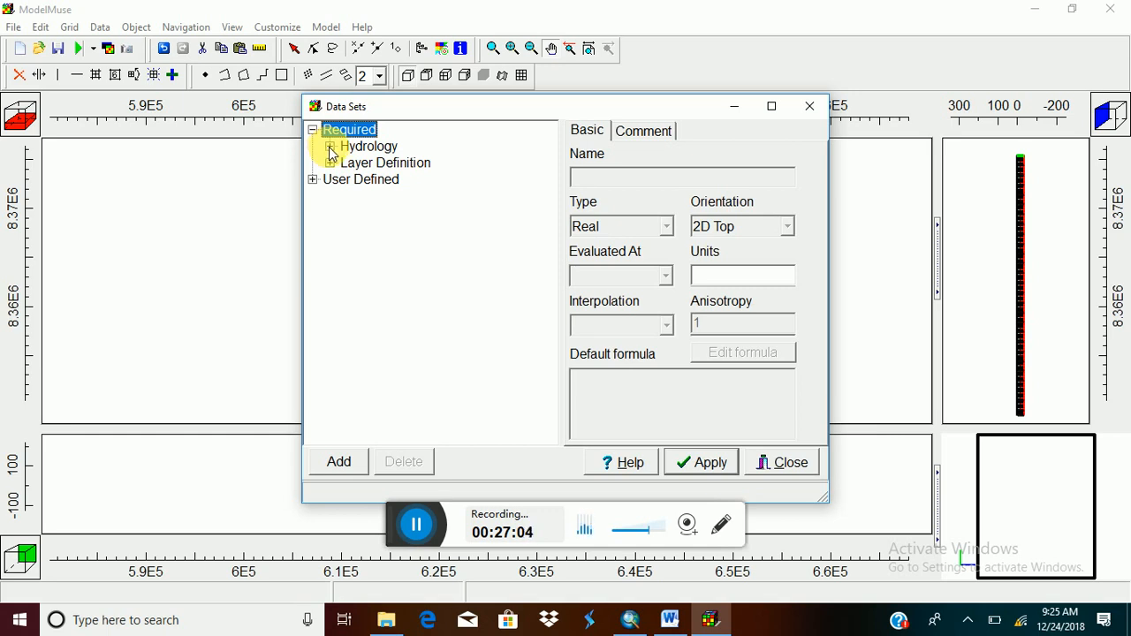
click(330, 147)
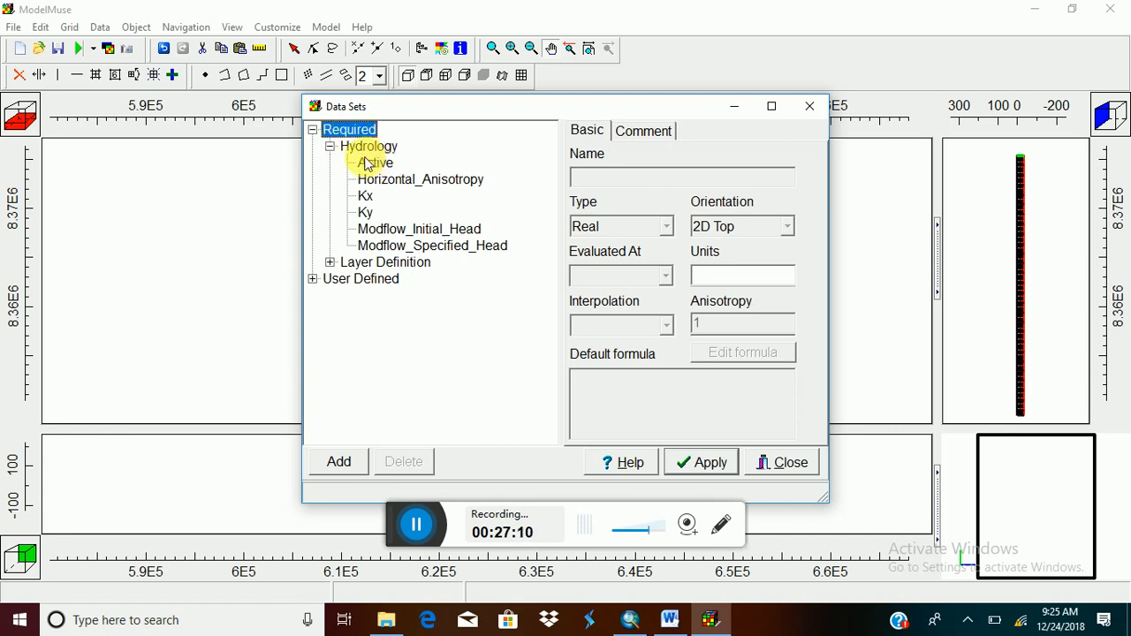
click(366, 164)
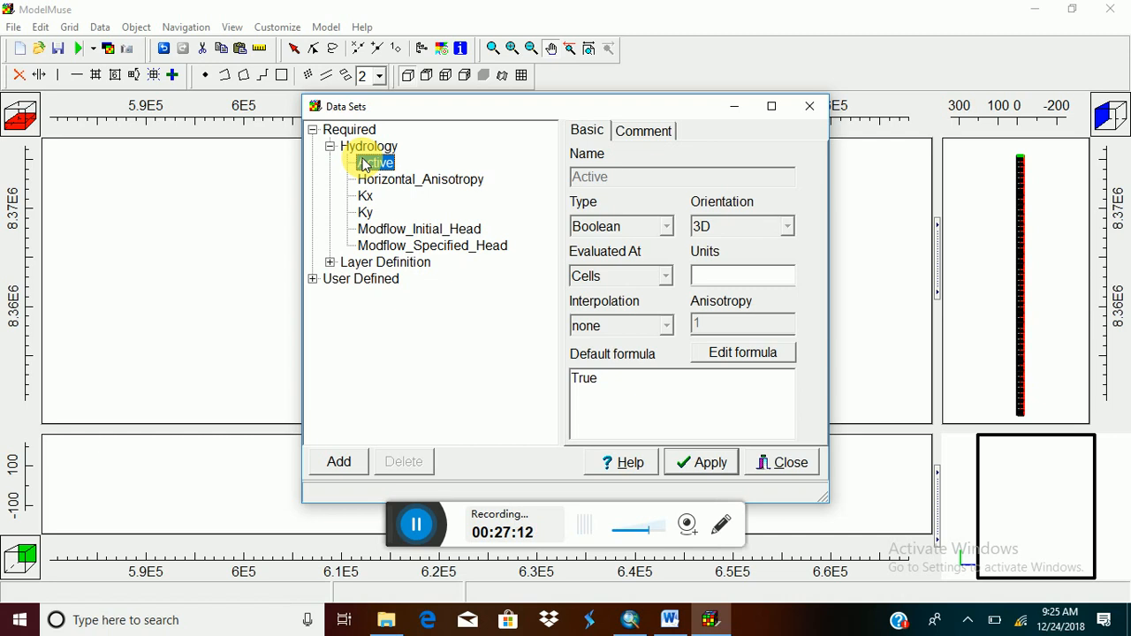
drag(442, 109, 307, 70)
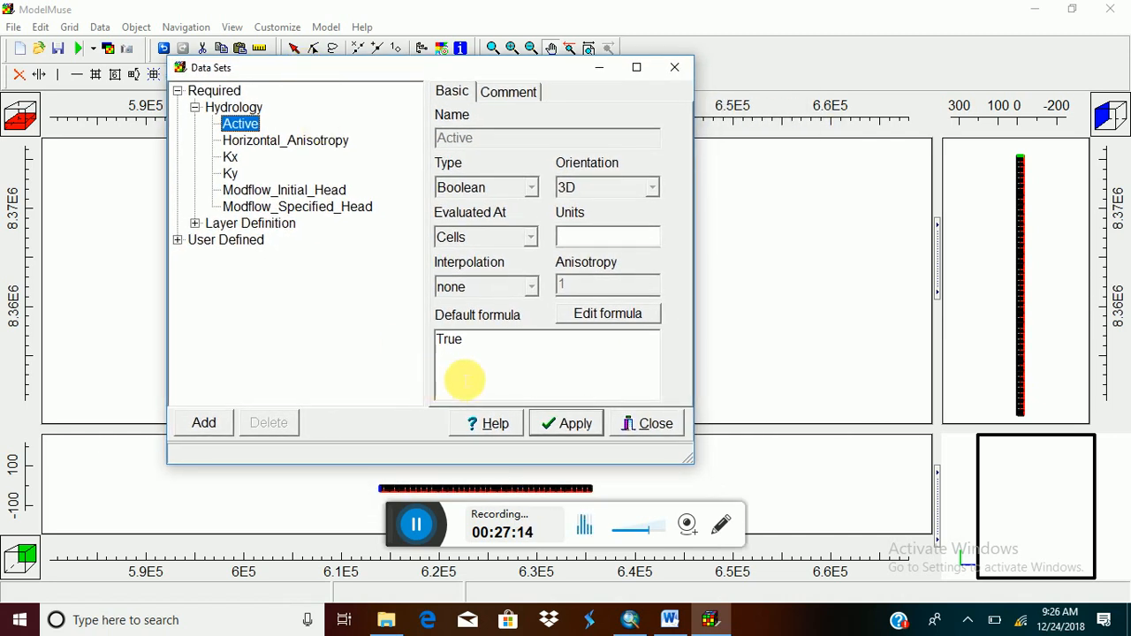
click(465, 380)
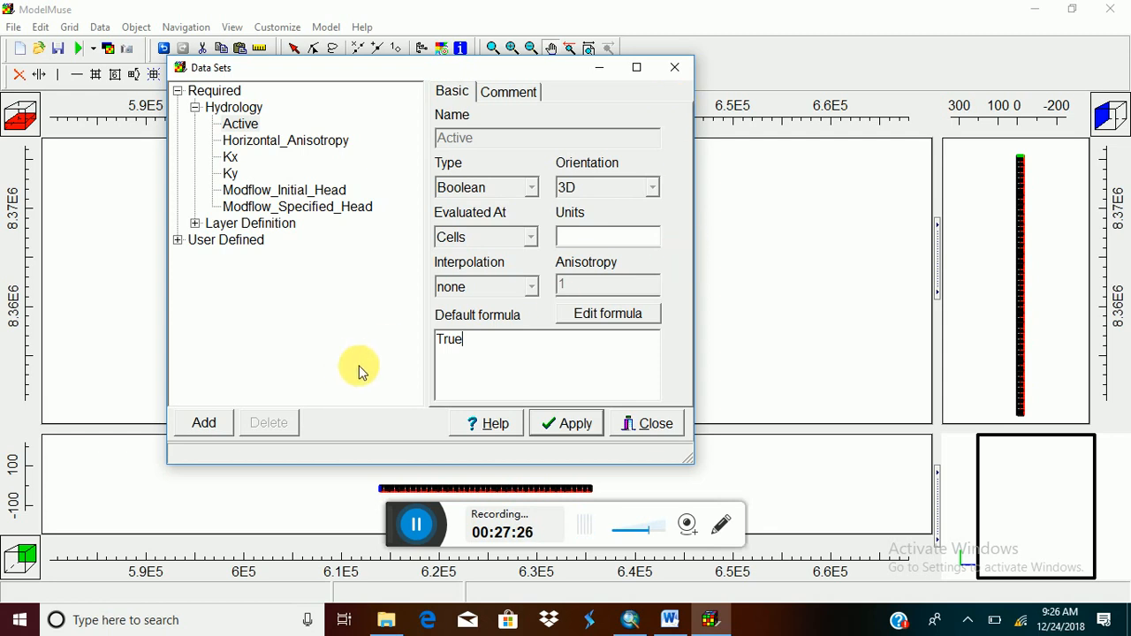
drag(490, 354, 435, 347)
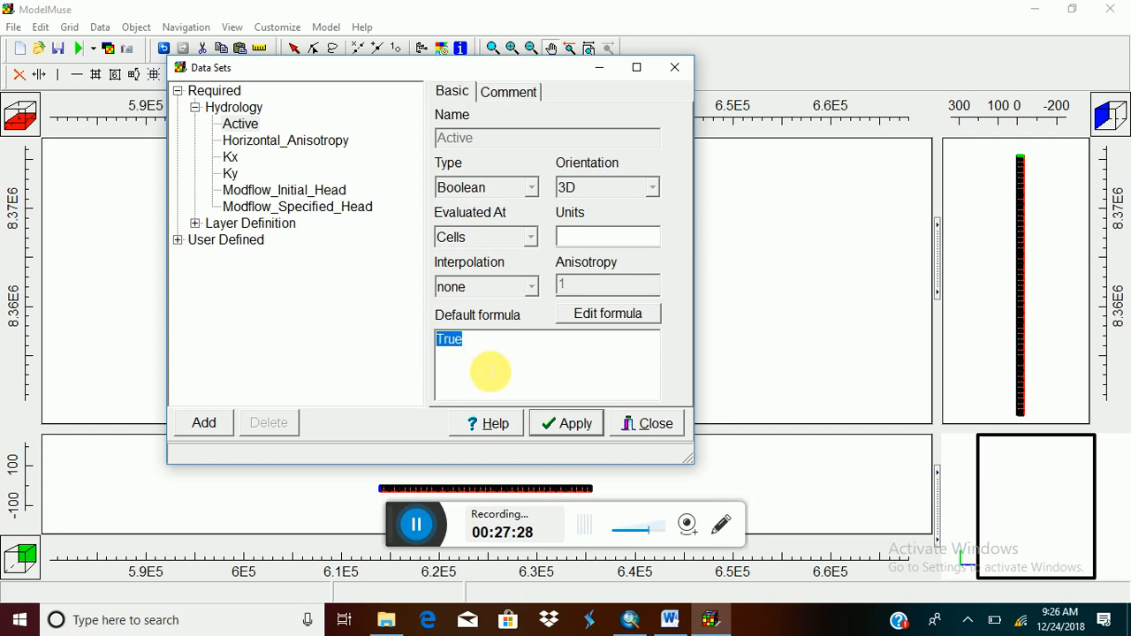
text(false)
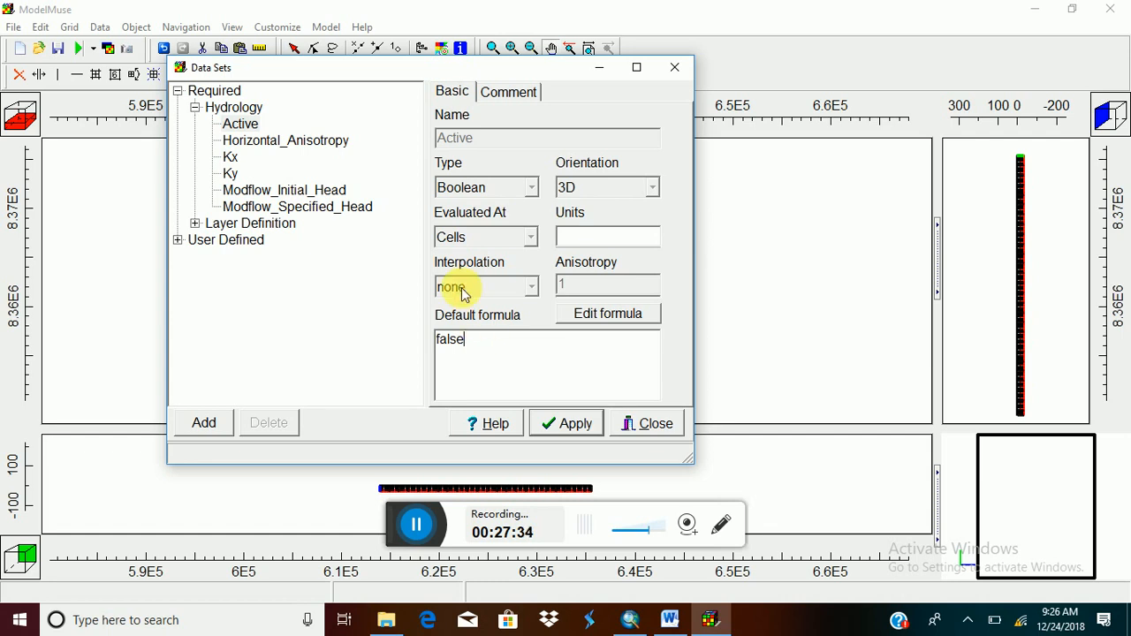
drag(457, 70, 85, 56)
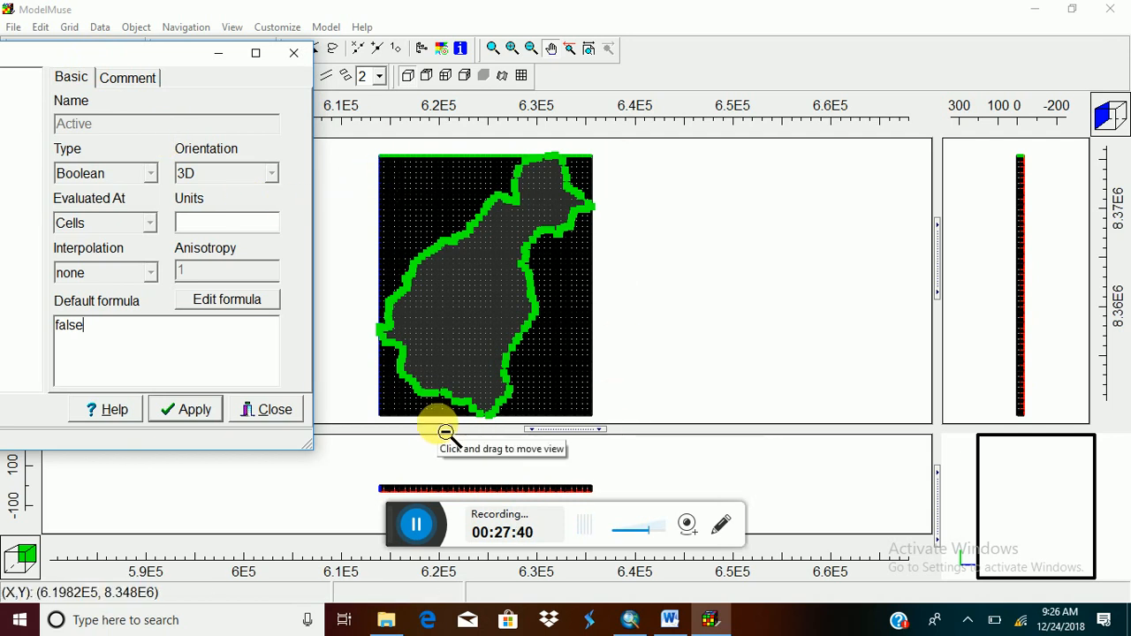
drag(147, 61, 499, 56)
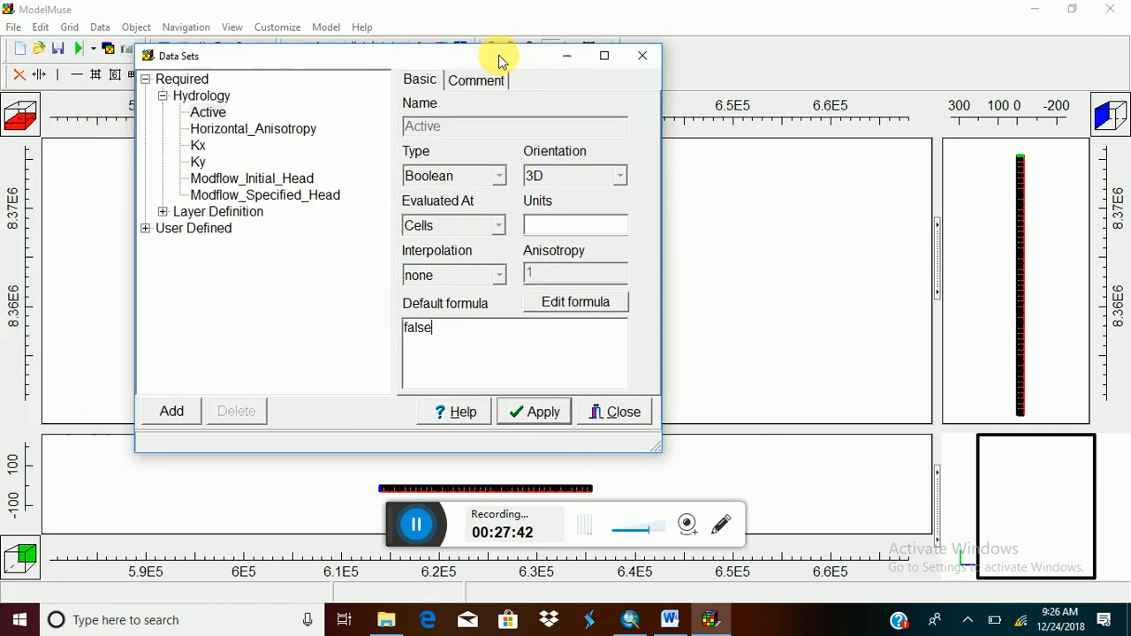
click(541, 414)
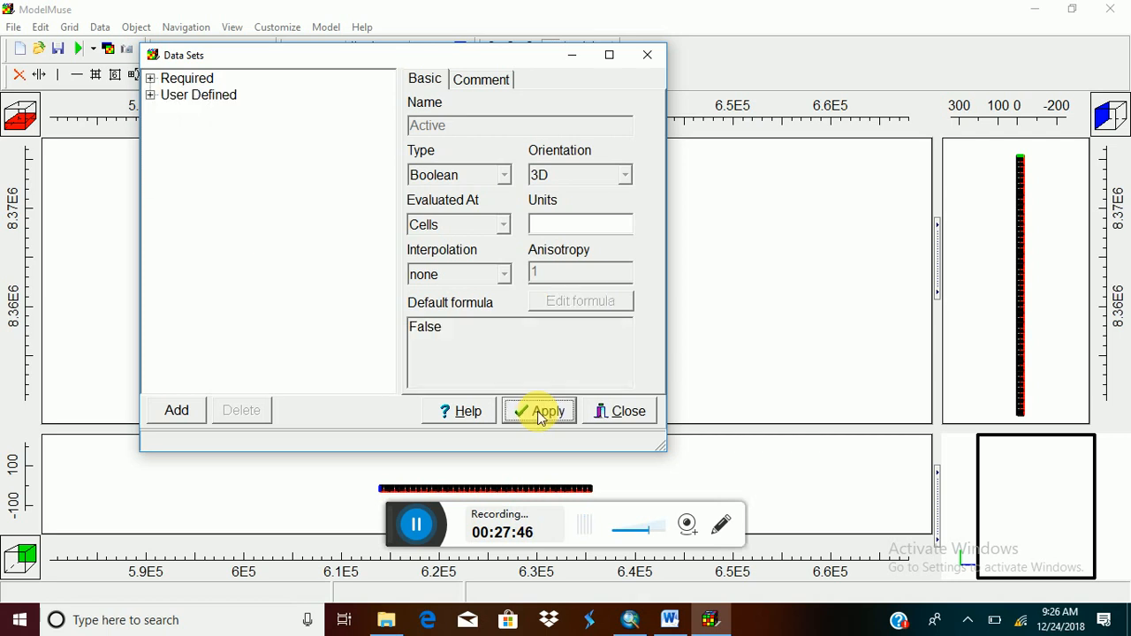
click(625, 414)
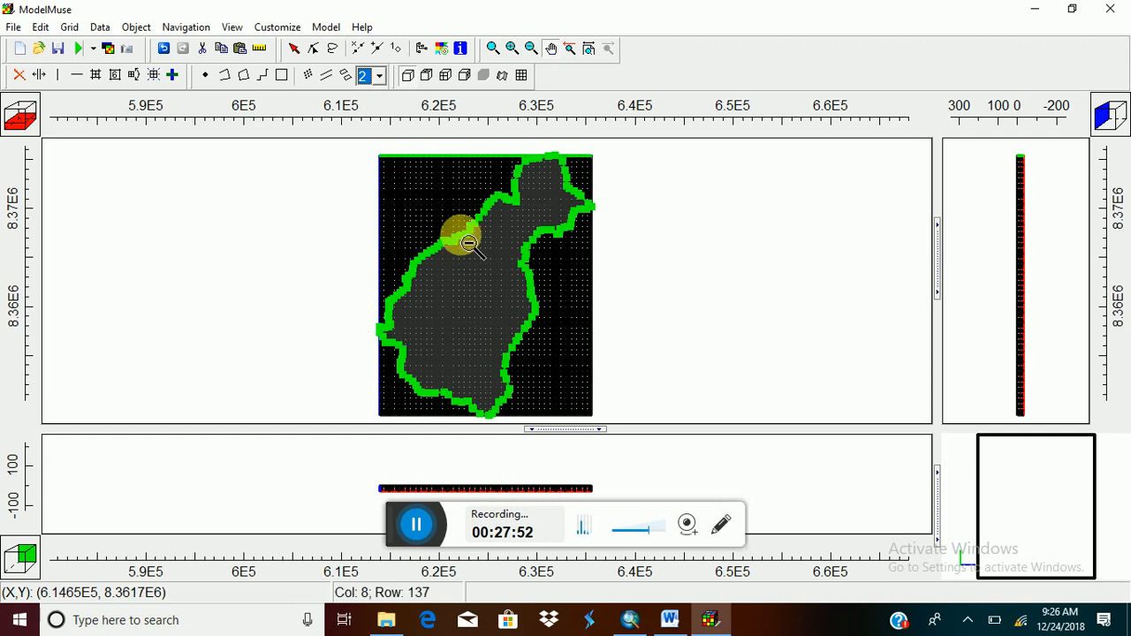
Open the object properties of Basin_1 from the ACTIVE1 data set in the Show or Hide Objects window.
click(422, 50)
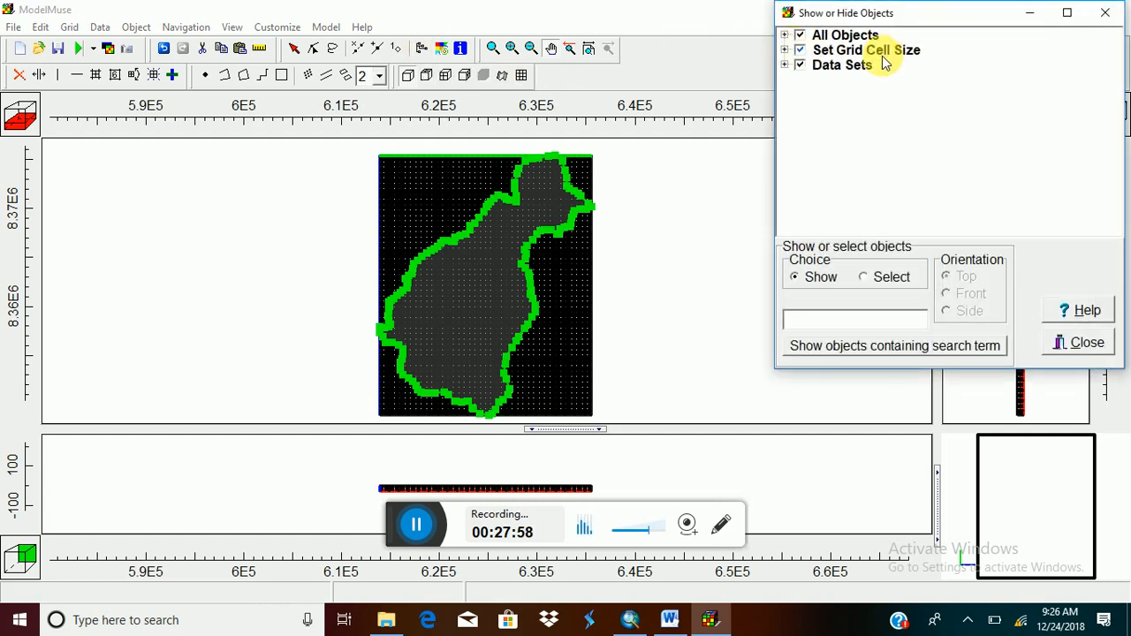
click(799, 67)
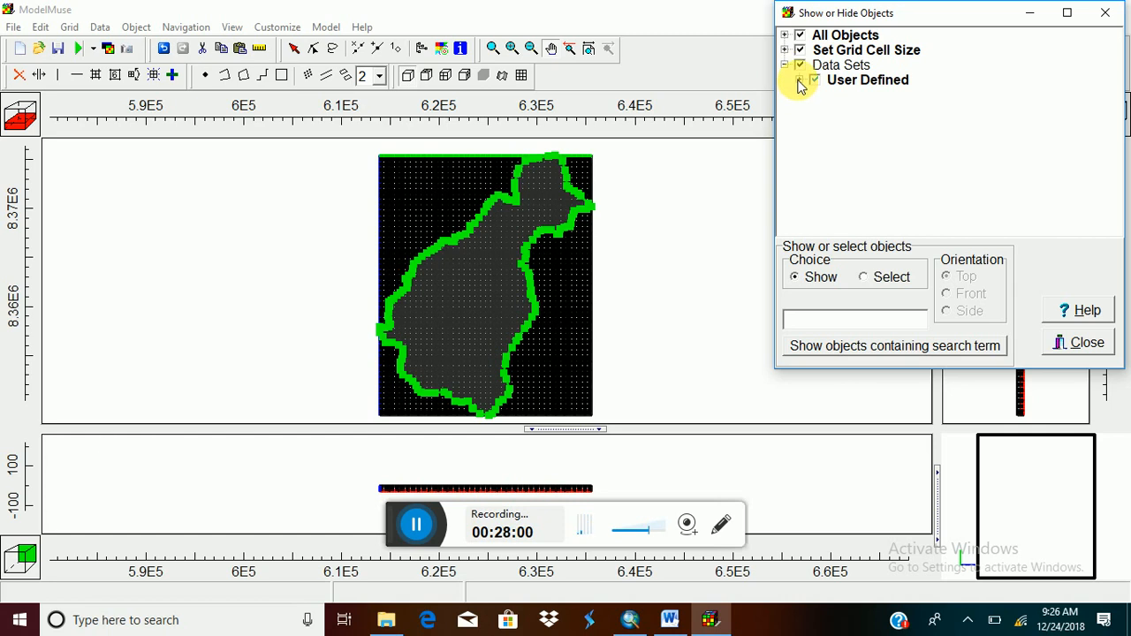
click(799, 80)
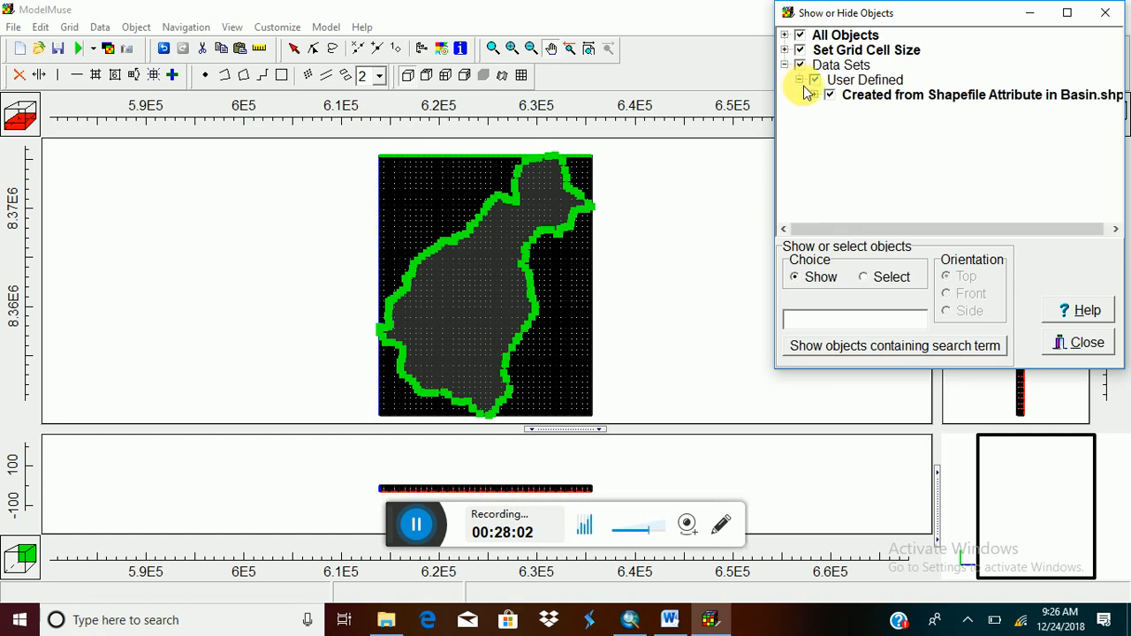
click(814, 94)
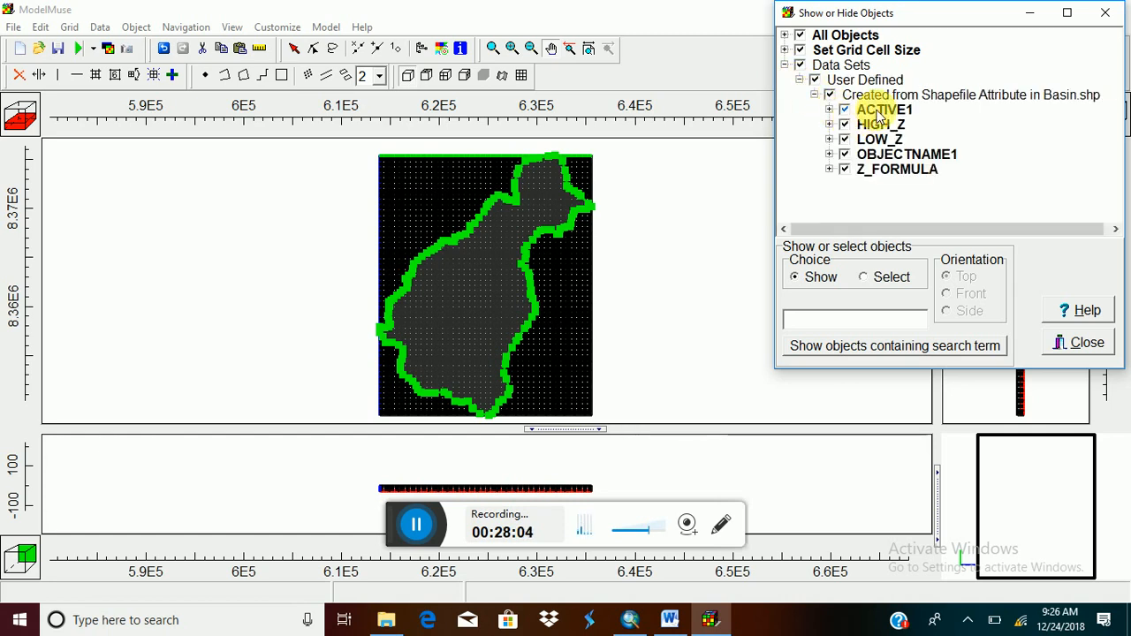
click(830, 109)
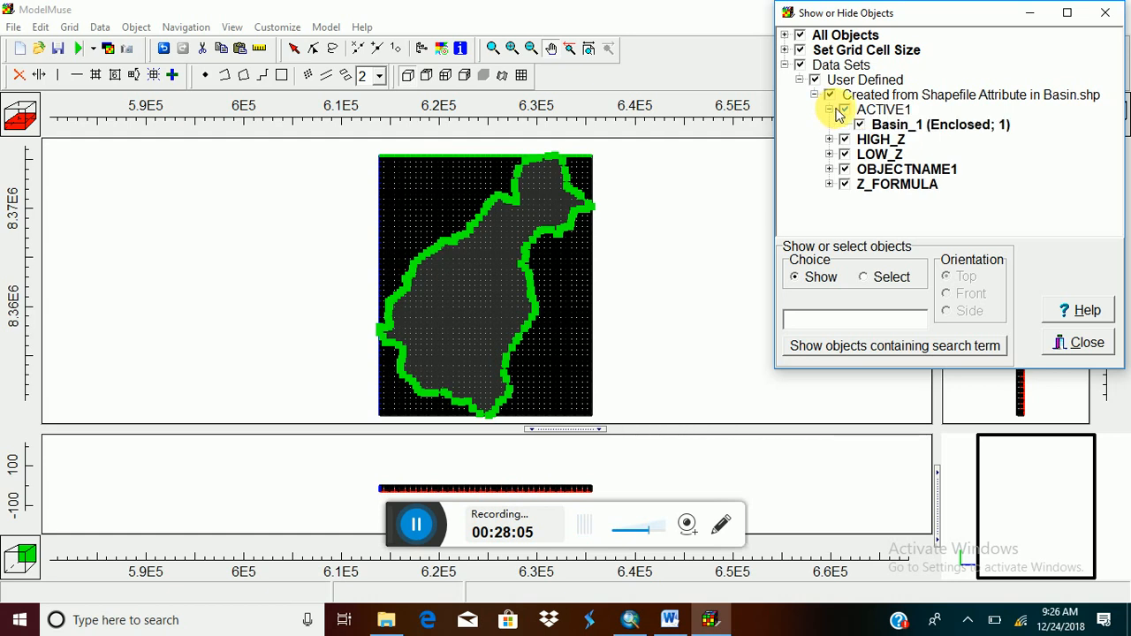
double_click(907, 126)
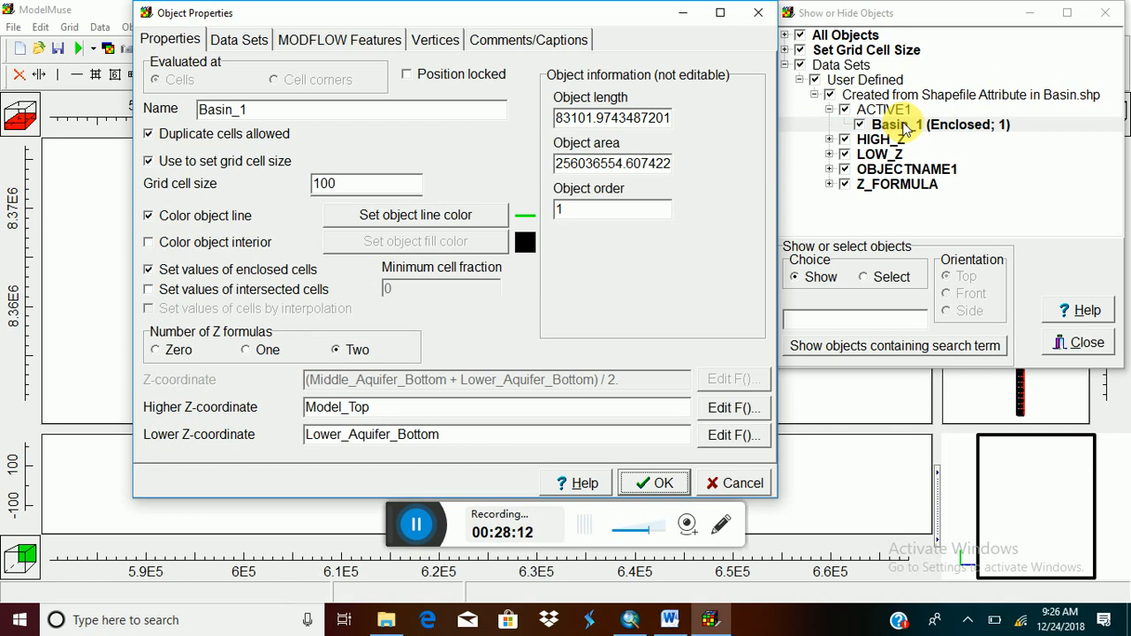
Assign the required Hydrology data set Active to Basin_1 with the formula True, confirm and minimise the Show or Hide Objects window.
click(229, 46)
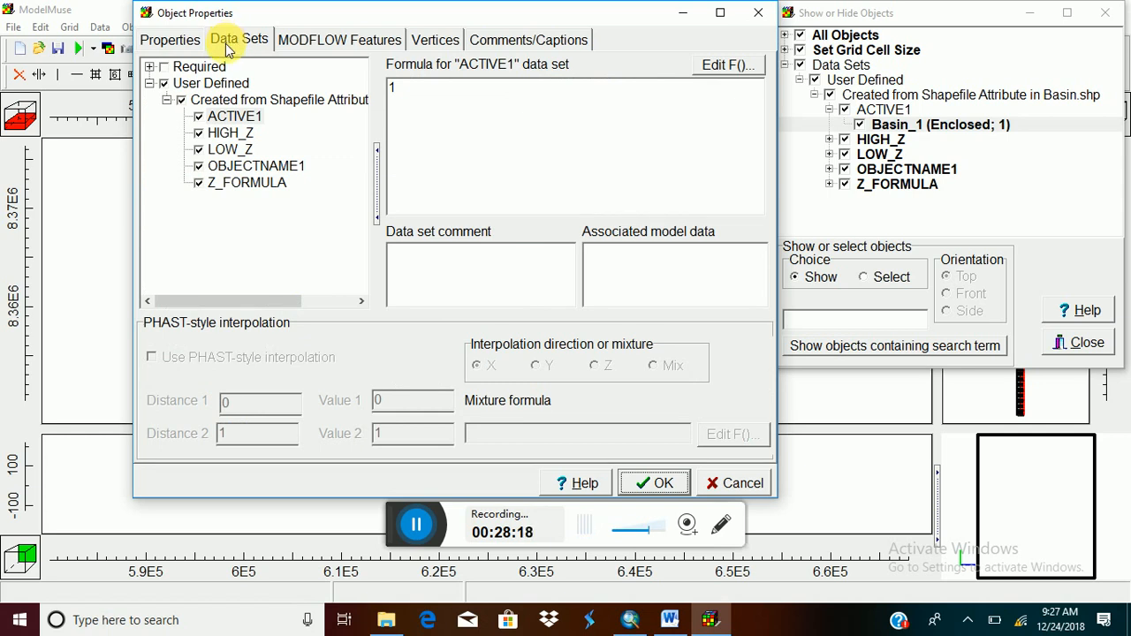
click(150, 68)
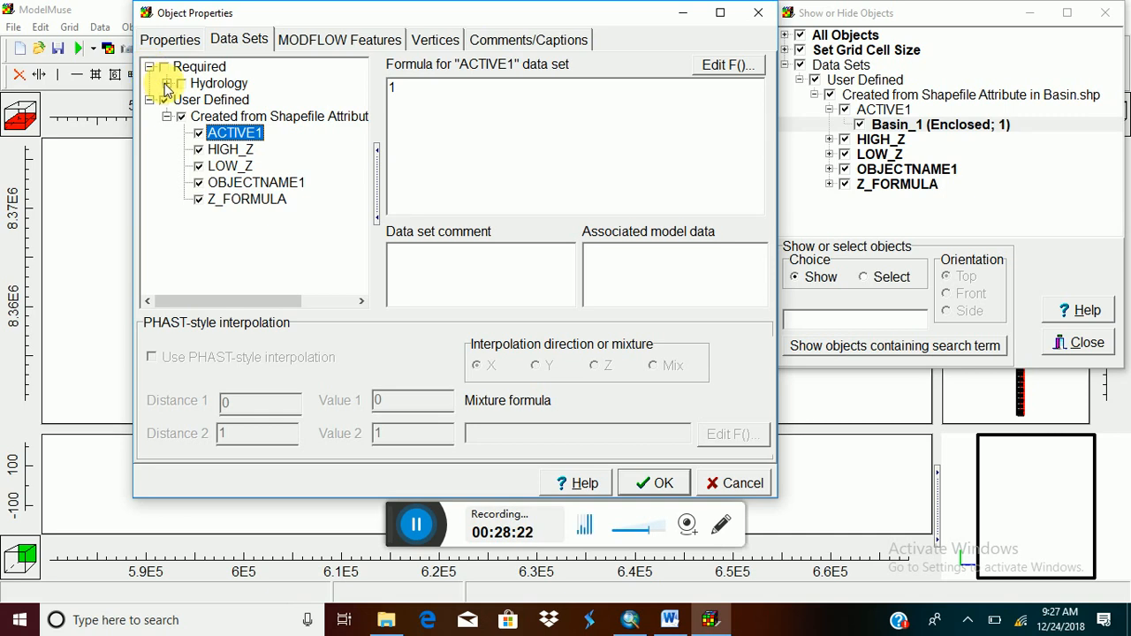
click(166, 83)
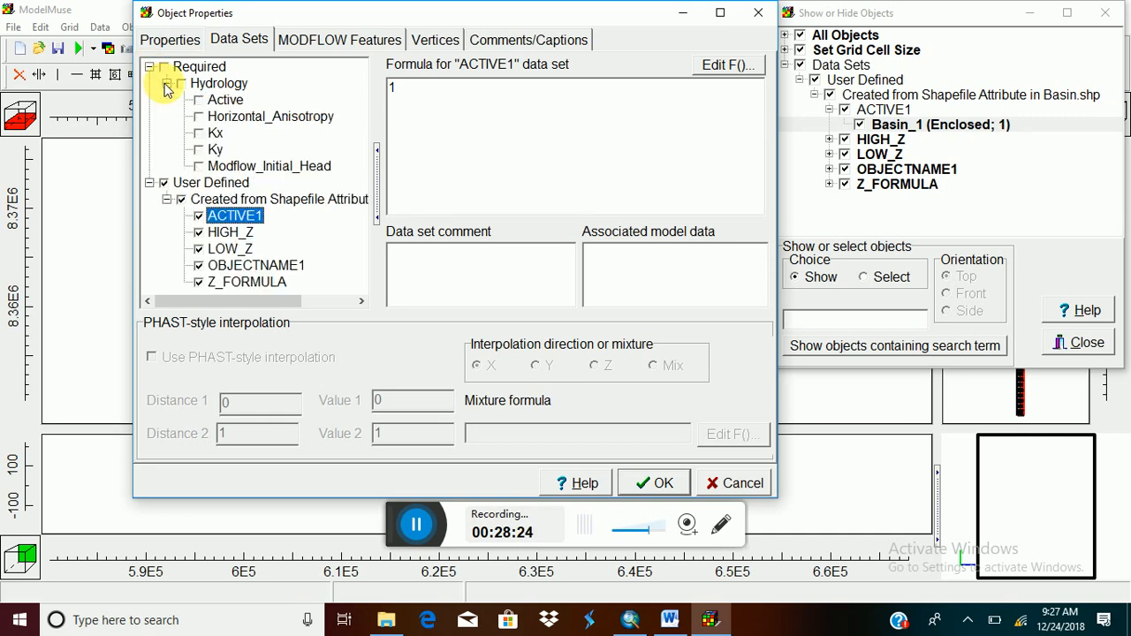
click(201, 102)
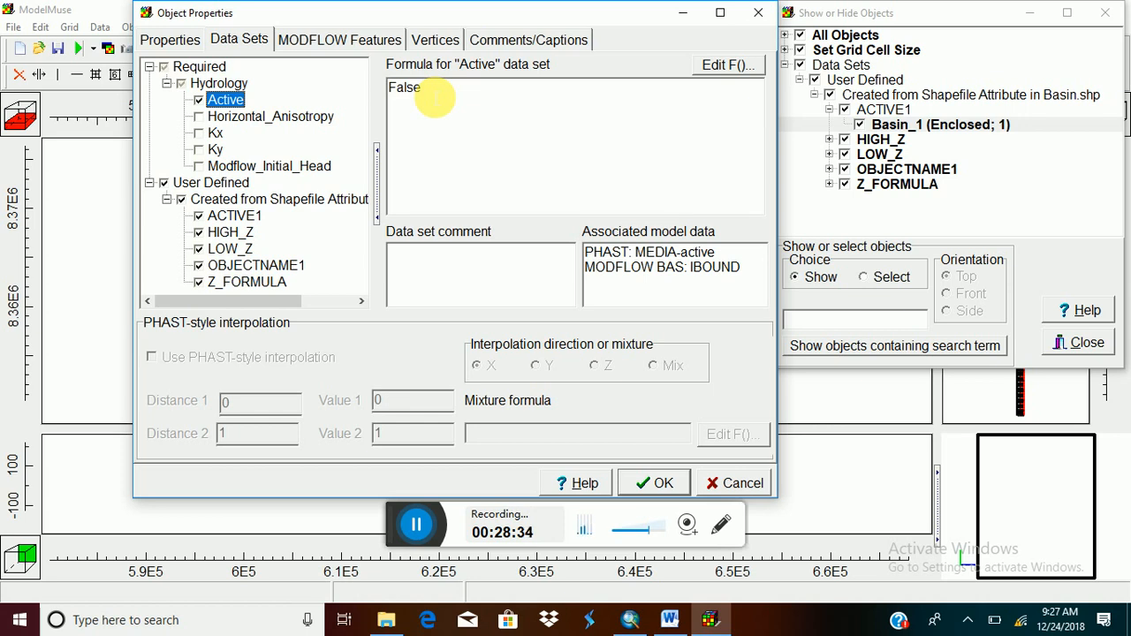
drag(431, 92, 390, 89)
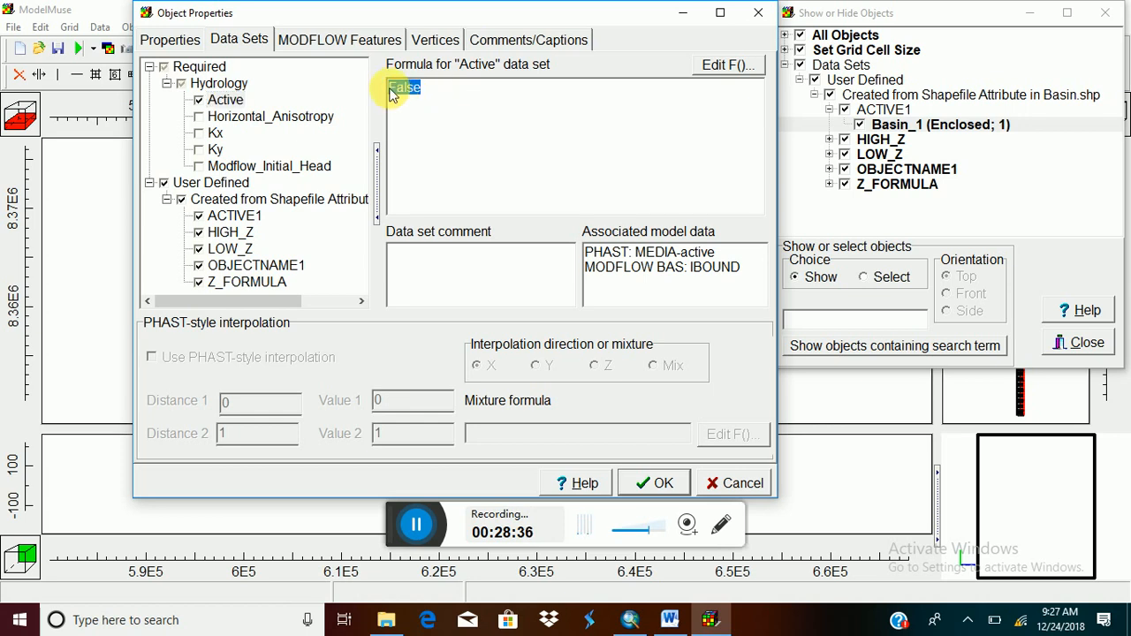
text(TR)
key(BackSpace)
text(rue)
click(663, 486)
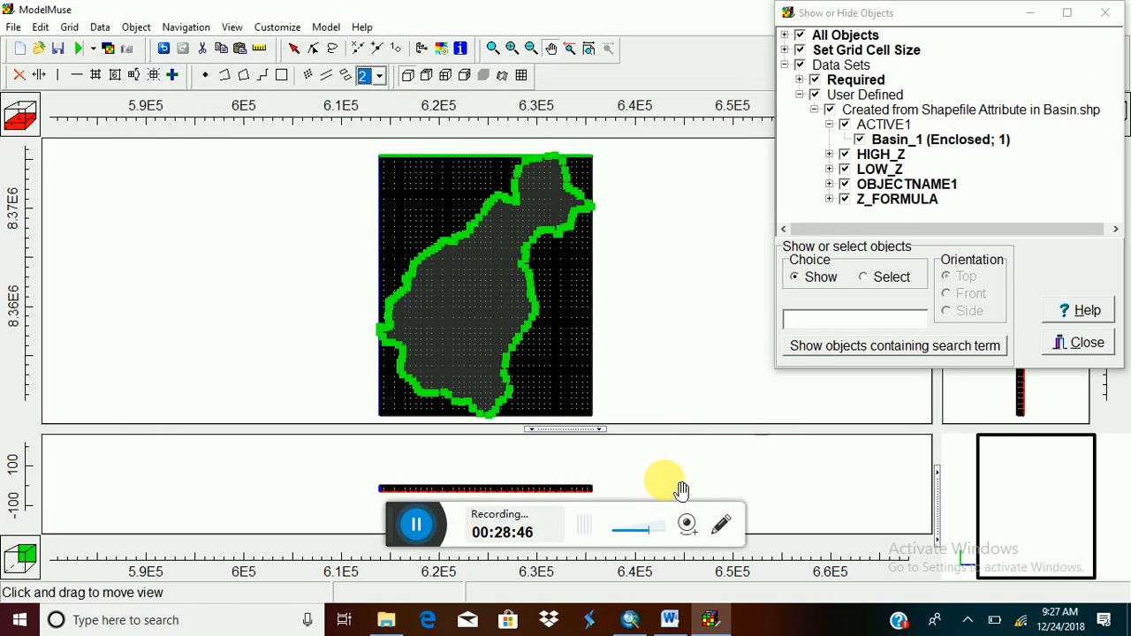
click(1030, 12)
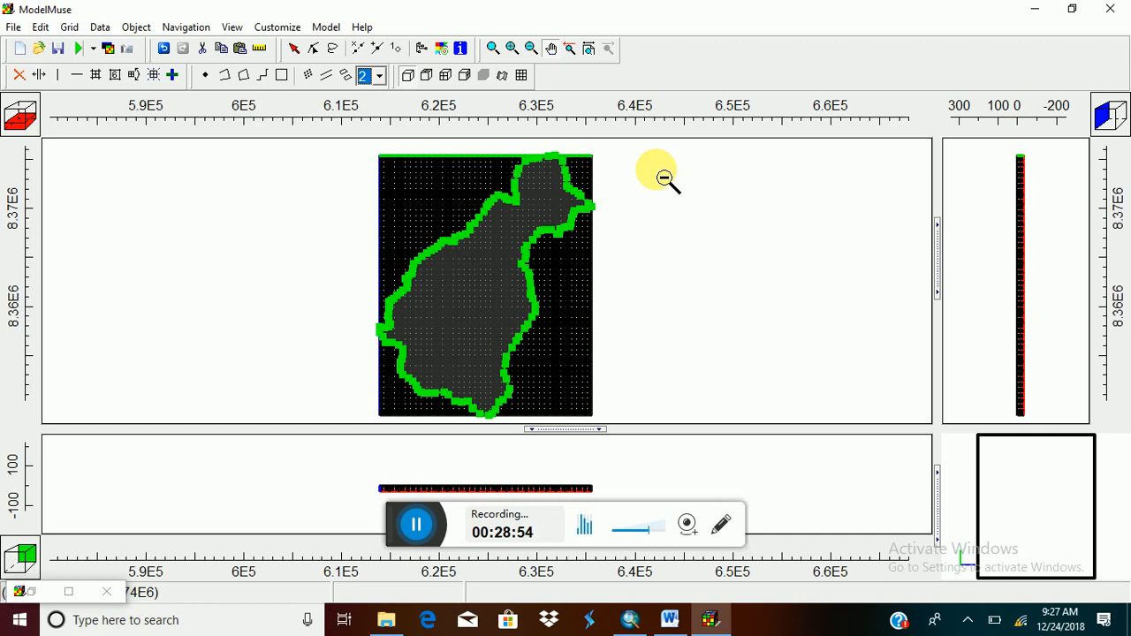
Display only the active grid cells, compare them with the full grid, and examine the active cells along the basin boundary.
click(522, 76)
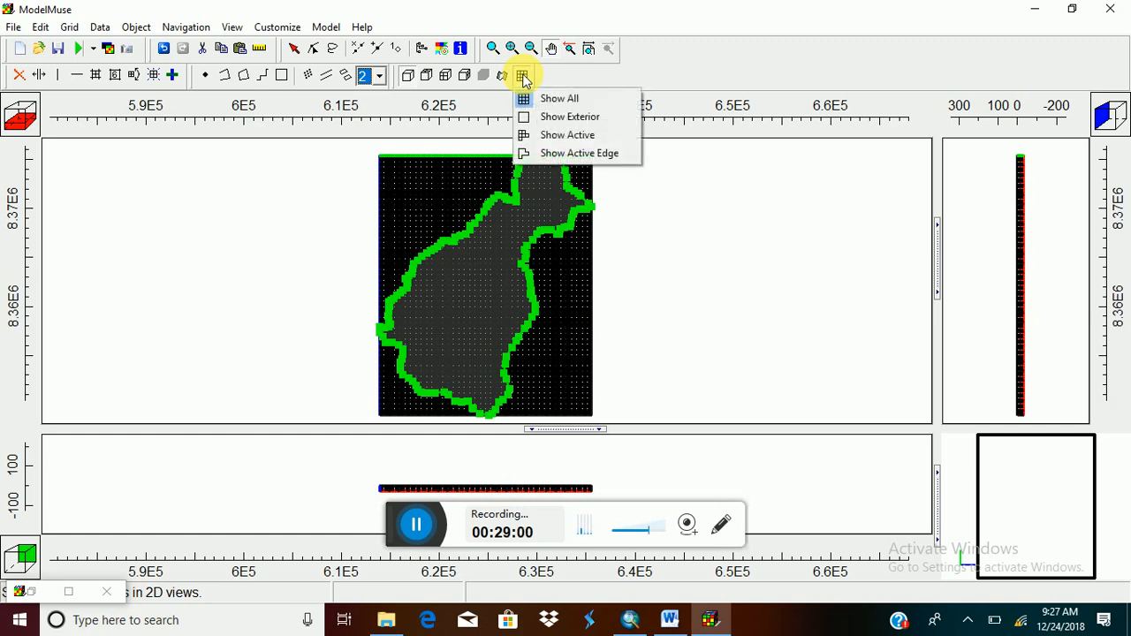
click(546, 138)
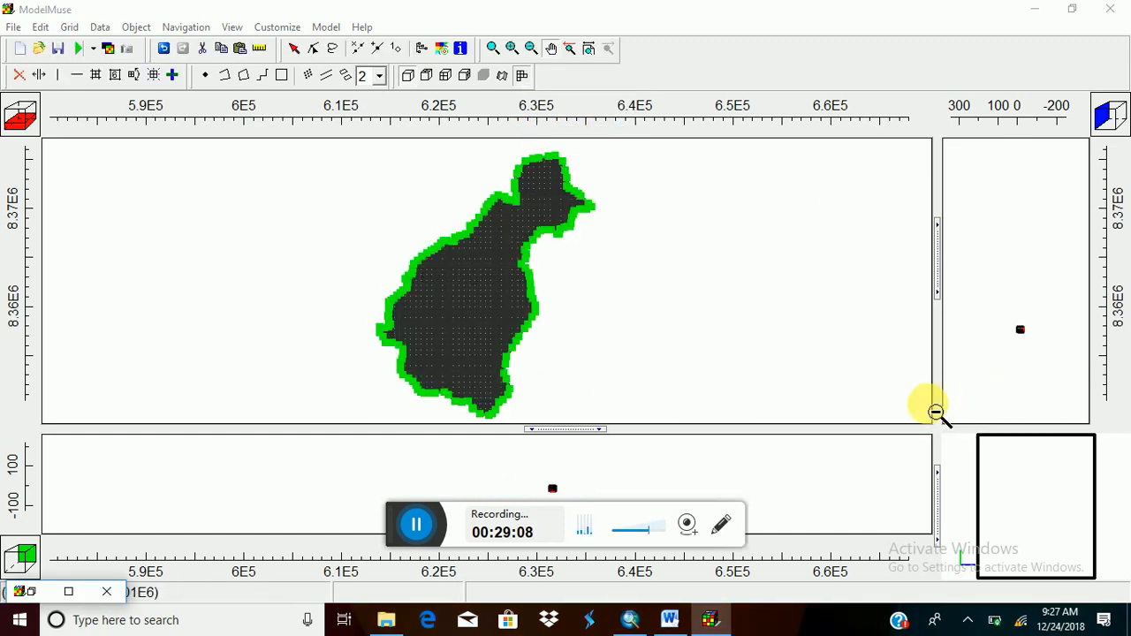
click(522, 76)
click(539, 98)
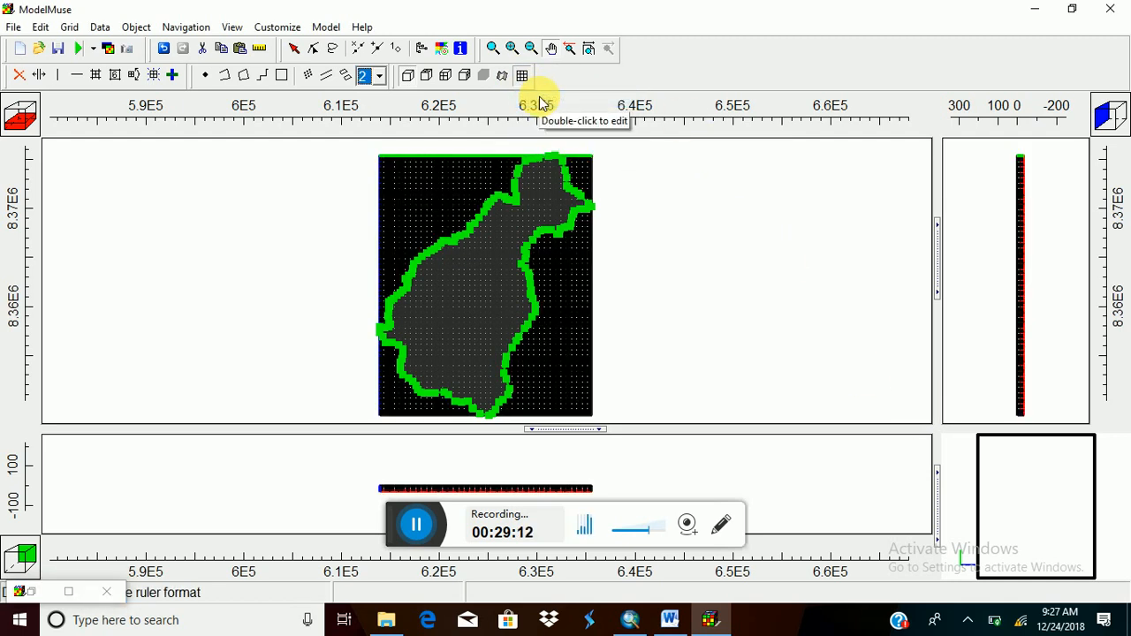
click(522, 76)
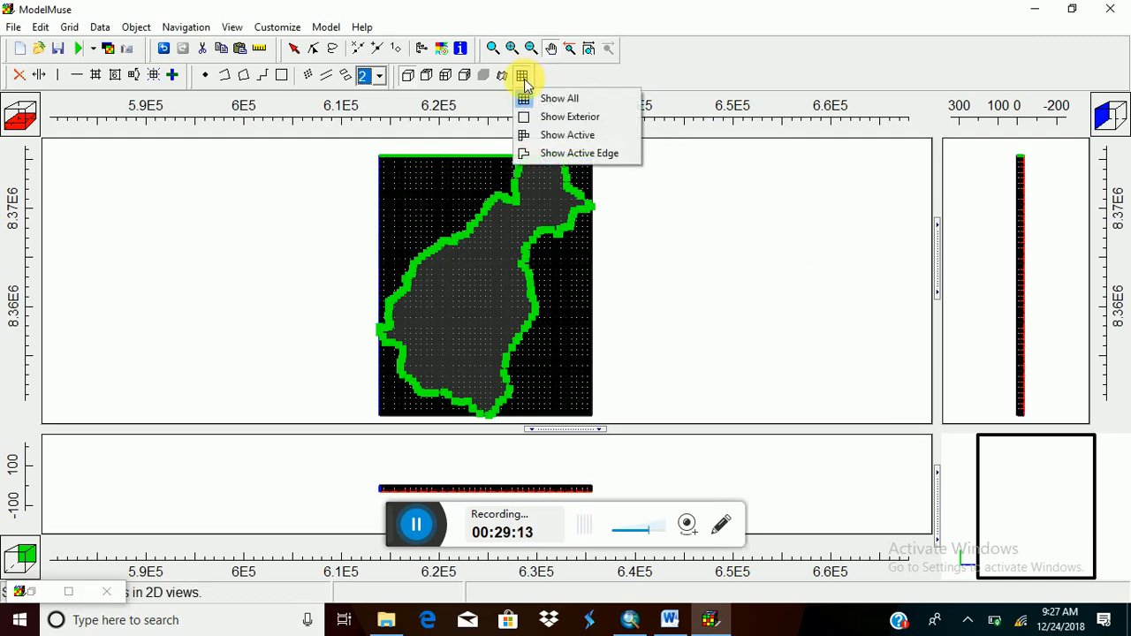
click(560, 134)
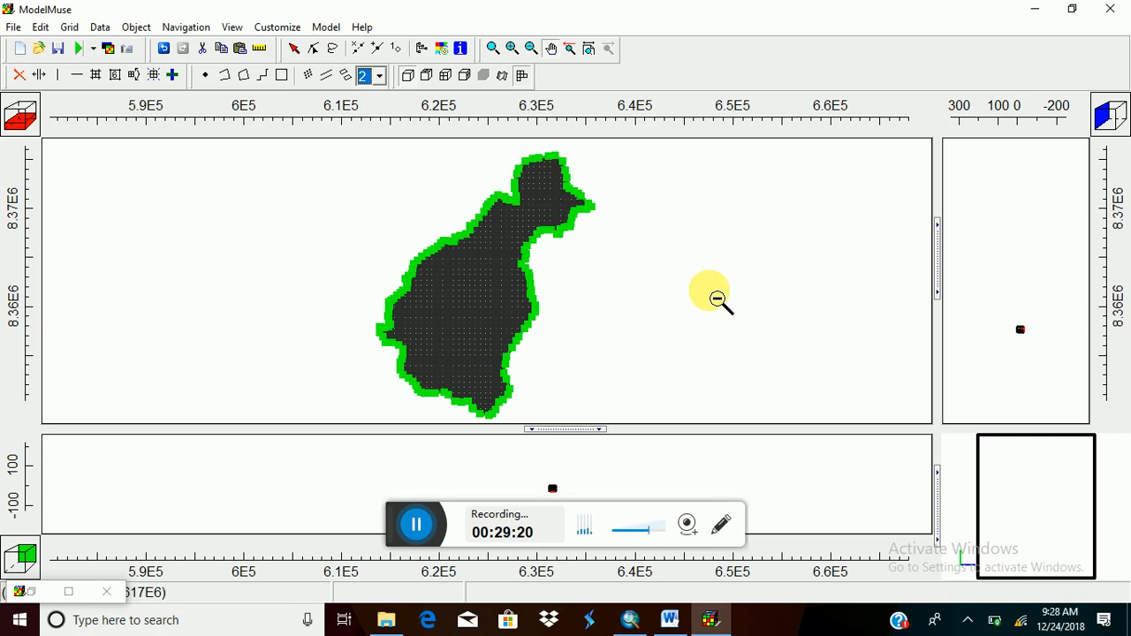
click(516, 258)
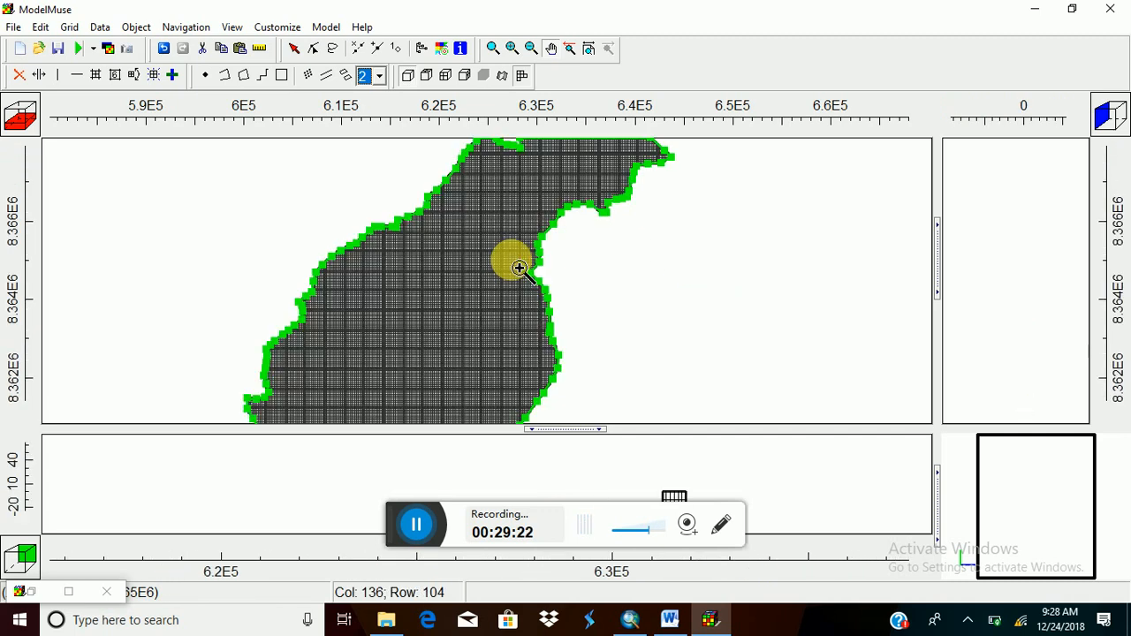
click(514, 261)
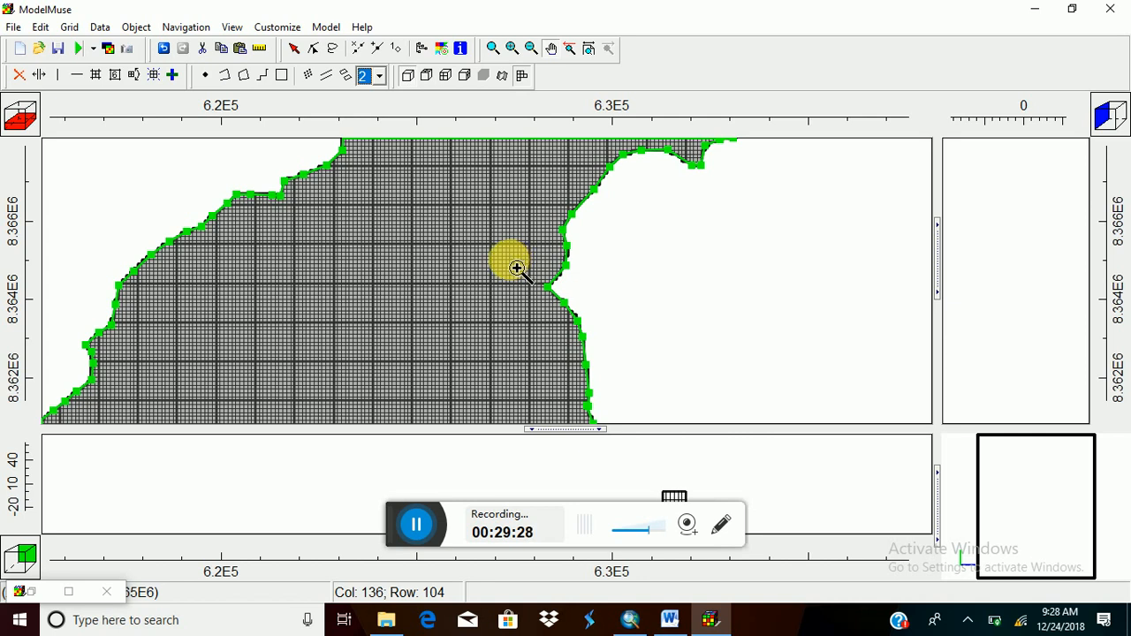
shift+click(434, 244)
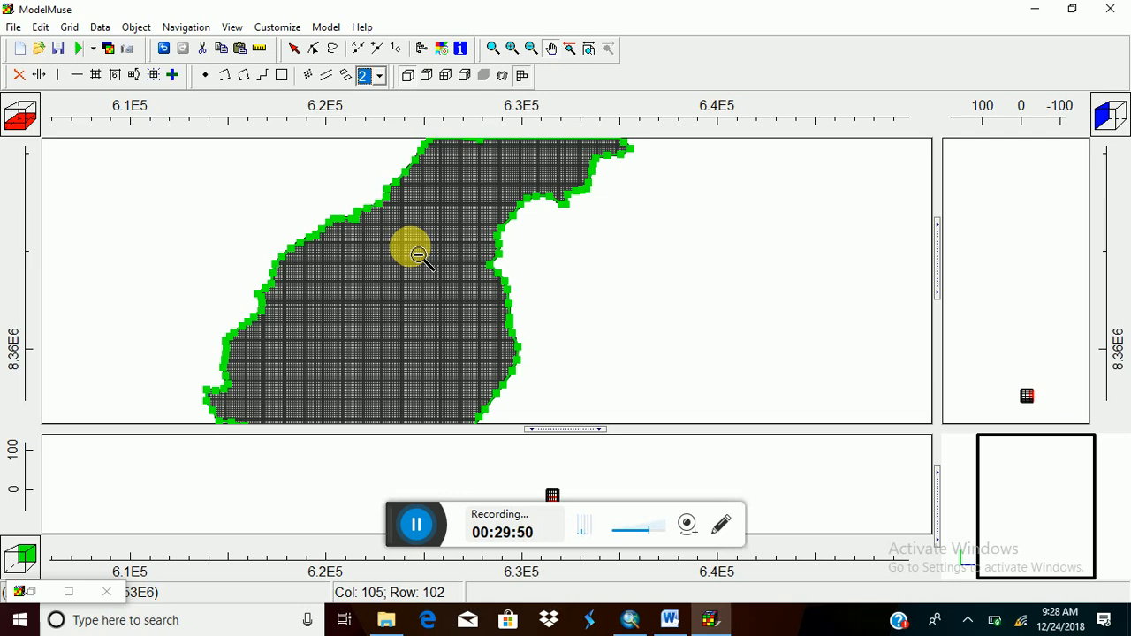
Load river.shp from the MODFLOW_Example 3 folder for shapefile import and enable setting values of intersected cells.
click(18, 31)
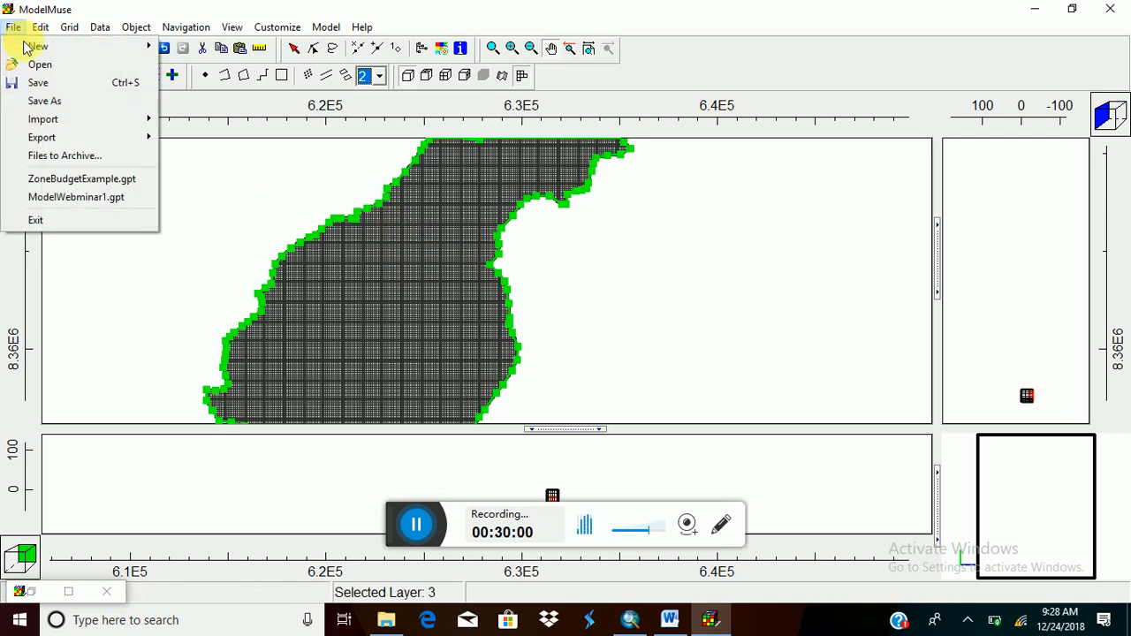
mouse_move(58, 124)
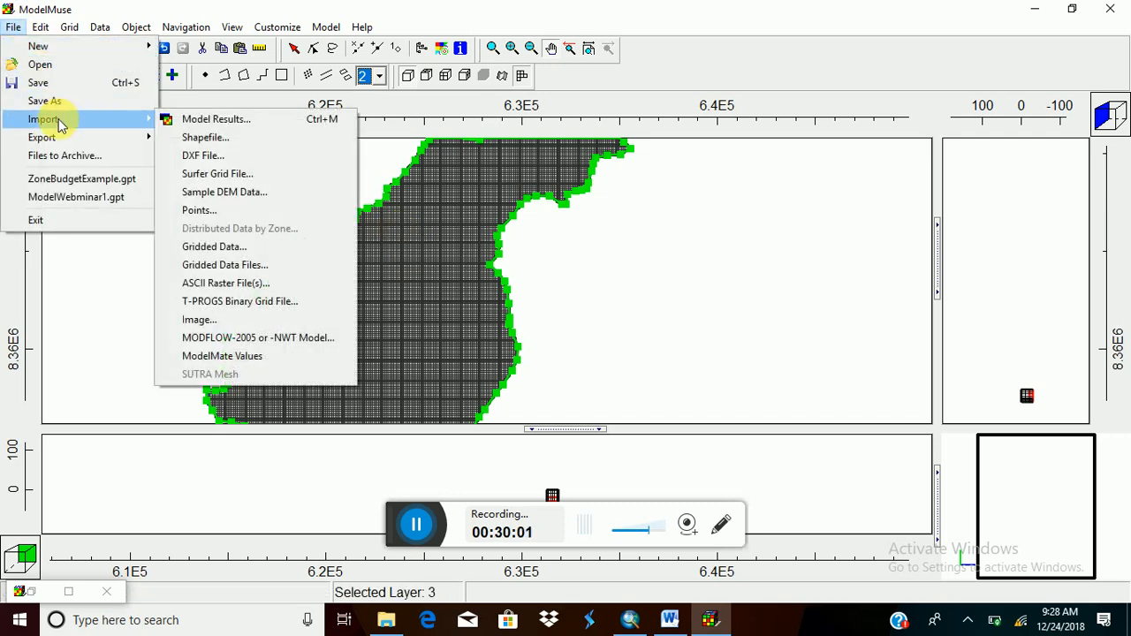
click(219, 141)
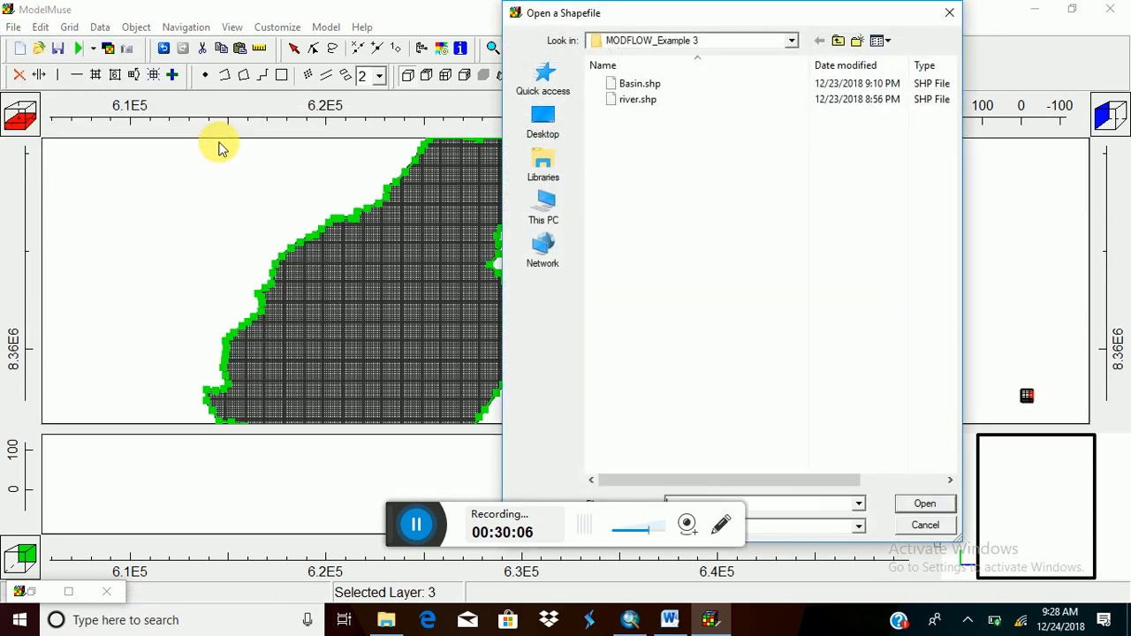
click(658, 102)
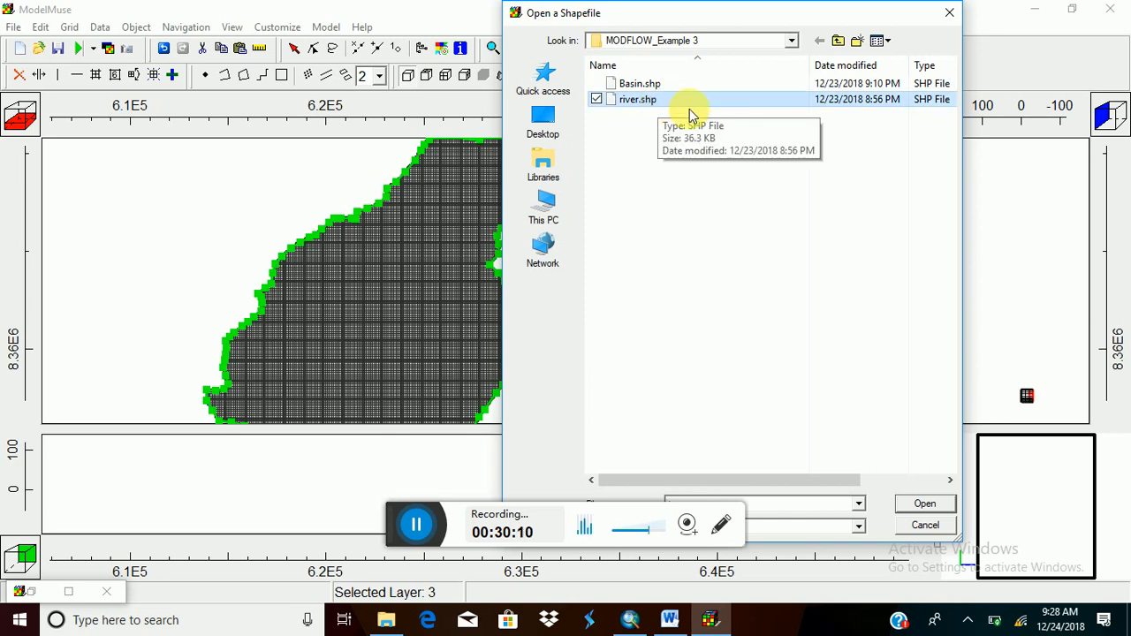
click(926, 505)
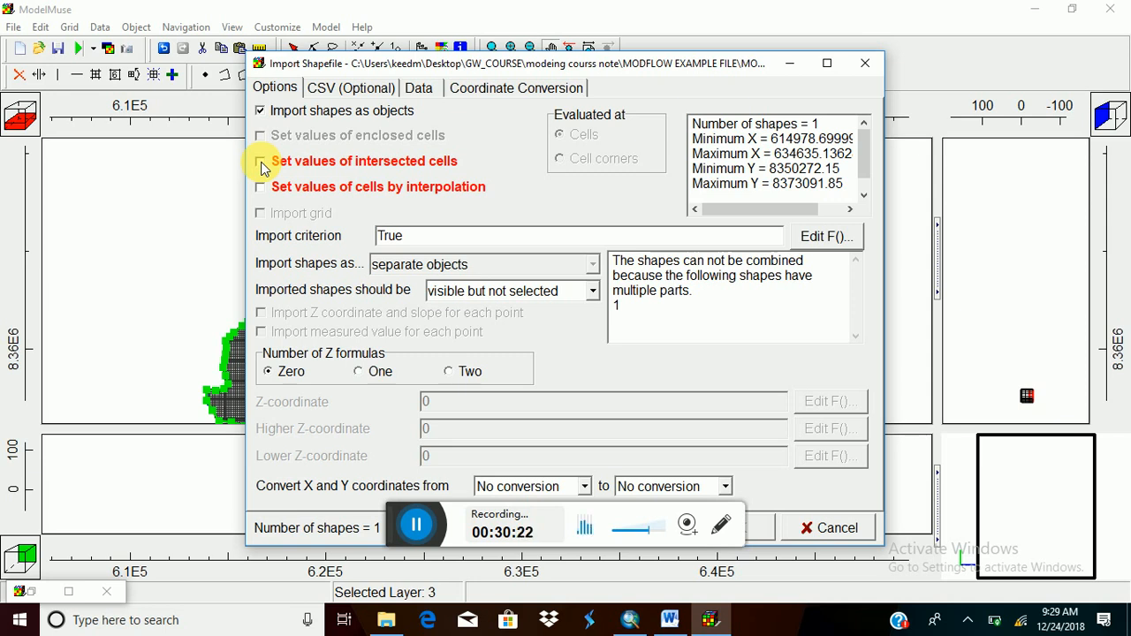
click(261, 164)
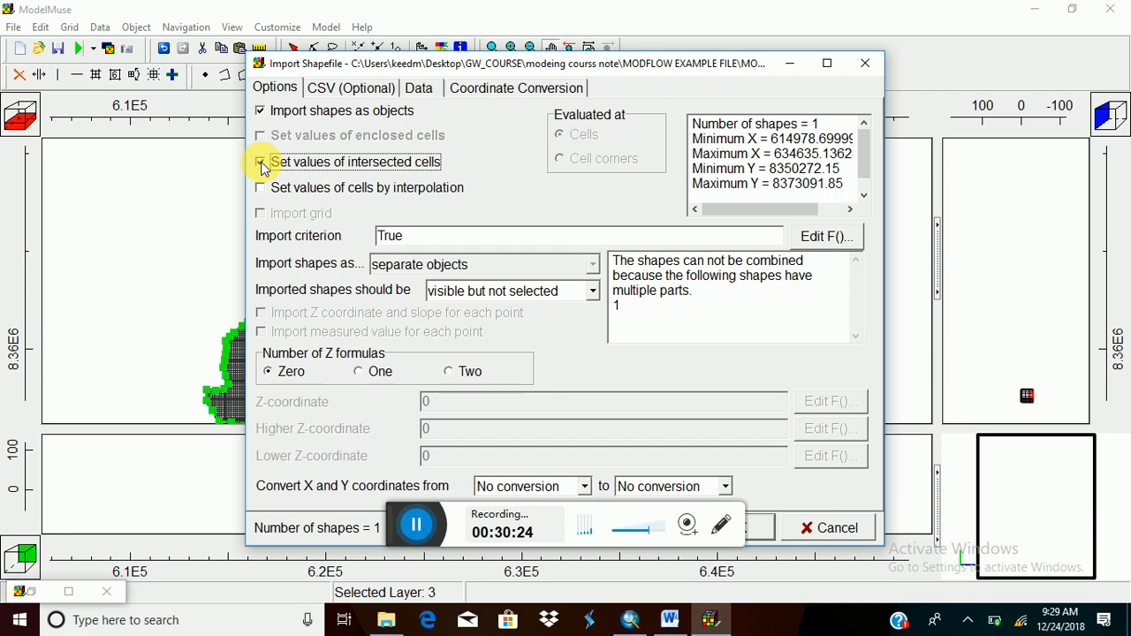
drag(553, 64, 579, 7)
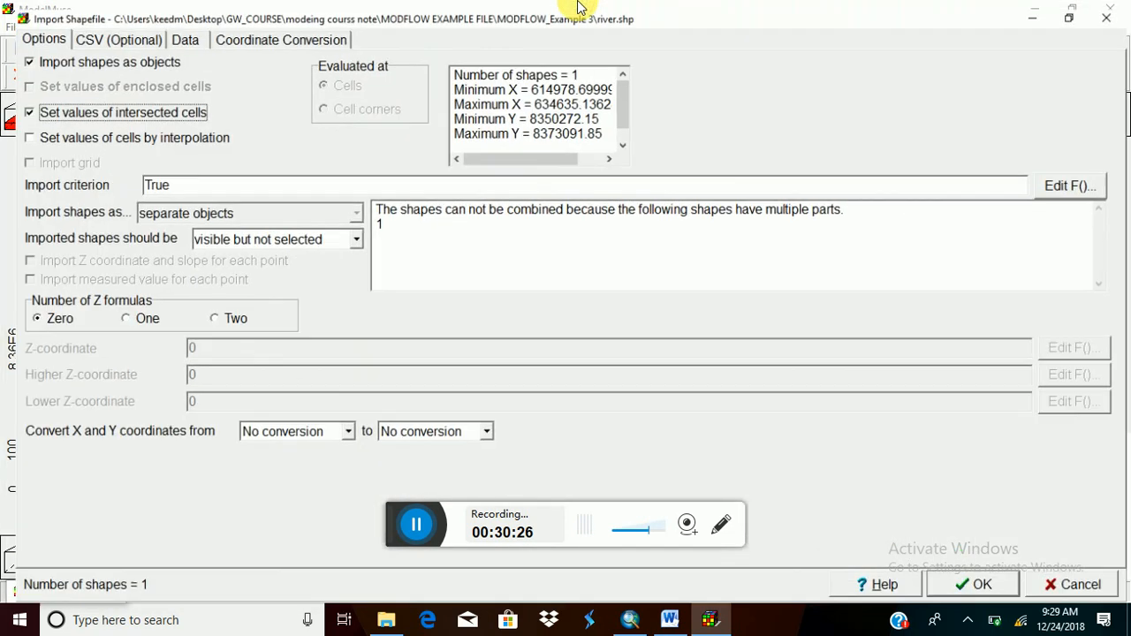
click(1070, 18)
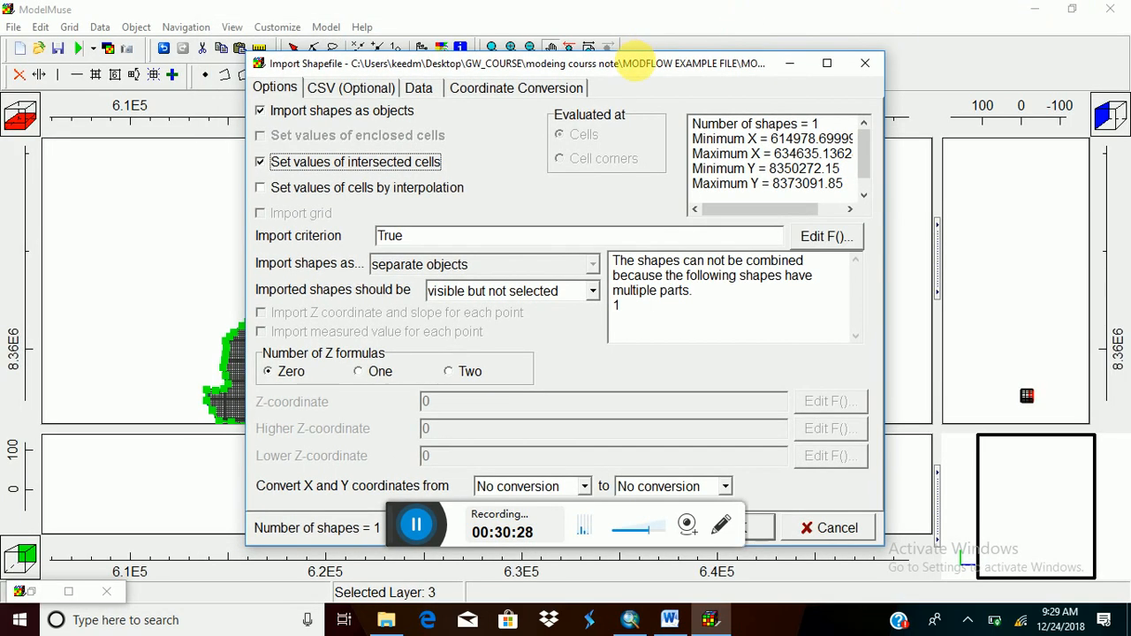
drag(638, 64, 643, 39)
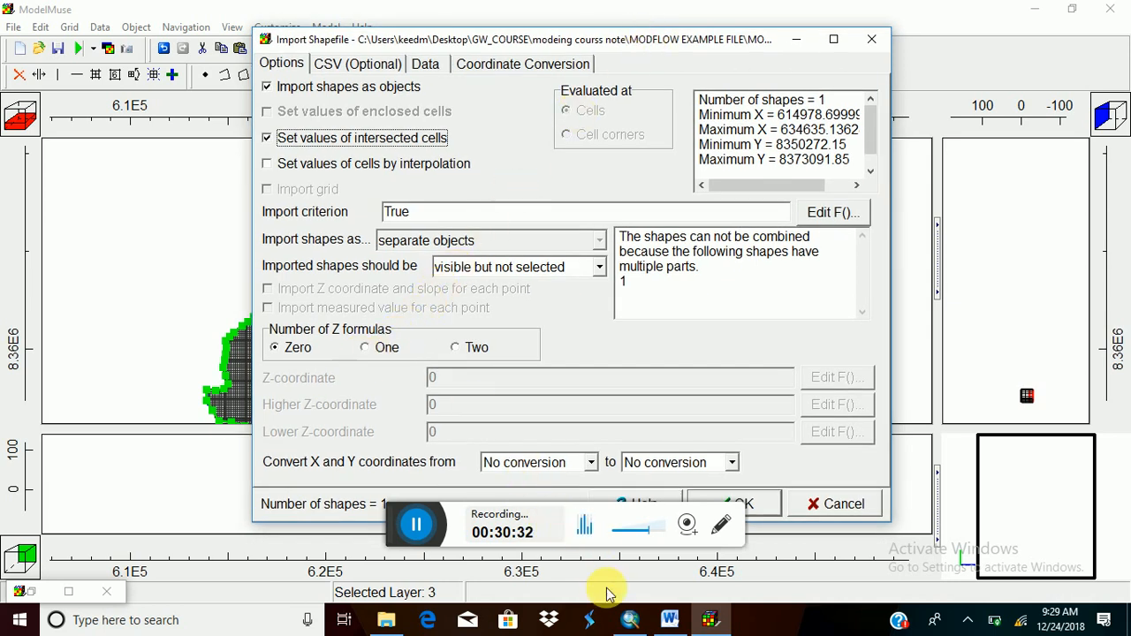
Switch to ArcMap, examine the river layer's attribute table including its Z_FORMULA field, then close the table and return to ModelMuse.
click(629, 618)
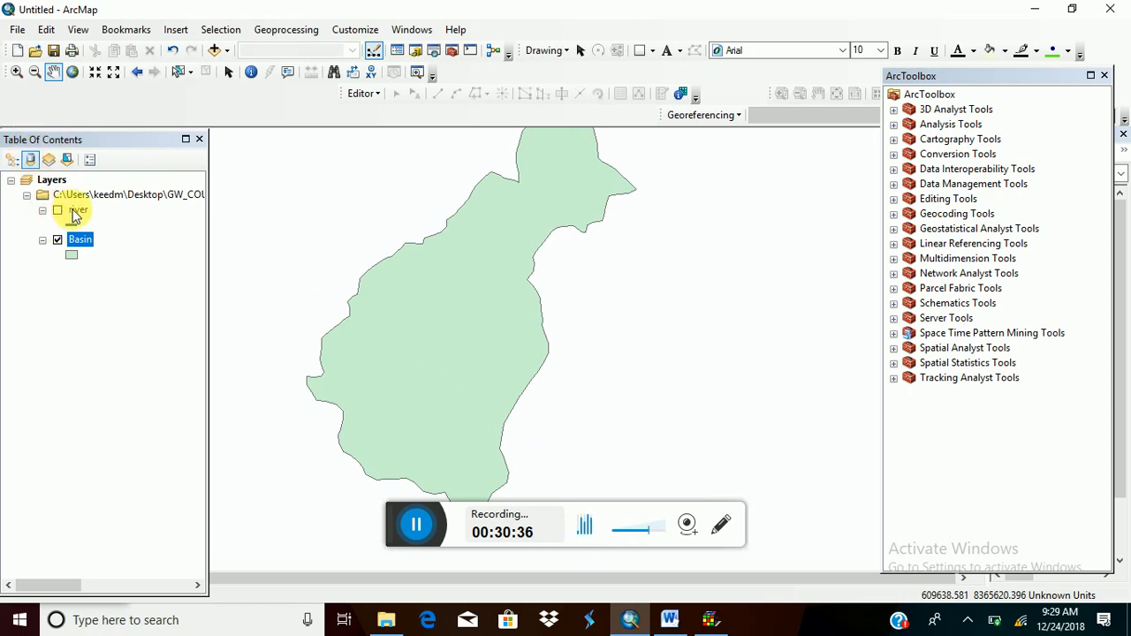
click(76, 212)
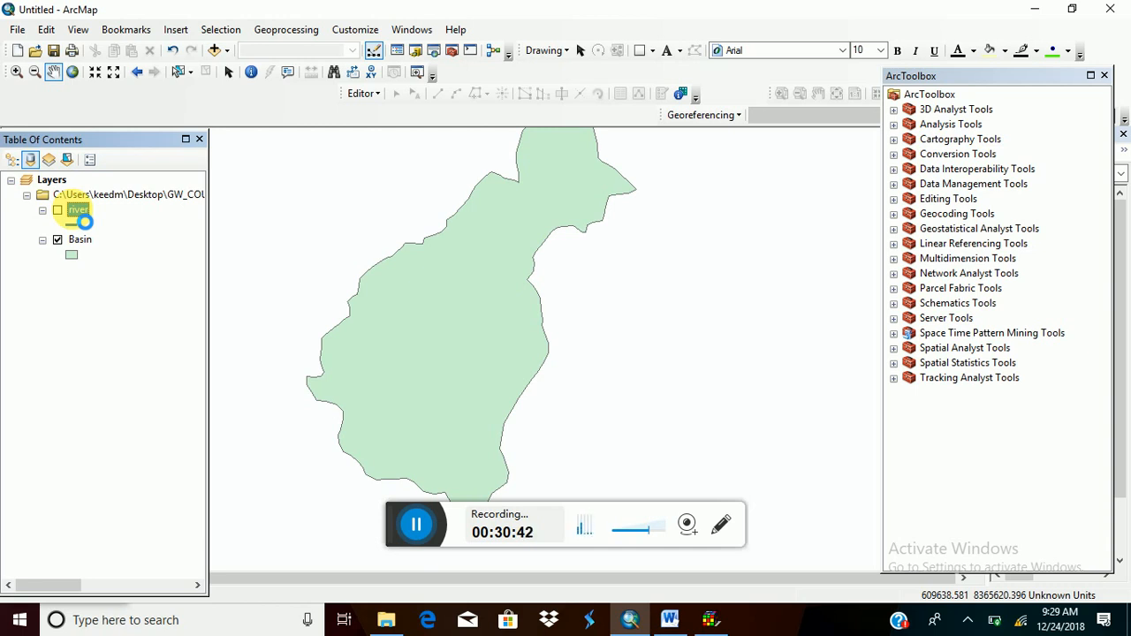
right_click(74, 213)
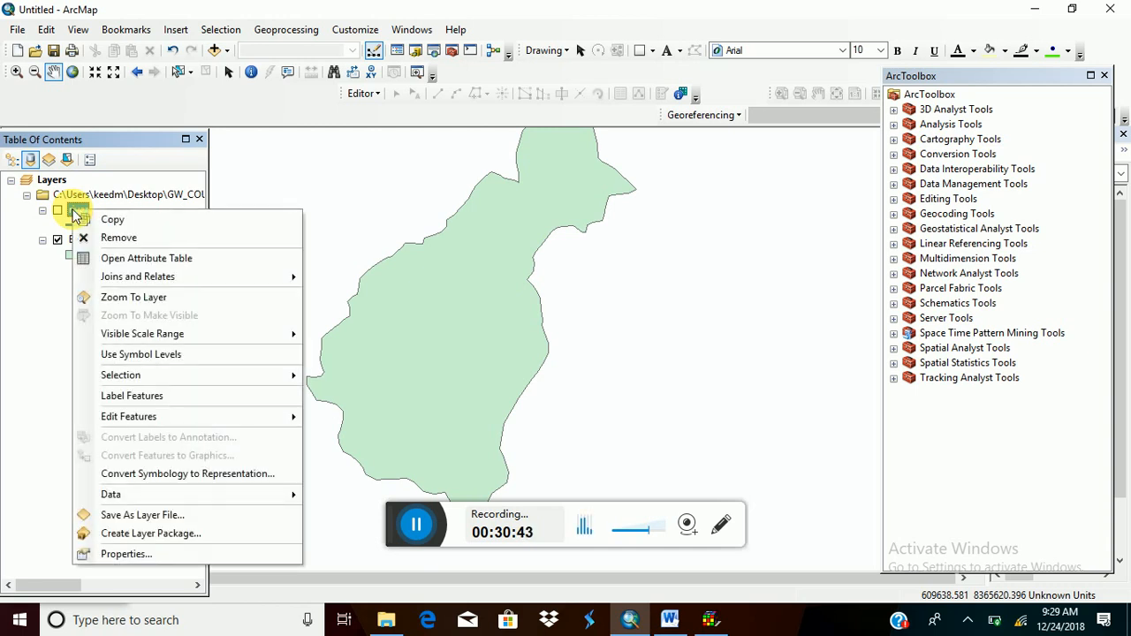
click(149, 258)
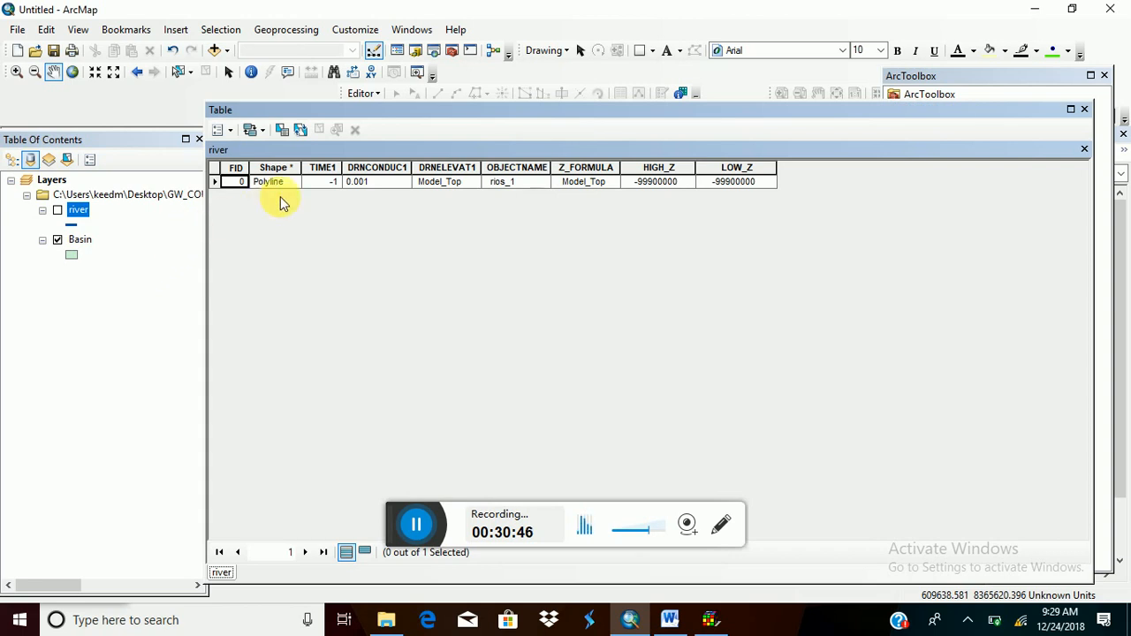
click(604, 169)
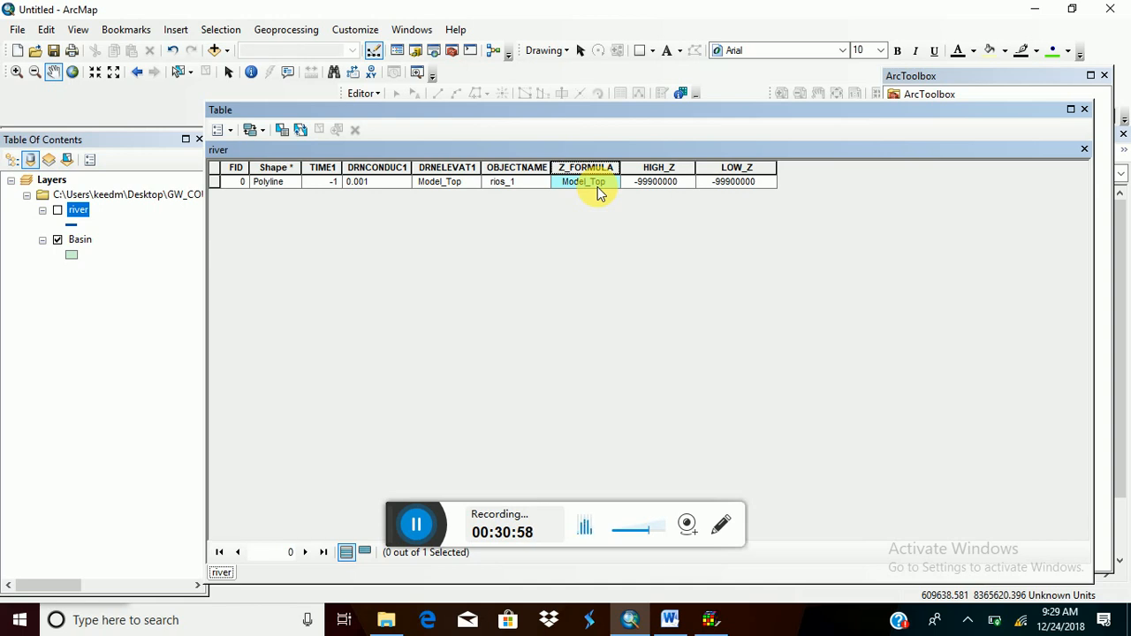
click(1085, 156)
click(1034, 8)
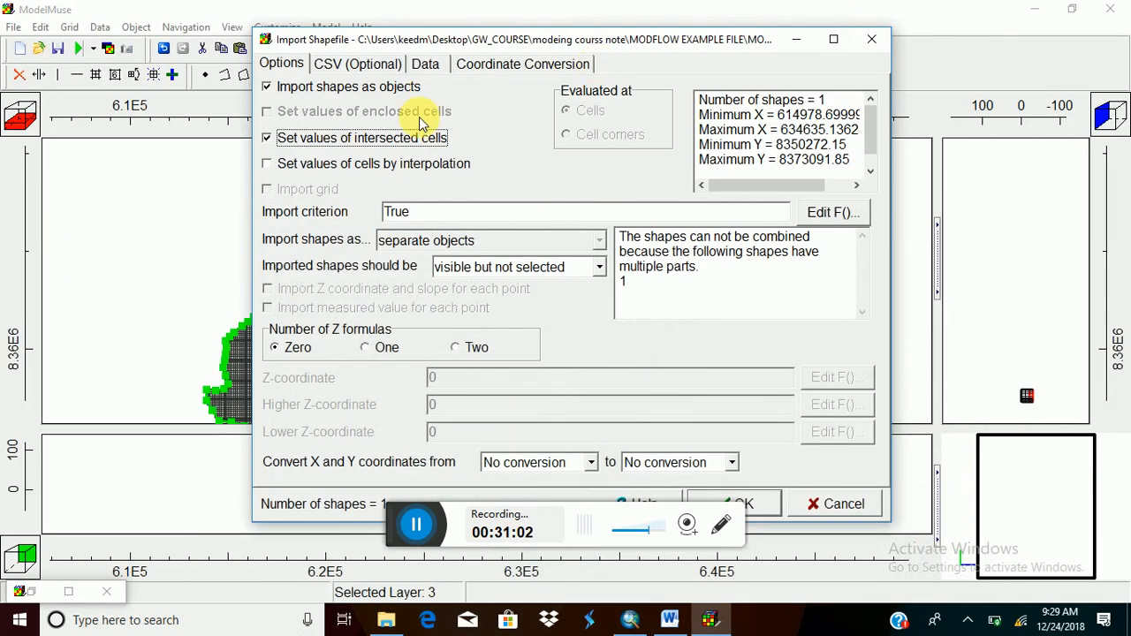
Give the imported river shapes one Z formula with Model_Top as the Z-coordinate and run the import.
click(366, 349)
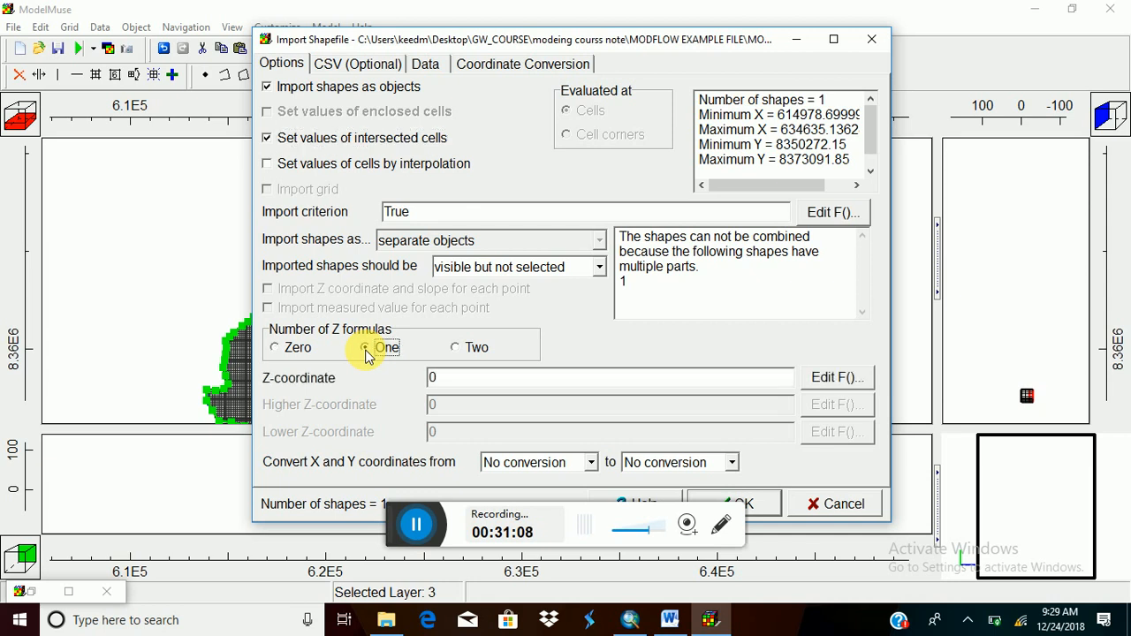
click(830, 381)
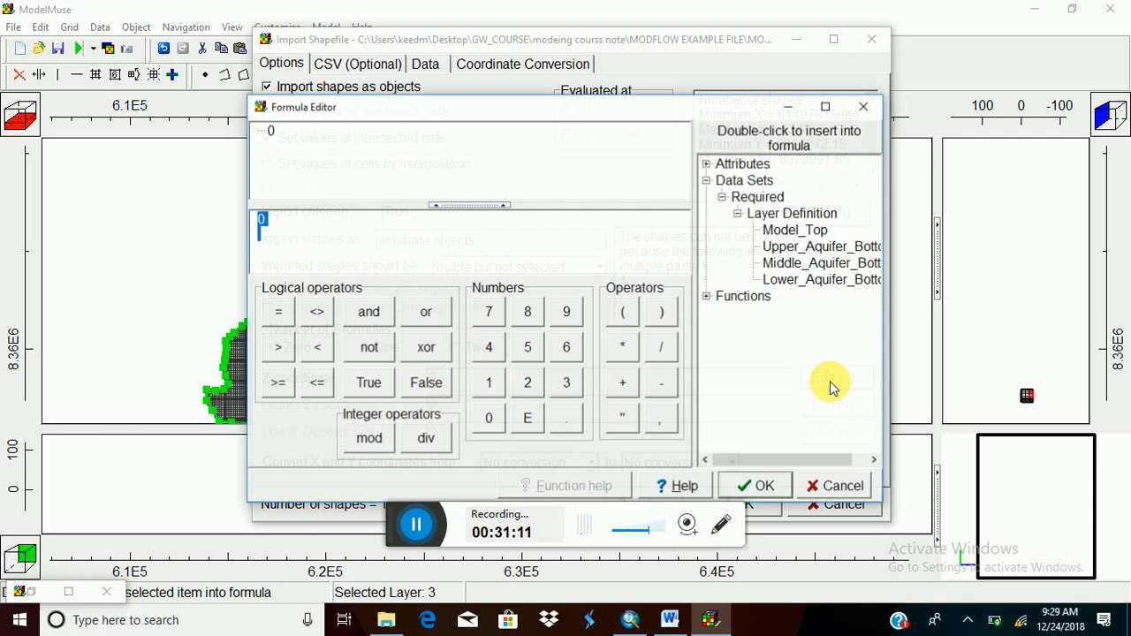
double_click(772, 232)
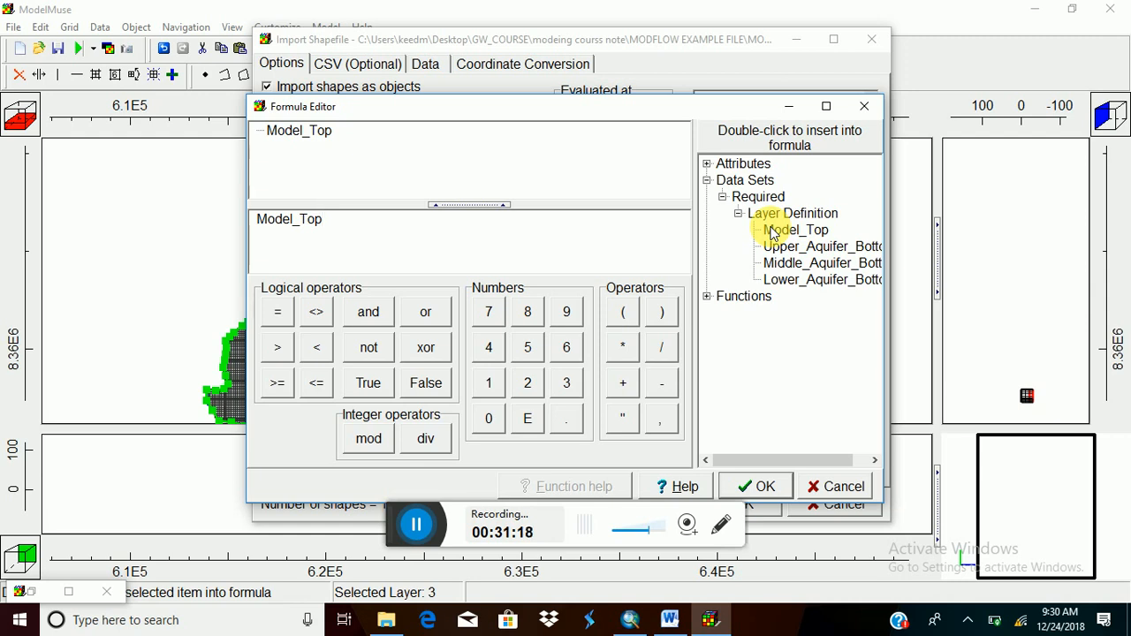
click(767, 488)
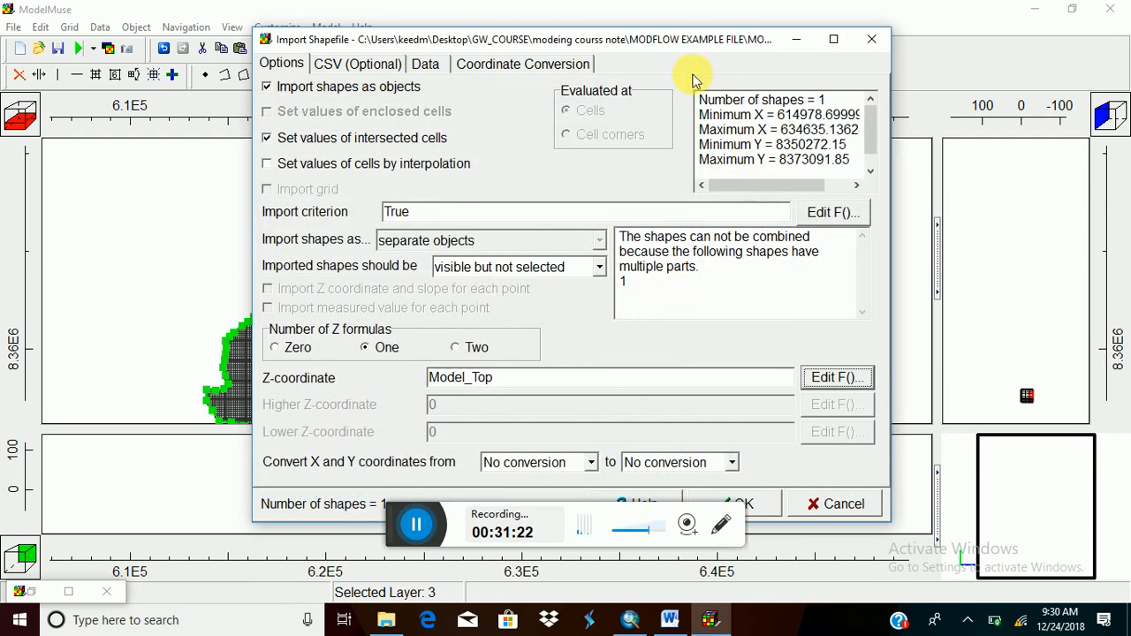
double_click(745, 38)
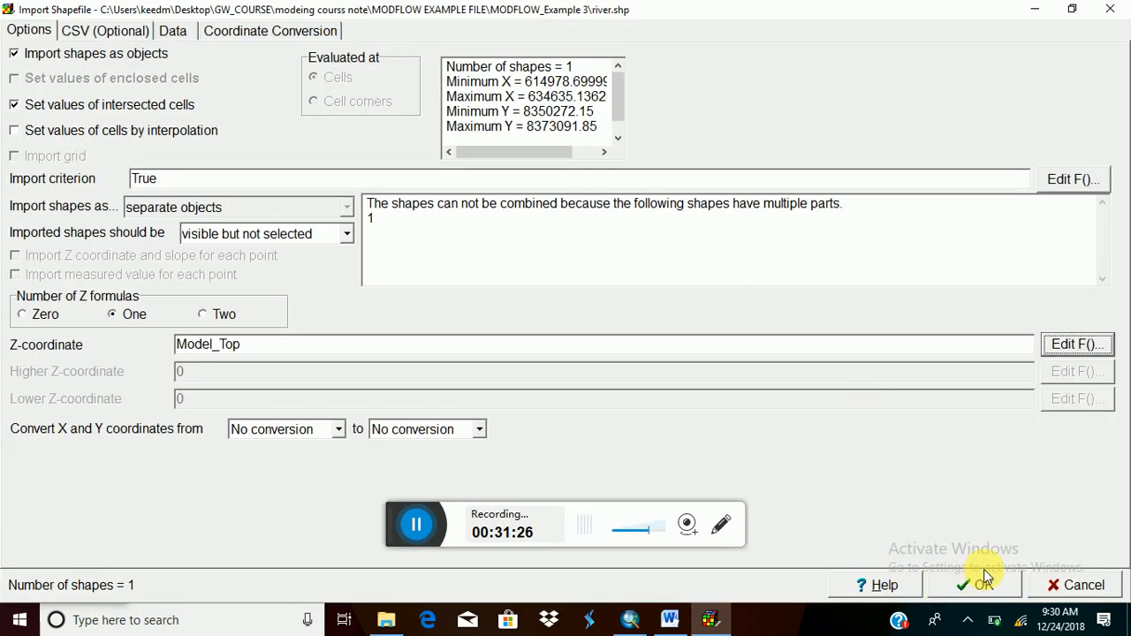
click(981, 586)
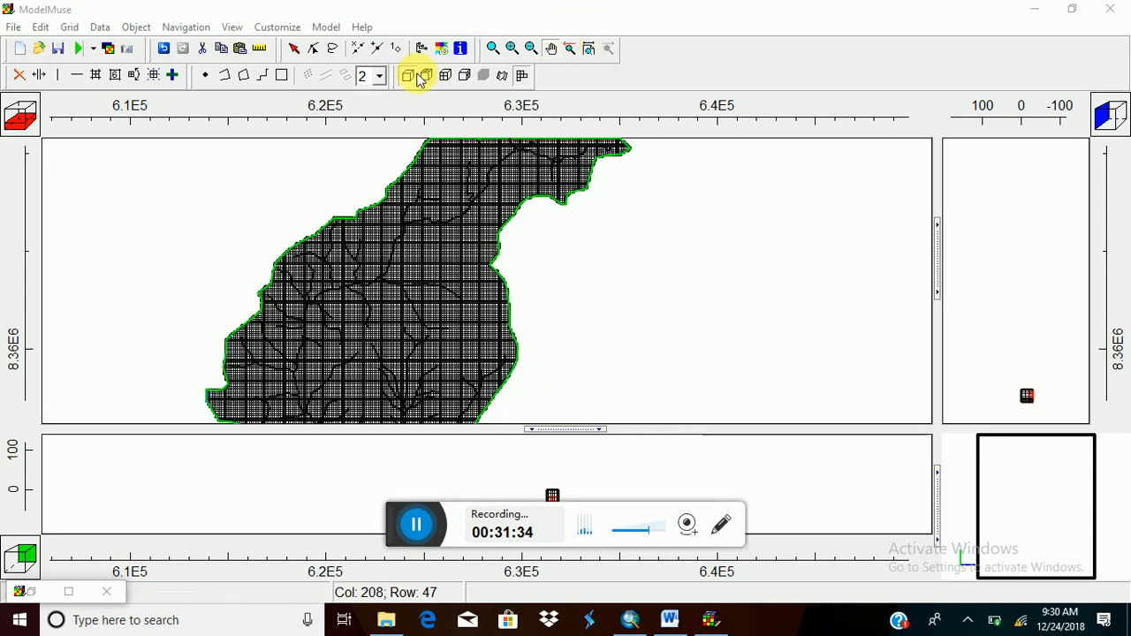
Colour the object line of river_1 blue in its object properties and enlarge the top view pane of the model.
click(295, 48)
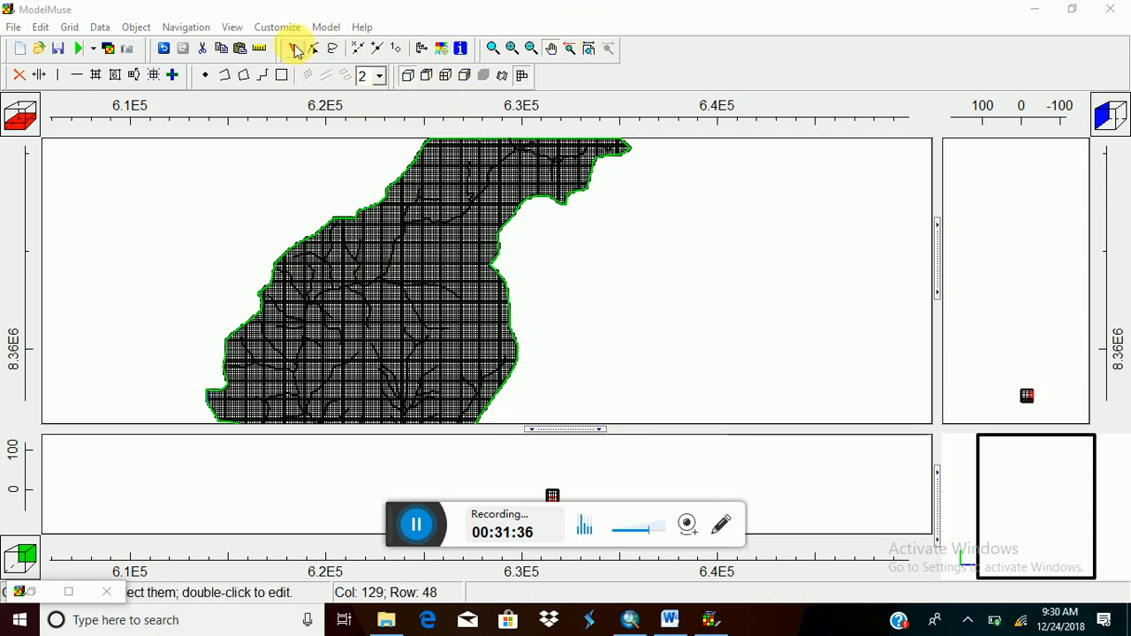
double_click(371, 284)
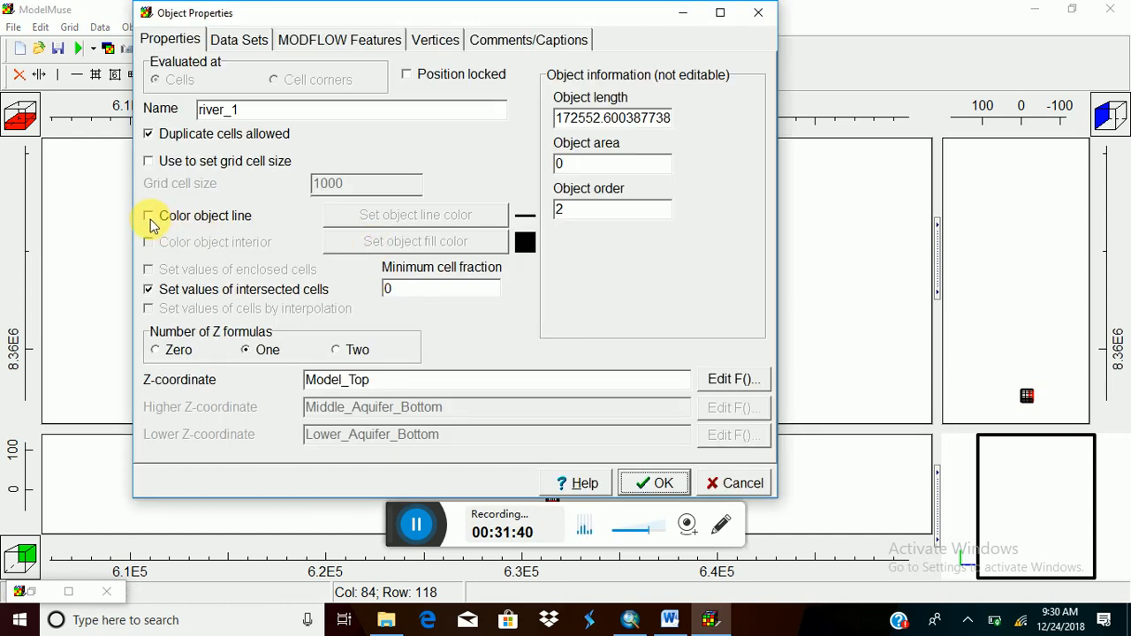
click(152, 216)
click(576, 225)
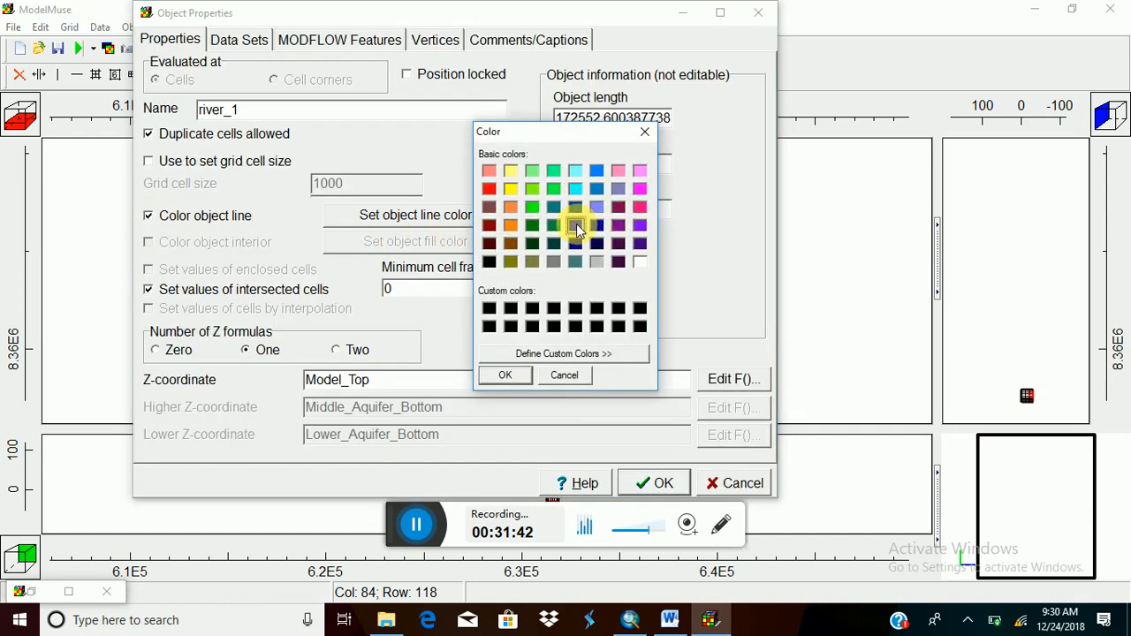
click(512, 374)
click(663, 488)
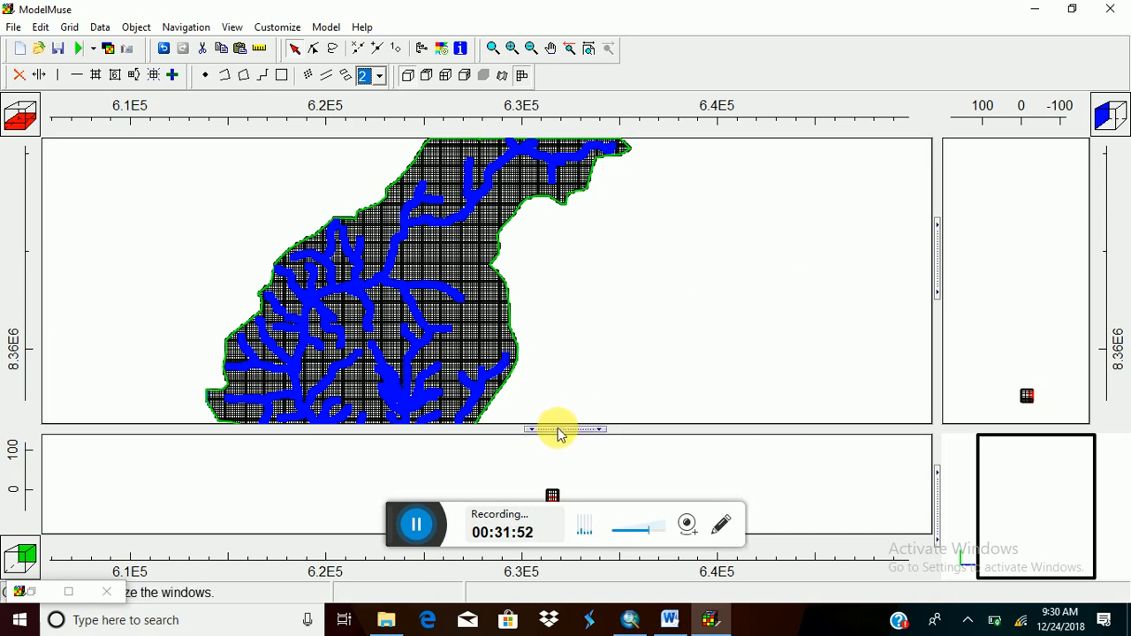
drag(560, 434, 560, 475)
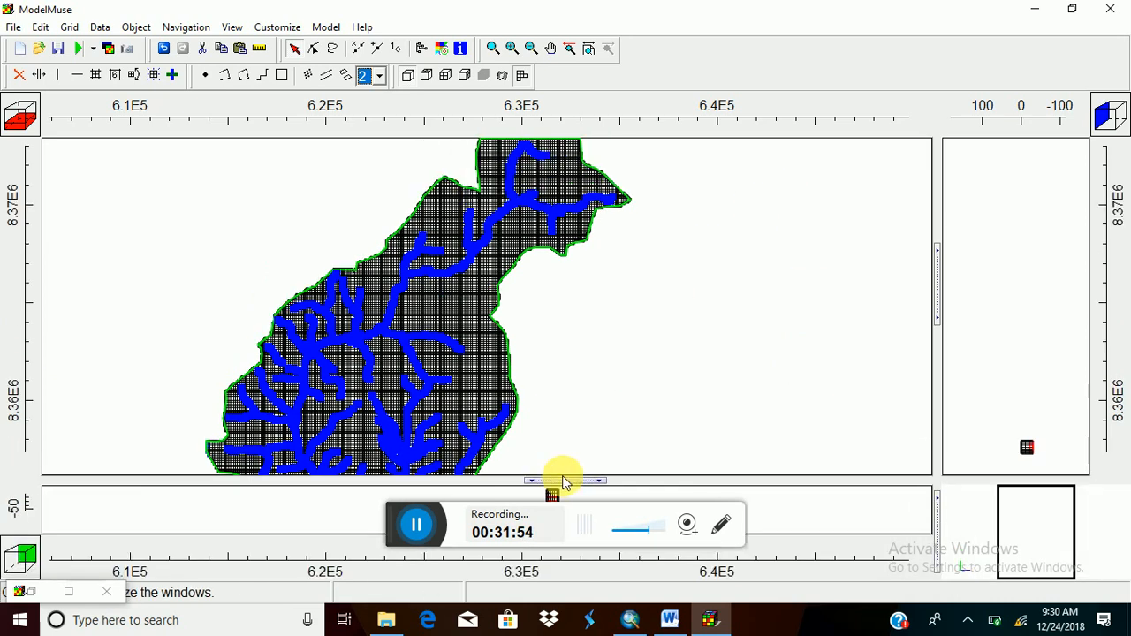
click(589, 49)
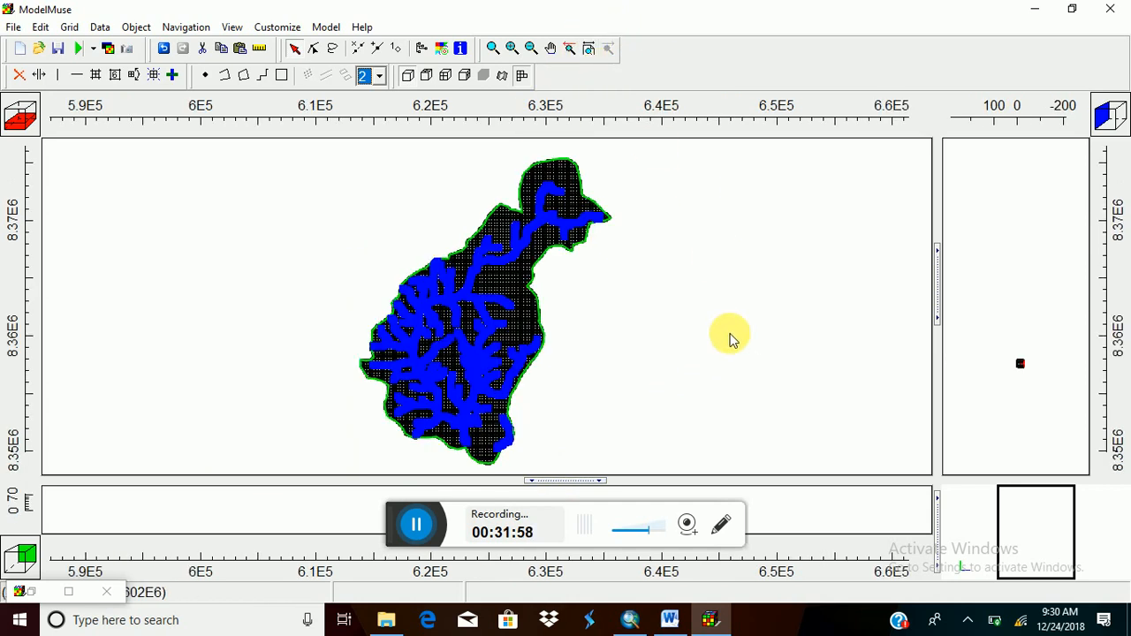
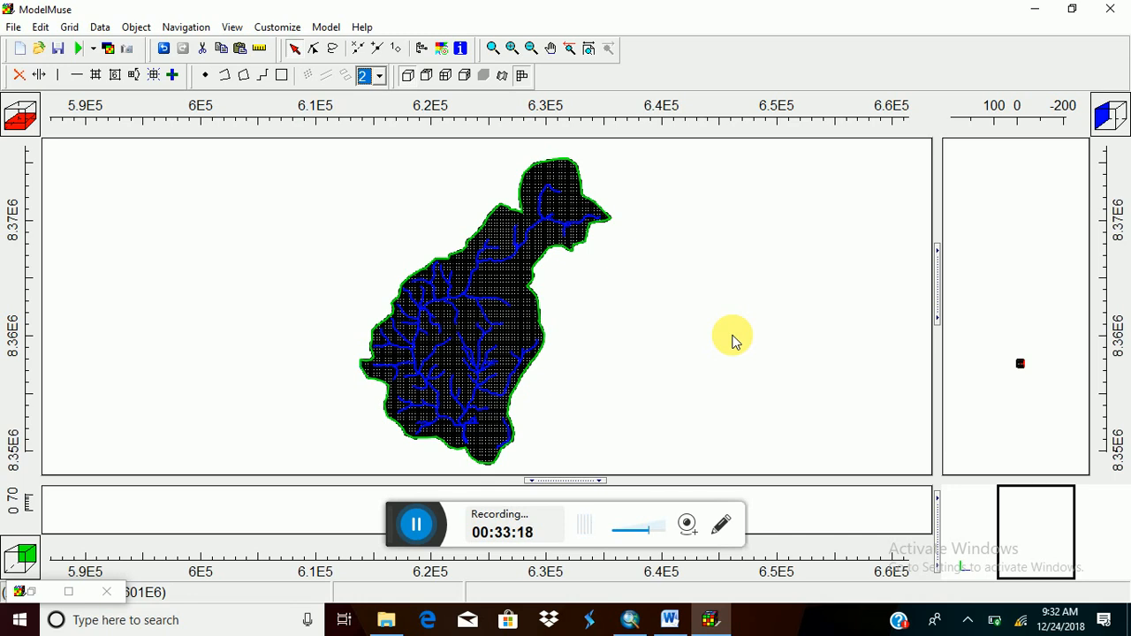
Activate the RCH: Recharge package among the MODFLOW specified-flux boundary conditions, with Top active cell as its recharge location option.
click(329, 27)
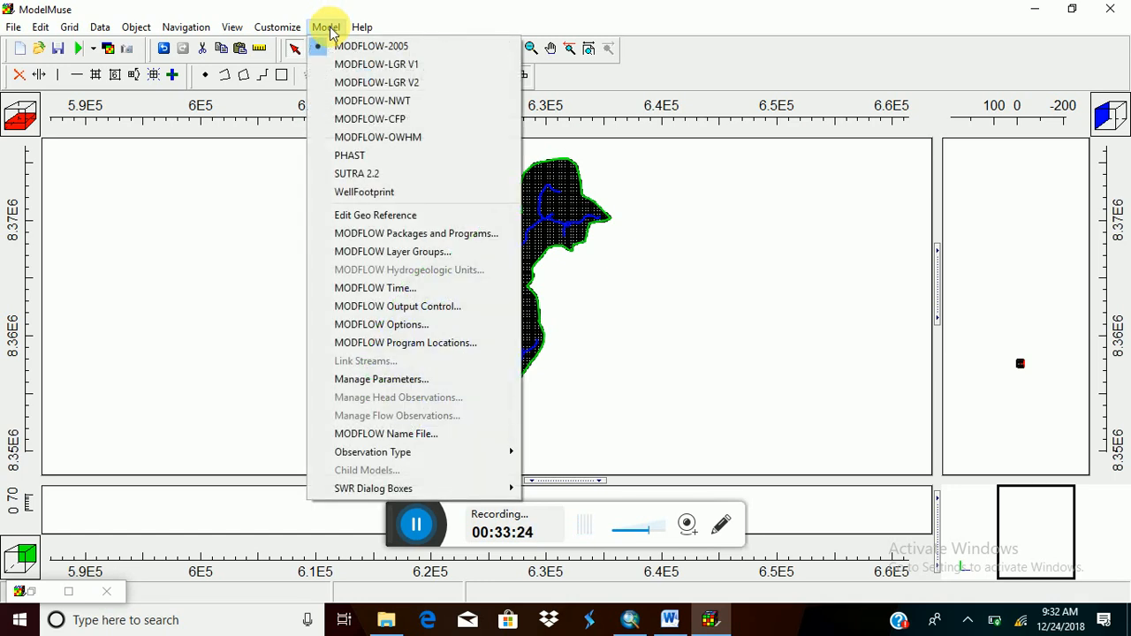
click(375, 235)
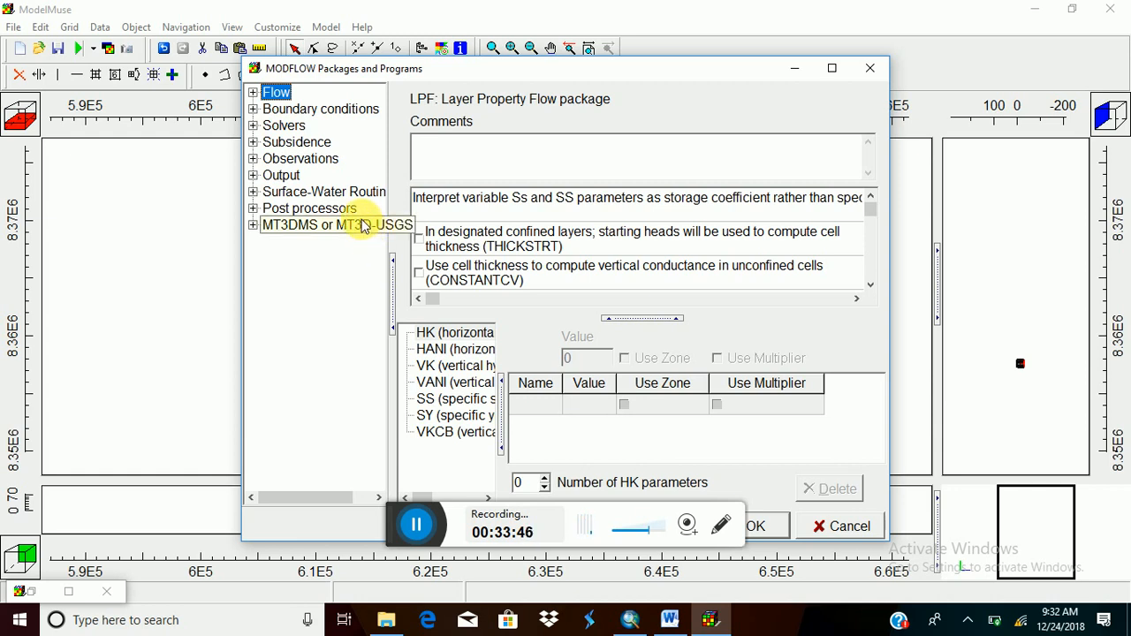
click(253, 110)
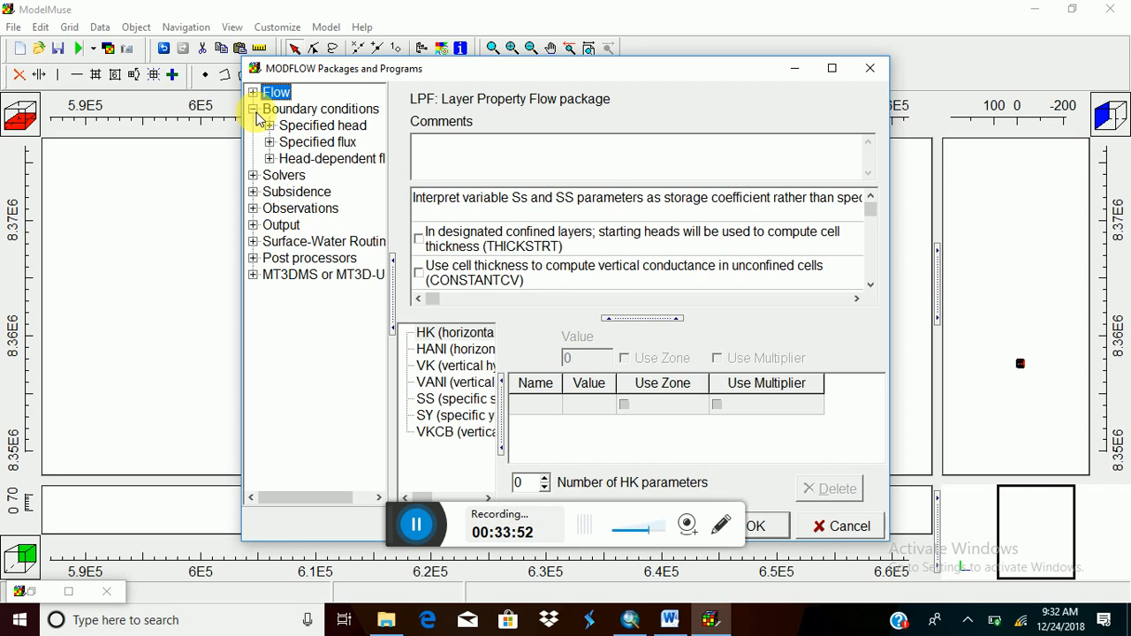
click(270, 142)
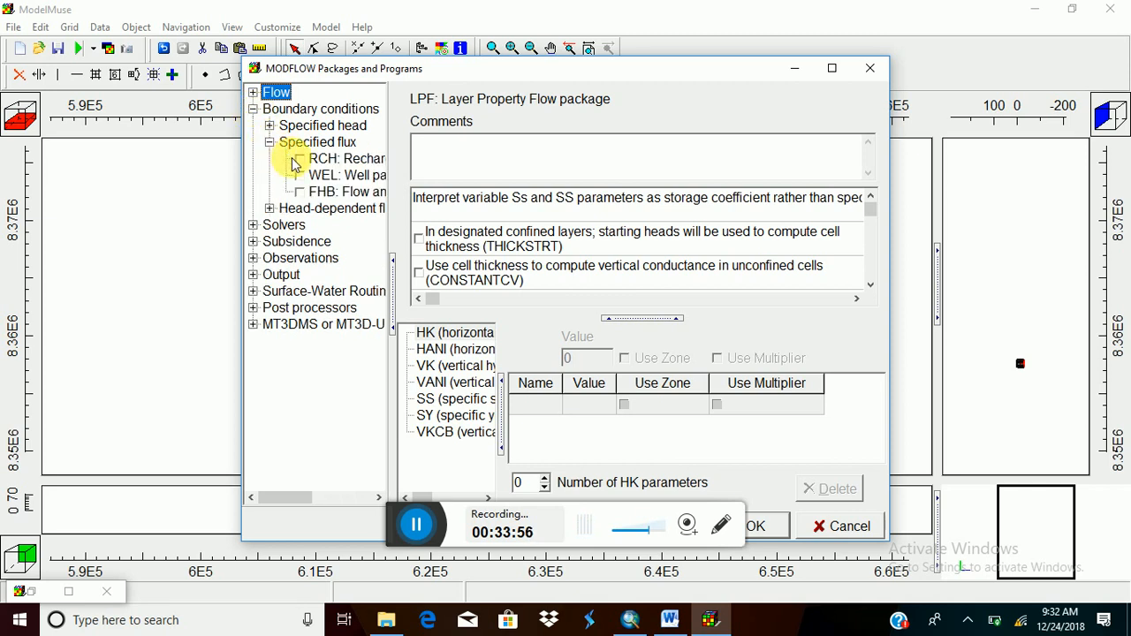
click(301, 163)
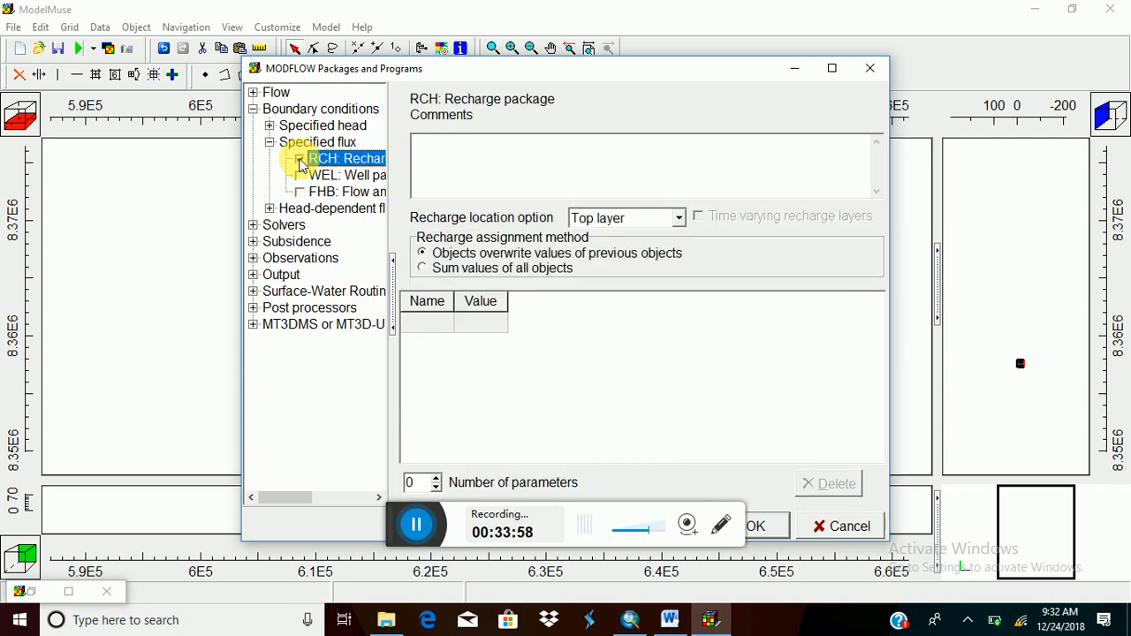
click(300, 160)
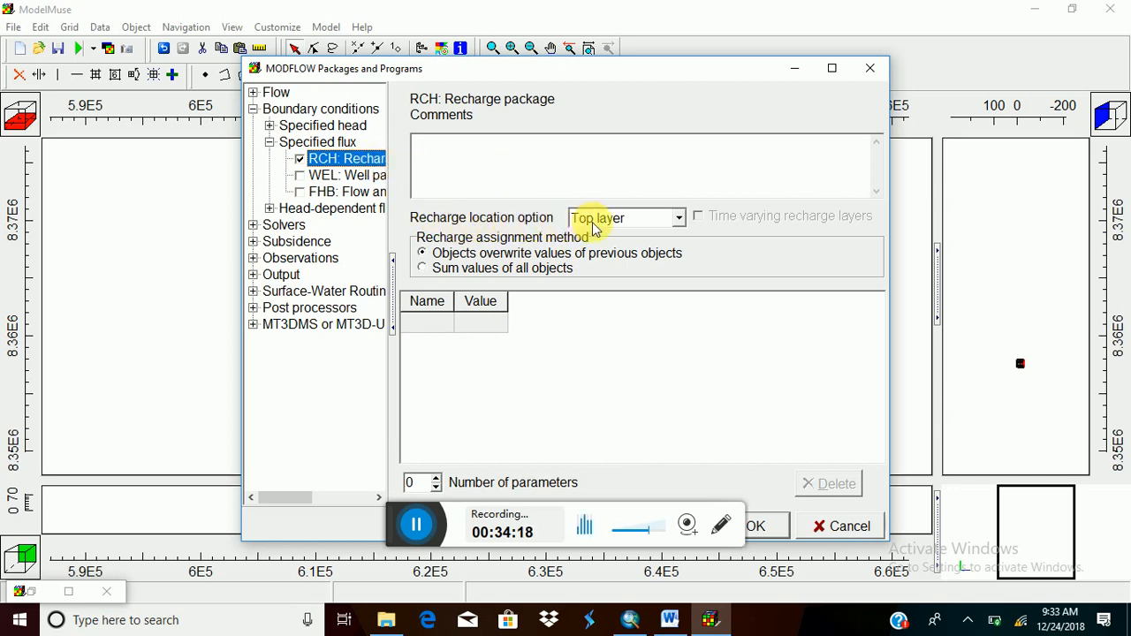
click(679, 225)
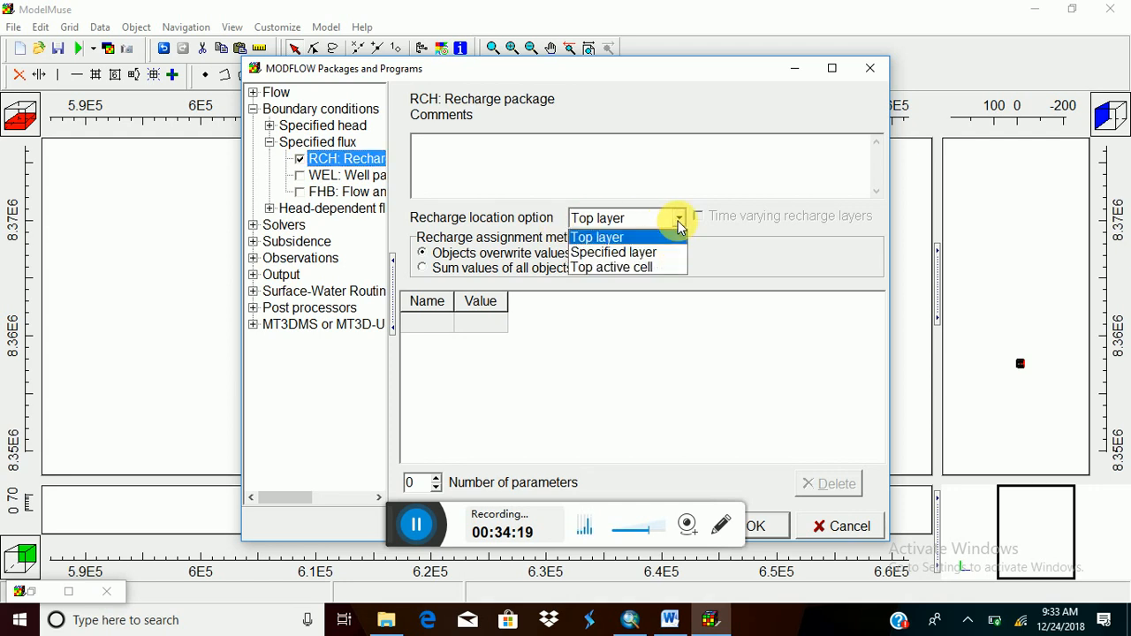
click(655, 266)
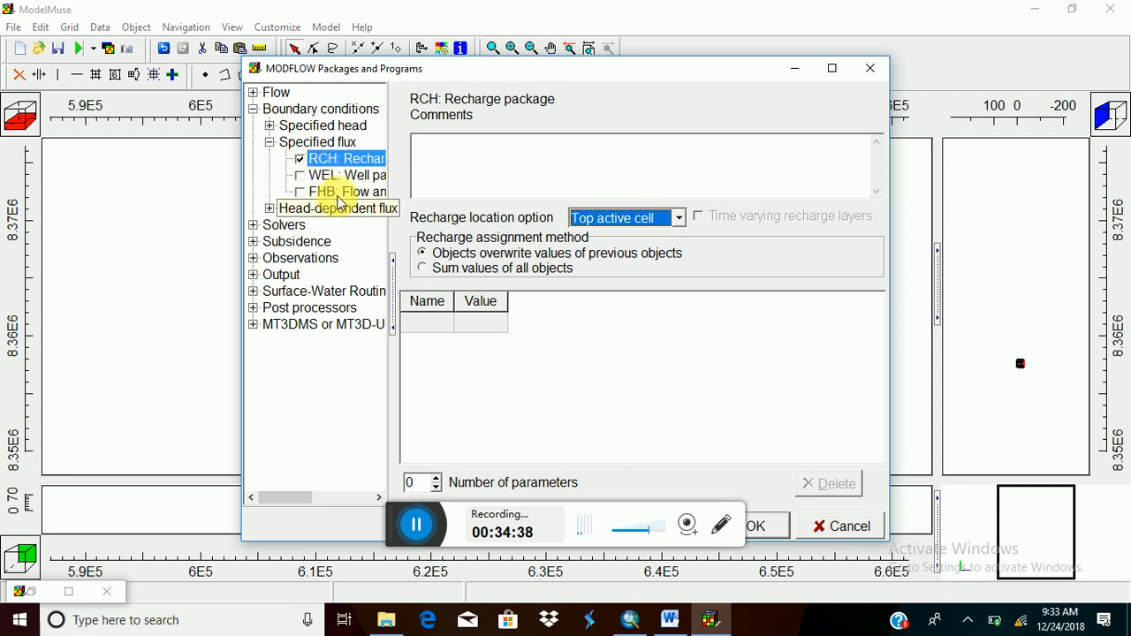
Activate the DRN: Drain and EVT: Evapotranspiration packages among the head-dependent flux boundary conditions and accept the package selection.
click(269, 208)
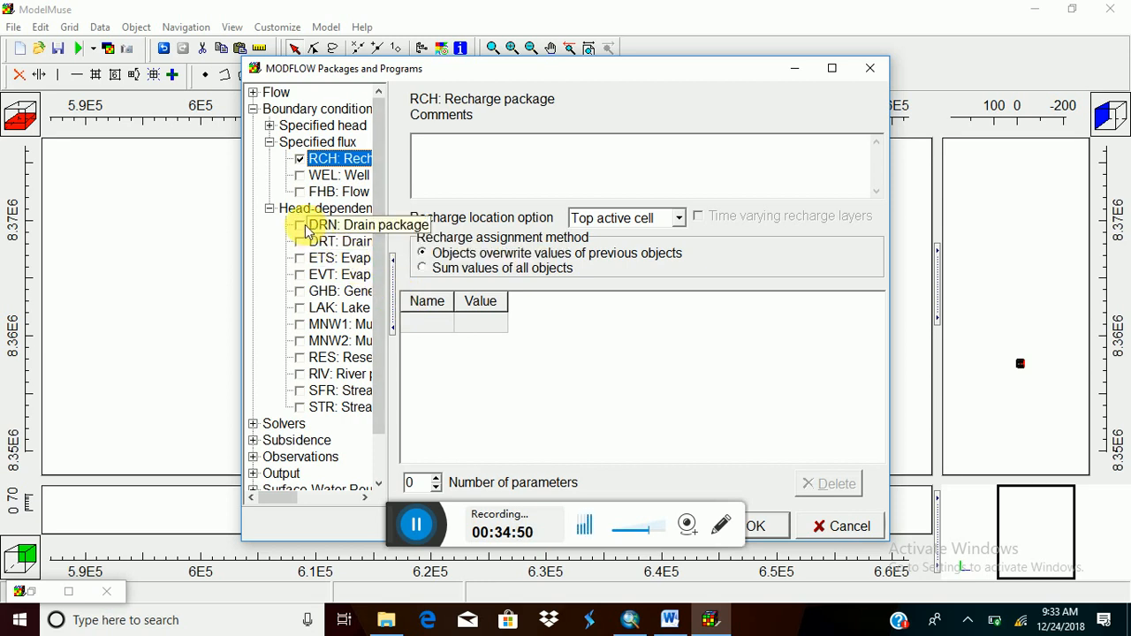
click(302, 226)
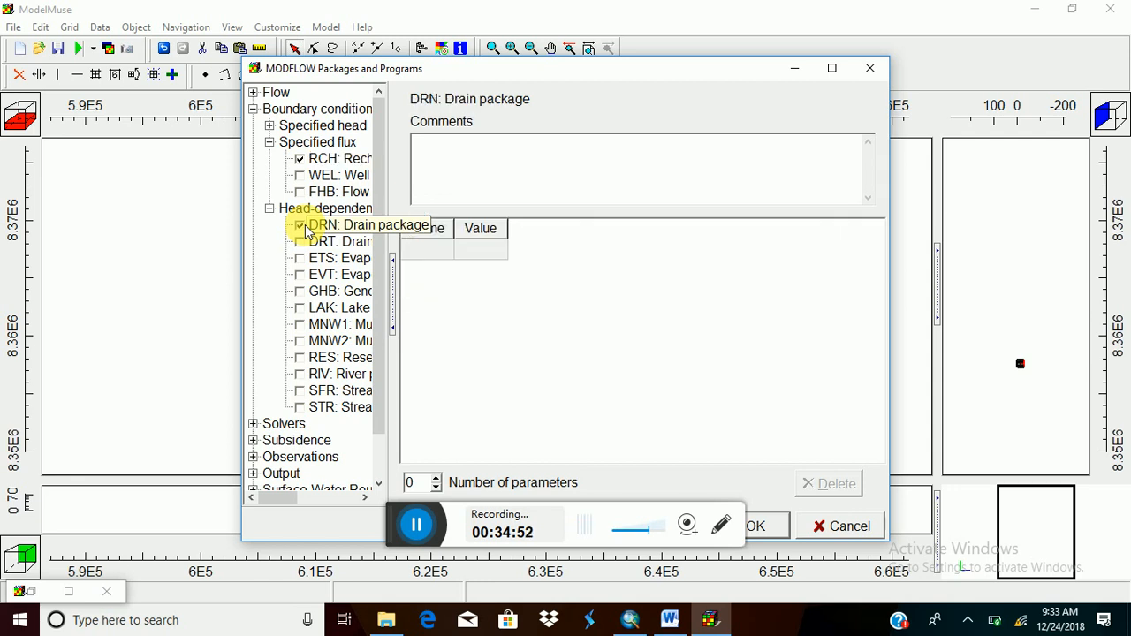
click(303, 281)
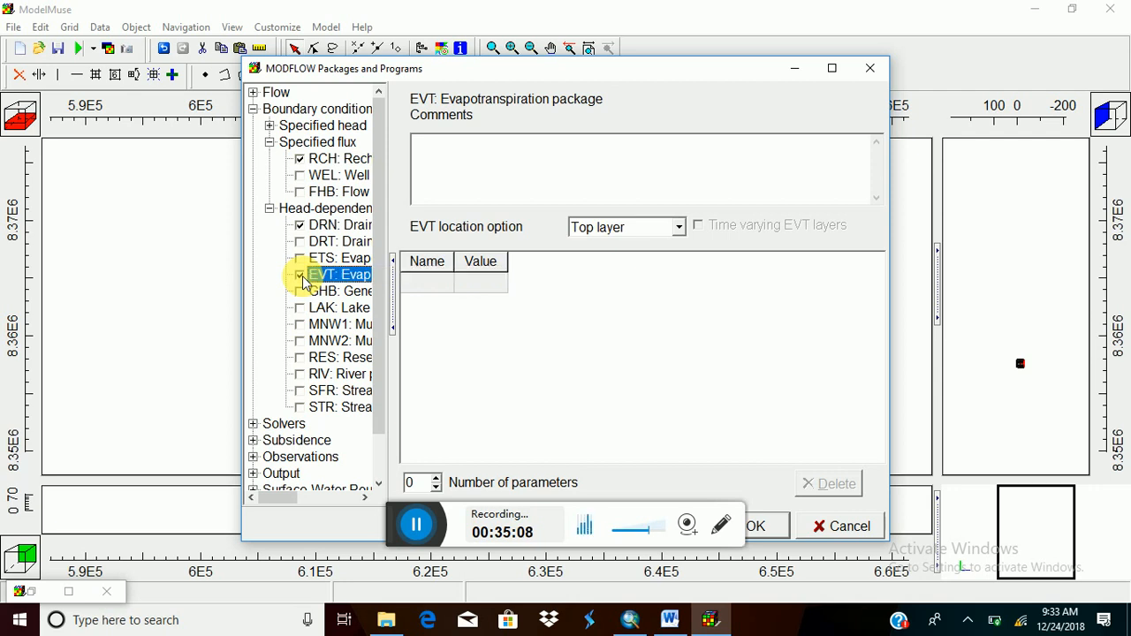
click(301, 276)
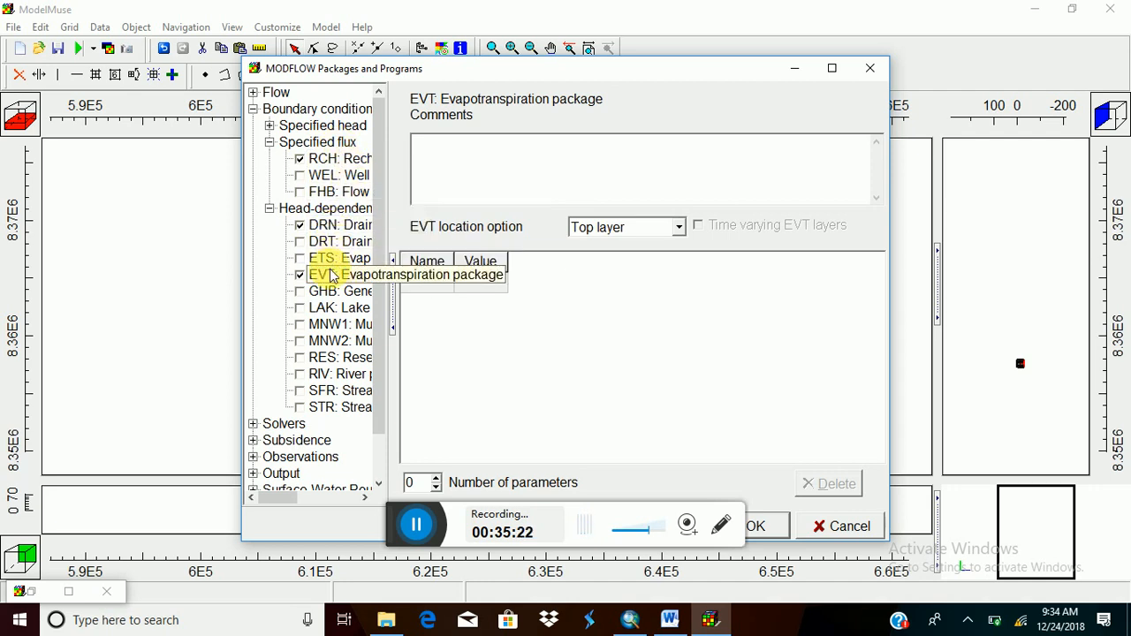
drag(745, 75, 900, 25)
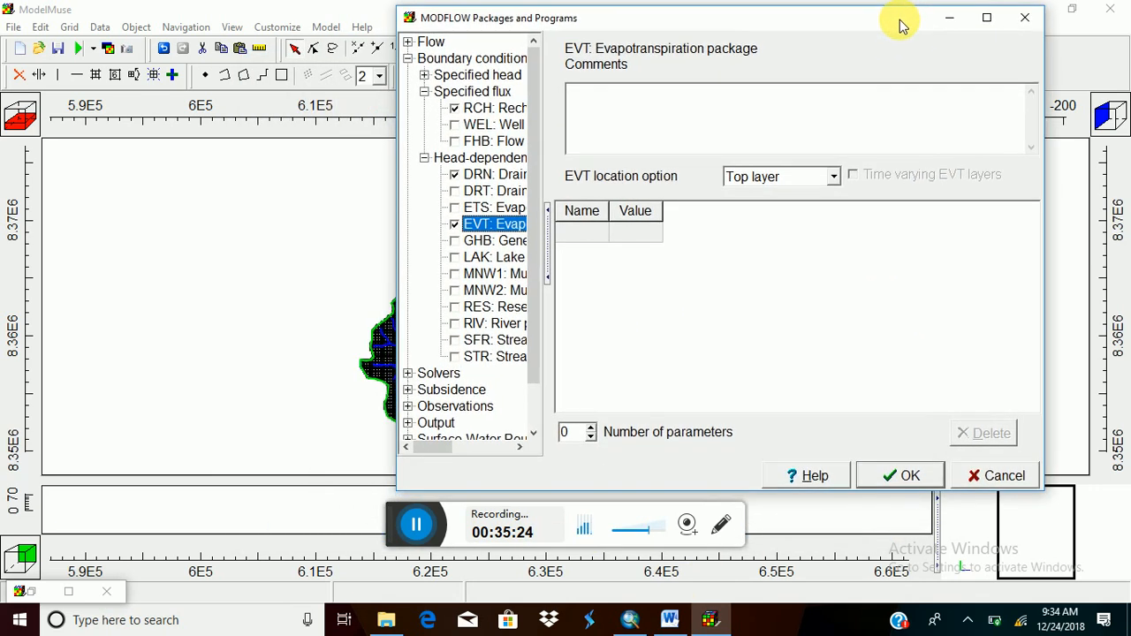
click(911, 477)
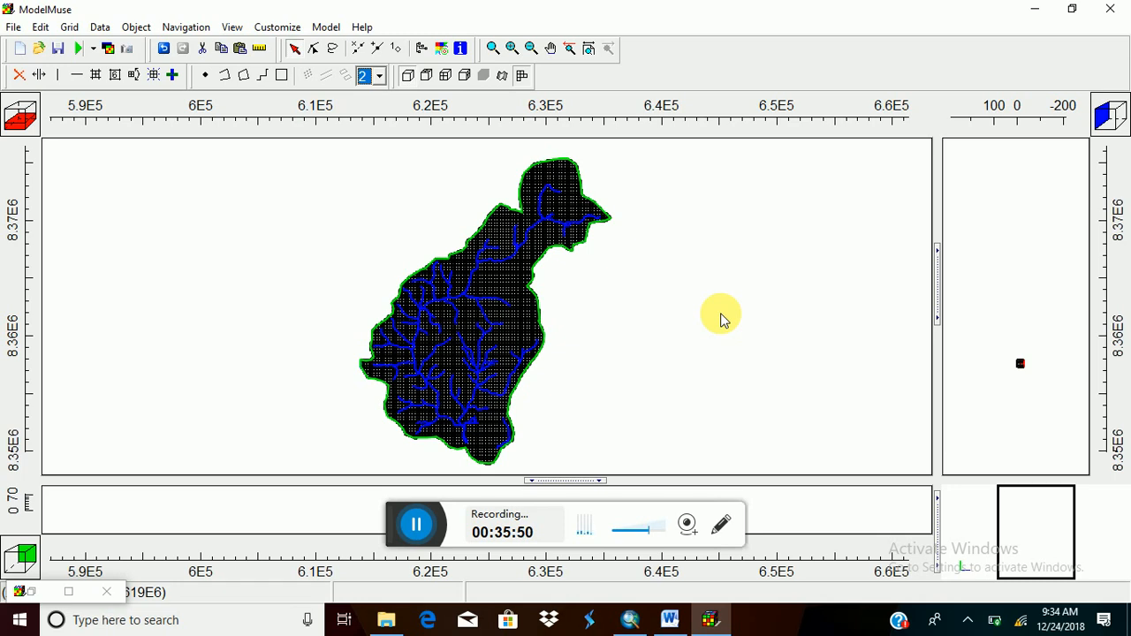
Switch to ArcMap, examine the DRNCONDUC1 and DRNELEVAT1 fields in the river layer's attribute table, and return to ModelMuse.
click(629, 619)
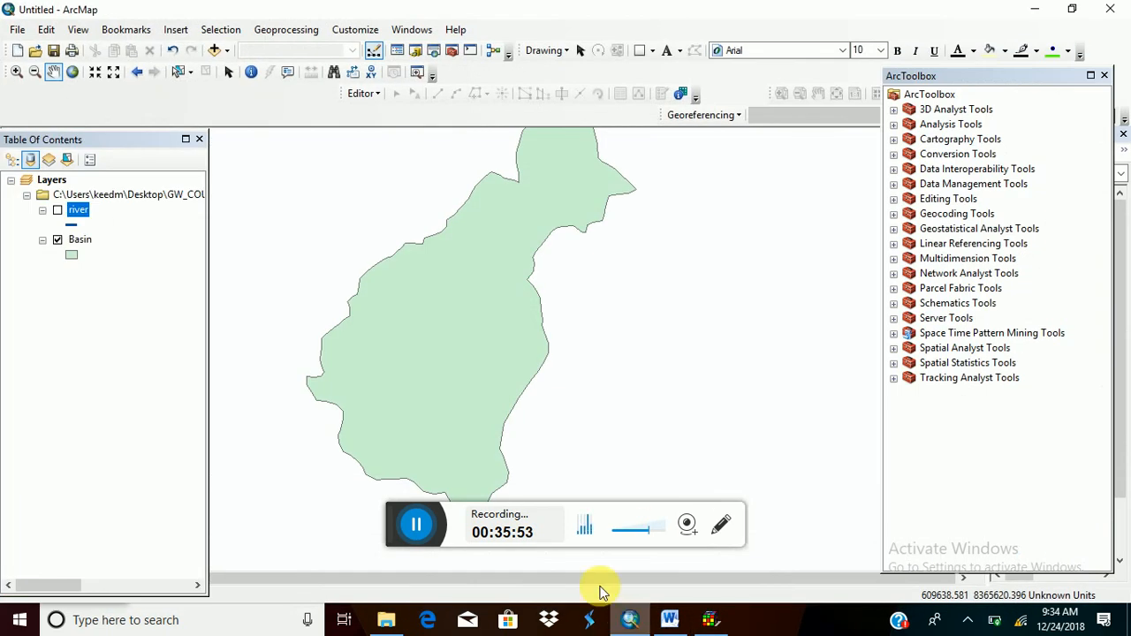
click(80, 213)
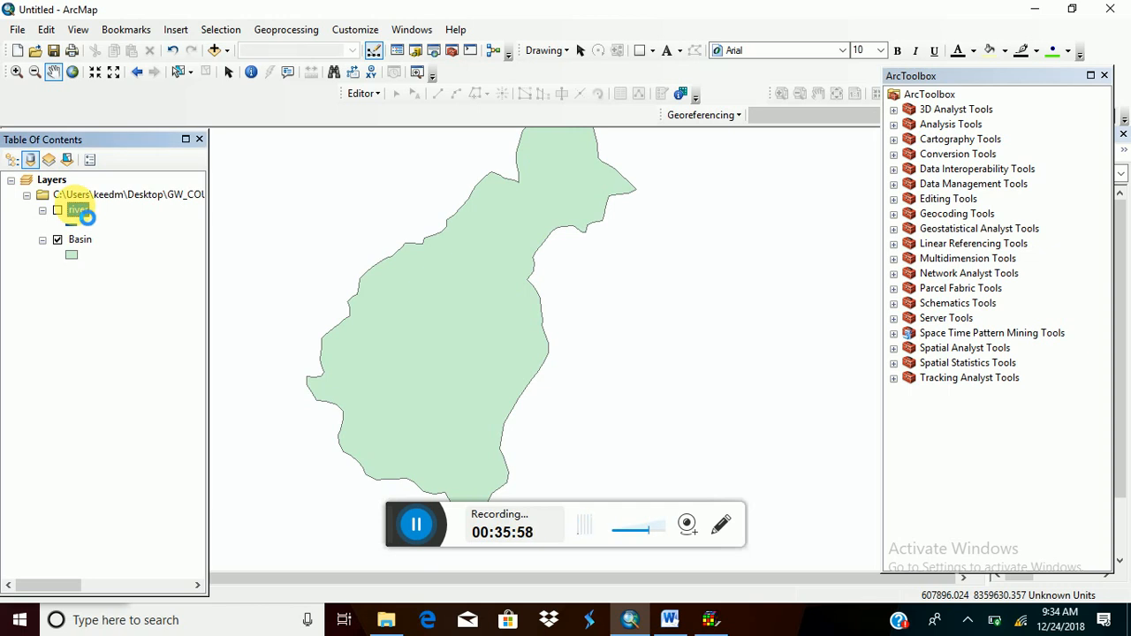
right_click(80, 211)
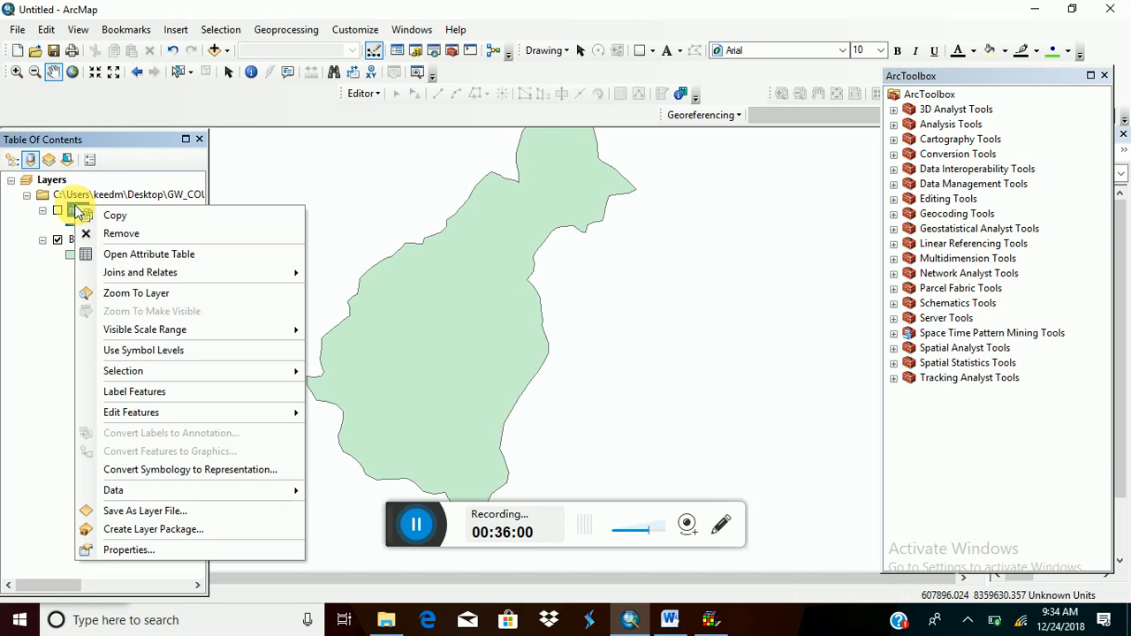
click(121, 254)
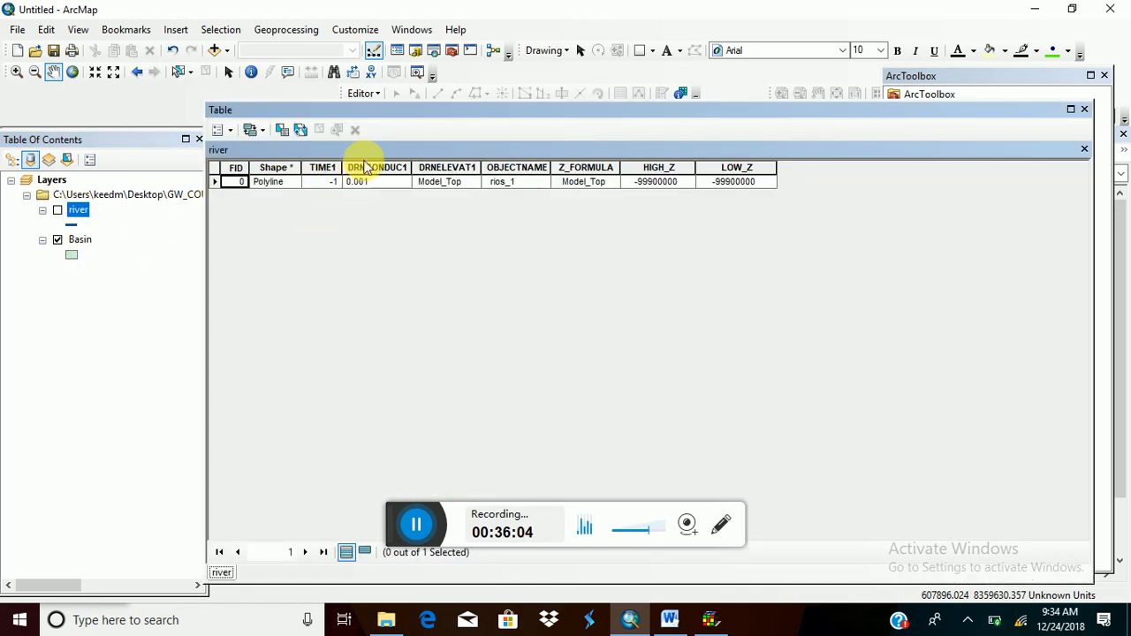
click(367, 168)
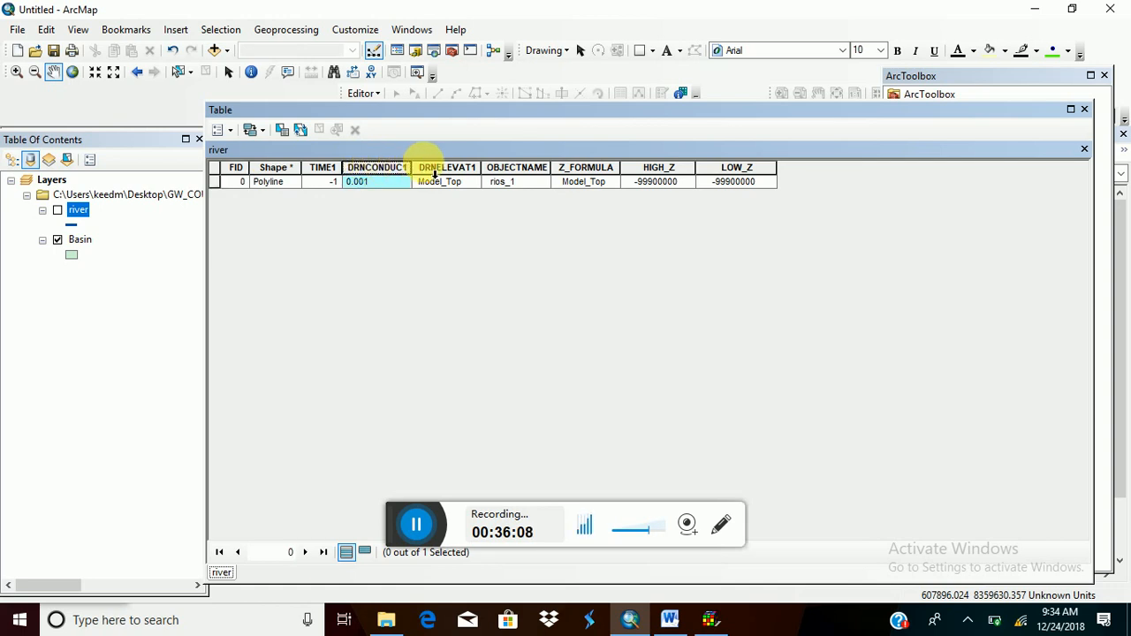
click(436, 168)
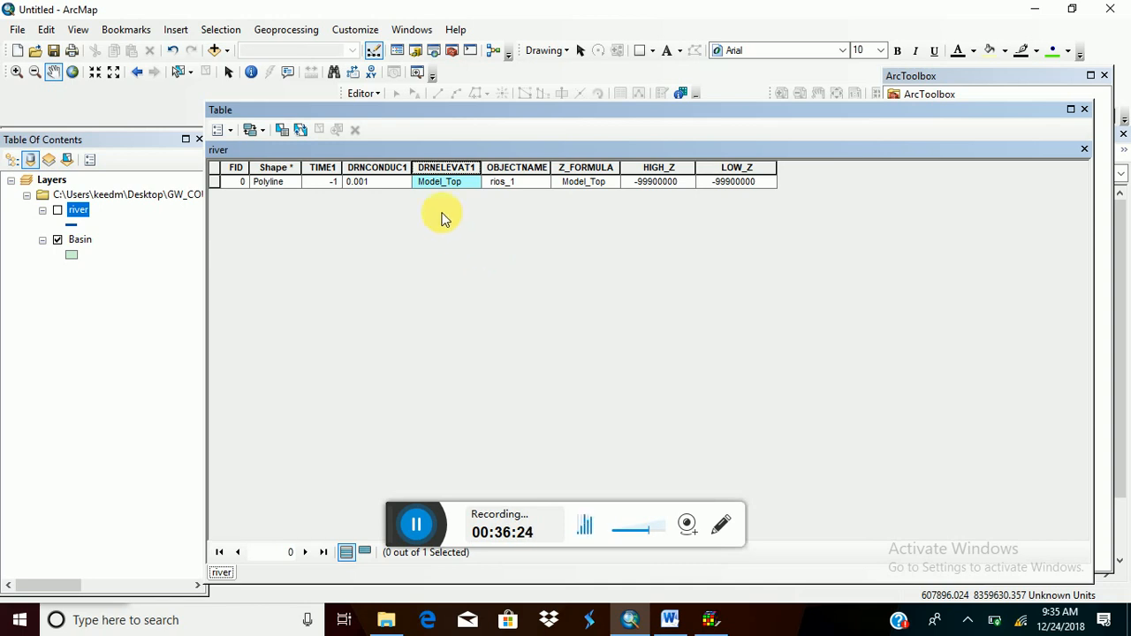
click(378, 184)
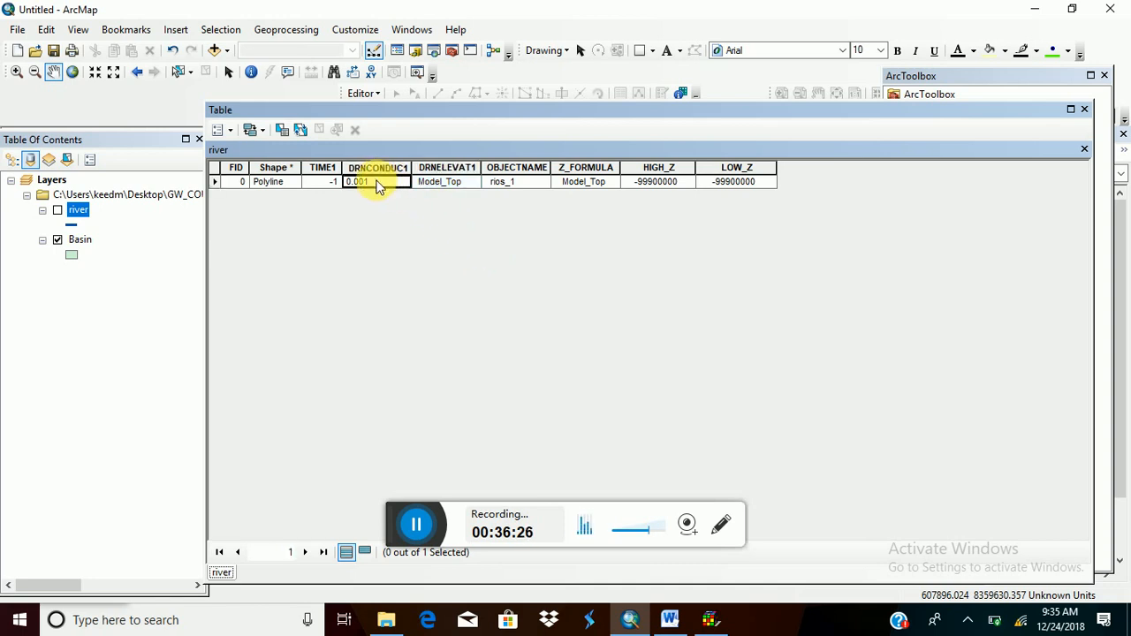
click(473, 183)
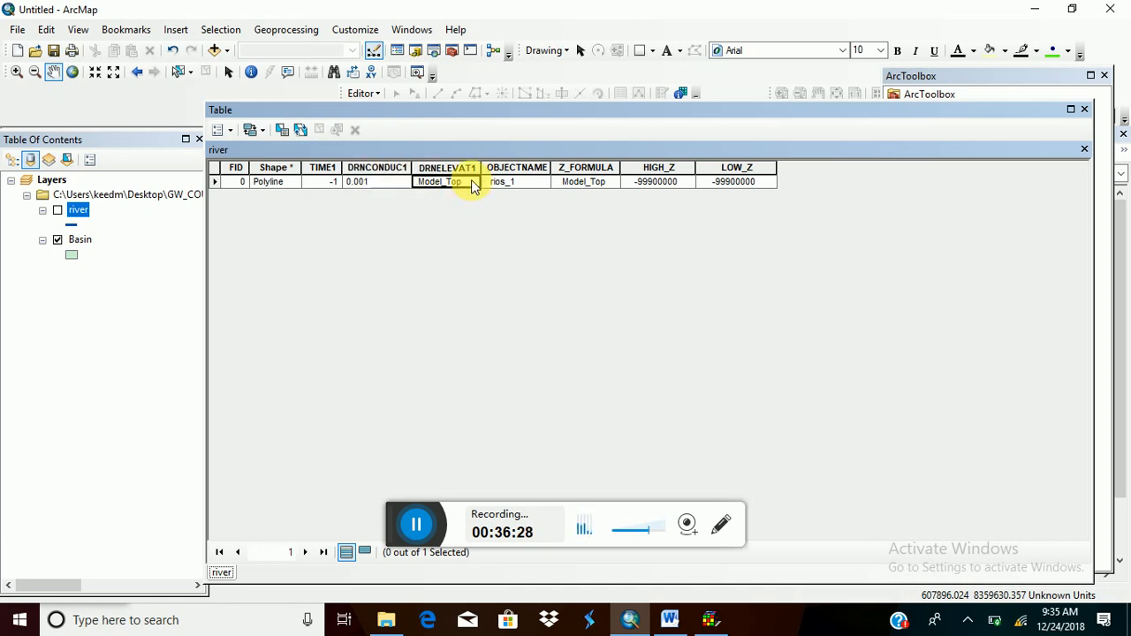
click(709, 620)
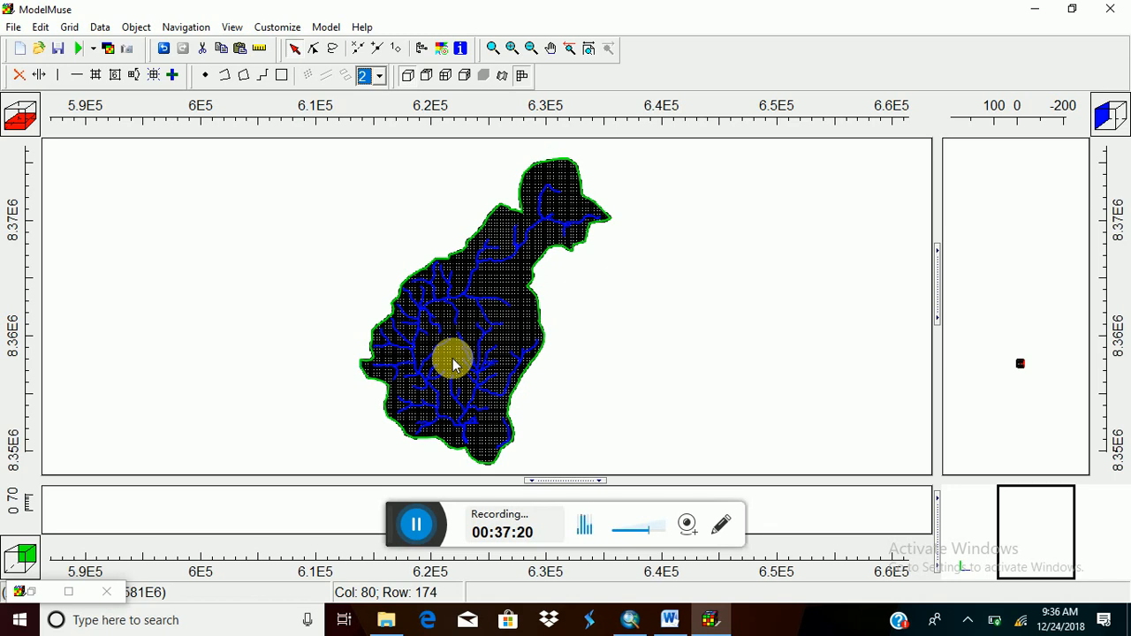
Enable the DRN: Drain package in the MODFLOW features of river_1 and add one time row for its elevation.
double_click(465, 293)
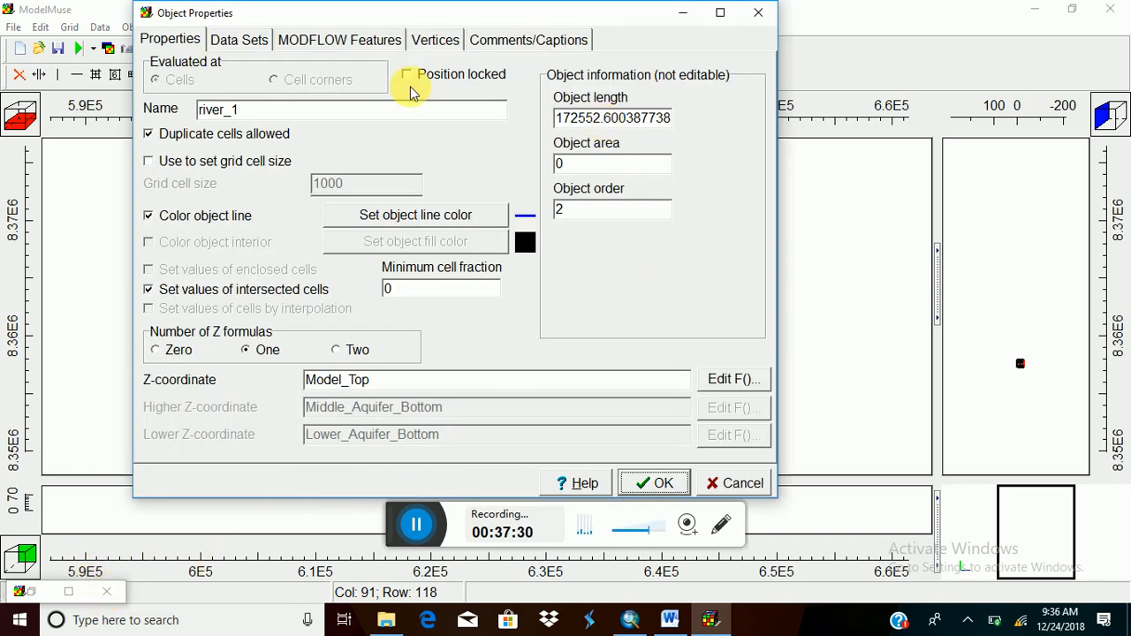
click(766, 13)
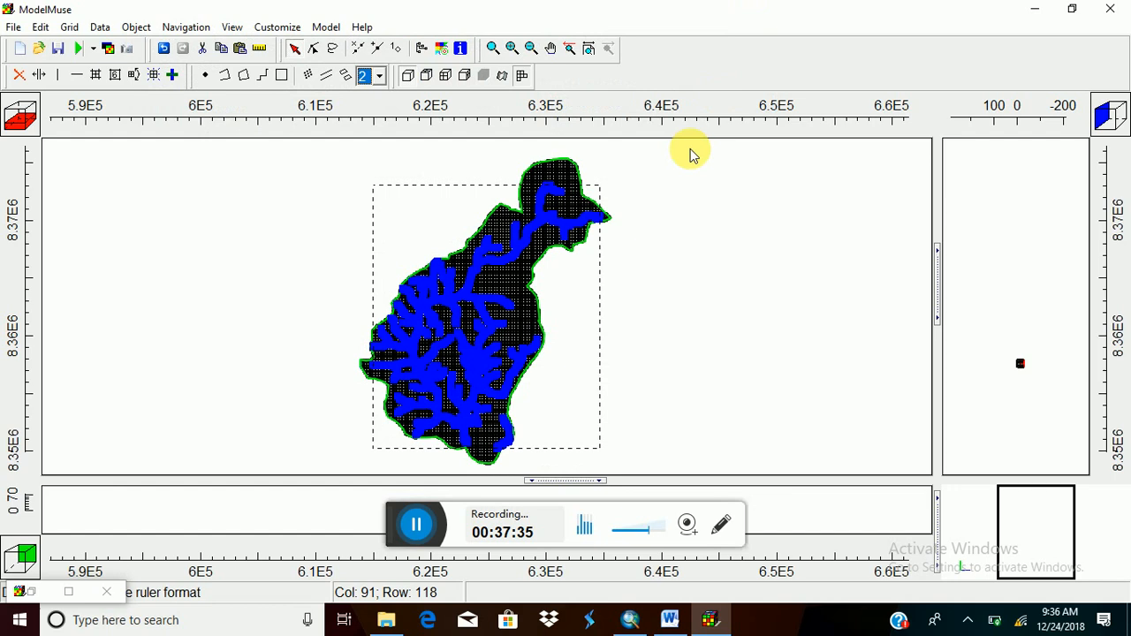
double_click(456, 294)
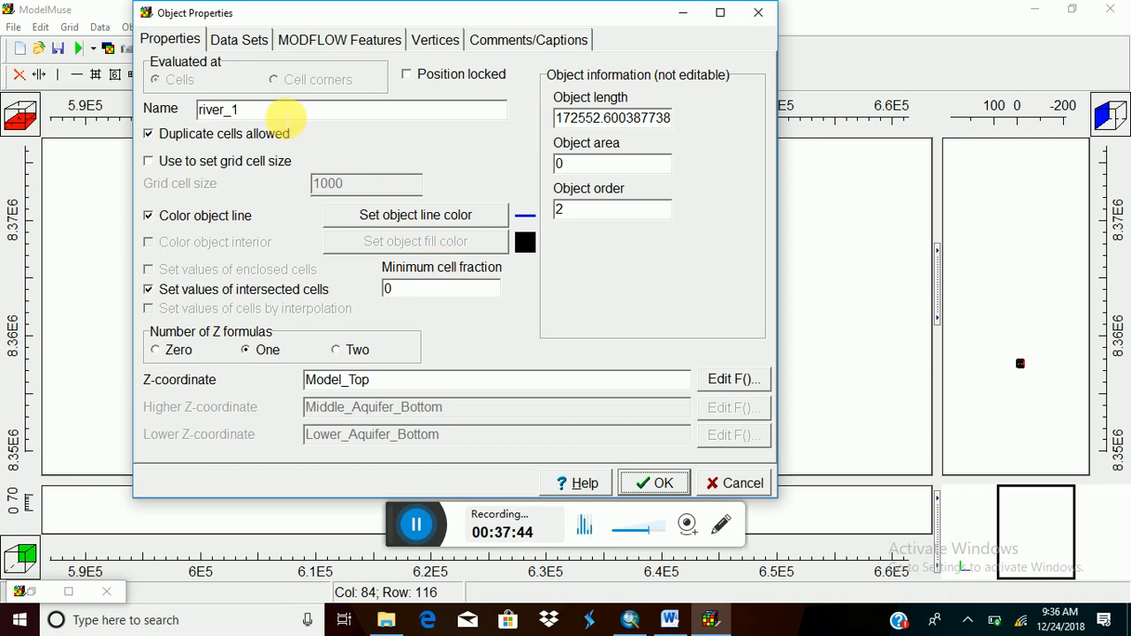
click(283, 110)
click(316, 40)
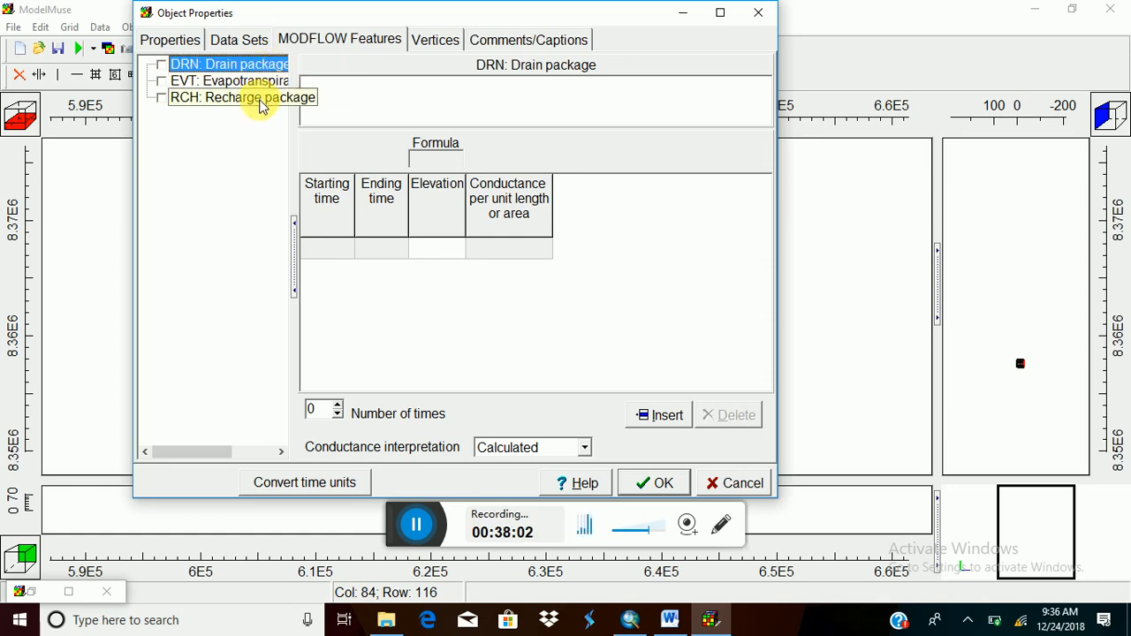
click(162, 65)
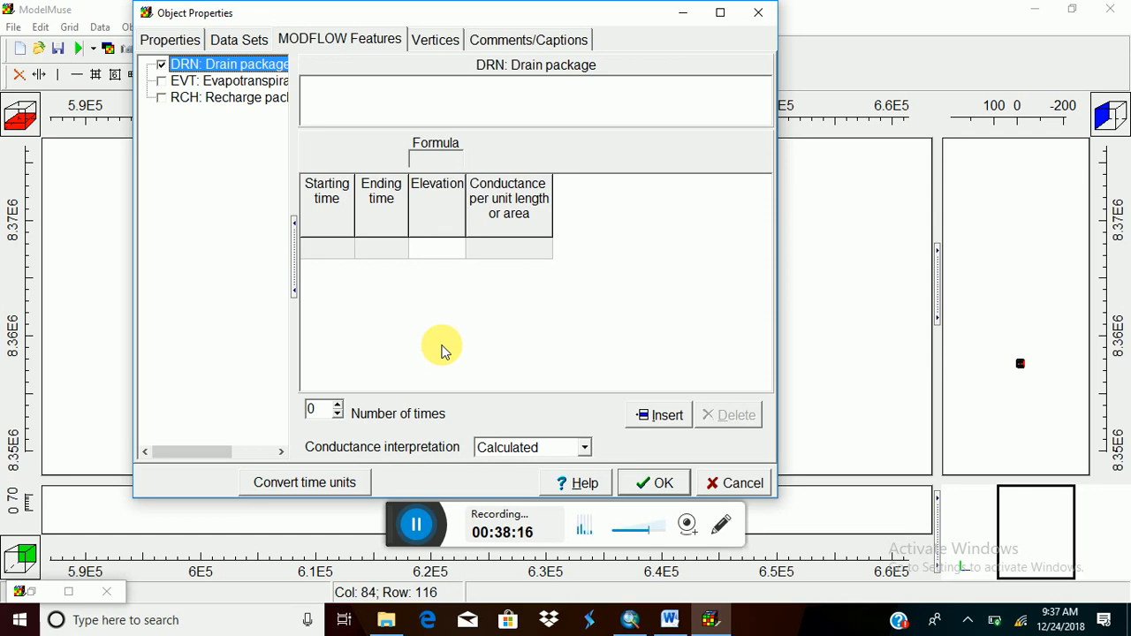
click(436, 248)
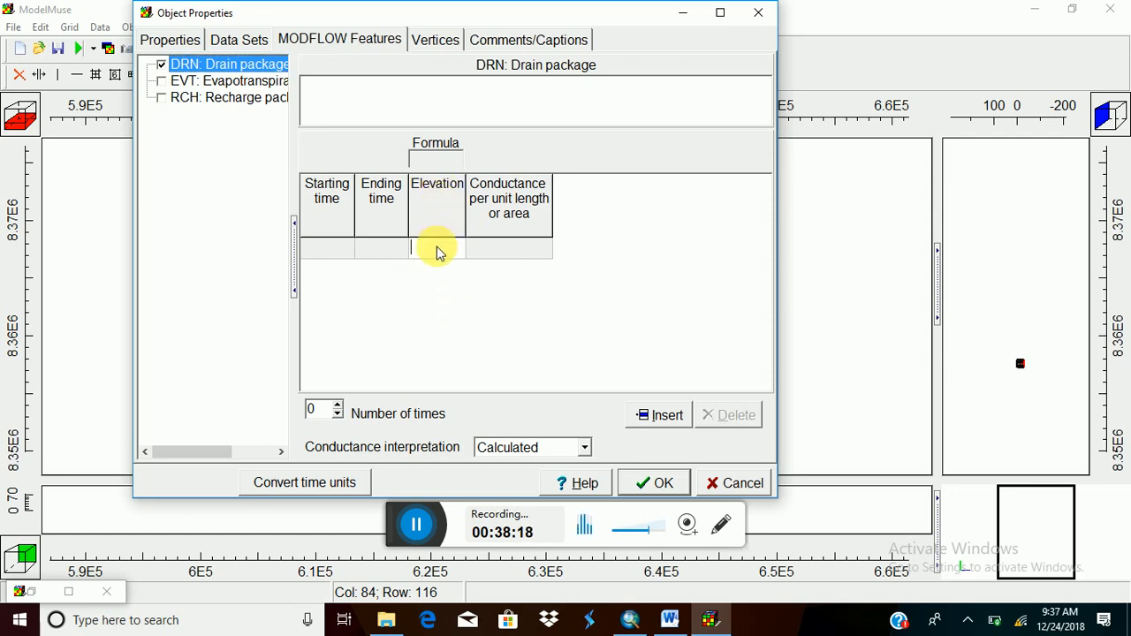
click(436, 248)
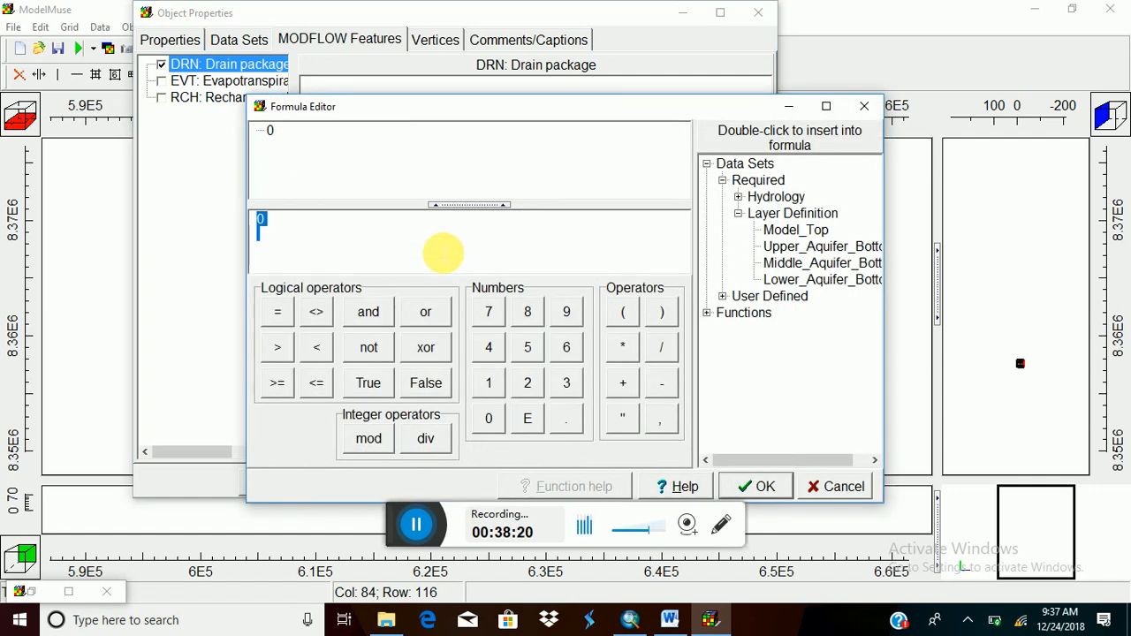
click(865, 106)
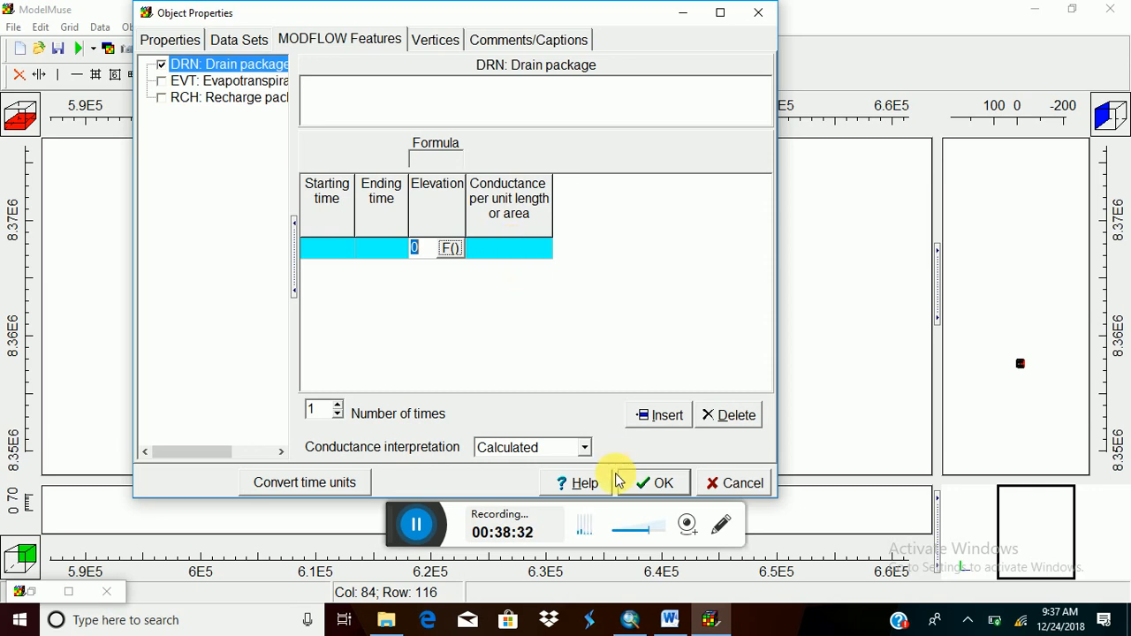
Switch to ArcMap, recheck the drain conductance and elevation entries of the river layer, and close its attribute table.
click(629, 620)
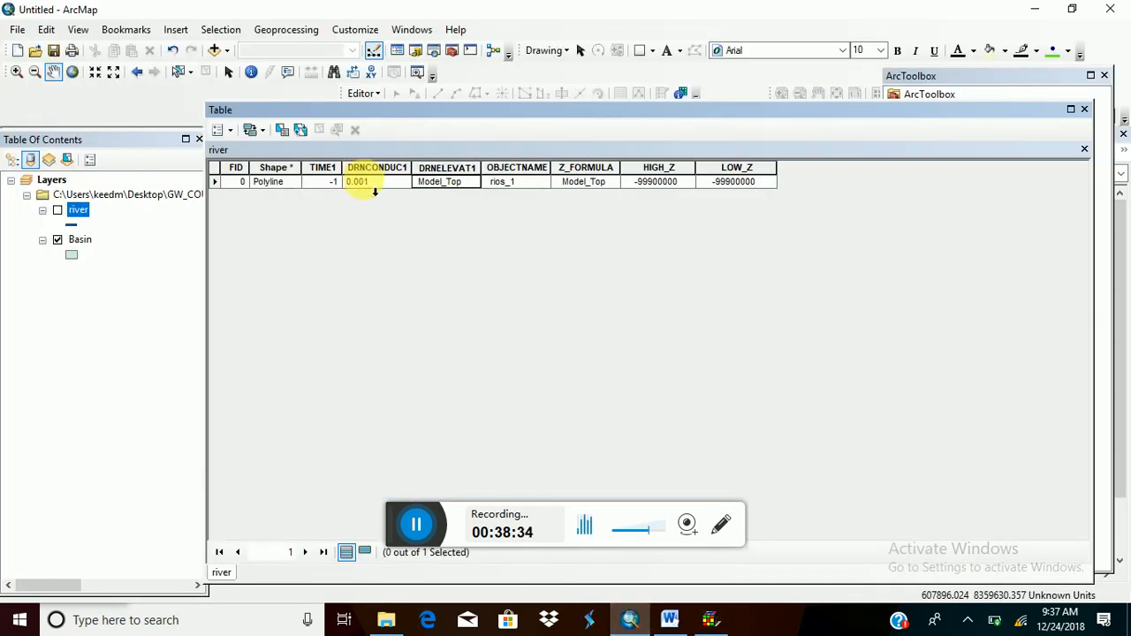
click(371, 183)
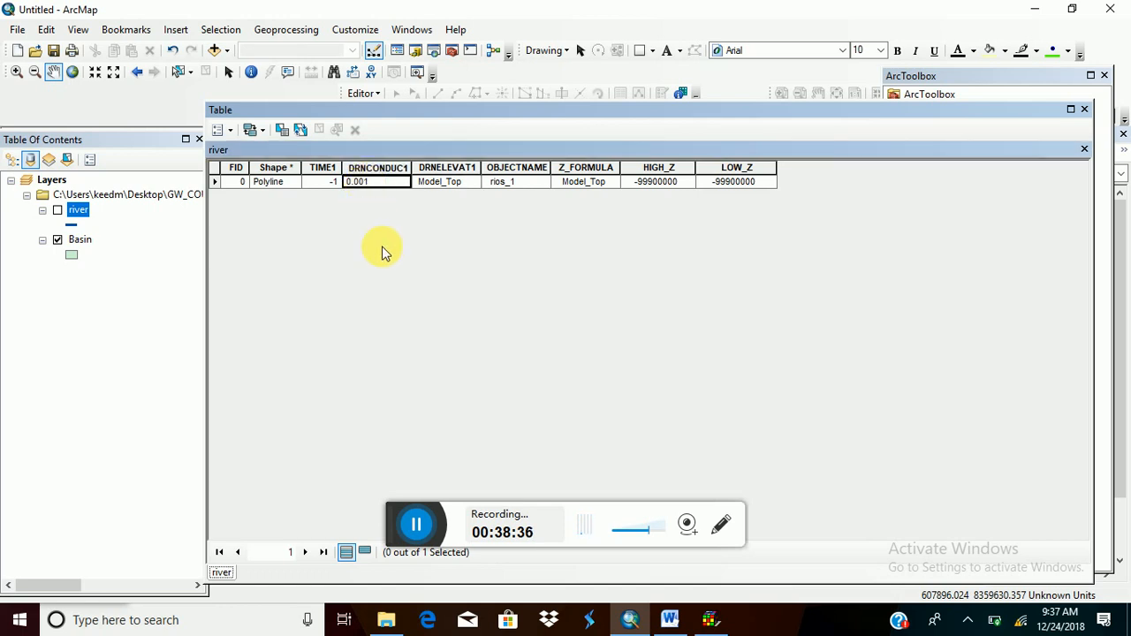
click(464, 183)
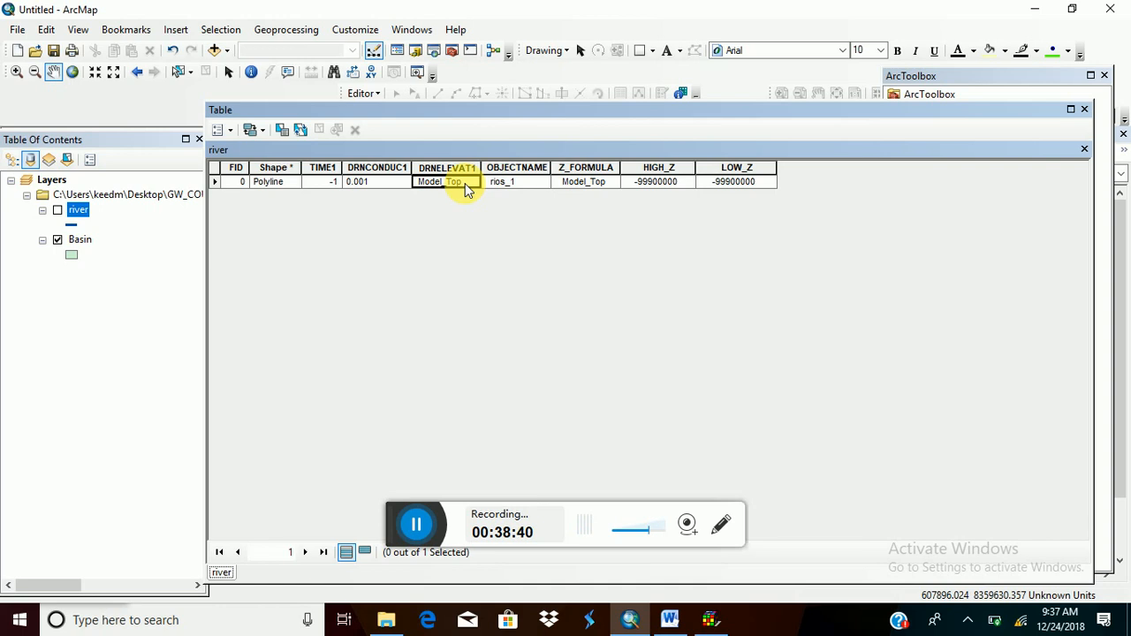
click(1086, 153)
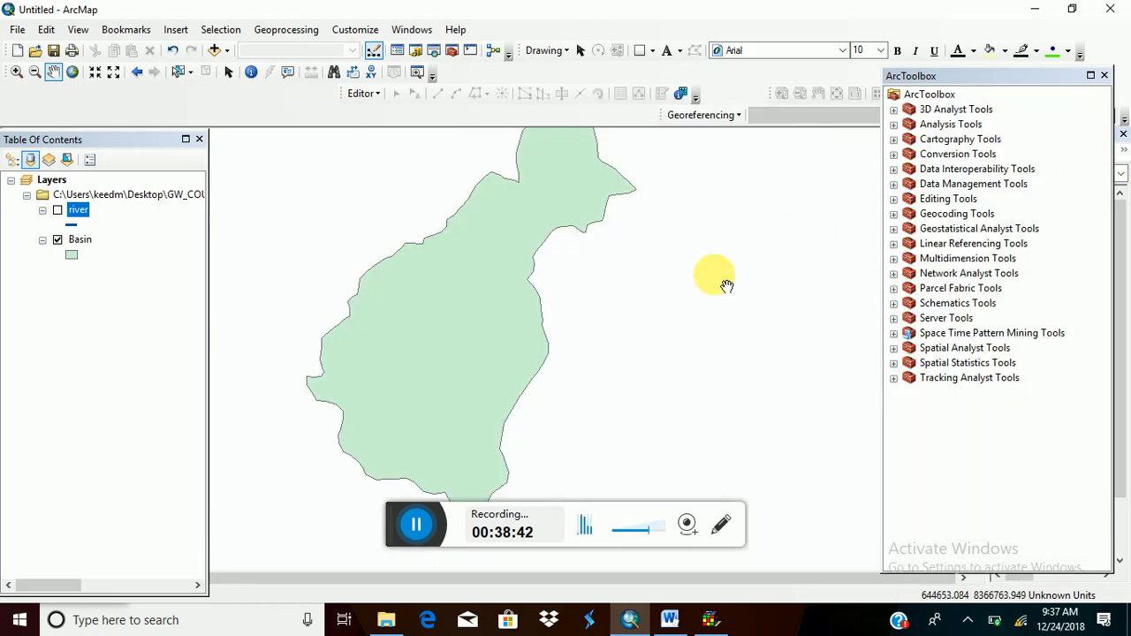
Switch back to ModelMuse, maximize the Object Properties window and open the formula editor for the drain elevation.
click(711, 621)
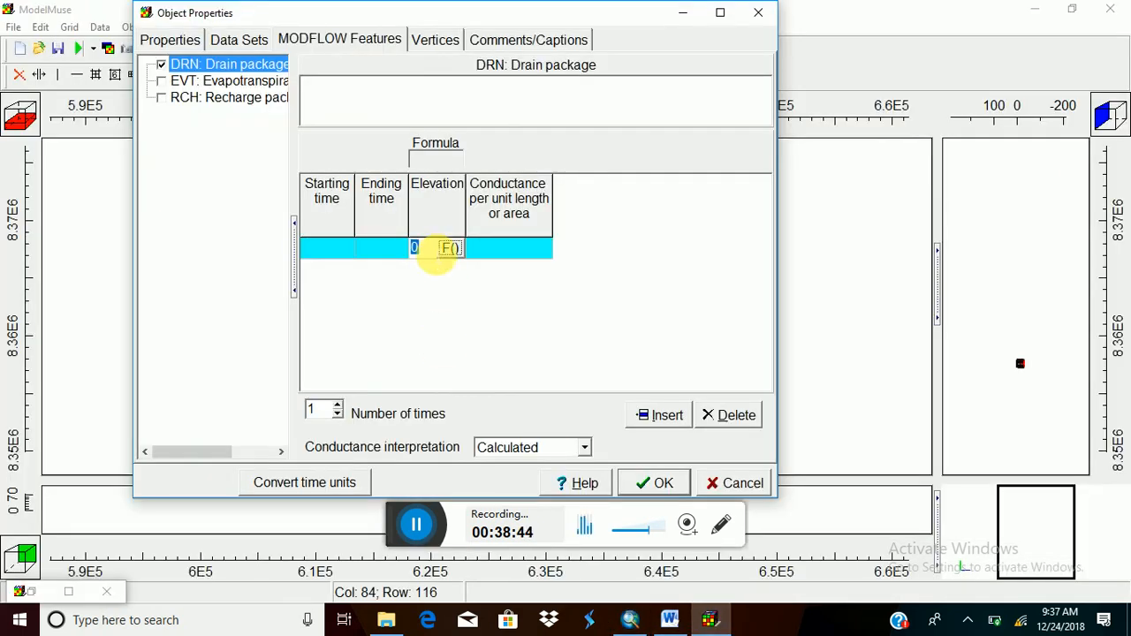
click(528, 251)
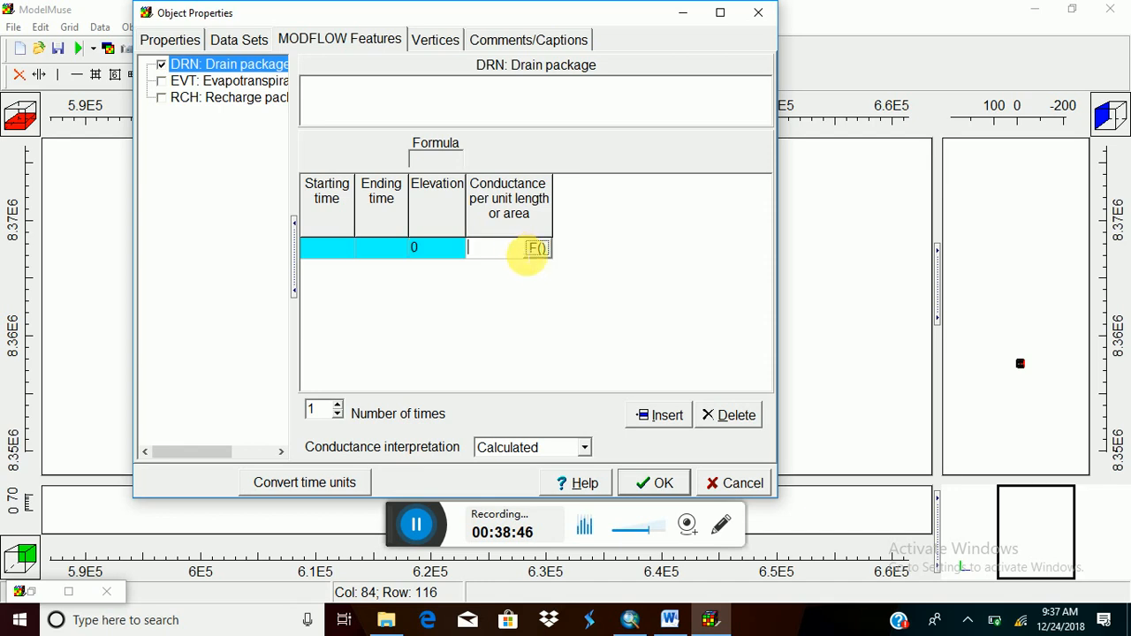
click(421, 248)
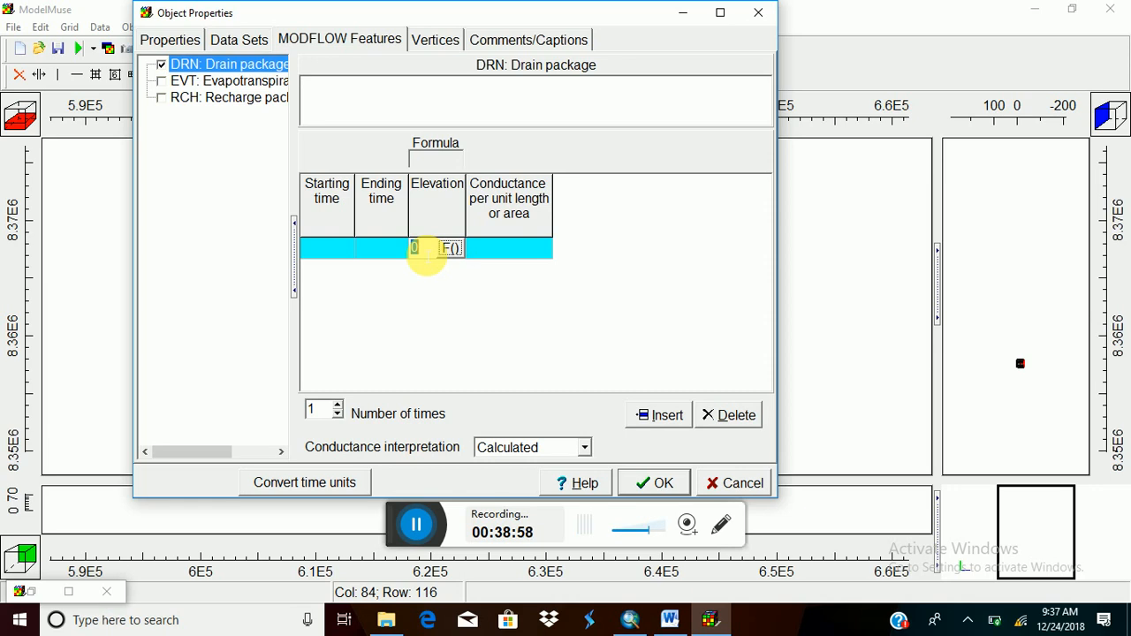
click(721, 12)
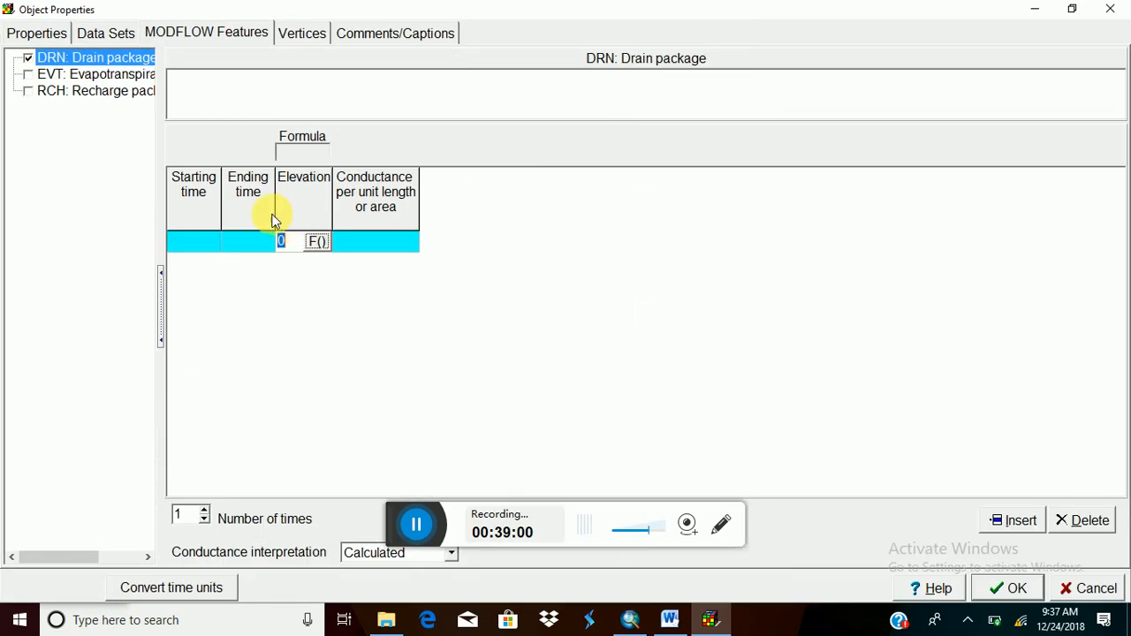
click(315, 243)
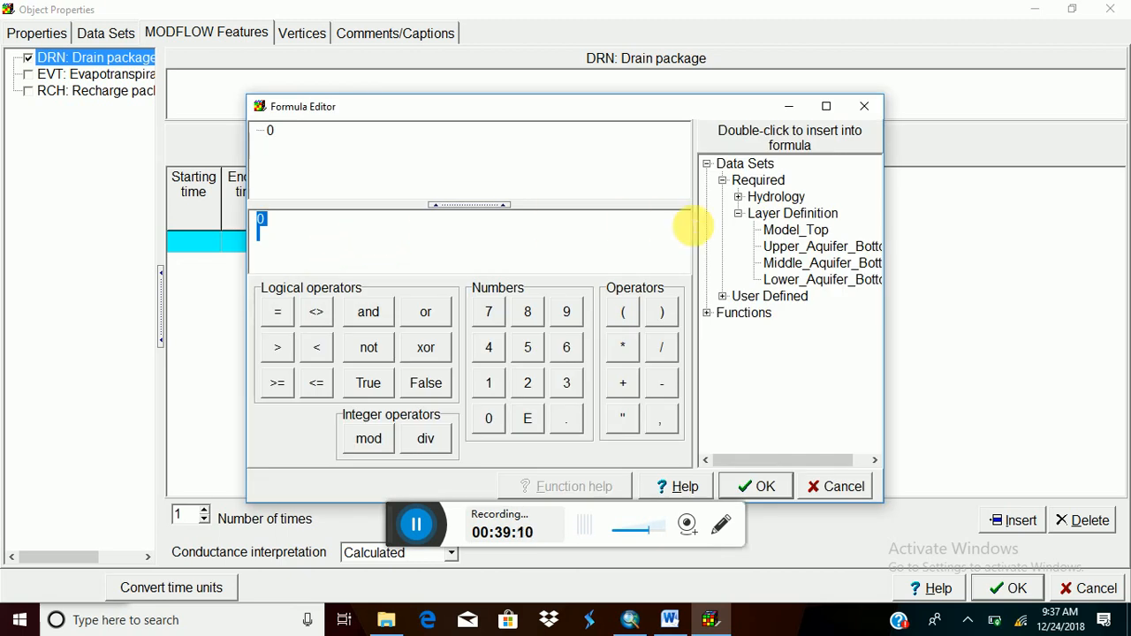
Insert the ObjectImportedValuesR function from the Object functions as the drain elevation formula, replacing the existing formula.
click(708, 313)
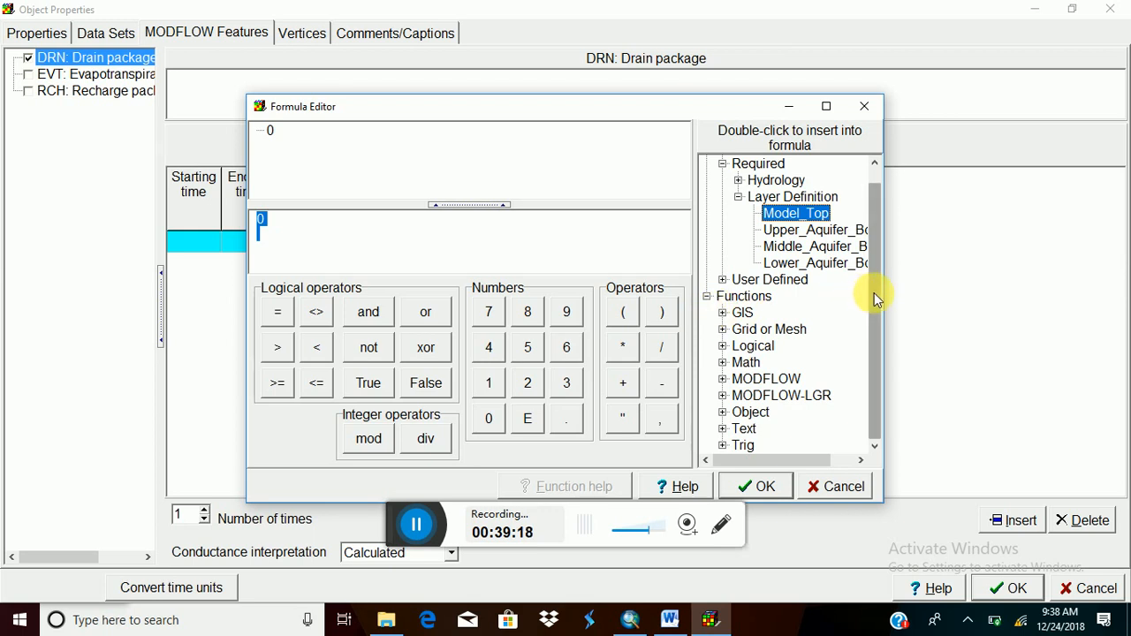
click(741, 413)
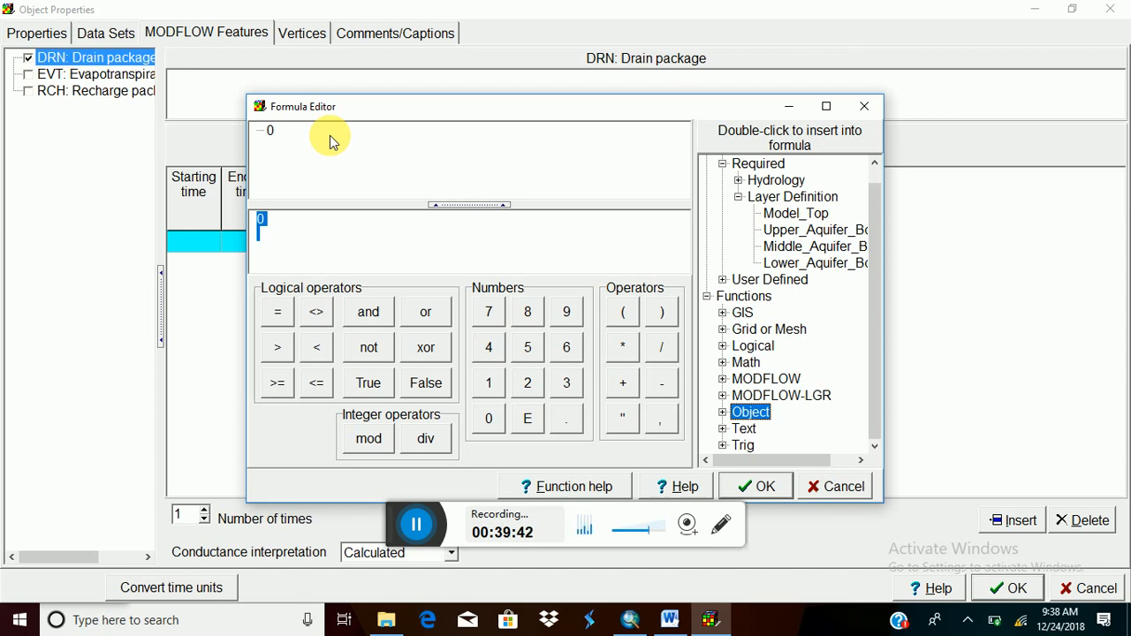
click(723, 413)
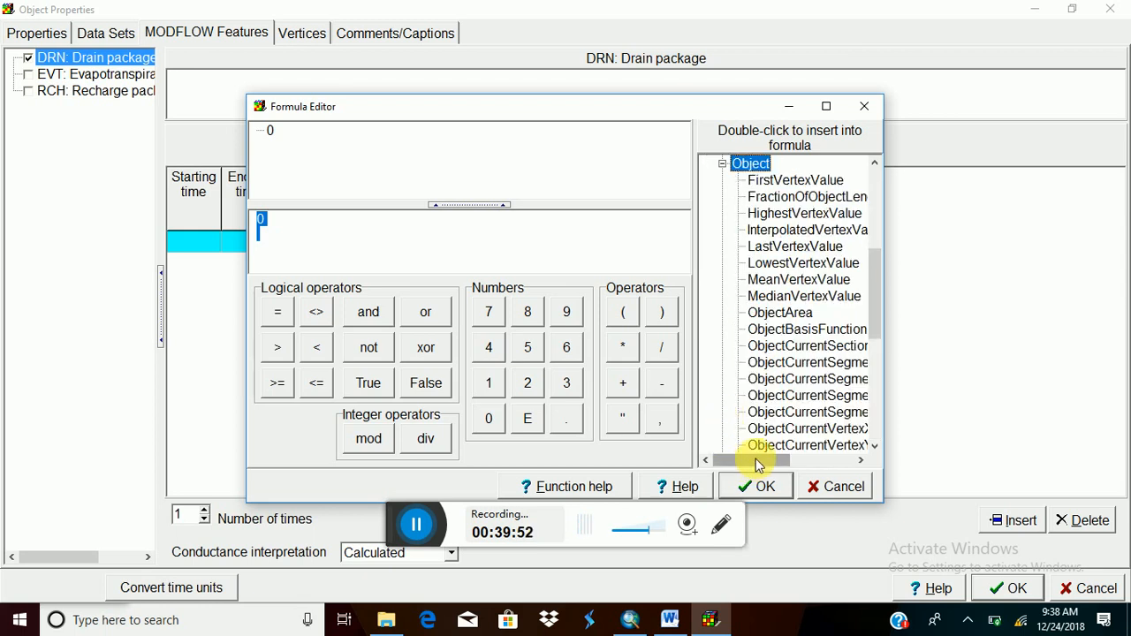
drag(752, 461, 786, 461)
drag(877, 323, 873, 363)
drag(777, 459, 764, 457)
click(798, 362)
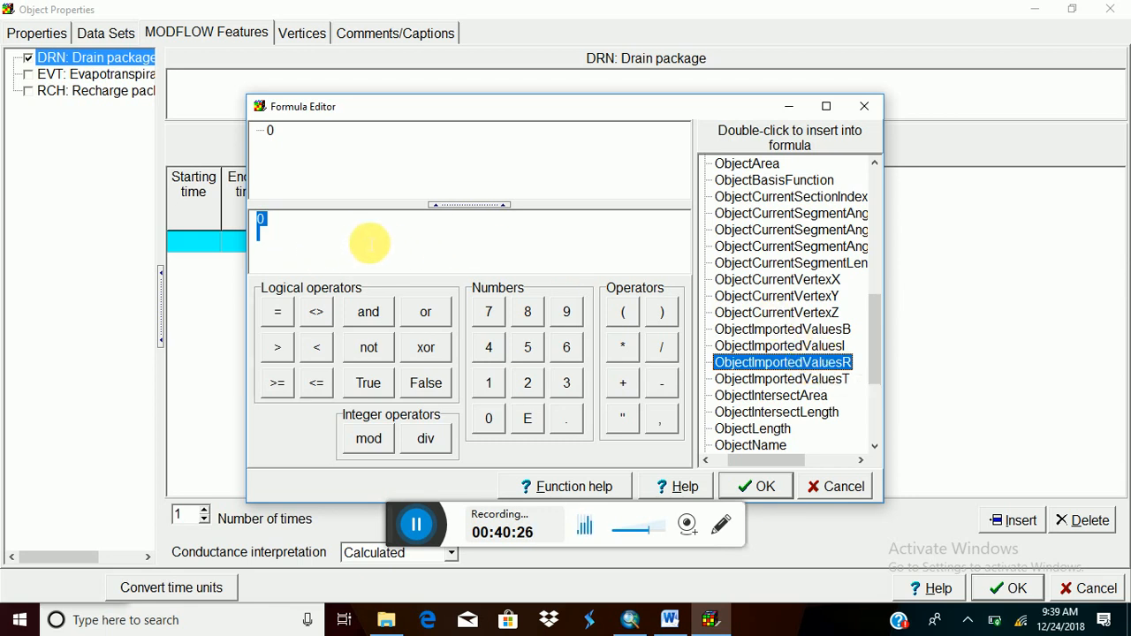
double_click(782, 363)
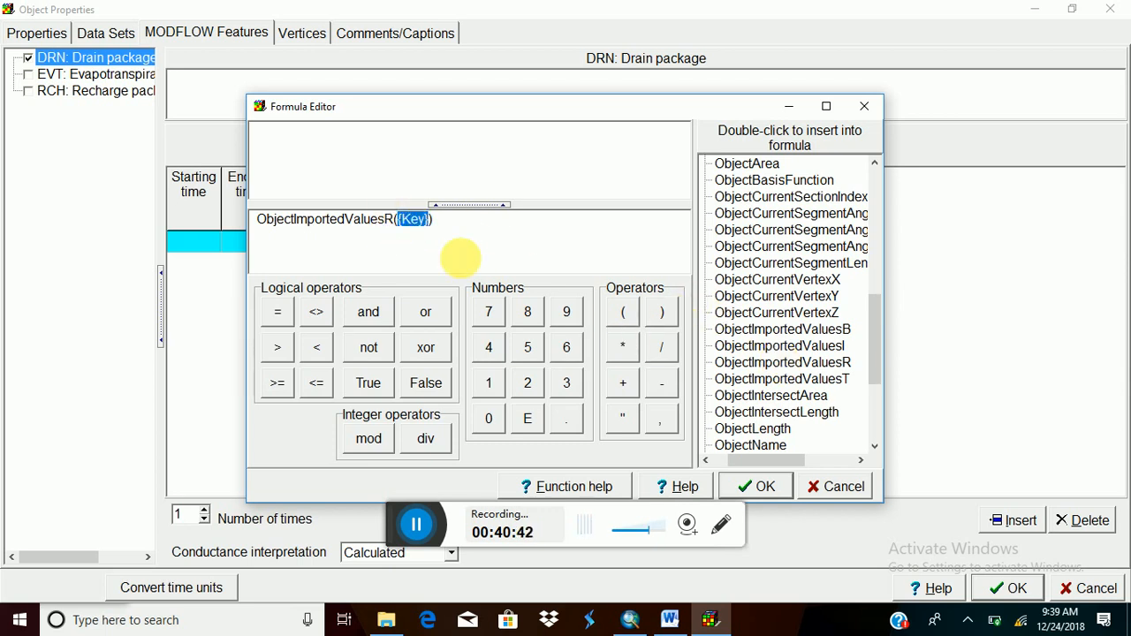
Switch to ArcMap, examine the Z_FORMULA entry in the river layer's attribute table, and return to ModelMuse.
click(632, 622)
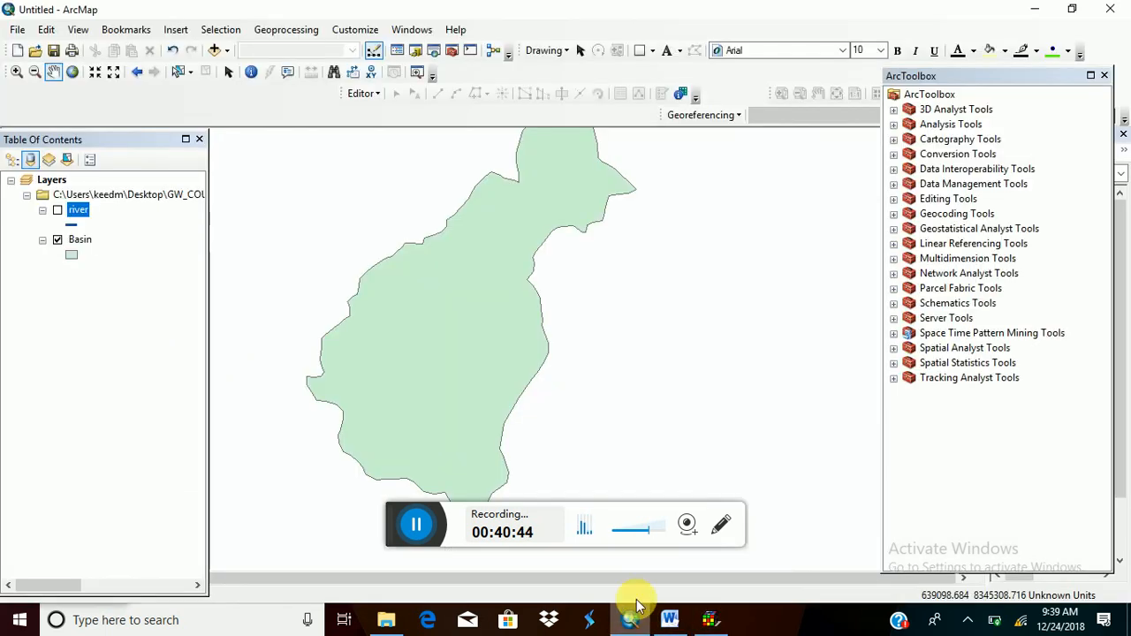
right_click(80, 215)
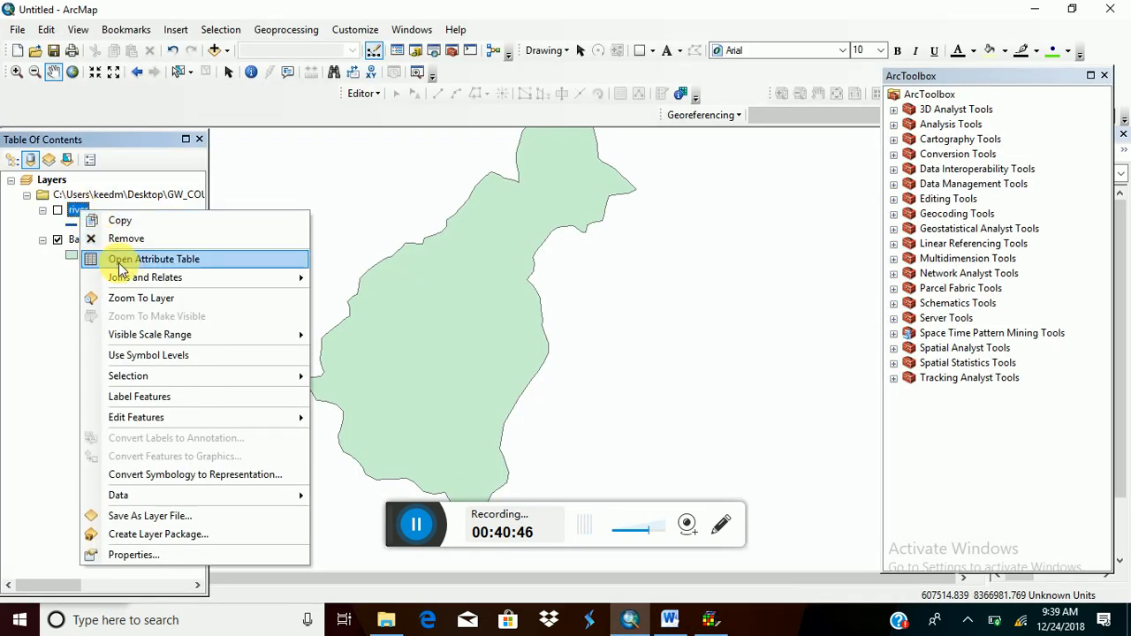
click(119, 259)
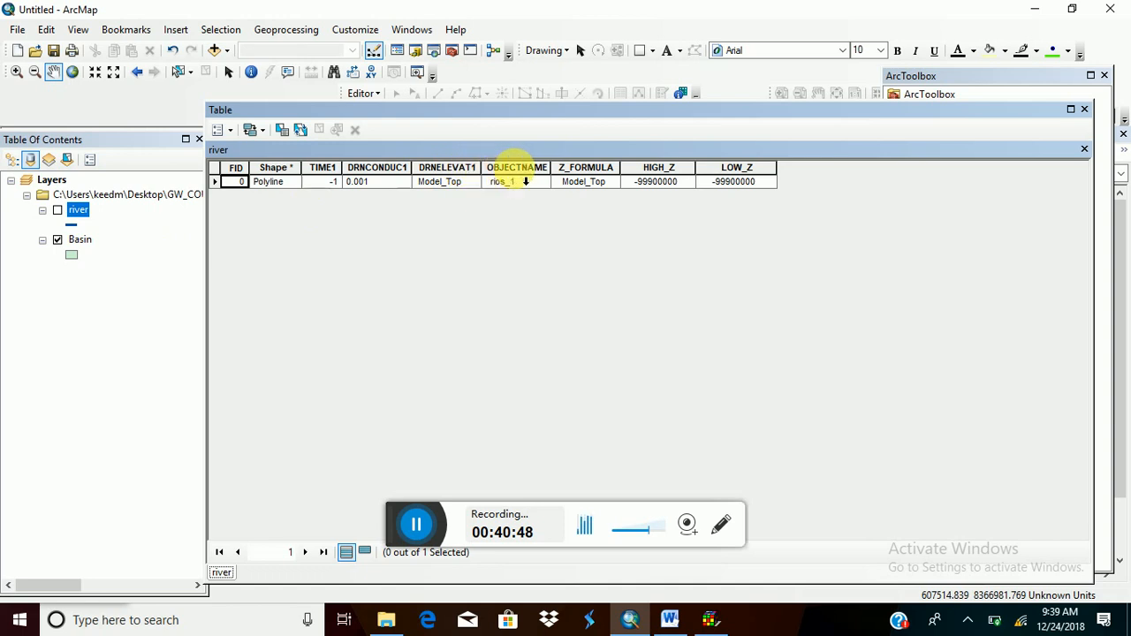
click(586, 181)
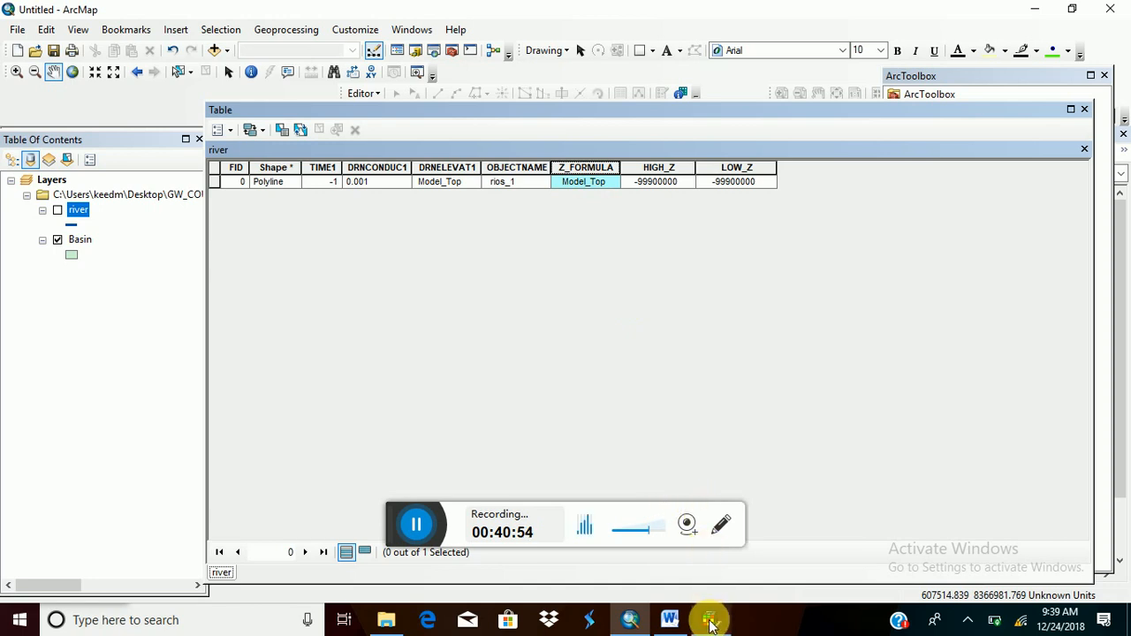
click(711, 623)
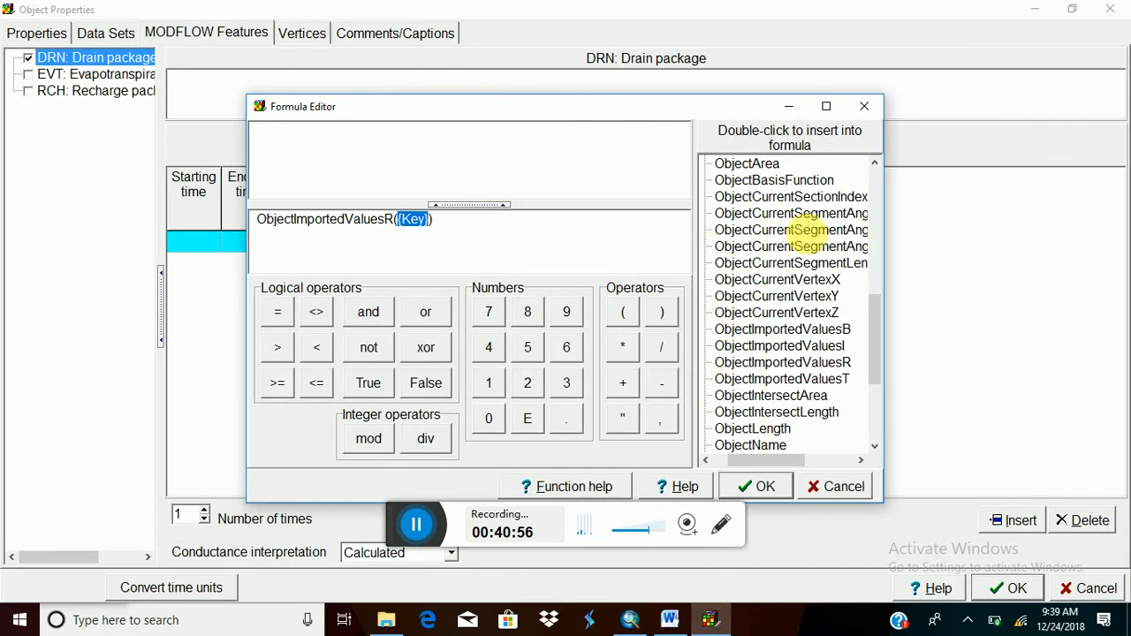
Replace the key placeholder in the ObjectImportedValuesR formula with the Model_Top data set from the layer definitions.
drag(875, 347, 880, 226)
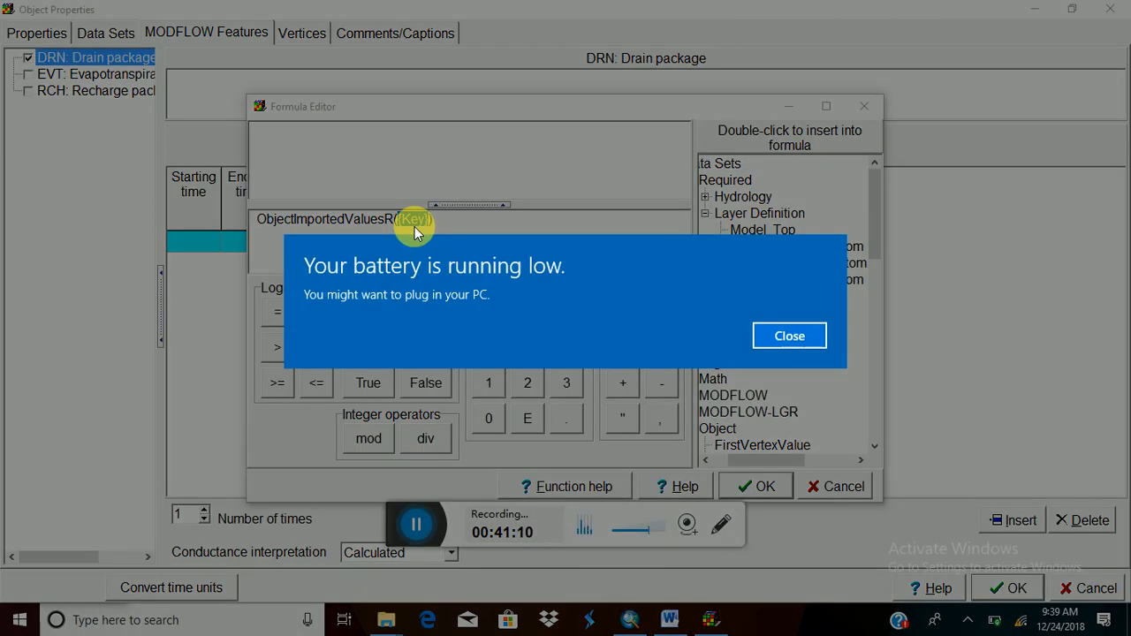
click(781, 341)
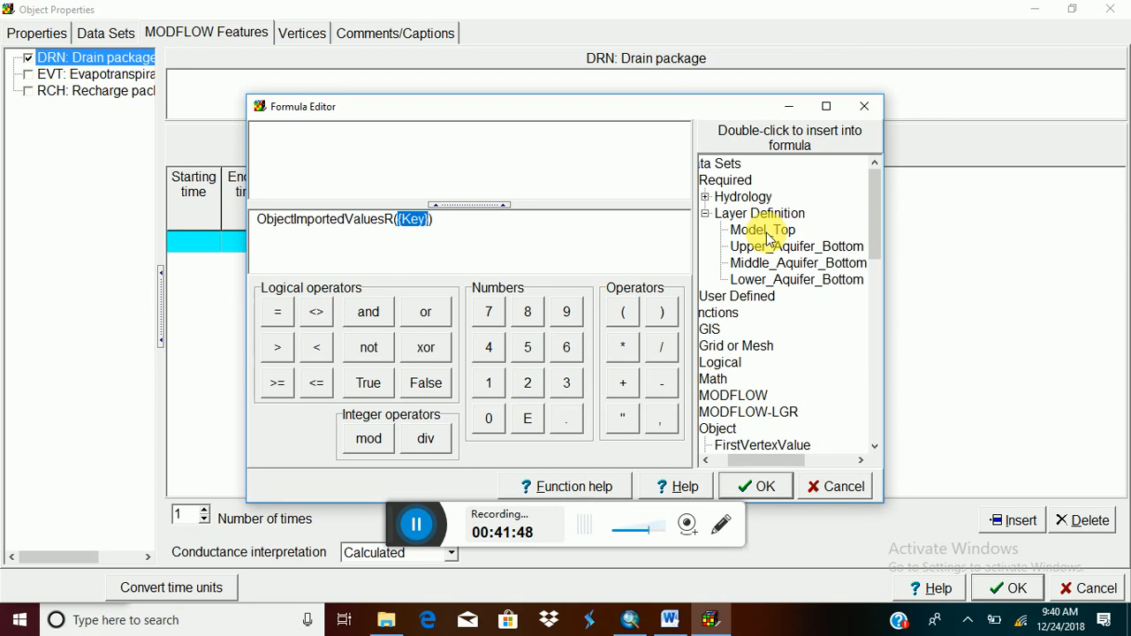
drag(757, 461, 742, 461)
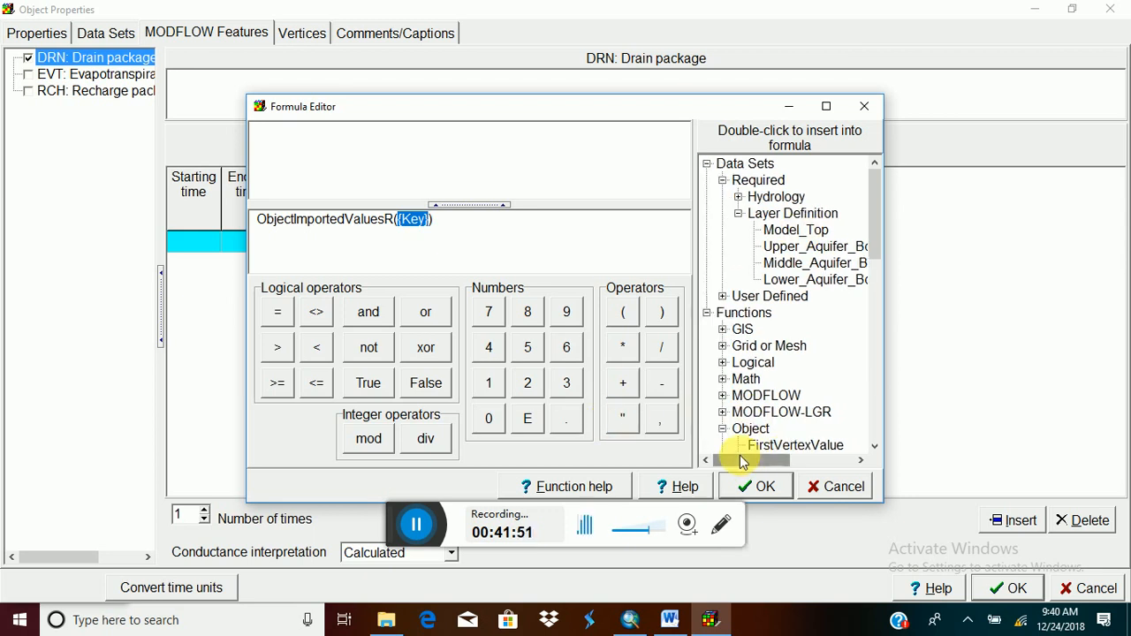
click(630, 620)
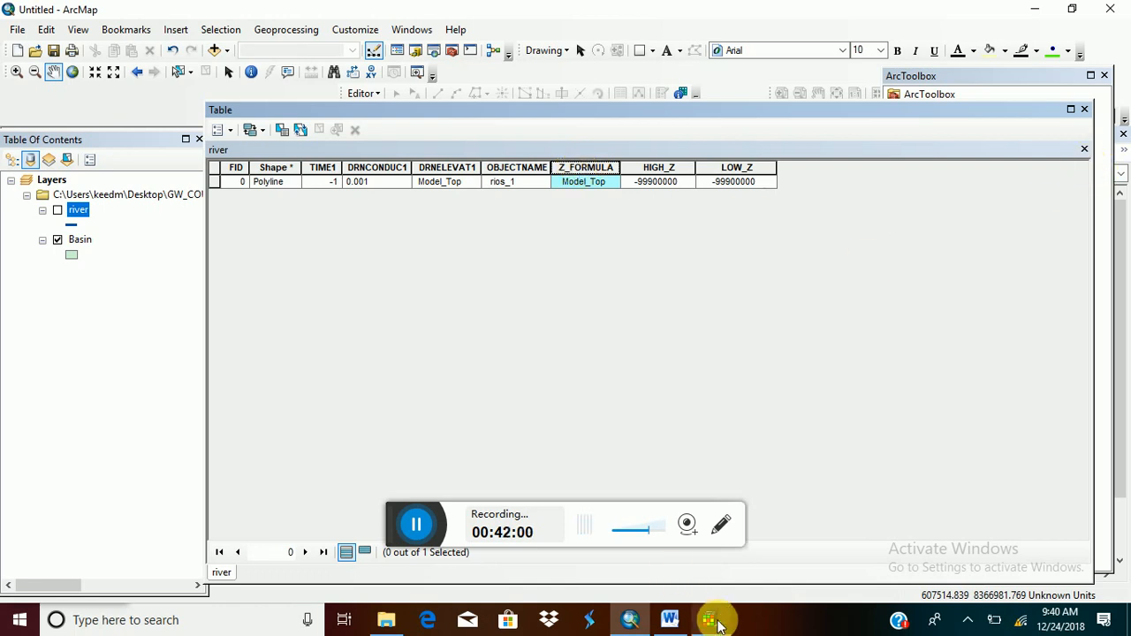
click(713, 619)
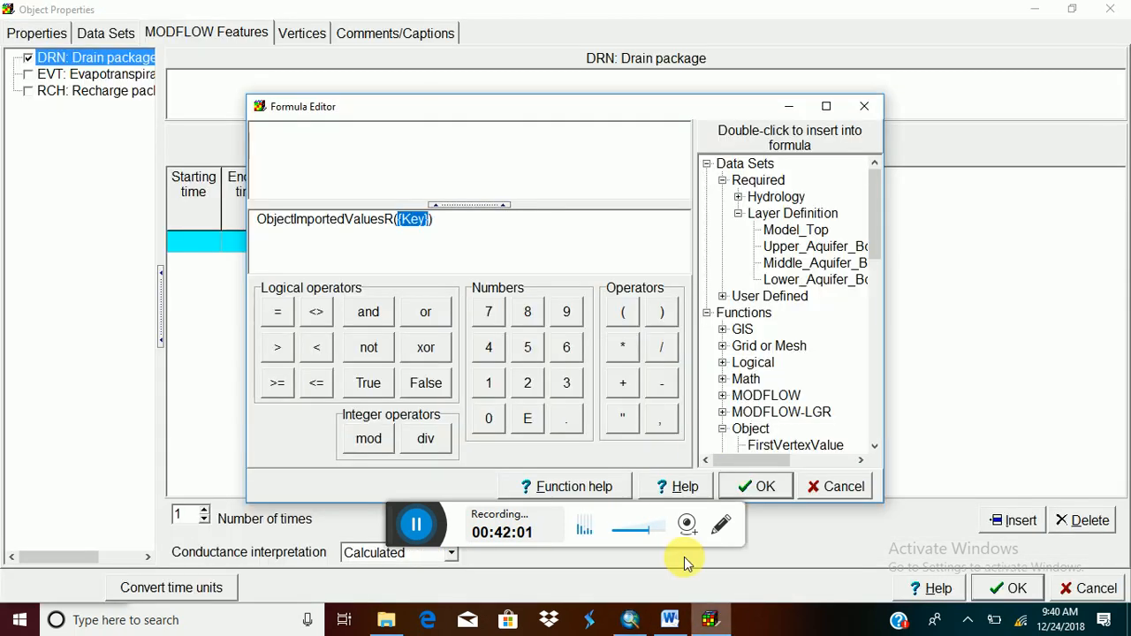
click(723, 297)
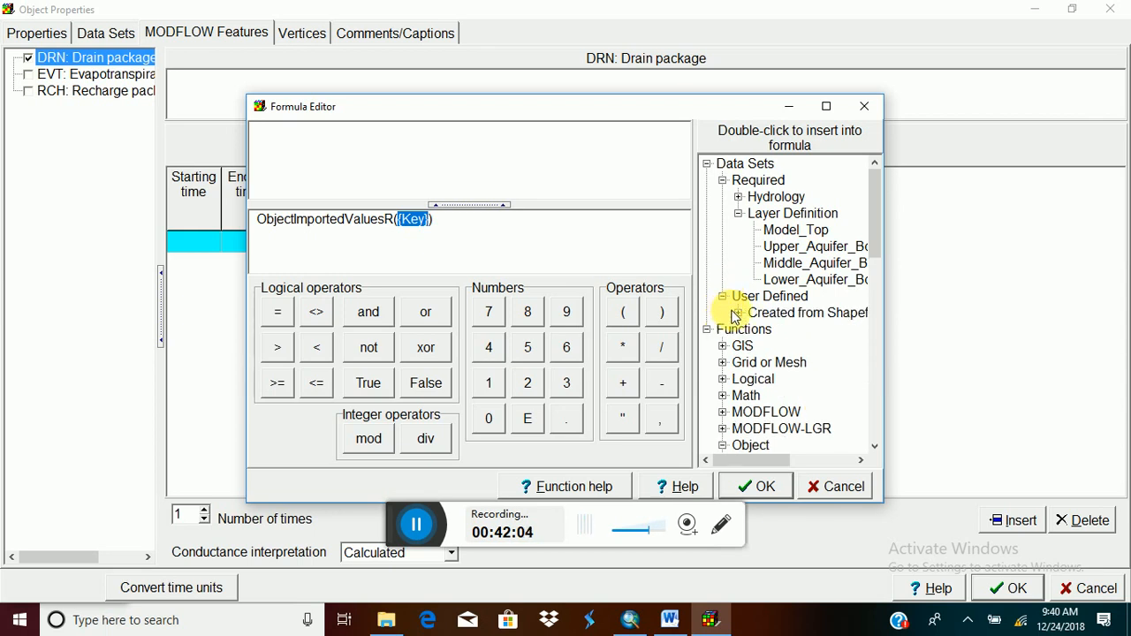
mouse_move(753, 458)
mouse_down()
mouse_move(775, 470)
mouse_move(748, 469)
mouse_up()
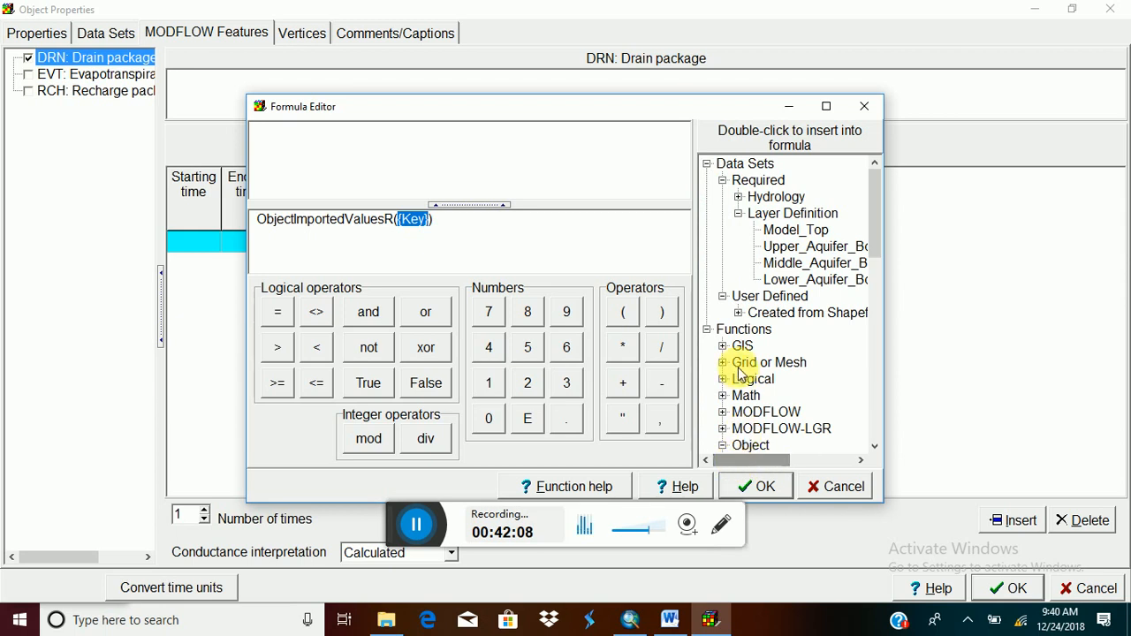
click(738, 313)
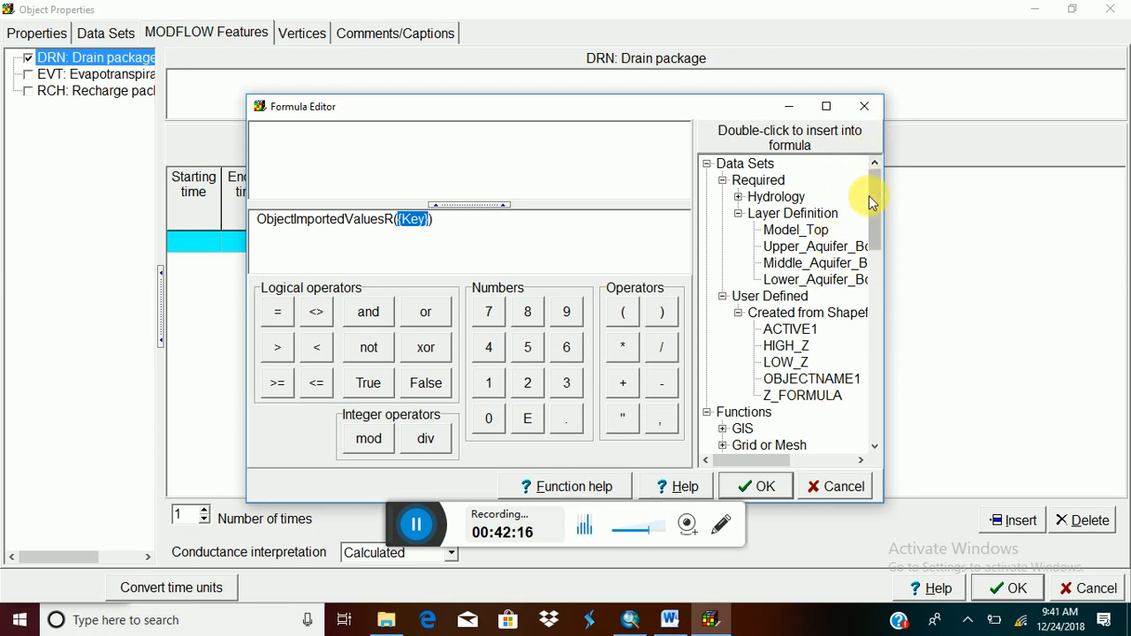
mouse_move(871, 200)
mouse_down()
mouse_move(877, 265)
mouse_move(878, 205)
mouse_up()
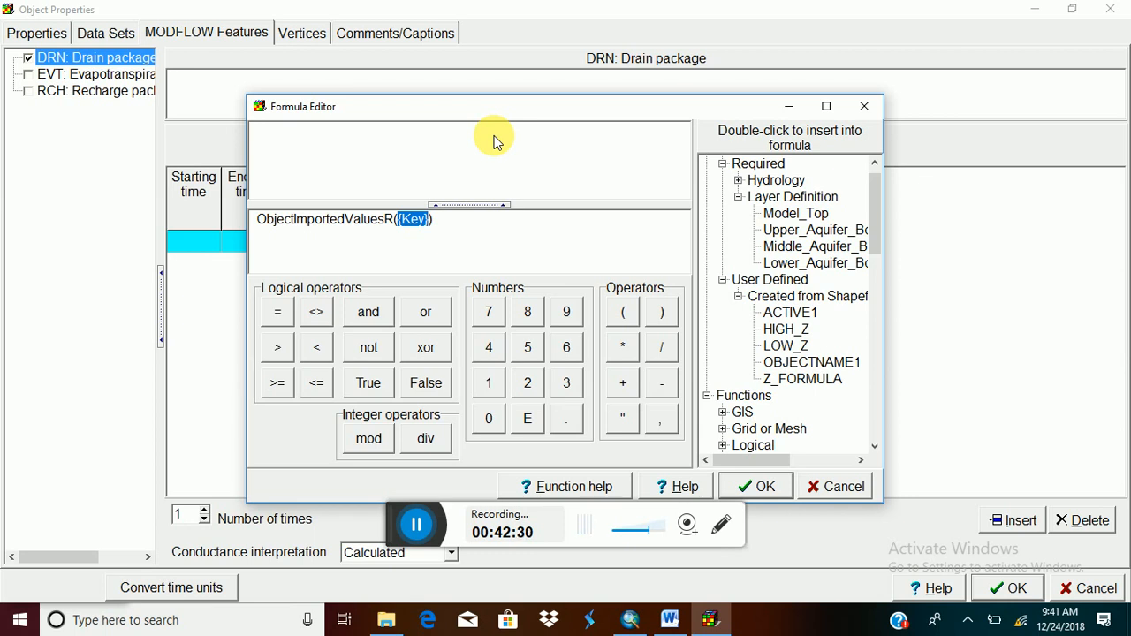
double_click(792, 215)
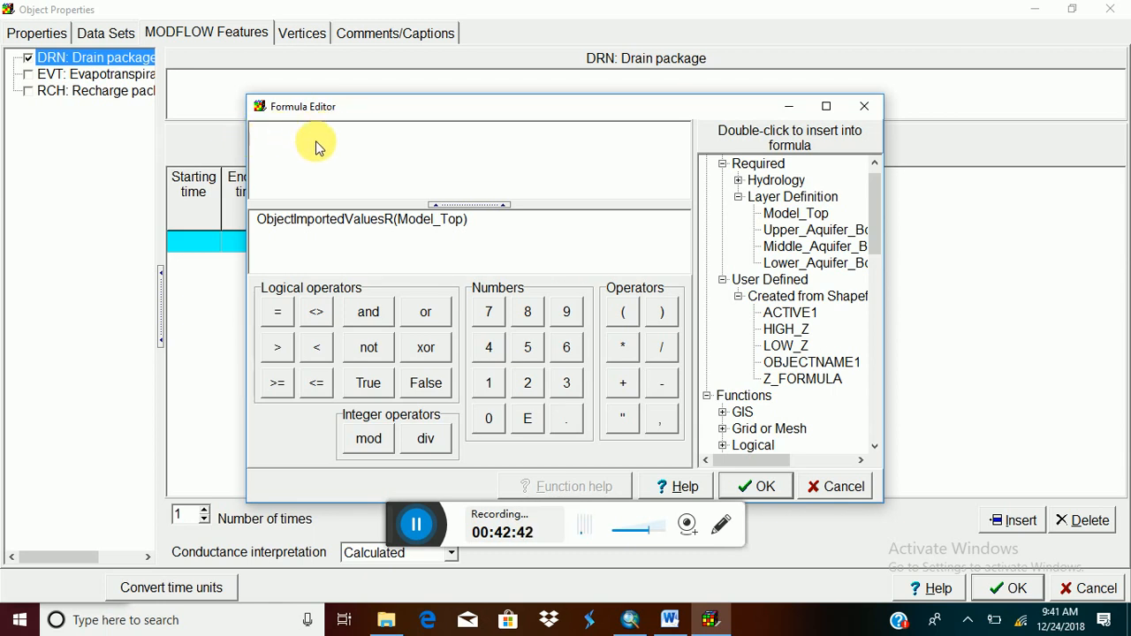
Enclose Model_Top in double quotation marks and accept ObjectImportedValuesR("Model_Top") as the drain elevation formula.
click(396, 221)
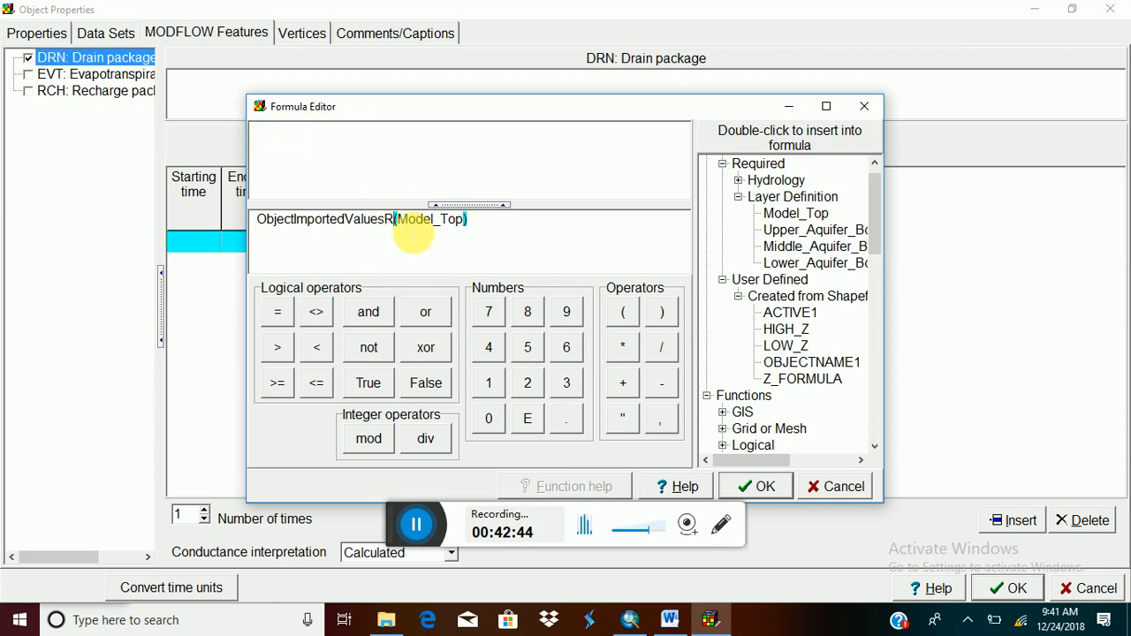
click(404, 222)
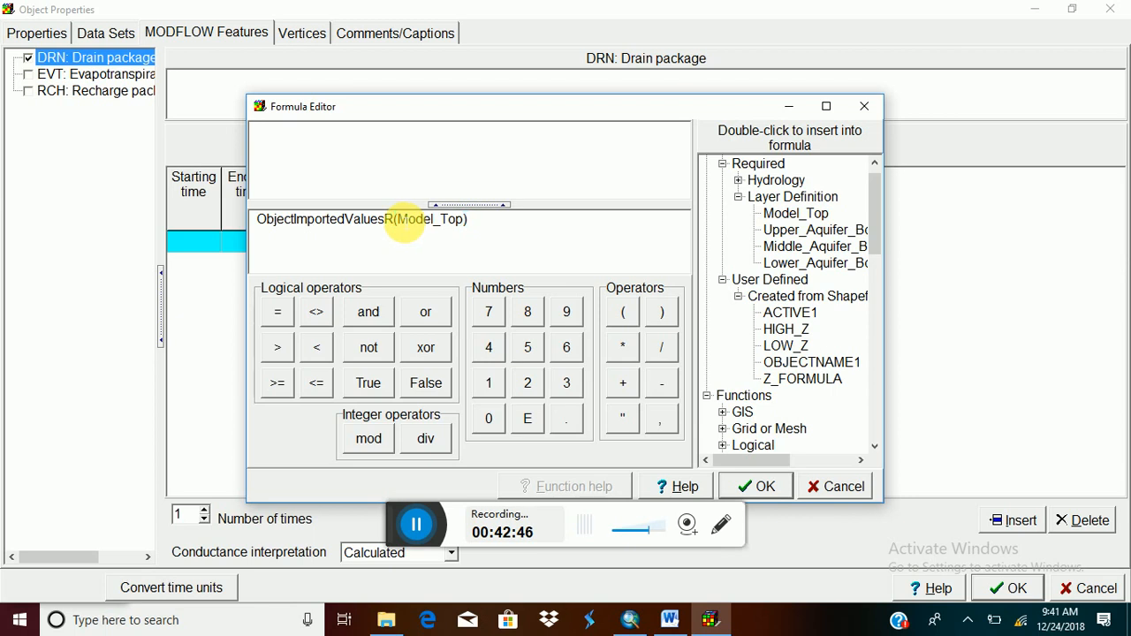
text(")
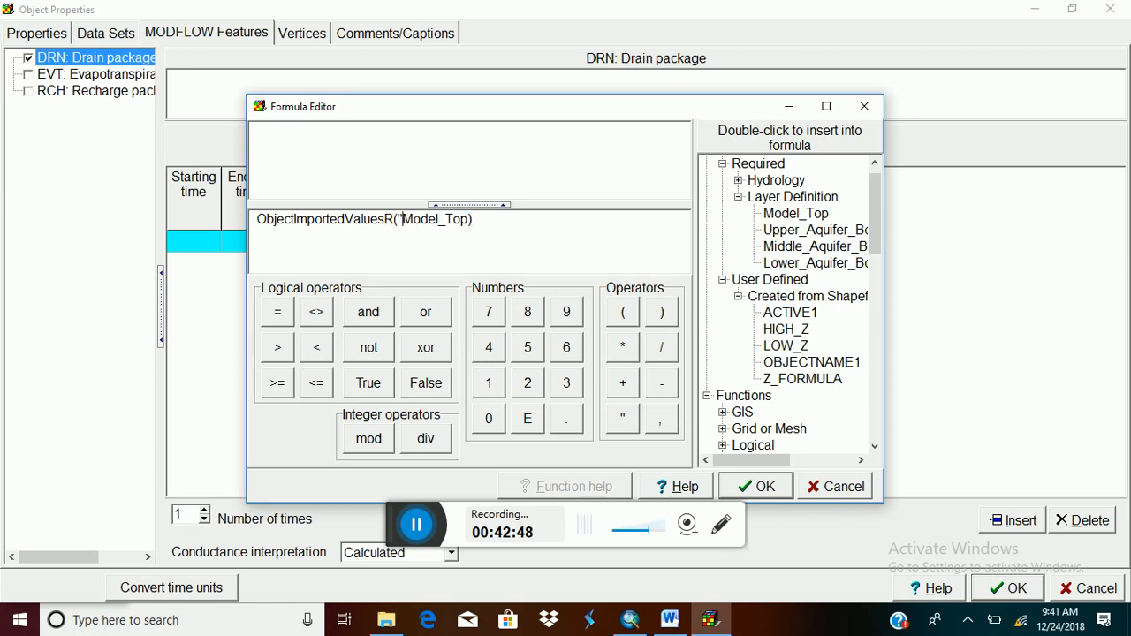
click(469, 223)
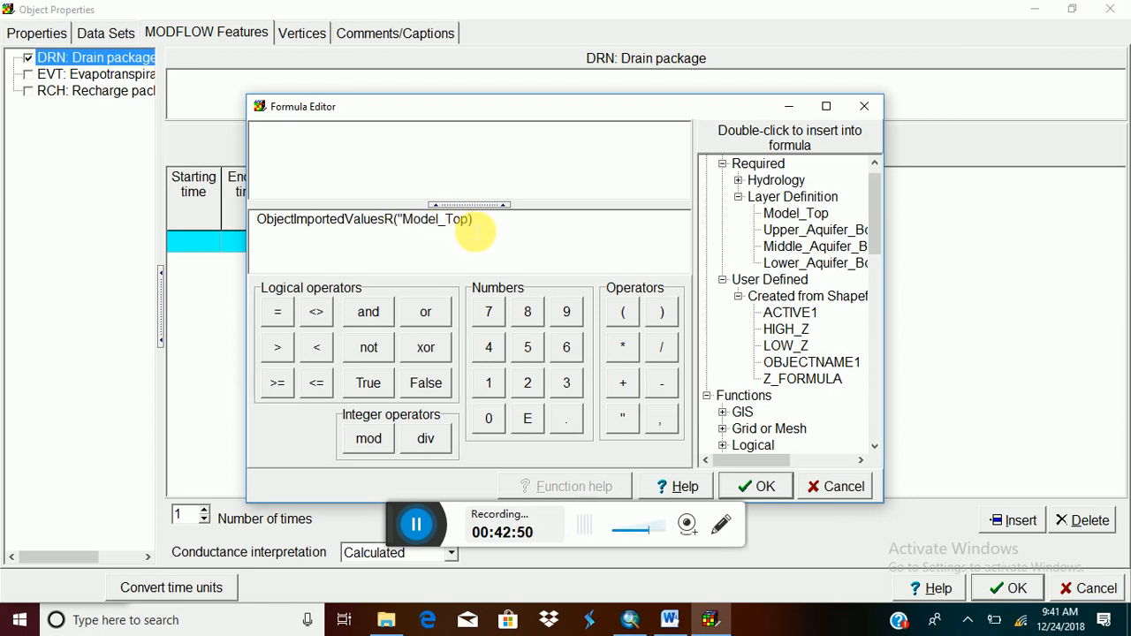
text(")
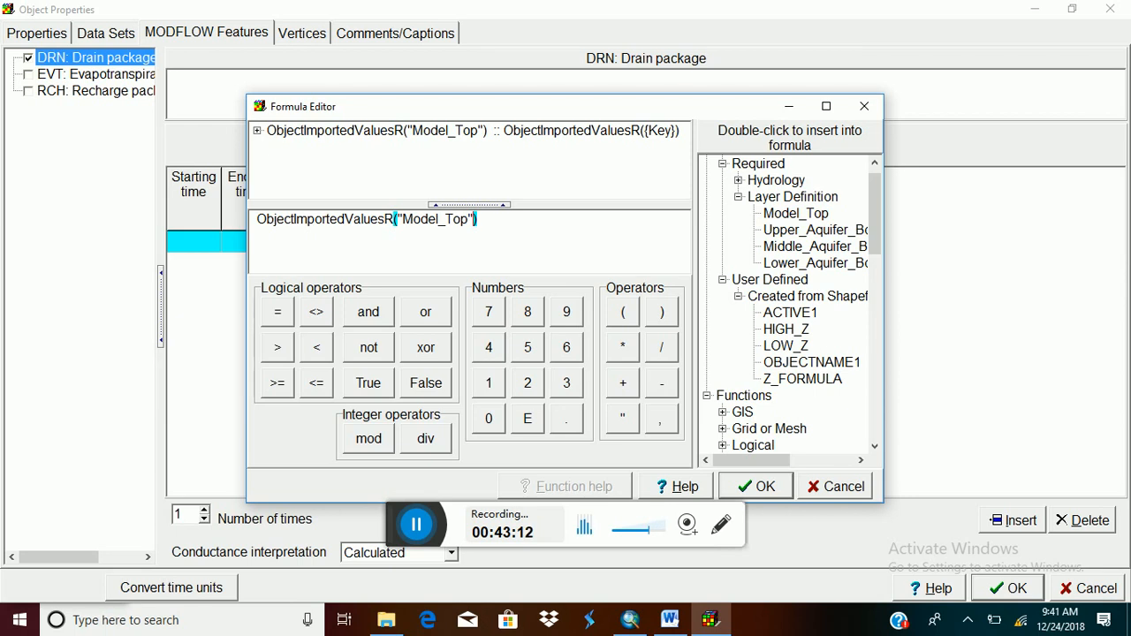
click(753, 486)
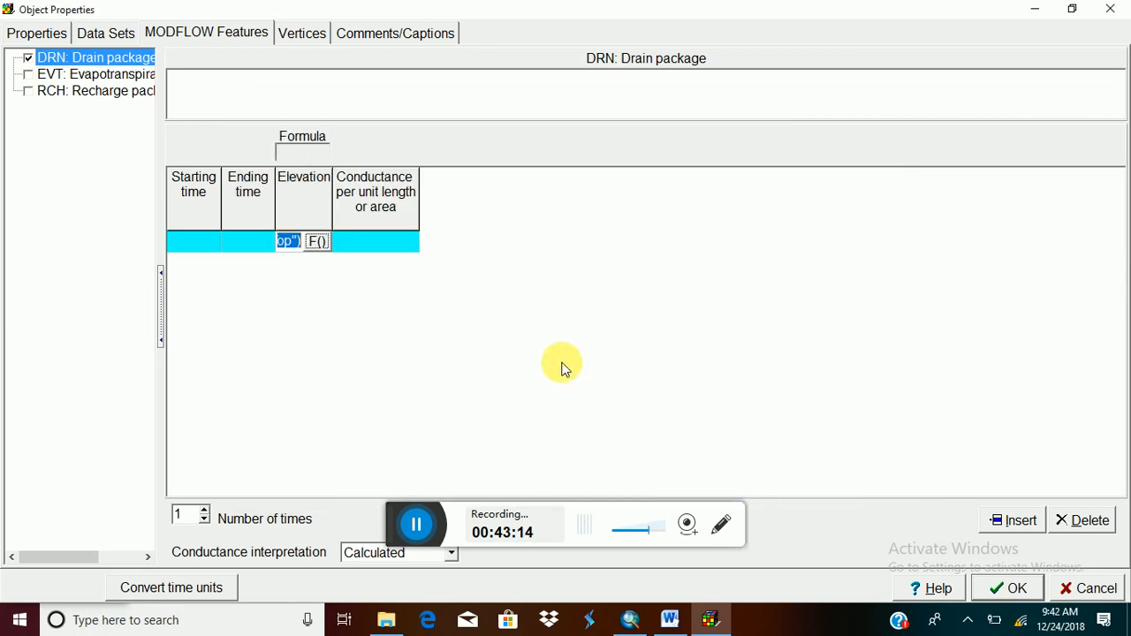
click(262, 244)
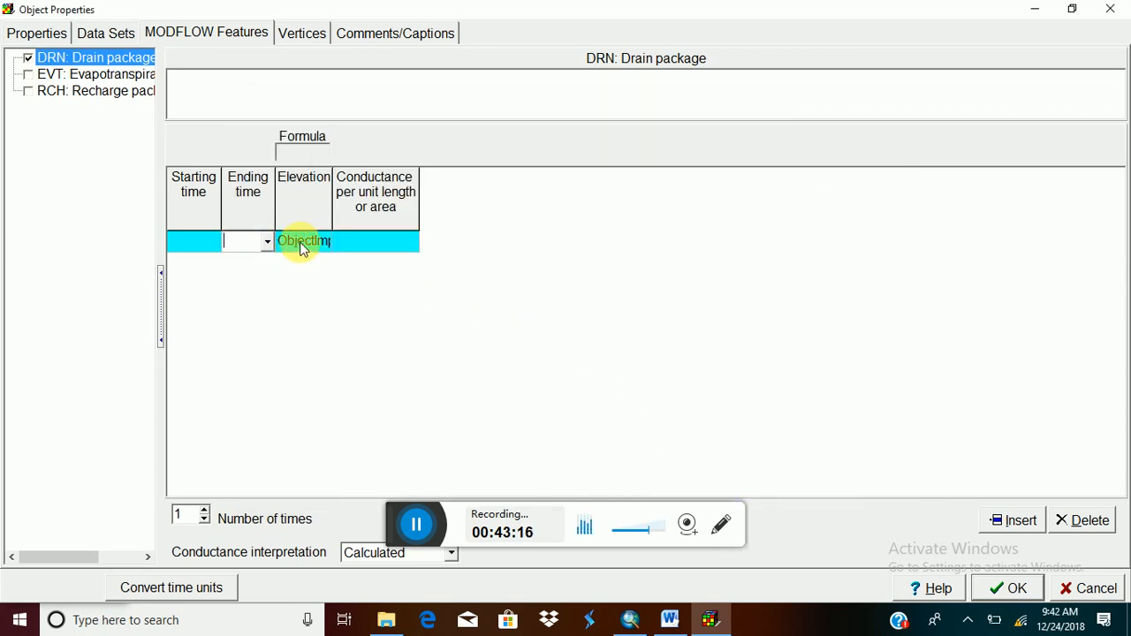
click(301, 248)
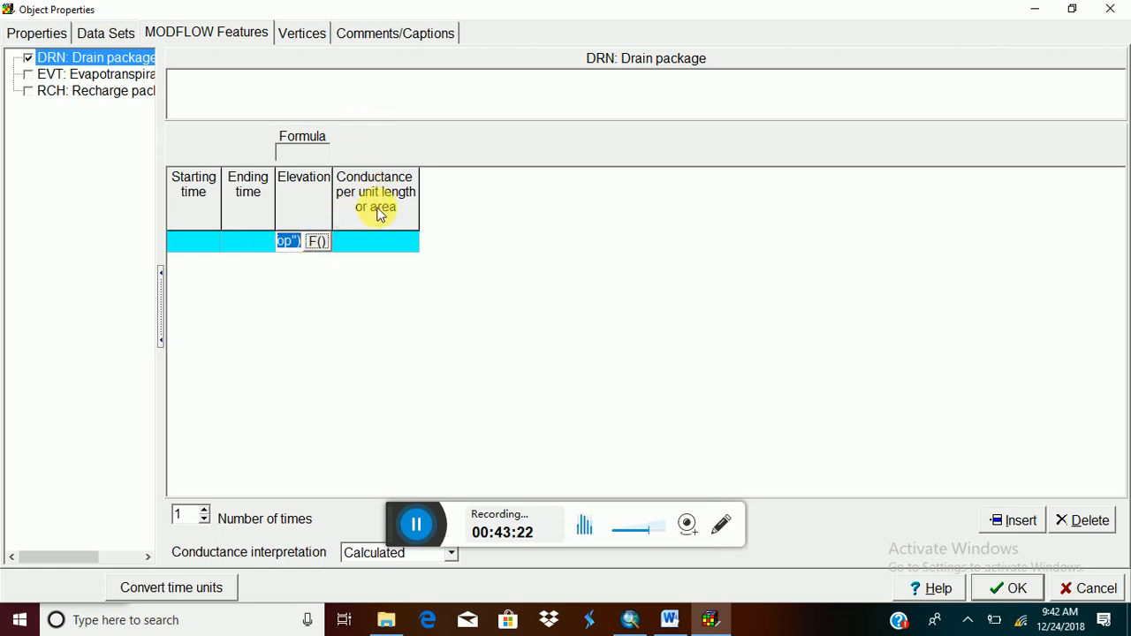
Switch to ArcMap, check the DRNCONDUCT1 value in the river attribute table, and return to the drain package settings.
click(630, 619)
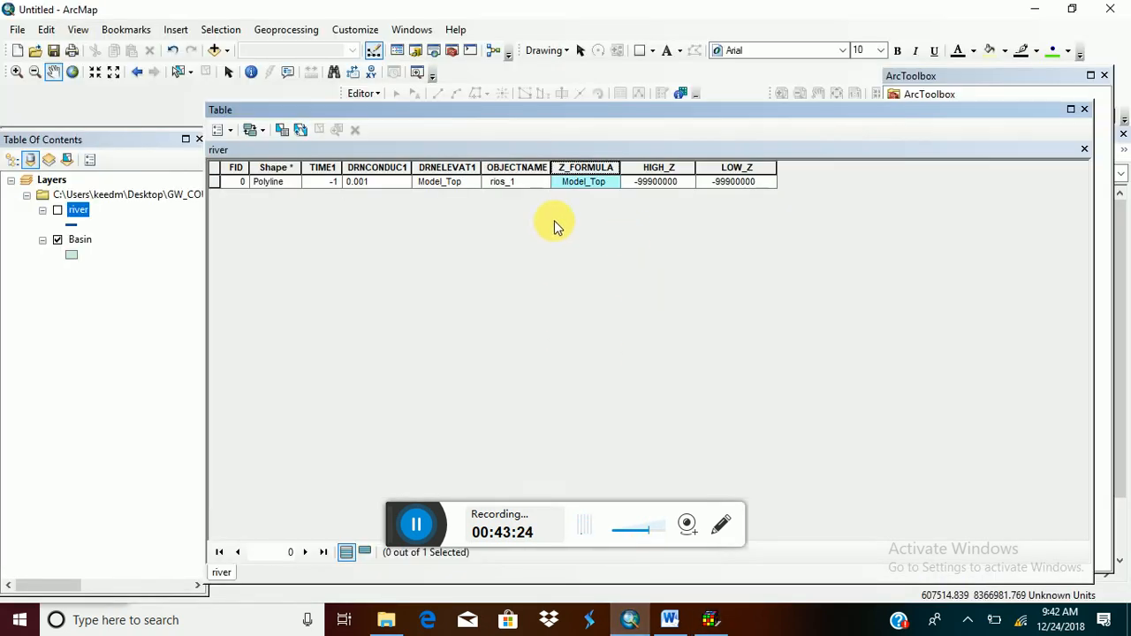
click(379, 181)
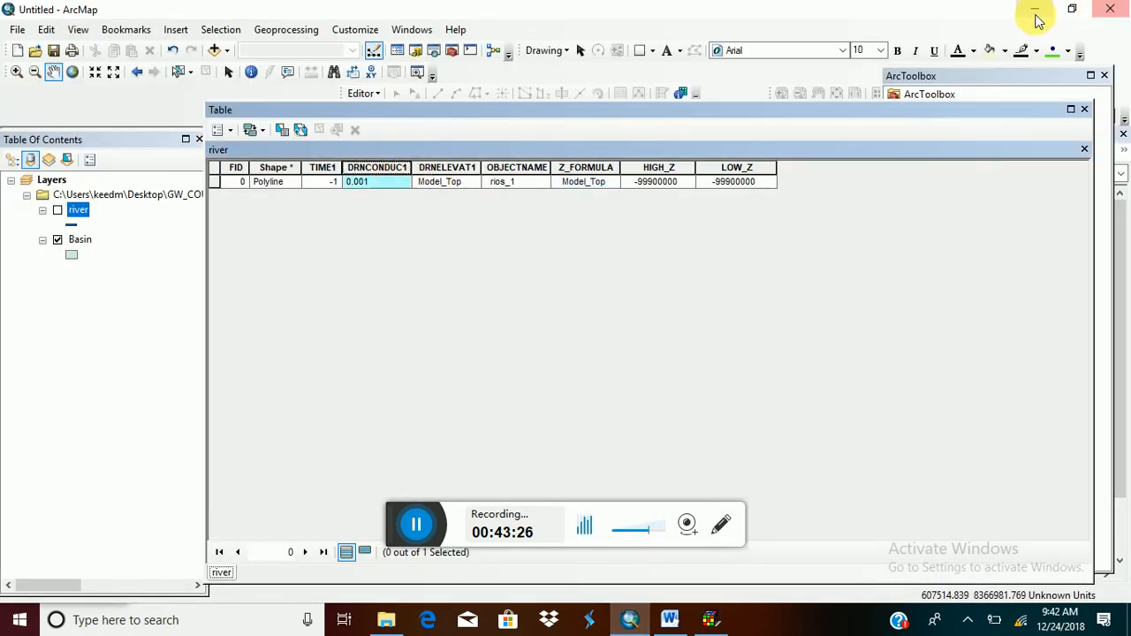
click(1034, 10)
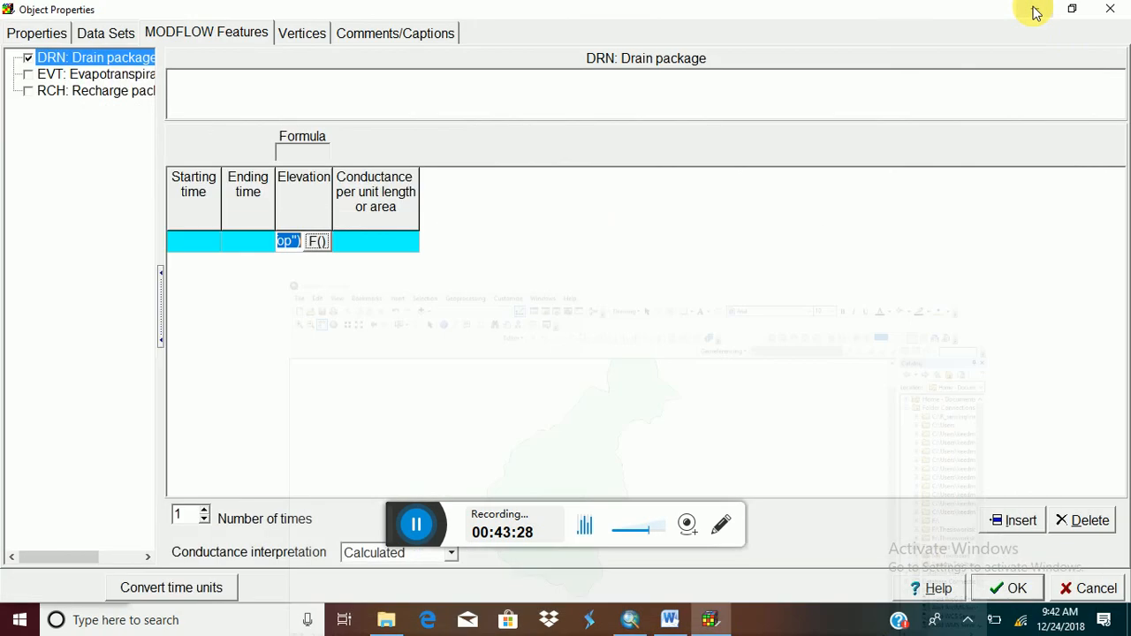
Set the drain package's conductance per unit length or area to 0.001.
click(291, 240)
click(347, 242)
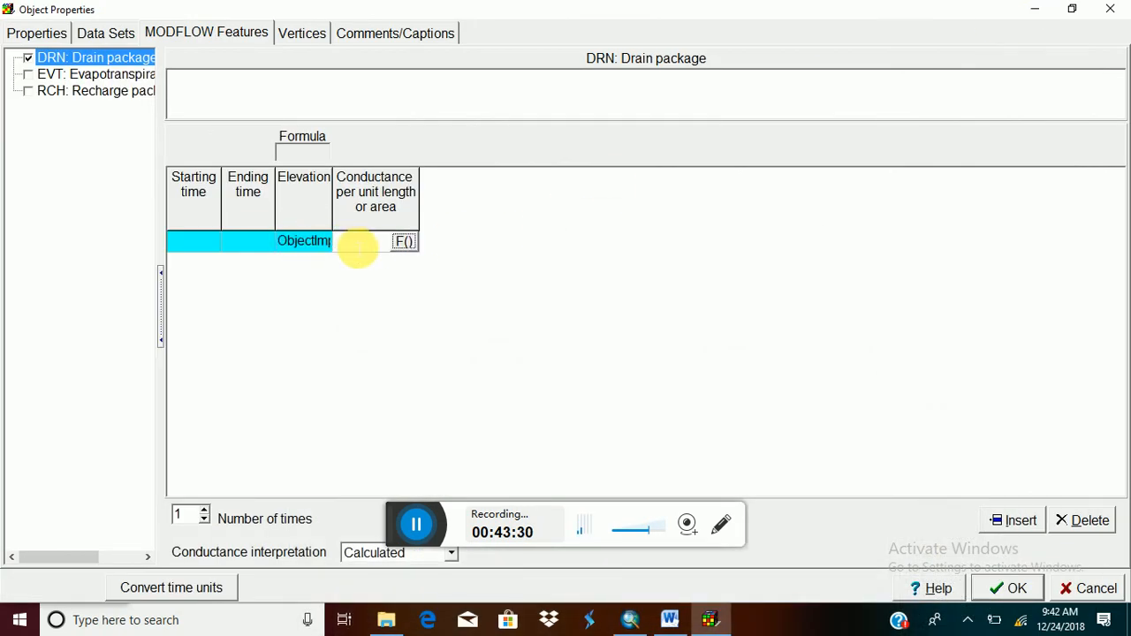
text(0.001)
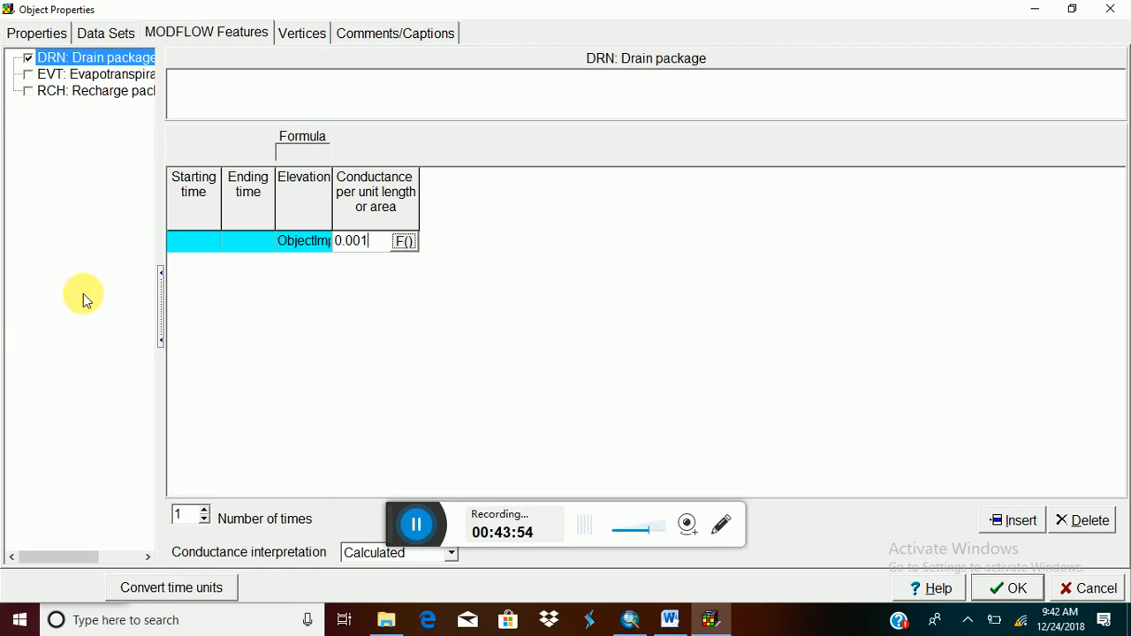
Try to replace the drain conductance formula with the ObjectImportedValuesR function from the Object functions.
click(404, 242)
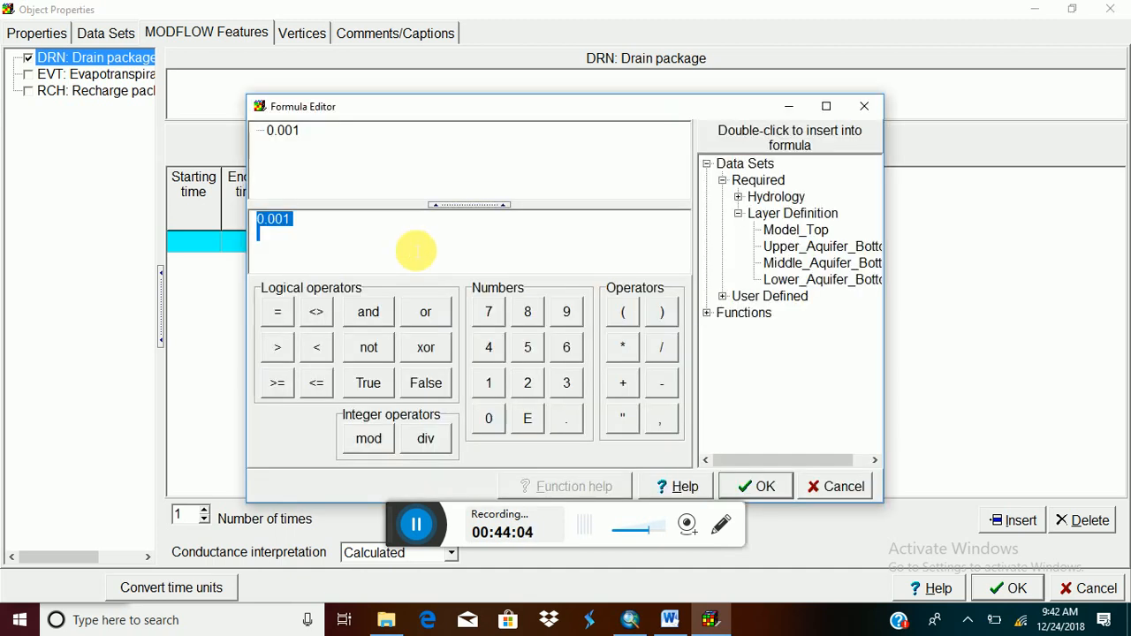
click(707, 313)
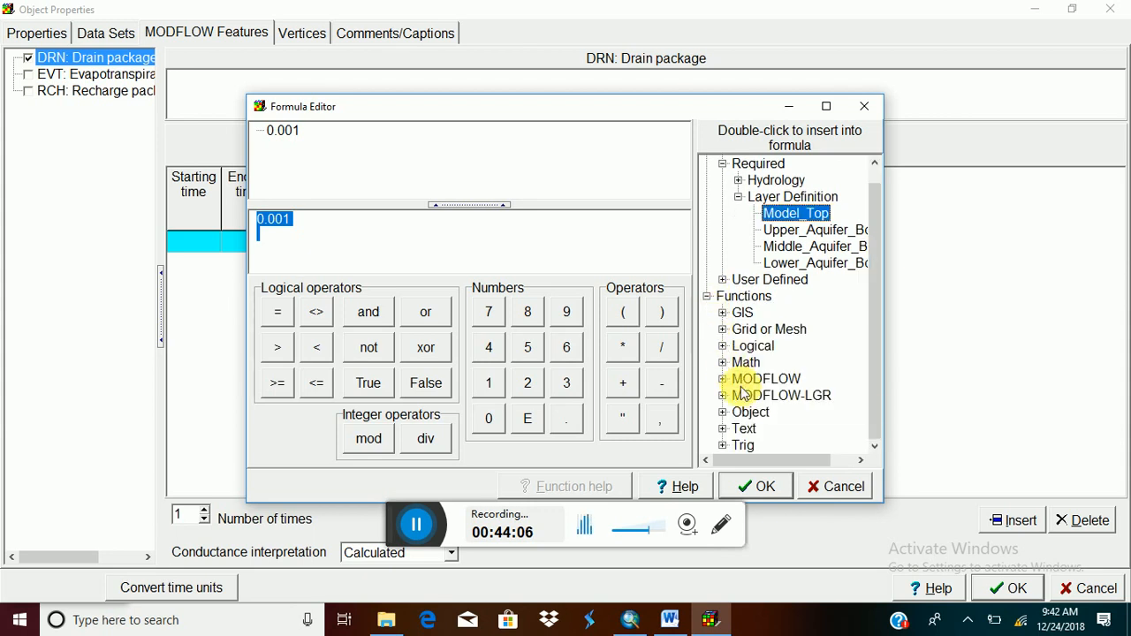
click(741, 414)
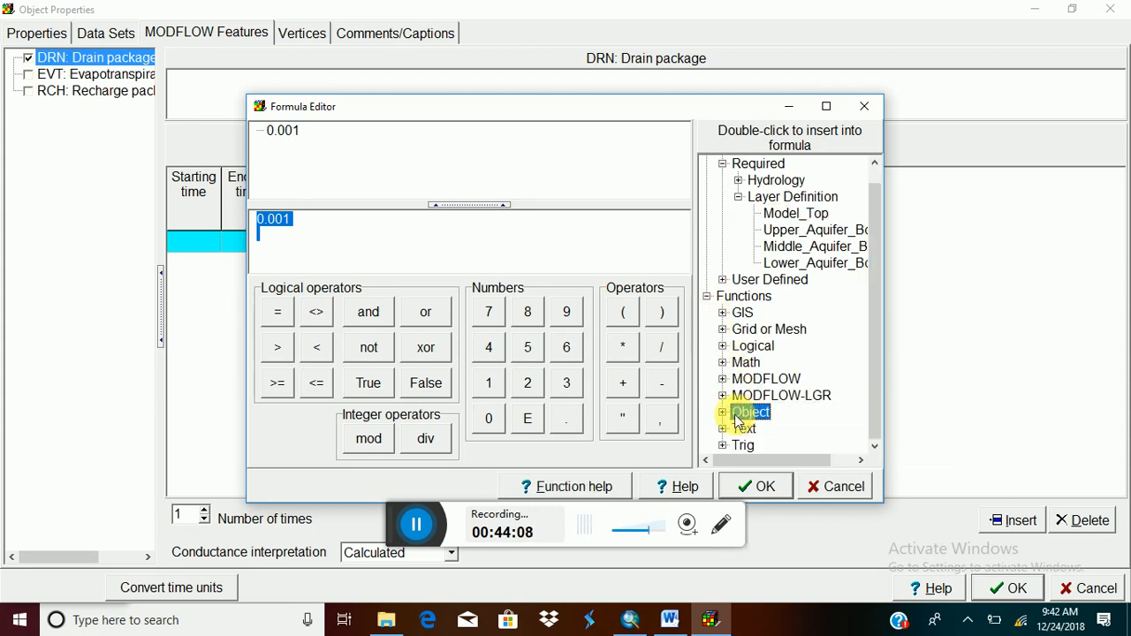
double_click(741, 414)
scroll(879, 330, down, 1)
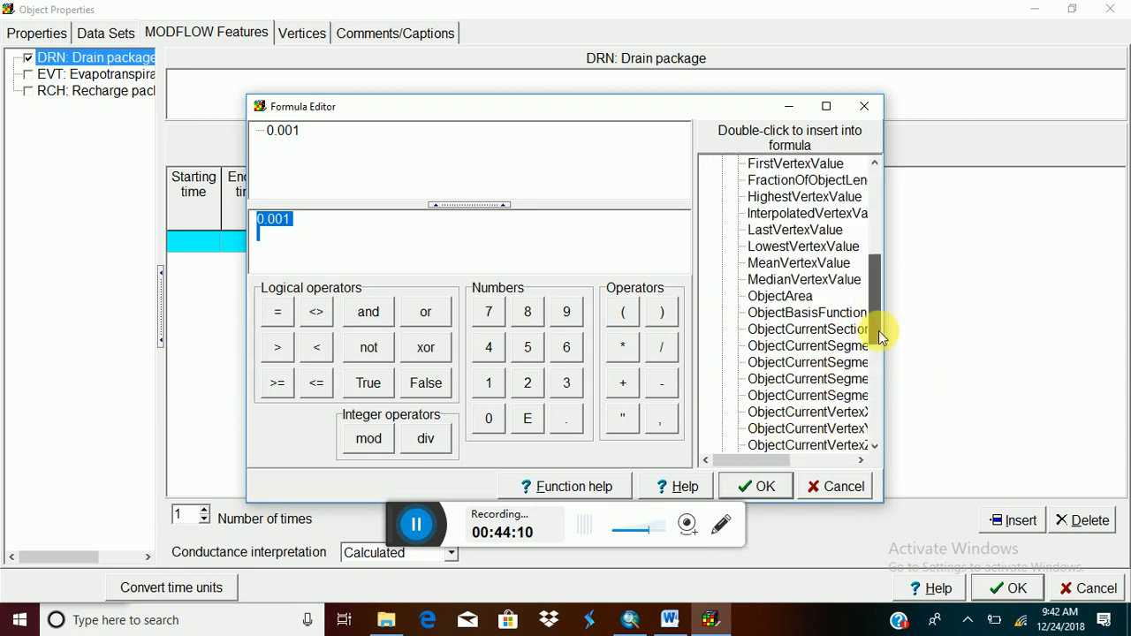
drag(879, 331, 866, 392)
mouse_move(775, 460)
mouse_down()
mouse_move(807, 472)
mouse_move(790, 470)
mouse_up()
double_click(810, 363)
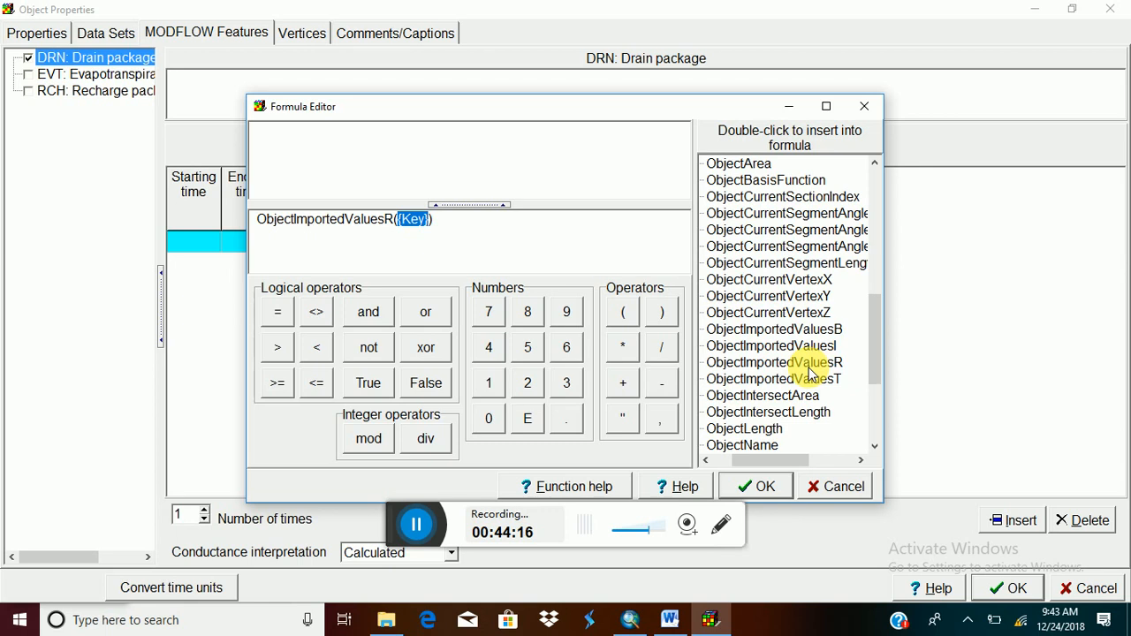
Look through the user-defined data sets created from shapefile attributes for a conductance key, and leave the formula editor without applying the formula.
drag(879, 303, 891, 204)
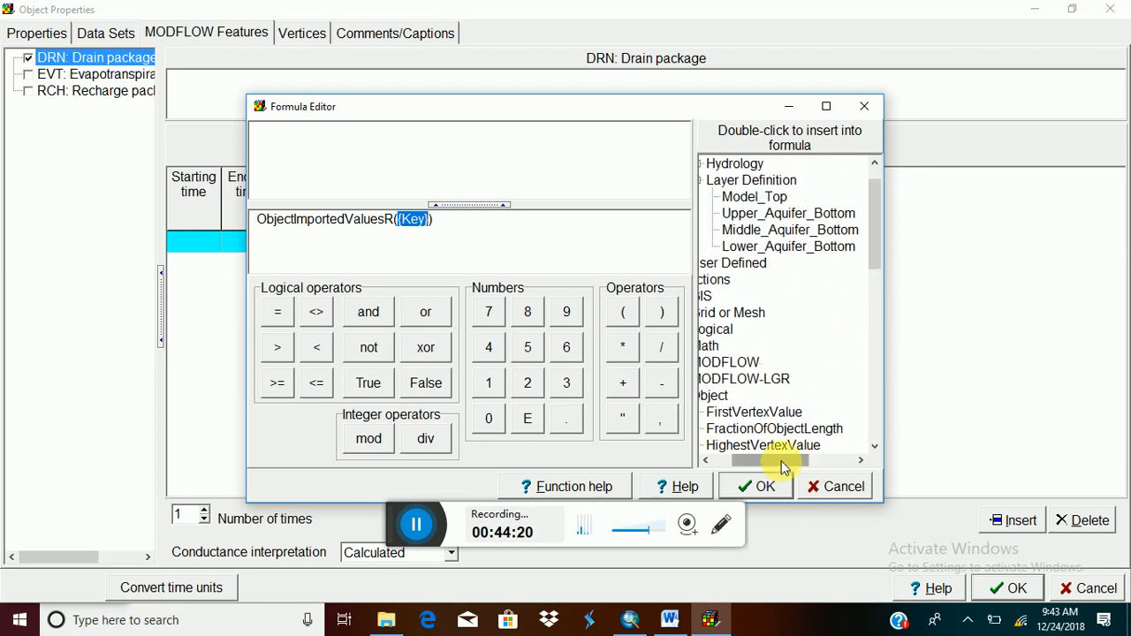
drag(783, 468, 758, 467)
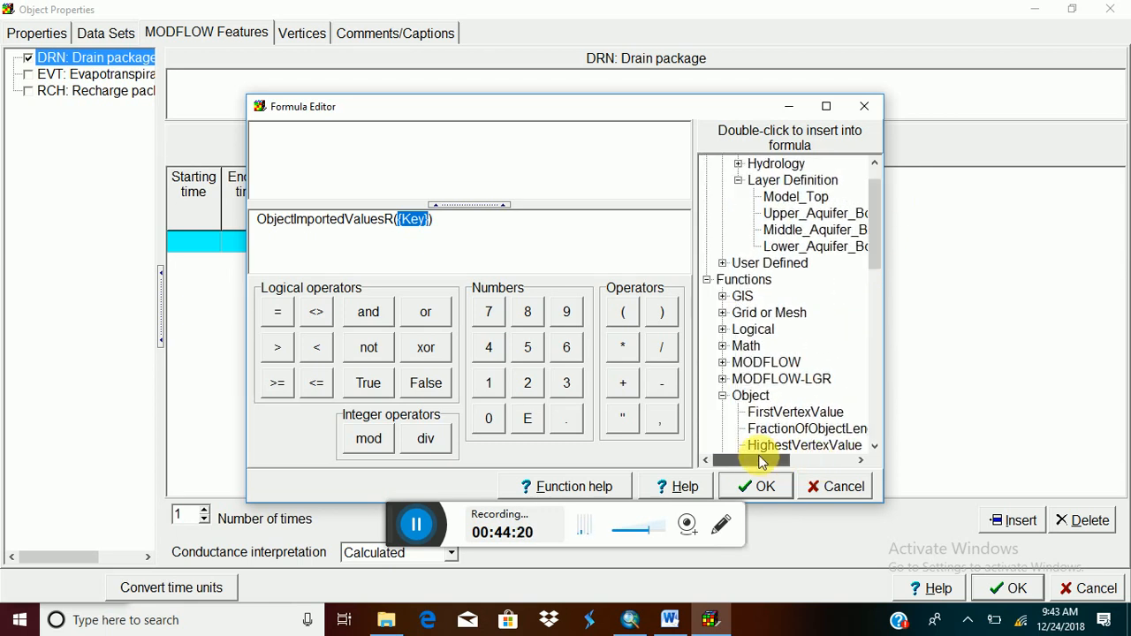
click(722, 263)
click(738, 280)
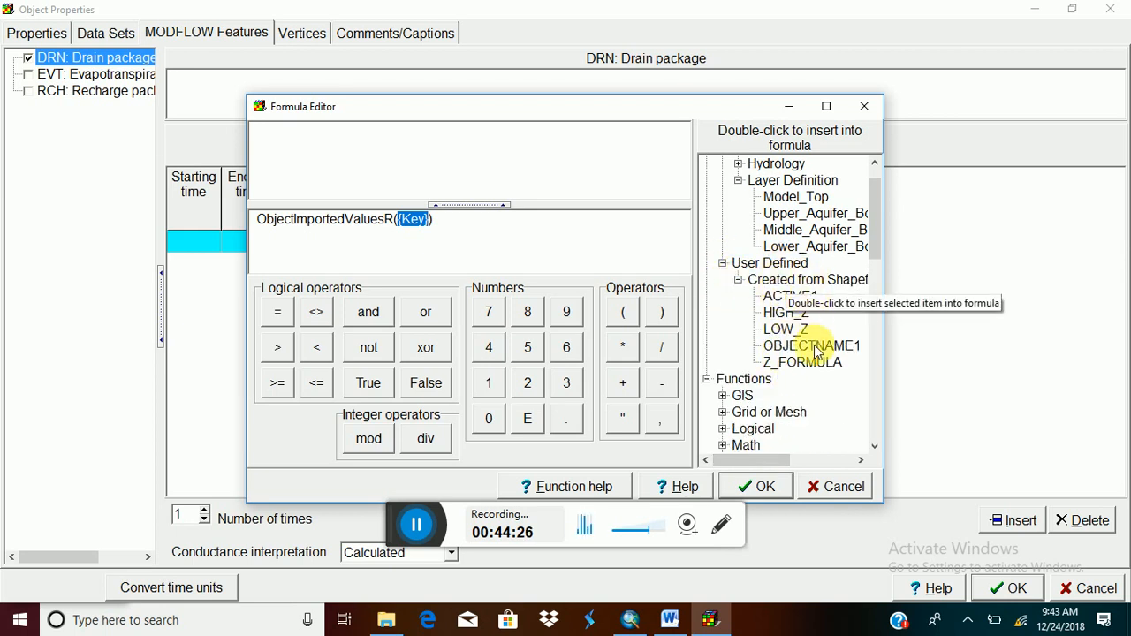
click(804, 299)
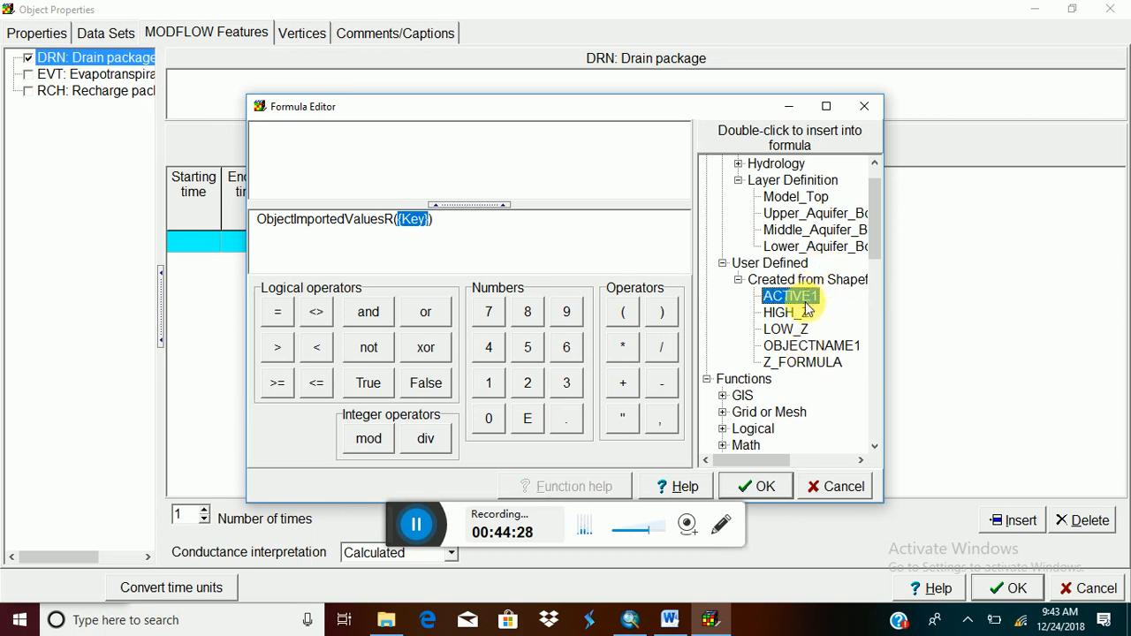
click(806, 311)
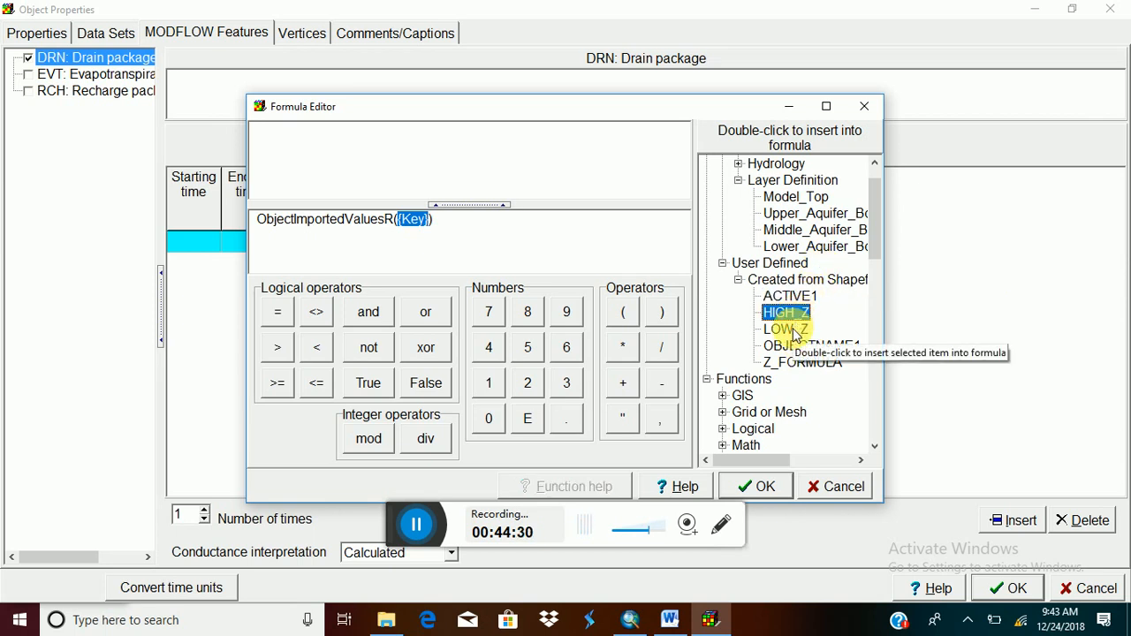
click(787, 297)
click(788, 313)
click(789, 330)
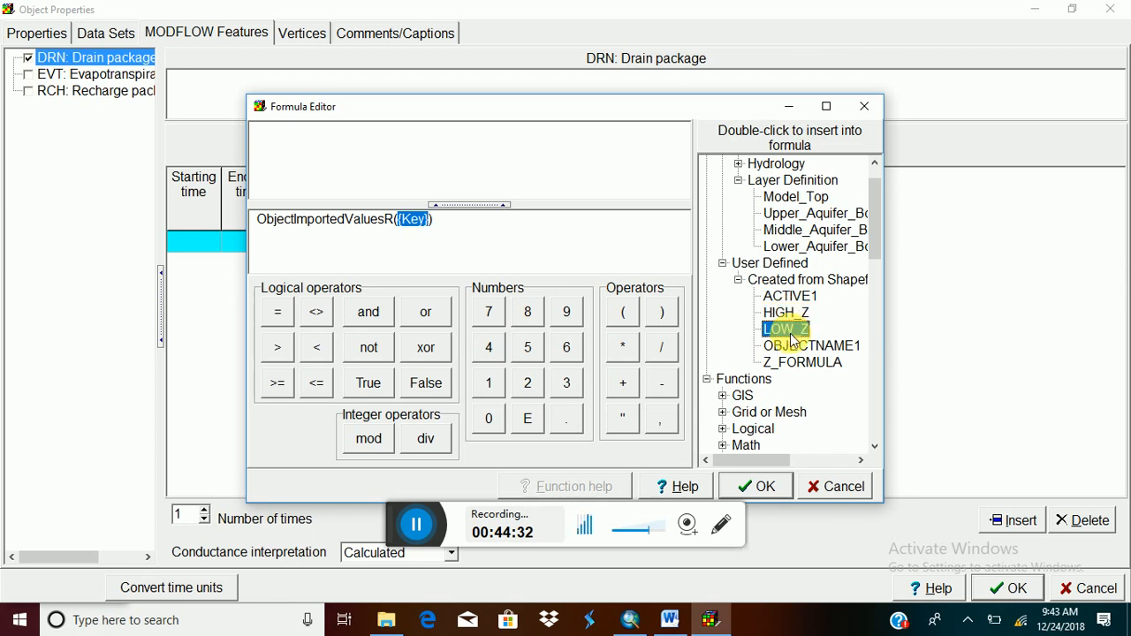
click(794, 346)
click(798, 364)
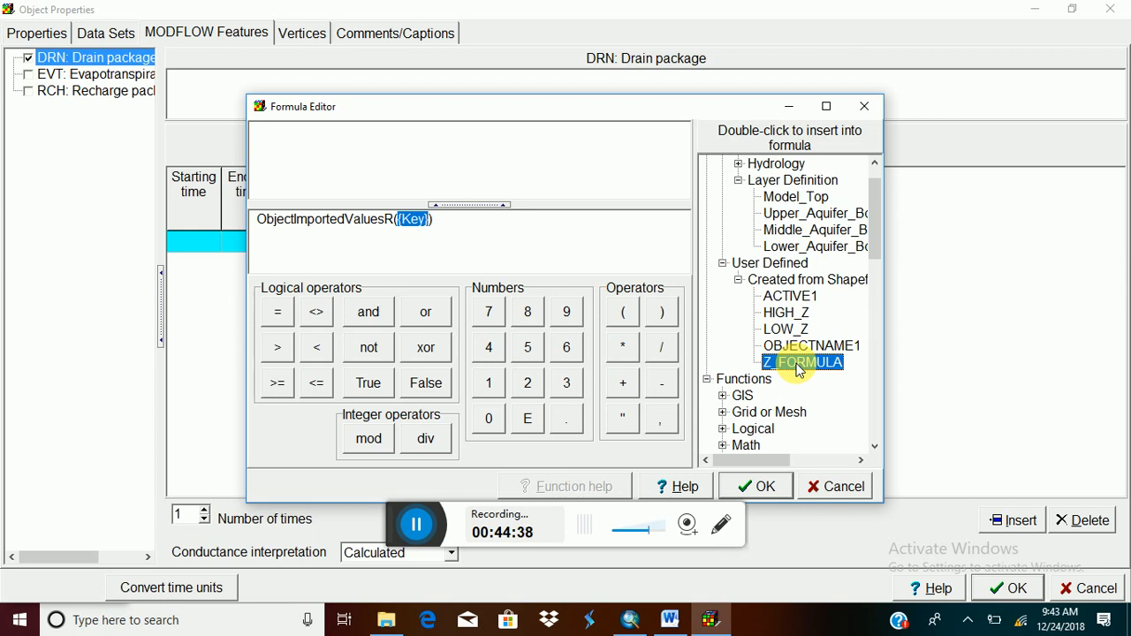
drag(769, 461, 735, 448)
click(831, 279)
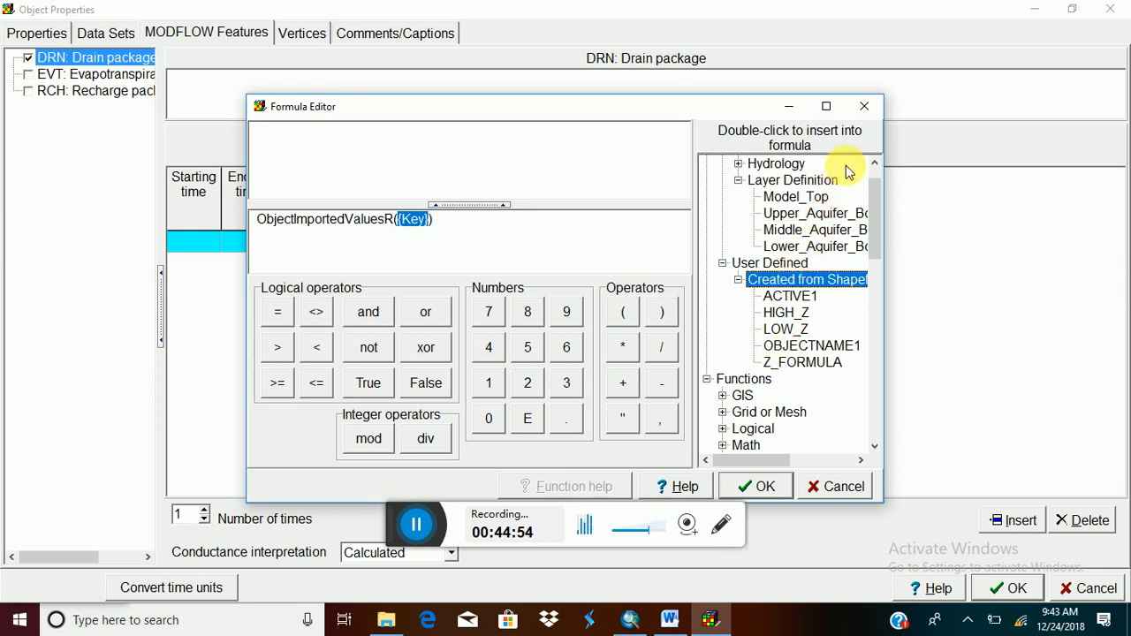
click(870, 106)
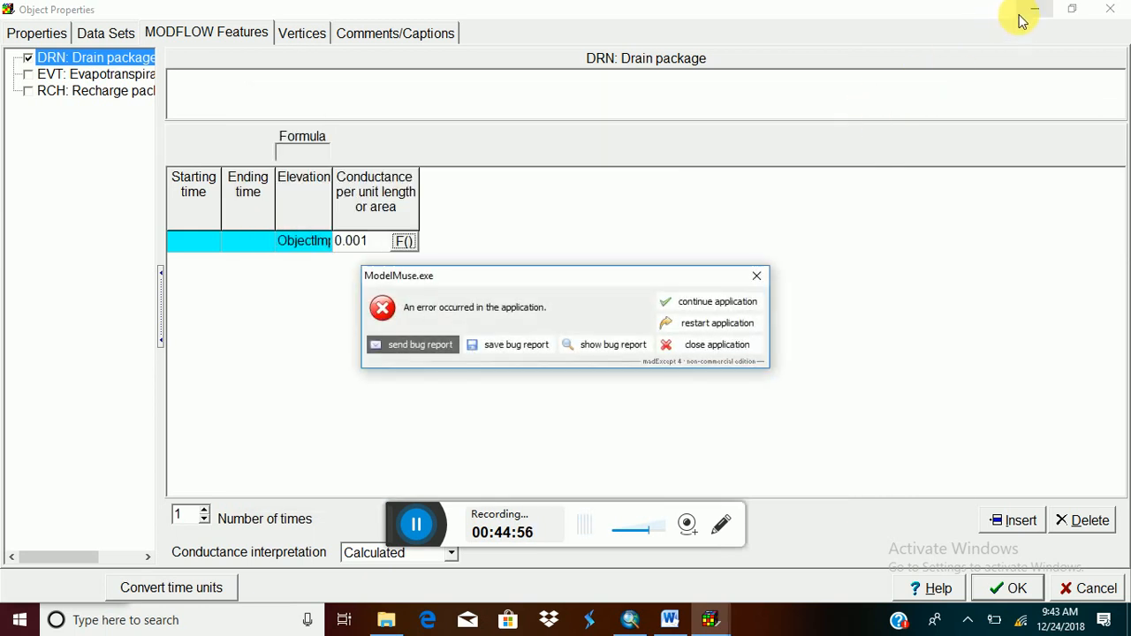
click(700, 305)
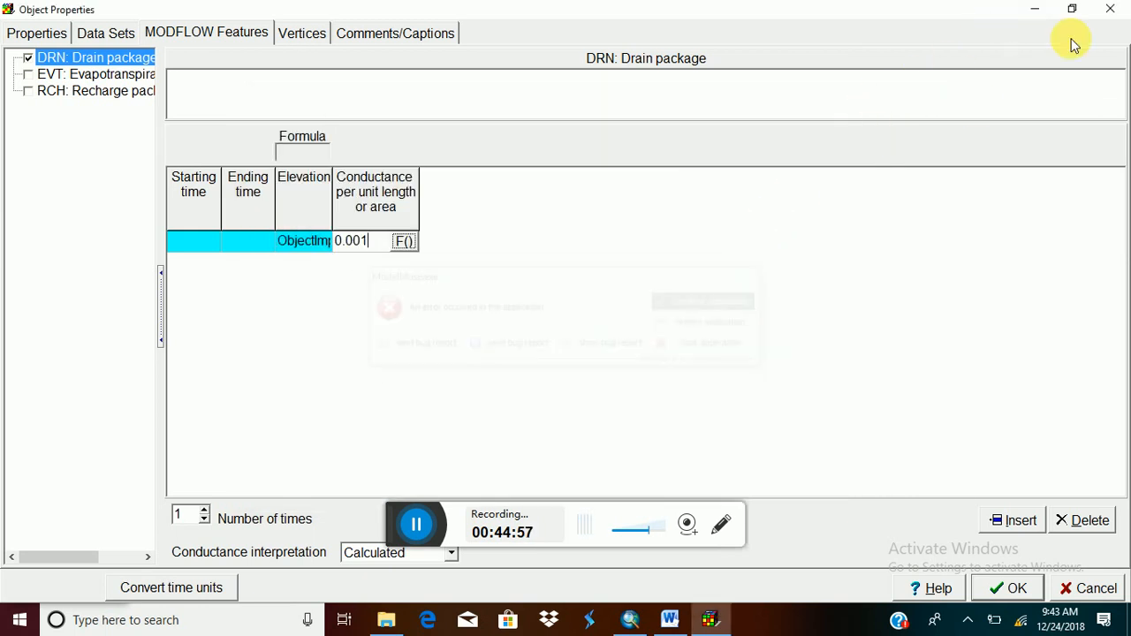
Dismiss the minimized Object Properties windows without applying their edits.
click(1036, 9)
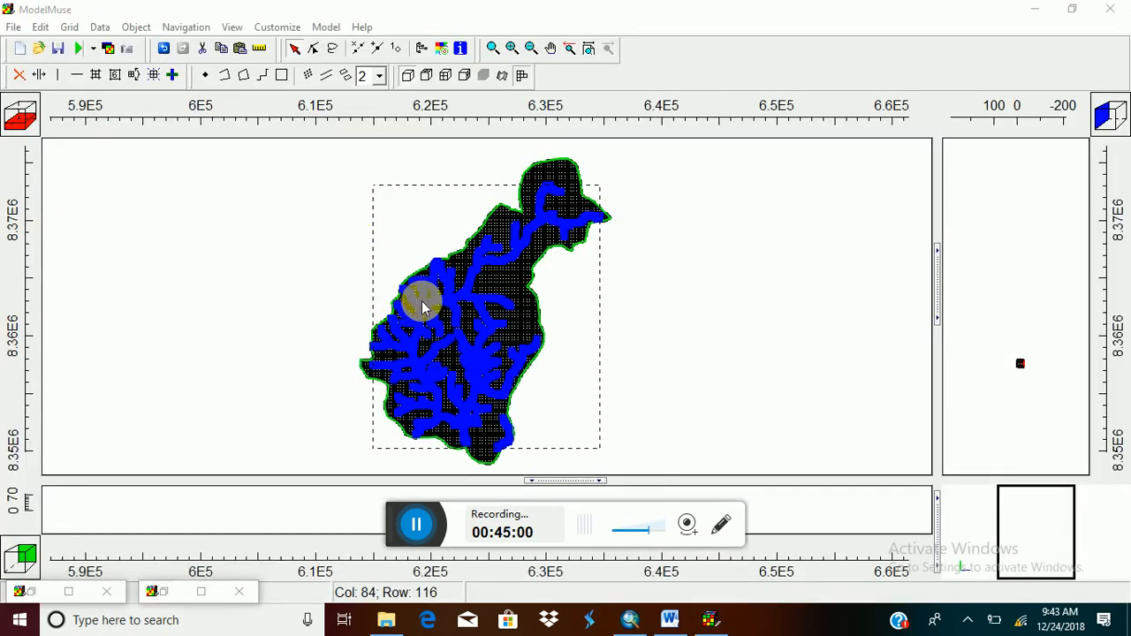
click(238, 591)
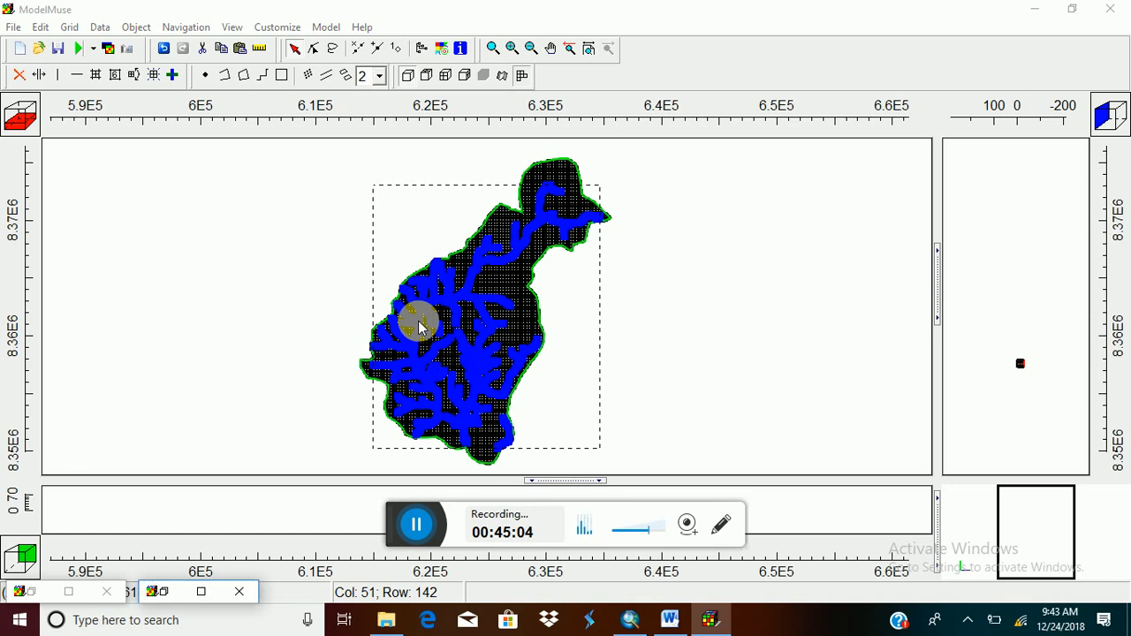
click(238, 592)
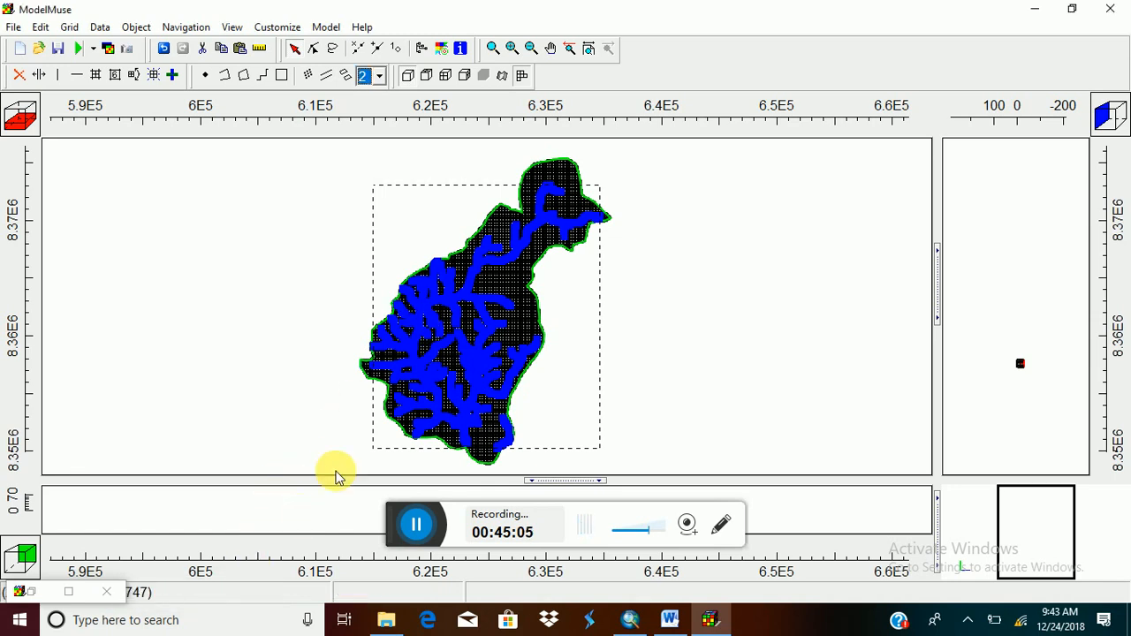
double_click(442, 295)
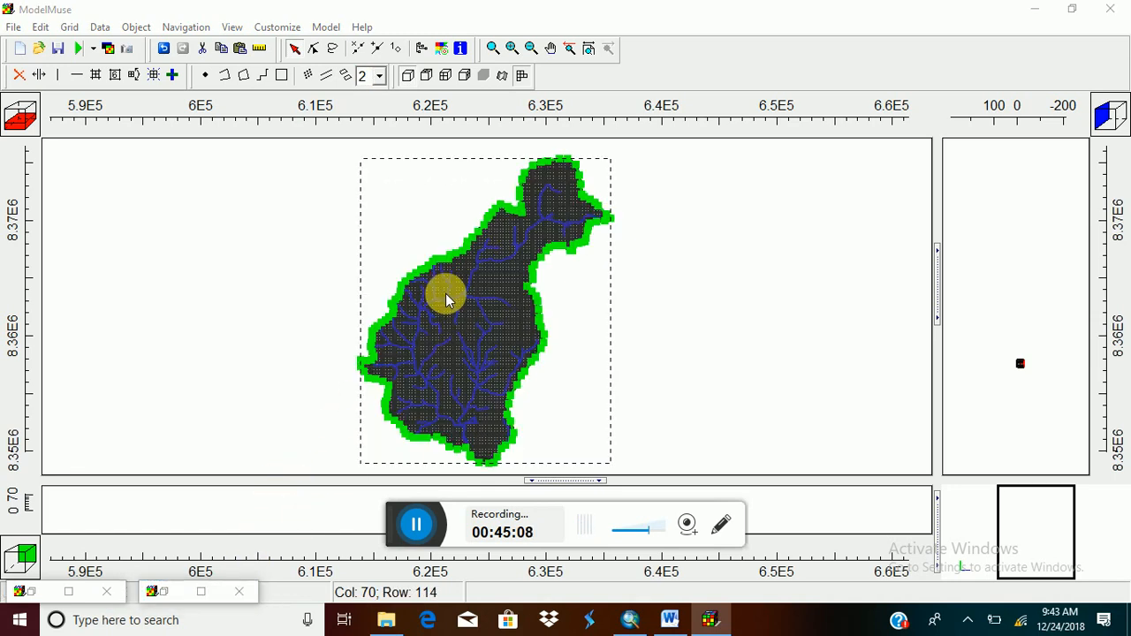
click(239, 598)
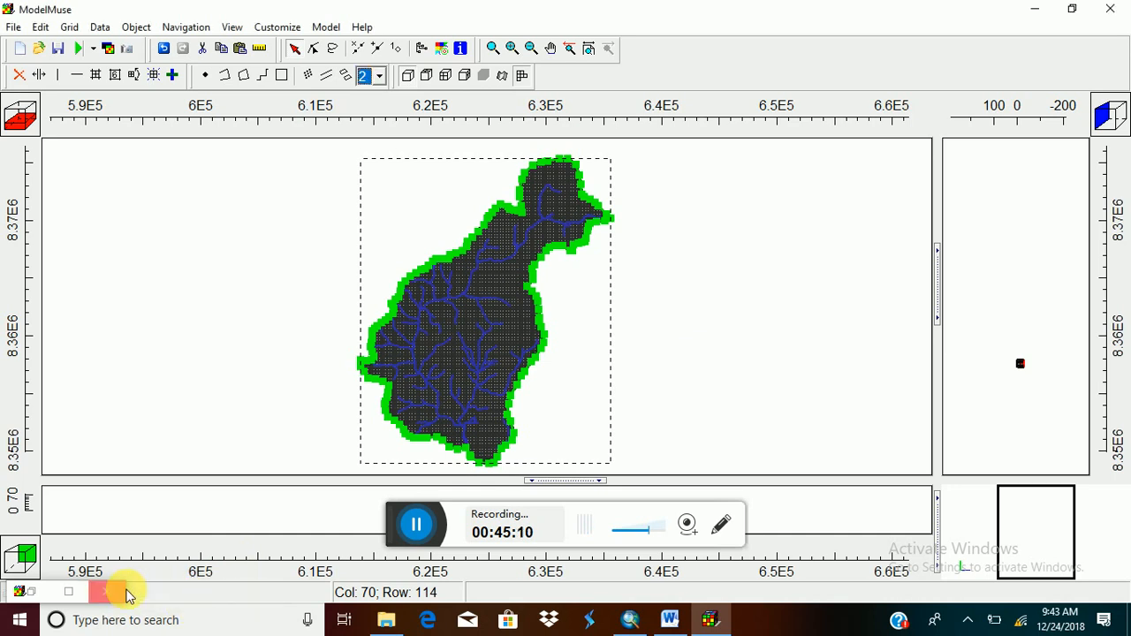
click(107, 592)
Examine river_1's user-defined data sets created from shapefile attributes, and close its properties.
click(631, 353)
click(470, 355)
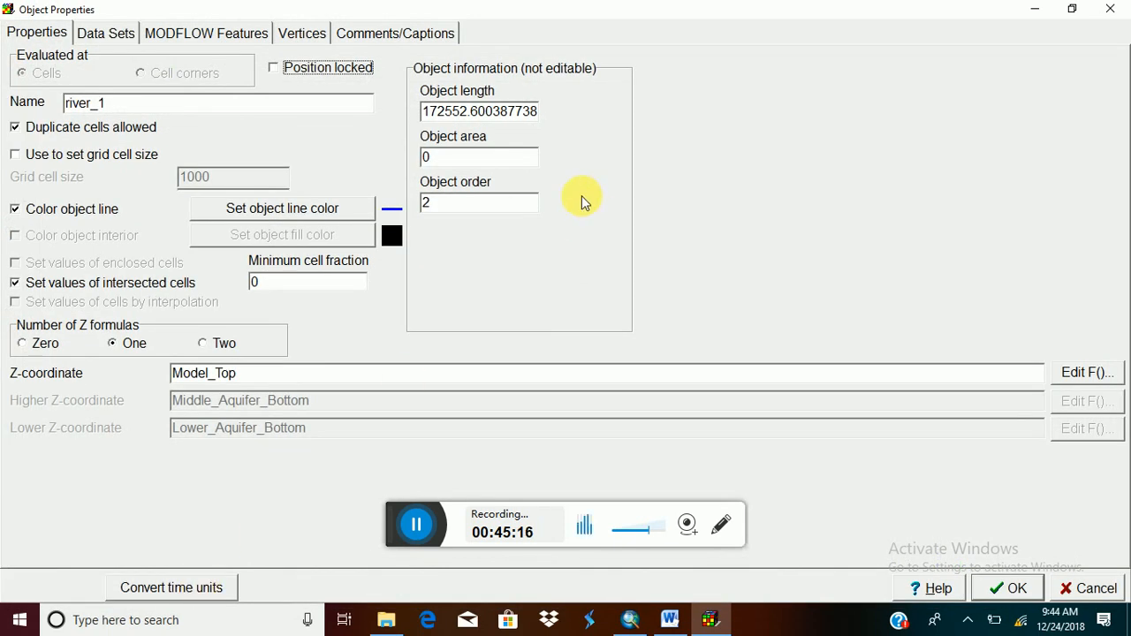
click(107, 33)
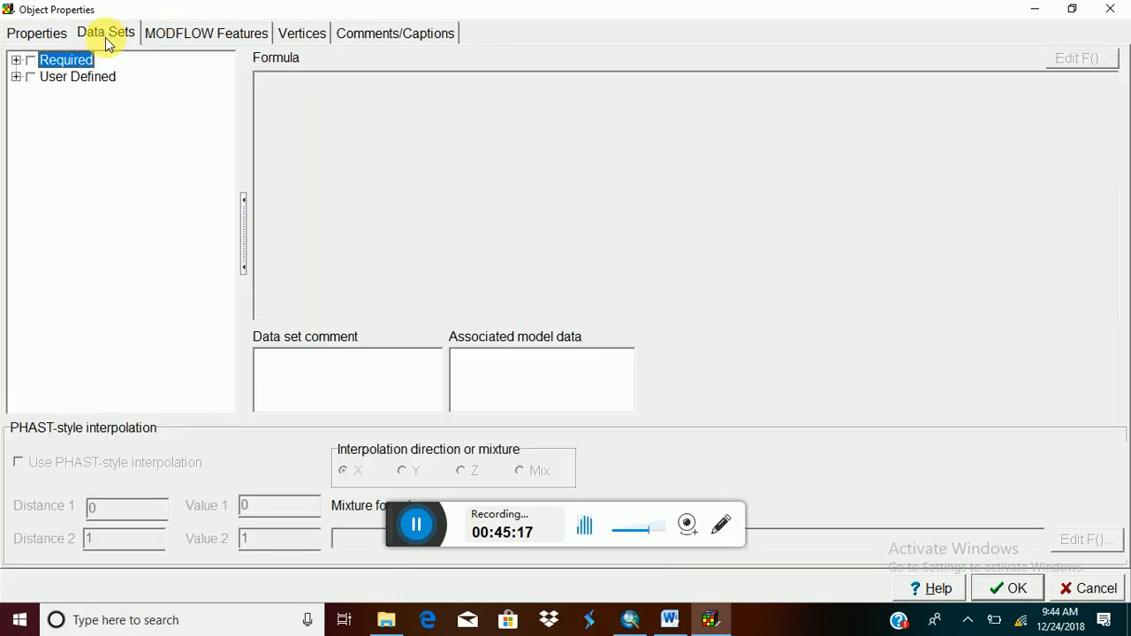
click(16, 78)
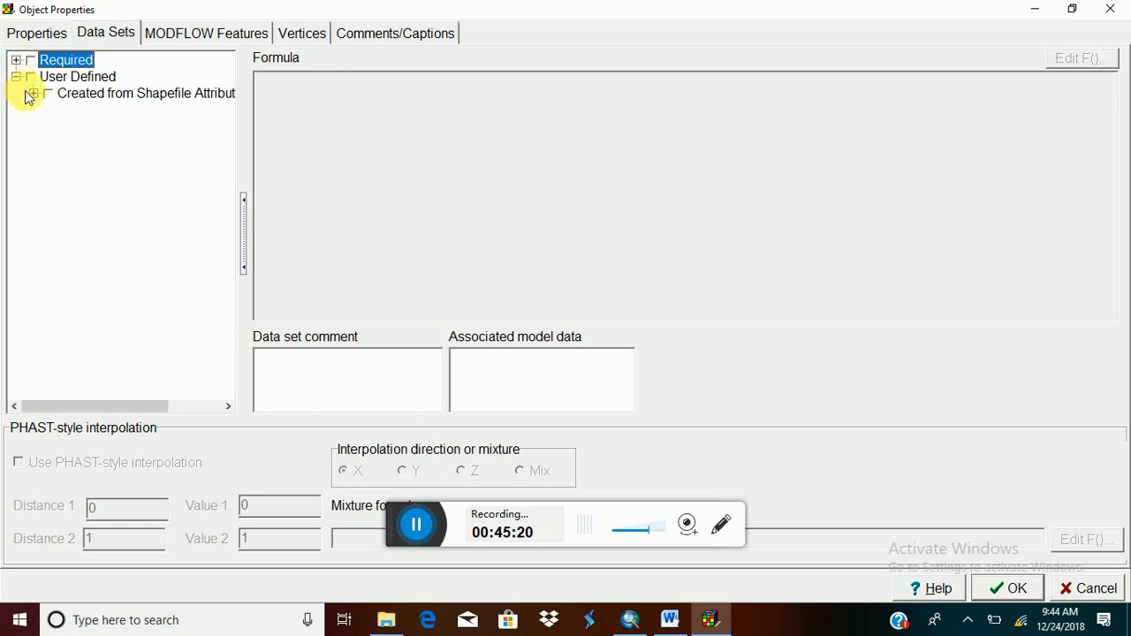
click(33, 94)
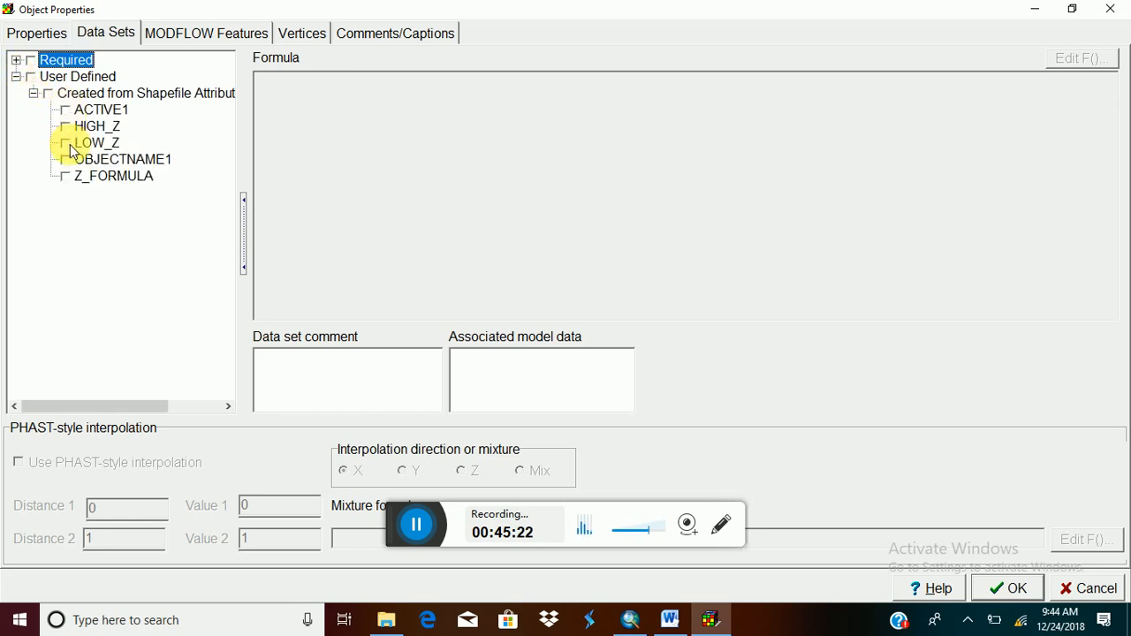
click(162, 93)
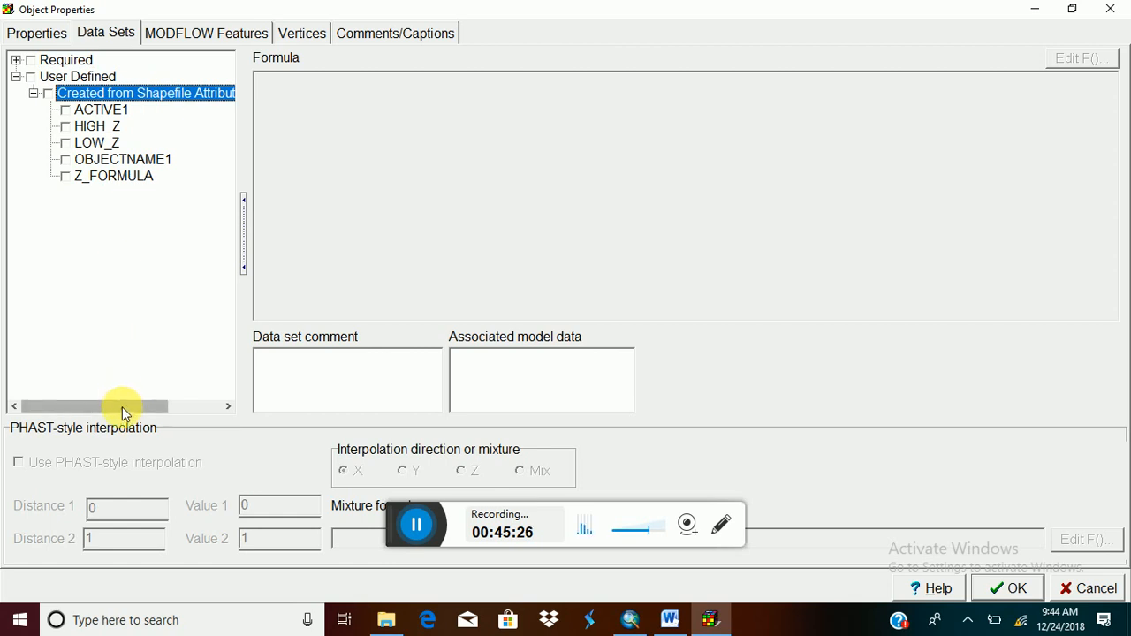
drag(122, 410, 202, 411)
click(1119, 10)
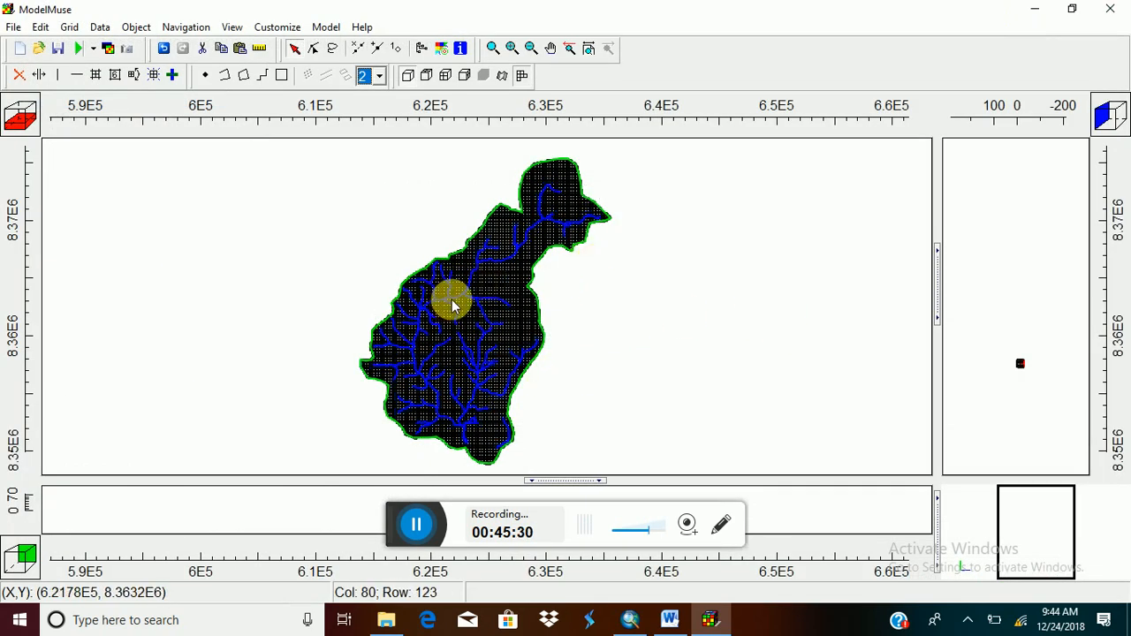
Examine river_1's required hydrology data sets and its user-defined data sets created from shapefile attributes, and close its properties.
click(452, 306)
double_click(452, 306)
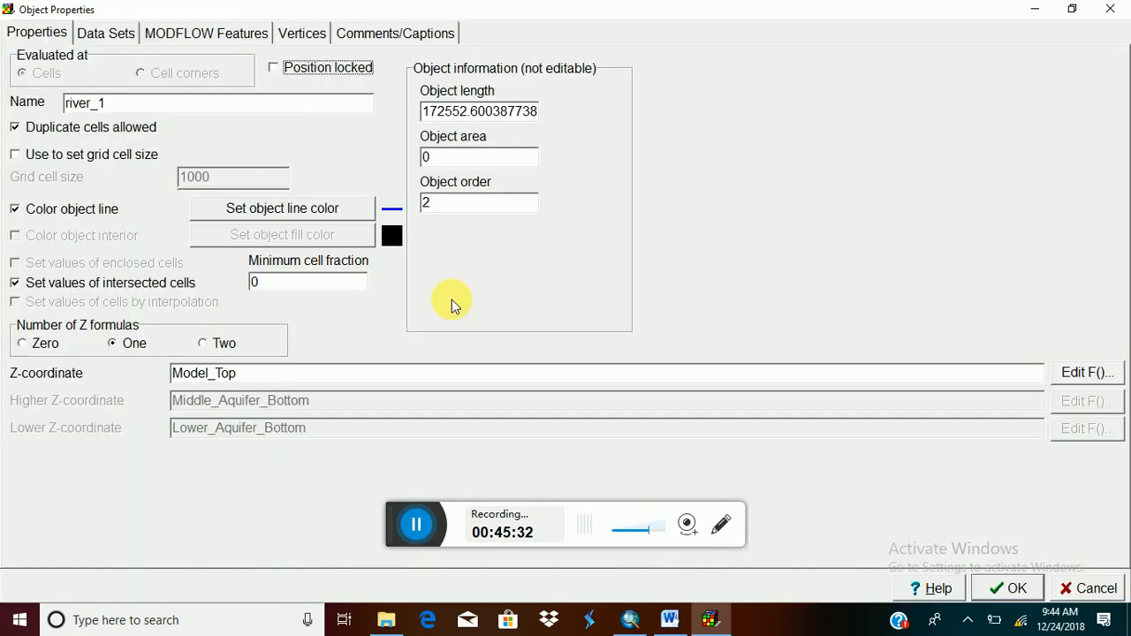
click(110, 33)
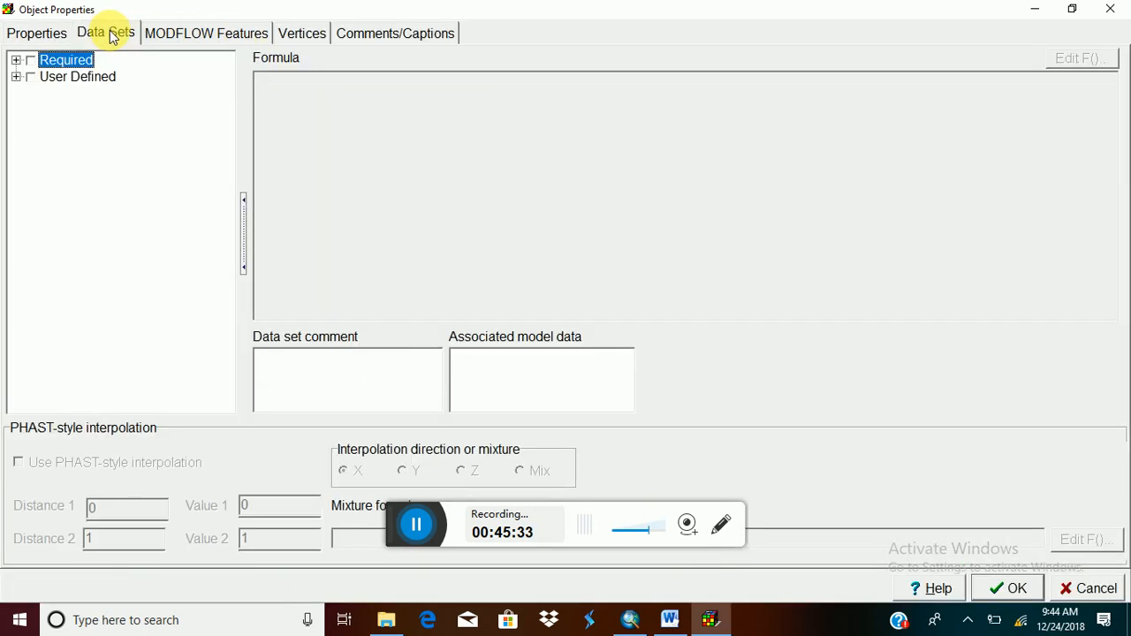
click(15, 60)
click(32, 78)
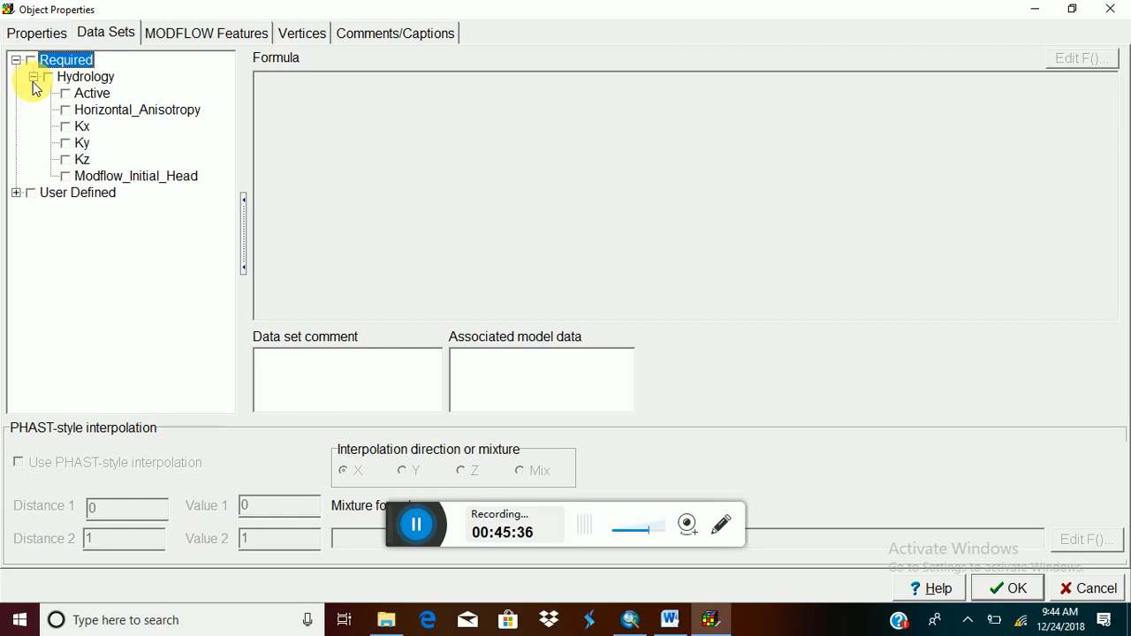
click(16, 193)
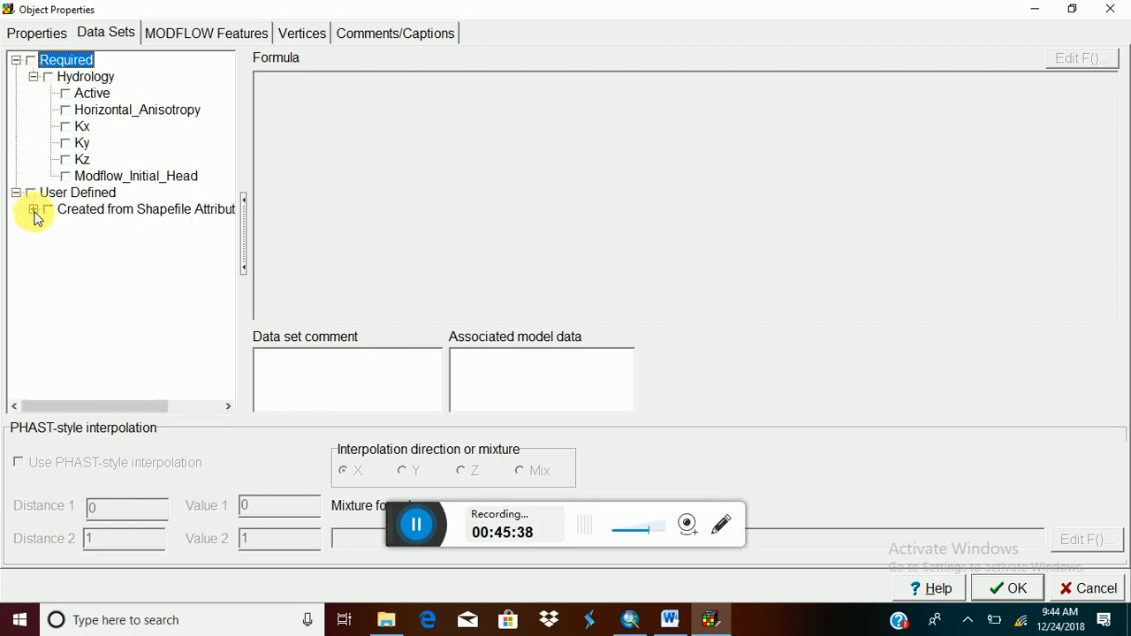
click(33, 210)
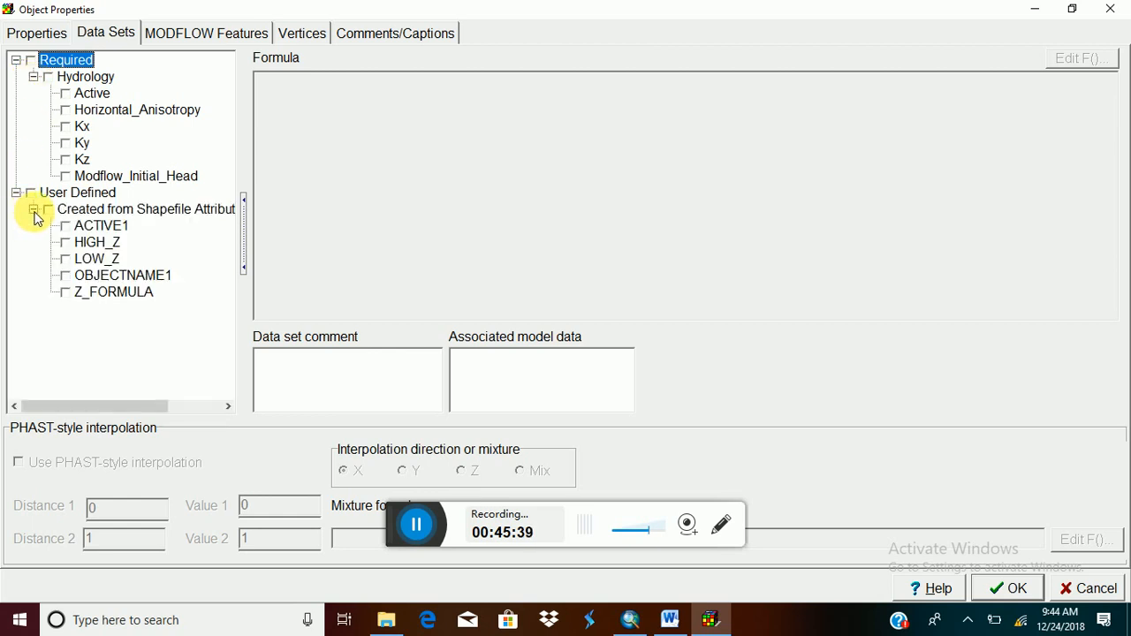
click(1110, 9)
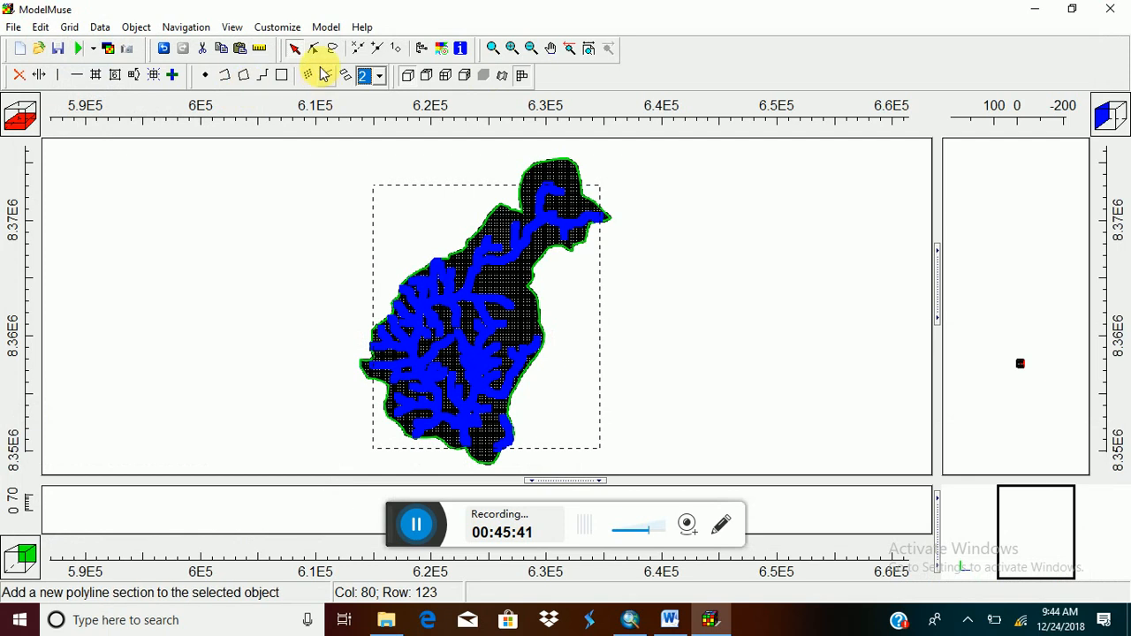
Find river_1 among the unused objects, examine its shapefile-attribute data sets and MODFLOW features, and close the properties and object list.
click(421, 47)
click(785, 79)
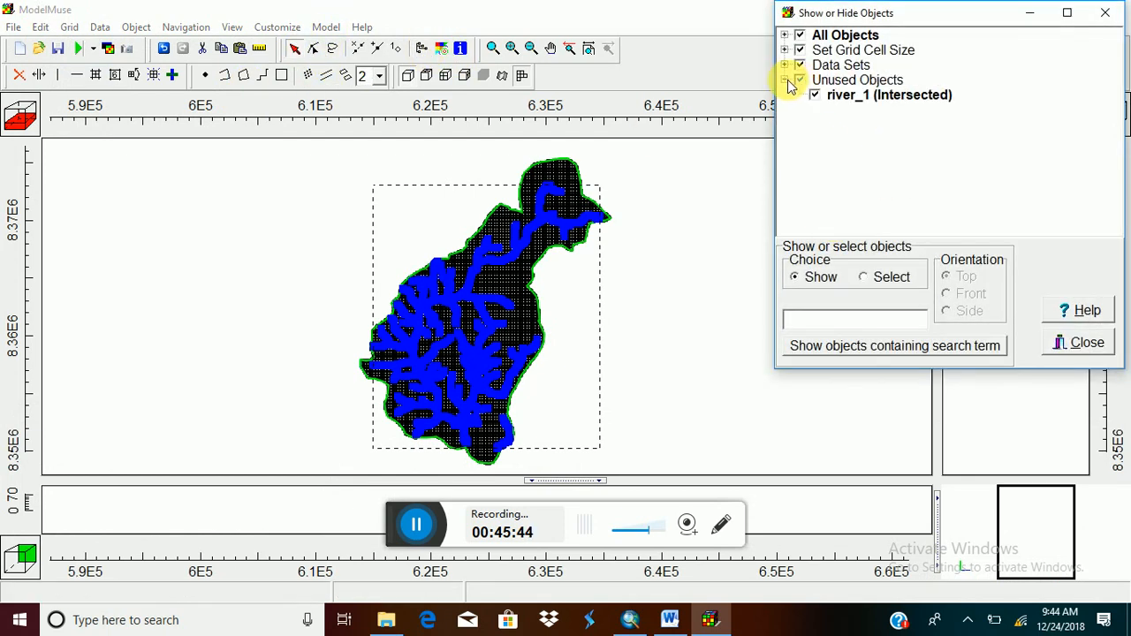
double_click(841, 97)
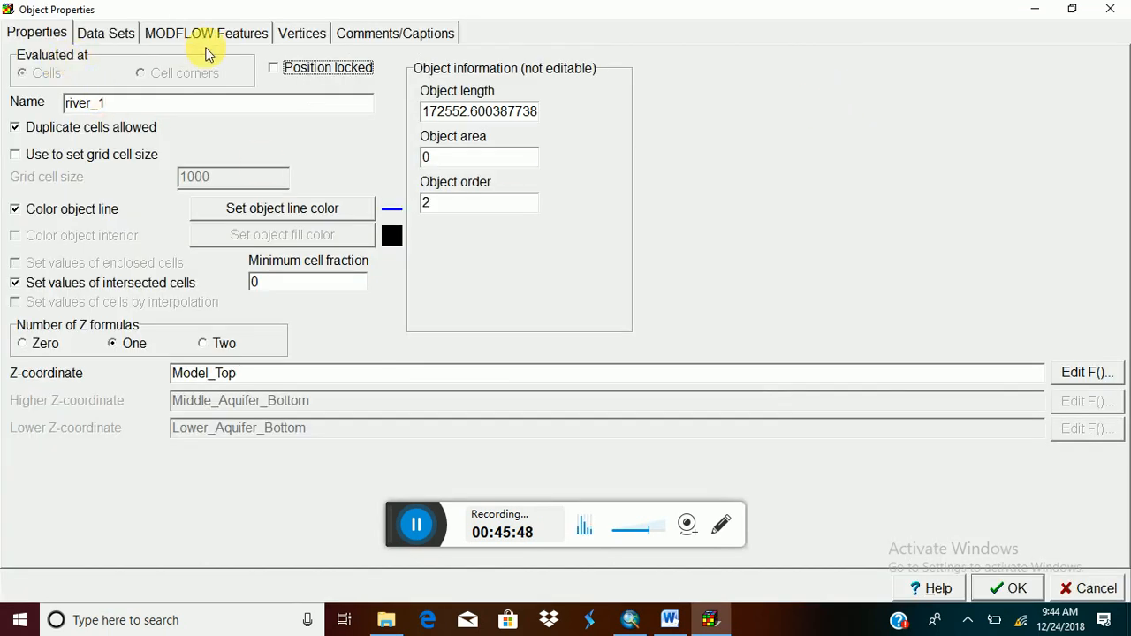
click(111, 33)
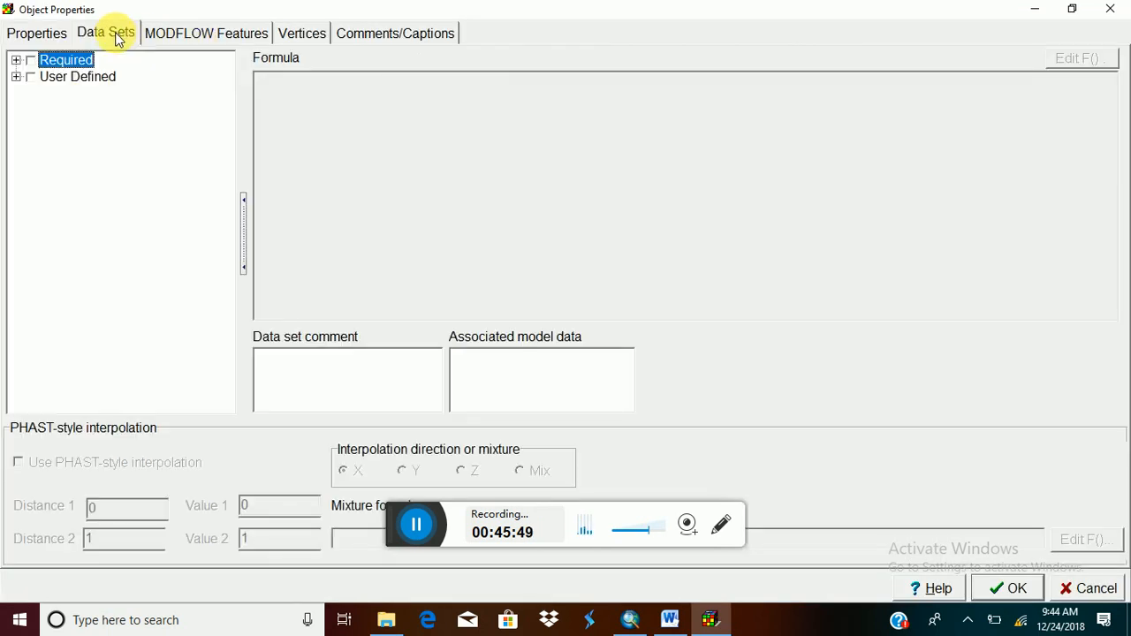
click(15, 78)
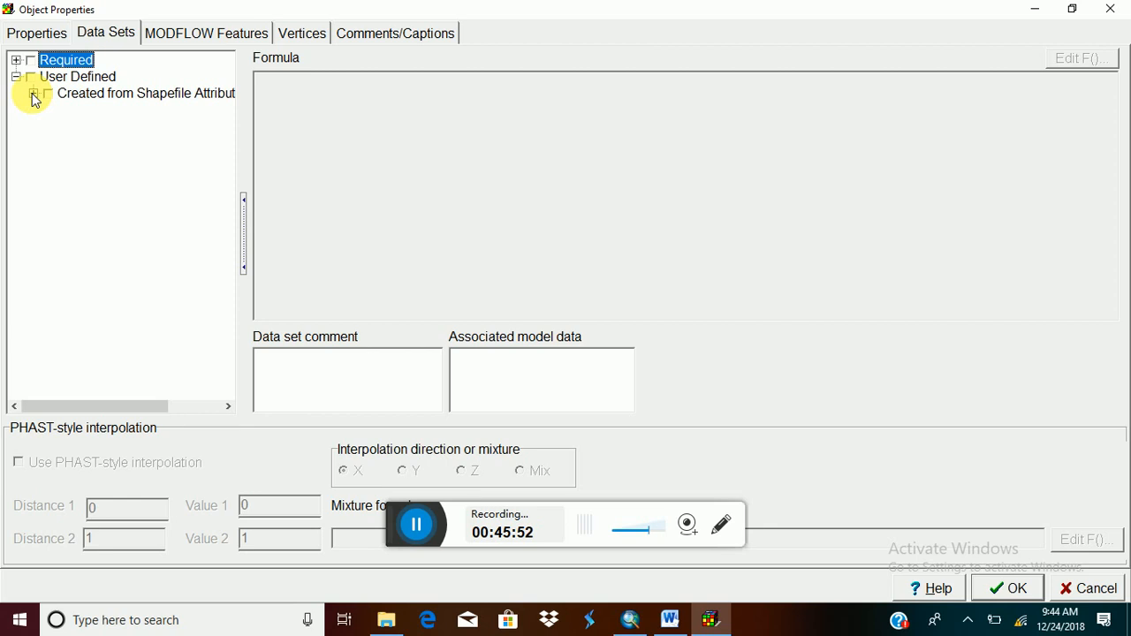
click(33, 94)
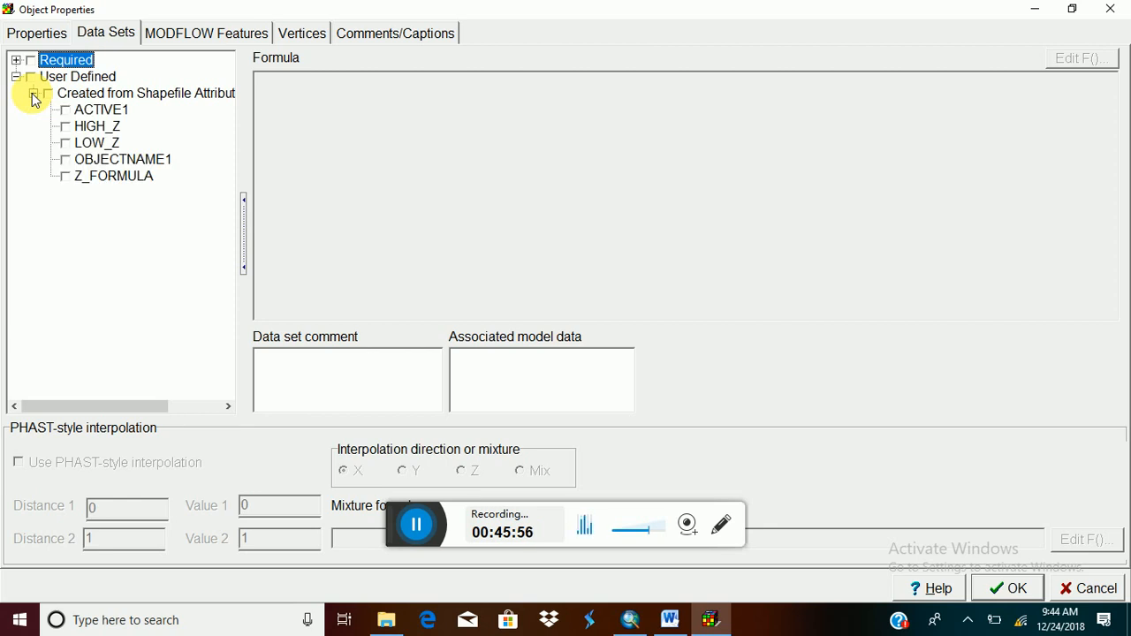
click(183, 36)
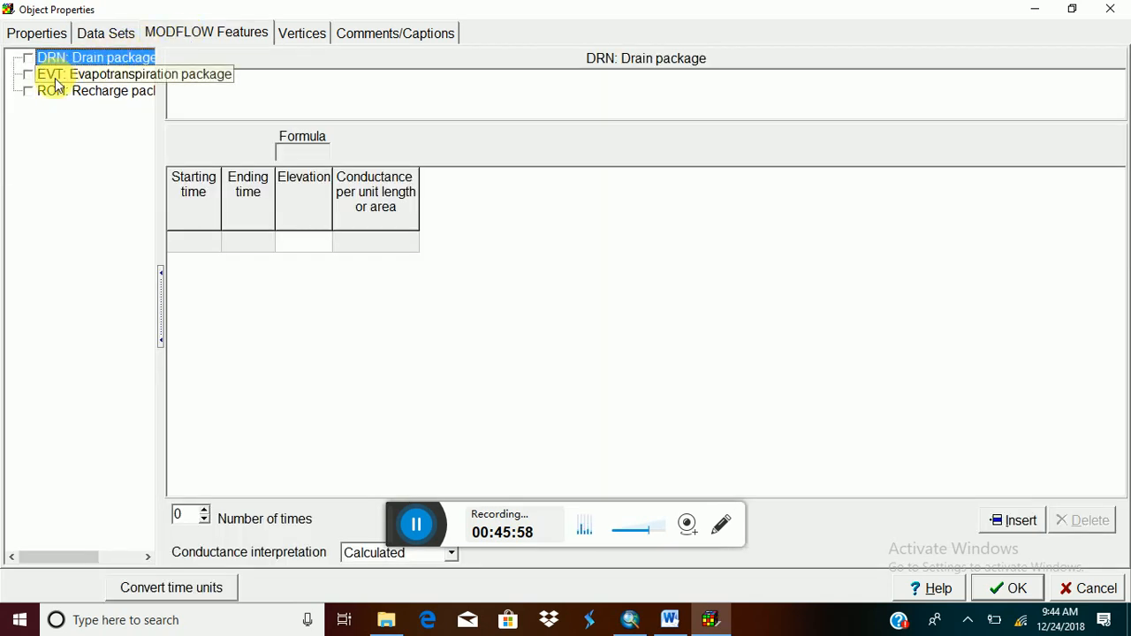
click(1110, 9)
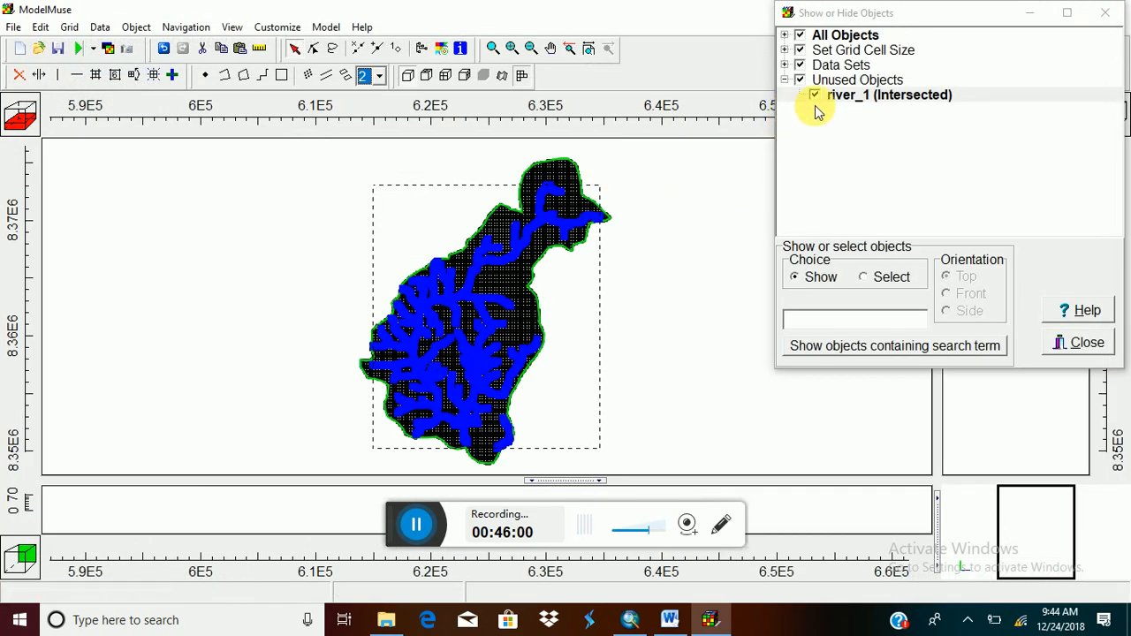
click(785, 80)
click(785, 79)
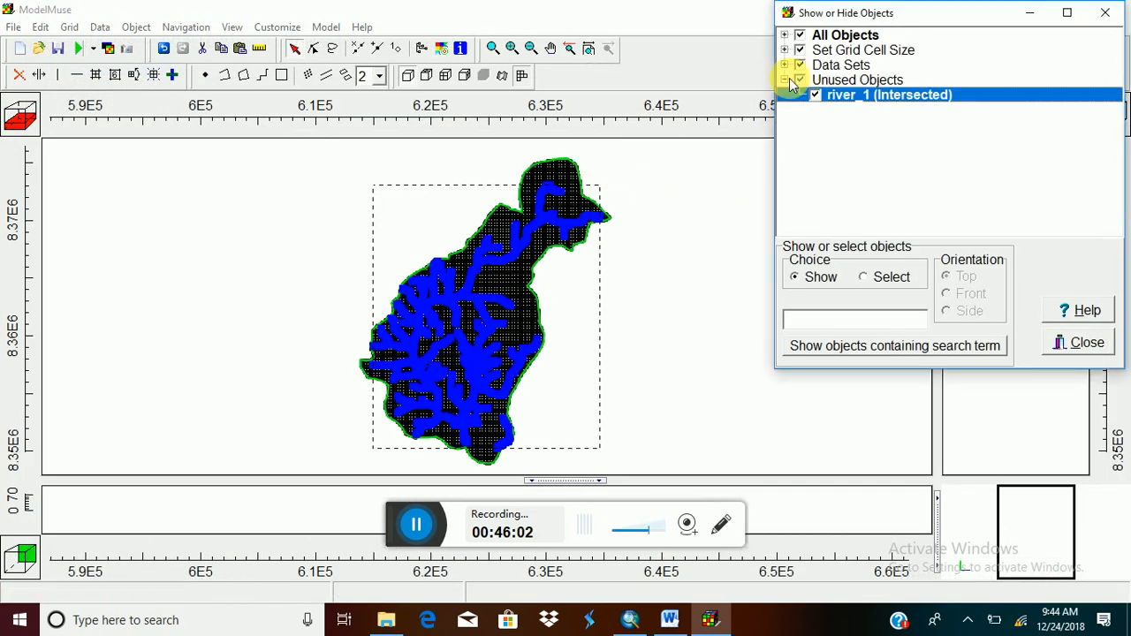
click(1105, 12)
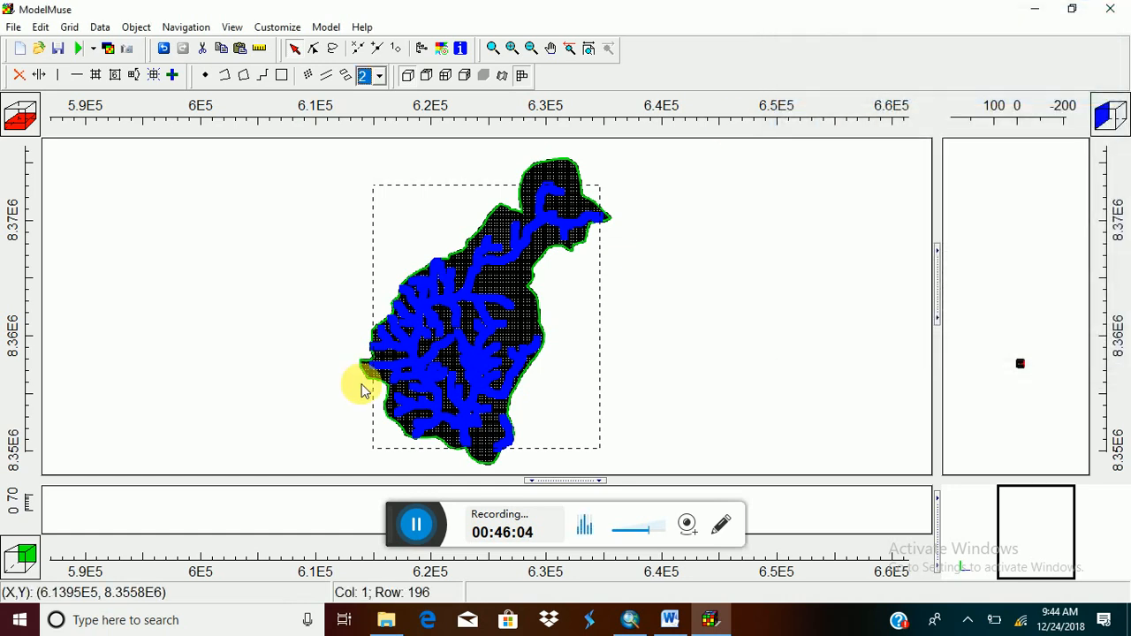
Enable the DRN Drain package for the river_1 object and set its starting time to -1.
double_click(471, 297)
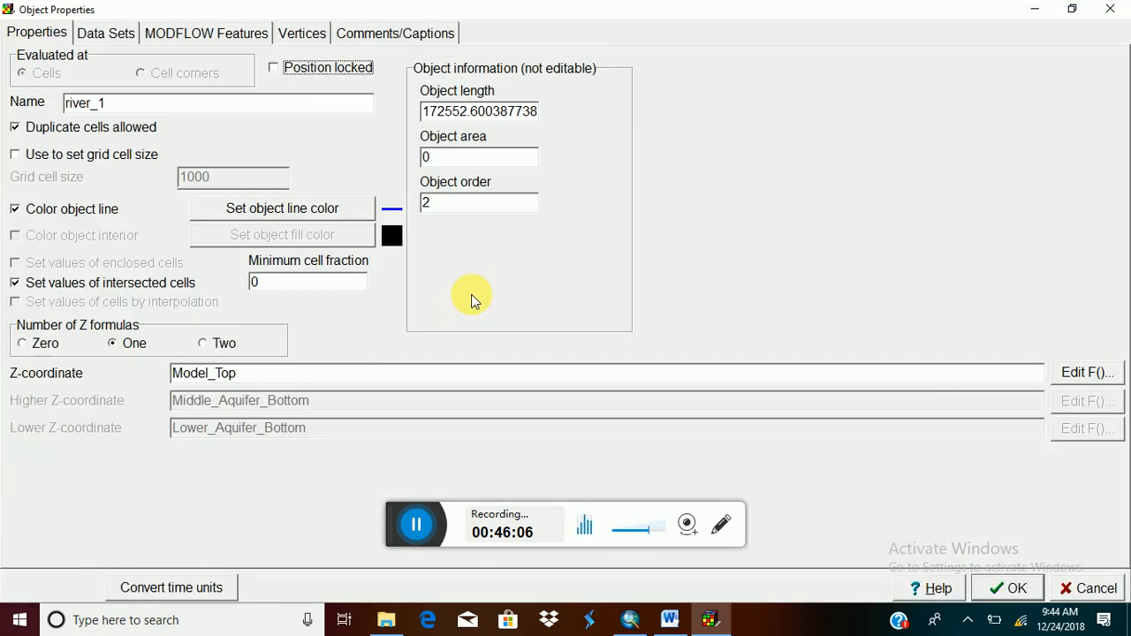
click(206, 32)
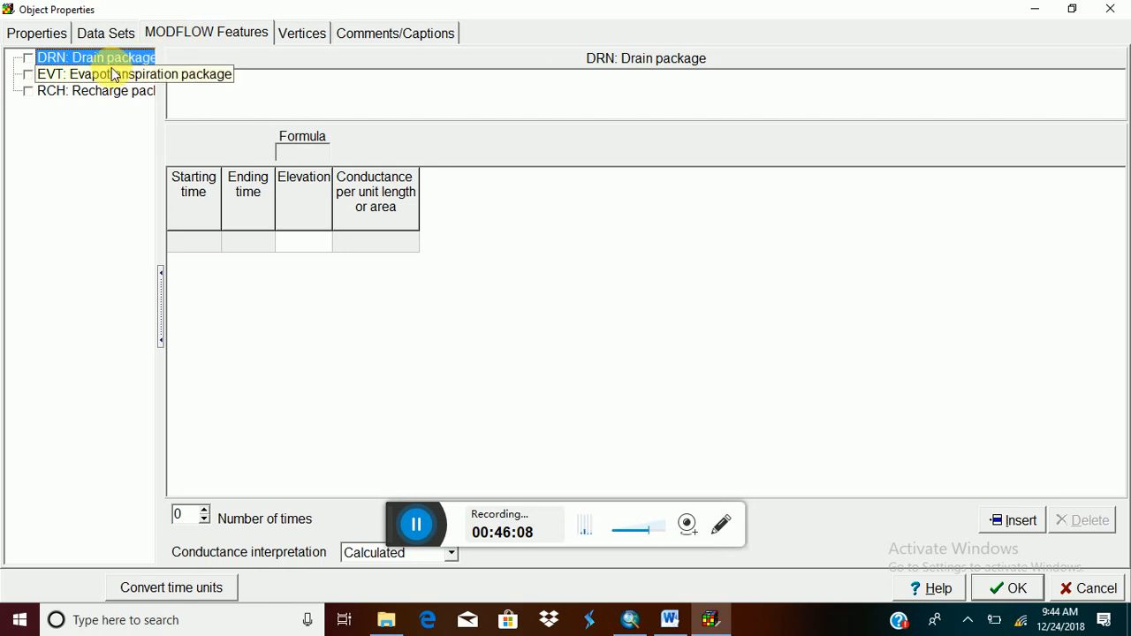
click(29, 57)
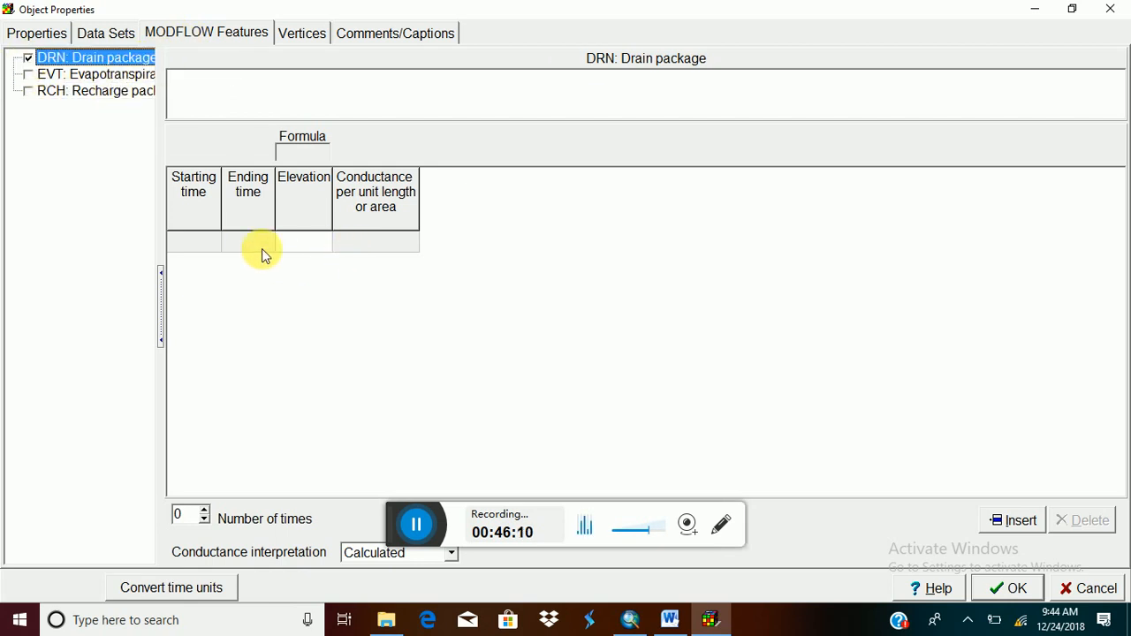
click(195, 245)
click(212, 242)
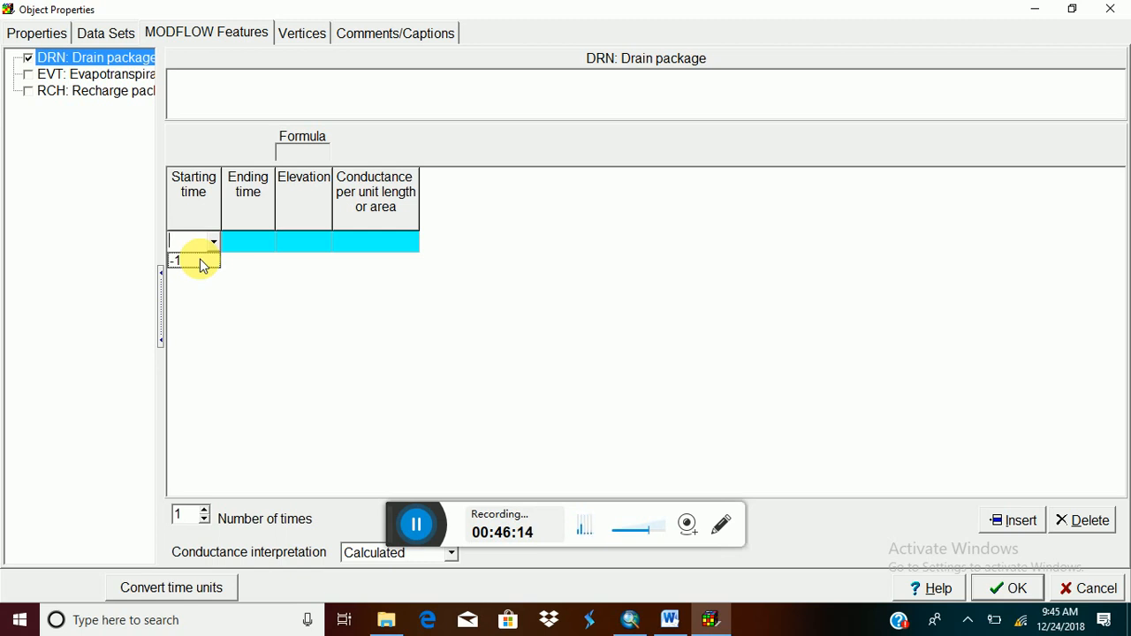
click(198, 261)
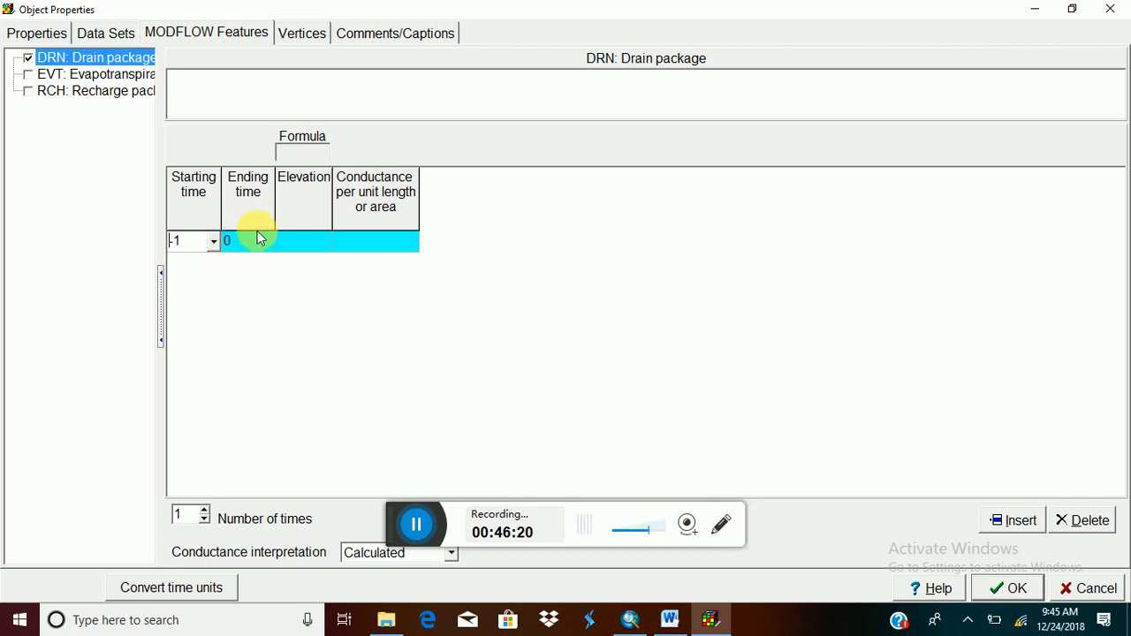
Set the drain conductance per unit length or area to 0.001, and check it against the river attribute table in ArcMap.
click(380, 247)
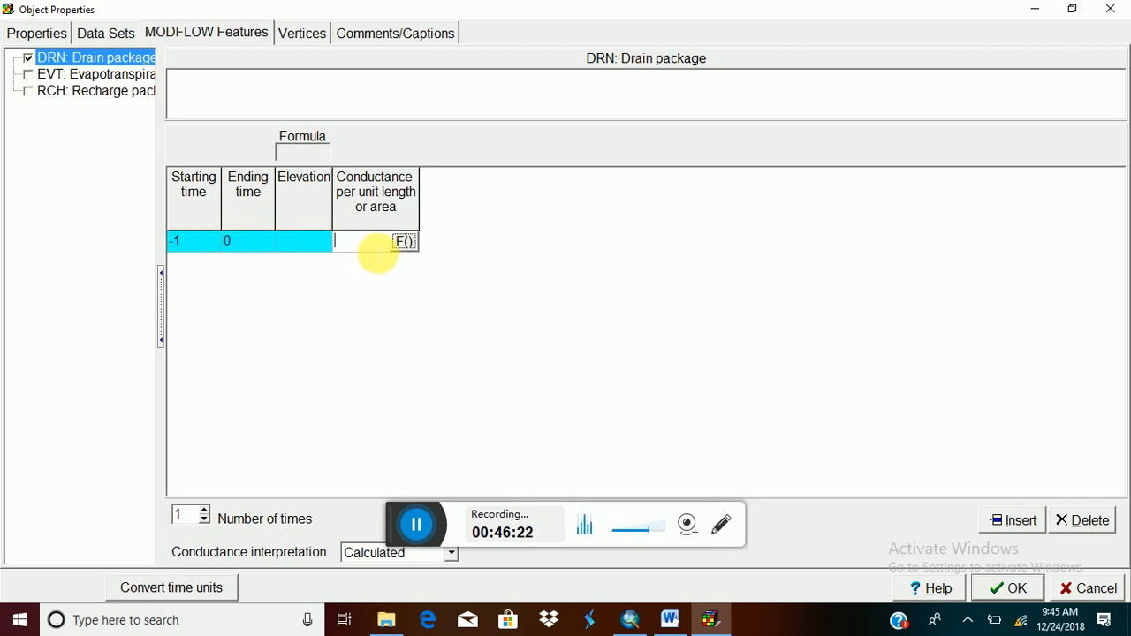
text(0.001)
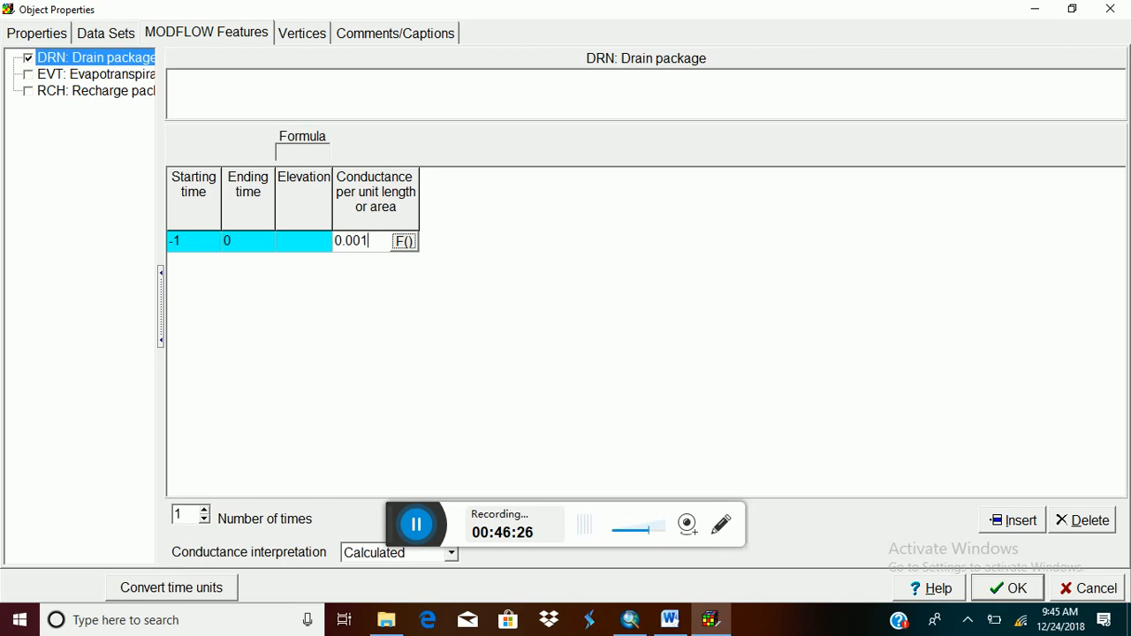
click(633, 621)
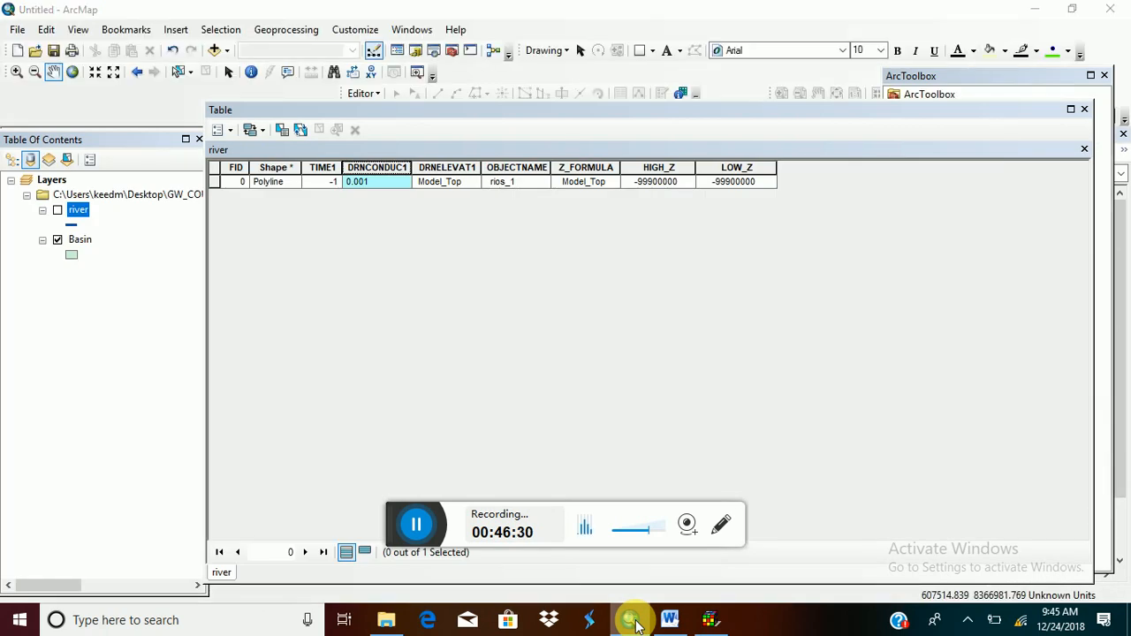
click(634, 621)
Set the drain elevation formula to the Model_Top data set.
click(273, 241)
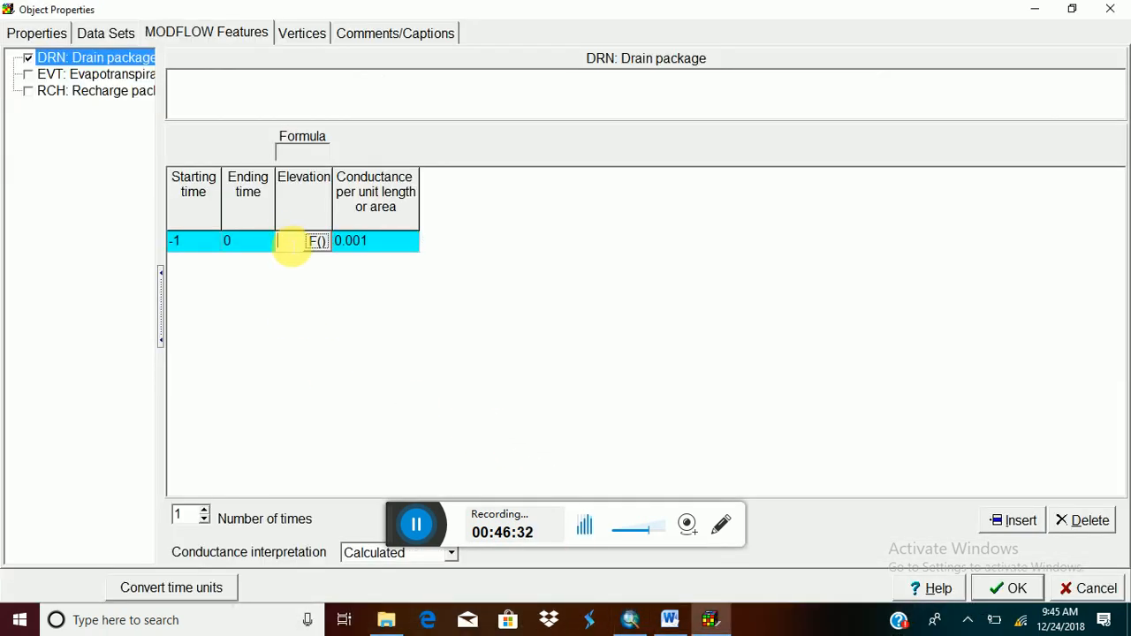
click(314, 241)
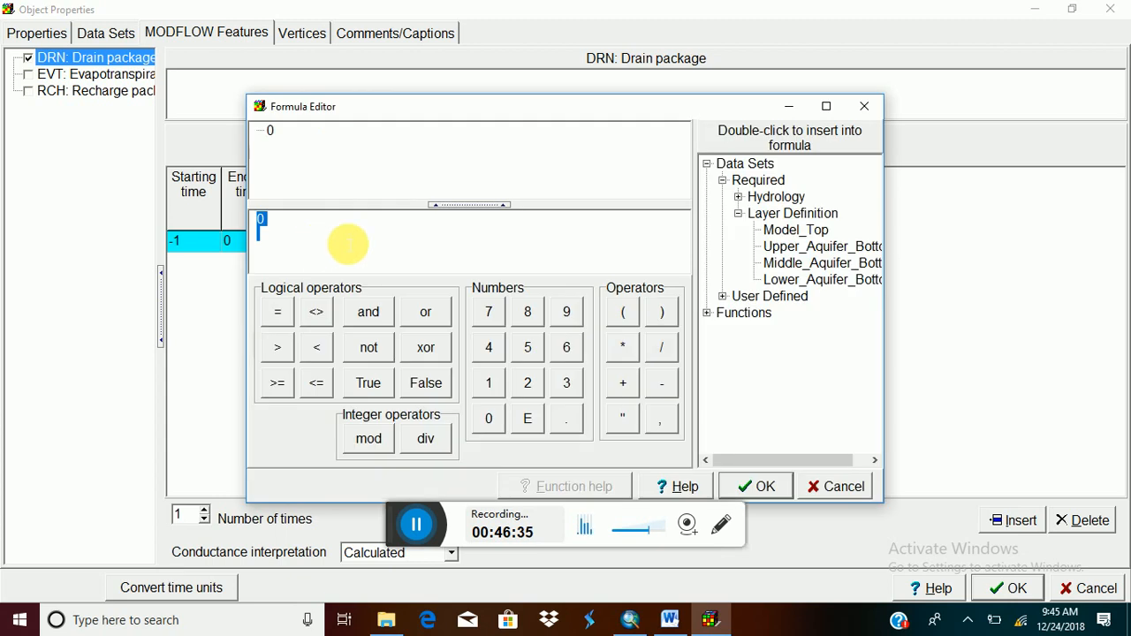
double_click(802, 231)
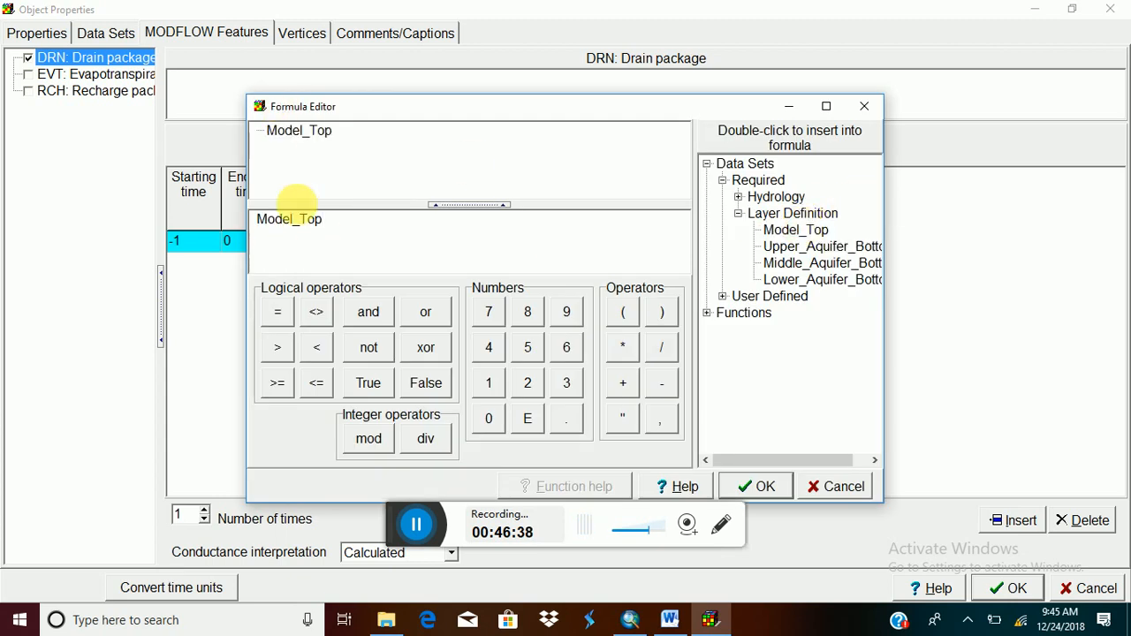
click(771, 489)
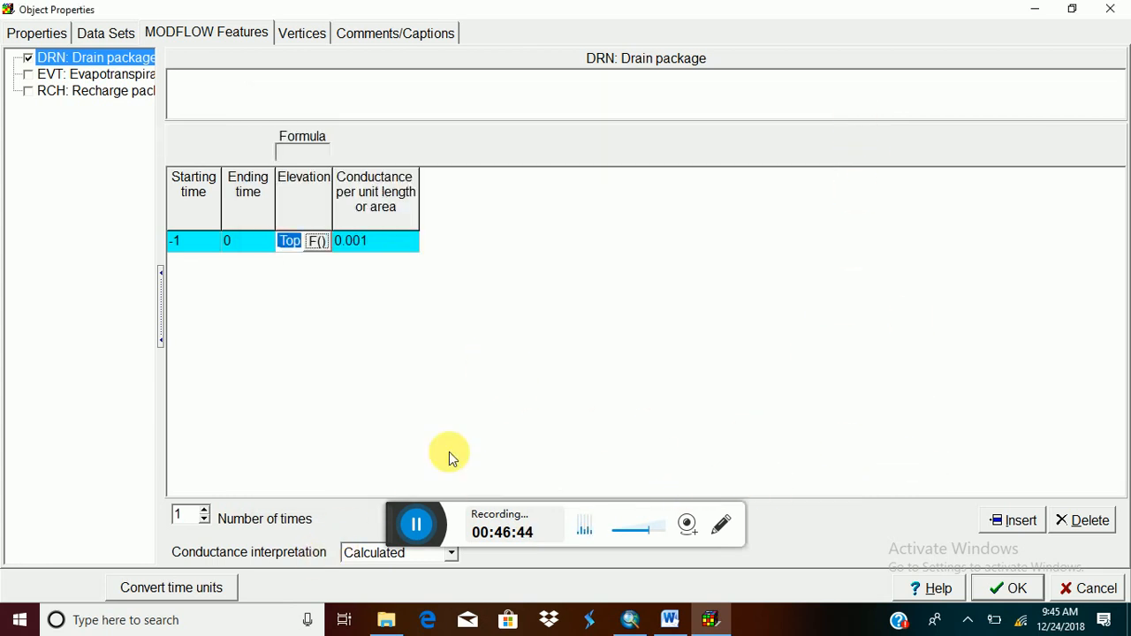
Review the conductance interpretation options, keep Calculated, and apply the drain settings to the river object.
click(1073, 10)
click(720, 13)
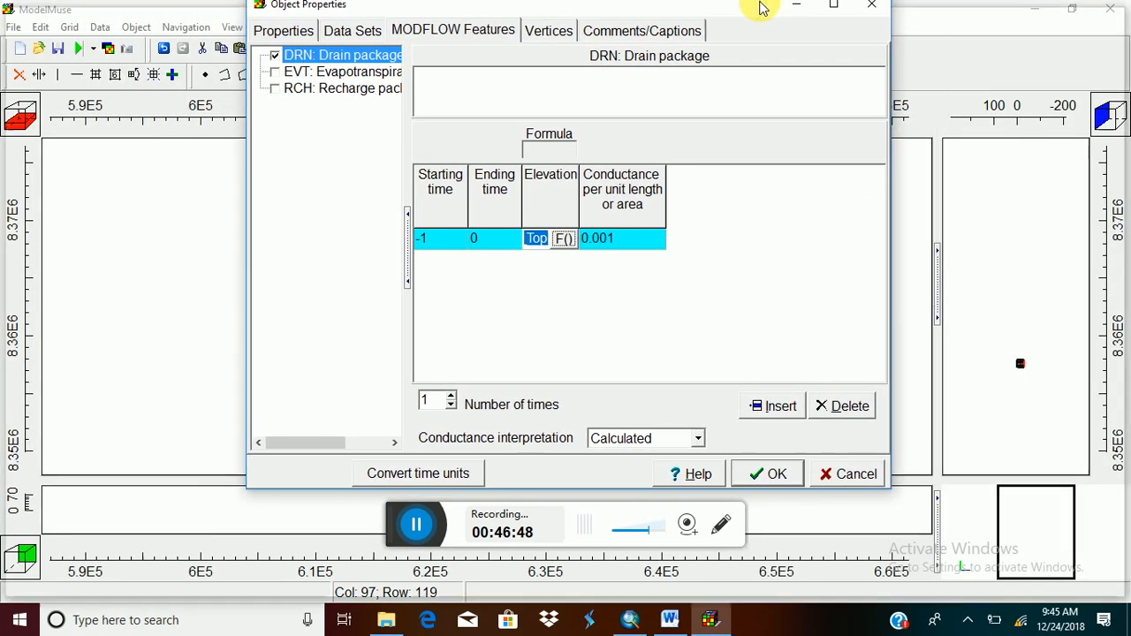
click(1085, 8)
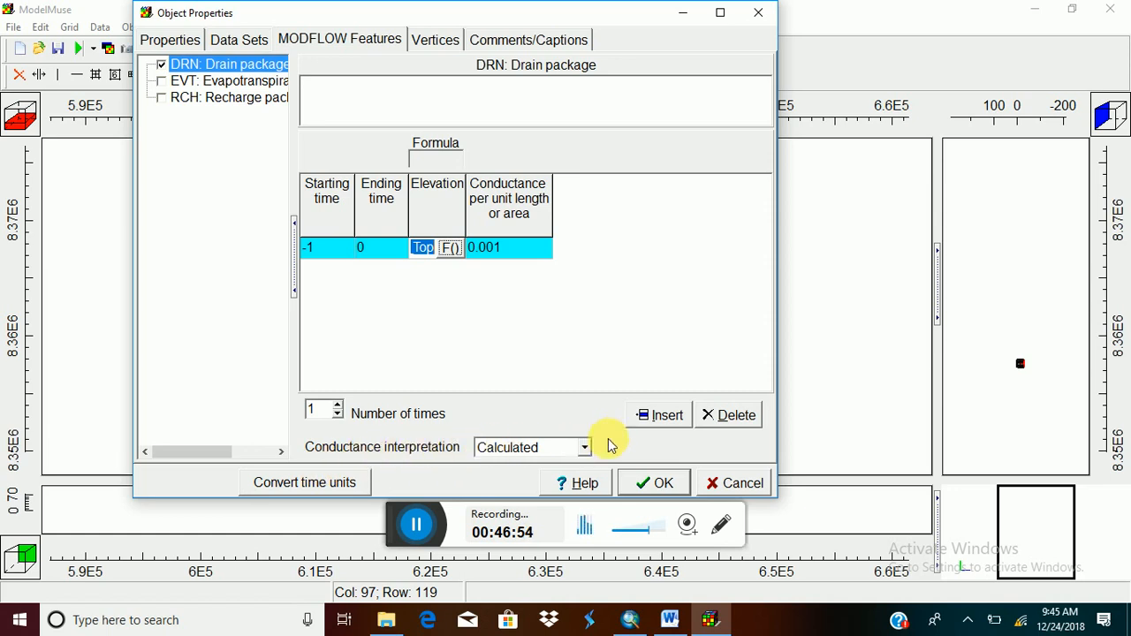
click(585, 448)
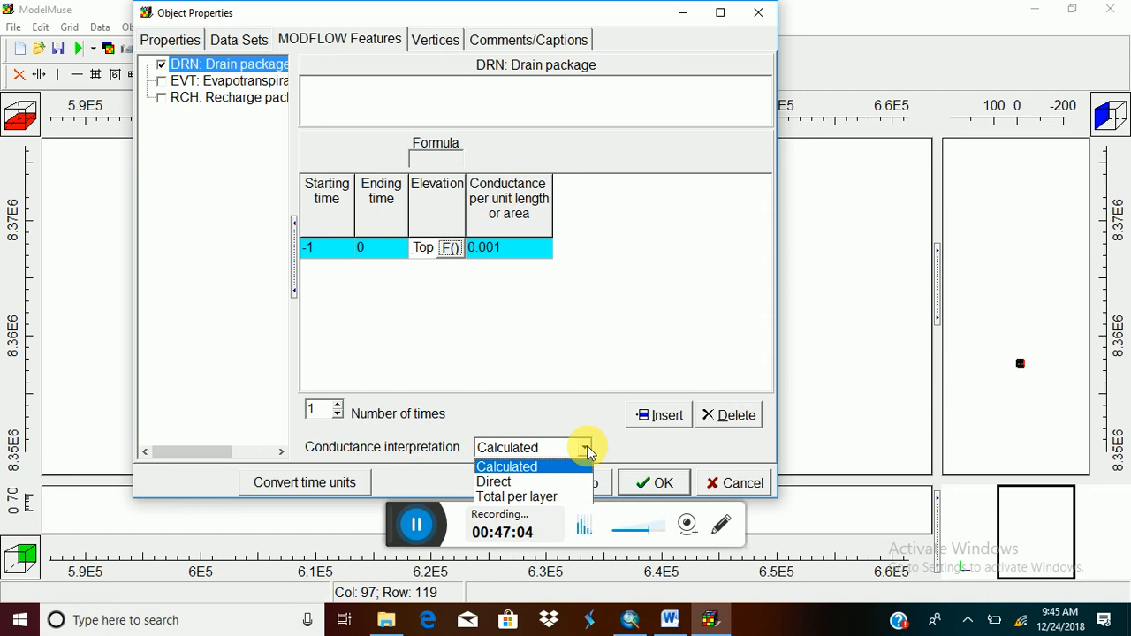
click(589, 451)
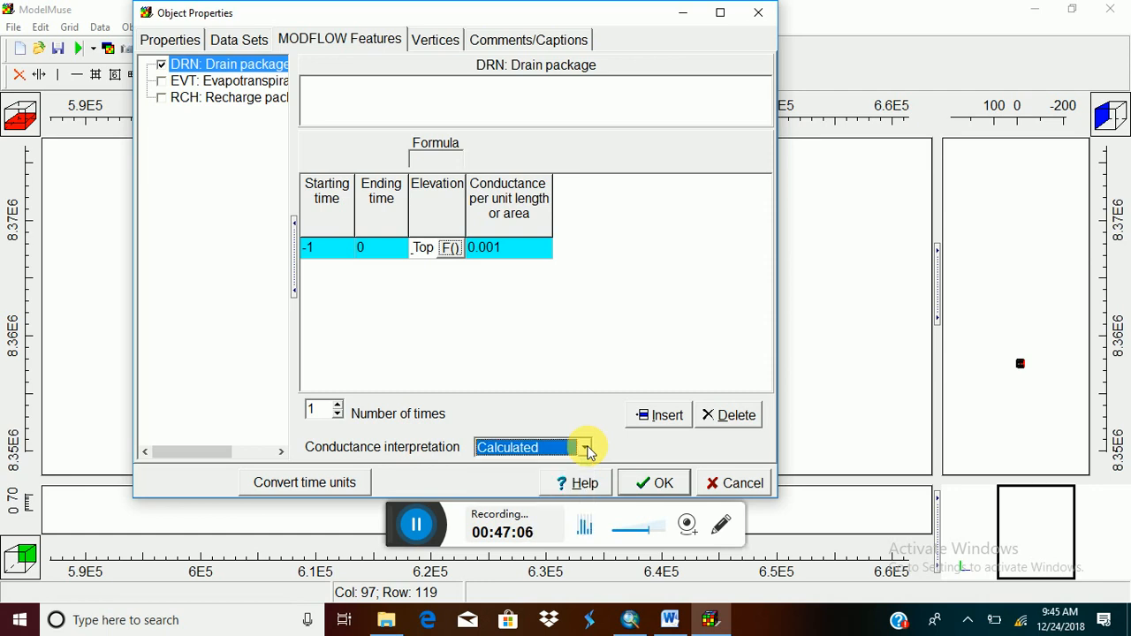
click(677, 488)
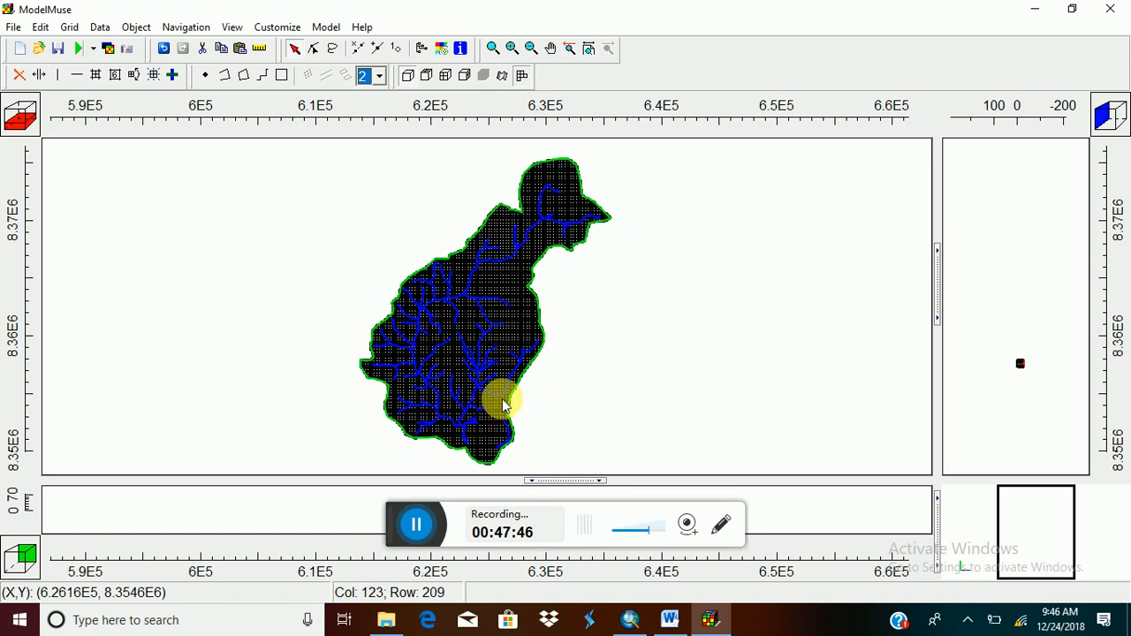
Import Basin.shp as a separate object that sets values of enclosed cells.
click(19, 28)
mouse_move(45, 119)
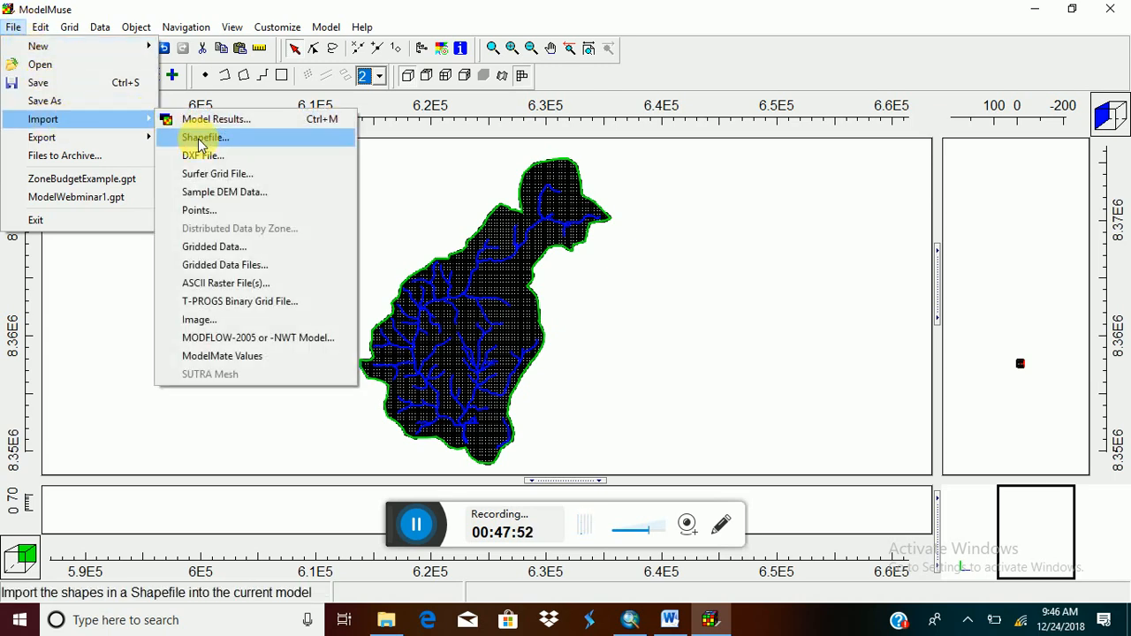
click(200, 139)
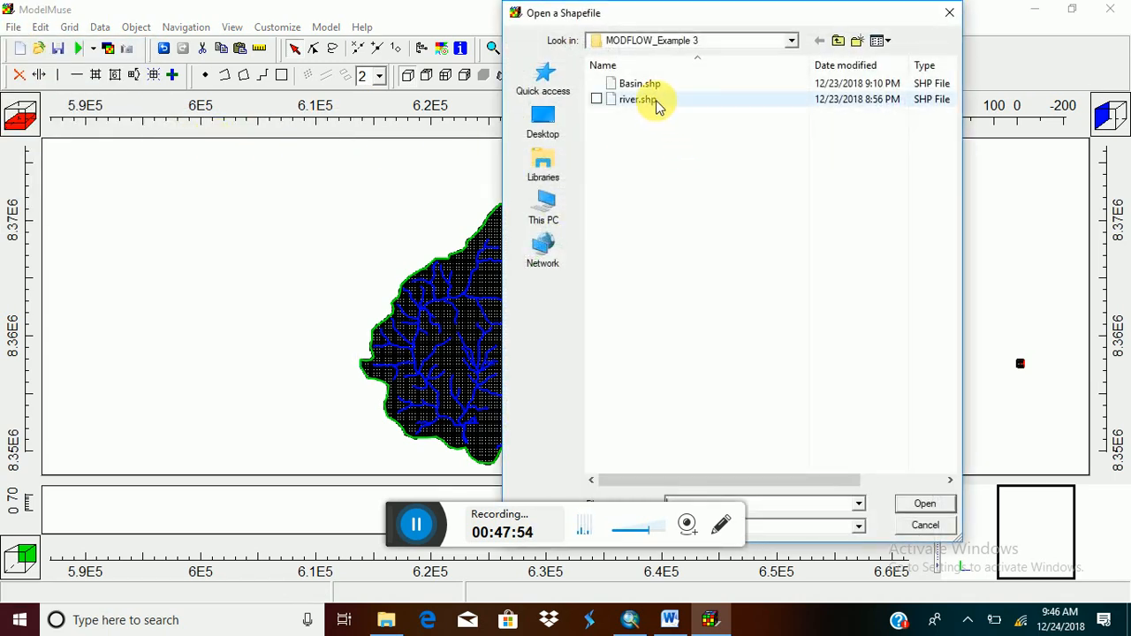
click(651, 84)
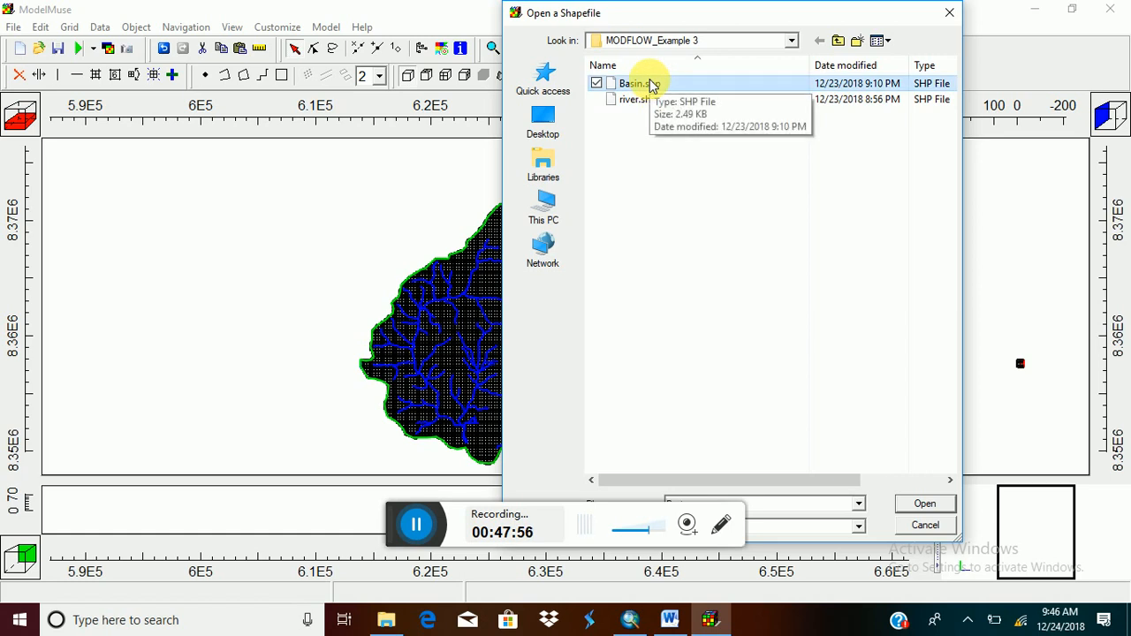
click(925, 504)
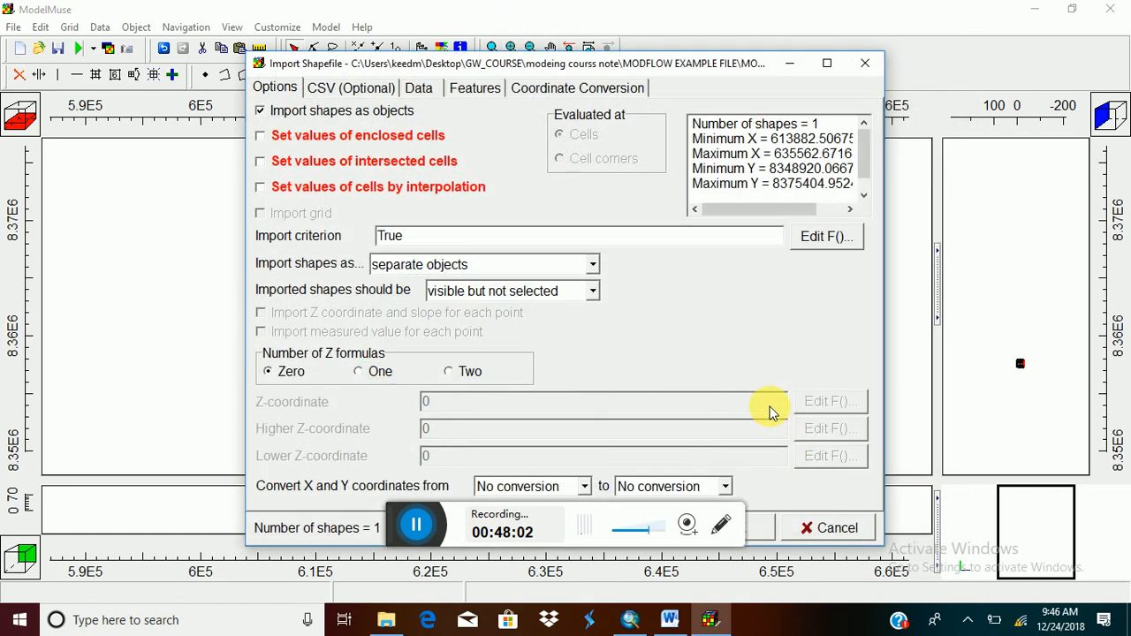
click(259, 137)
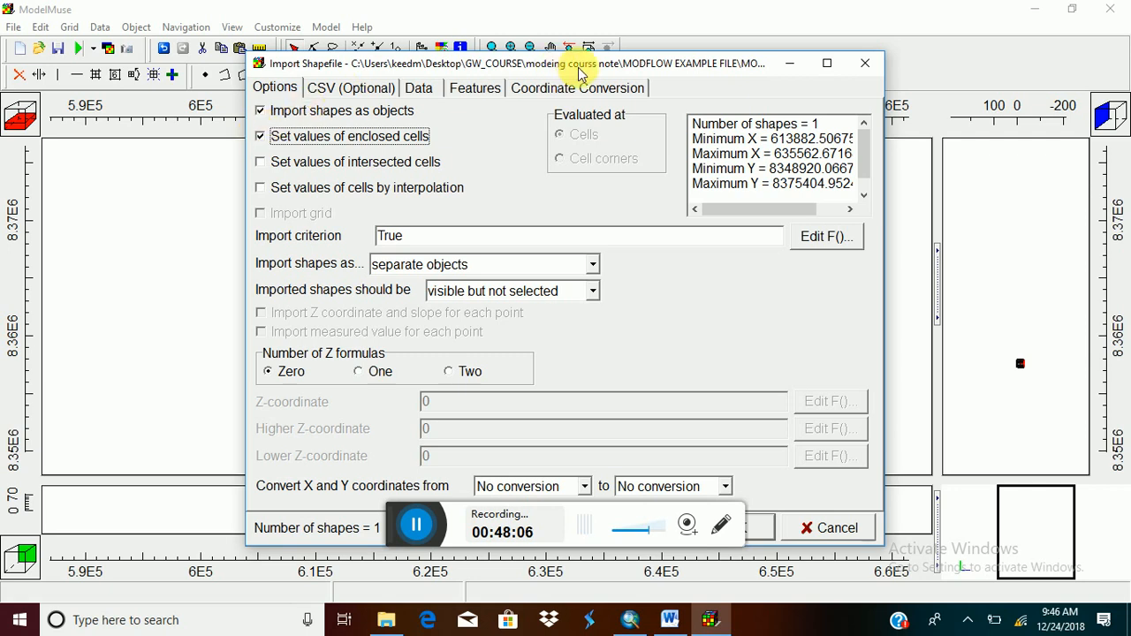
drag(580, 65, 600, 15)
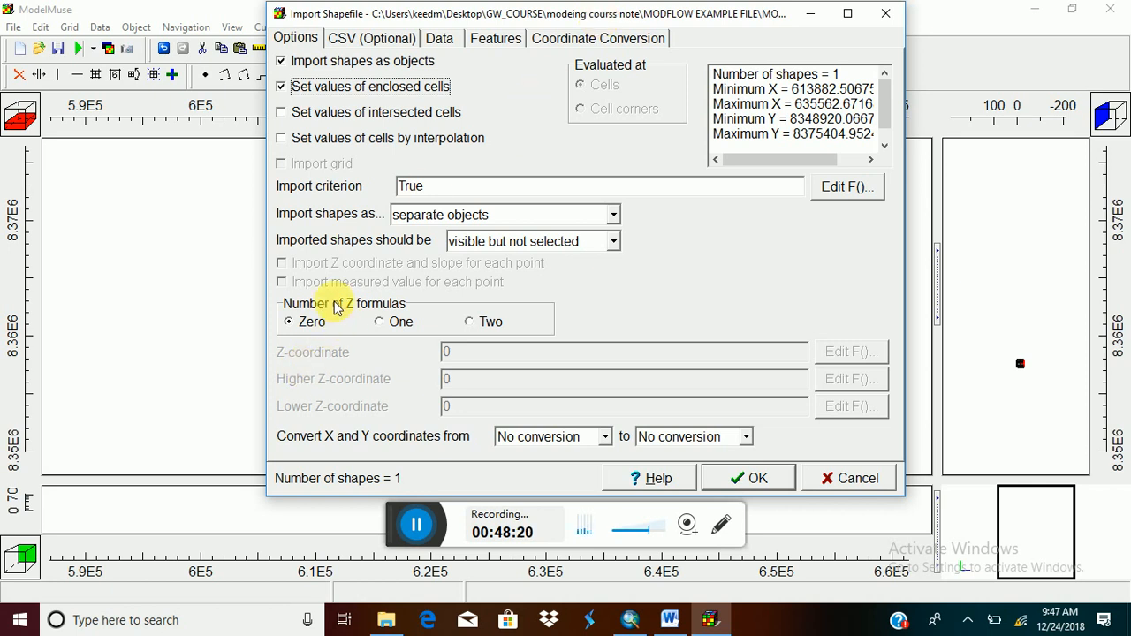
click(758, 478)
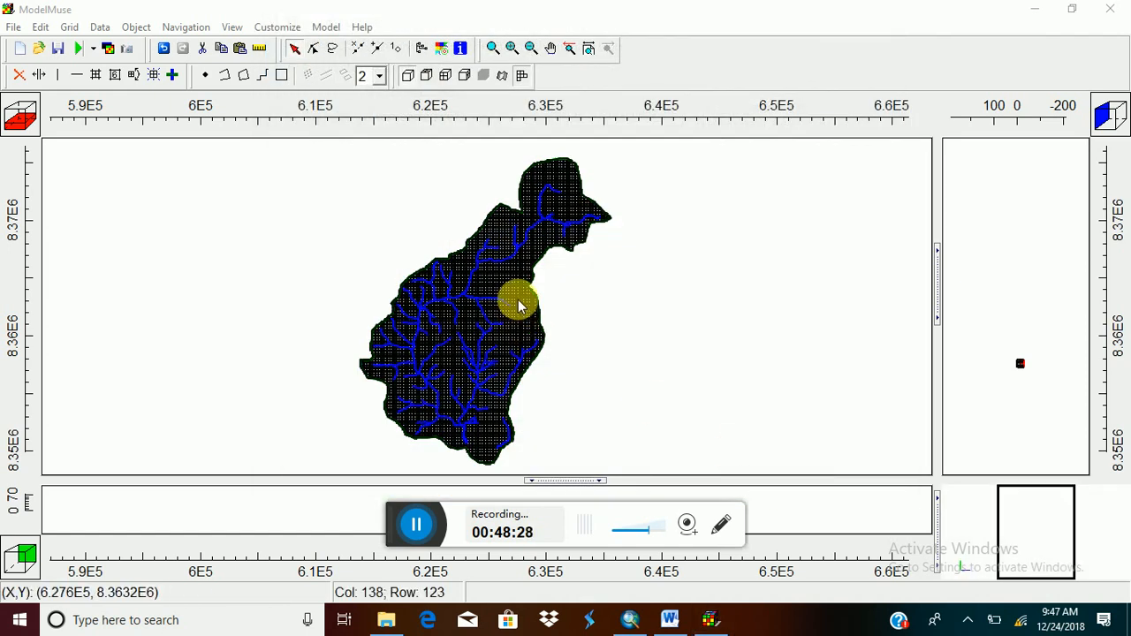
Color the interior of the newly imported basin object light cyan.
double_click(519, 305)
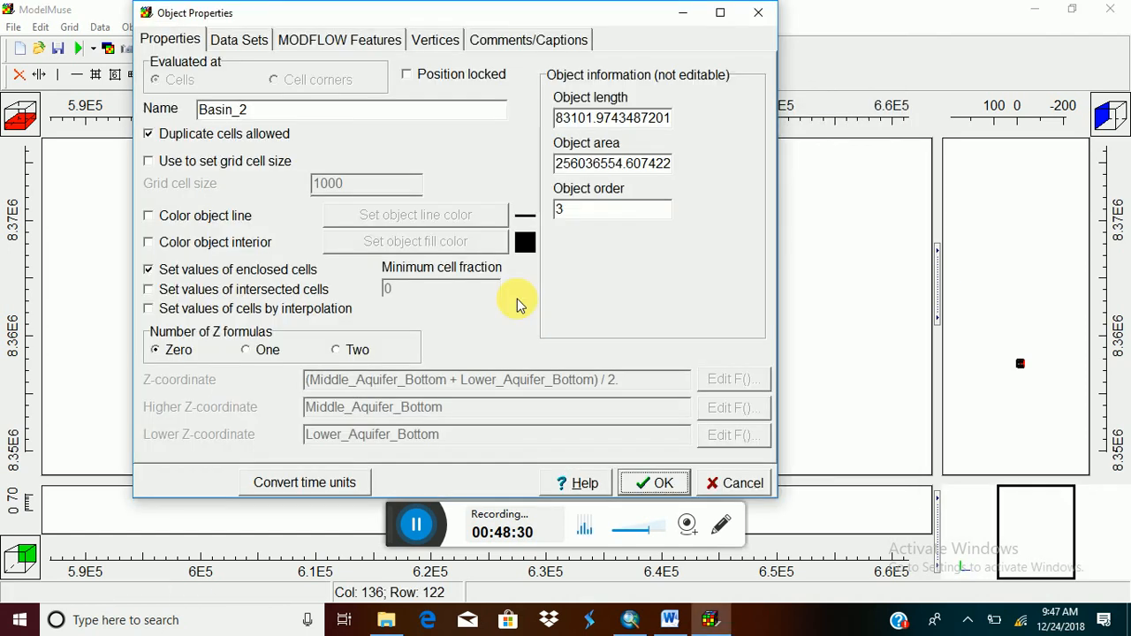
click(150, 244)
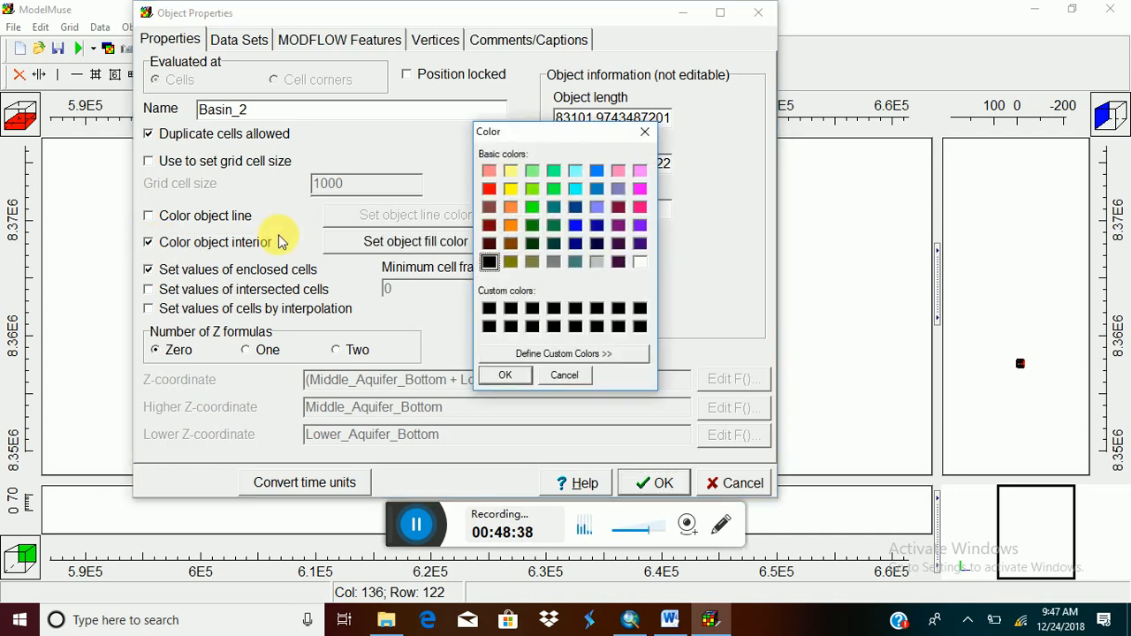
click(575, 170)
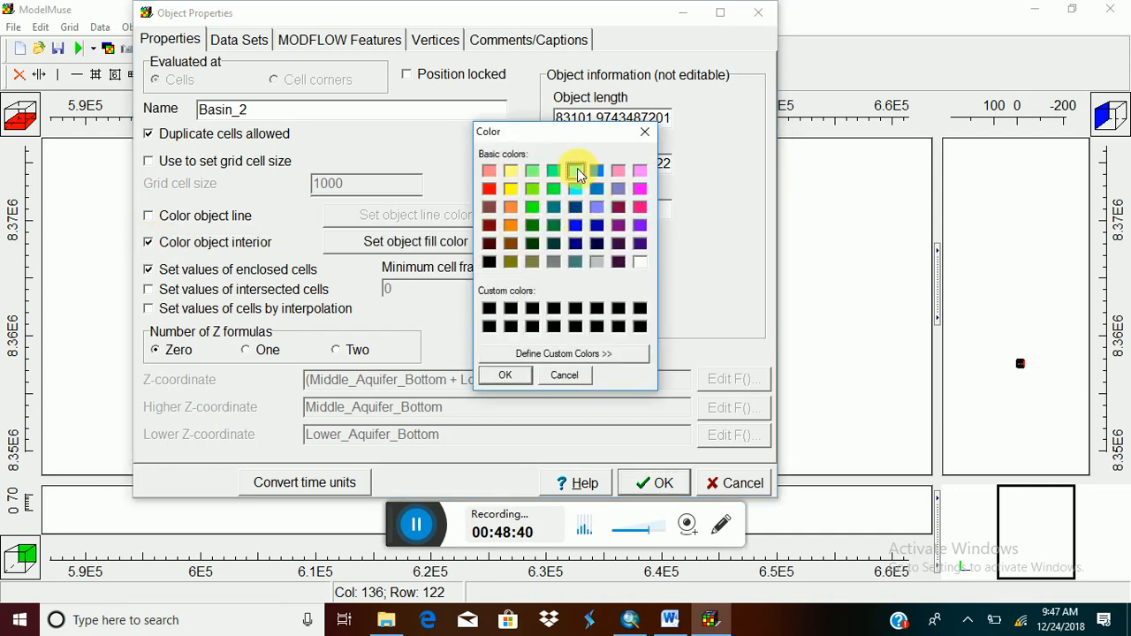
click(520, 376)
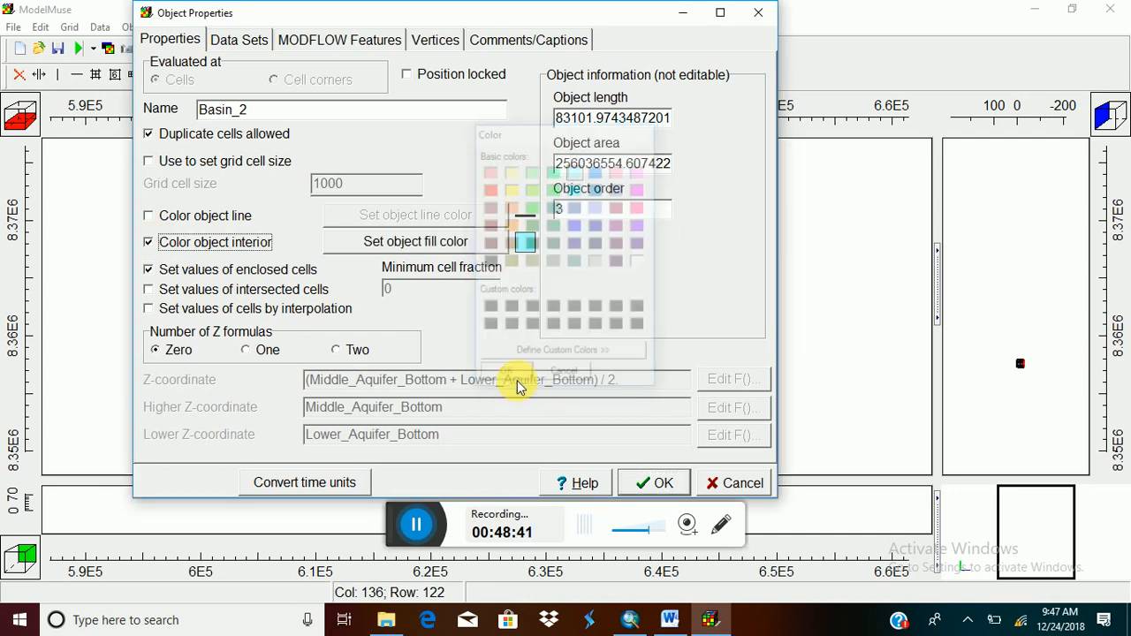
click(658, 482)
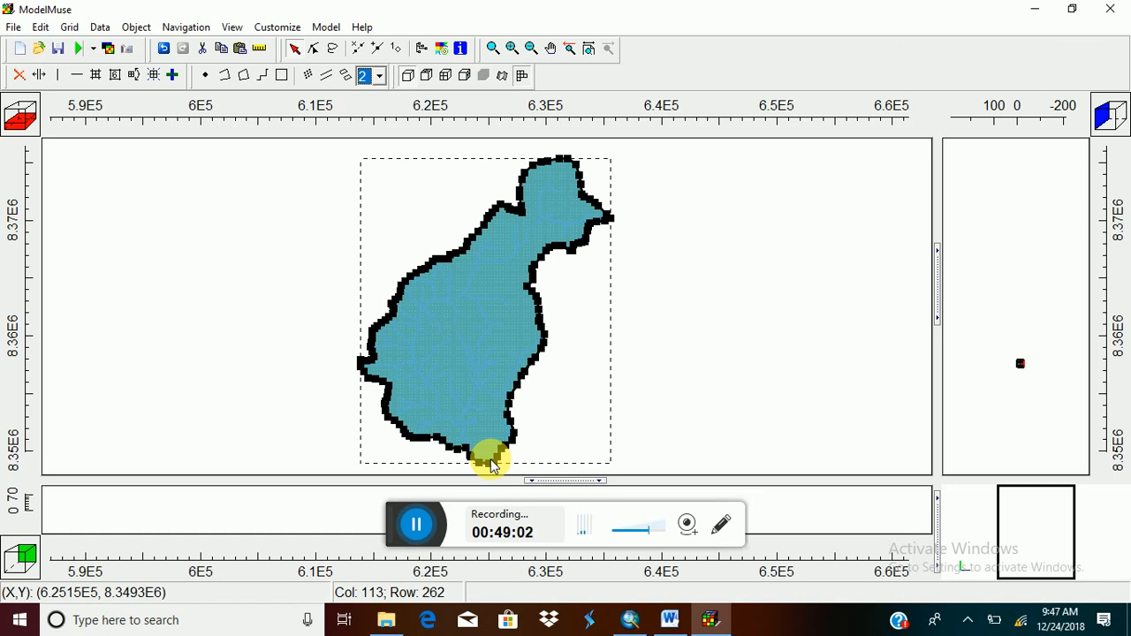
Enable the RCH Recharge package for the cyan basin object and set its starting time to -1.
double_click(488, 349)
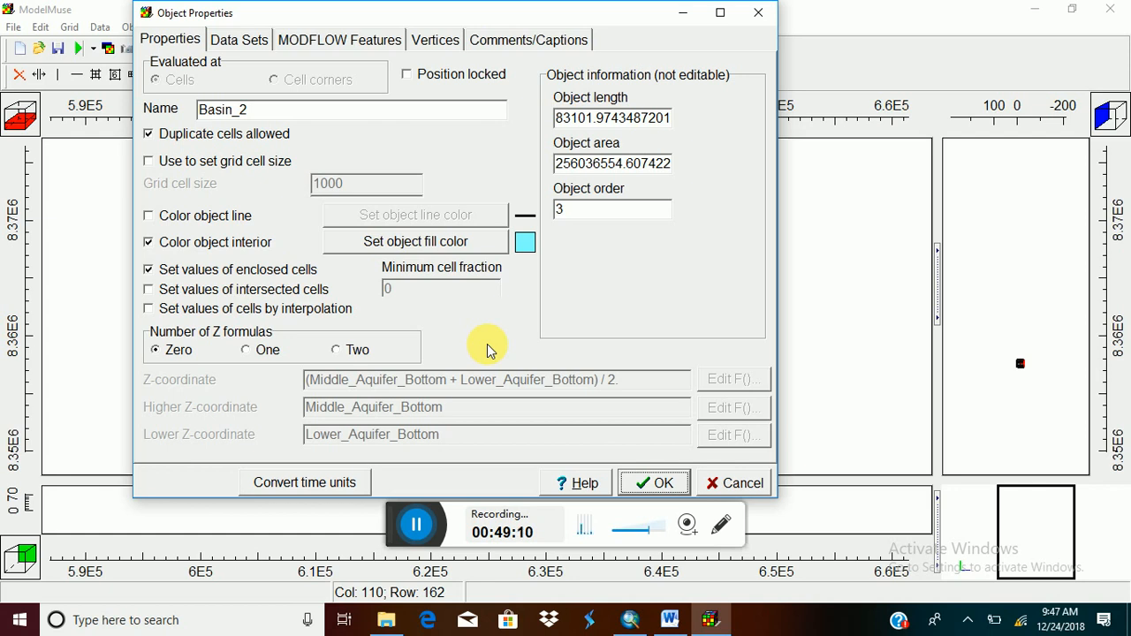
click(352, 43)
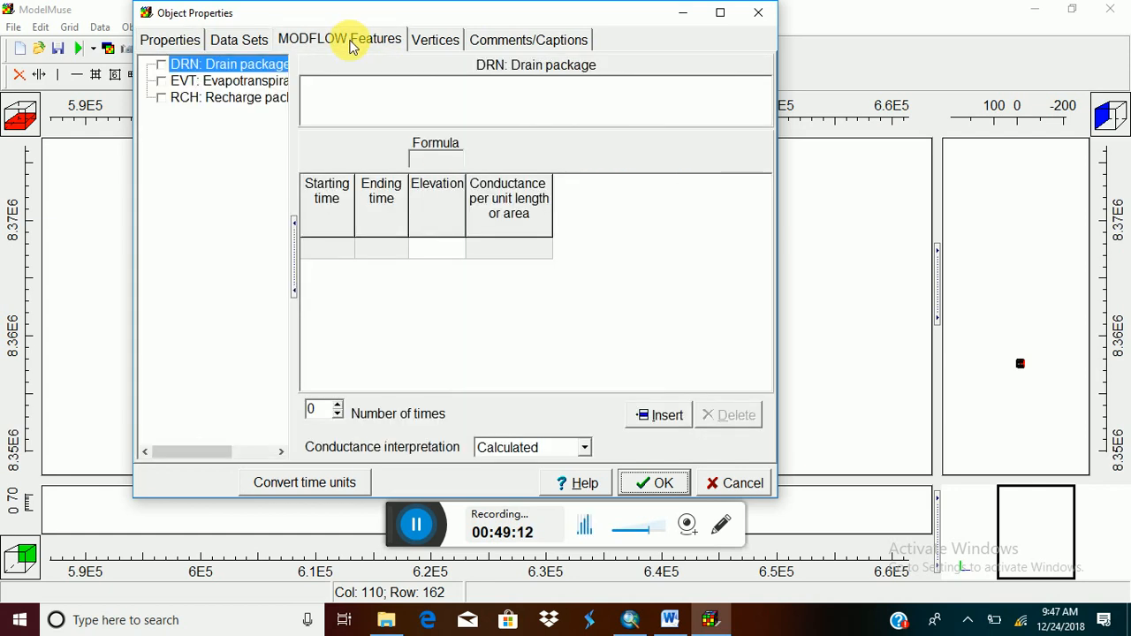
click(164, 101)
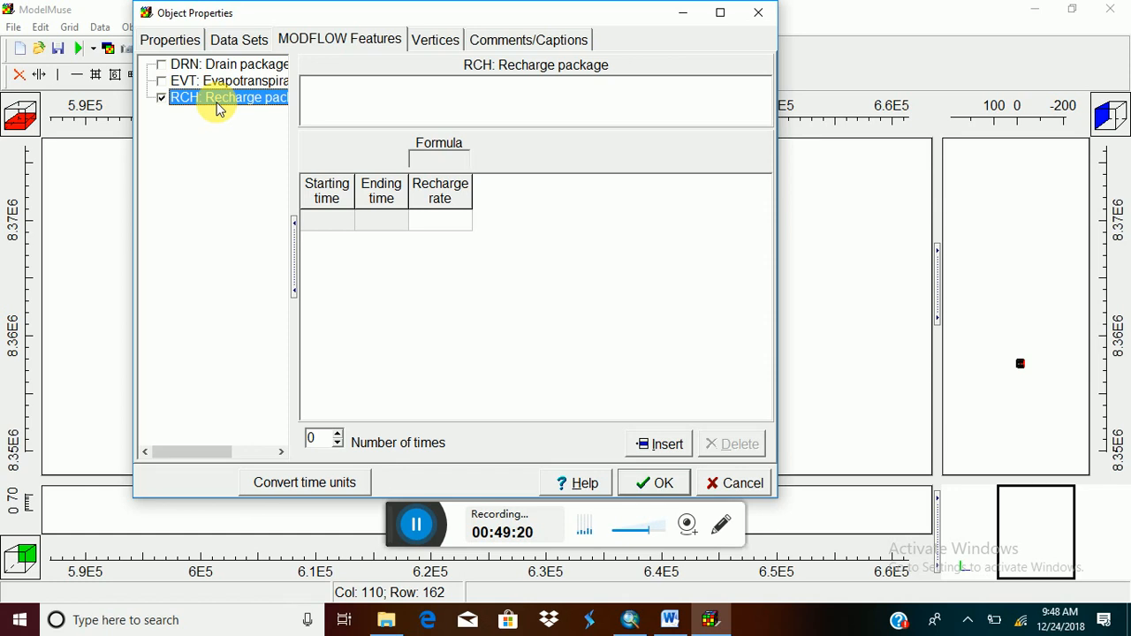
click(329, 221)
text(-1)
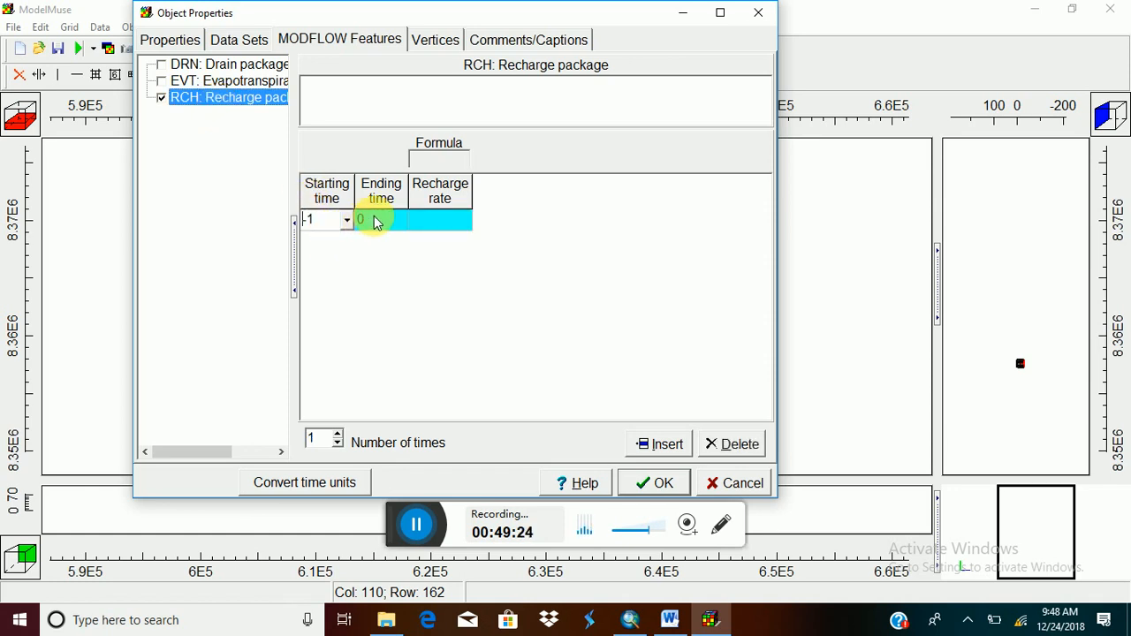
Set the recharge rate to 3.8E-9 and apply the recharge settings to the basin object.
click(437, 226)
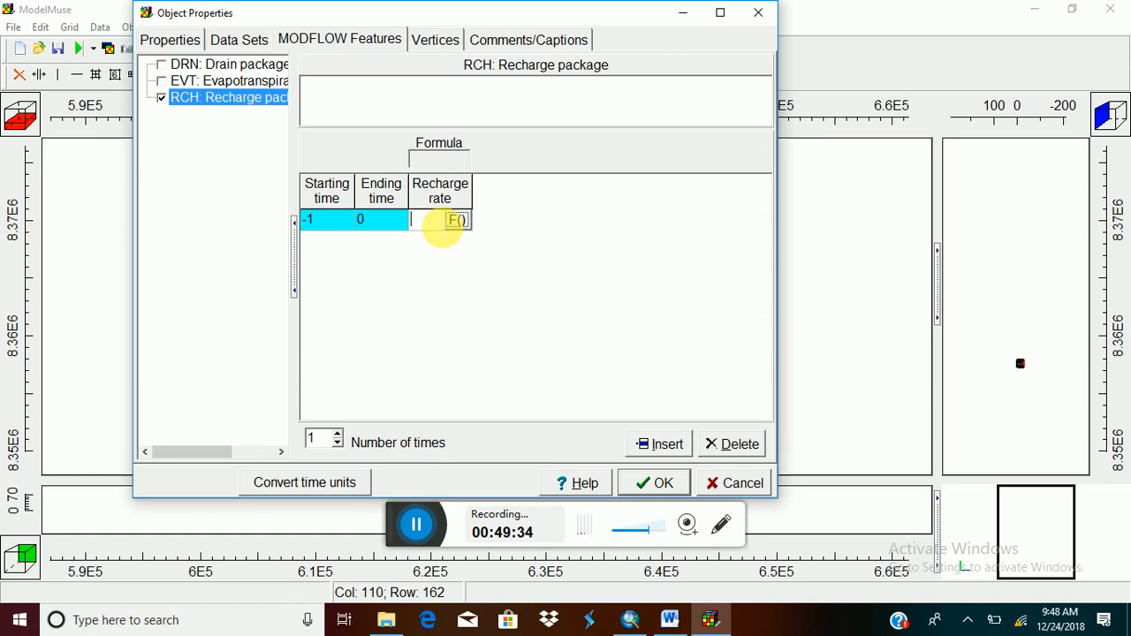
text(3.8)
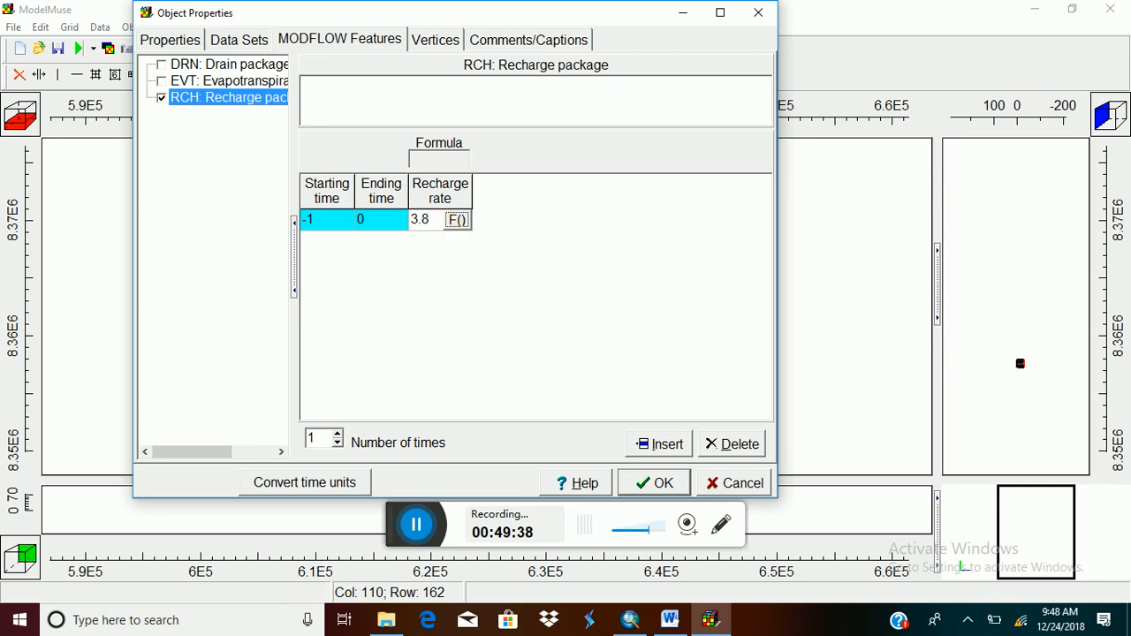
text(E-9)
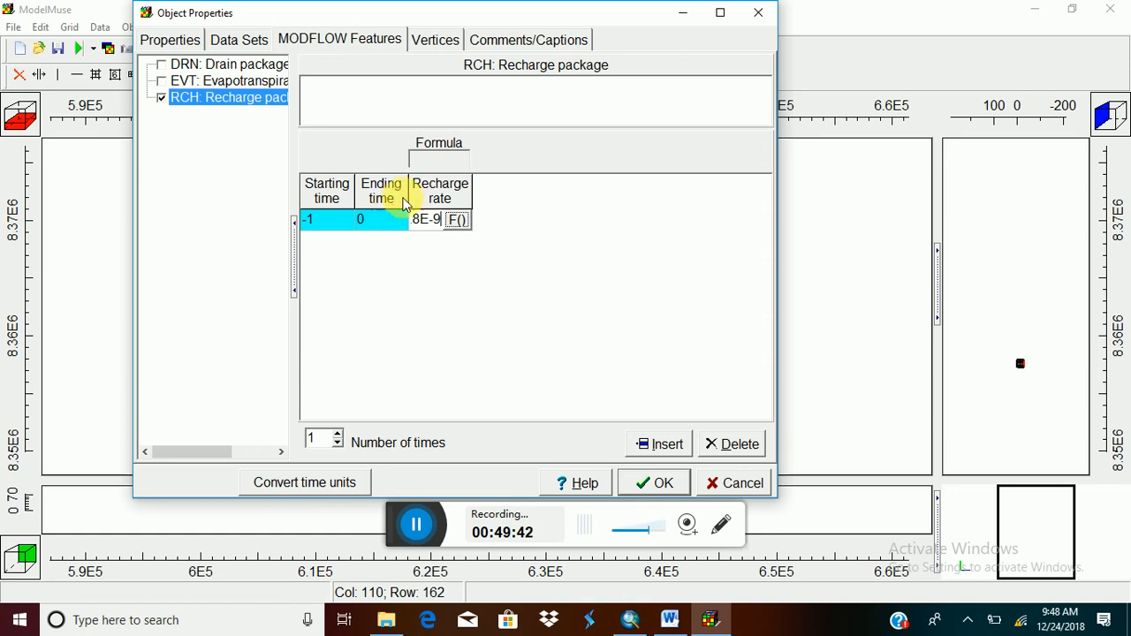
drag(445, 227, 409, 227)
key(BackSpace)
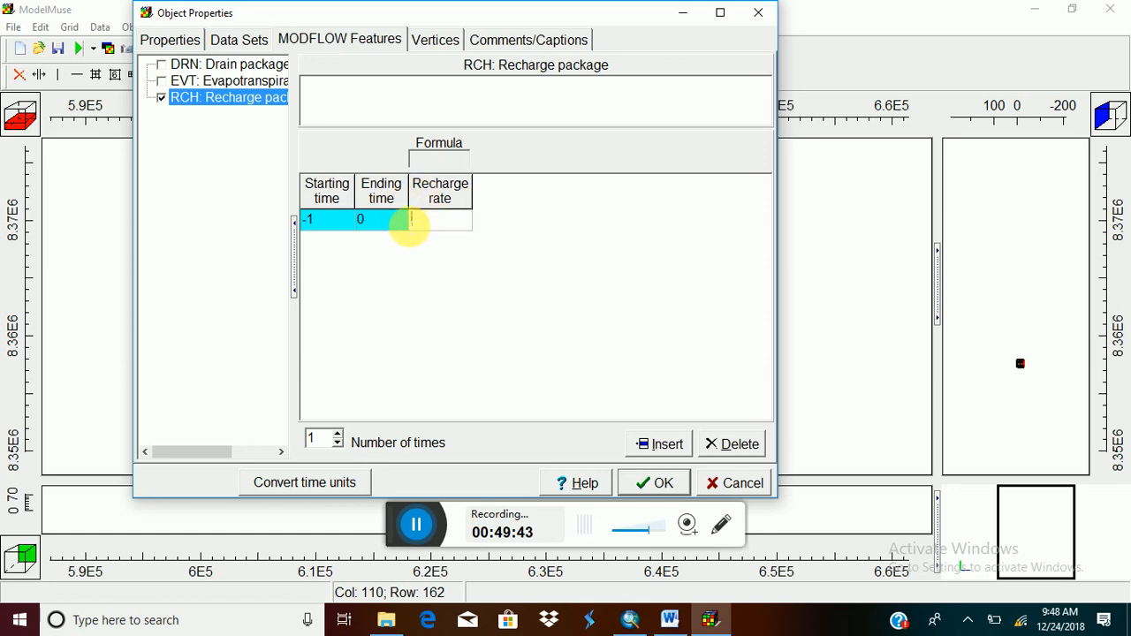
click(427, 249)
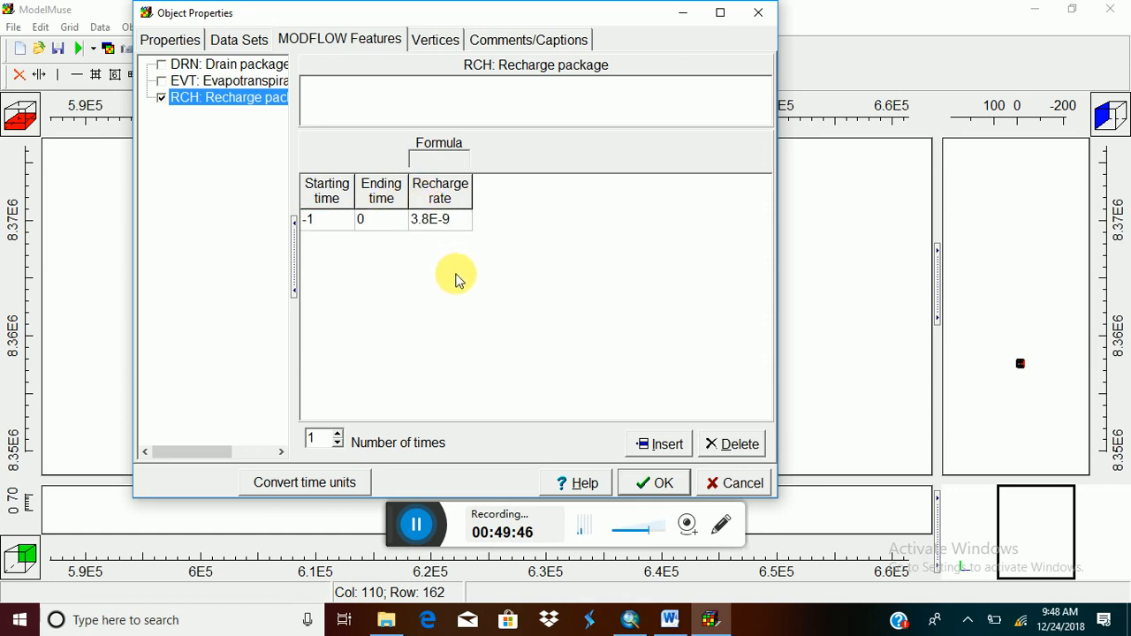
click(671, 492)
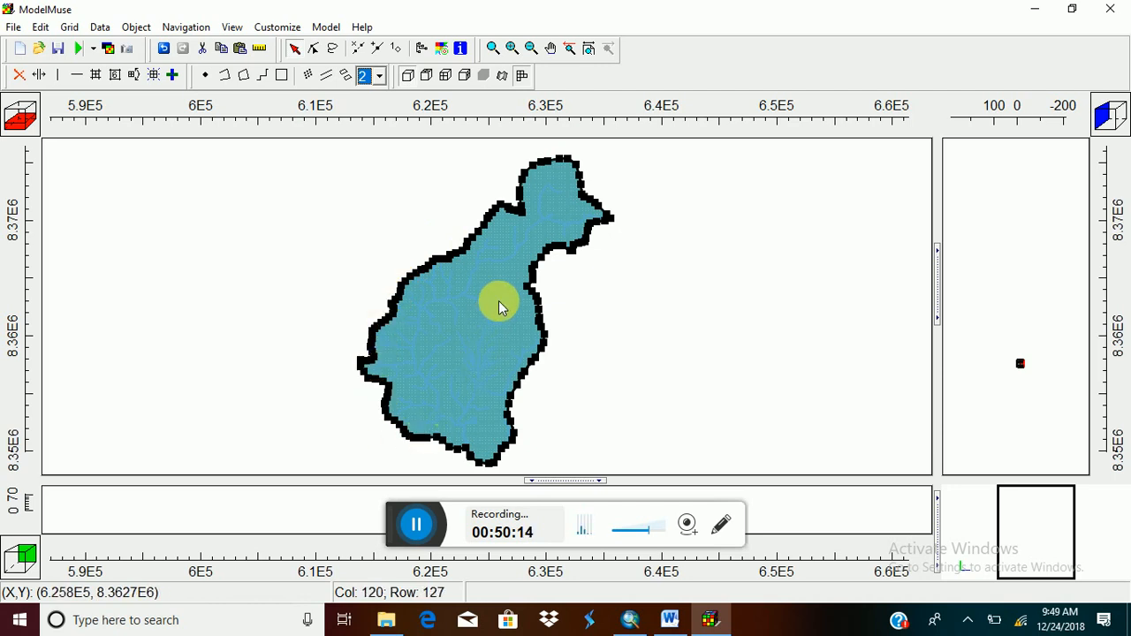
Import Basin.shp once more as another separate object, again setting values of enclosed cells.
click(12, 26)
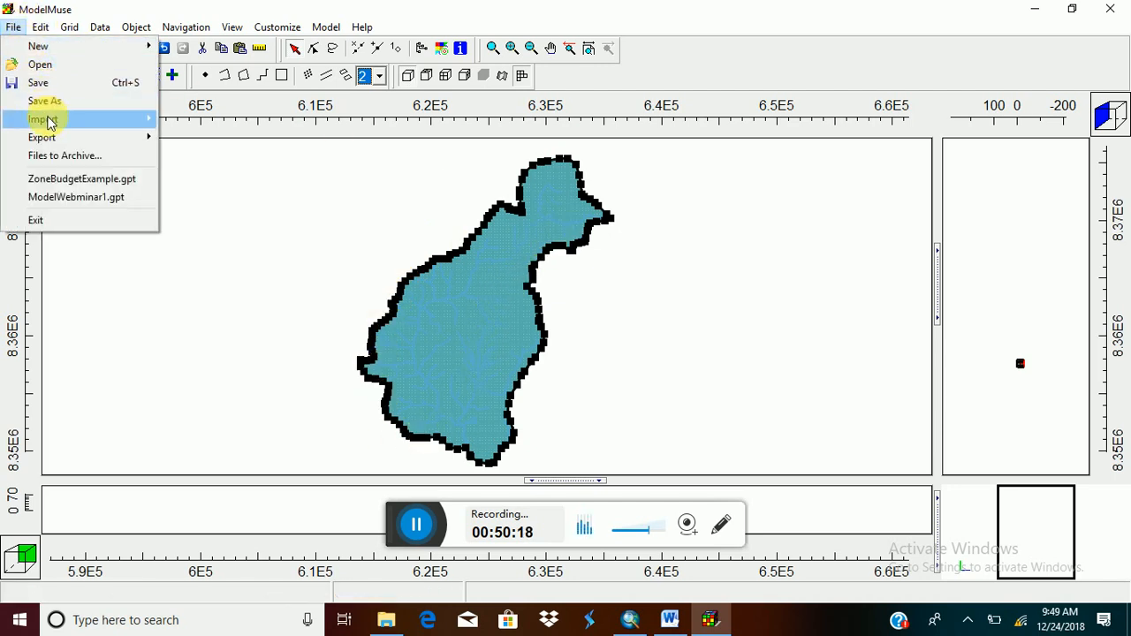
mouse_move(48, 123)
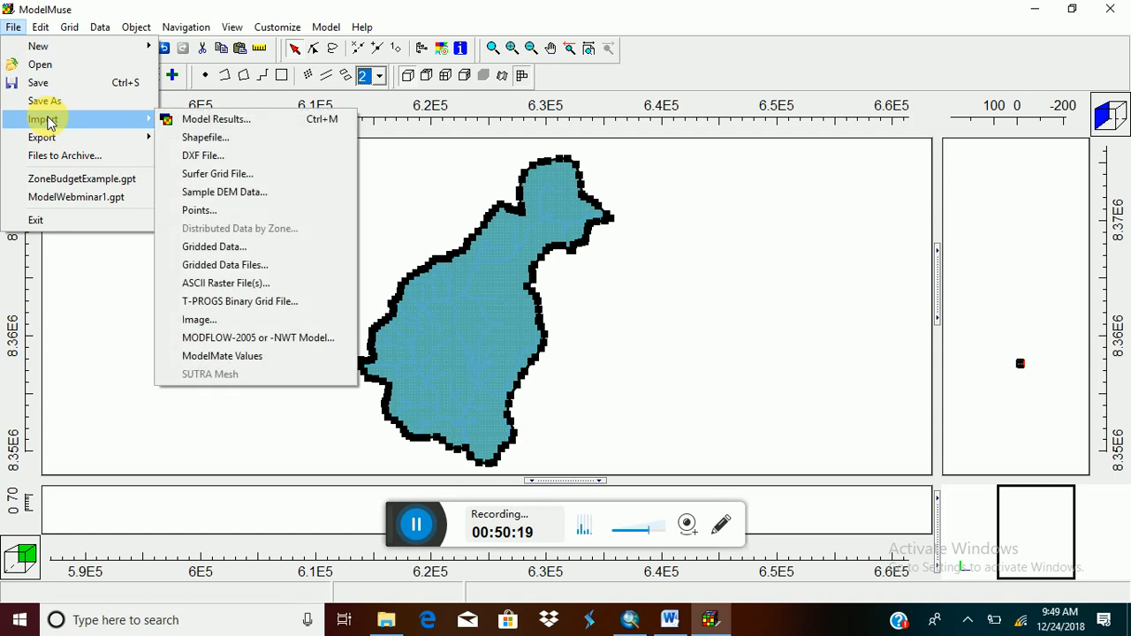
click(215, 141)
click(623, 85)
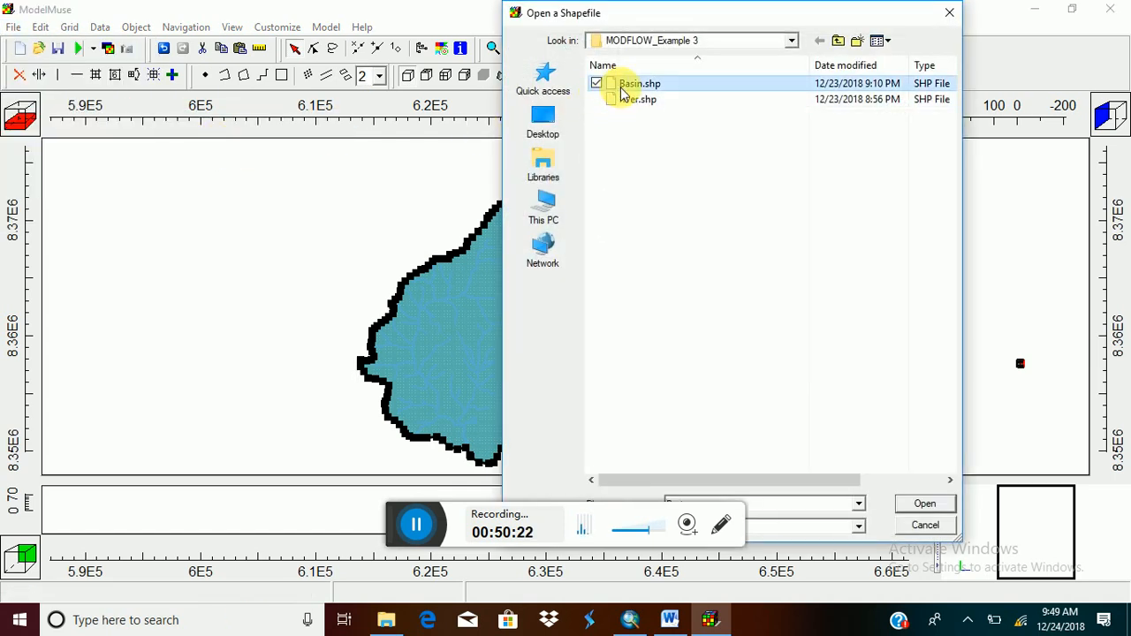
click(923, 504)
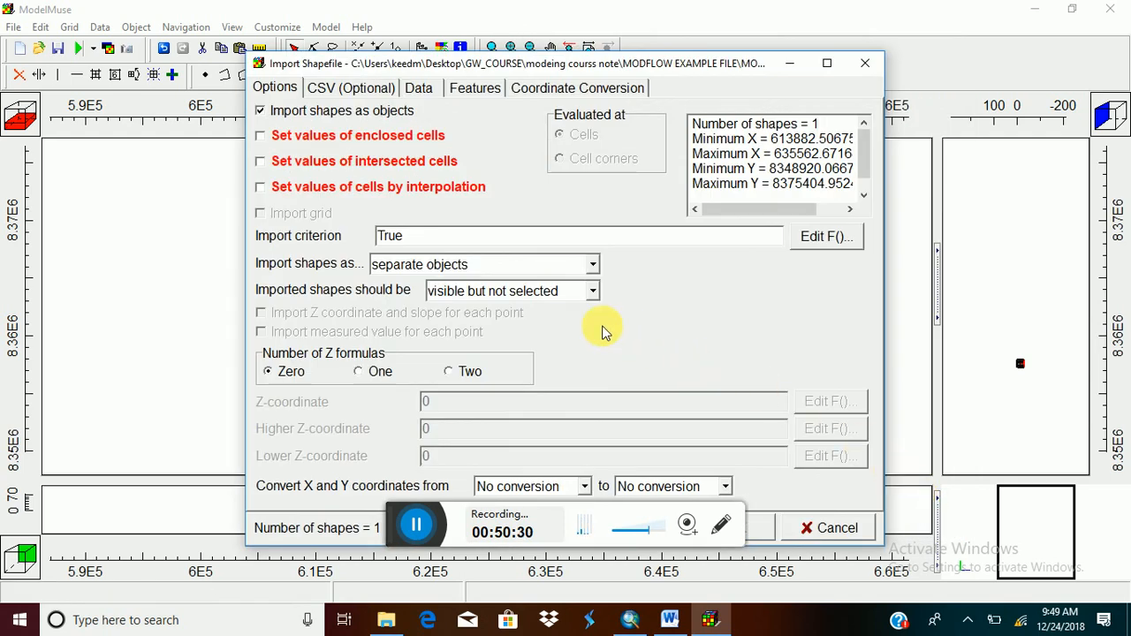
click(261, 138)
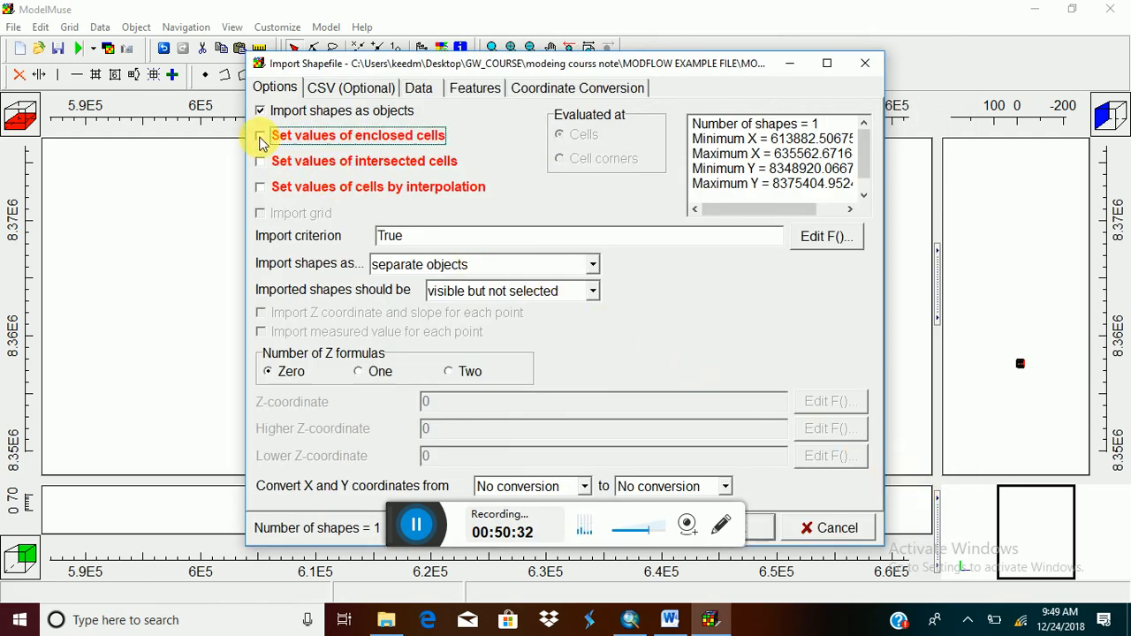
click(262, 142)
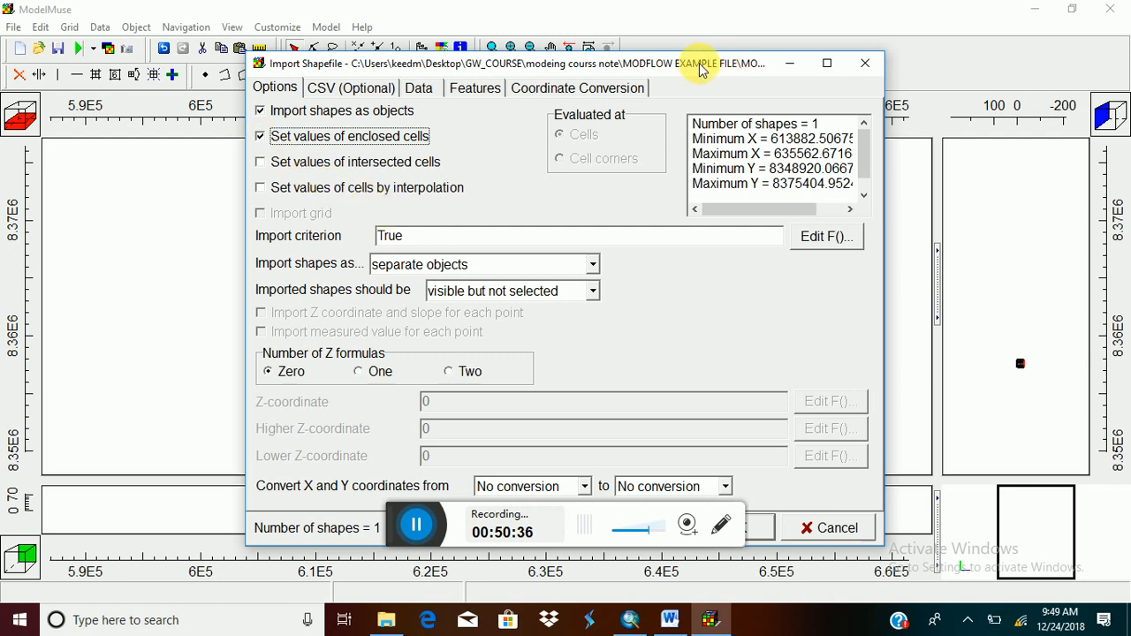
drag(701, 69, 743, 25)
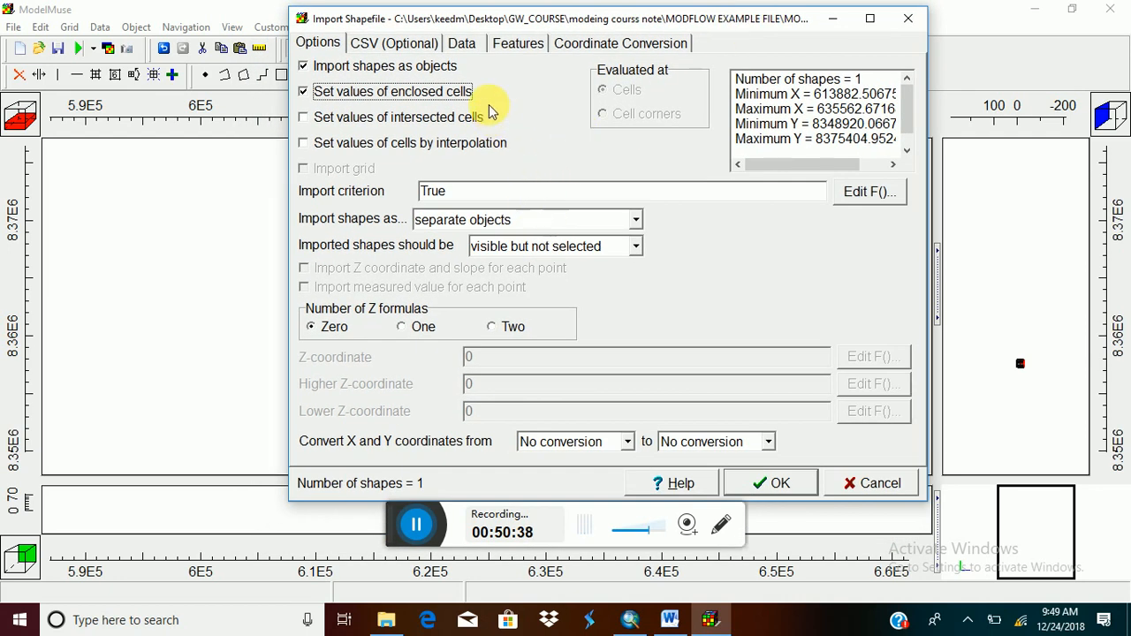
click(793, 487)
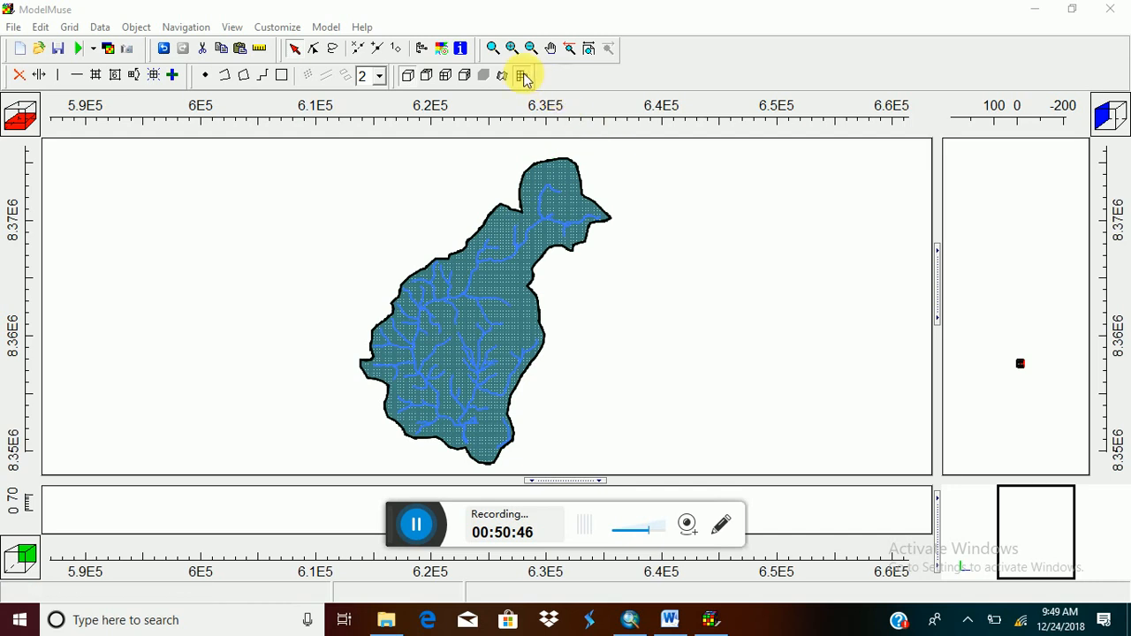
Open the properties of the unused Basin_3 object and color its interior salmon red.
click(441, 48)
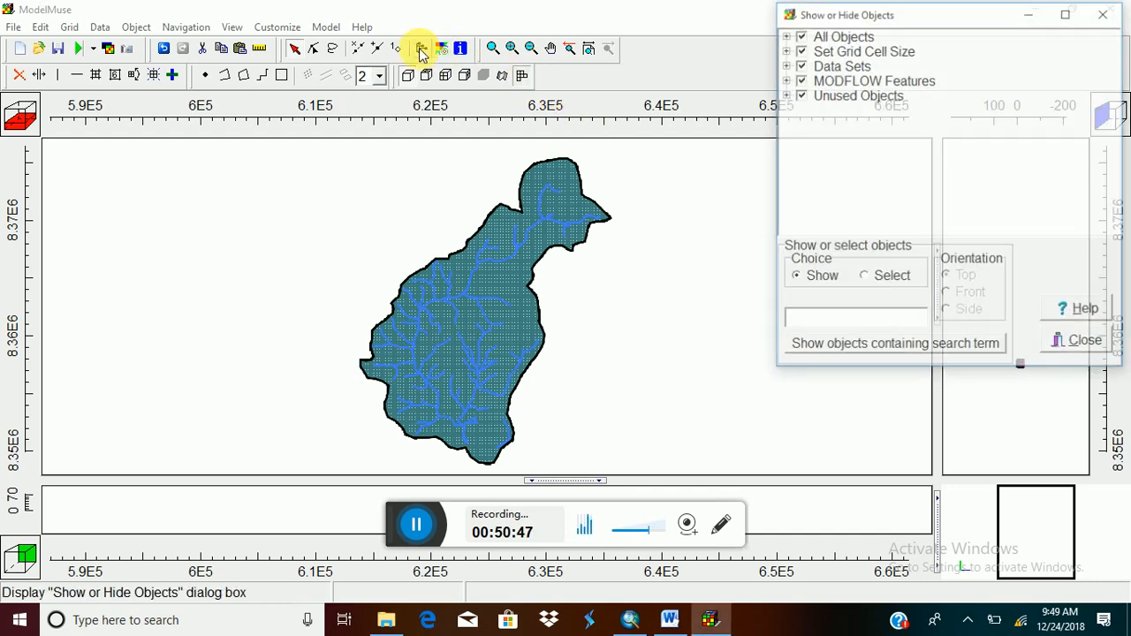
click(785, 95)
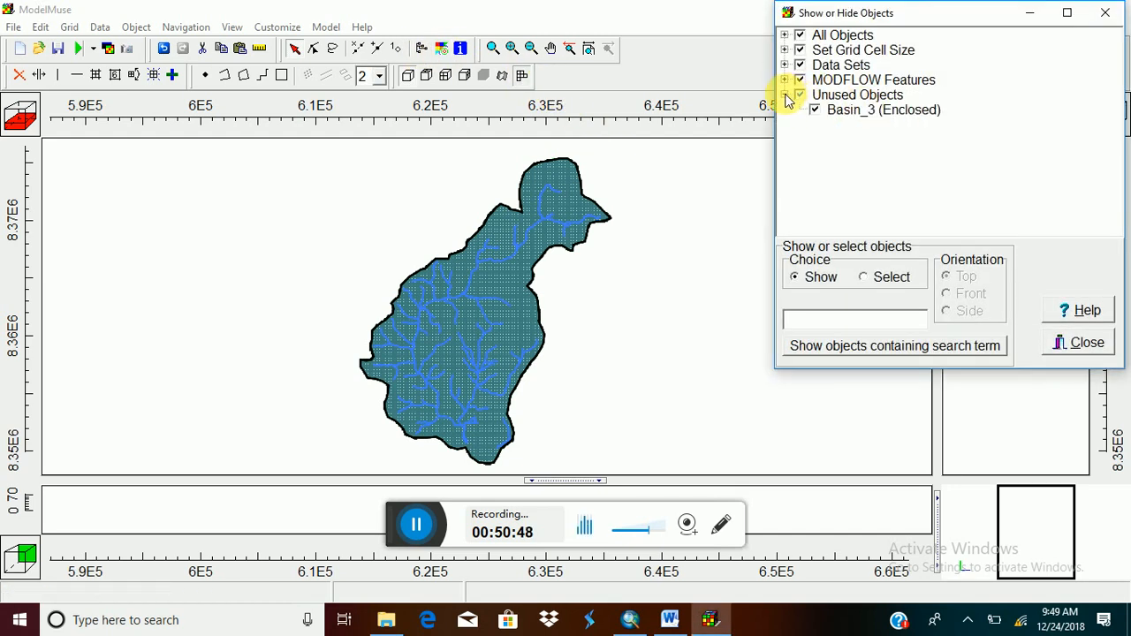
double_click(846, 118)
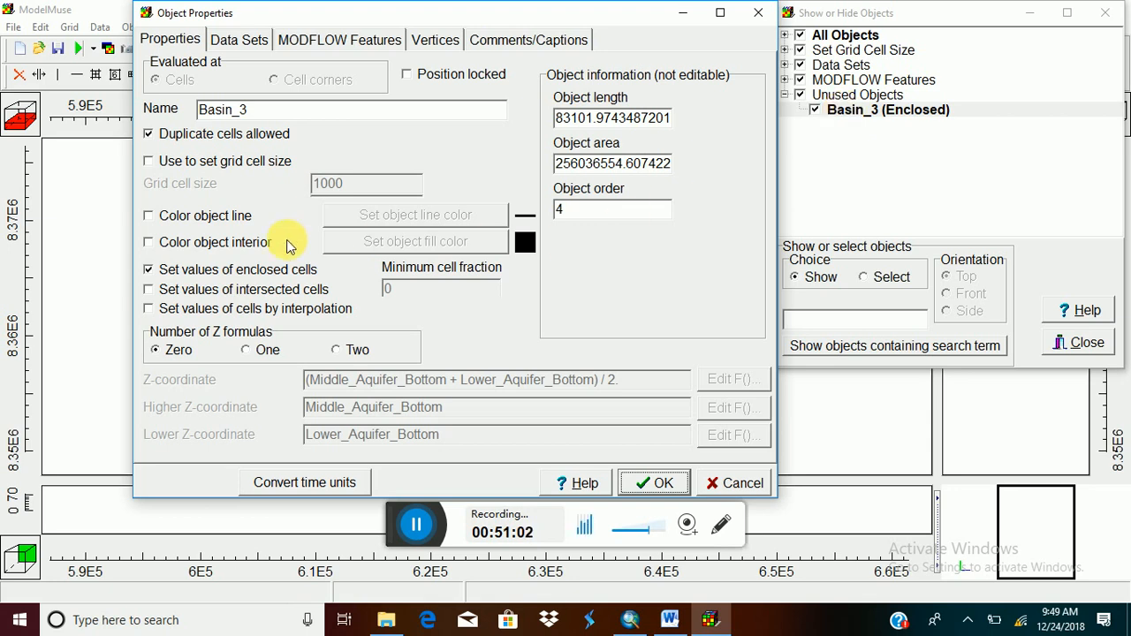
click(148, 242)
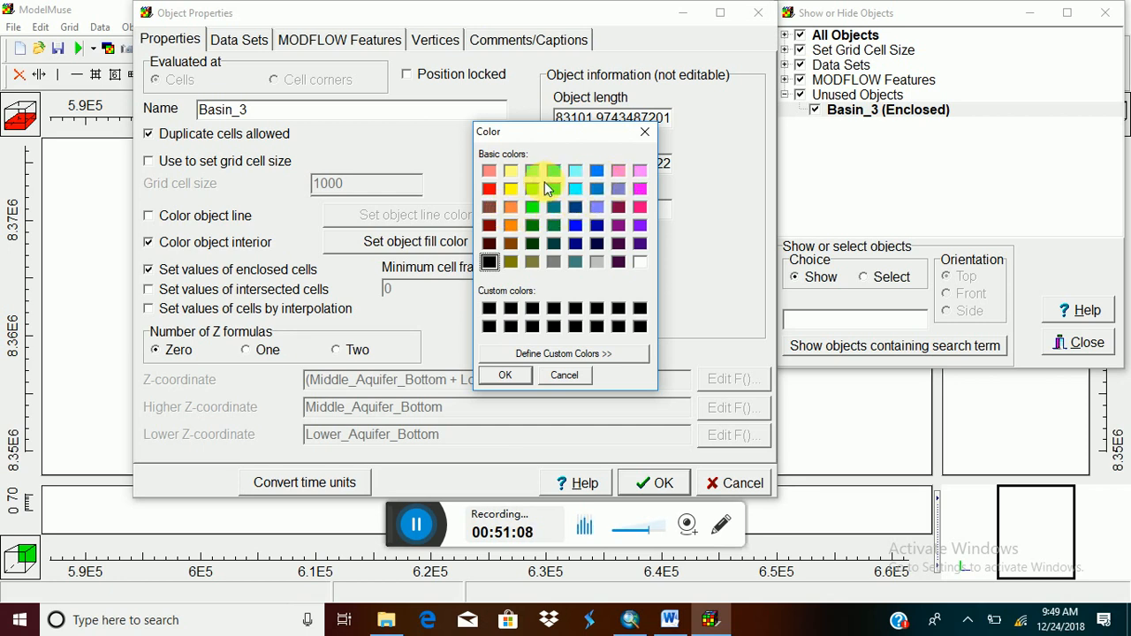
click(490, 172)
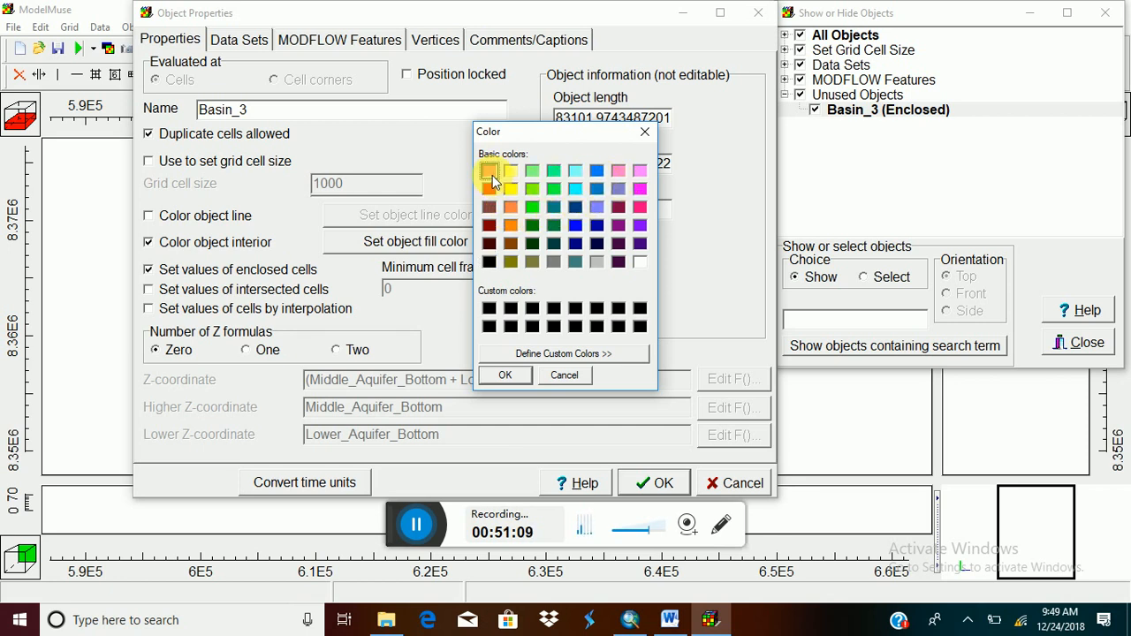
click(507, 376)
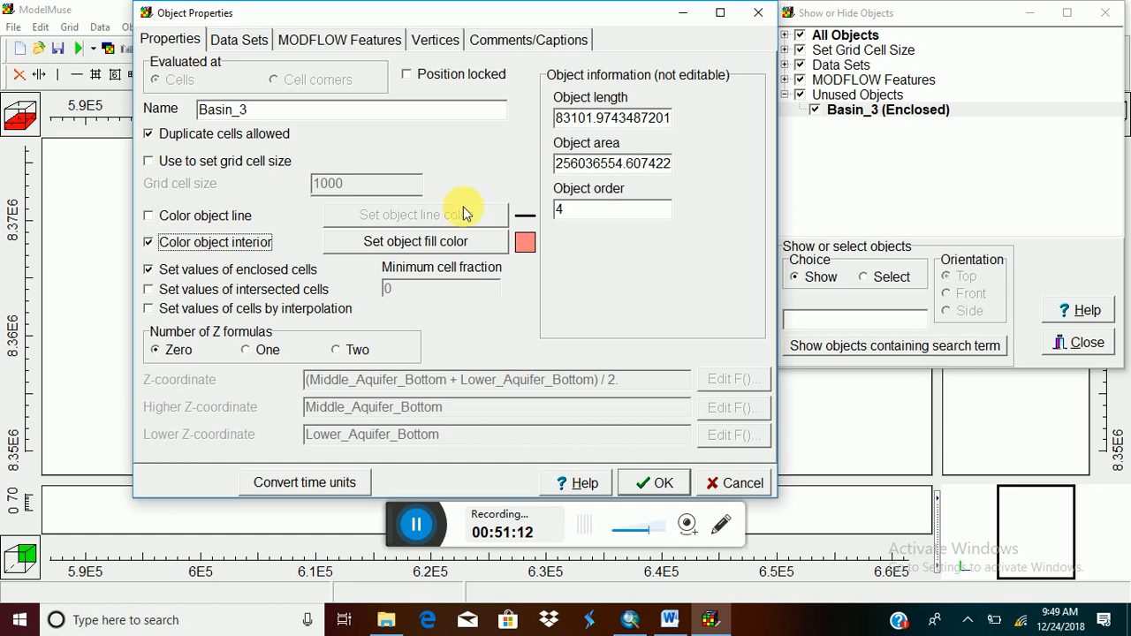
Enable the EVT Evapotranspiration package for the Basin_3 object and set its starting time to -1.
click(358, 40)
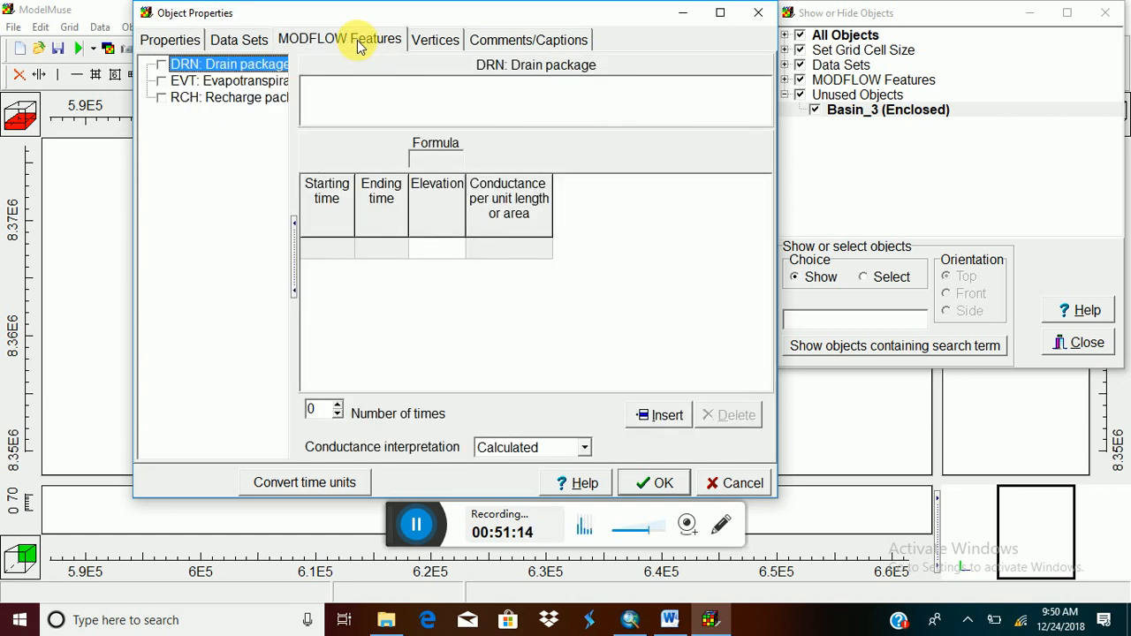
click(161, 82)
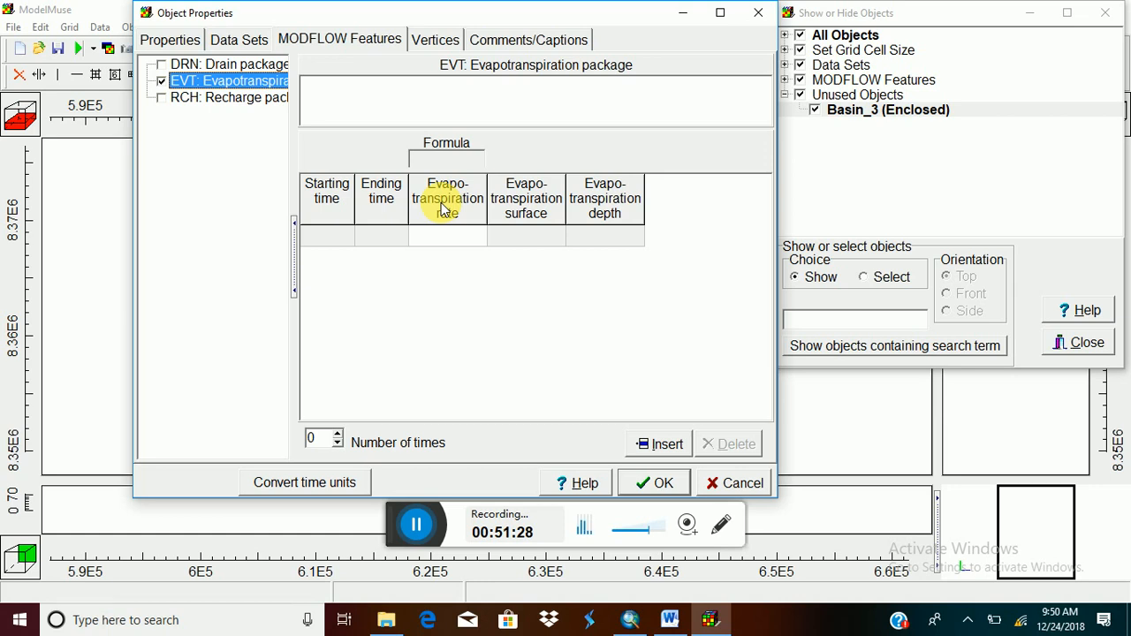
click(344, 236)
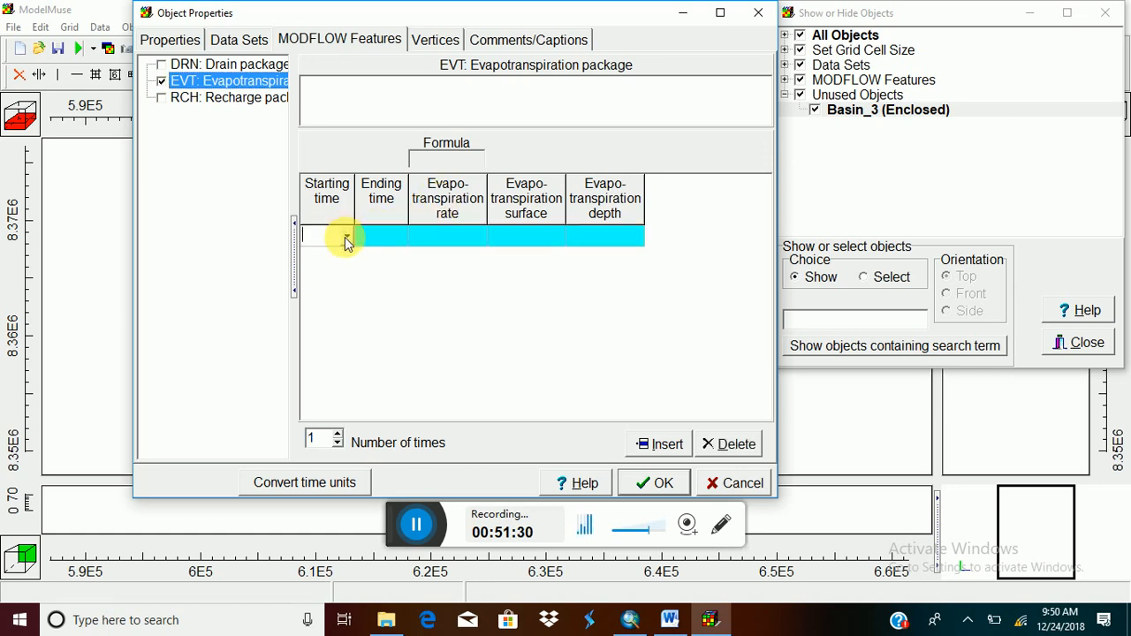
click(346, 237)
click(328, 260)
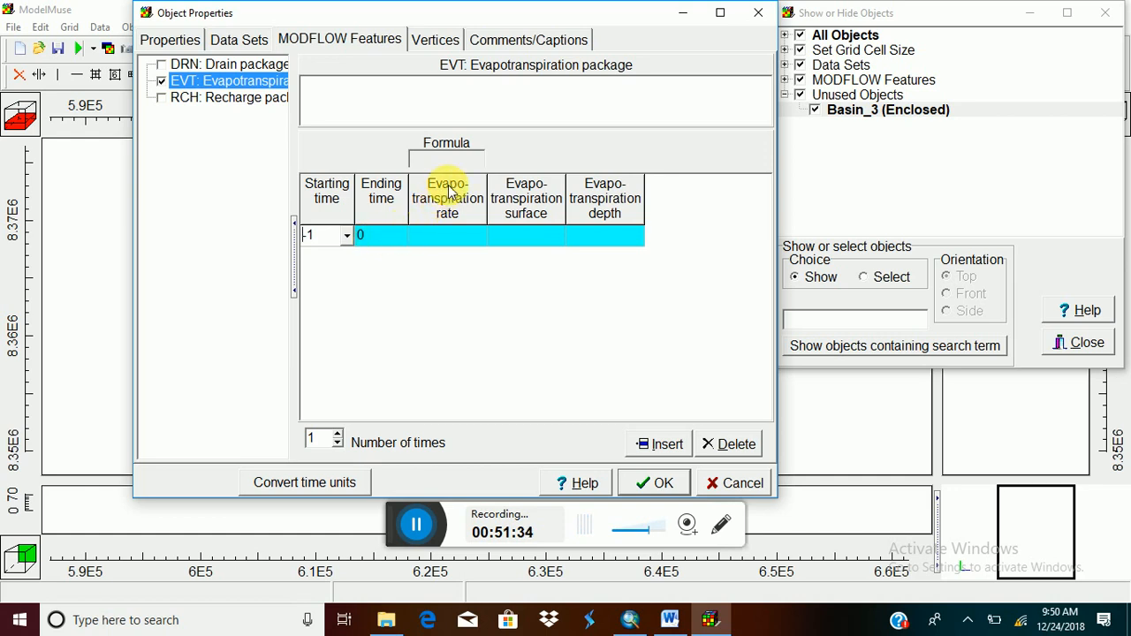
Set the evapotranspiration rate to 3.17E-8 and the evapotranspiration surface to the Model_Top data set.
click(450, 239)
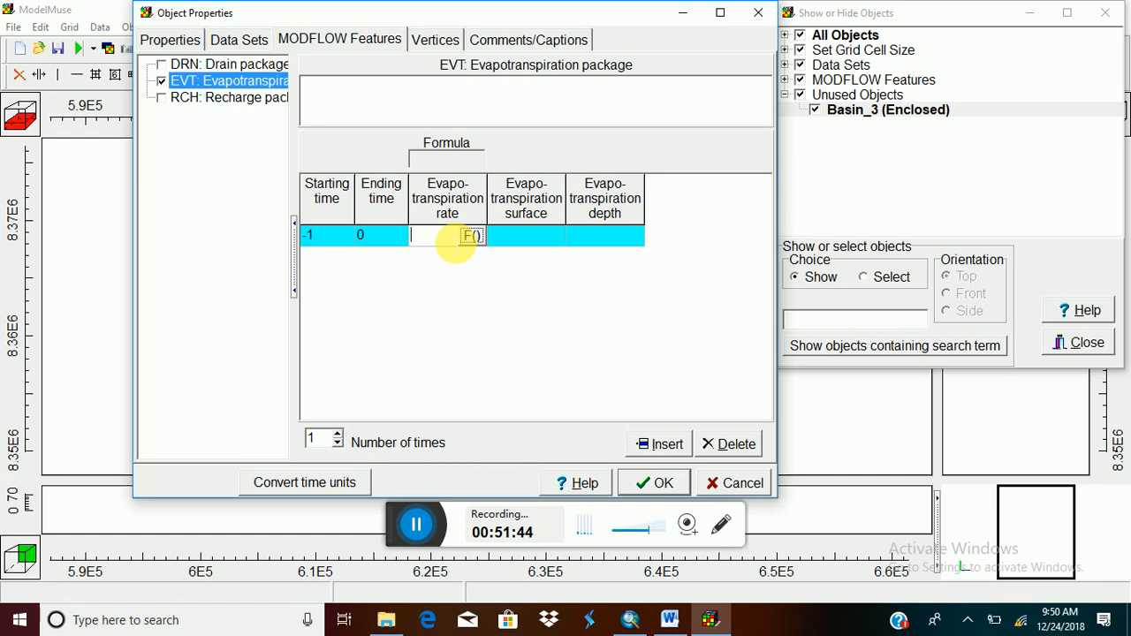
text(3.1)
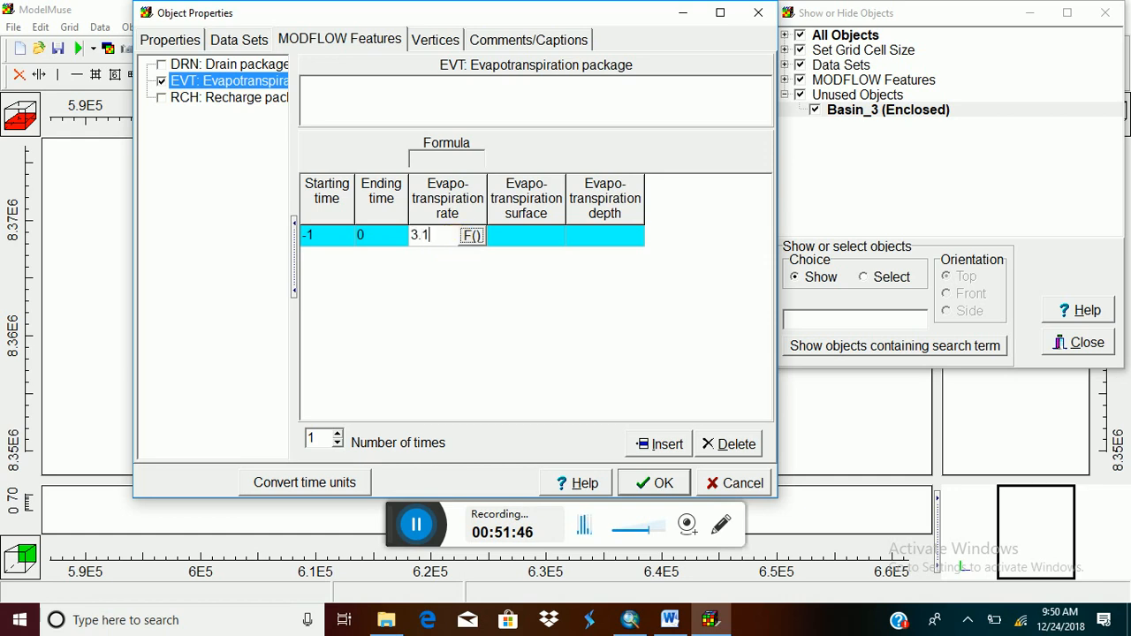
text(7E-8)
click(528, 237)
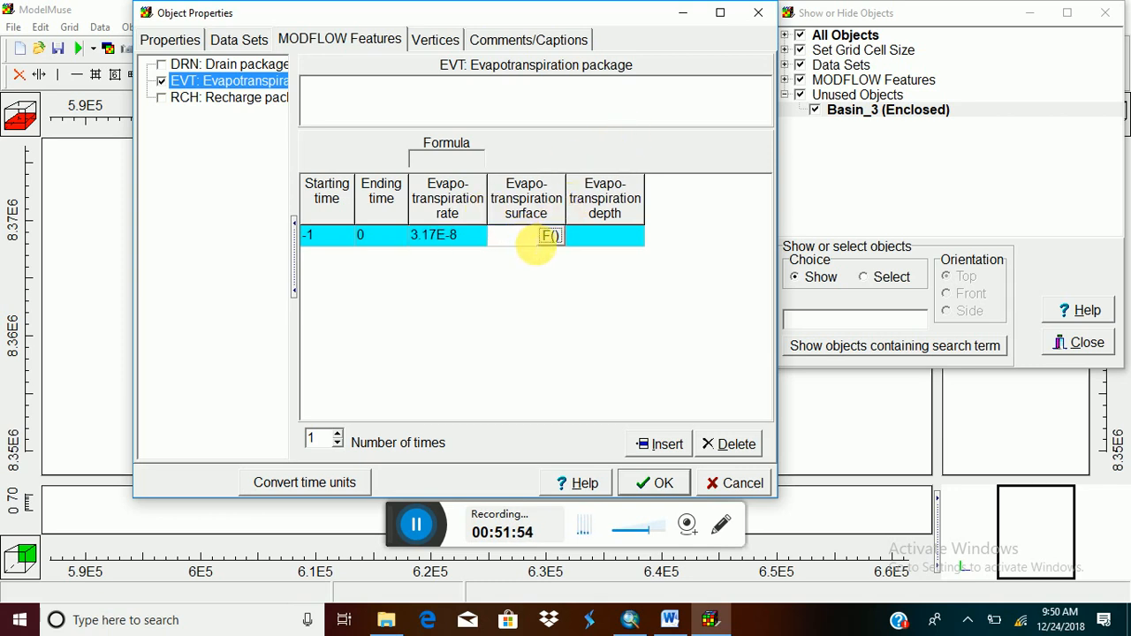
click(548, 239)
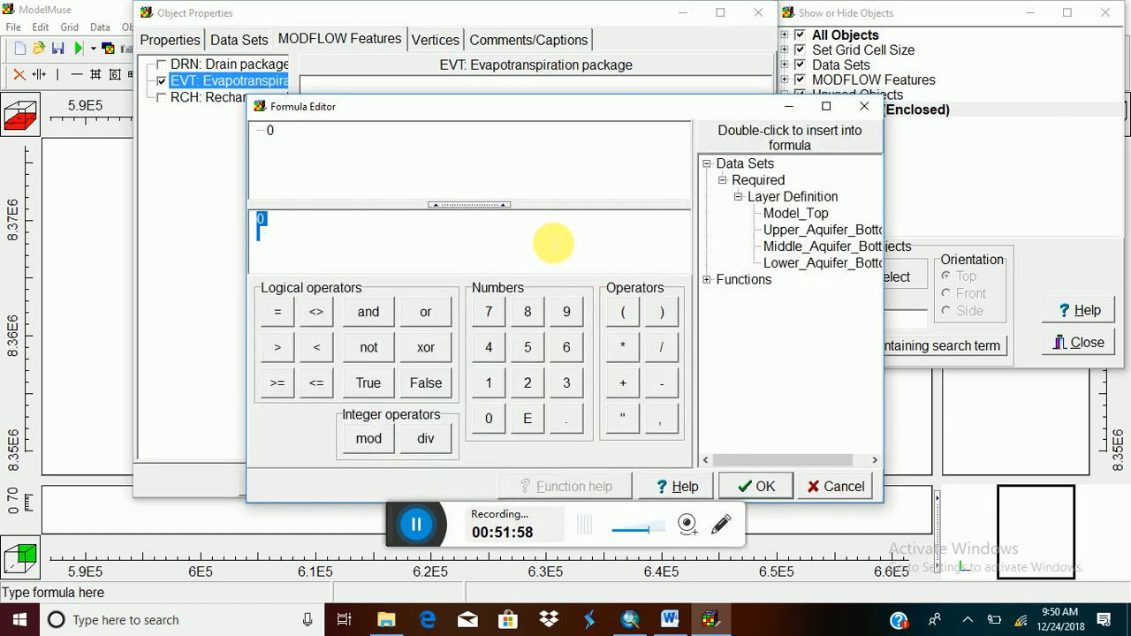
double_click(771, 216)
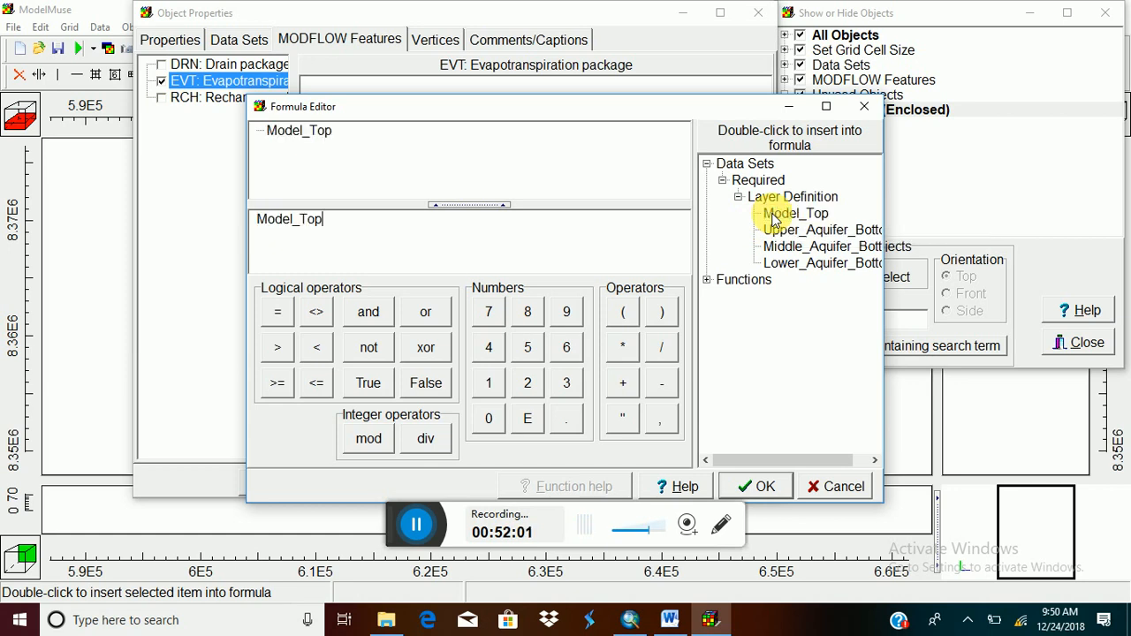
click(764, 487)
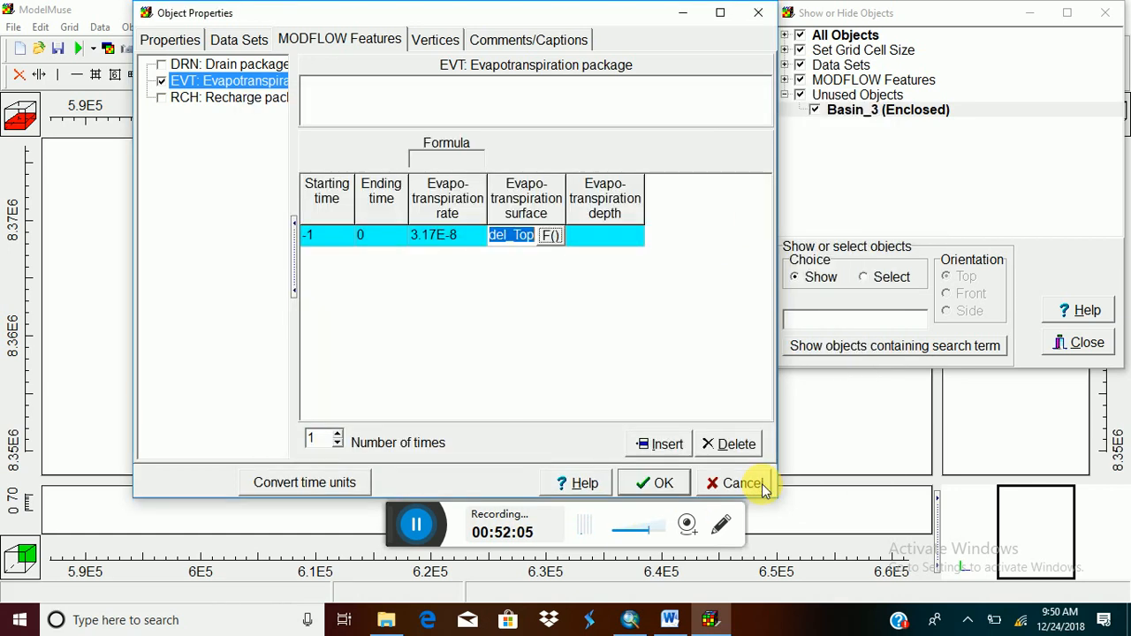
Set the evapotranspiration depth to 0.5 and apply the evapotranspiration settings to the Basin_3 object.
click(601, 238)
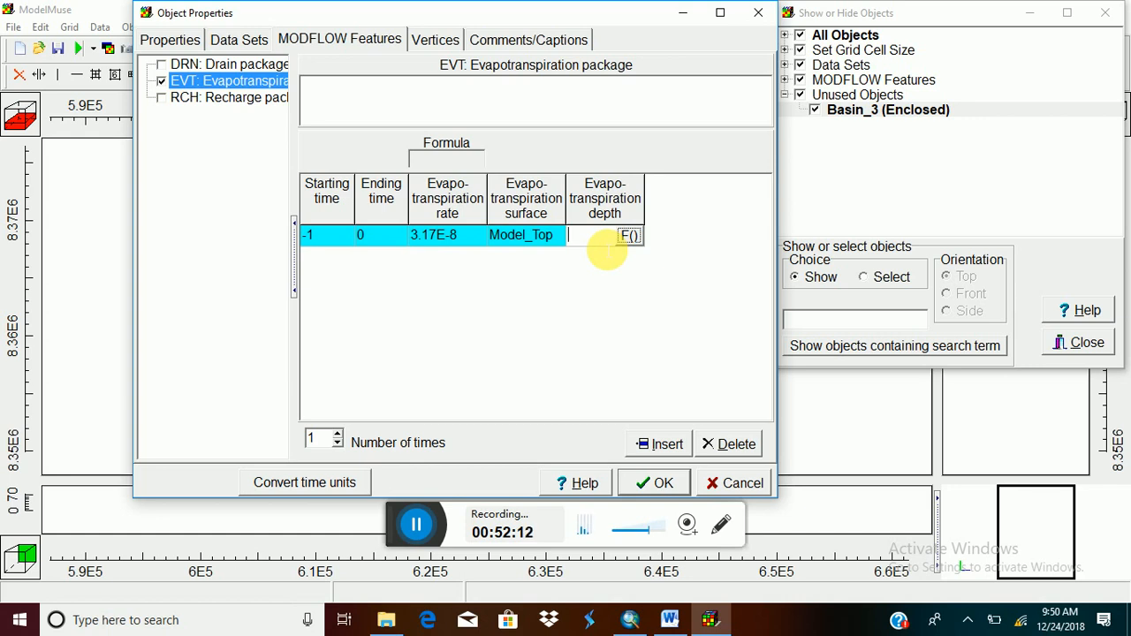
text(0.5)
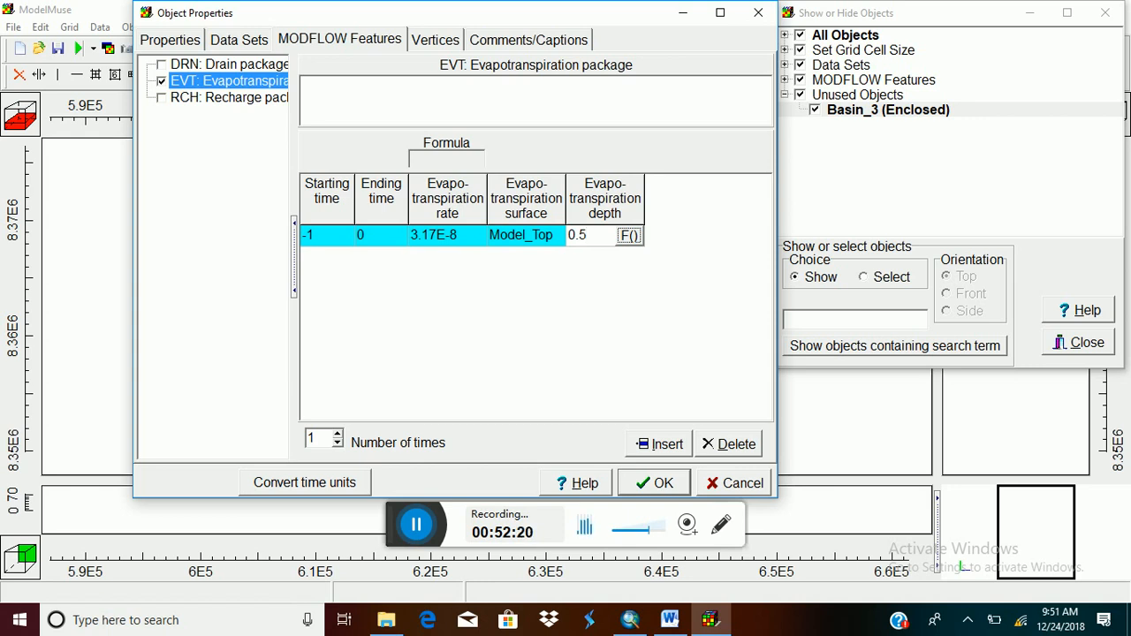
click(663, 484)
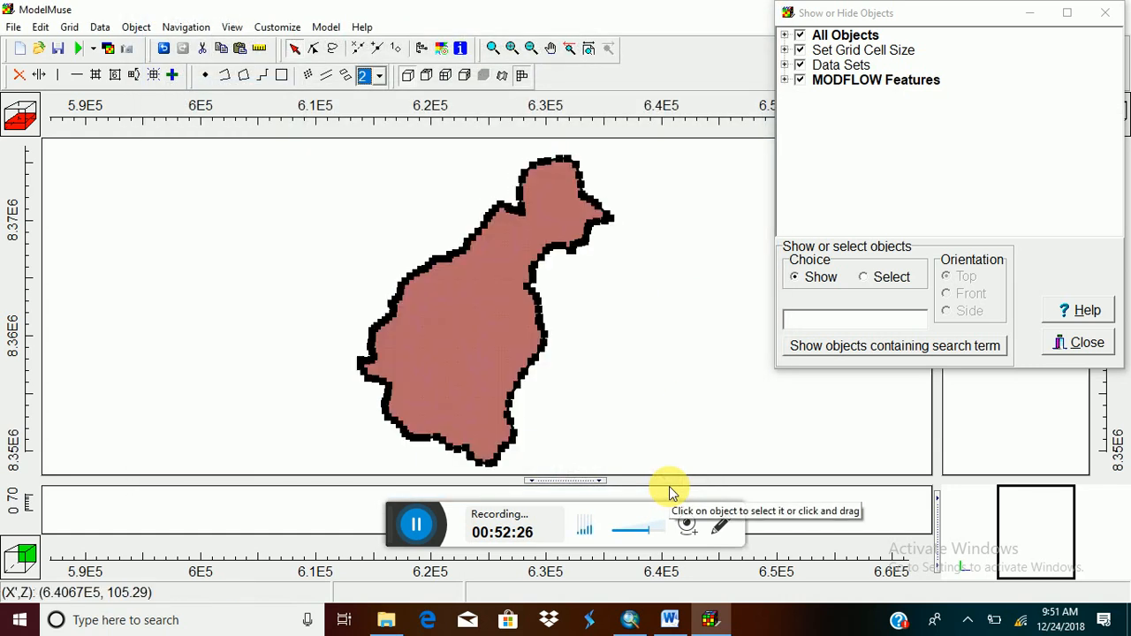
Review the drain, evapotranspiration and recharge packages listed under the MODFLOW features, and close the object list.
click(784, 80)
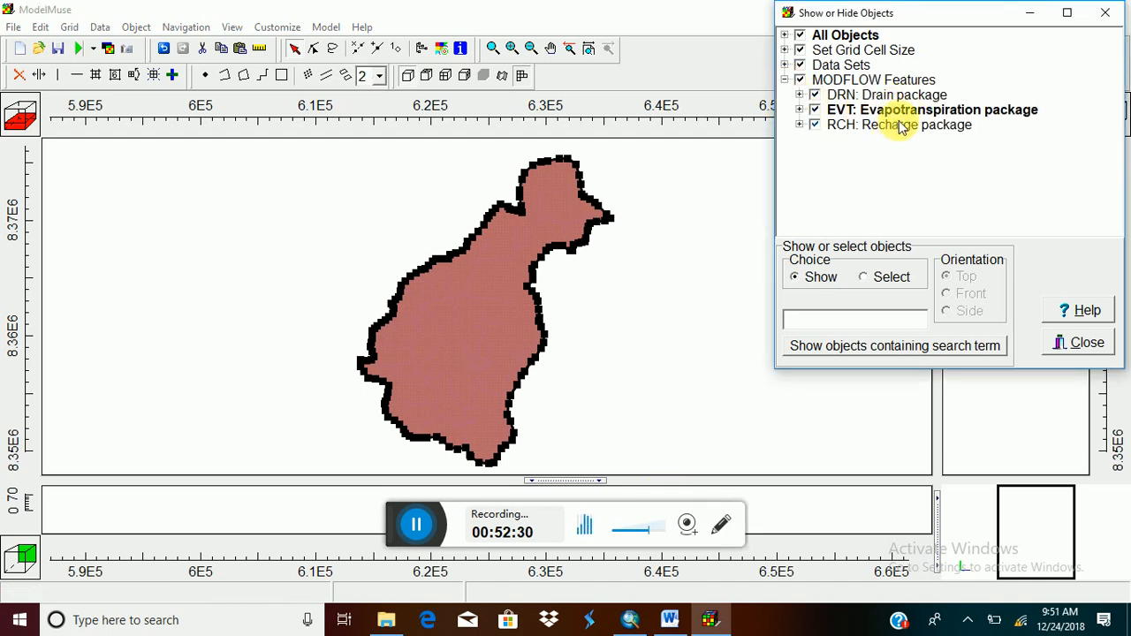
click(861, 94)
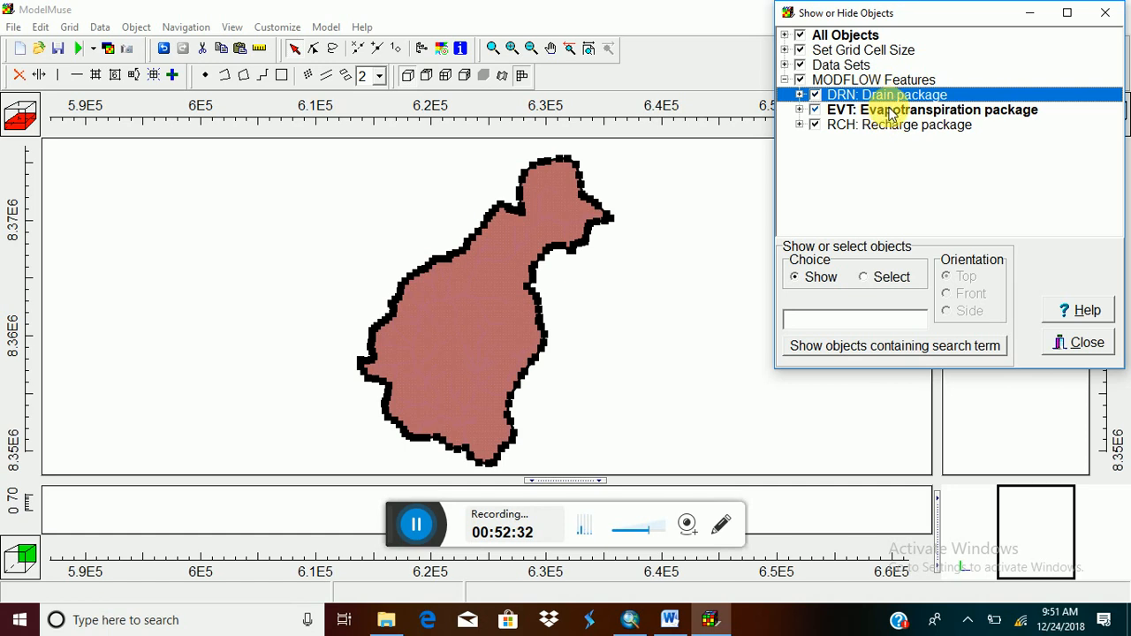
click(889, 125)
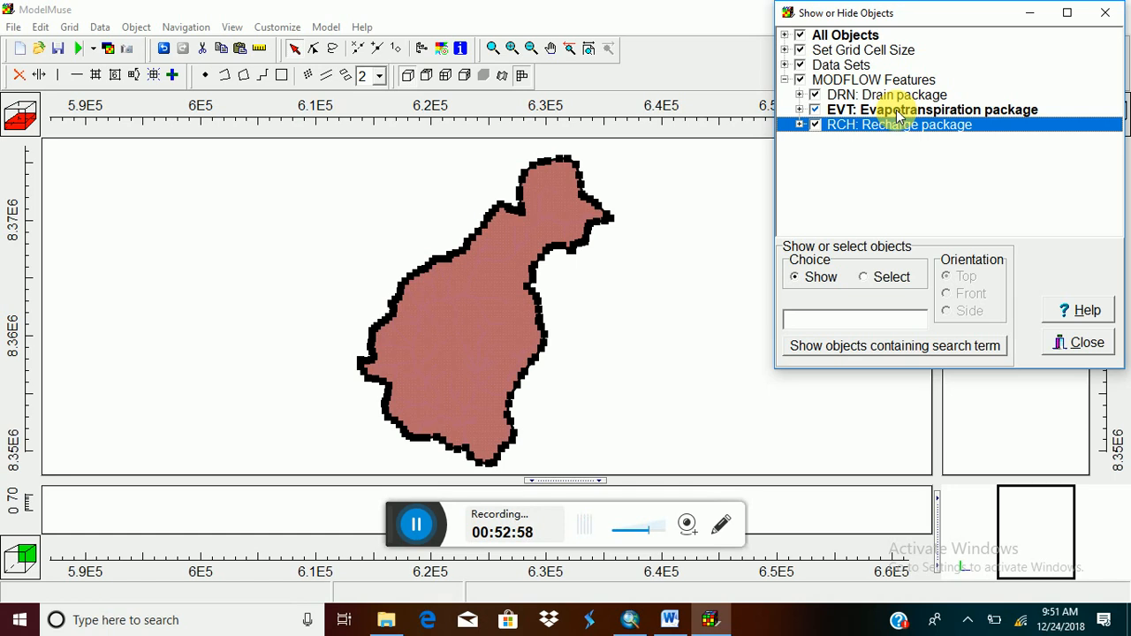
click(1106, 13)
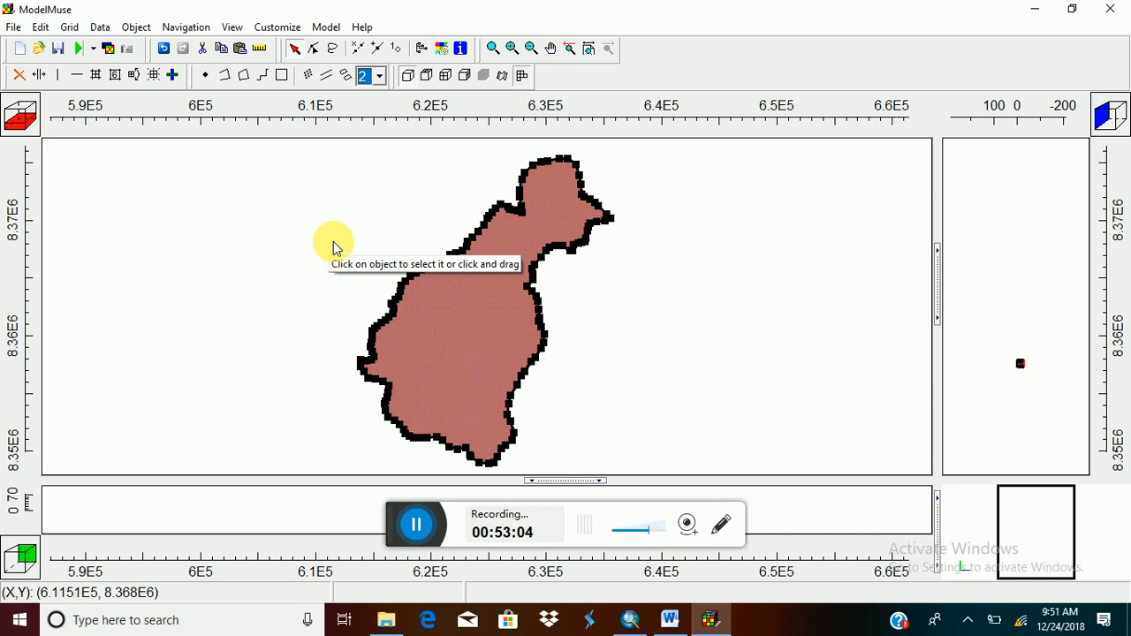
Open the required hydrology data sets and set the default formula of Modflow_Initial_Head to 200.
click(104, 28)
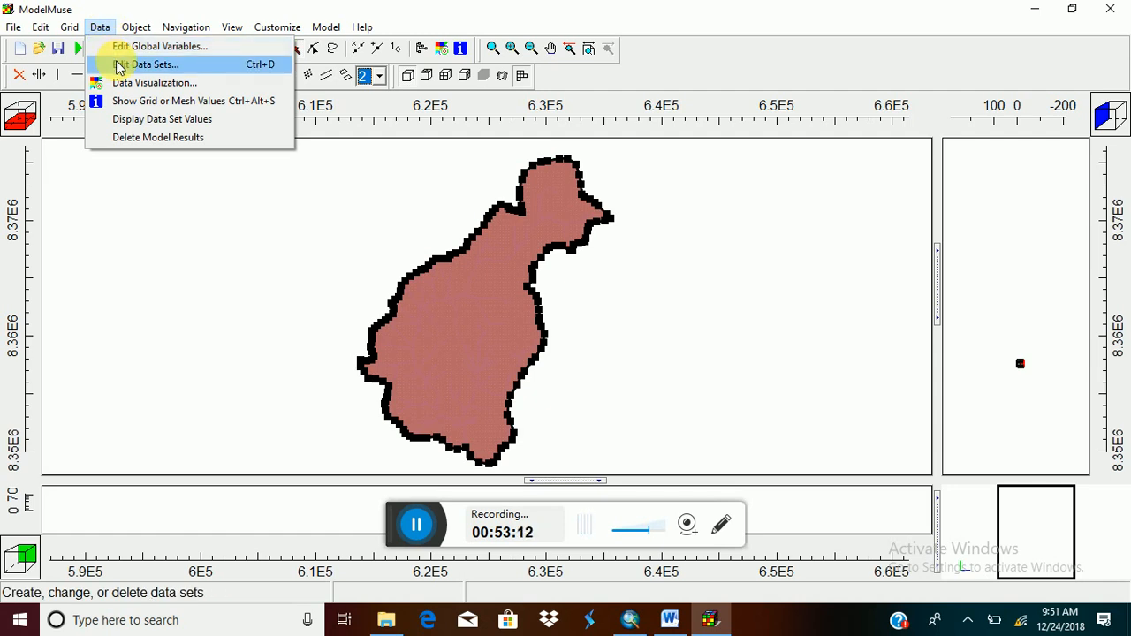
click(133, 64)
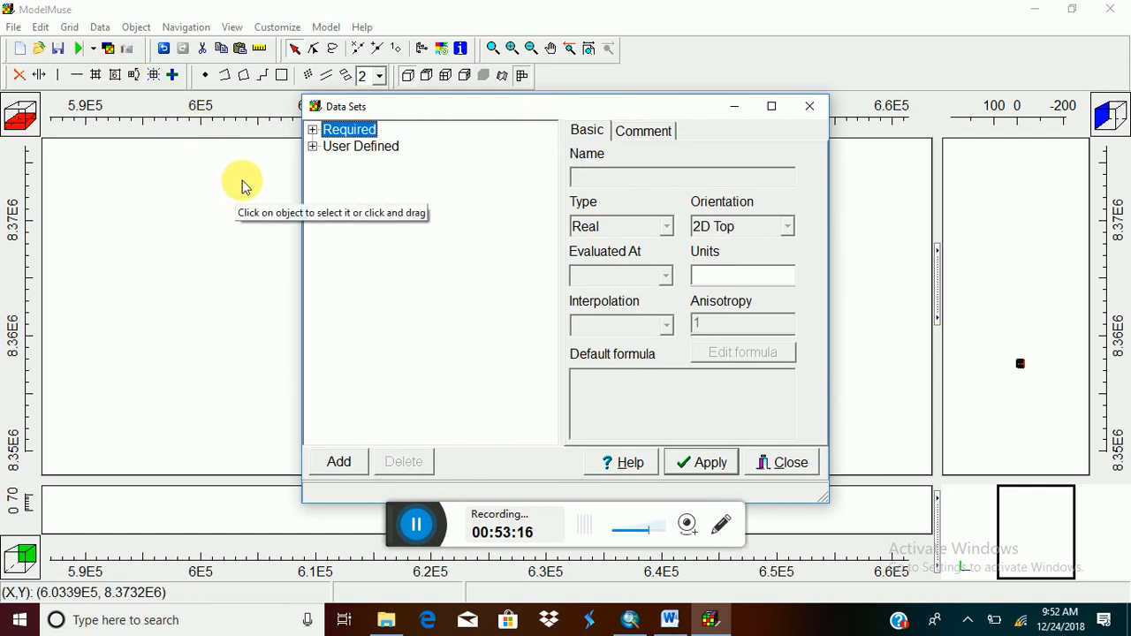
click(312, 131)
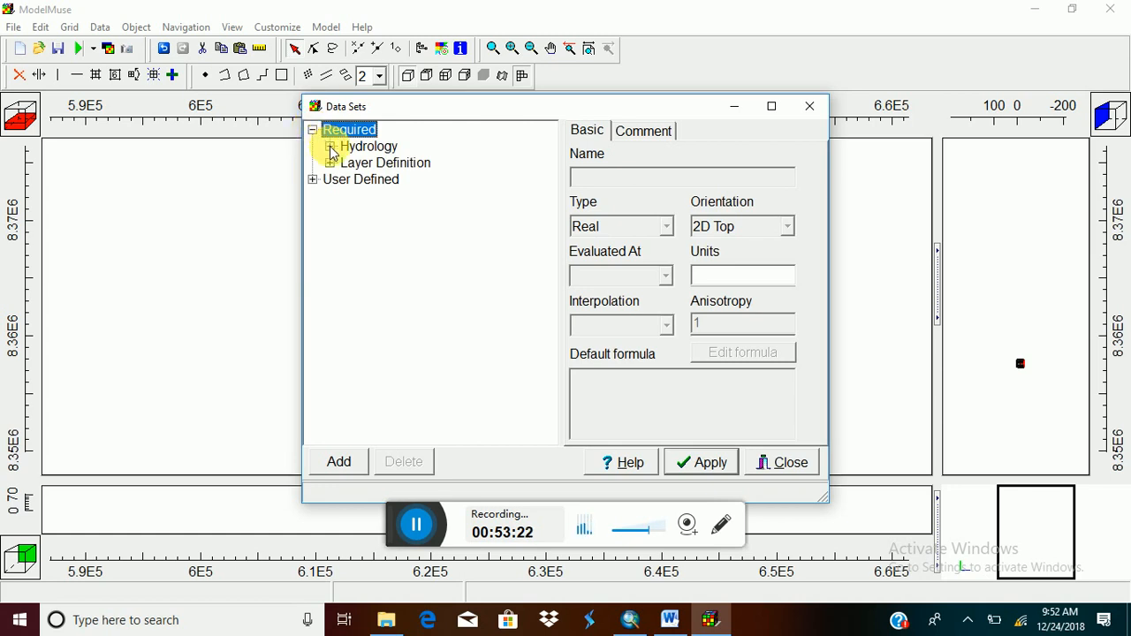
click(330, 147)
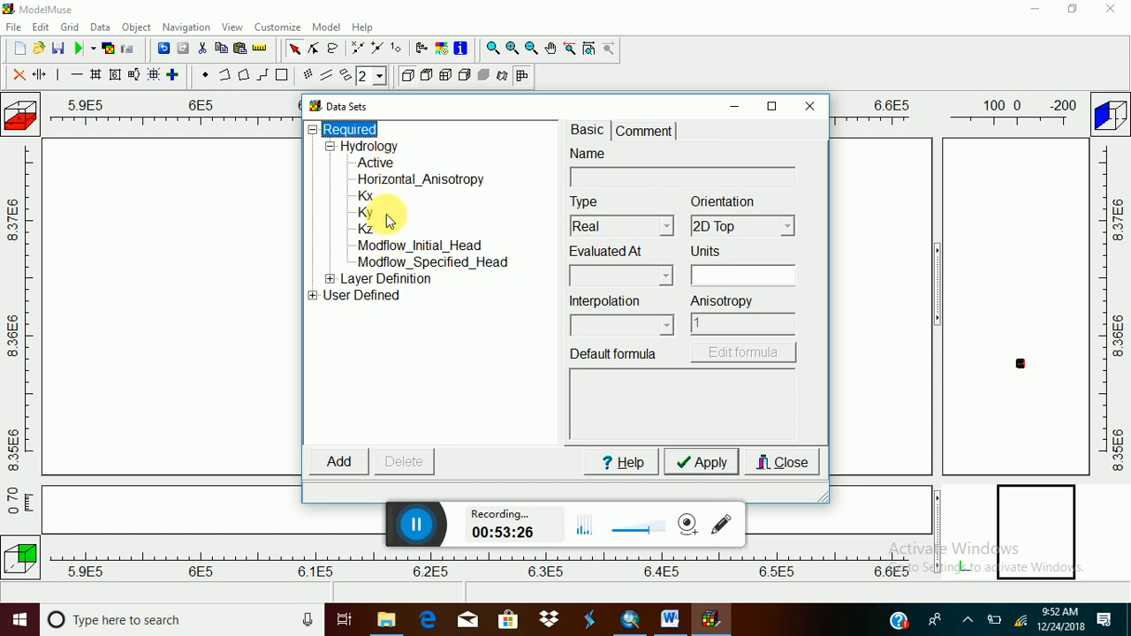
click(367, 197)
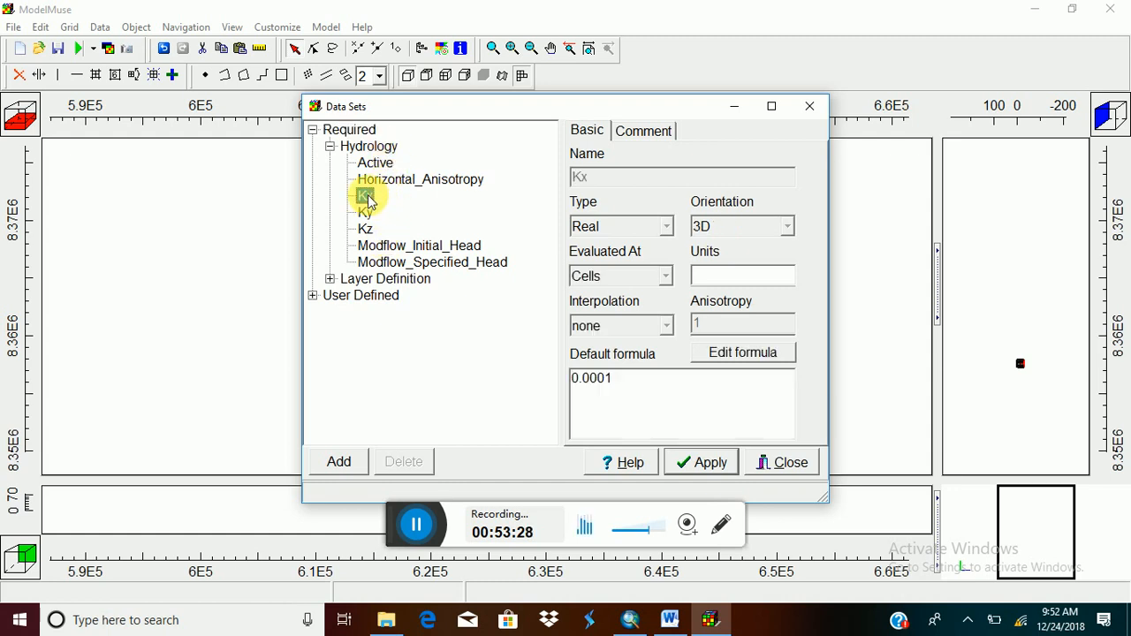
click(365, 214)
click(367, 231)
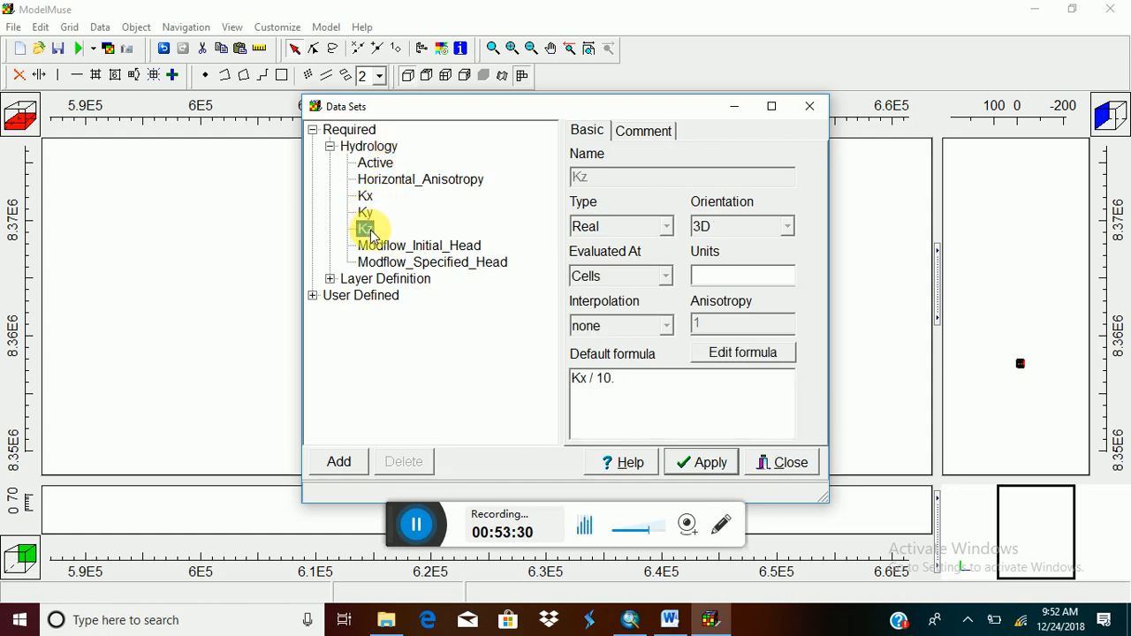
click(389, 253)
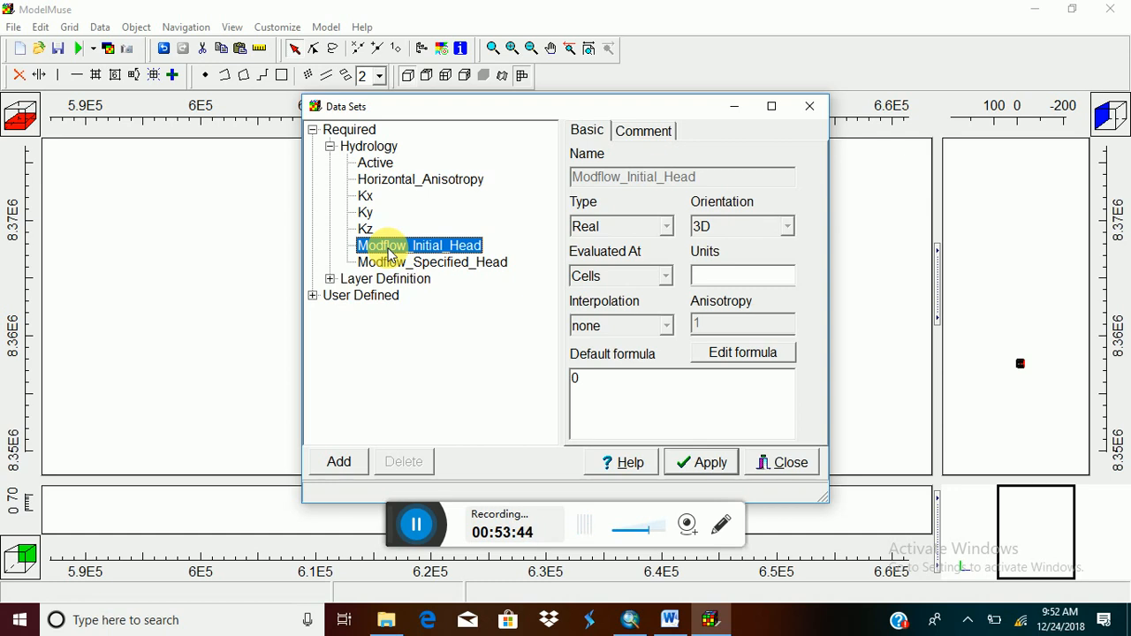
double_click(574, 378)
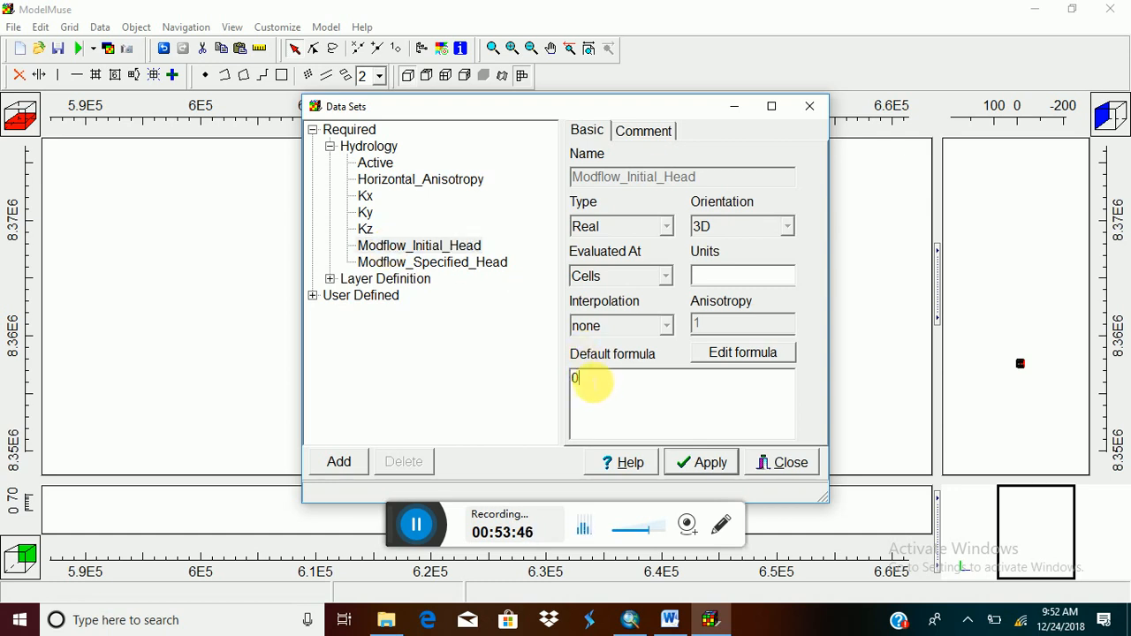
text(200)
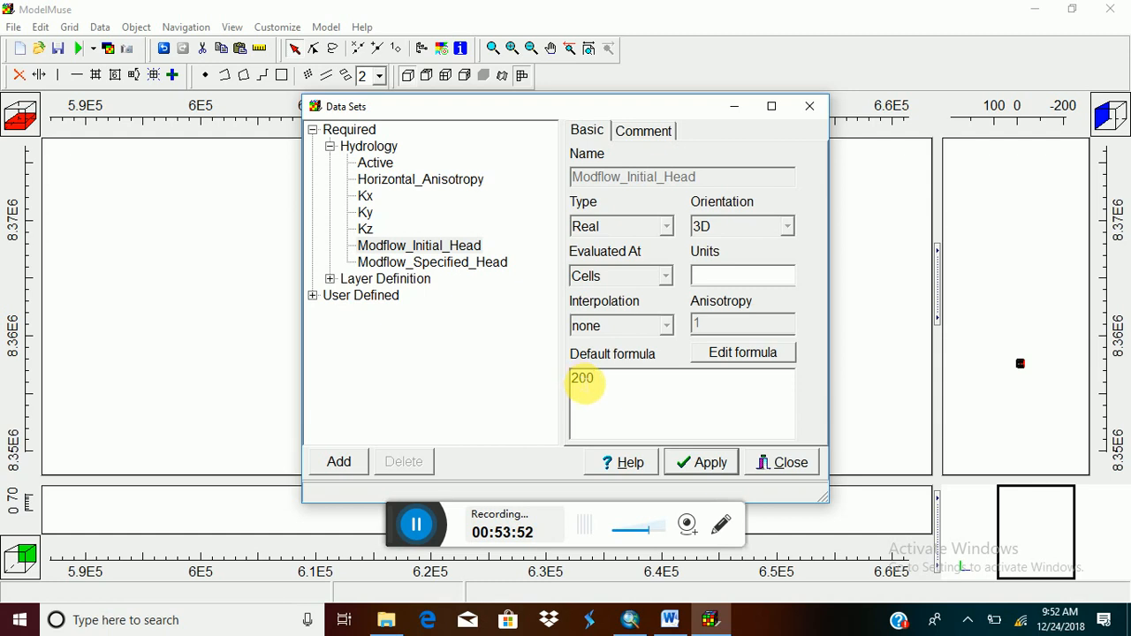
Open the Kx default formula for editing and replace it with the logical Case function.
click(365, 197)
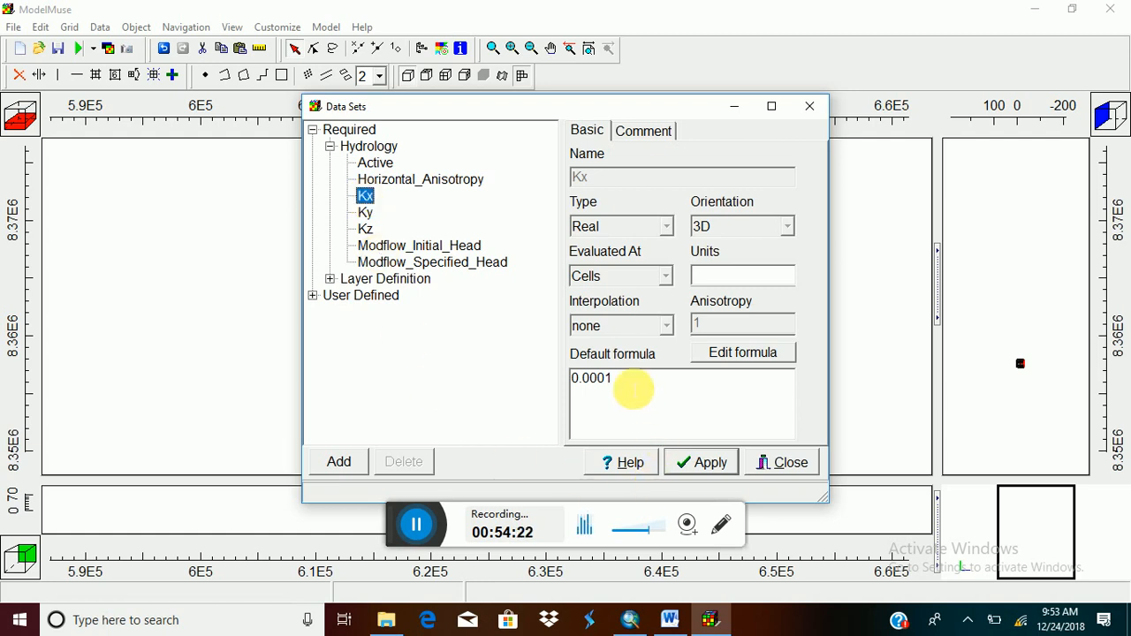
drag(631, 380, 576, 386)
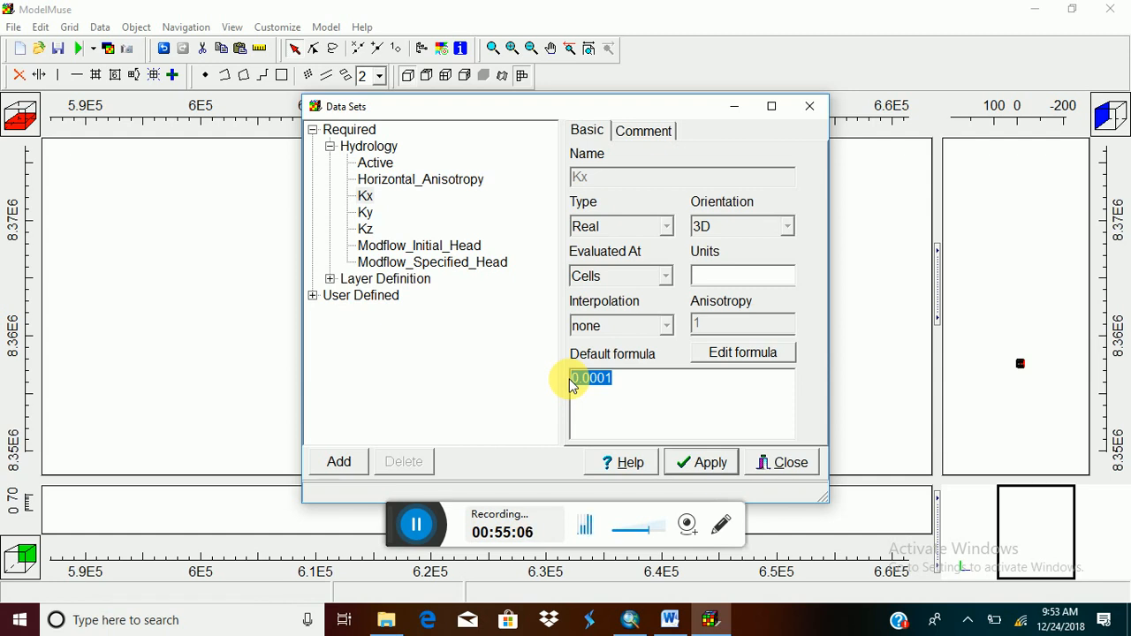
click(740, 354)
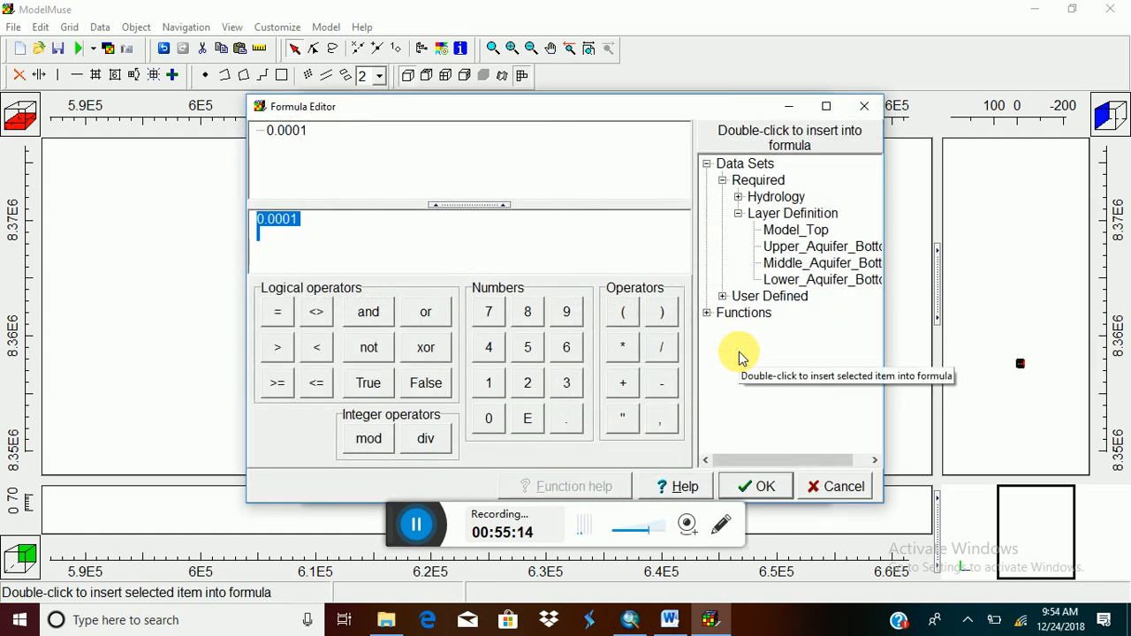
click(710, 315)
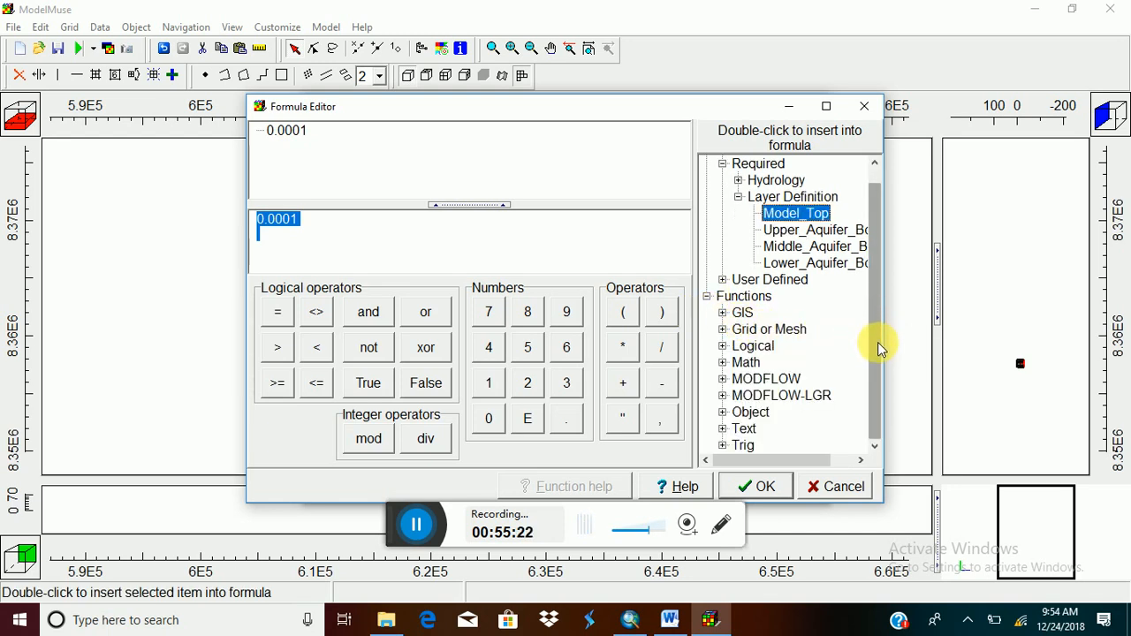
click(752, 346)
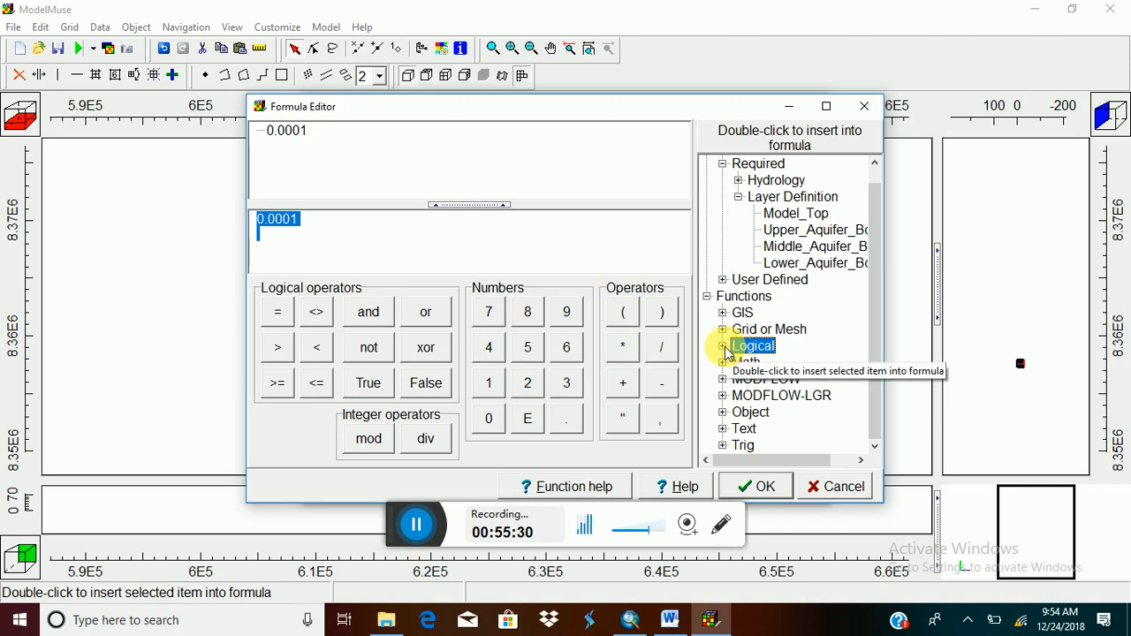
click(723, 346)
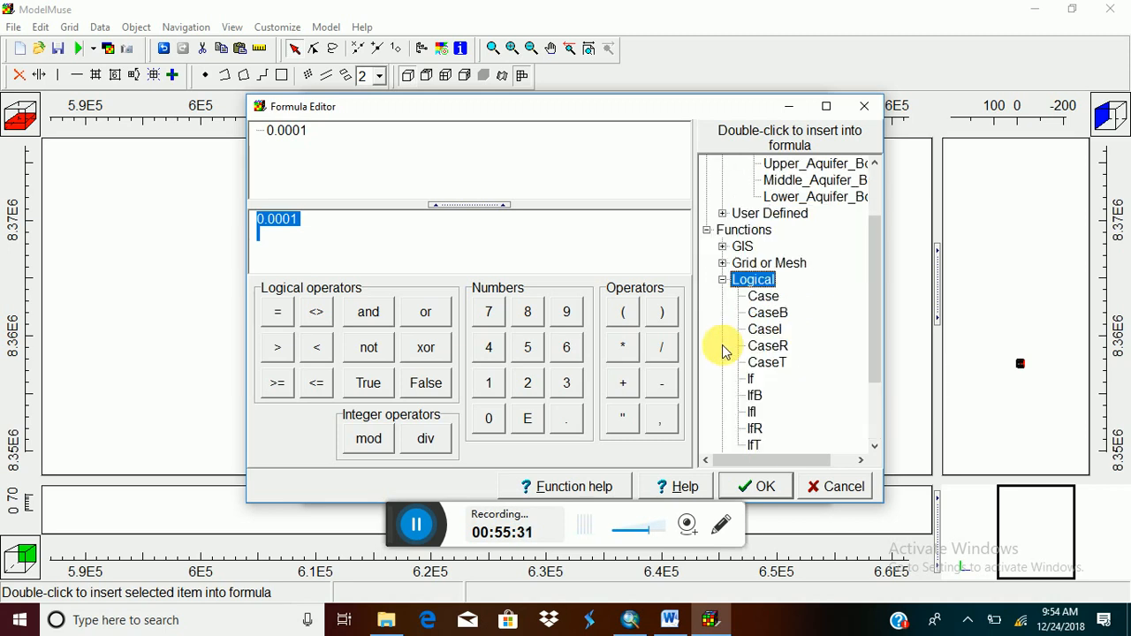
double_click(764, 297)
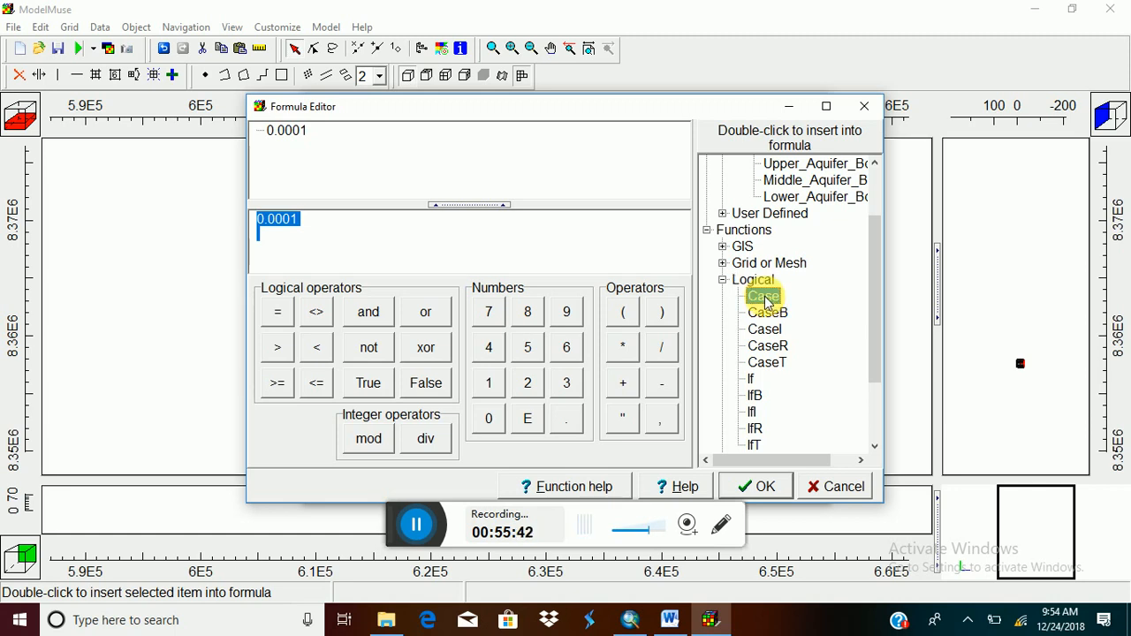
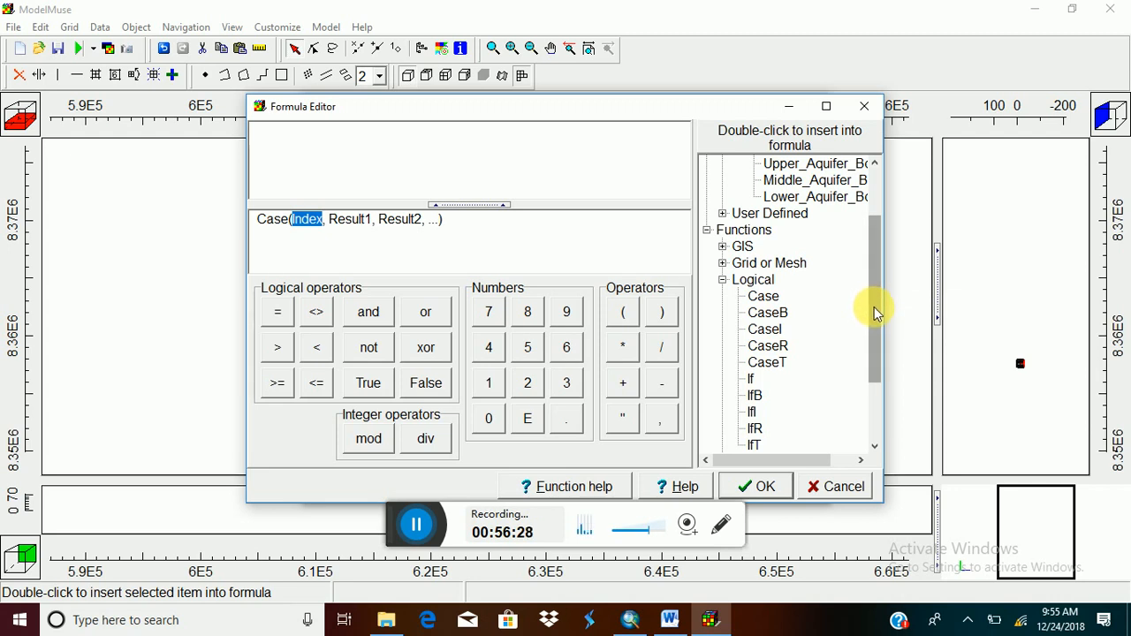
Use the Layer function from the Grid or Mesh functions as the index of the Case formula.
click(721, 262)
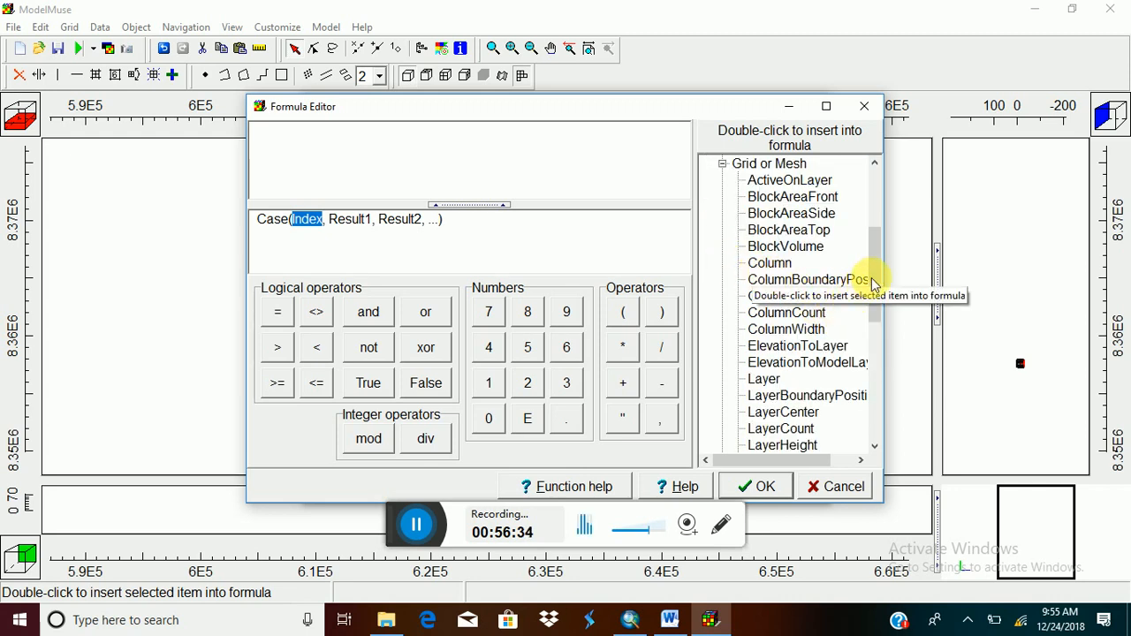
scroll(818, 296, down, 1)
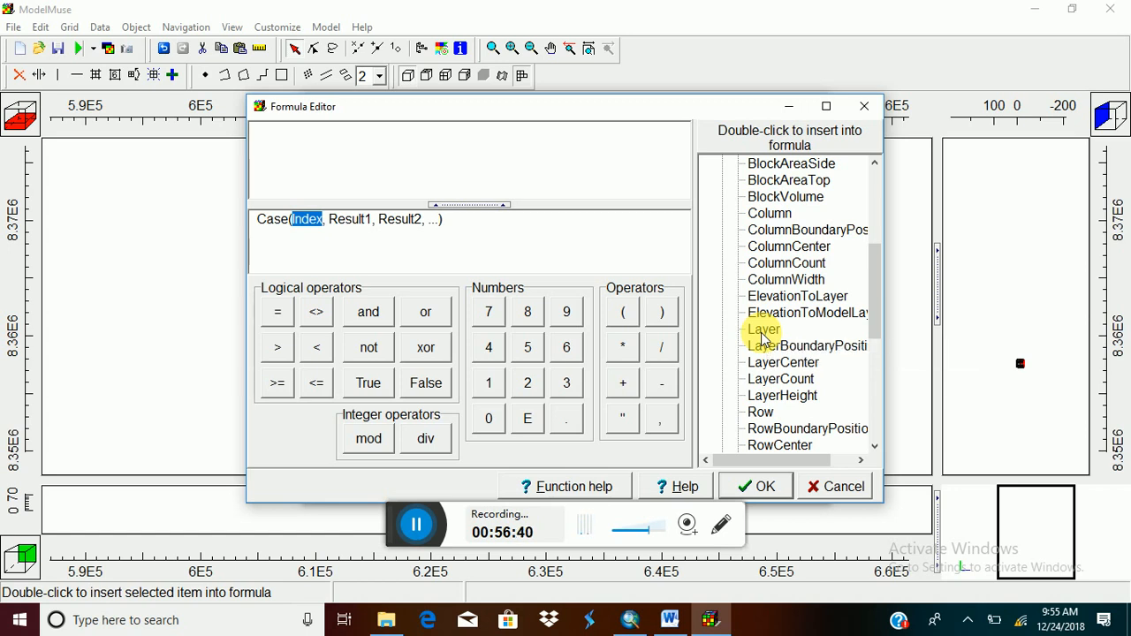
double_click(764, 338)
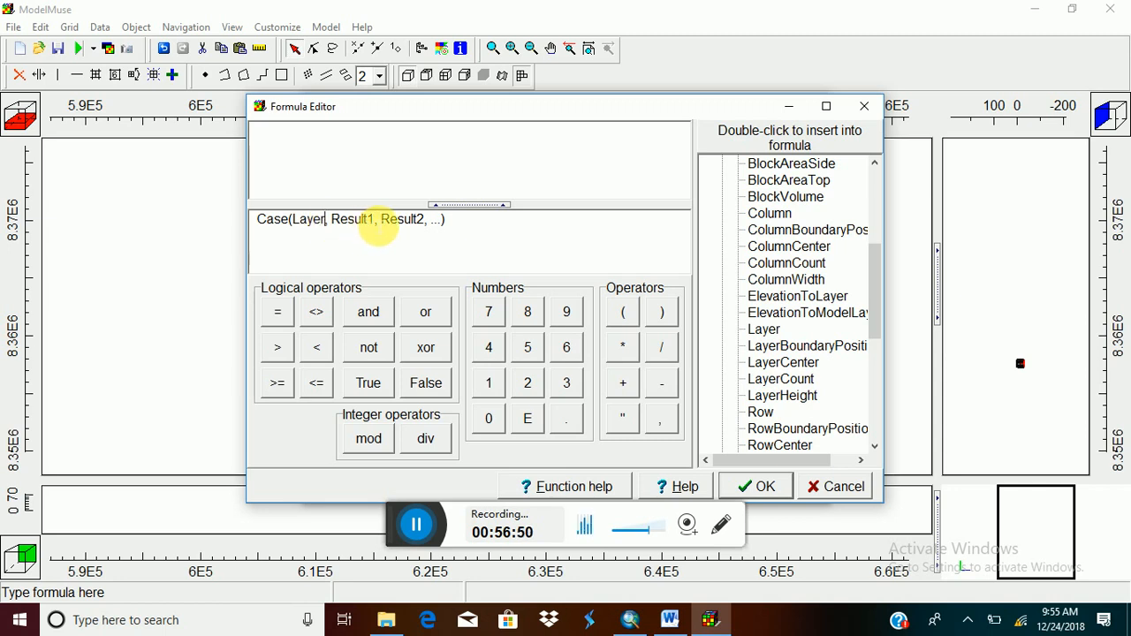
Enter 5E-5, 5E-7, 8E-8 and 1E-8 as the successive layer results in the Case formula.
double_click(371, 221)
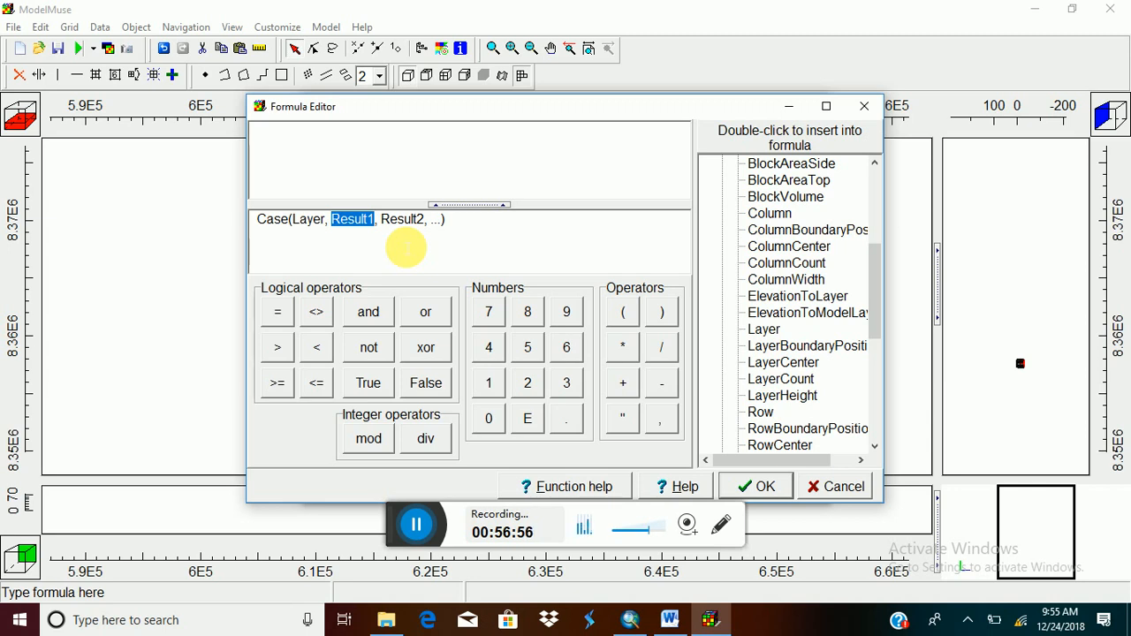
text(5)
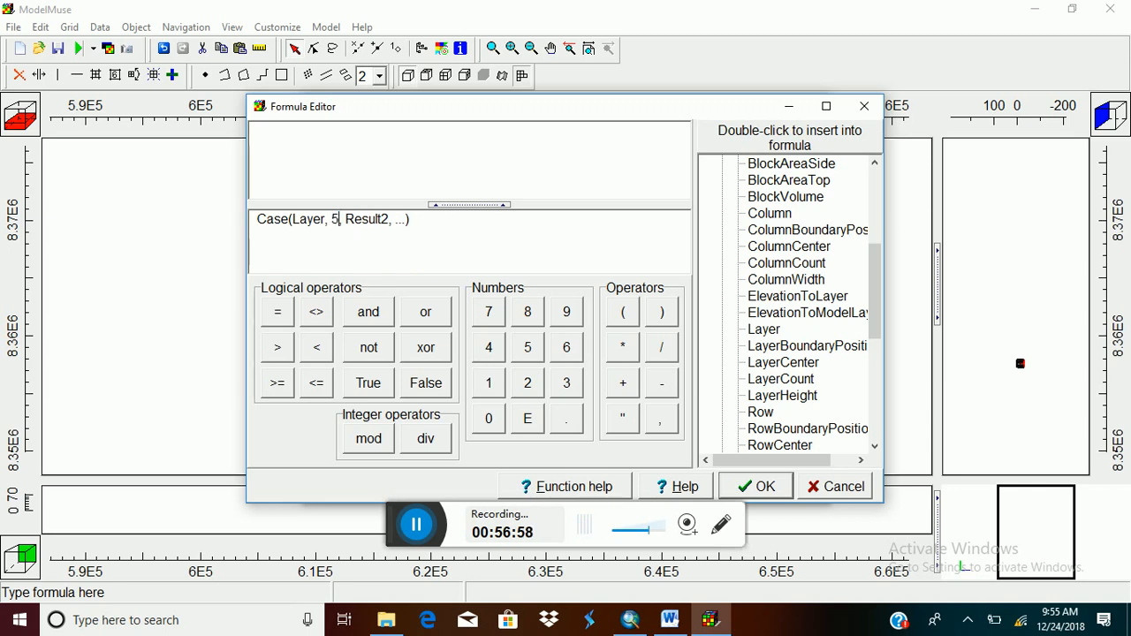
text(E-)
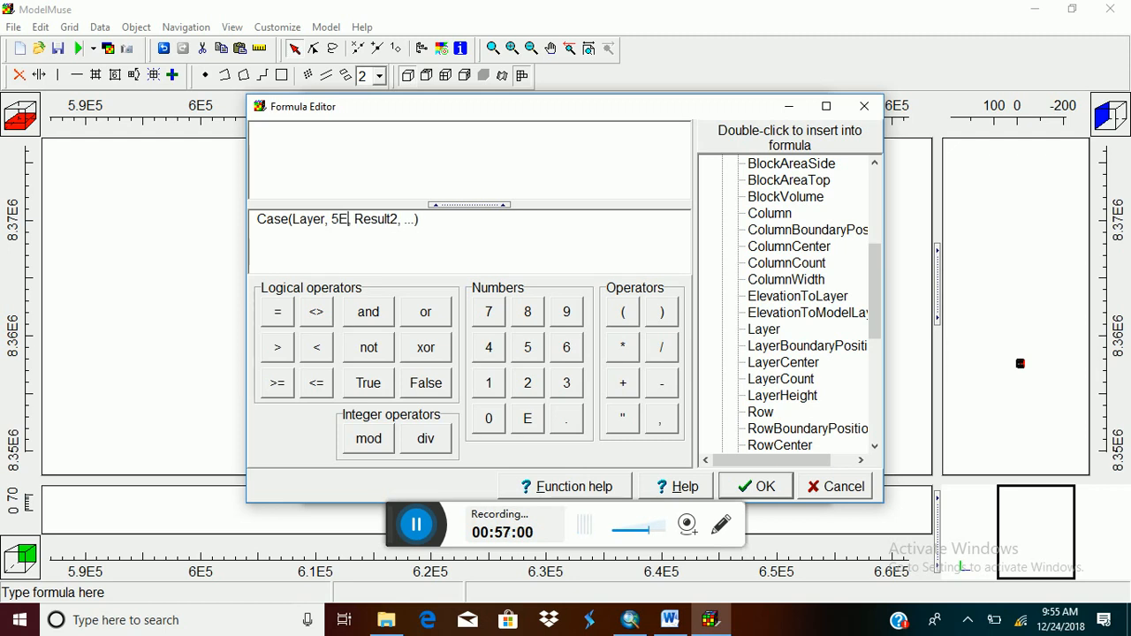
text(5)
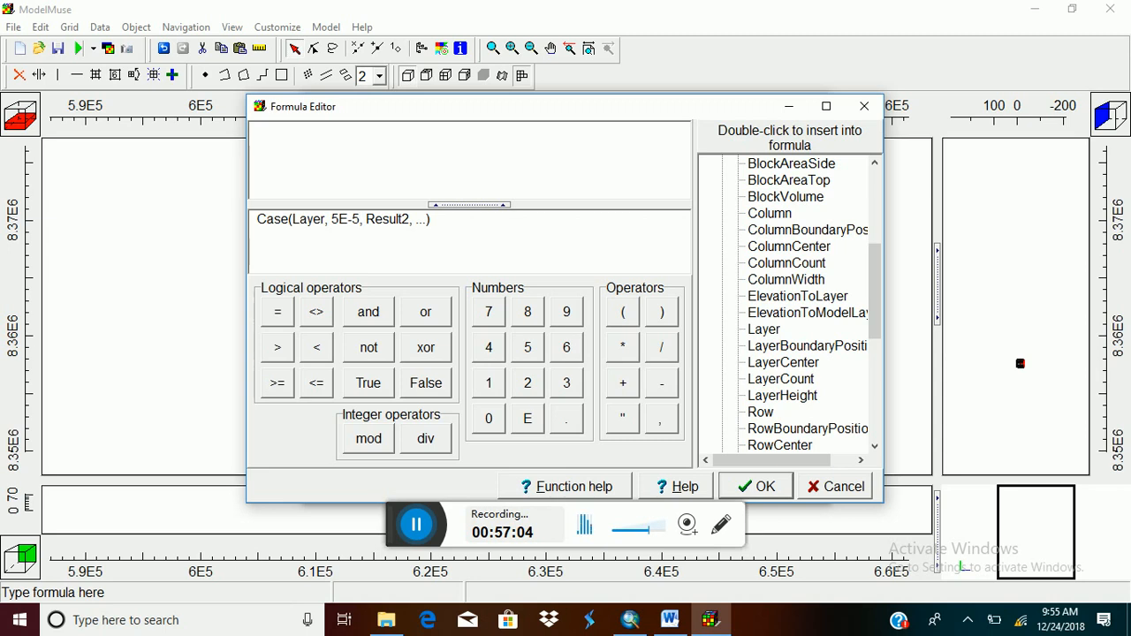
double_click(389, 219)
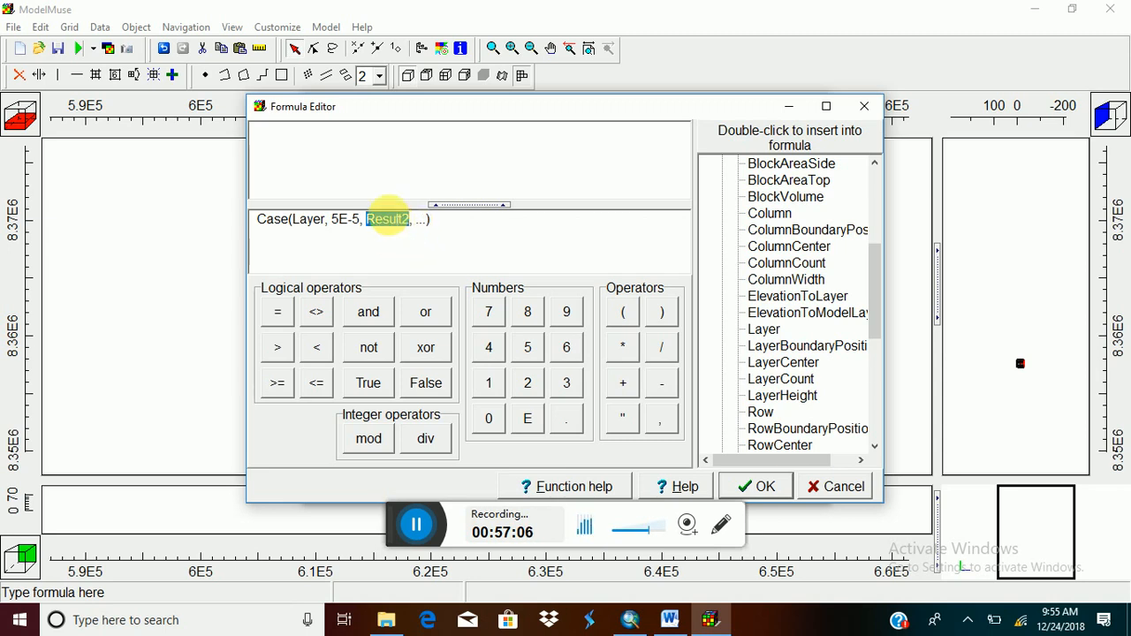
text(5)
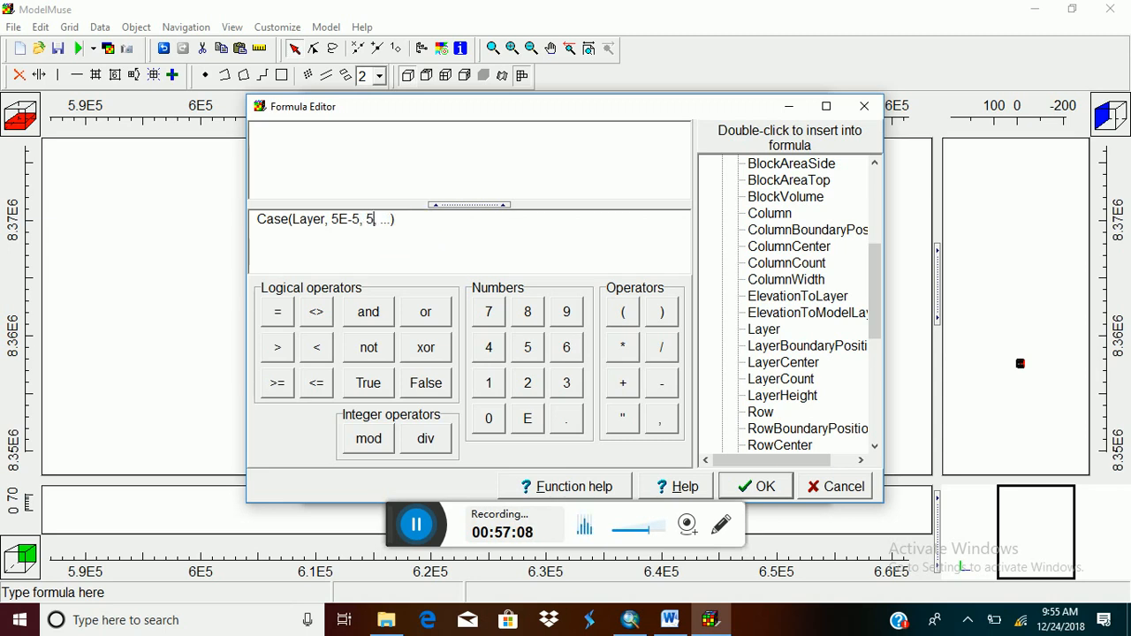
text(E-7)
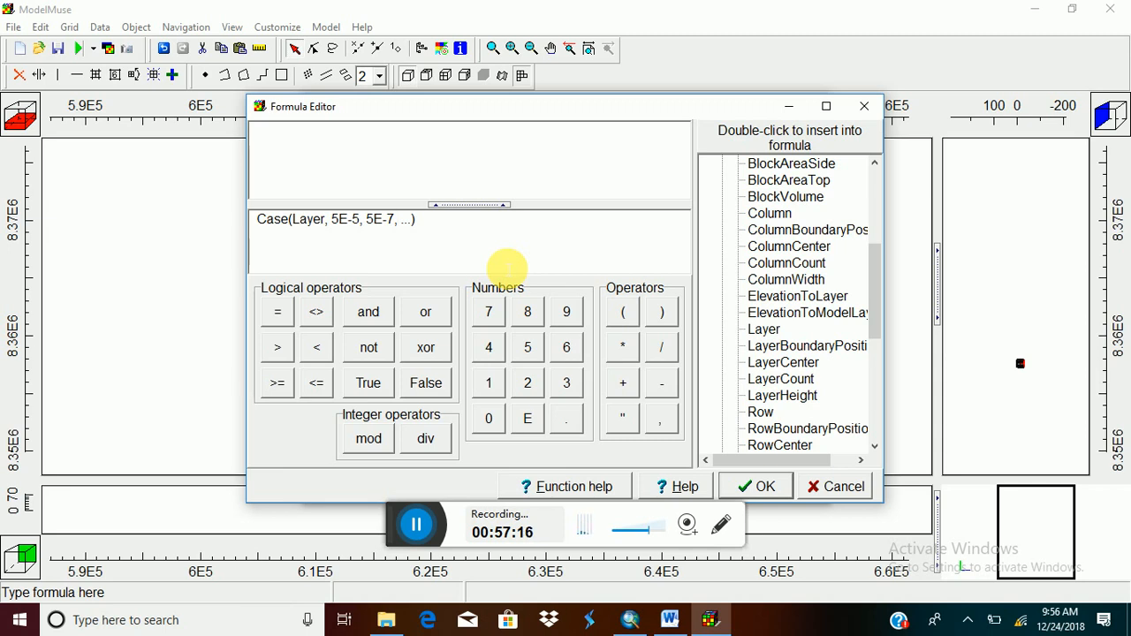
text(8E-8)
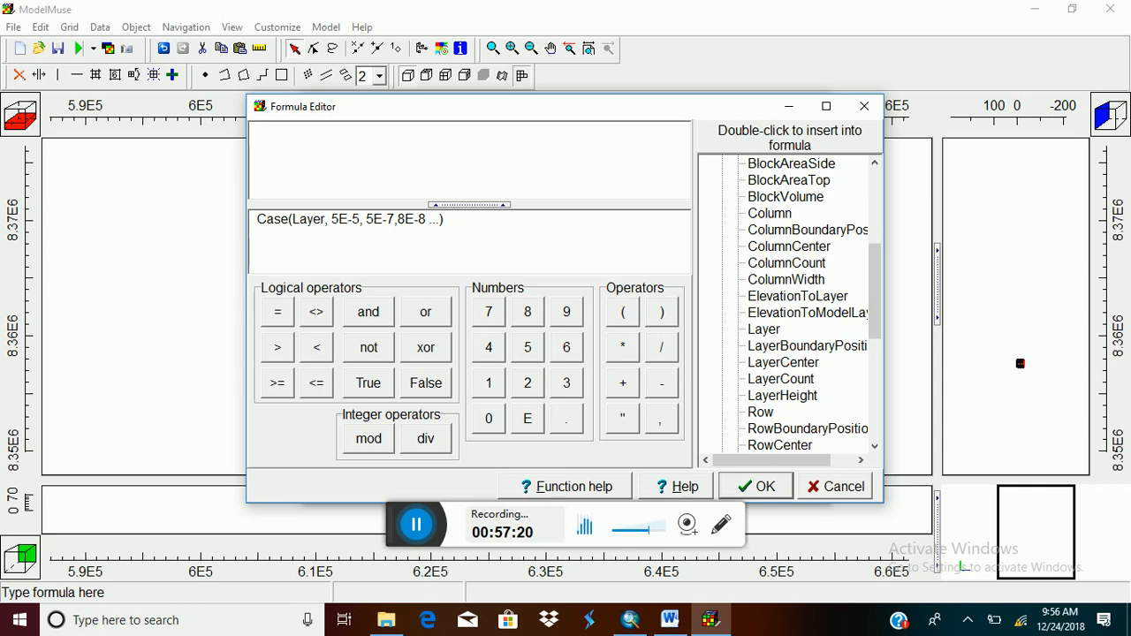
text(,1E-8)
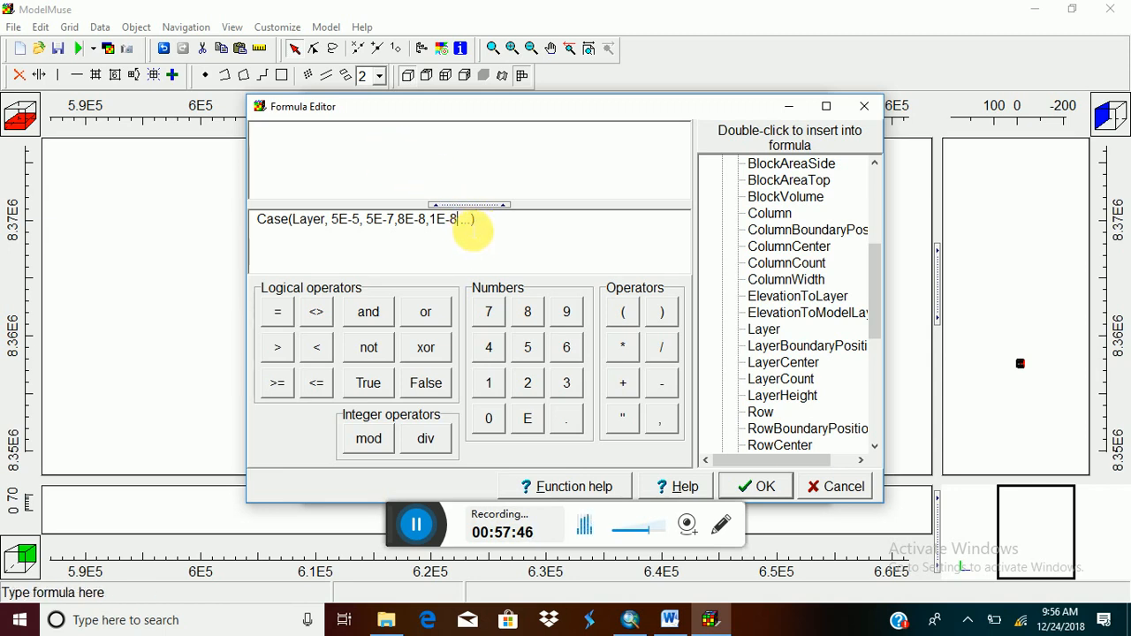
Delete two of the placeholder dots after 1E-8 and accept the Case formula for Kx.
click(473, 229)
key(BackSpace)
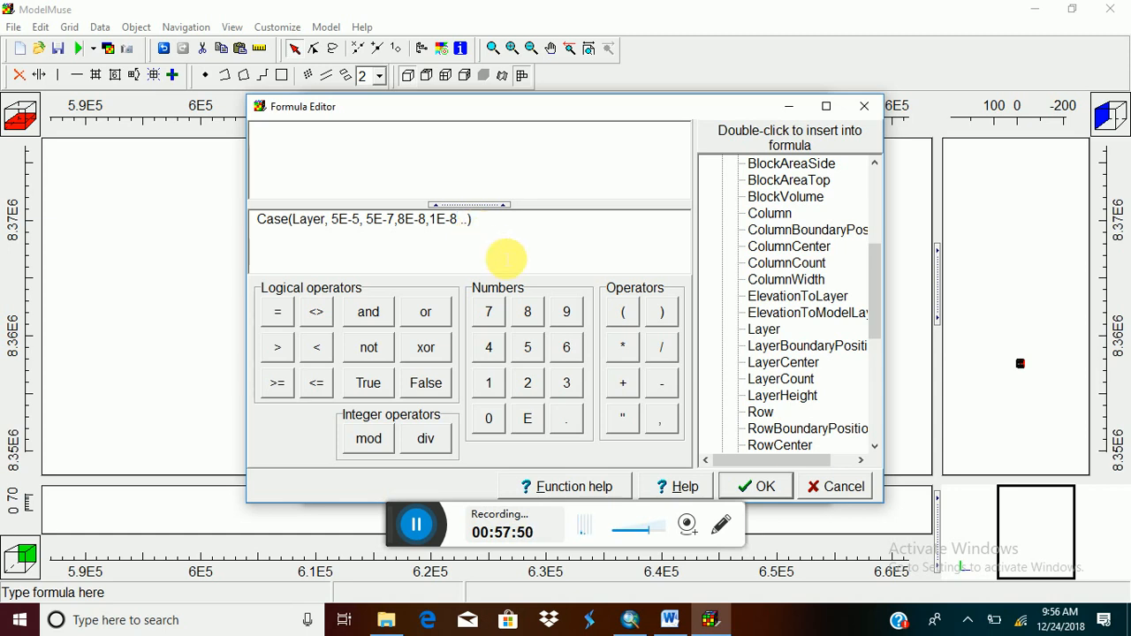
key(BackSpace)
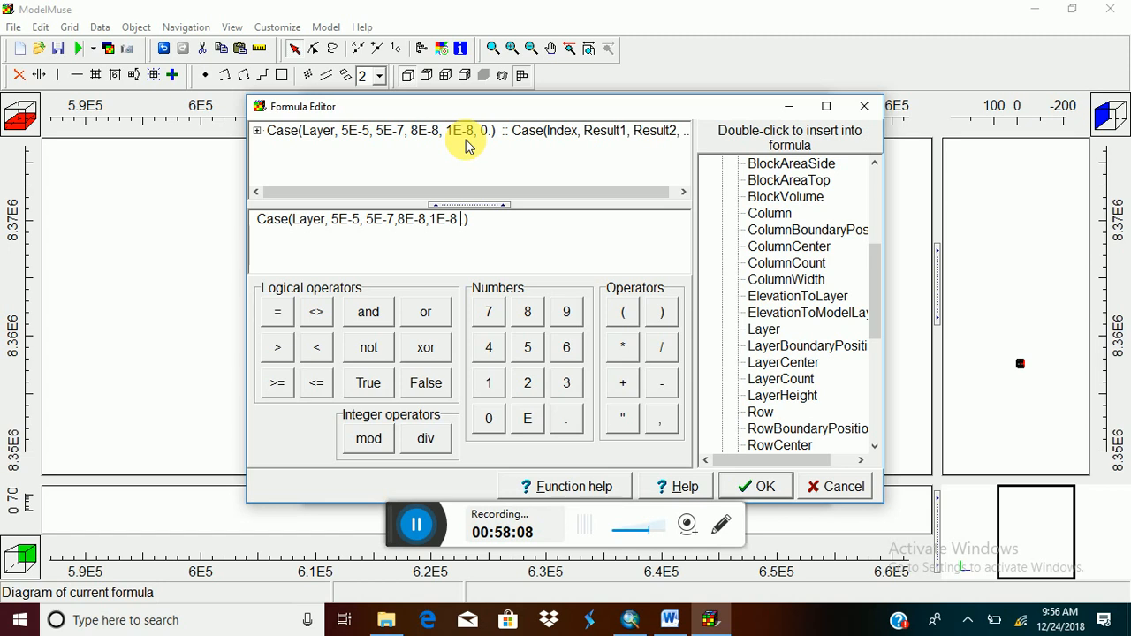
click(765, 487)
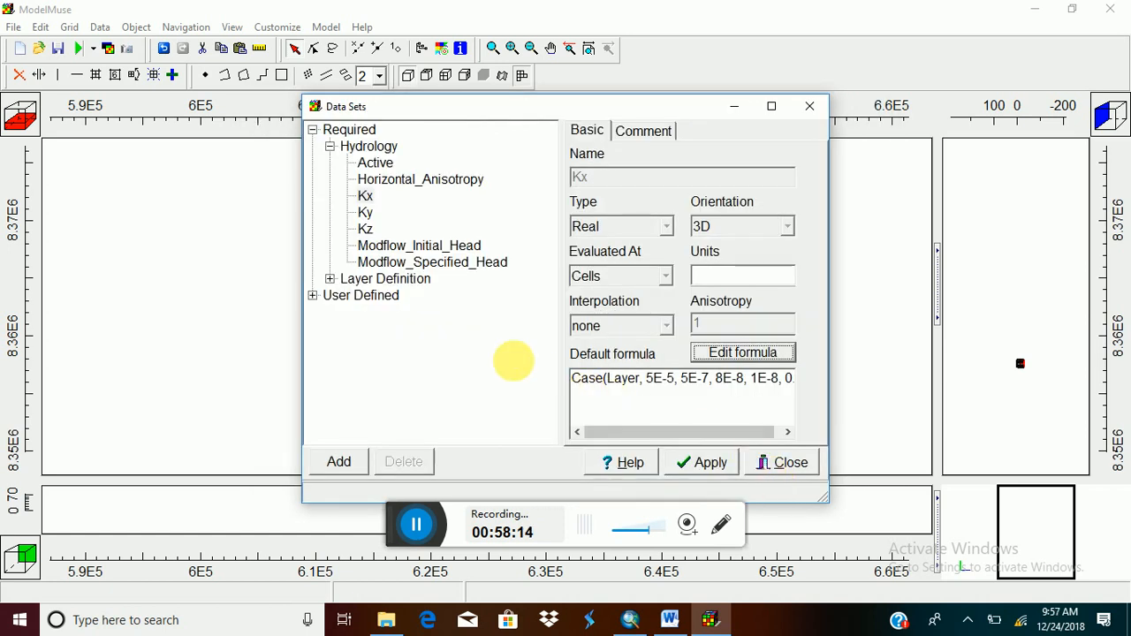
drag(698, 432, 722, 433)
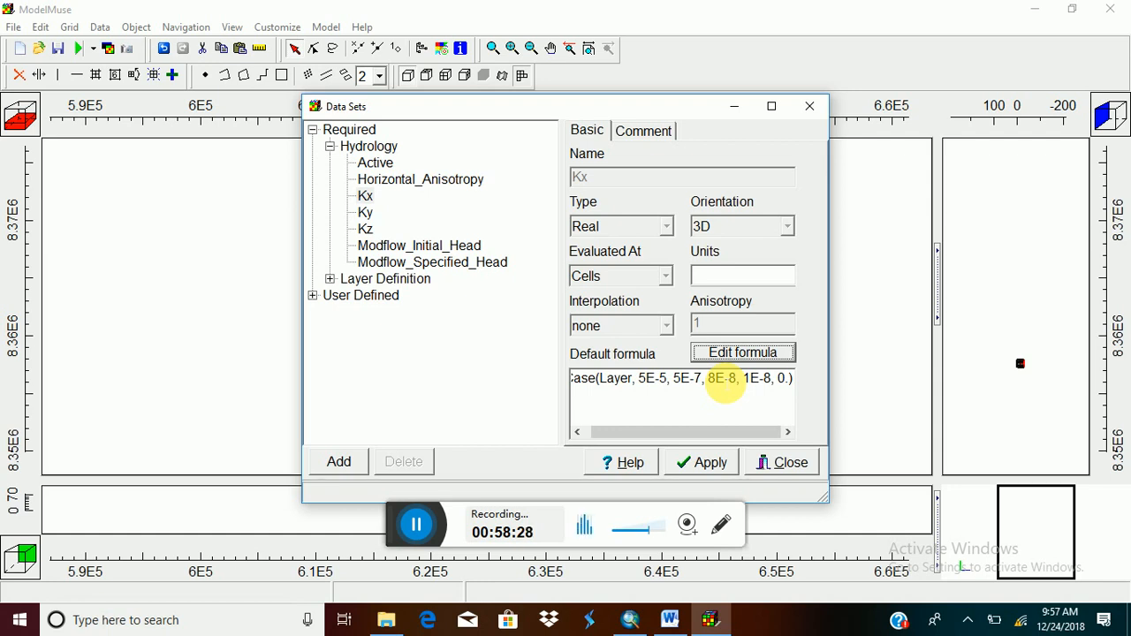
Review the default formulas of Ky, Kz and Modflow_Initial_Head, and of Model_Top in the layer definition.
click(369, 221)
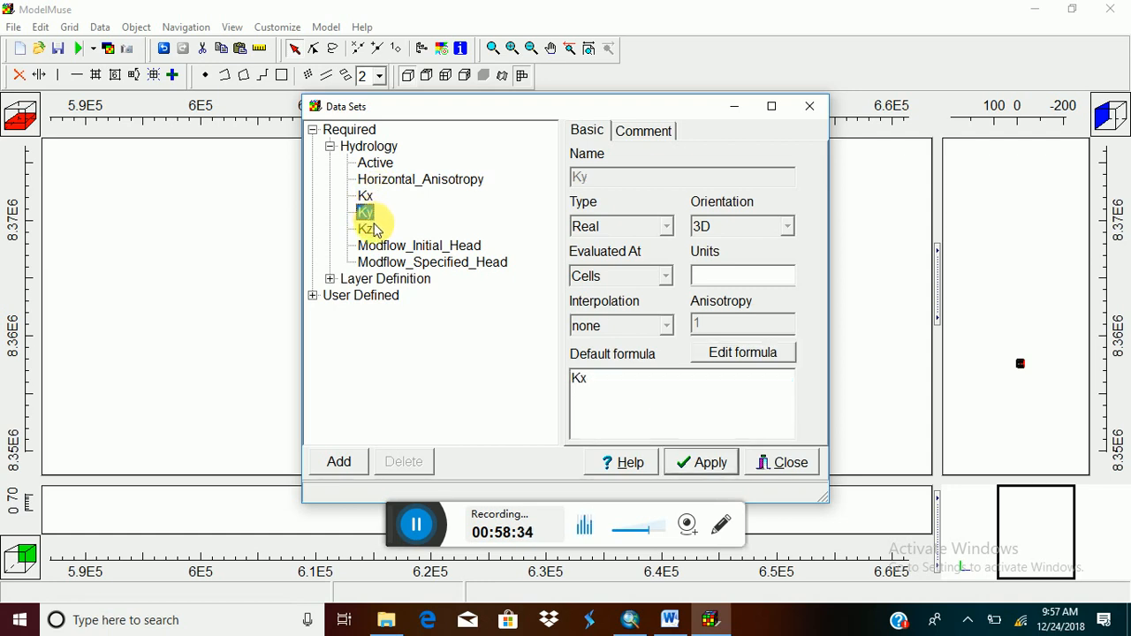
click(367, 230)
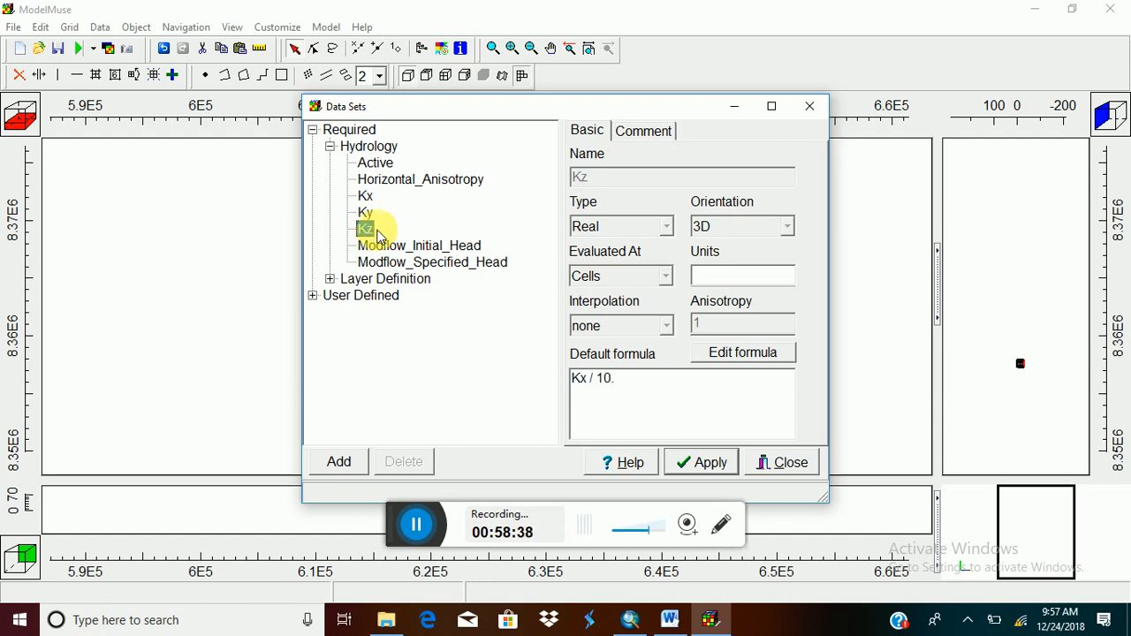
click(391, 251)
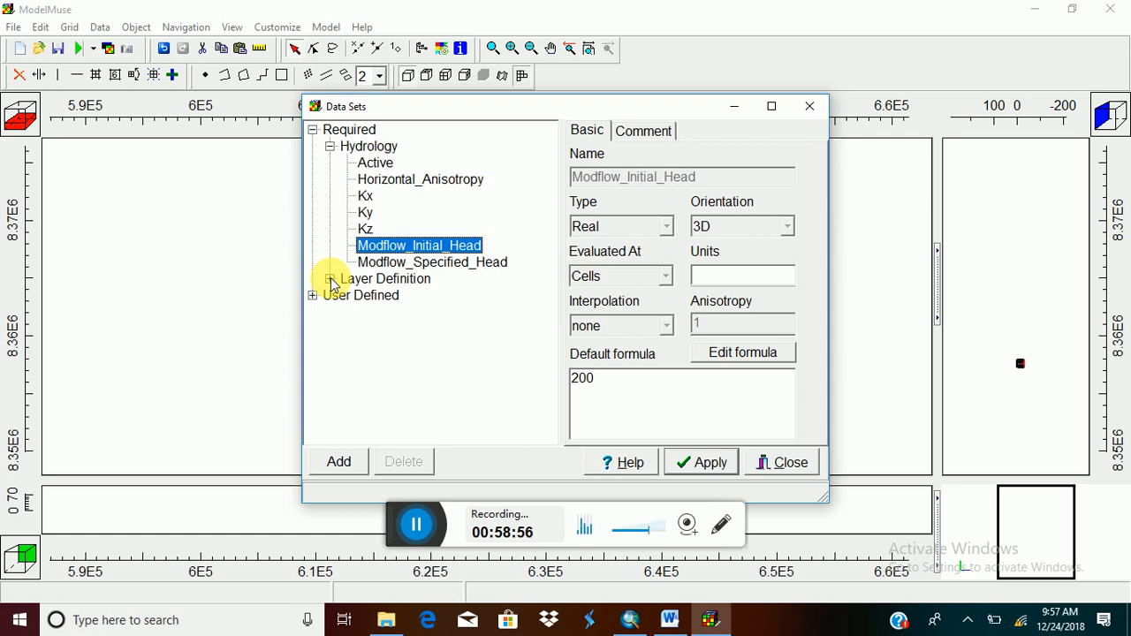
click(331, 279)
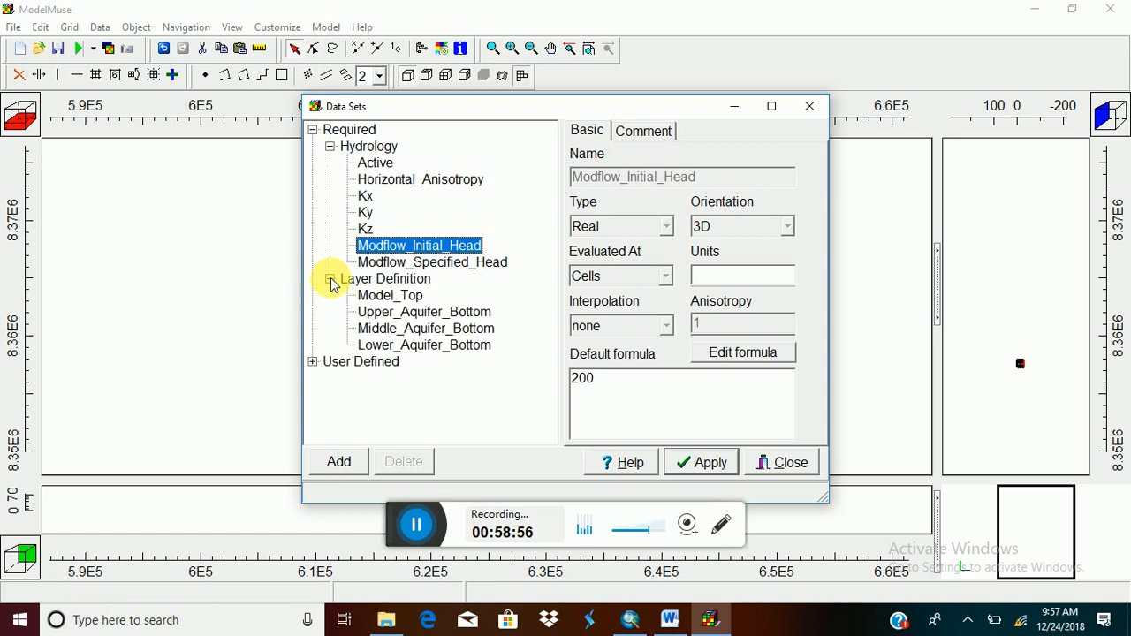
click(374, 286)
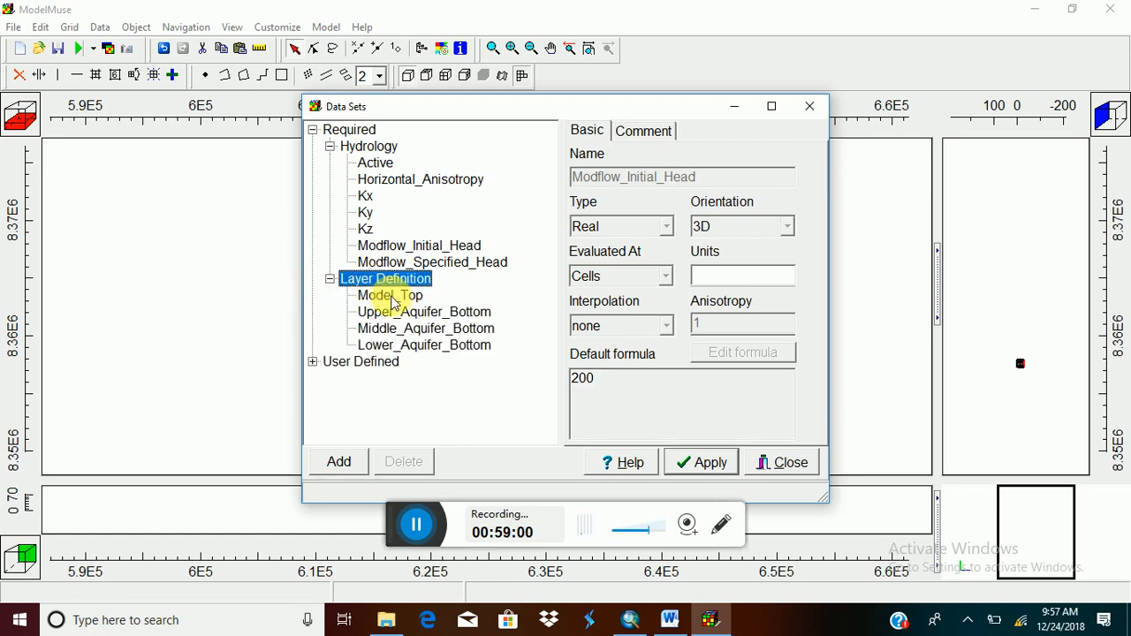
click(391, 295)
click(604, 386)
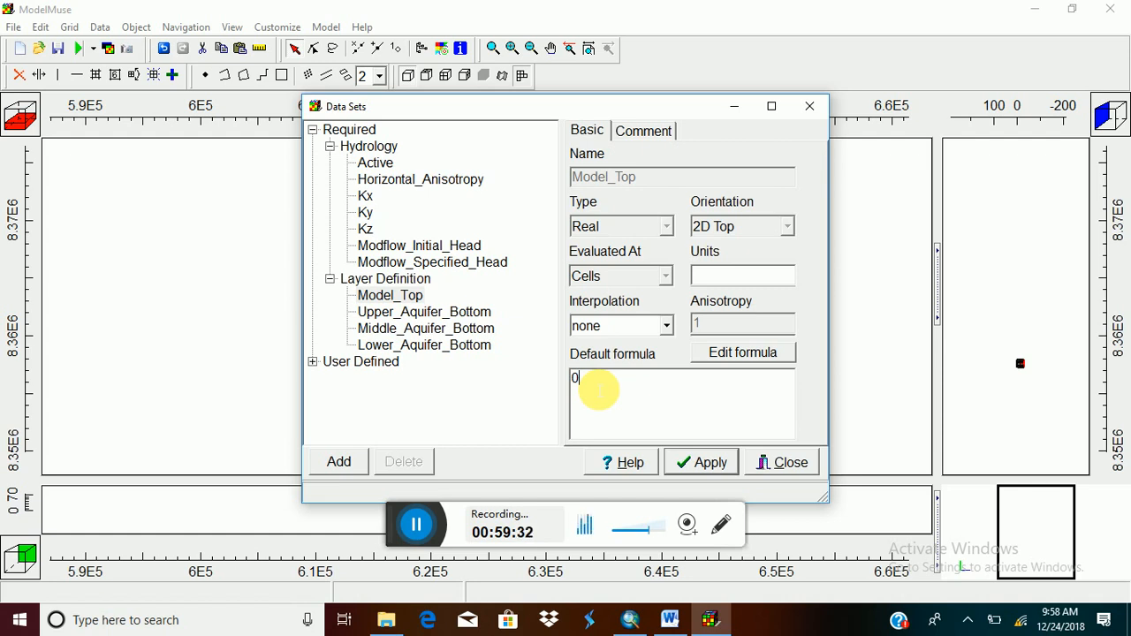
Replace the default formula of Upper_Aquifer_Bottom with the Model_Top data set from the required layer definition.
click(437, 315)
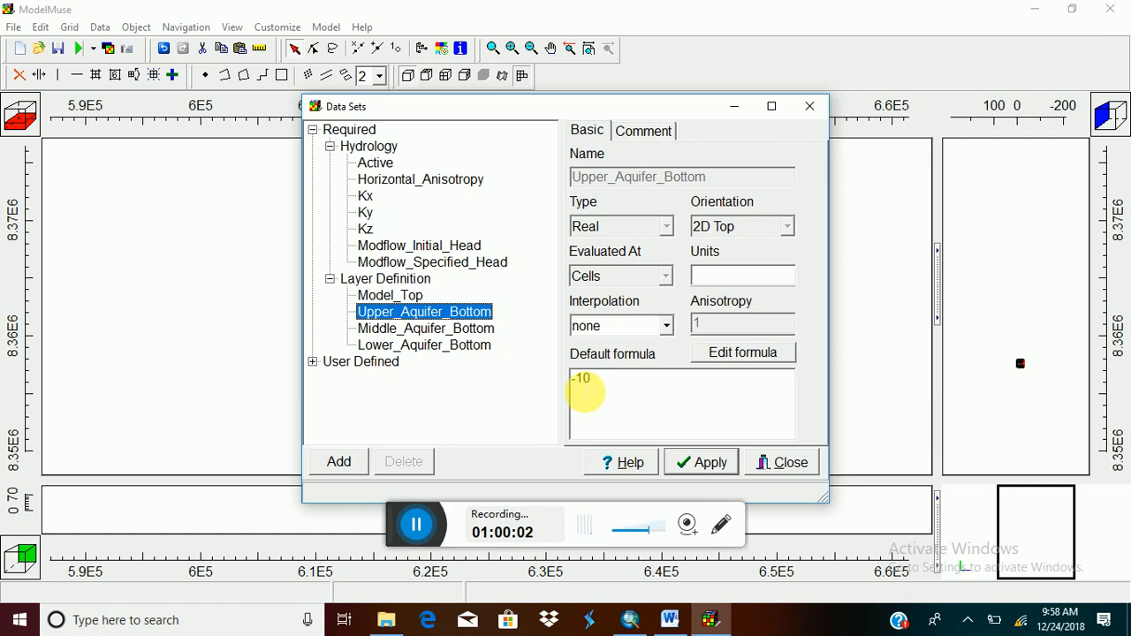
click(743, 353)
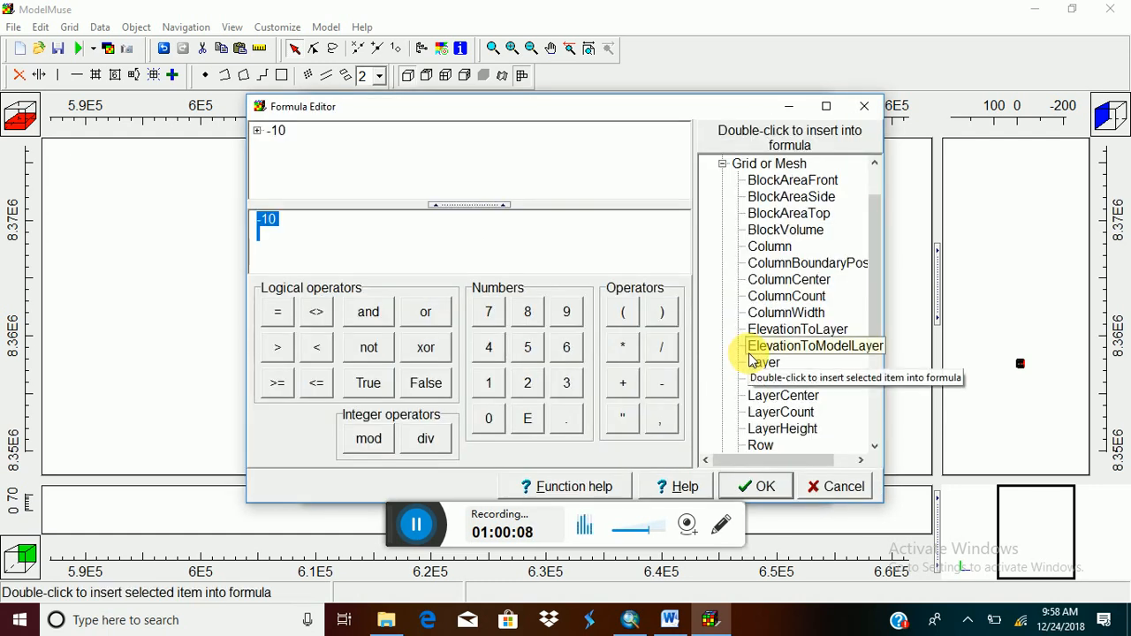
drag(873, 260, 878, 171)
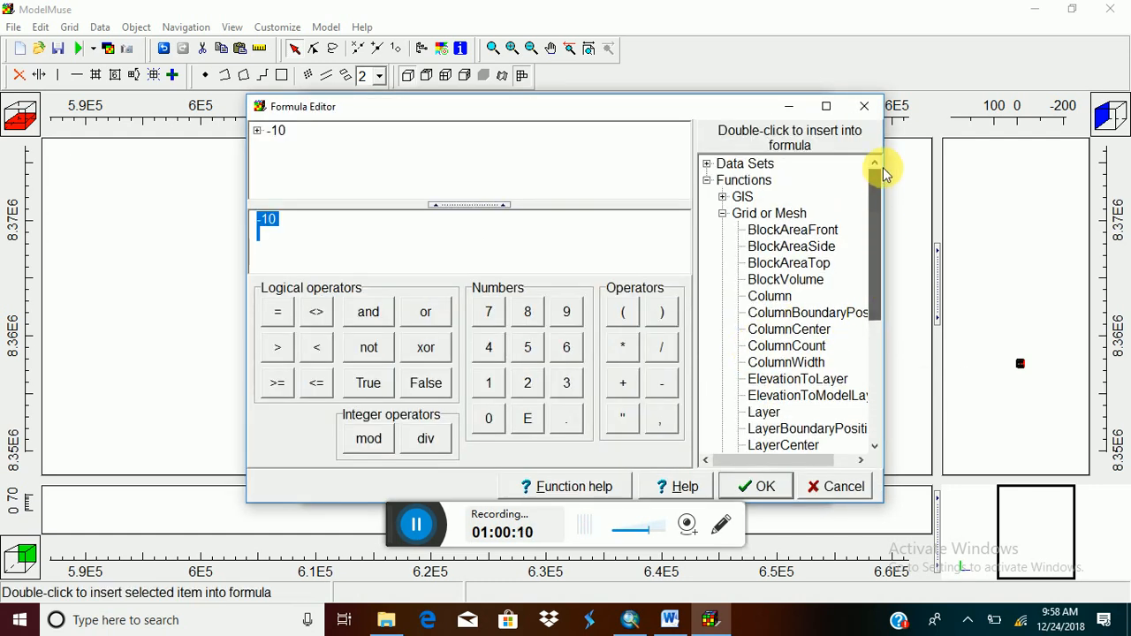
click(708, 165)
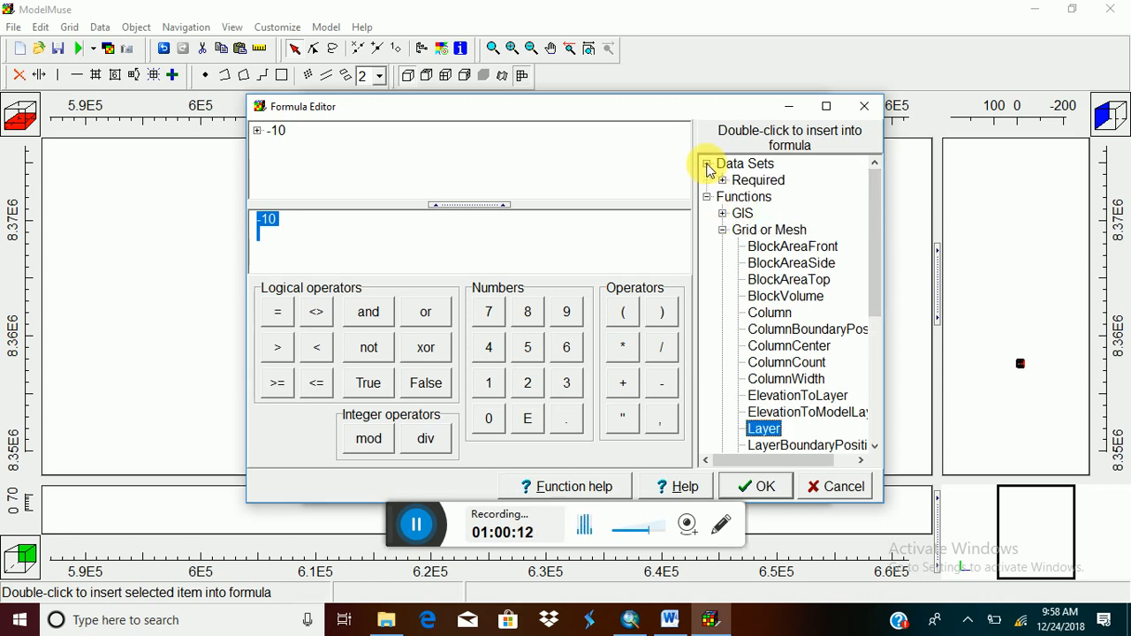
click(722, 181)
click(738, 196)
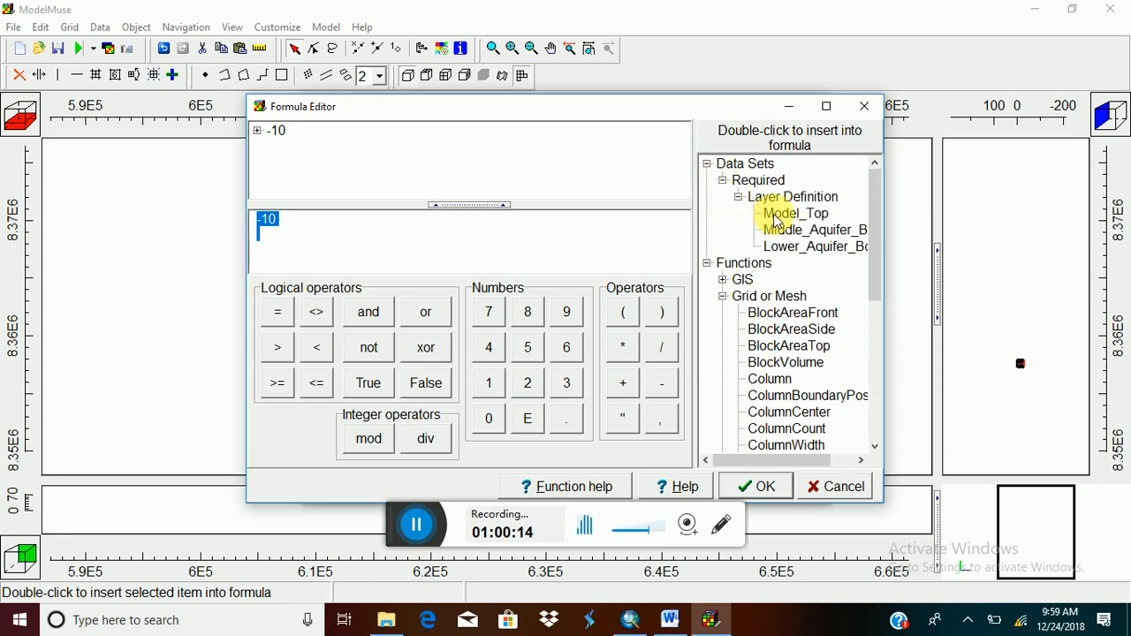
double_click(775, 214)
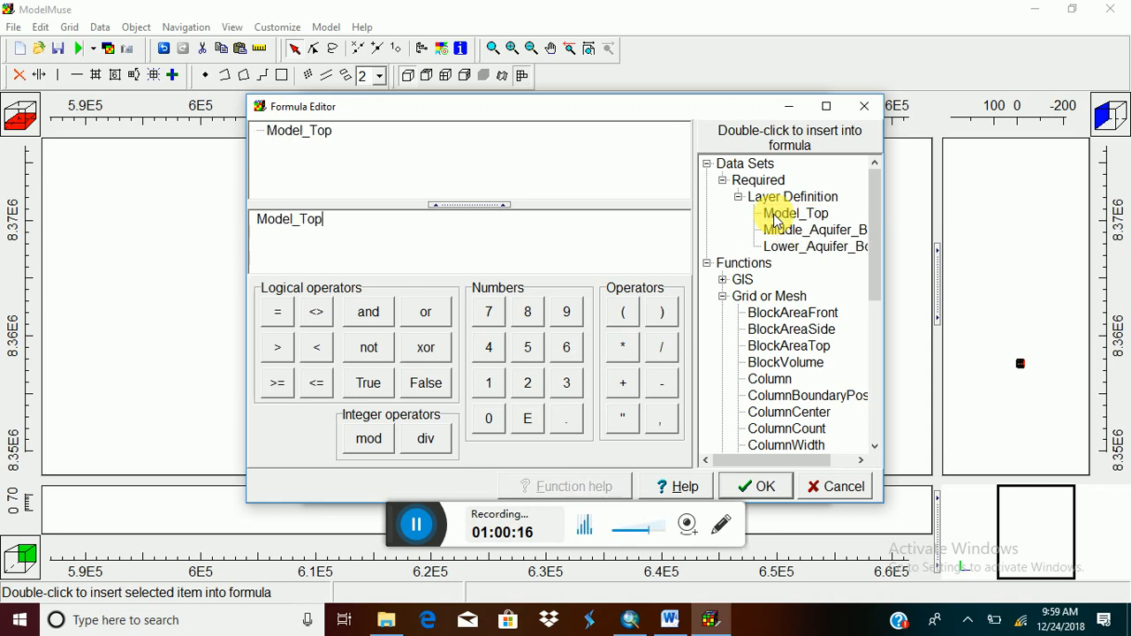
Subtract 15 from Model_Top in the Upper_Aquifer_Bottom formula and accept it.
click(669, 392)
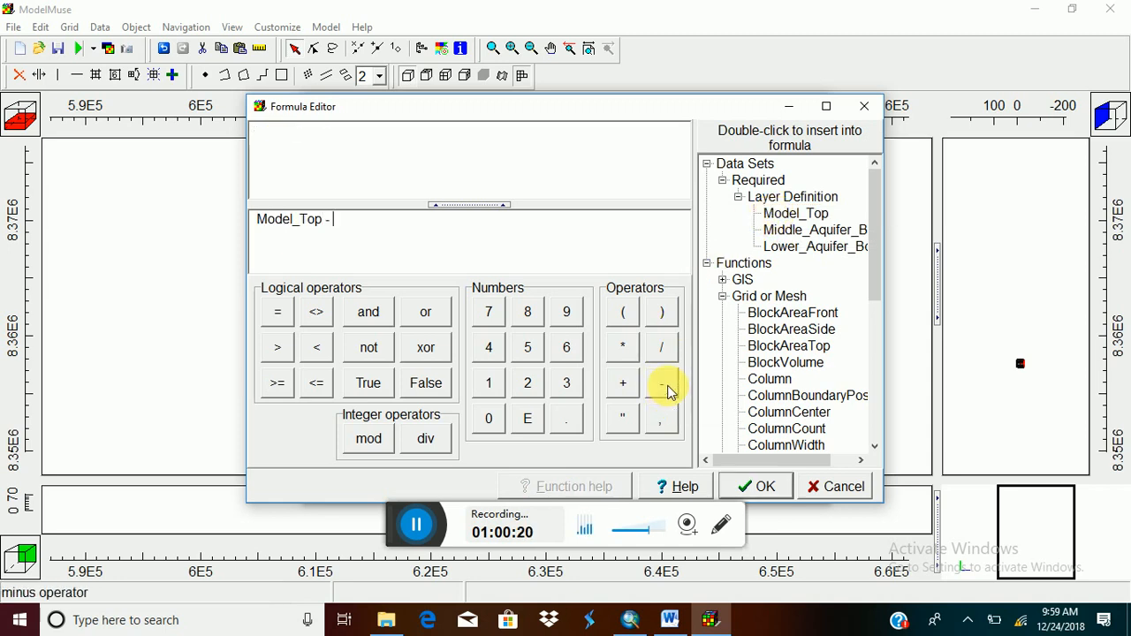
click(489, 382)
click(528, 349)
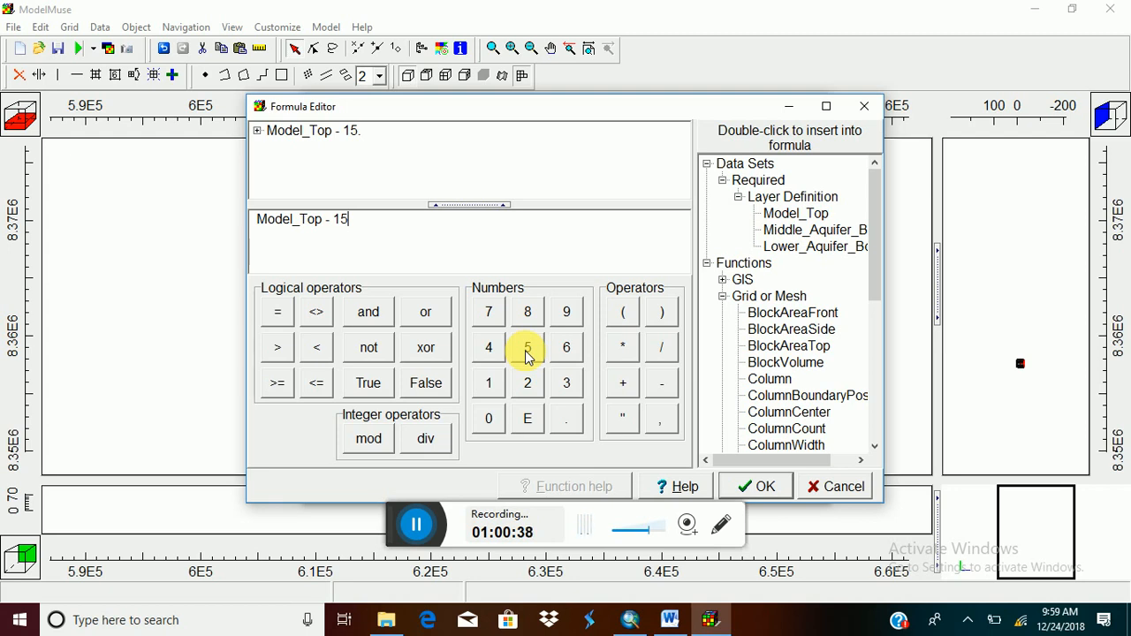
click(767, 487)
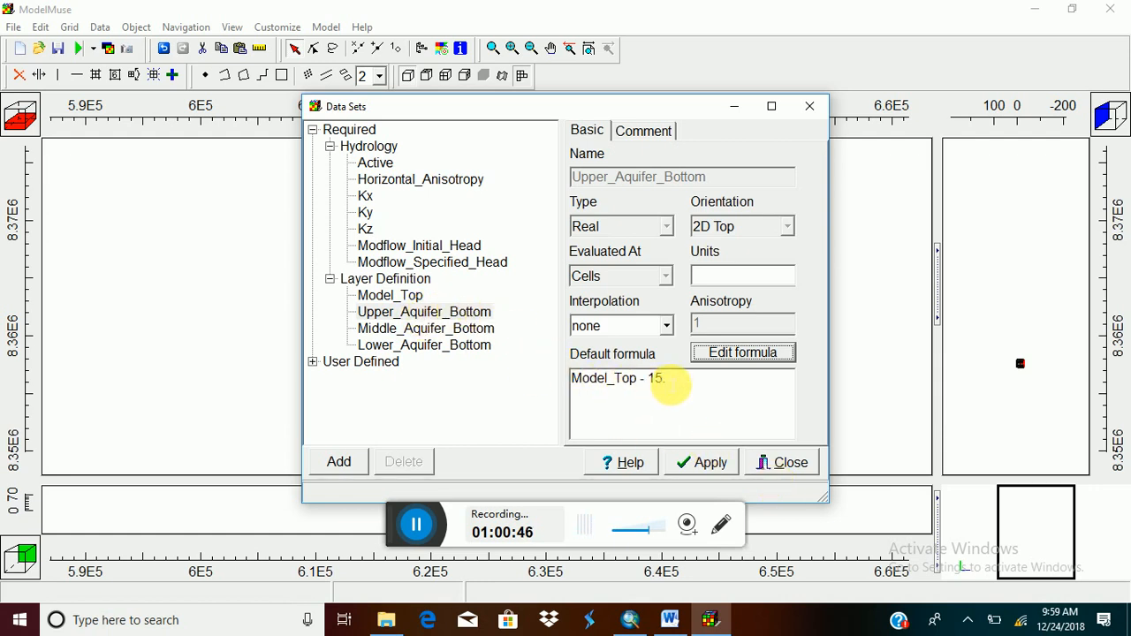
Replace the default formula of Middle_Aquifer_Bottom with the opening part ((Model_Top - 100).
click(451, 340)
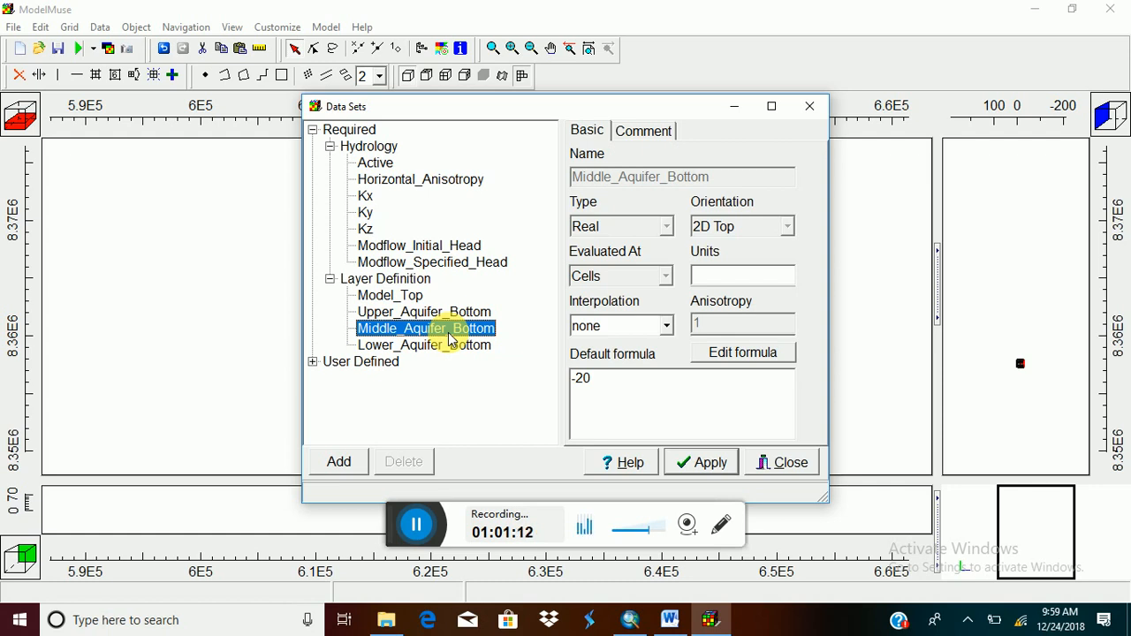
click(627, 395)
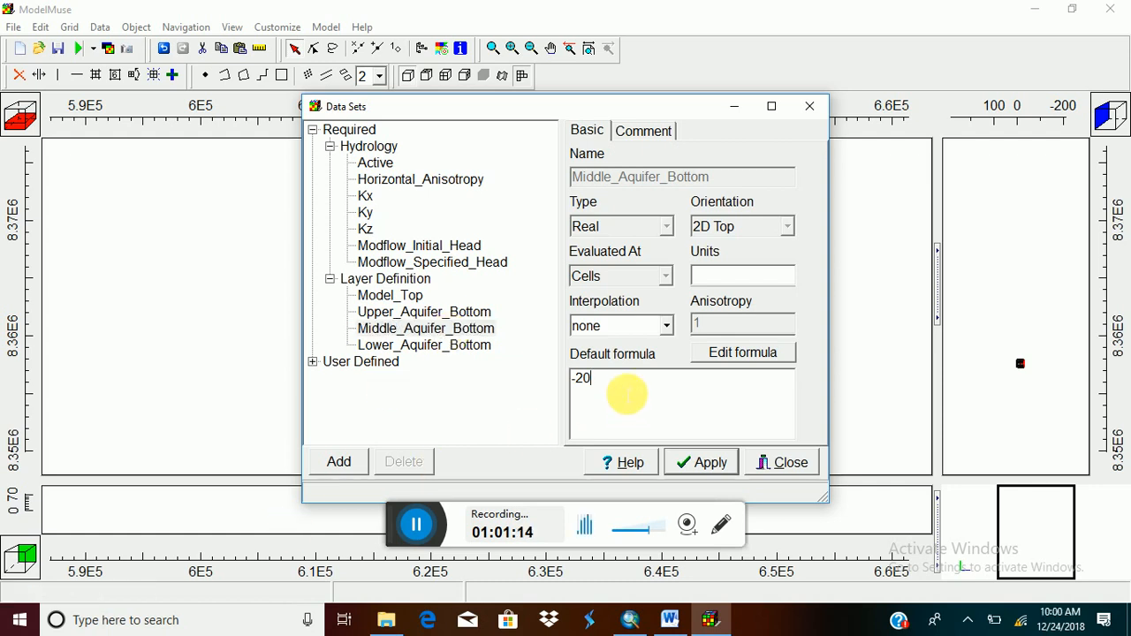
click(762, 355)
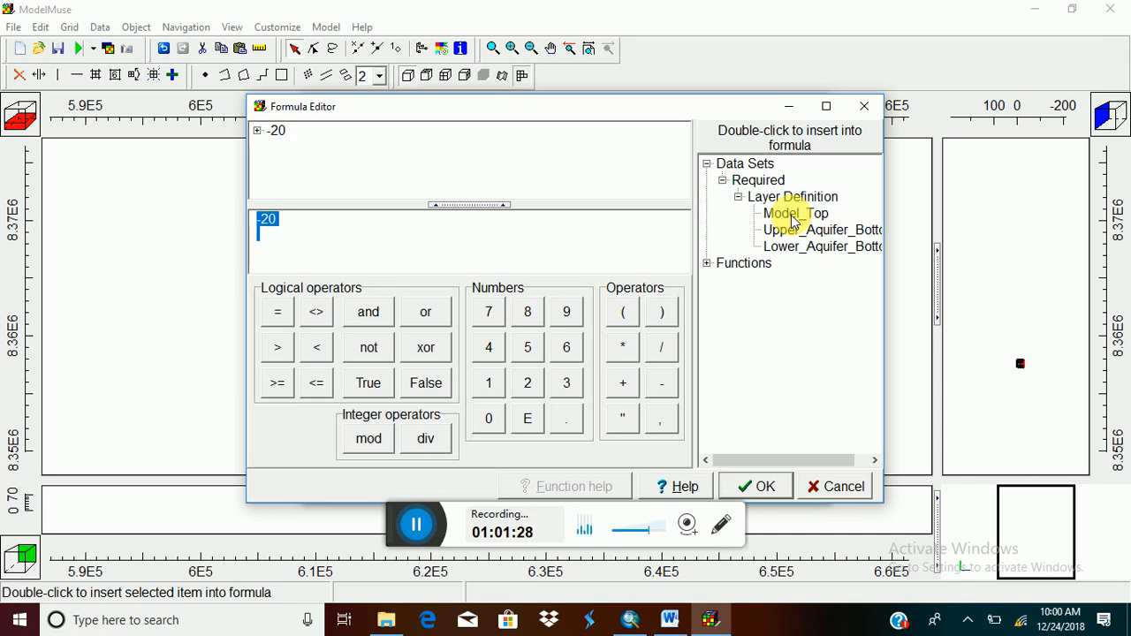
click(631, 319)
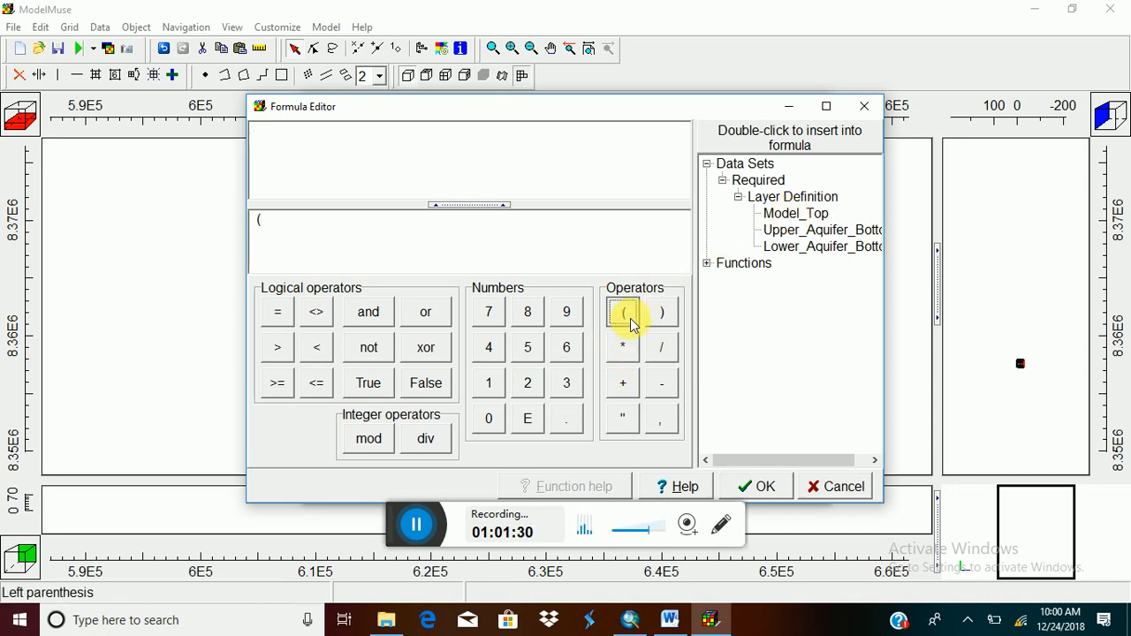
click(630, 318)
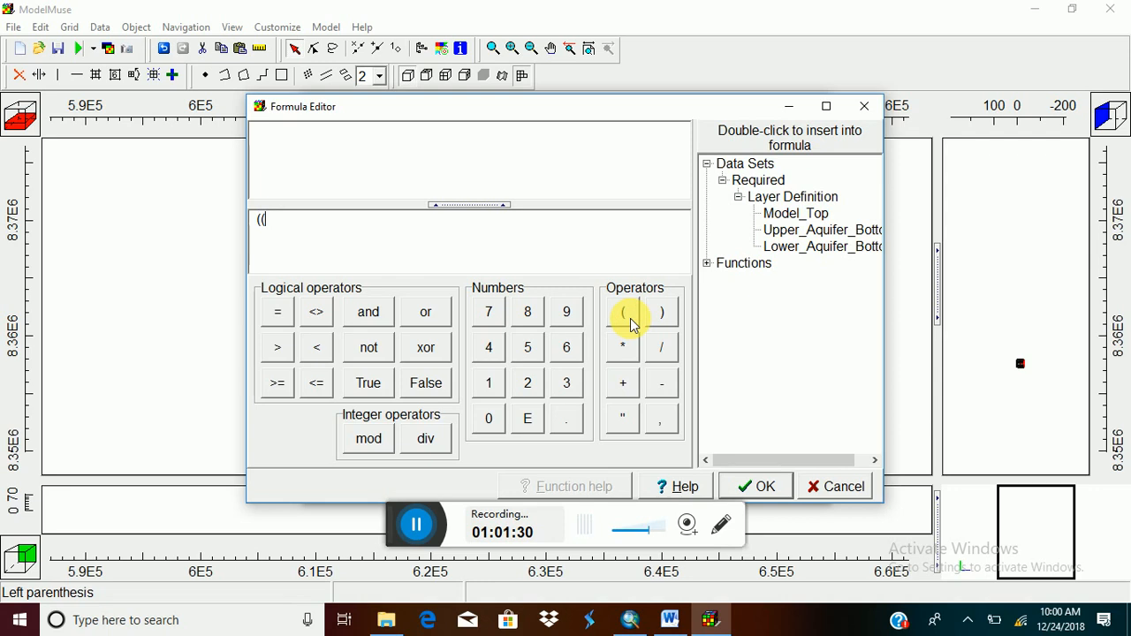
double_click(782, 217)
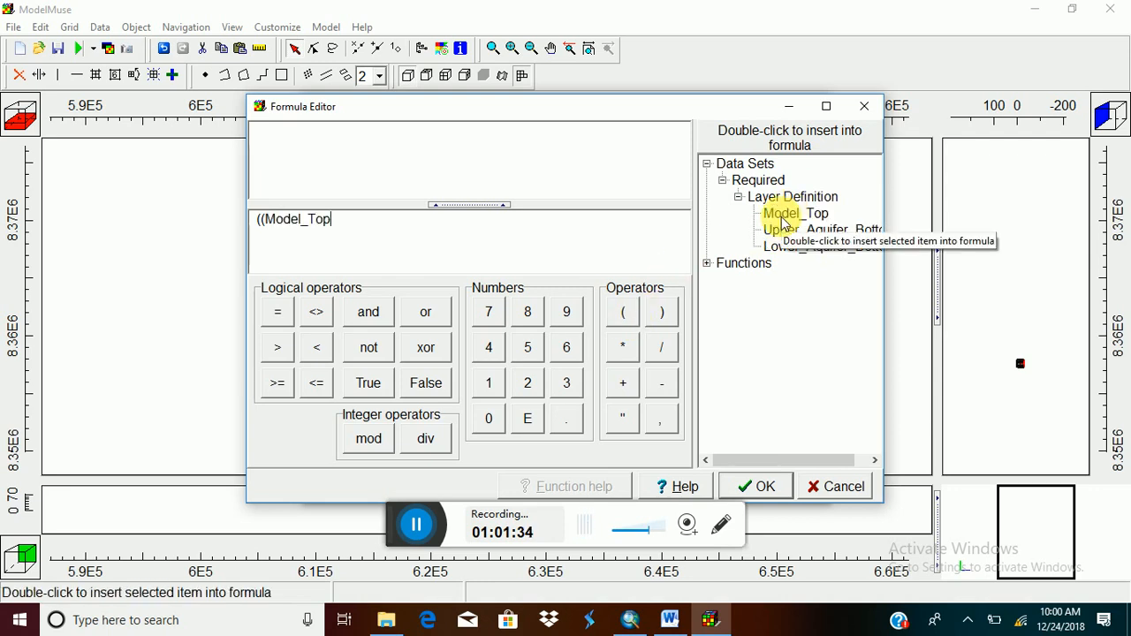
click(656, 395)
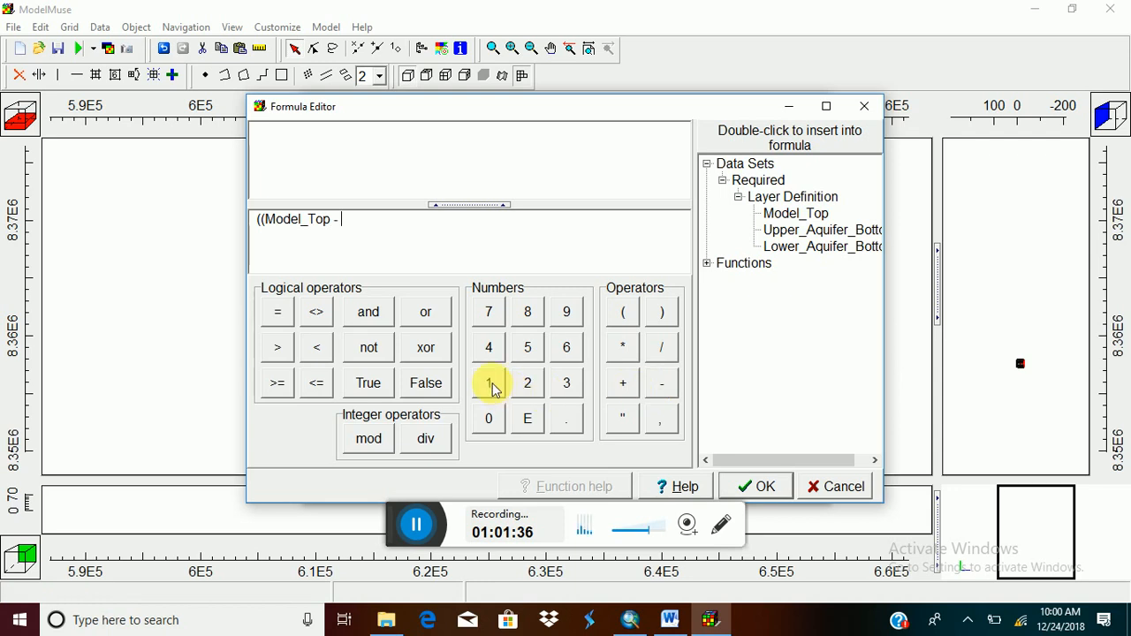
click(489, 383)
click(489, 419)
click(488, 419)
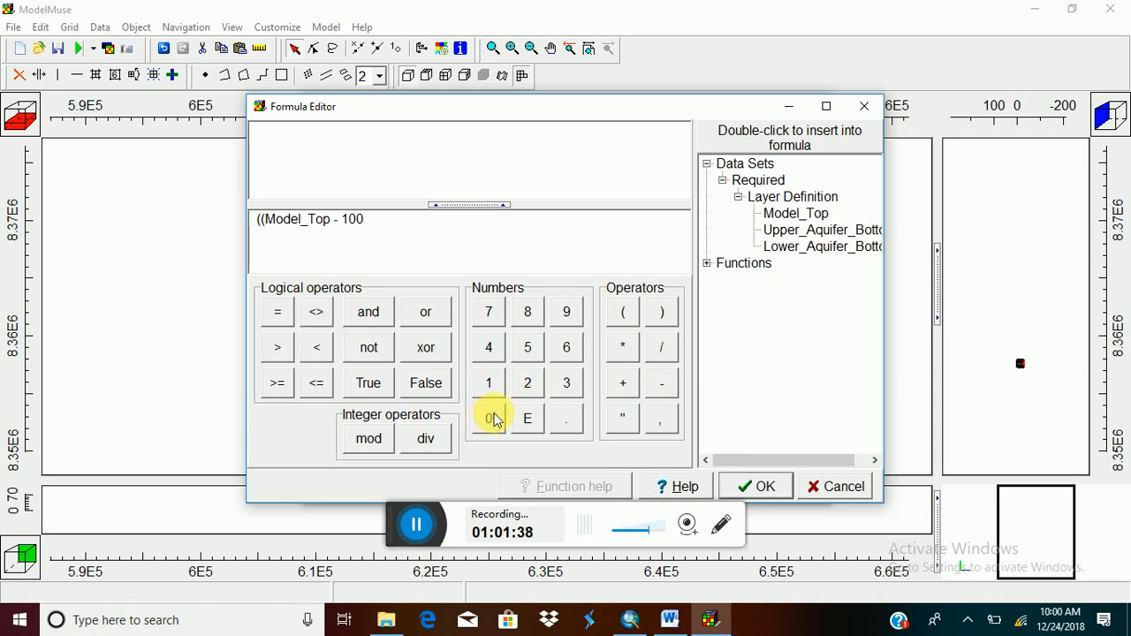
click(660, 314)
Multiply the Model_Top difference by 0.85, close the outer parenthesis and accept the Middle_Aquifer_Bottom formula.
click(622, 357)
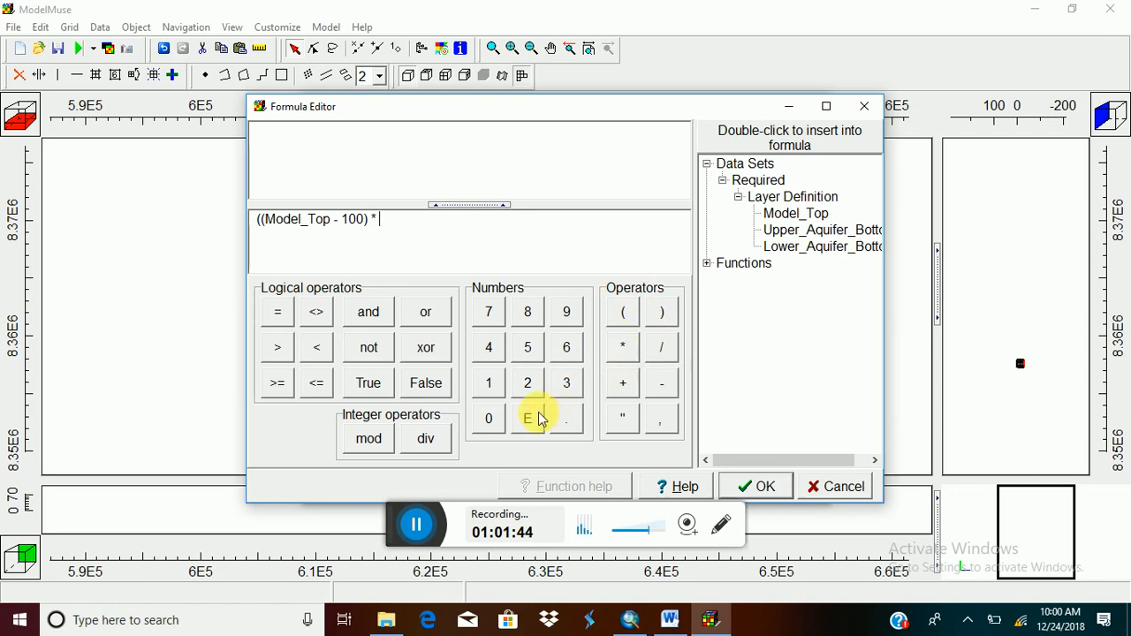
click(491, 423)
click(568, 422)
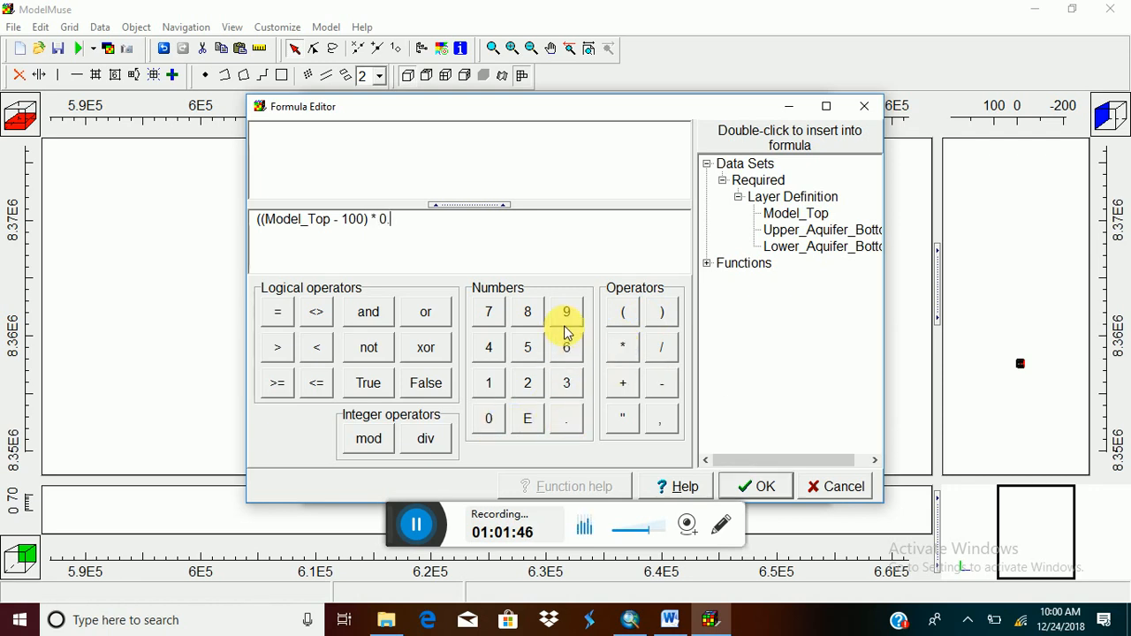
click(528, 311)
click(527, 345)
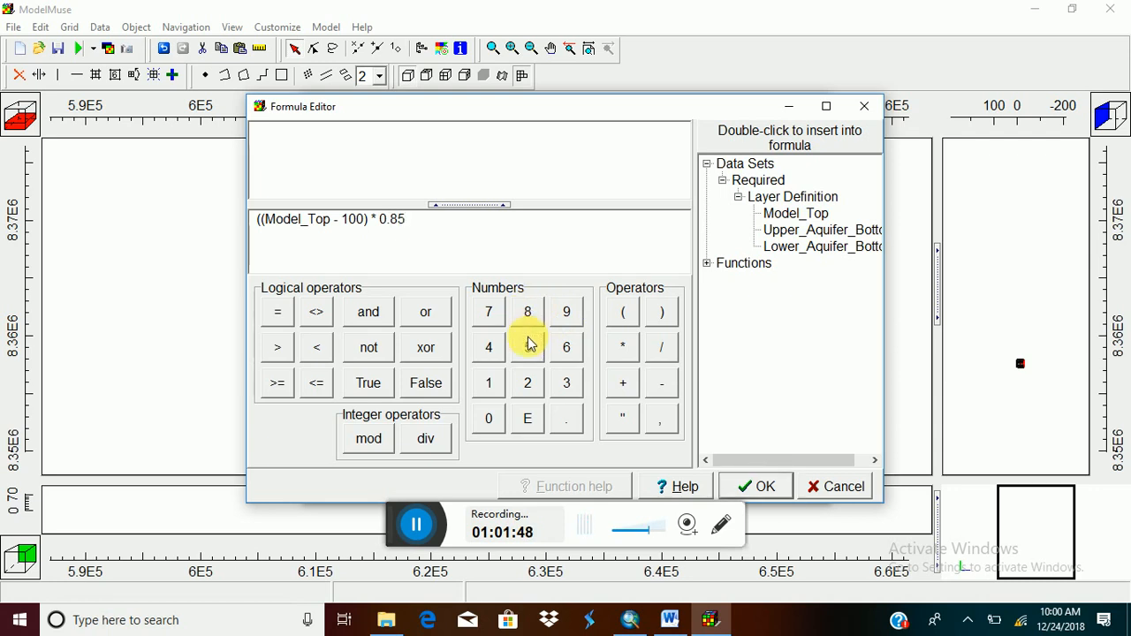
click(668, 318)
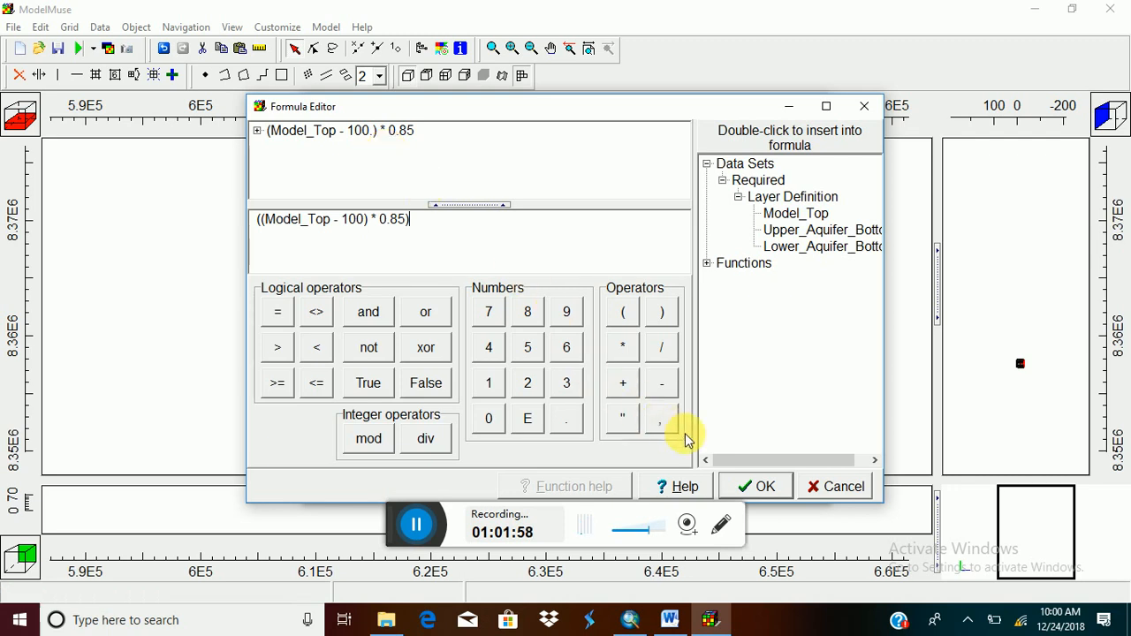
click(756, 488)
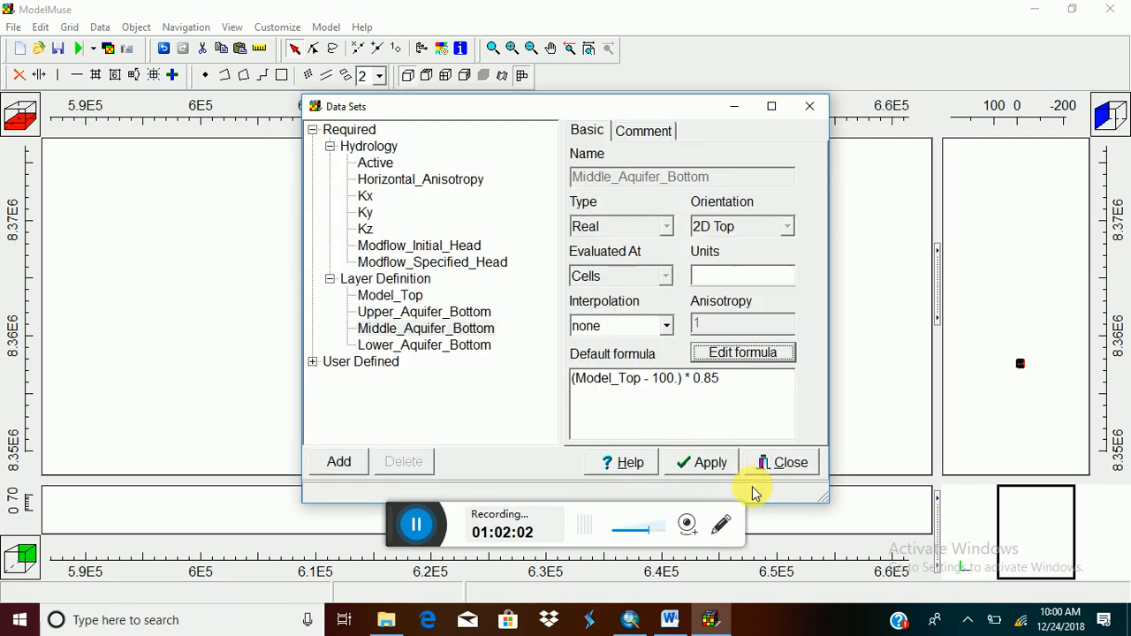
Set the default formula of Lower_Aquifer_Bottom to -800, then apply the data set changes and close the data sets.
click(441, 352)
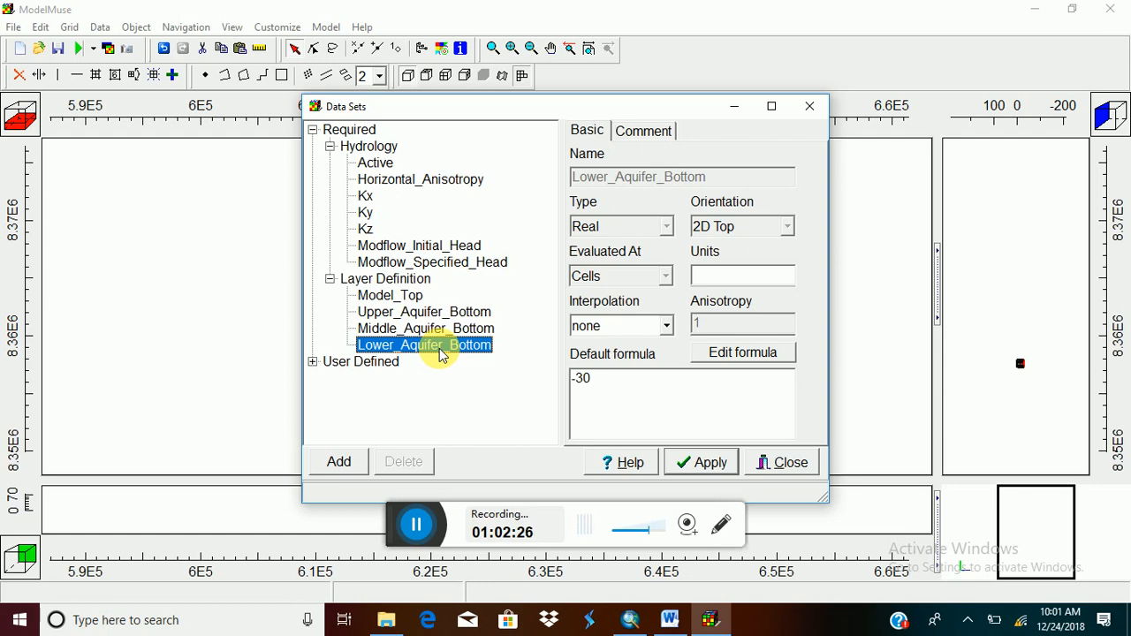
double_click(573, 378)
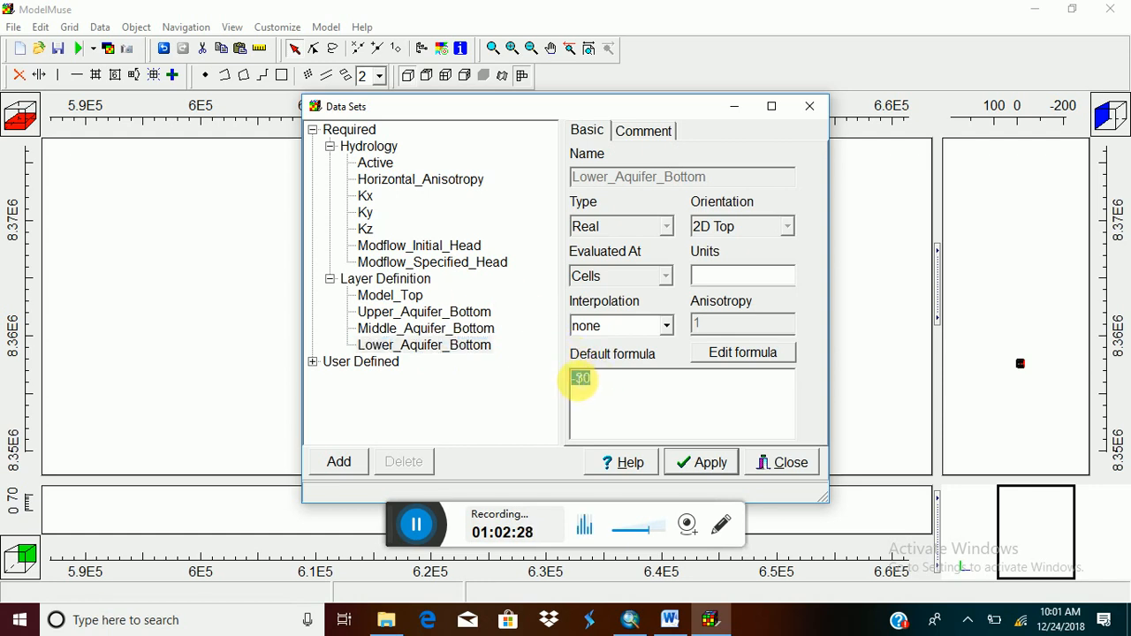
text(800)
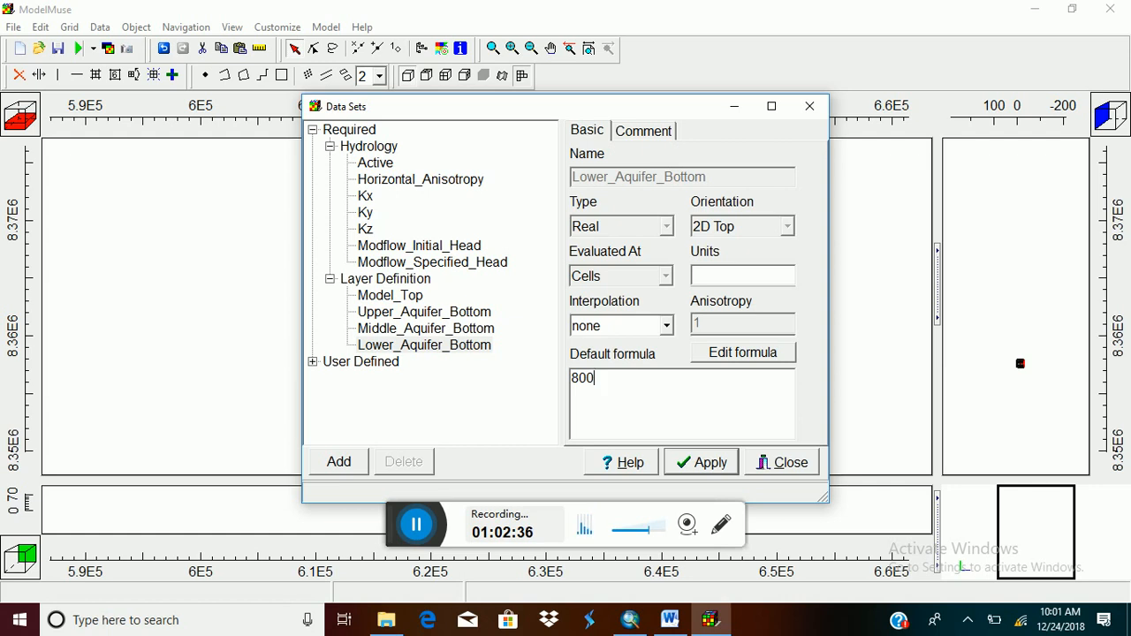
click(573, 378)
text(-)
click(697, 471)
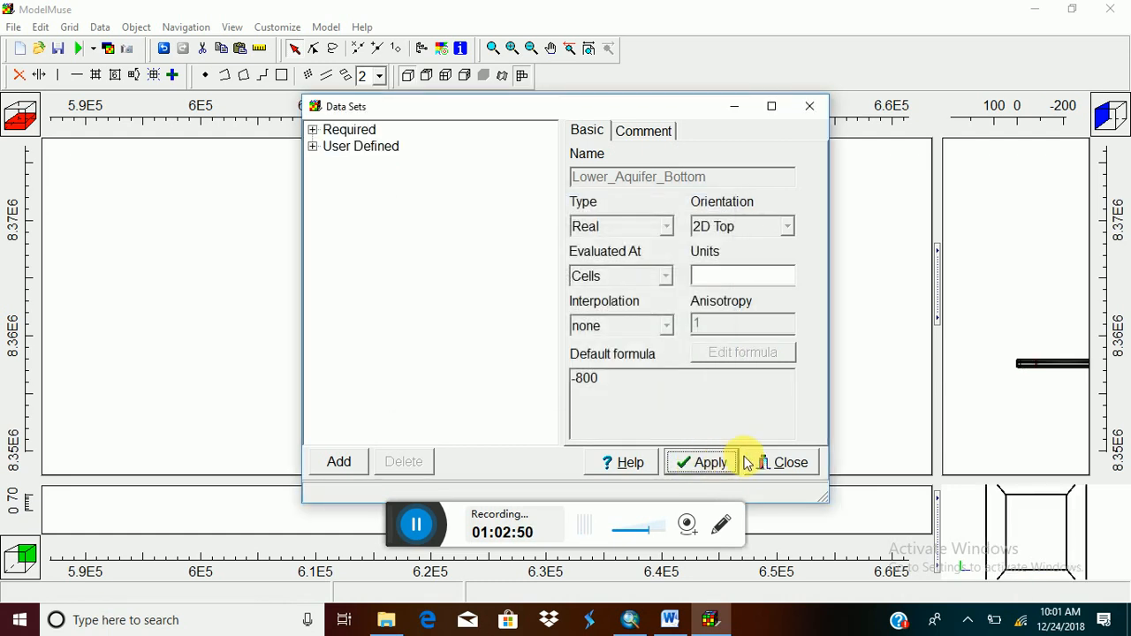
click(773, 466)
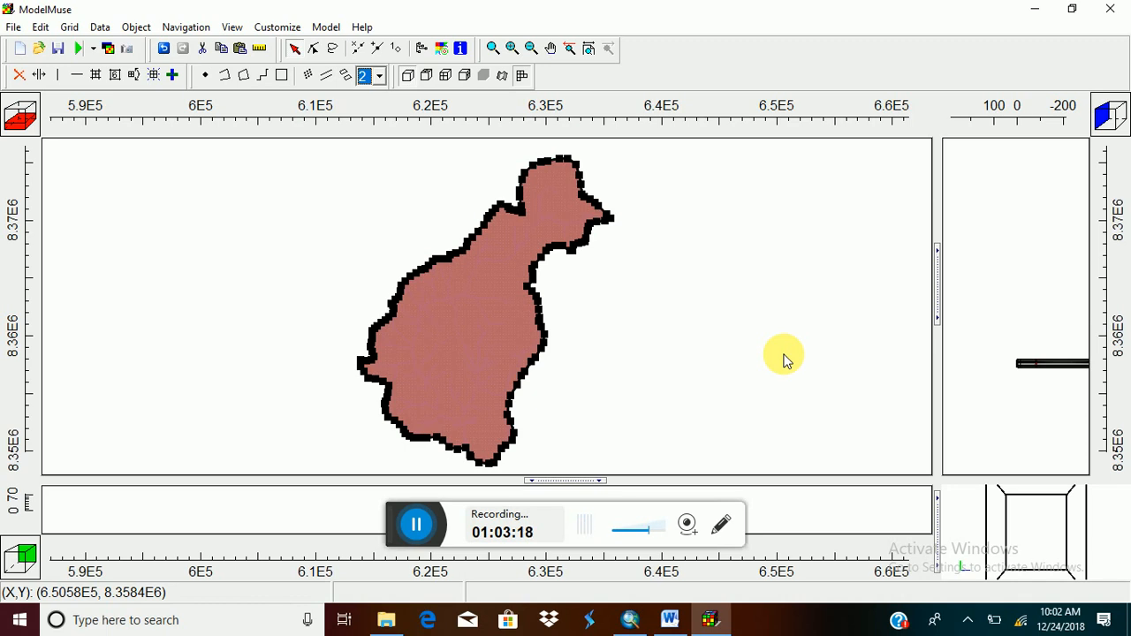
Open the MODFLOW layer groups and set the layer type of the Middle Aquifer to Convertible.
click(324, 27)
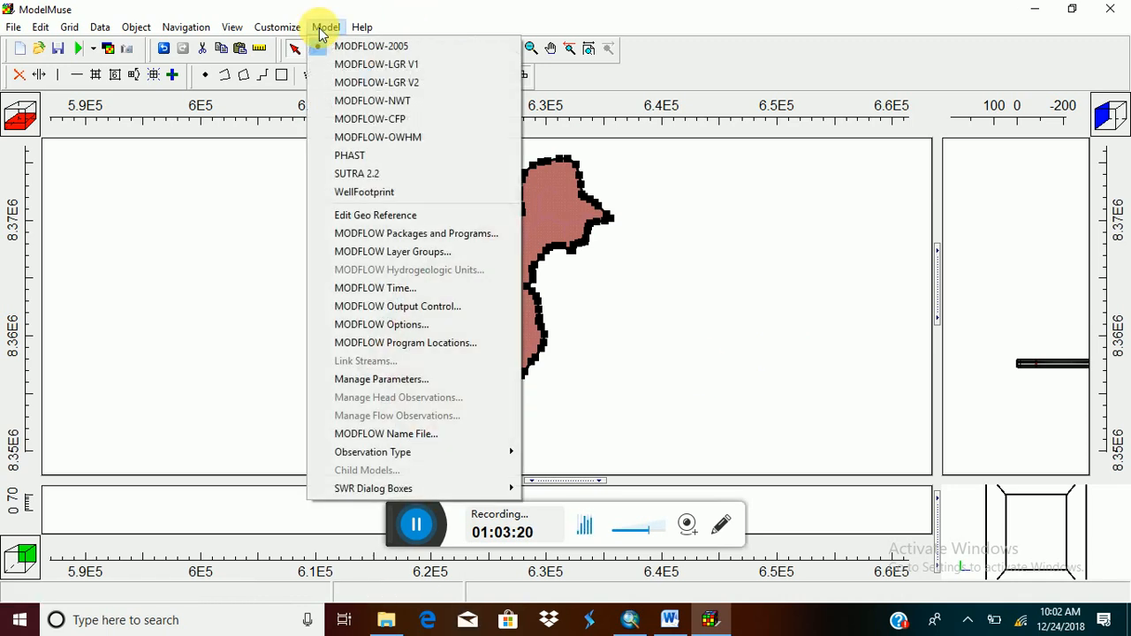
click(410, 255)
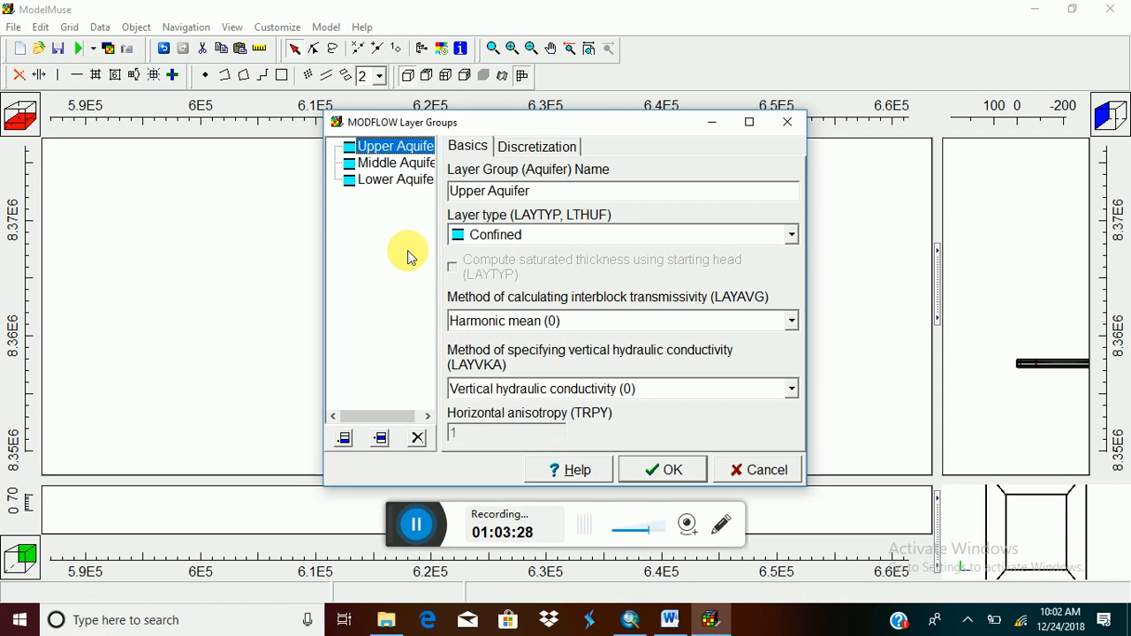
click(405, 171)
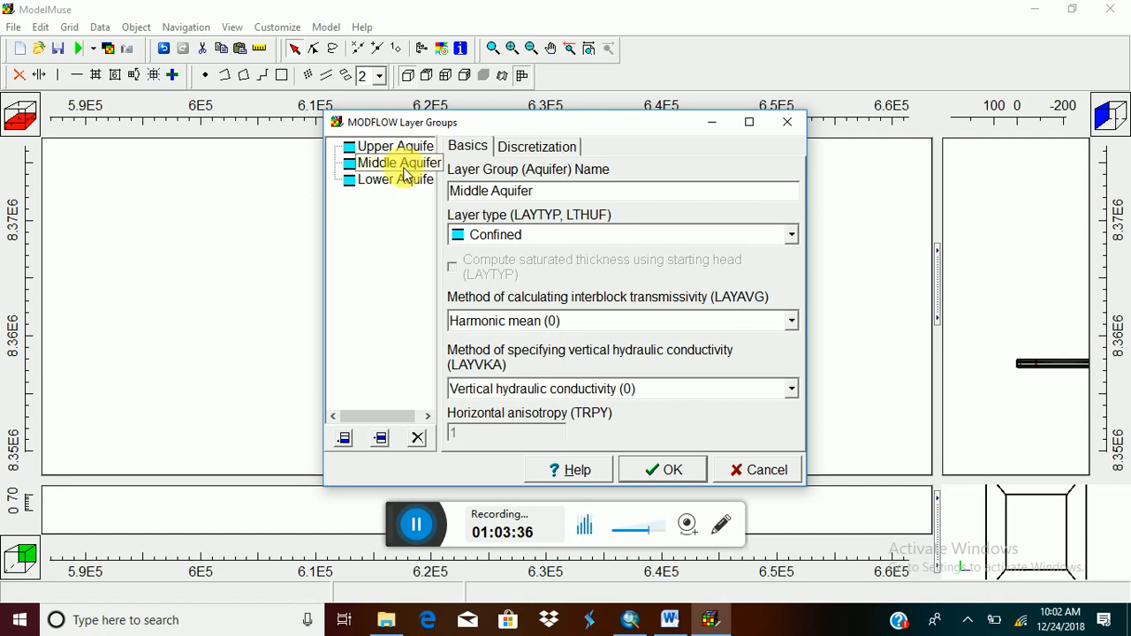
click(402, 183)
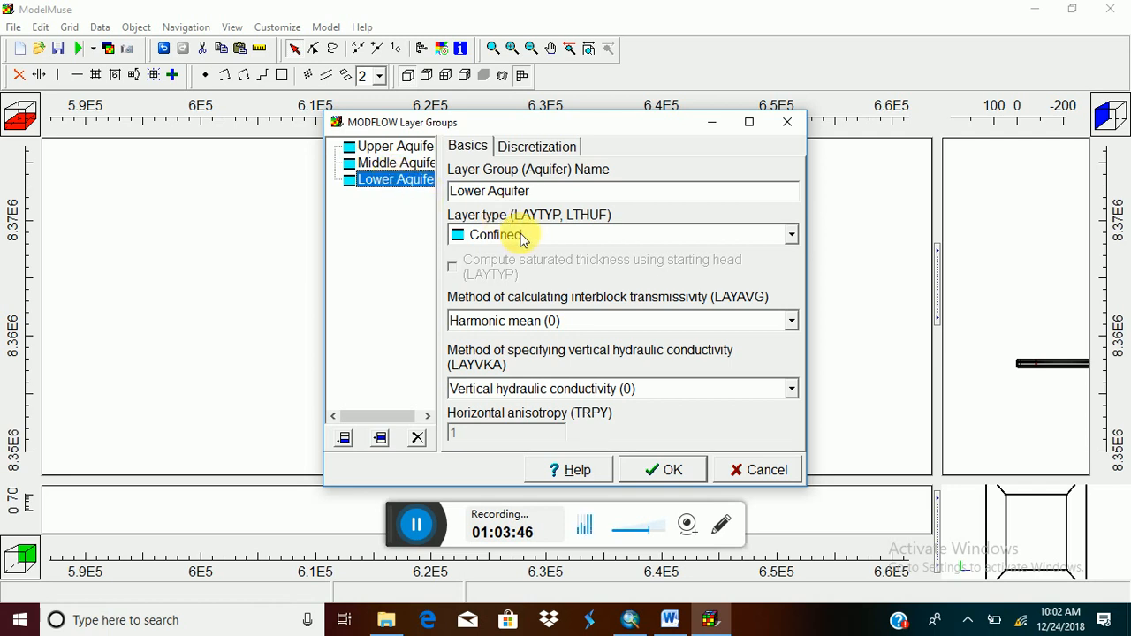
click(397, 163)
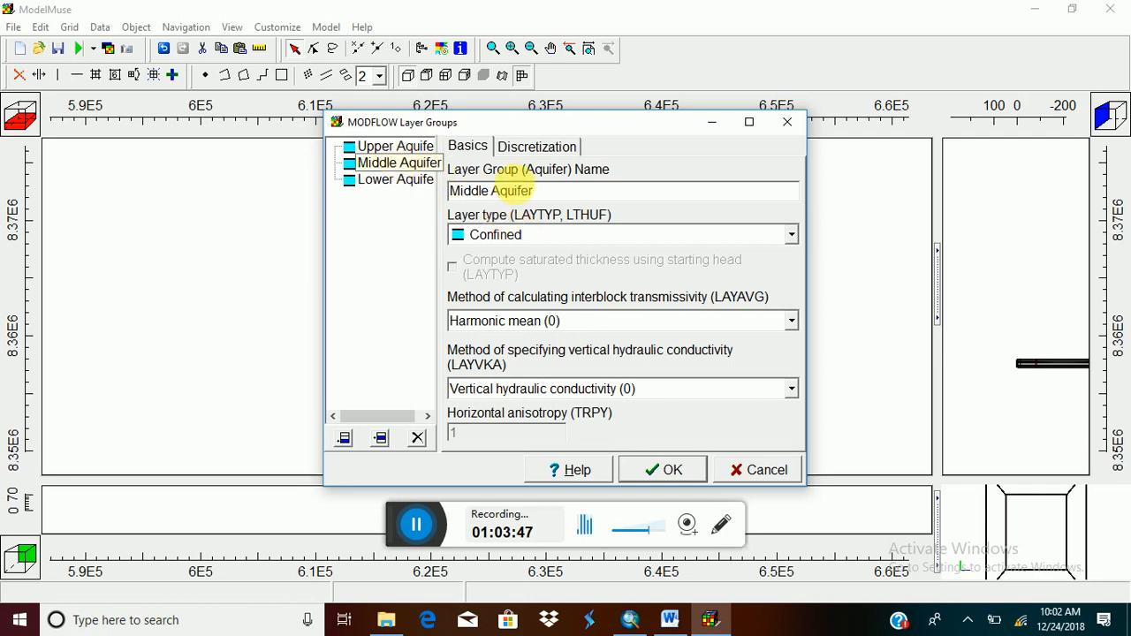
click(792, 235)
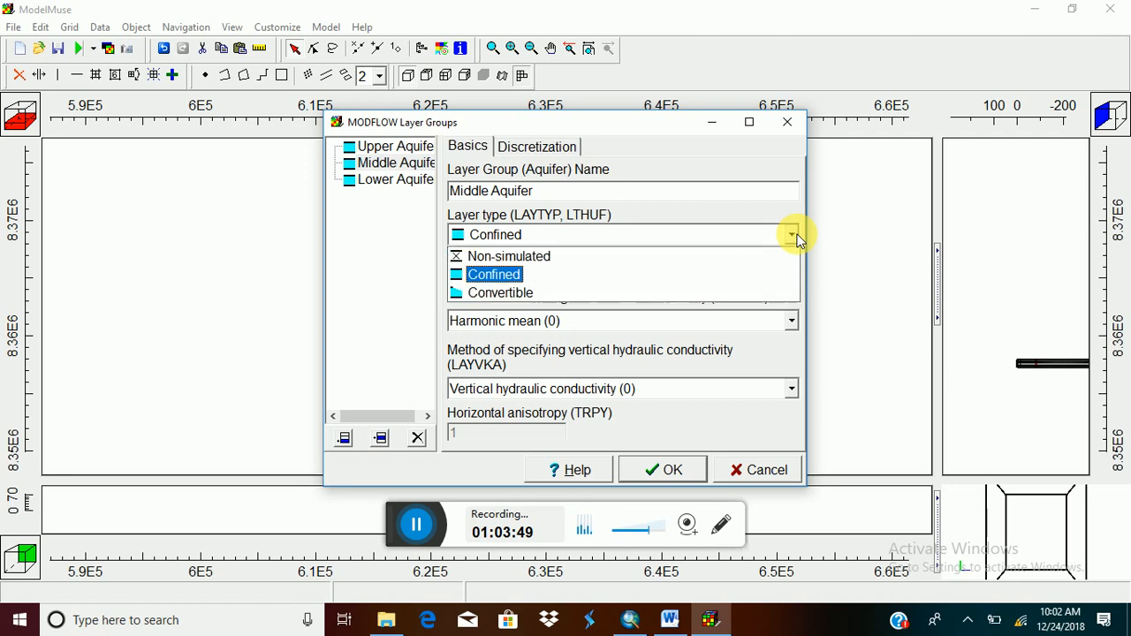
click(623, 288)
Set the layer type of the Upper Aquifer to Convertible and accept the layer groups.
click(358, 146)
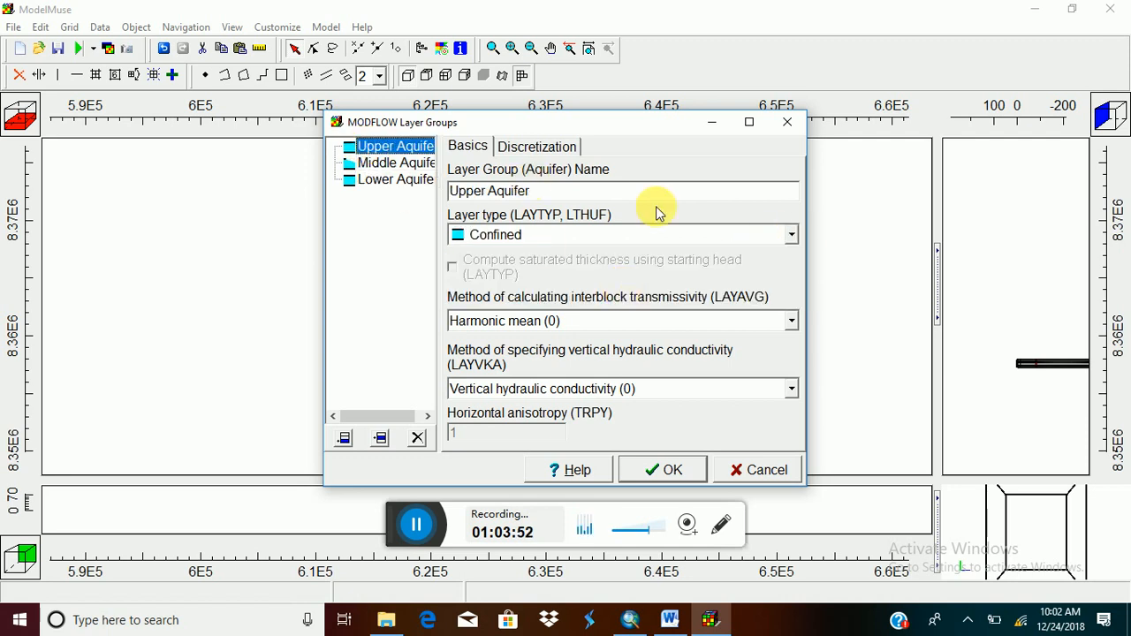
click(790, 235)
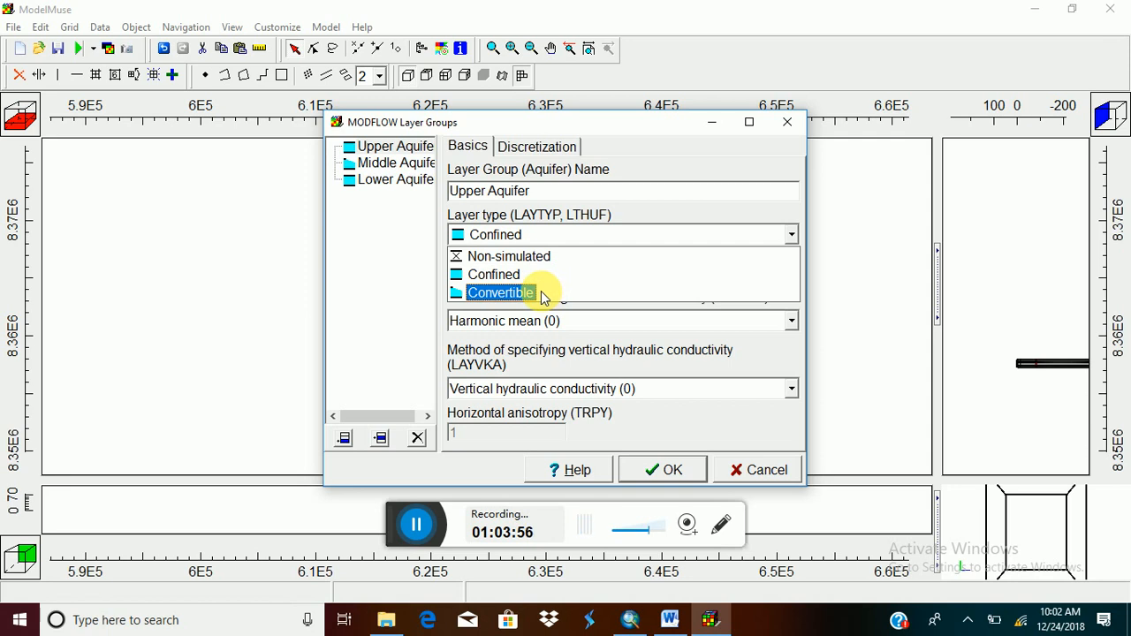
click(543, 294)
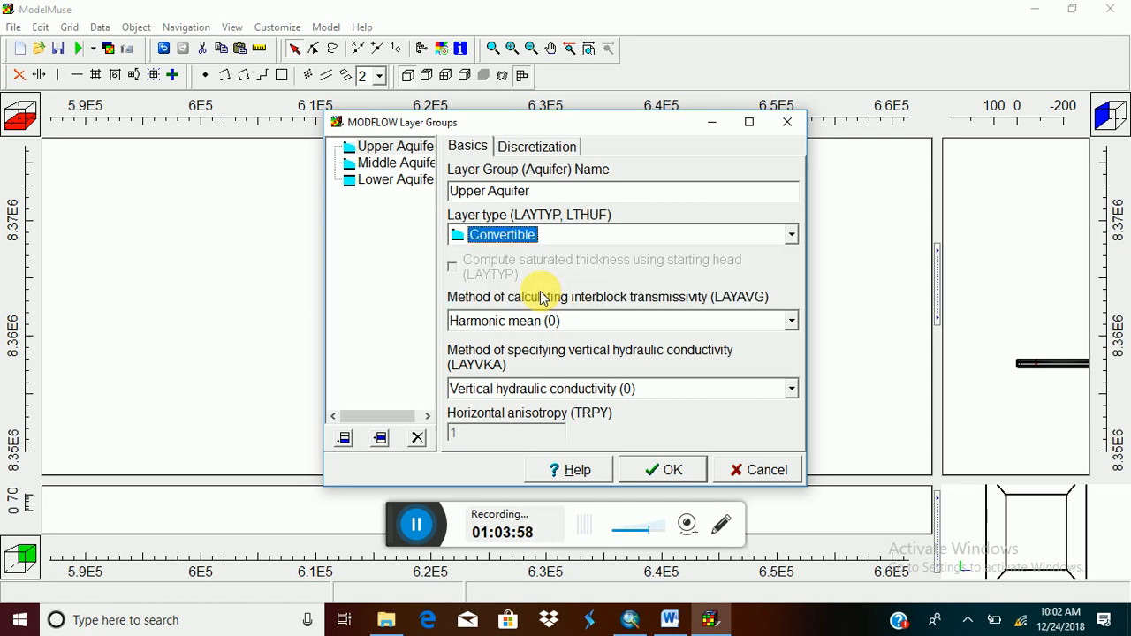
click(675, 470)
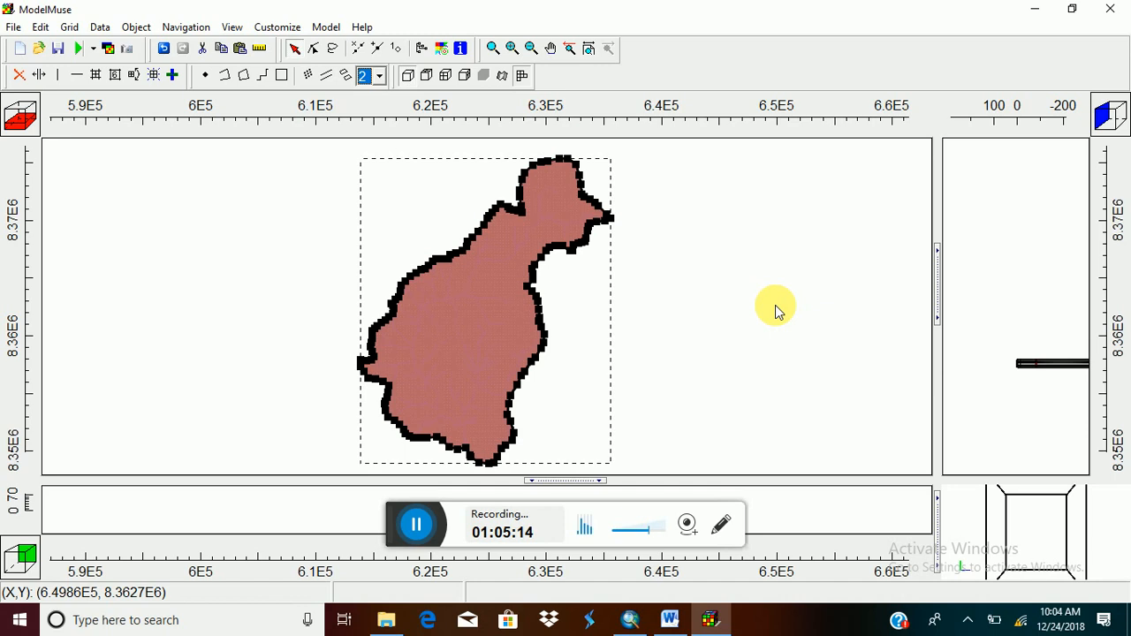
click(7, 28)
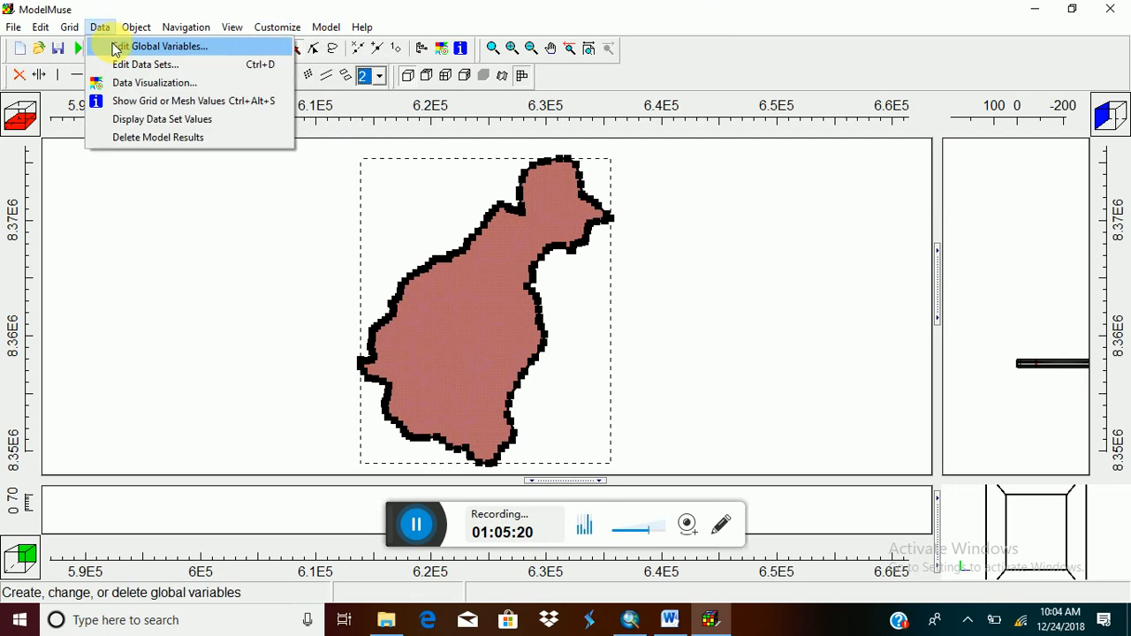
click(36, 33)
click(502, 17)
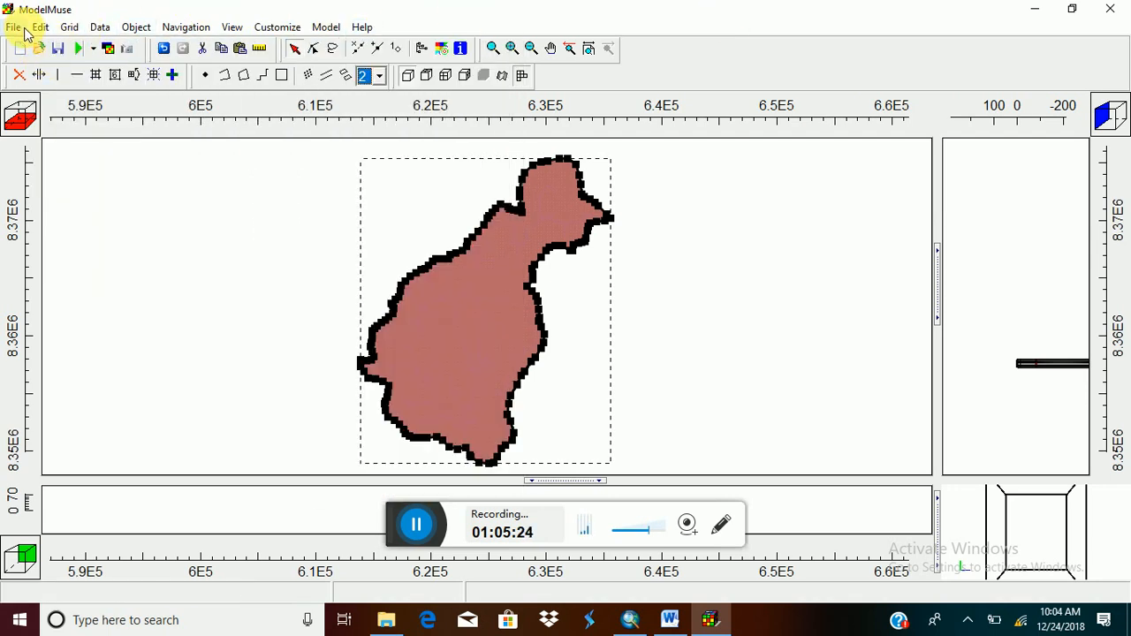
Save the model as a ModelMuse text file named CLASSEXERCISE3 in the MODFLOW_Example 3 folder.
click(16, 28)
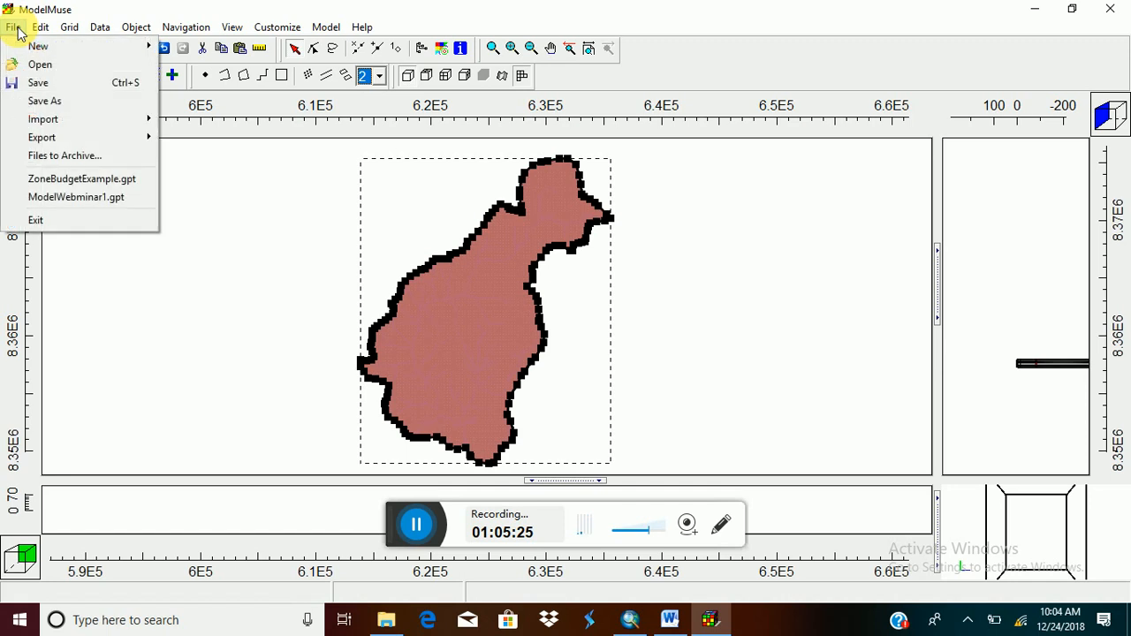
click(62, 102)
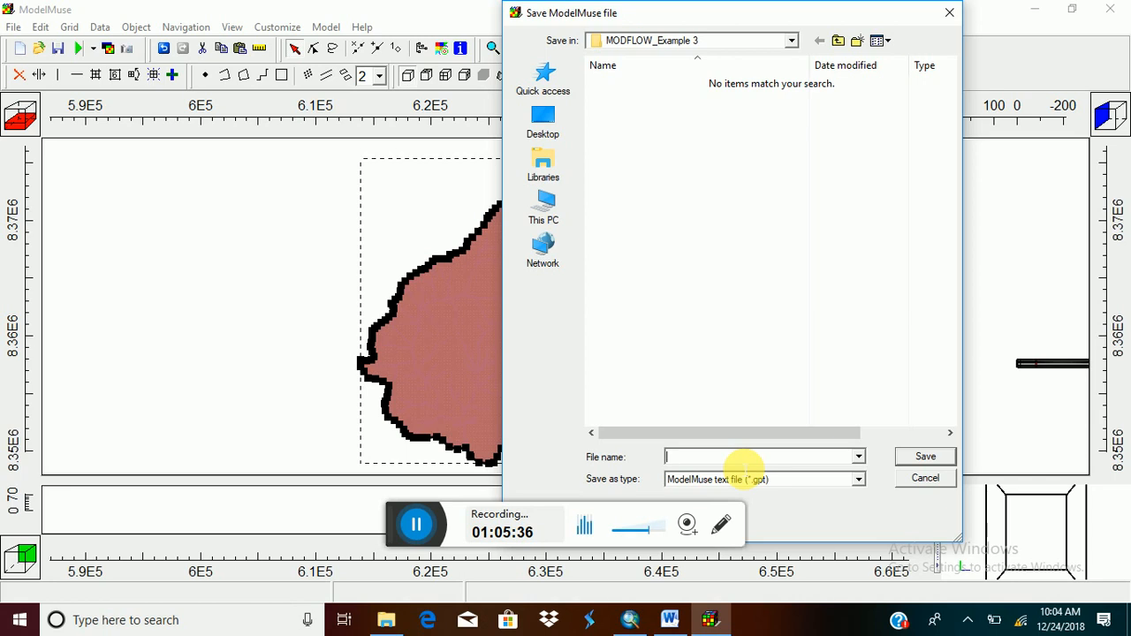
text(CLAS)
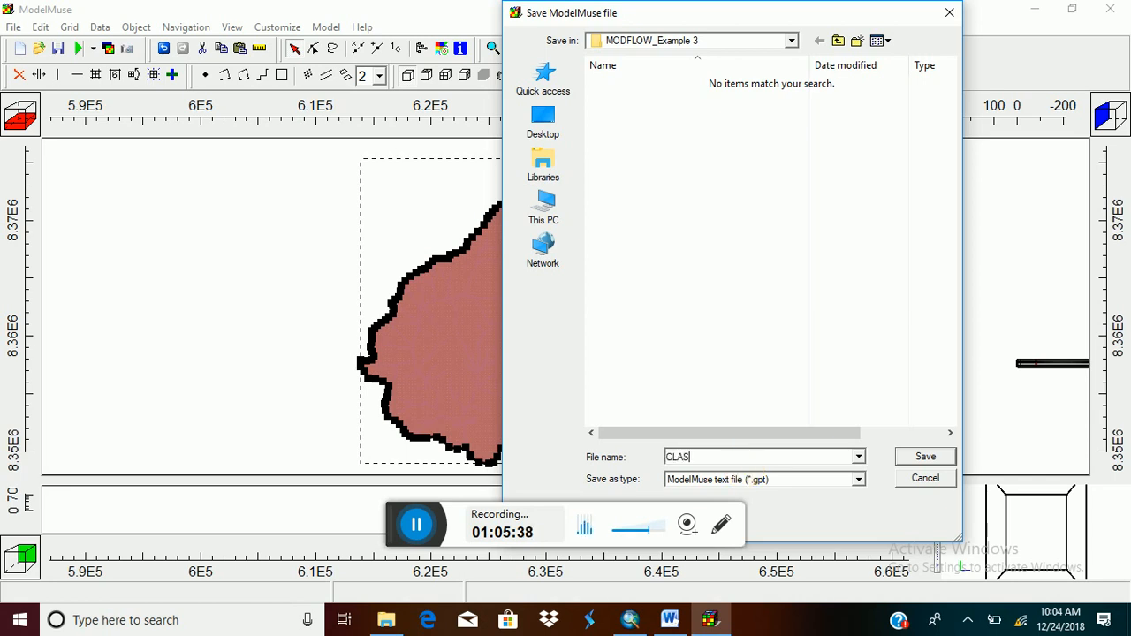
text(SEXERCISE)
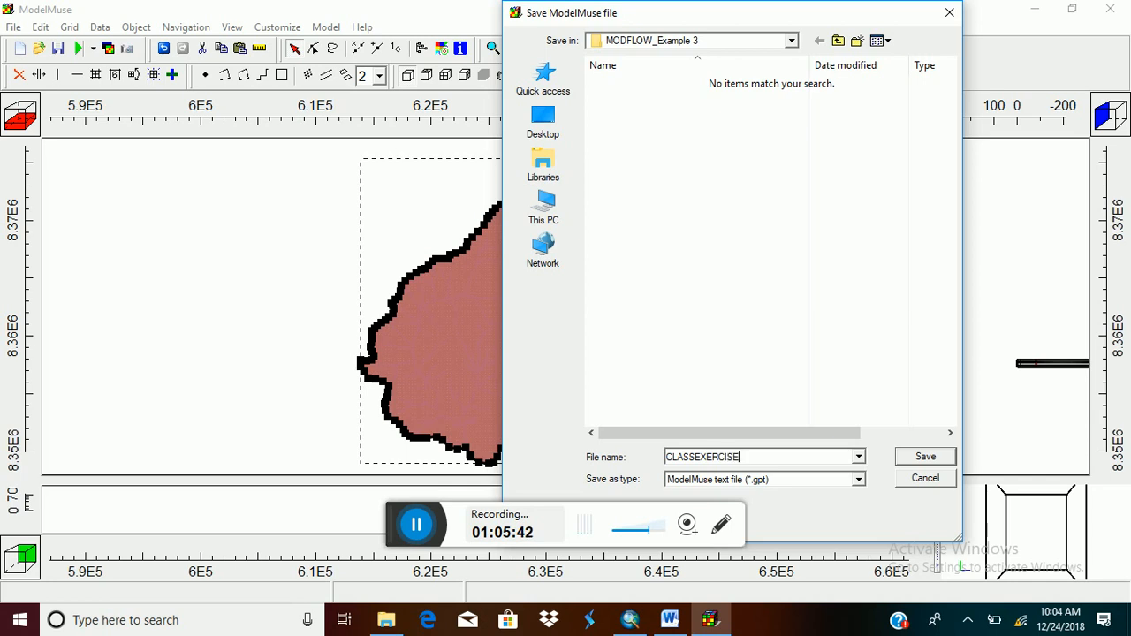
text(3)
click(929, 459)
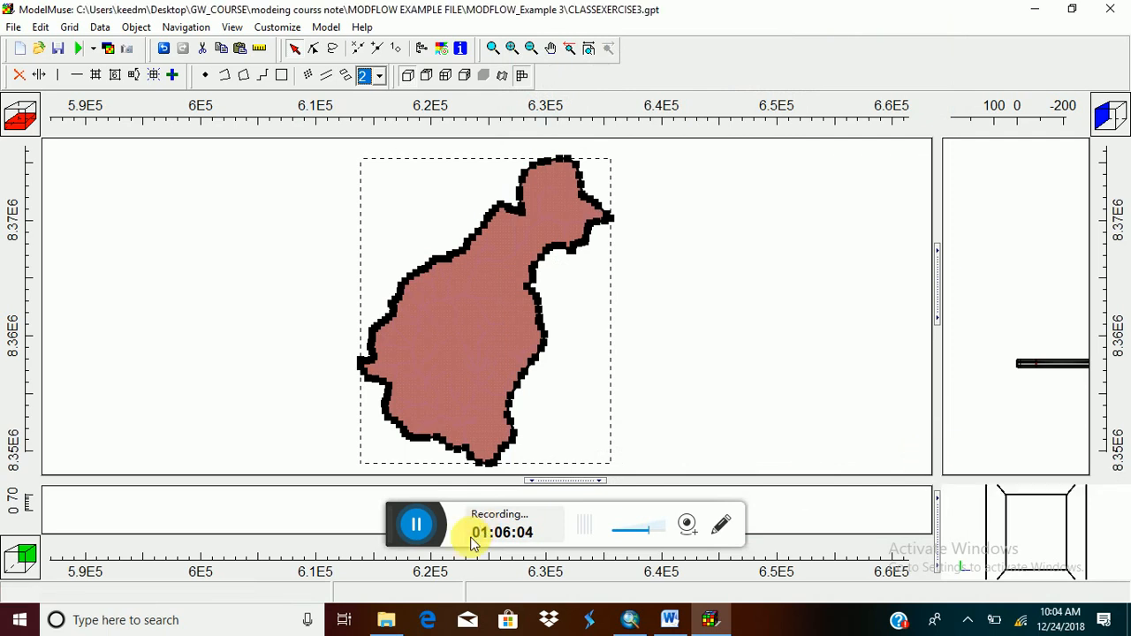
Switch to File Explorer, check the CLASSEXERCISE3 model file in the MODFLOW_Example 3 folder, and return to ModelMuse.
click(387, 621)
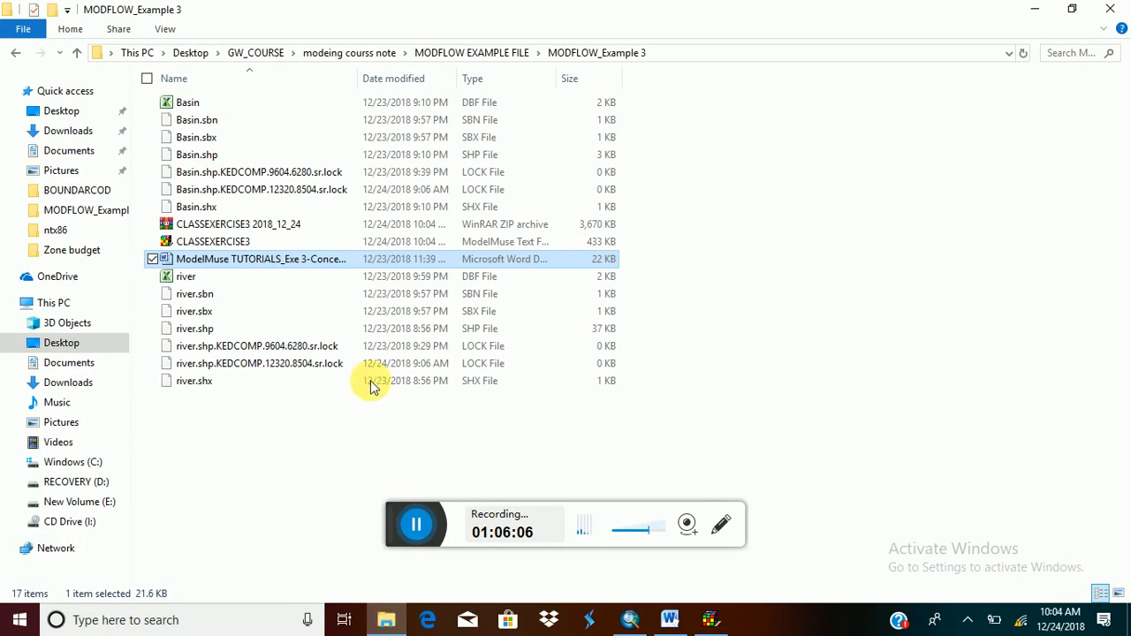
click(254, 244)
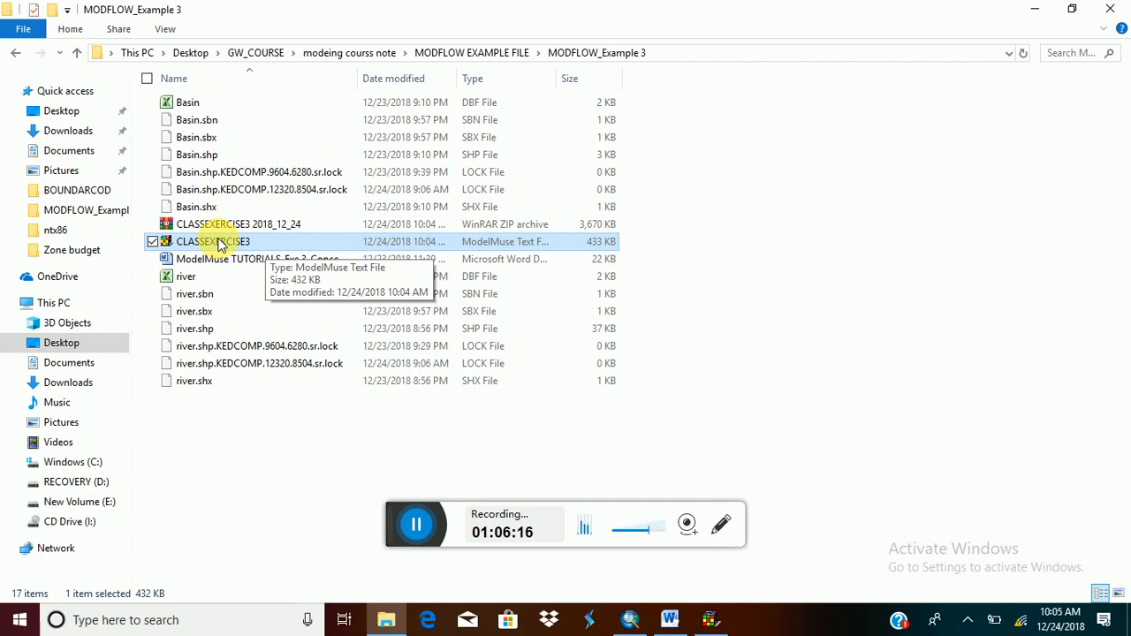
click(1034, 8)
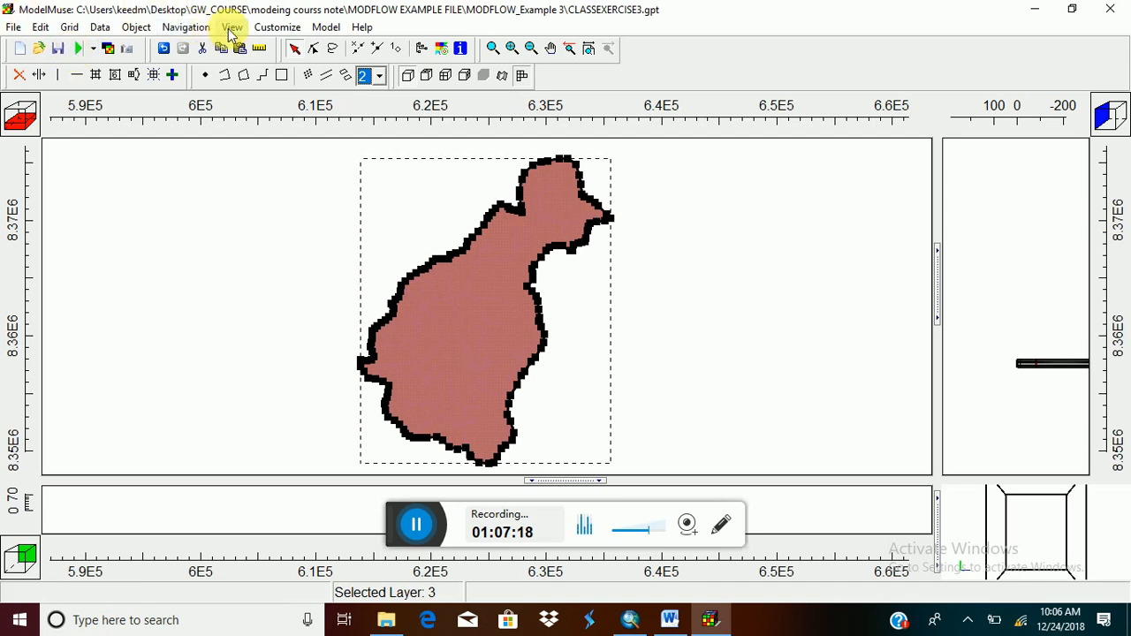
Change the model type to MODFLOW-NWT and dismiss the information message.
click(326, 28)
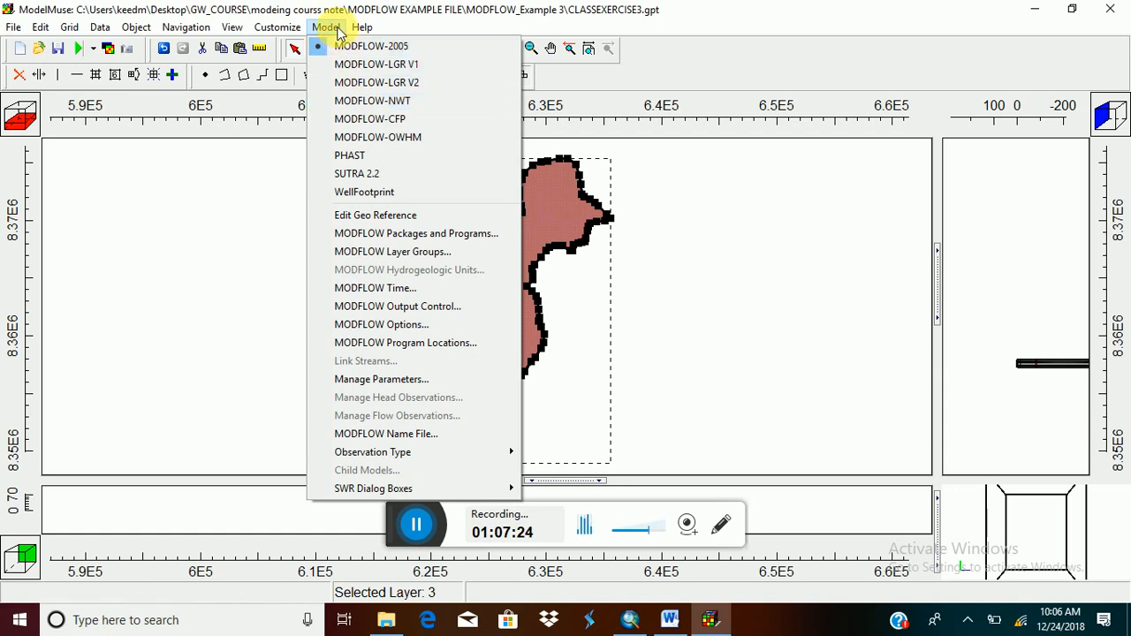
click(370, 102)
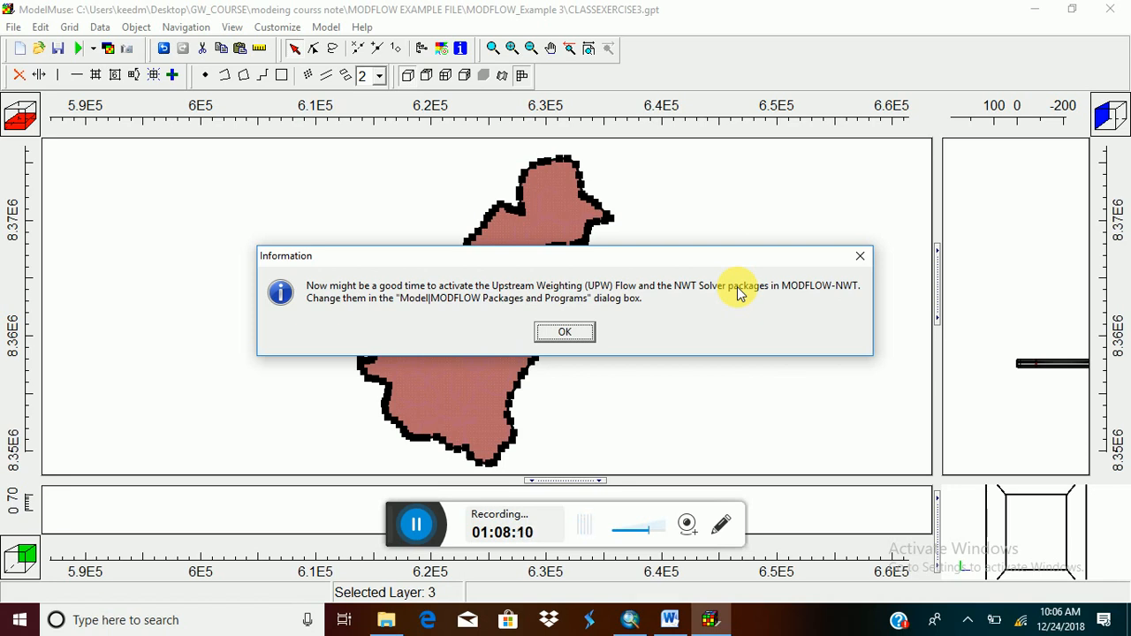
click(583, 332)
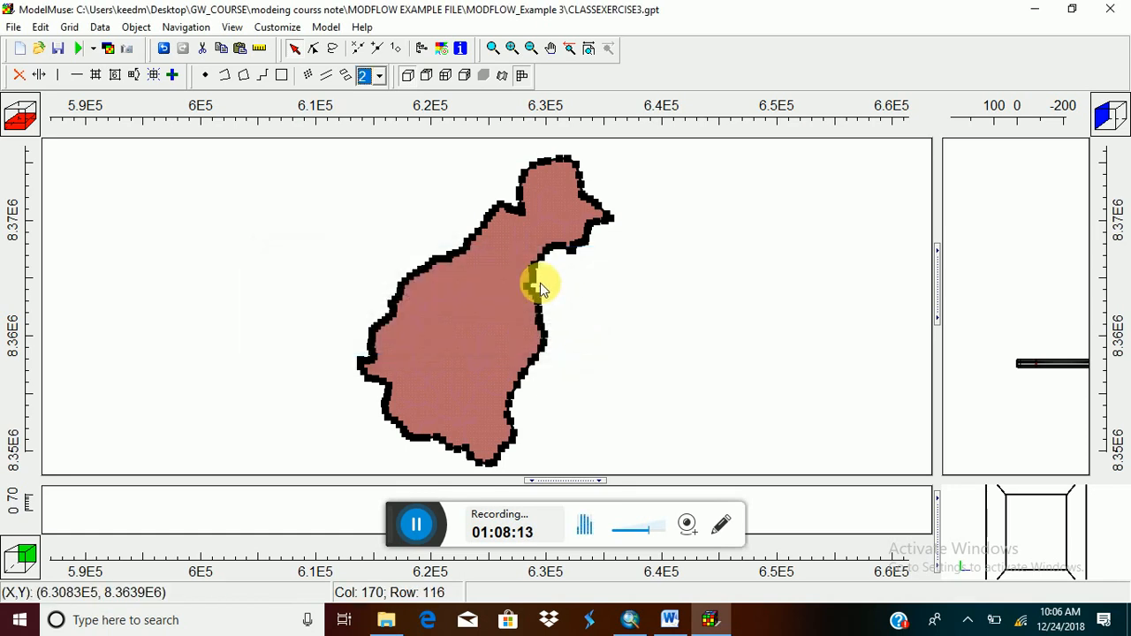
Activate the UPW Upstream Weighting flow package, check the NWT Newton solver selection and accept the packages.
click(326, 28)
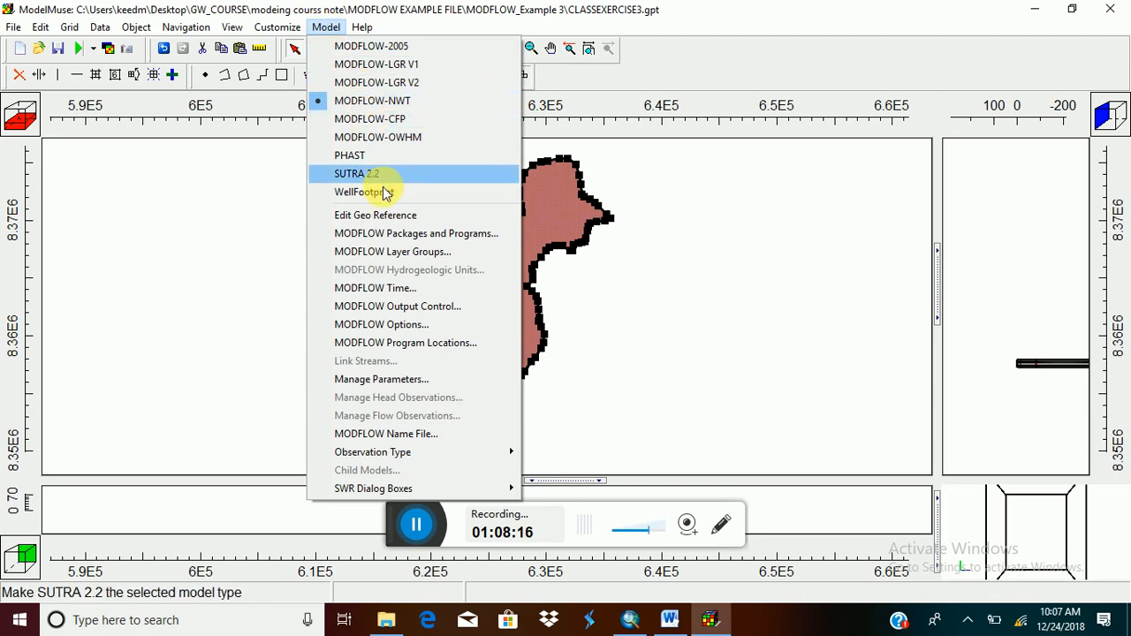
click(395, 236)
click(408, 44)
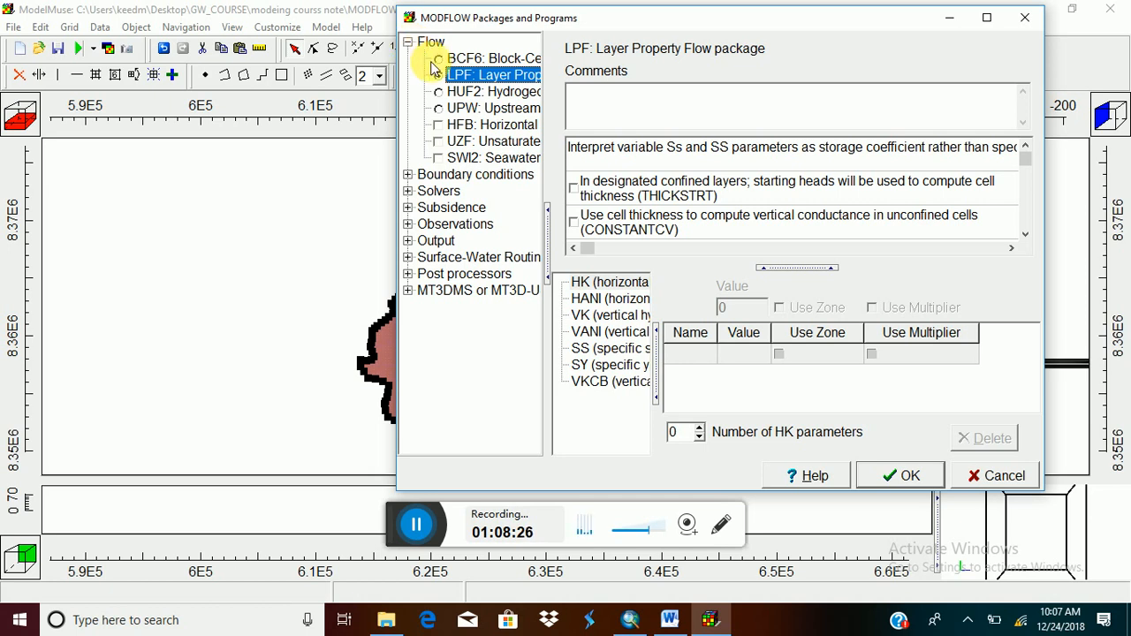
click(438, 110)
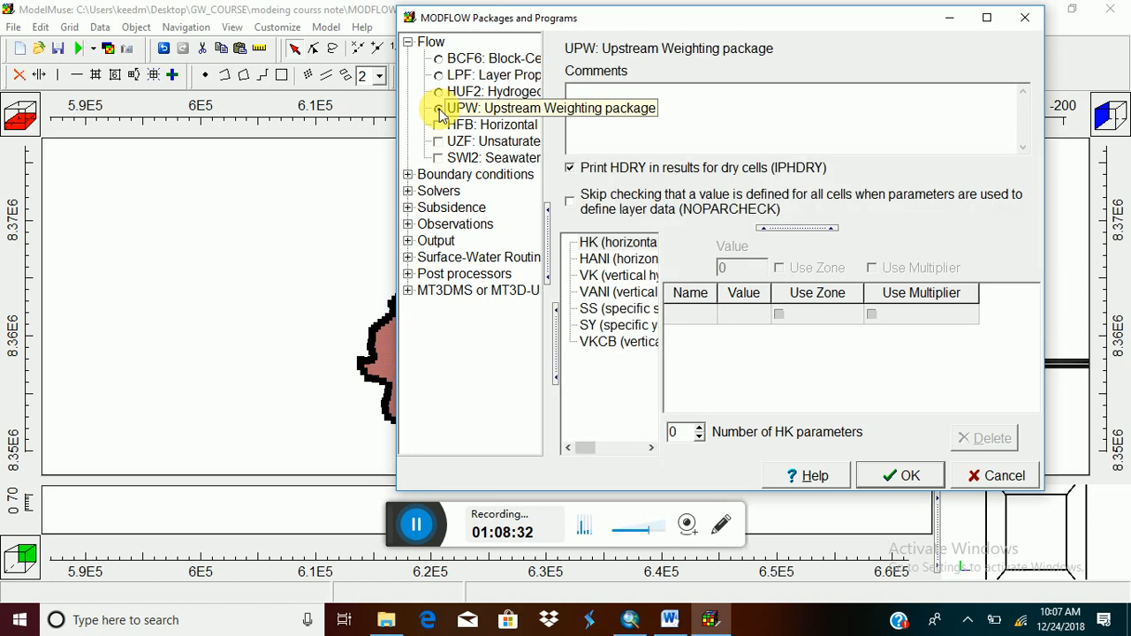
click(409, 198)
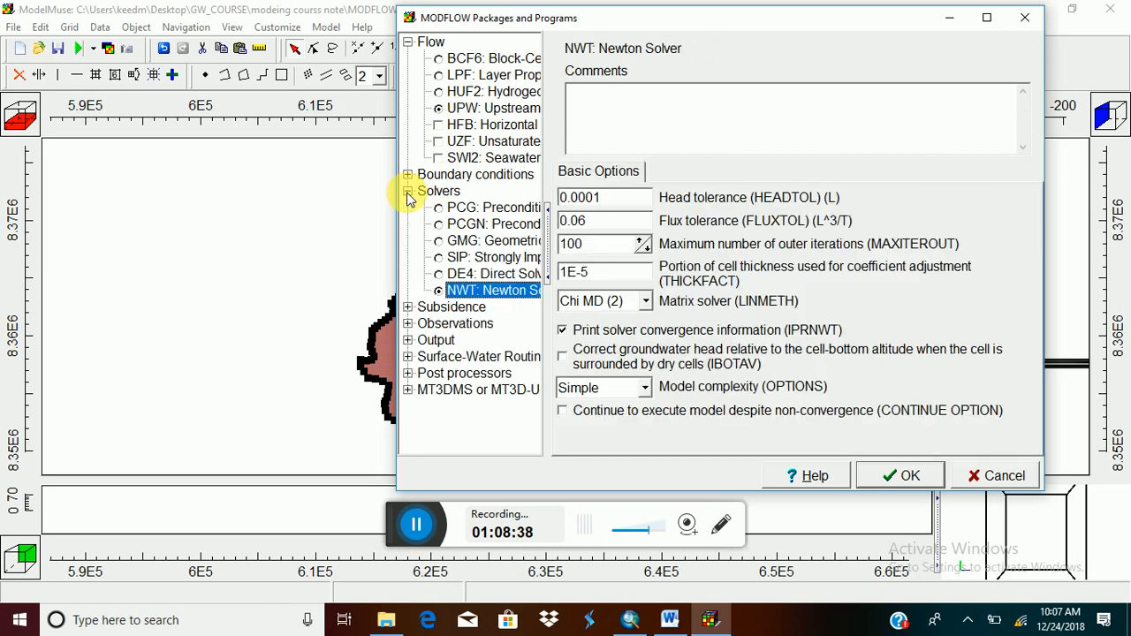
click(482, 297)
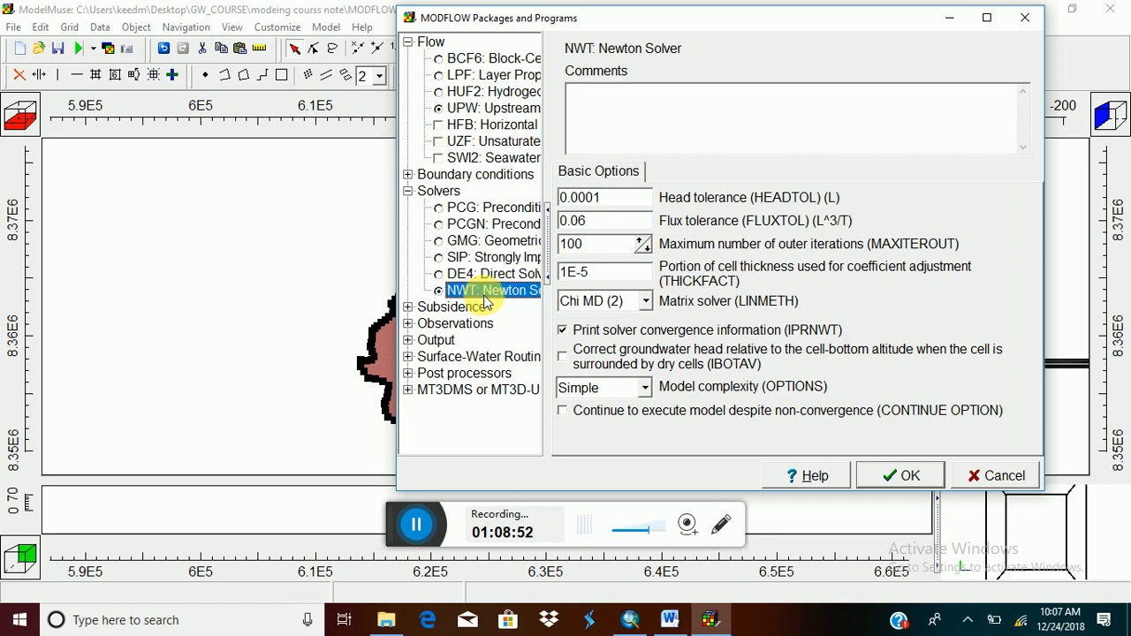
click(910, 476)
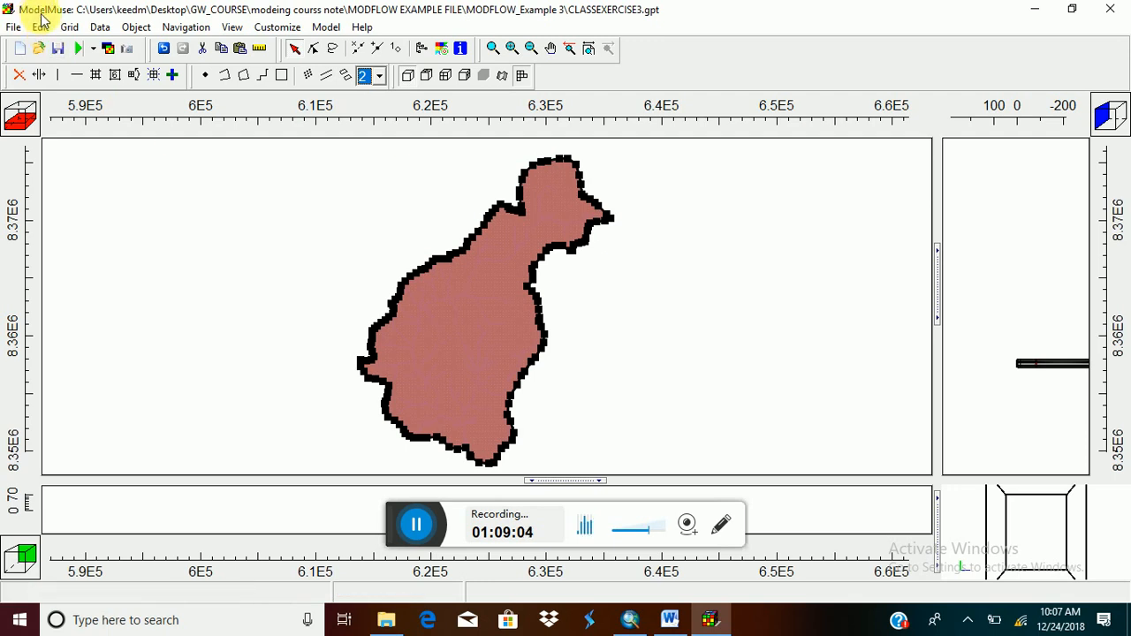
Run MODFLOW-NWT with the input files saved as CLASSEXERCISE3 and start browsing for the MODFLOW-NWT executable.
click(78, 53)
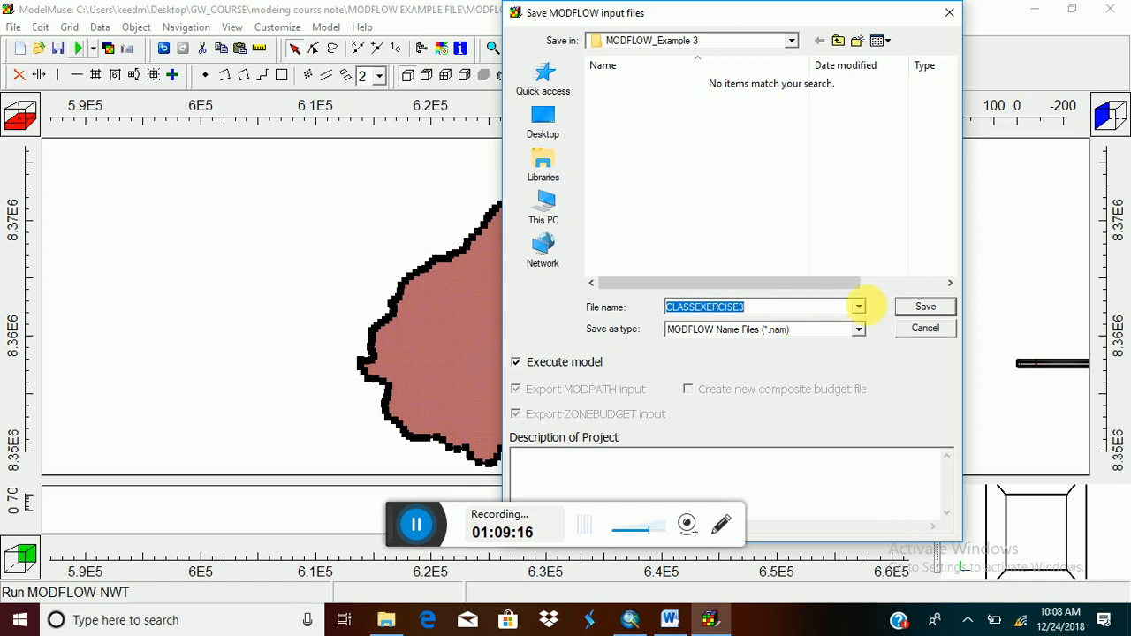
click(926, 306)
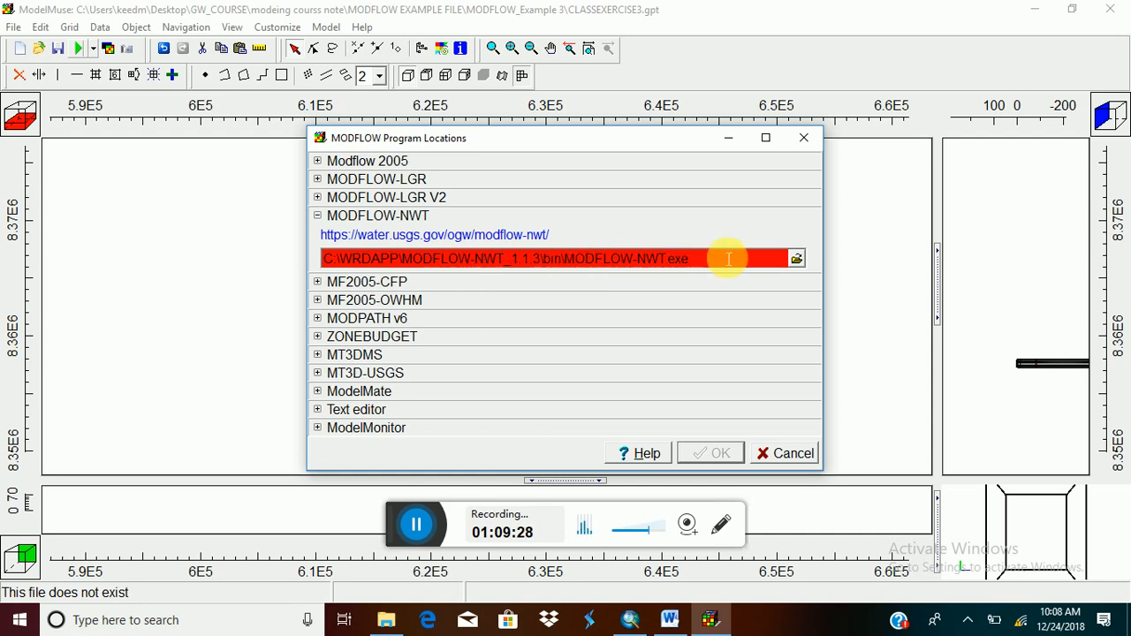
click(796, 260)
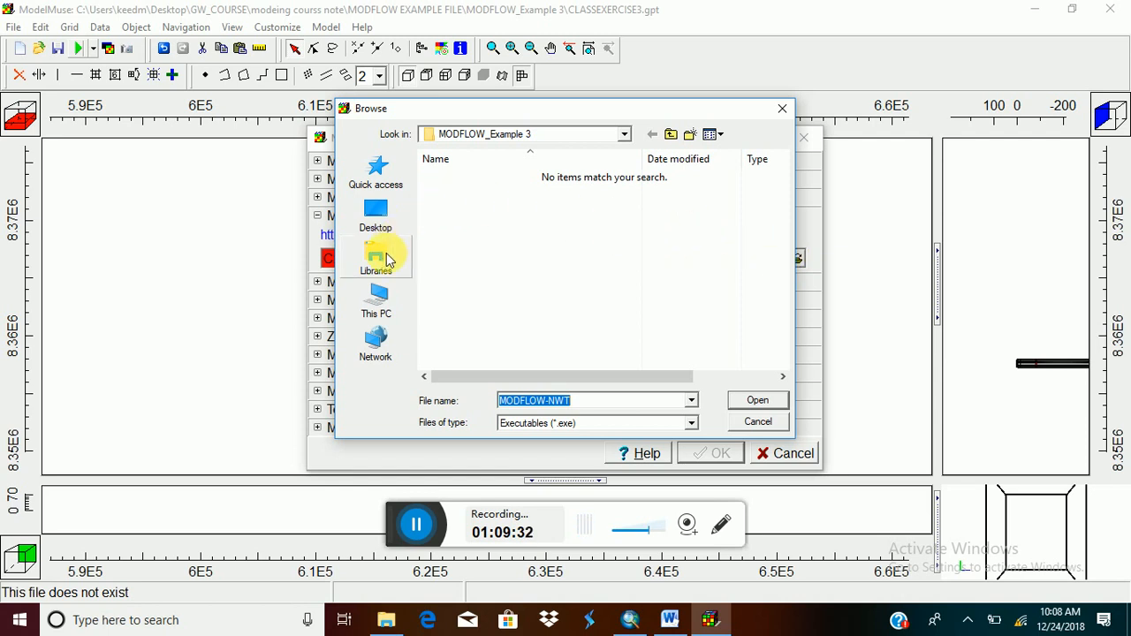
Look through the Program Files (x86) folder on drive C for the MODFLOW-NWT executable.
click(373, 298)
scroll(500, 292, down, 5)
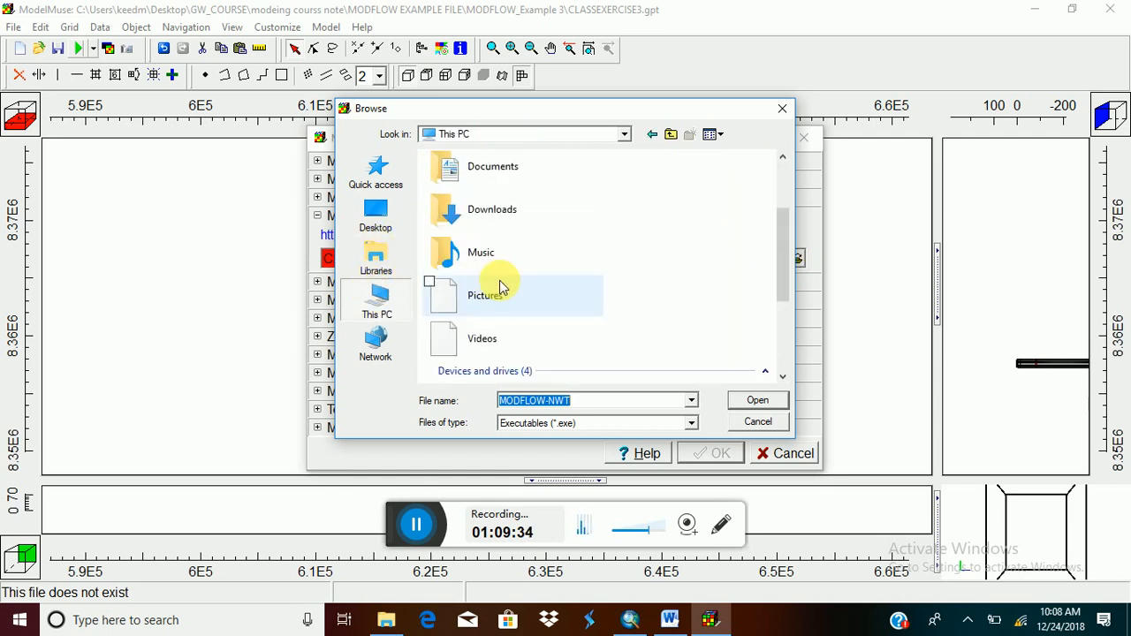
double_click(534, 222)
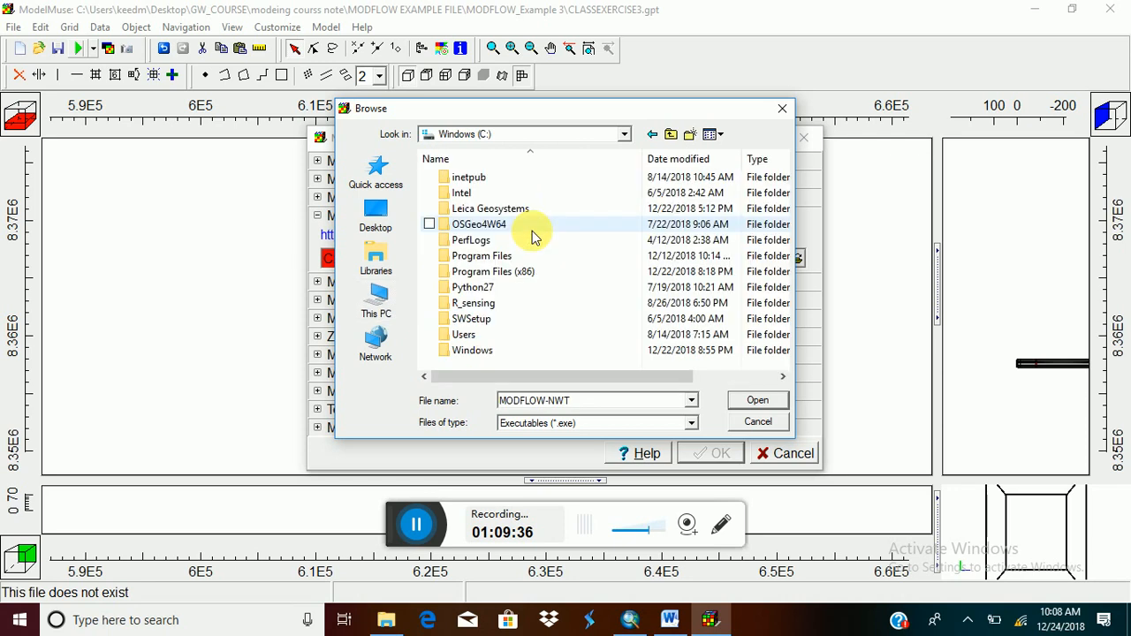
double_click(522, 274)
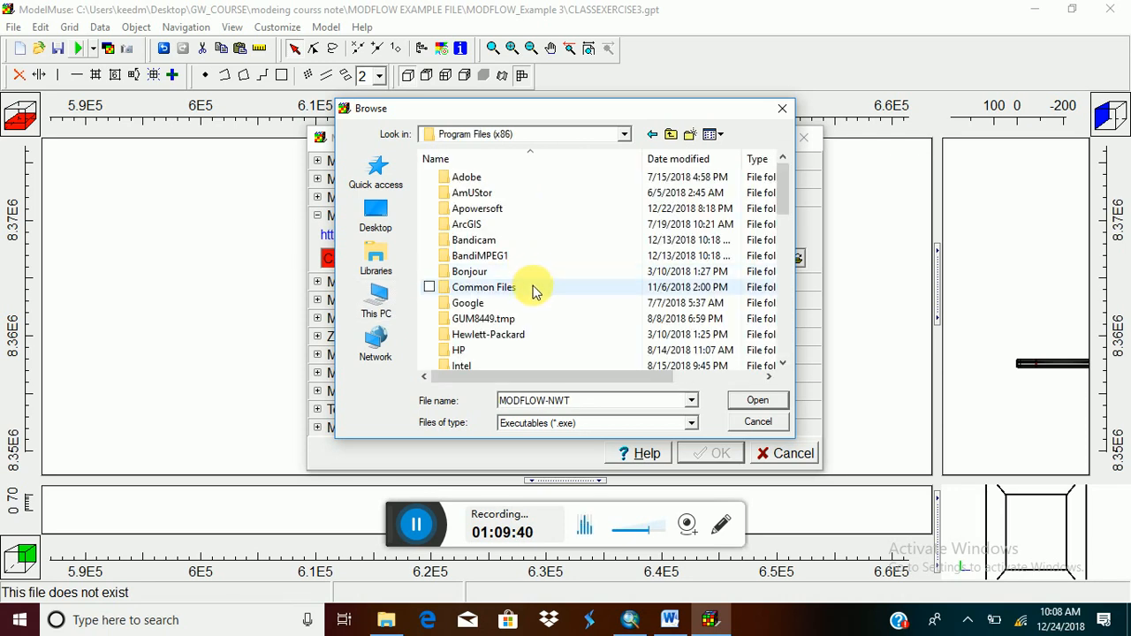
scroll(530, 287, down, 3)
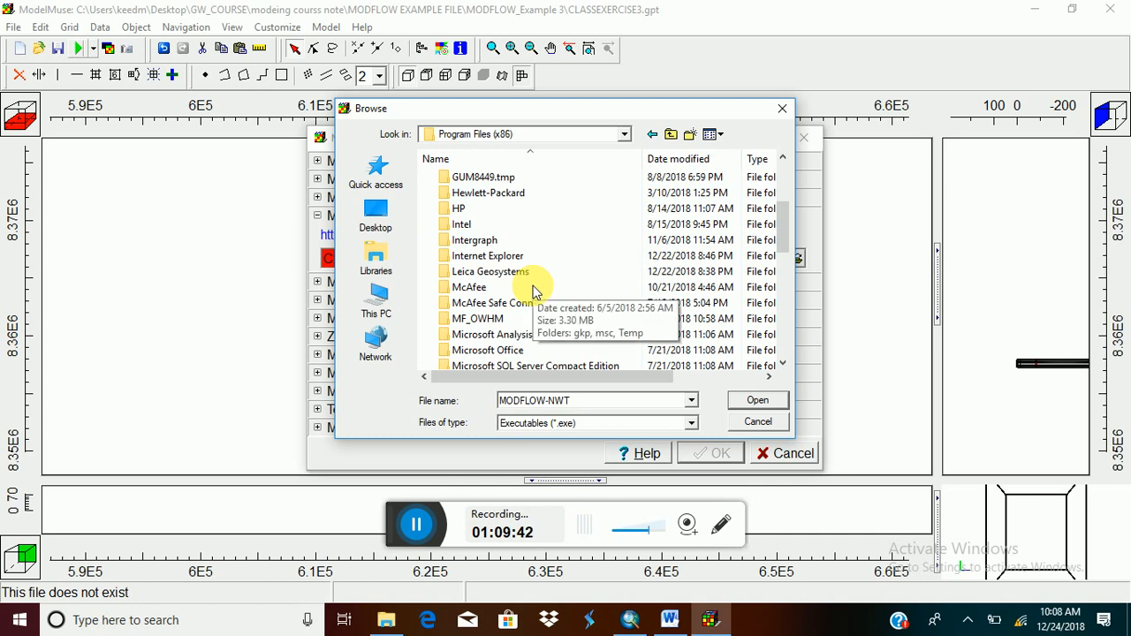
scroll(534, 292, down, 1)
scroll(534, 292, down, 3)
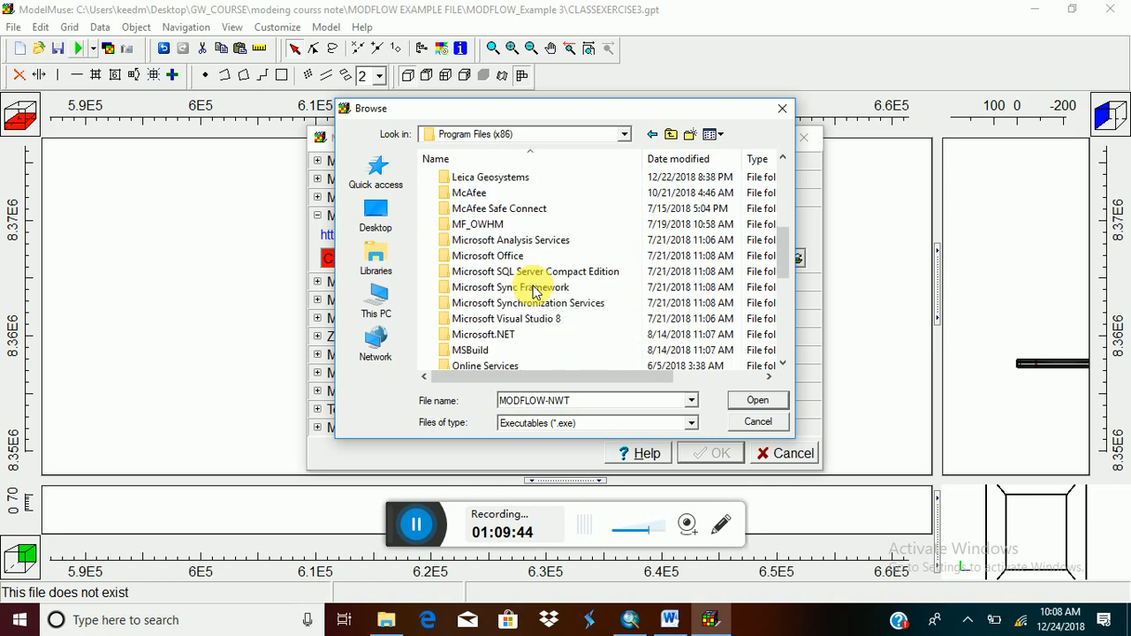
scroll(534, 291, up, 1)
scroll(534, 292, up, 2)
scroll(534, 291, up, 2)
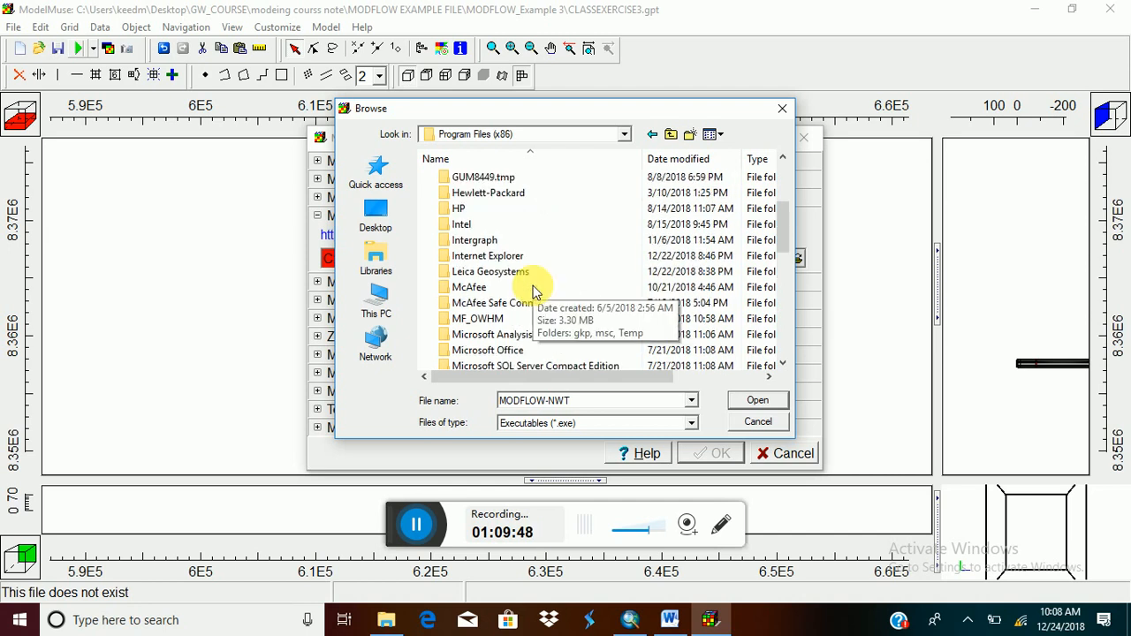
scroll(534, 291, down, 2)
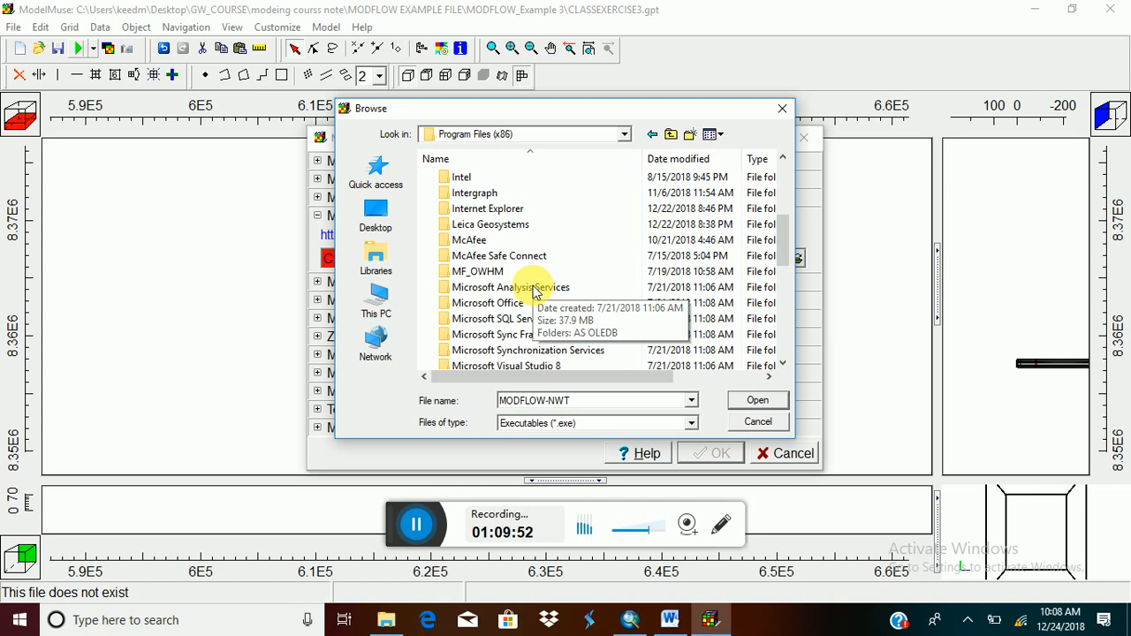
click(493, 271)
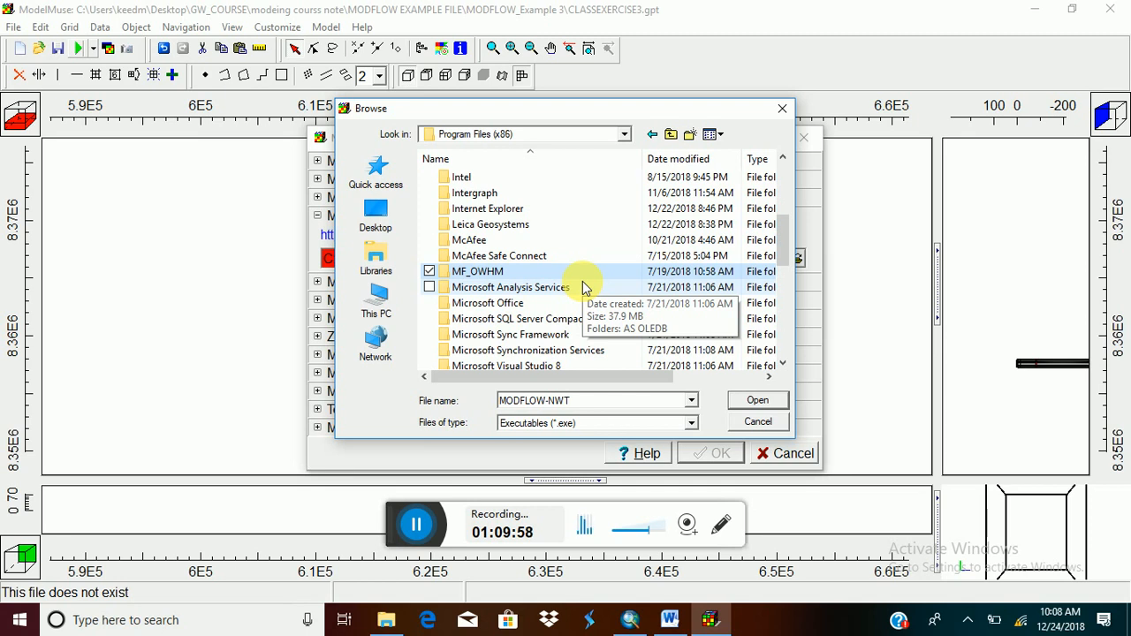
scroll(583, 282, up, 5)
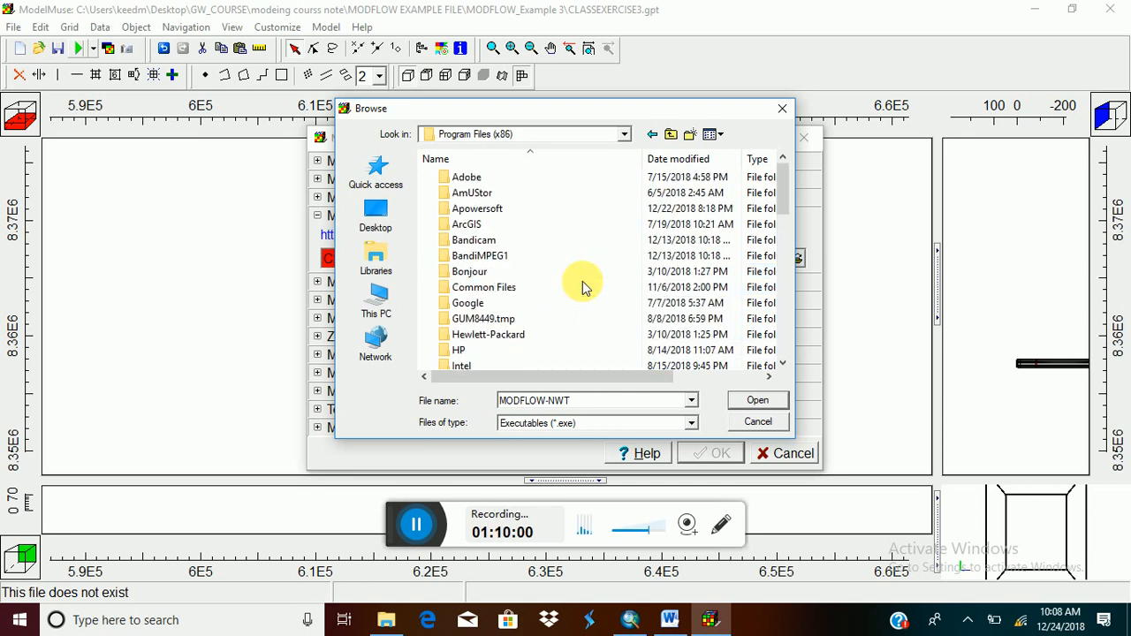
scroll(582, 281, down, 7)
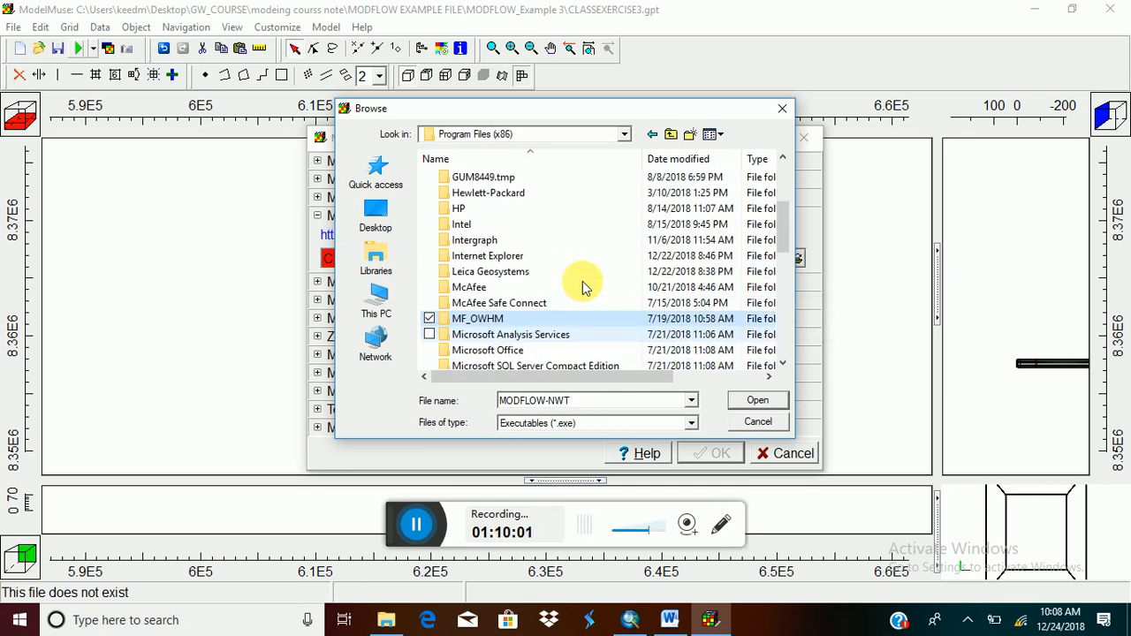
Abandon the MODFLOW-NWT run by closing the file browser and program locations dialog and declining to export the MODFLOW input files.
click(781, 108)
click(804, 140)
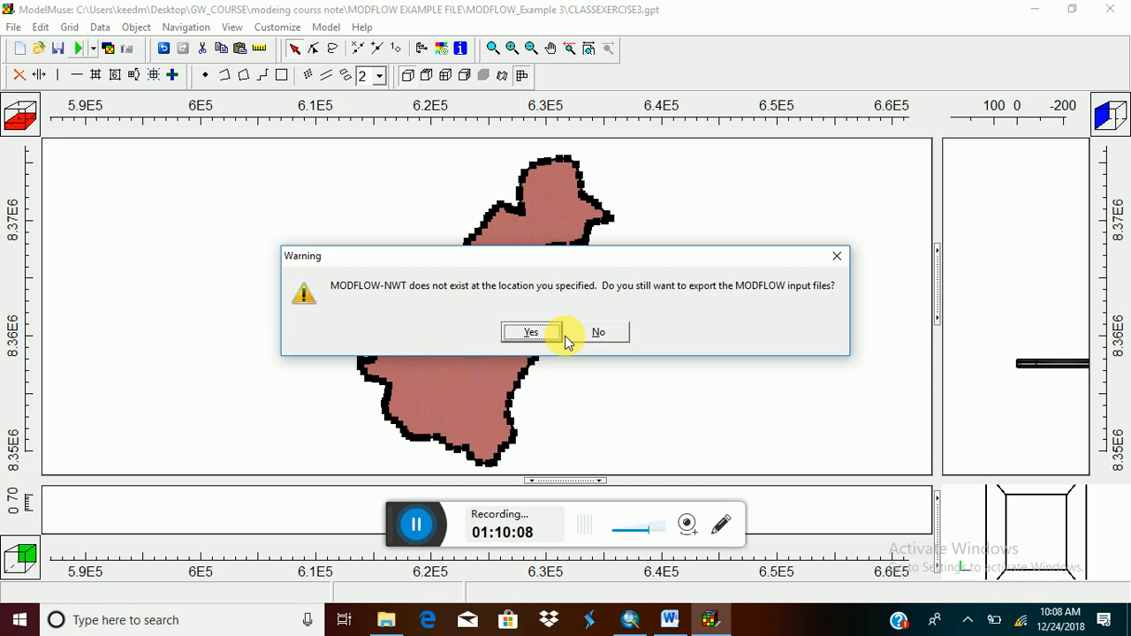
click(619, 332)
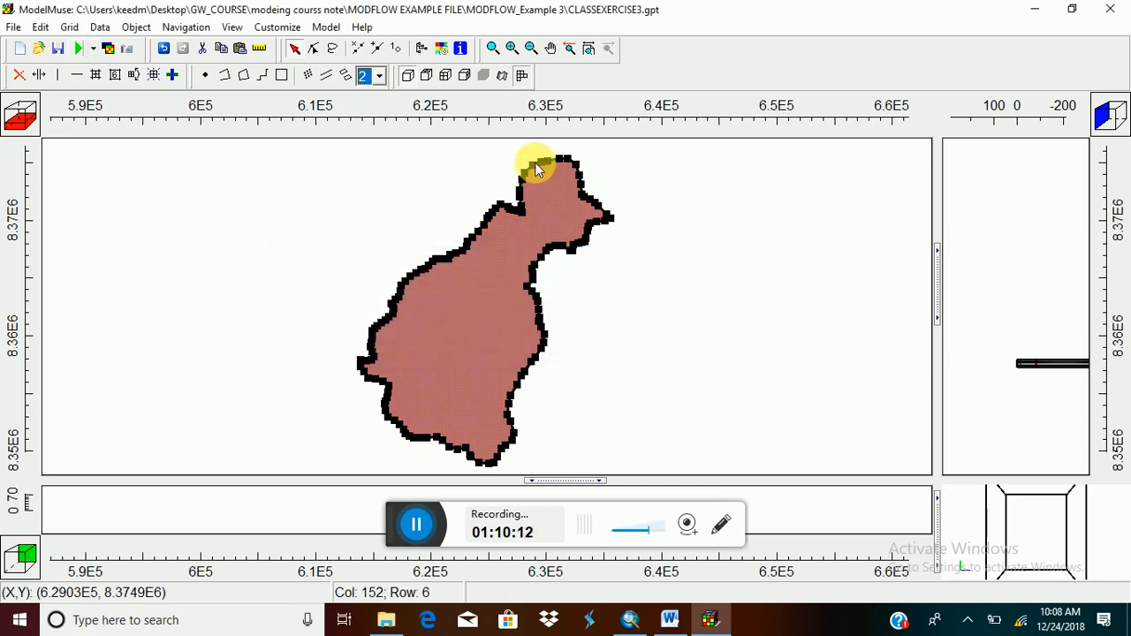
Change the model type to MODFLOW-OWHM and activate the SIP Strongly Implicit Procedure solver in the MODFLOW packages.
click(327, 28)
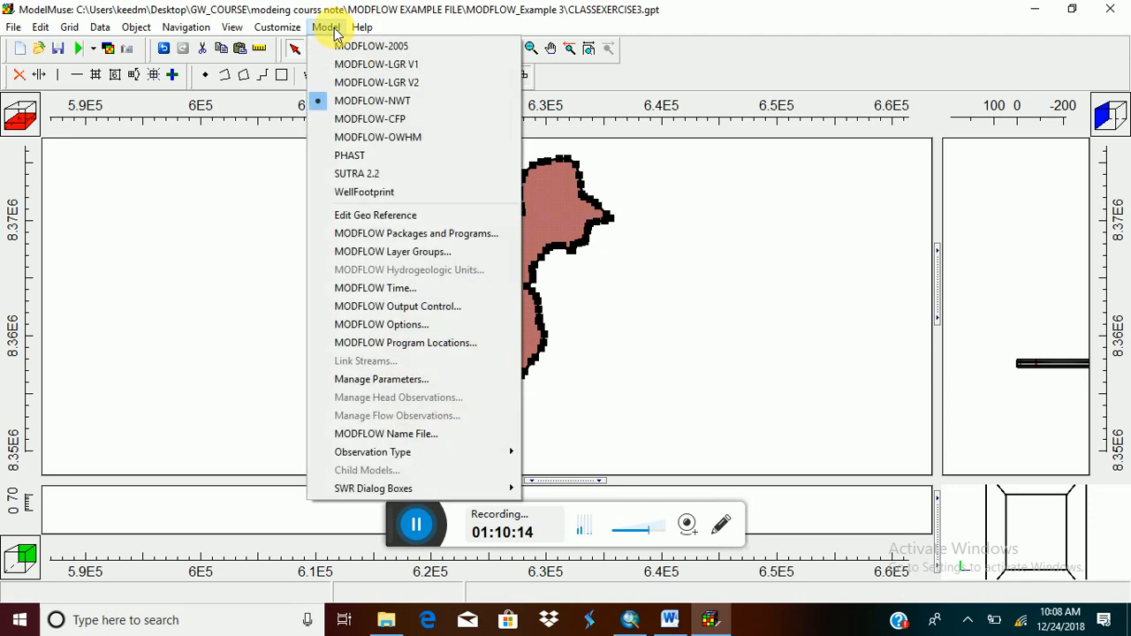
click(389, 139)
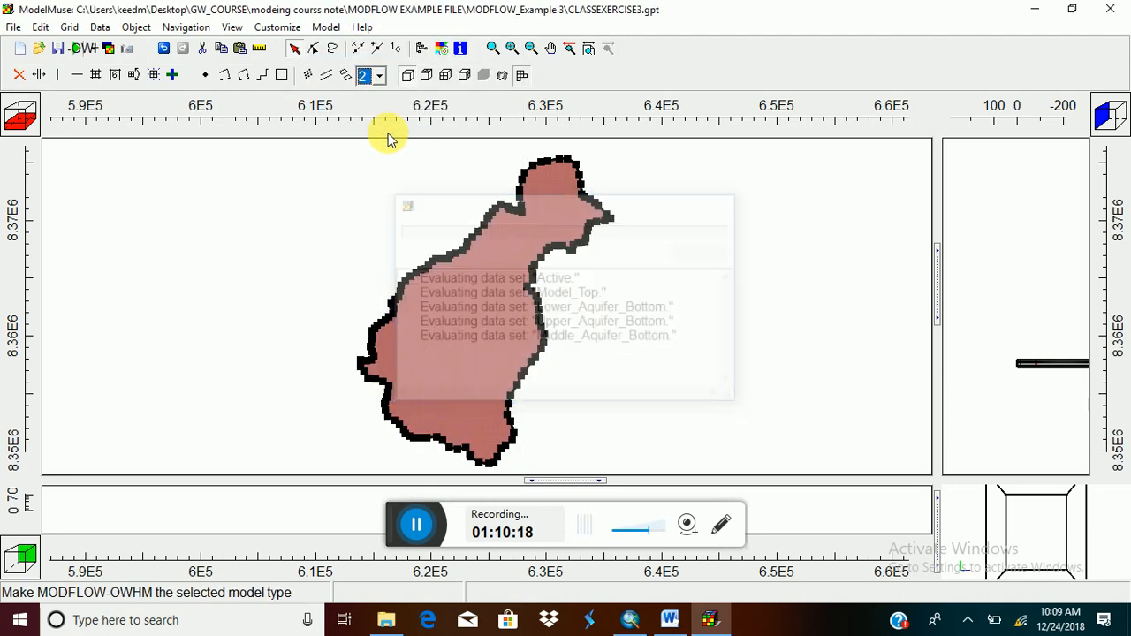
click(329, 28)
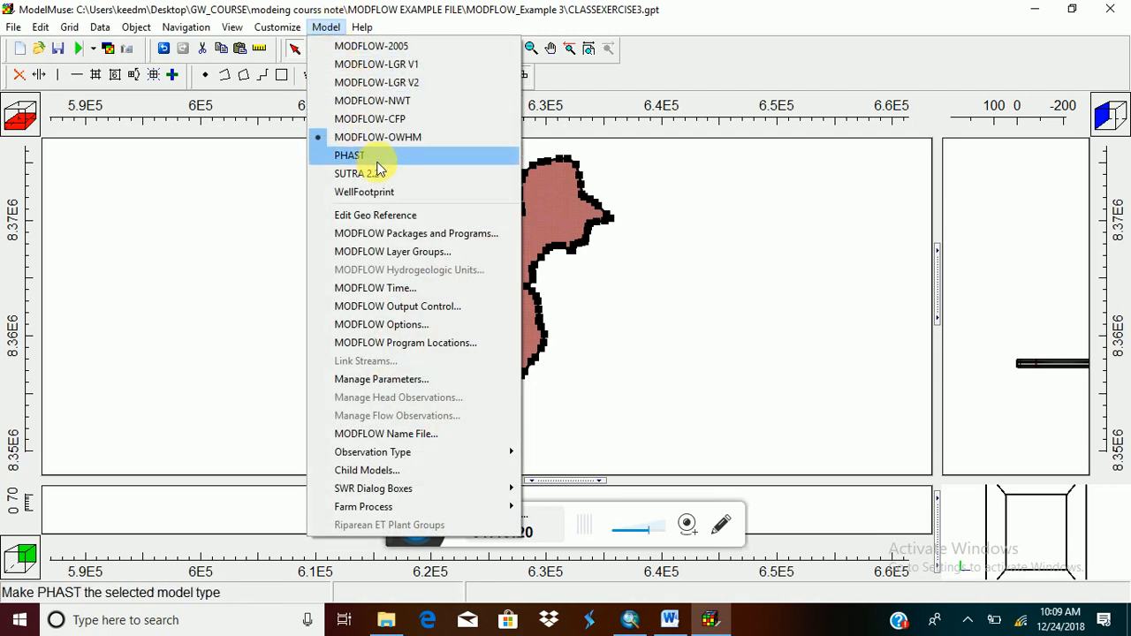
click(407, 240)
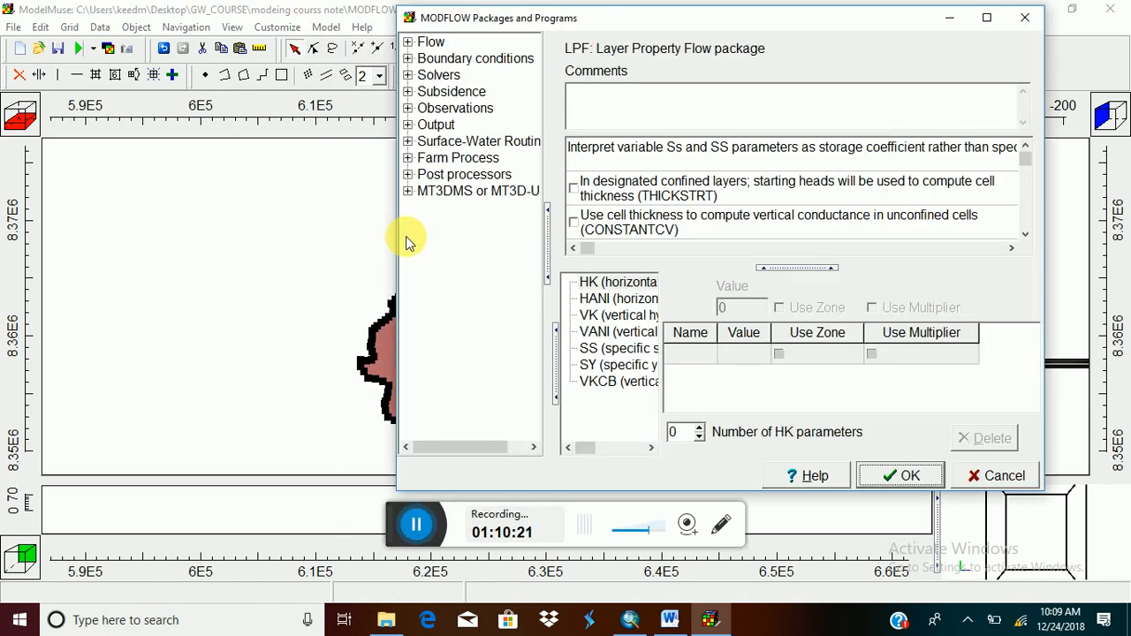
click(407, 41)
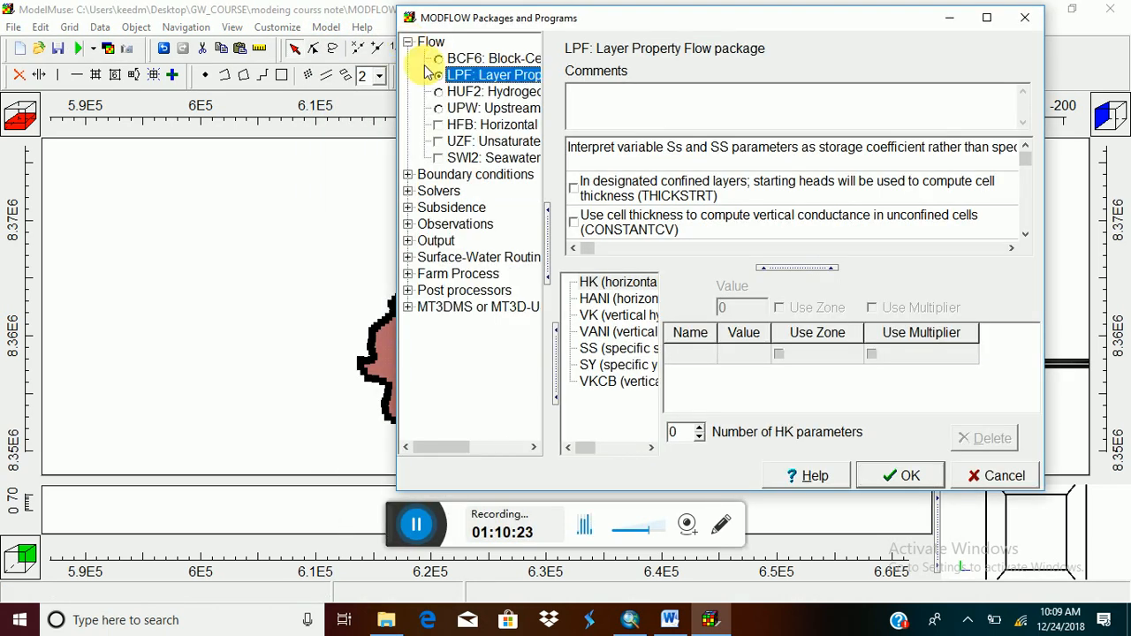
click(407, 191)
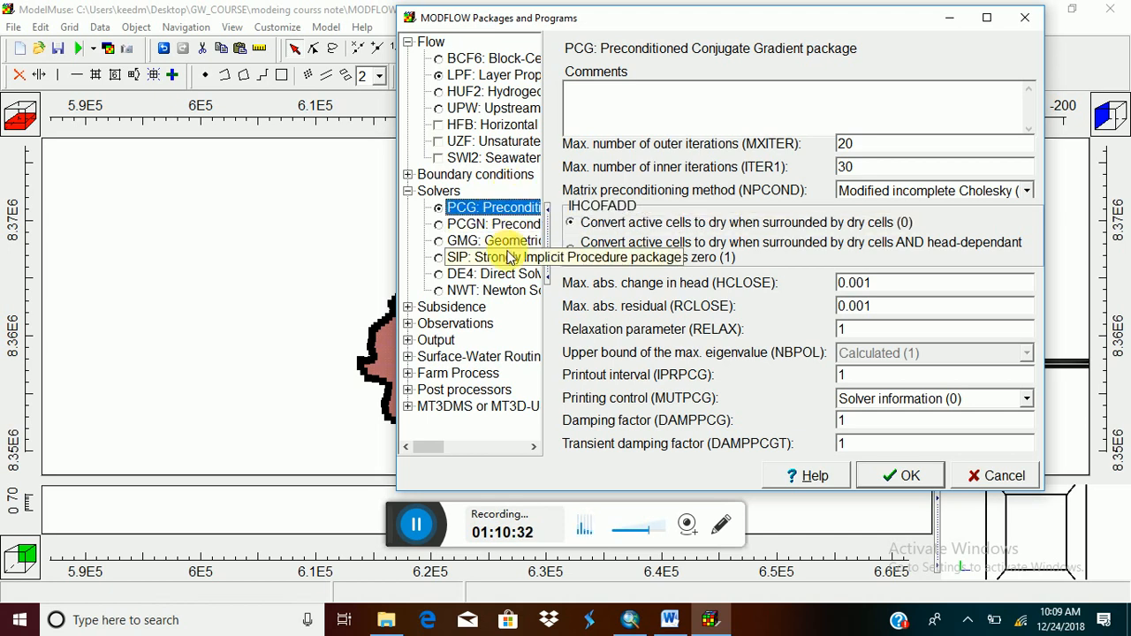
click(438, 259)
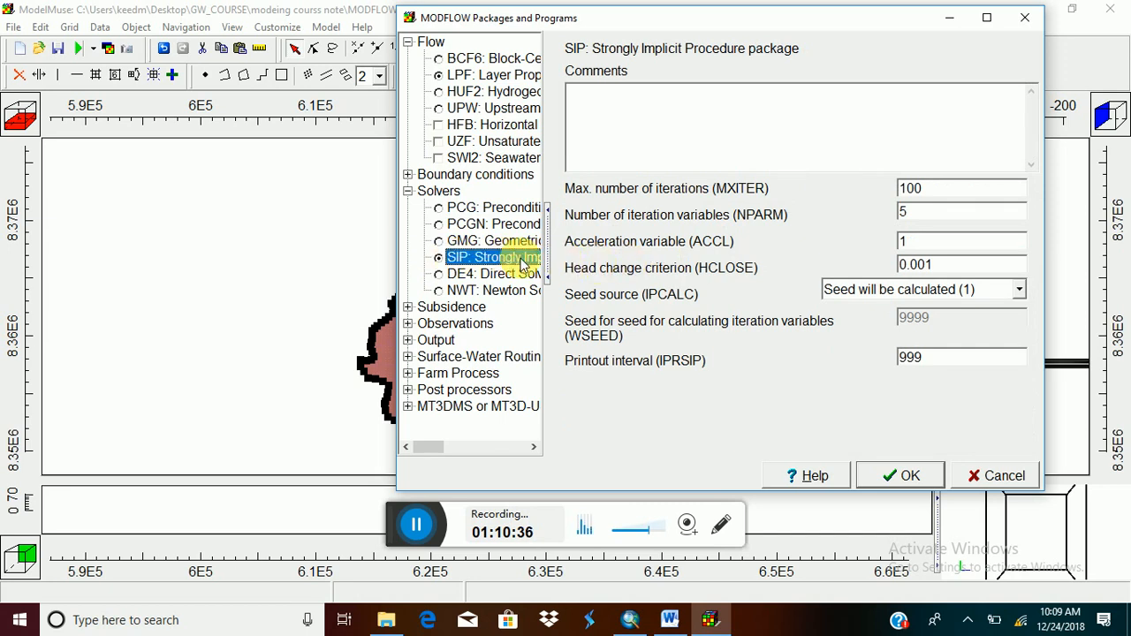
click(898, 475)
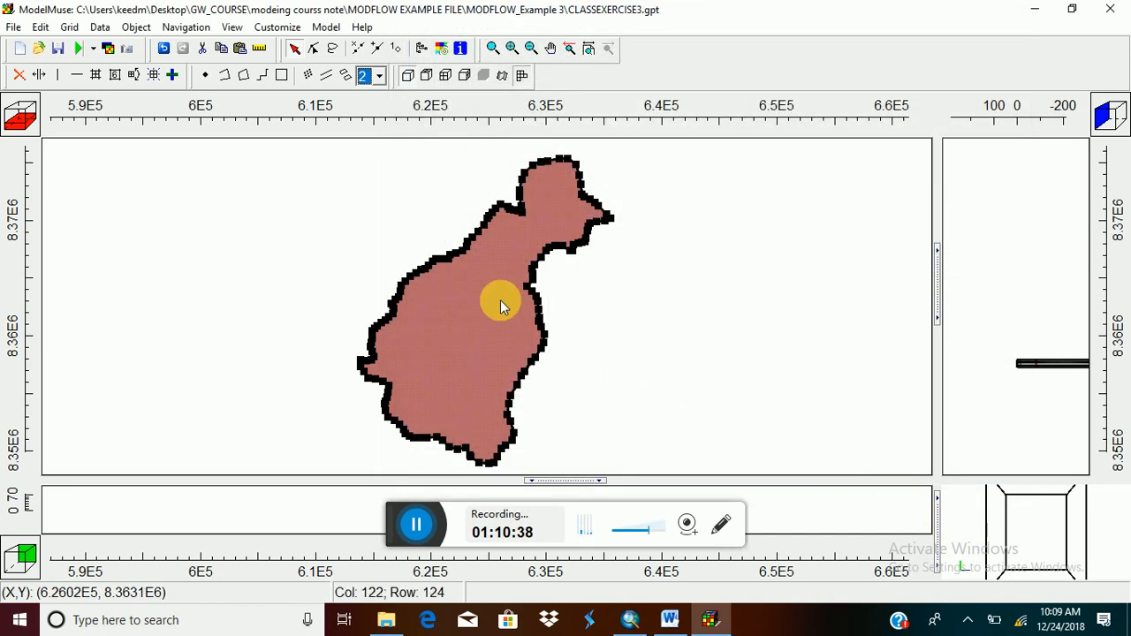
Run MODFLOW-OWHM with the input files saved as CLASSEXERCISE3, continuing past the program version warning.
click(77, 49)
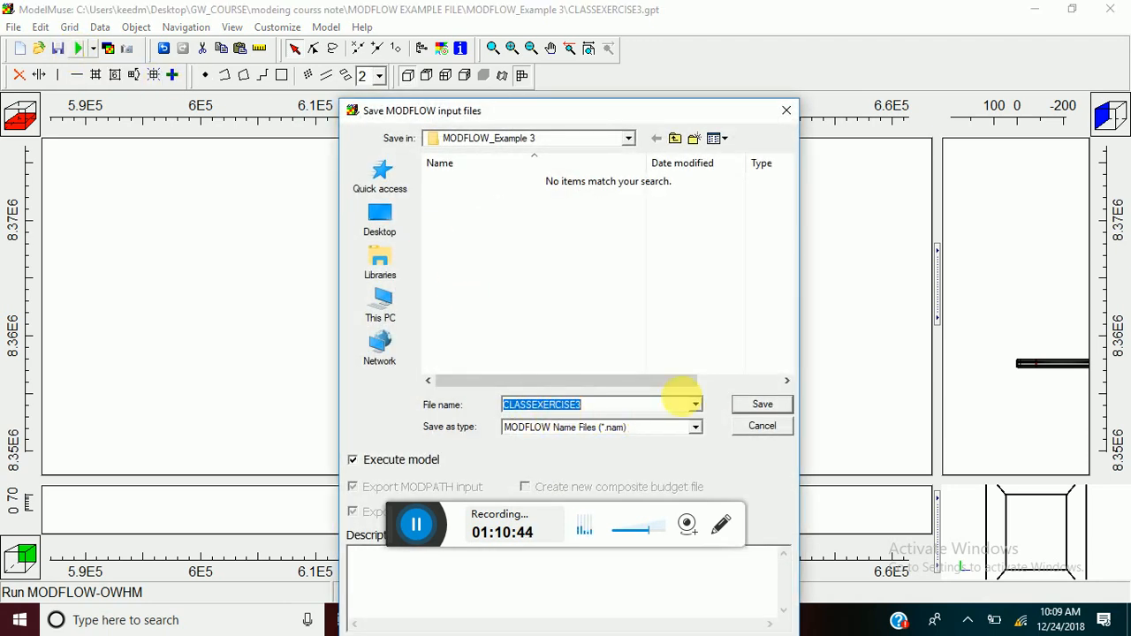
click(760, 407)
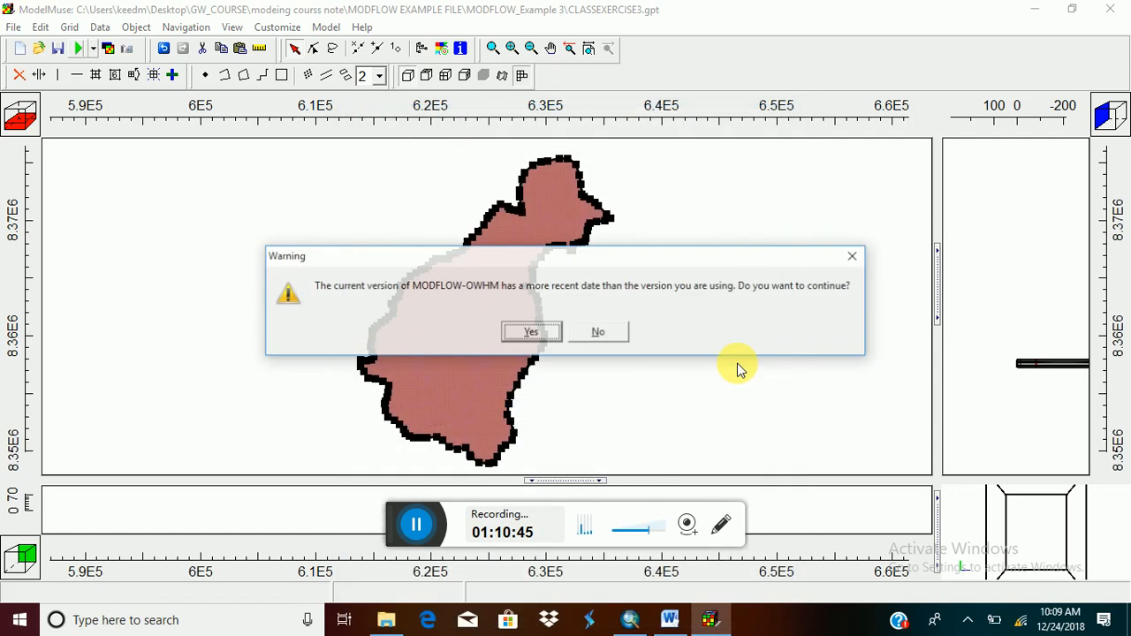
click(533, 335)
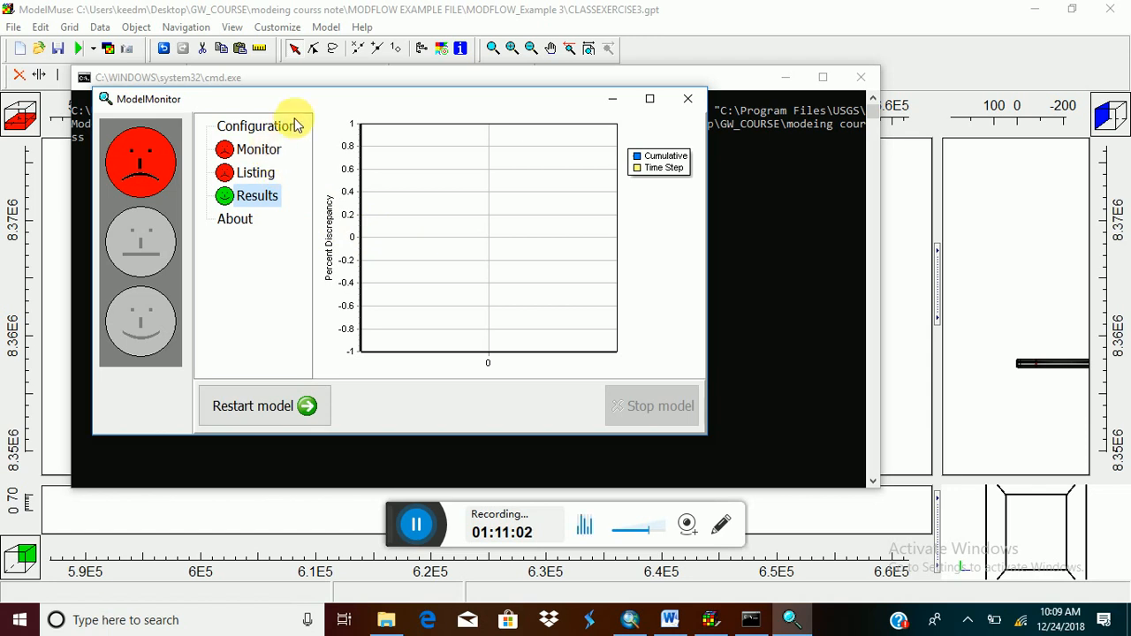
Examine the run's screen output and the errors and warnings from the listing file in ModelMonitor.
click(251, 154)
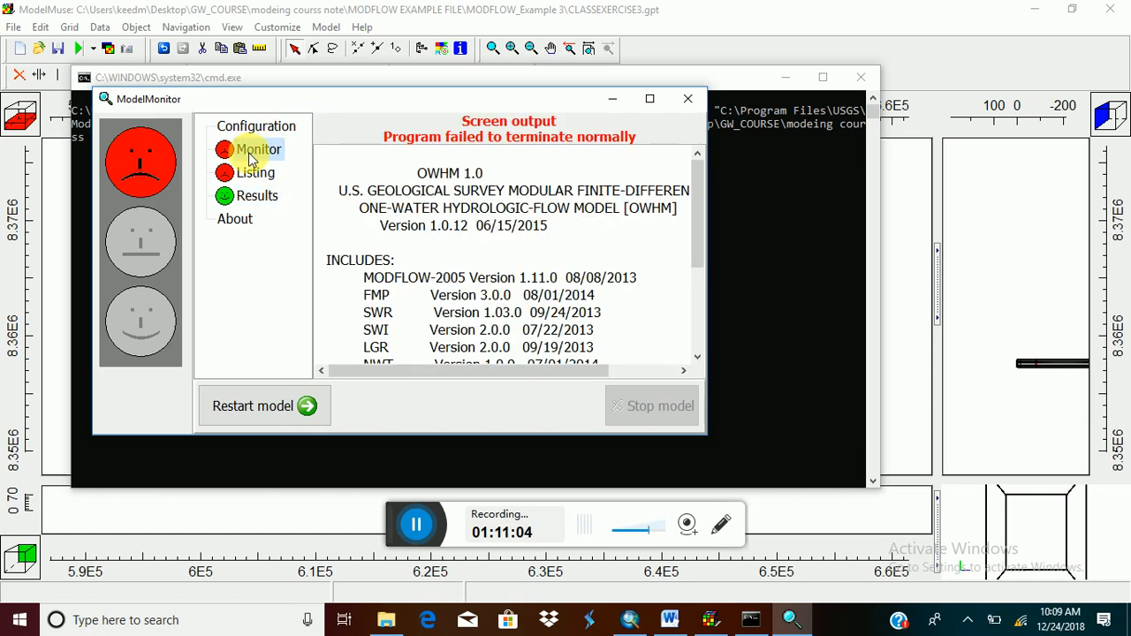
click(251, 174)
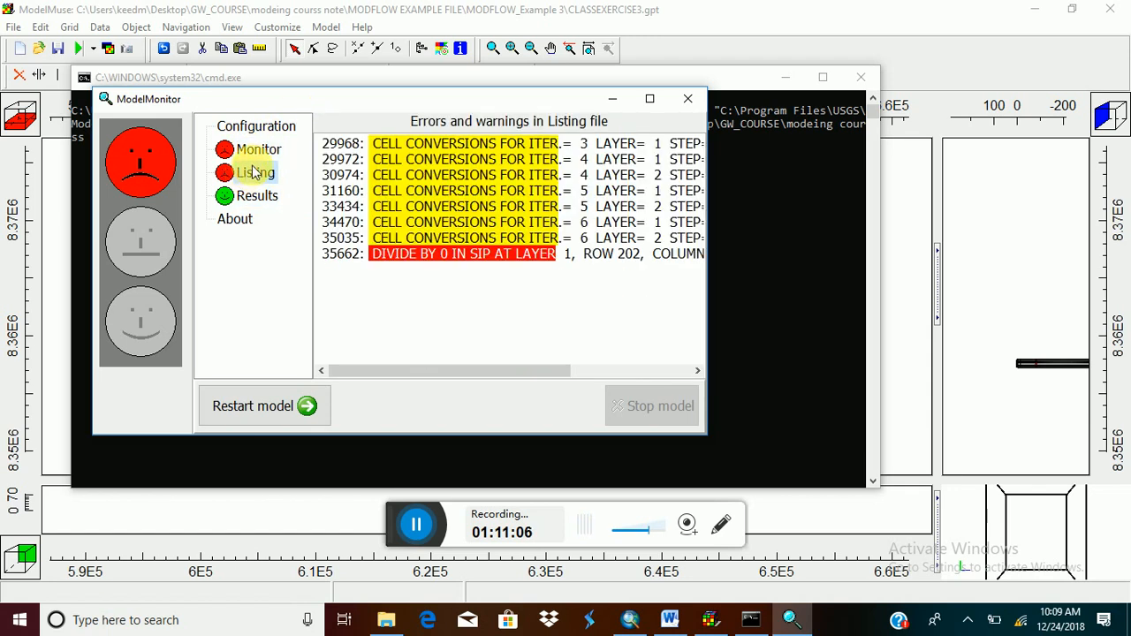
click(257, 155)
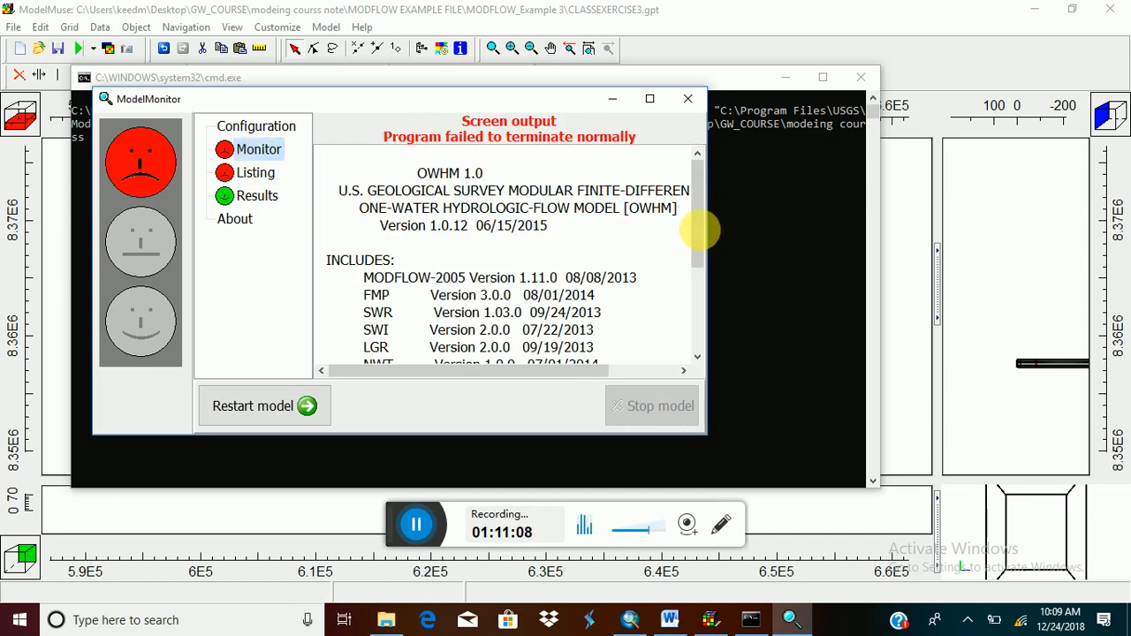
drag(700, 231, 698, 258)
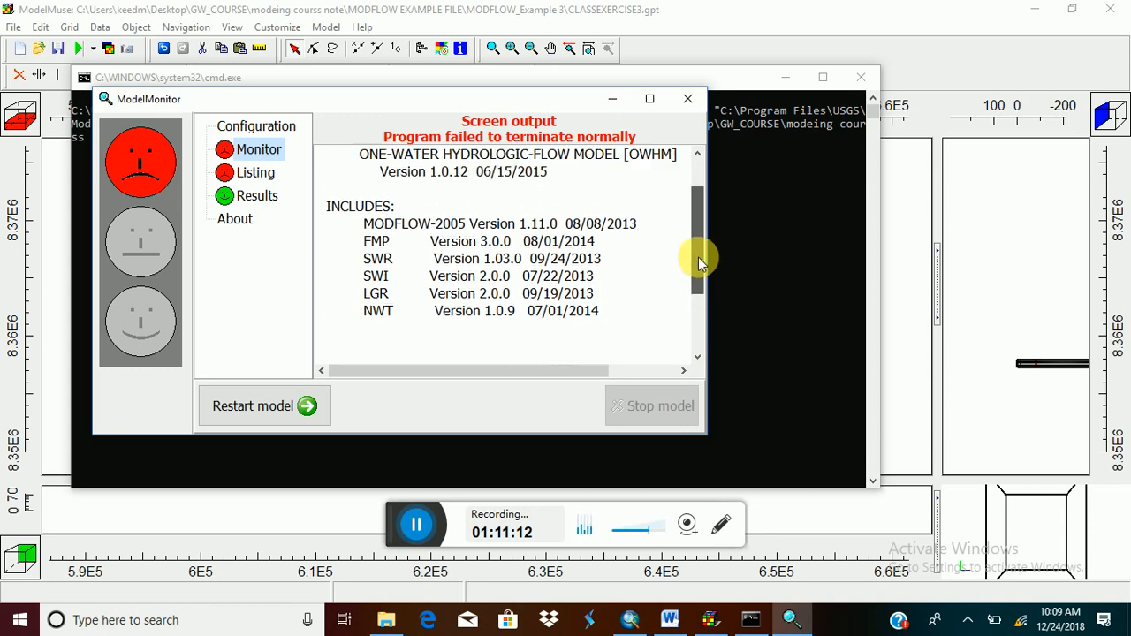
click(256, 174)
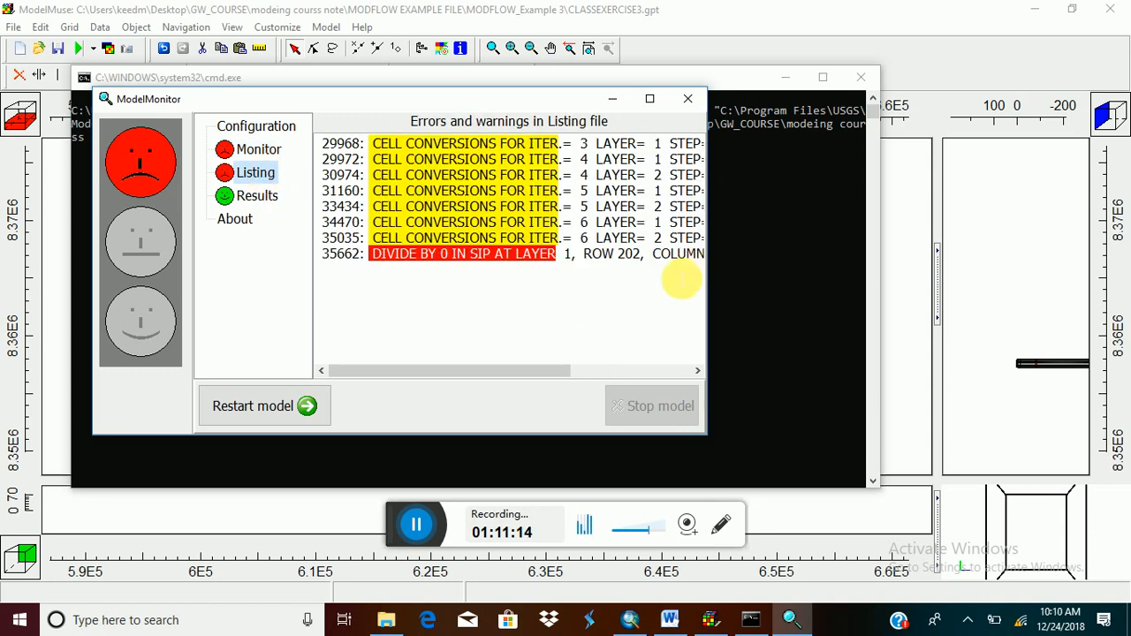
drag(555, 103, 554, 106)
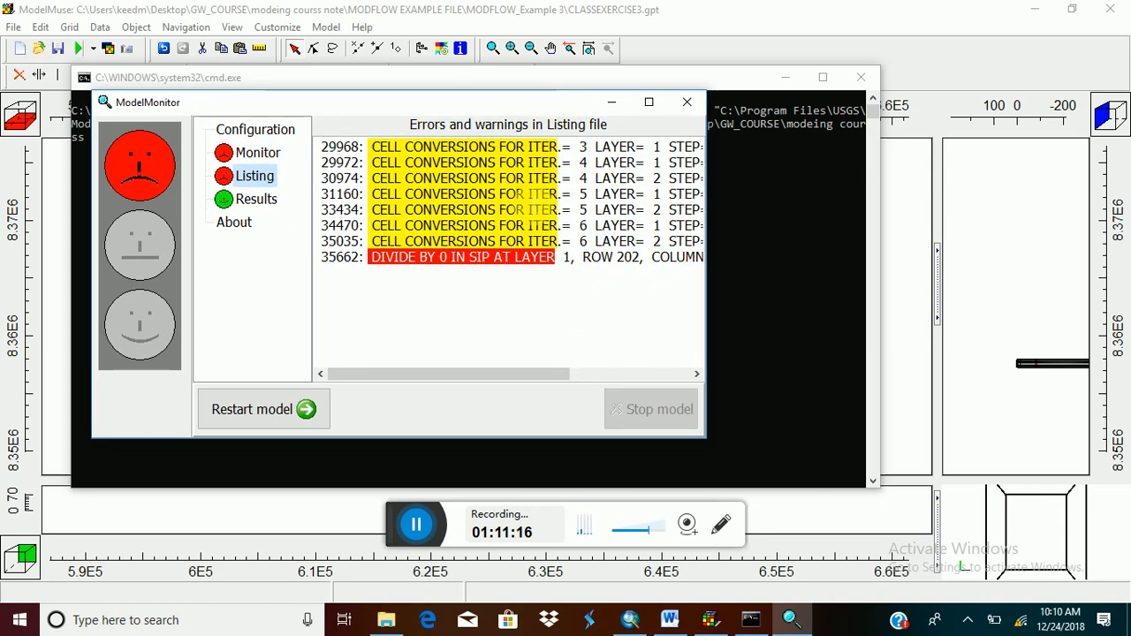
drag(532, 379, 508, 378)
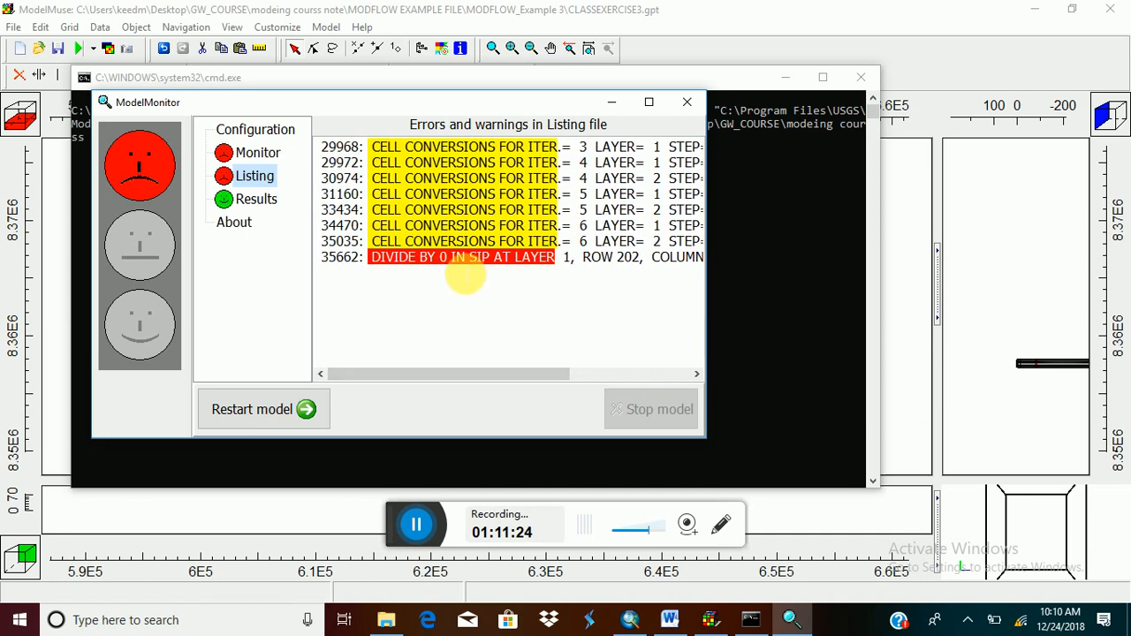
Review the percent discrepancy chart, recheck the listing errors and screen output, and close ModelMonitor.
click(264, 199)
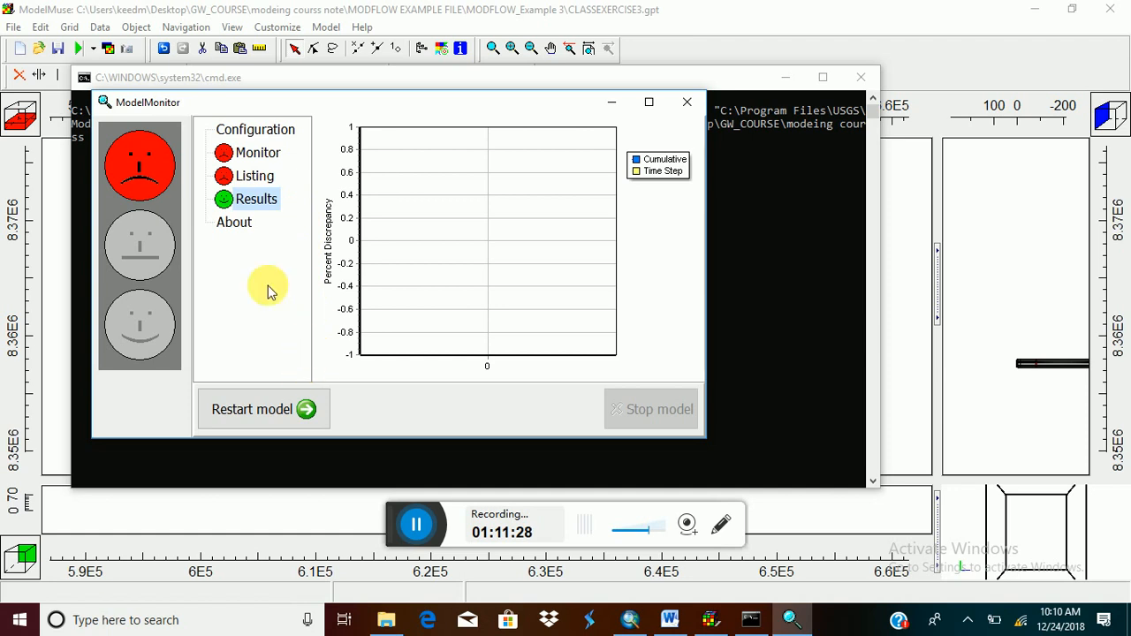
click(255, 176)
click(257, 155)
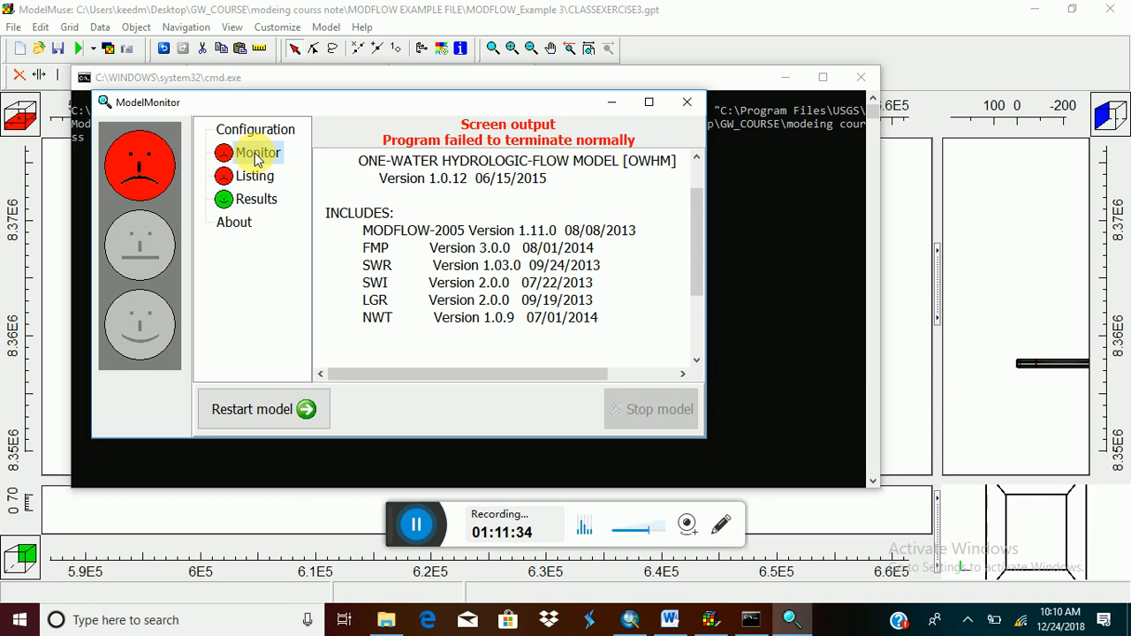
click(255, 176)
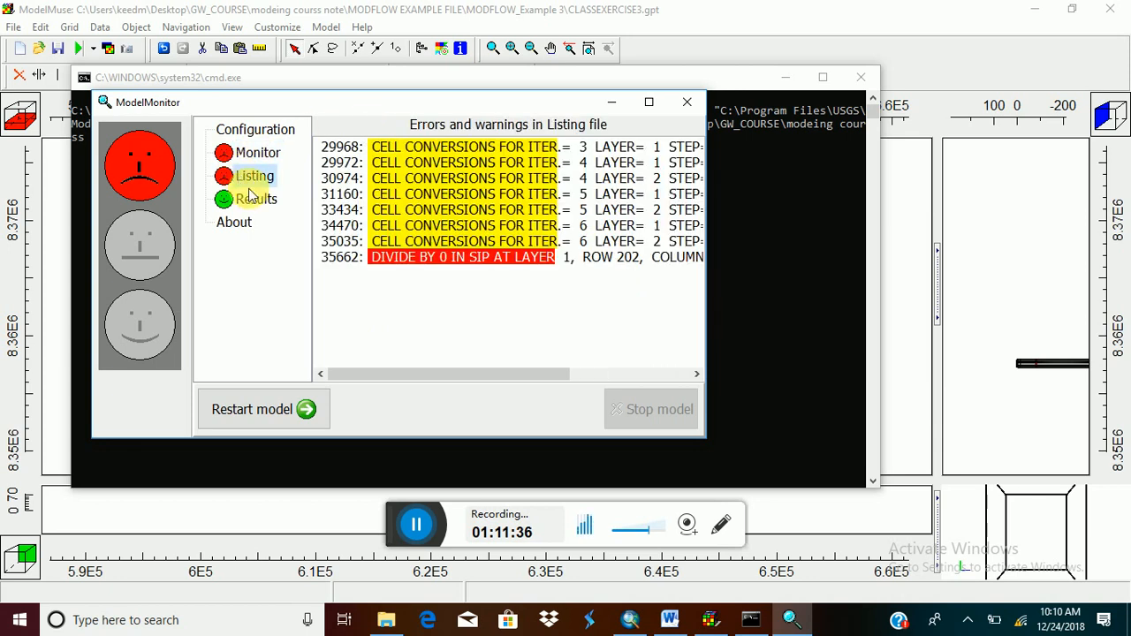
click(258, 200)
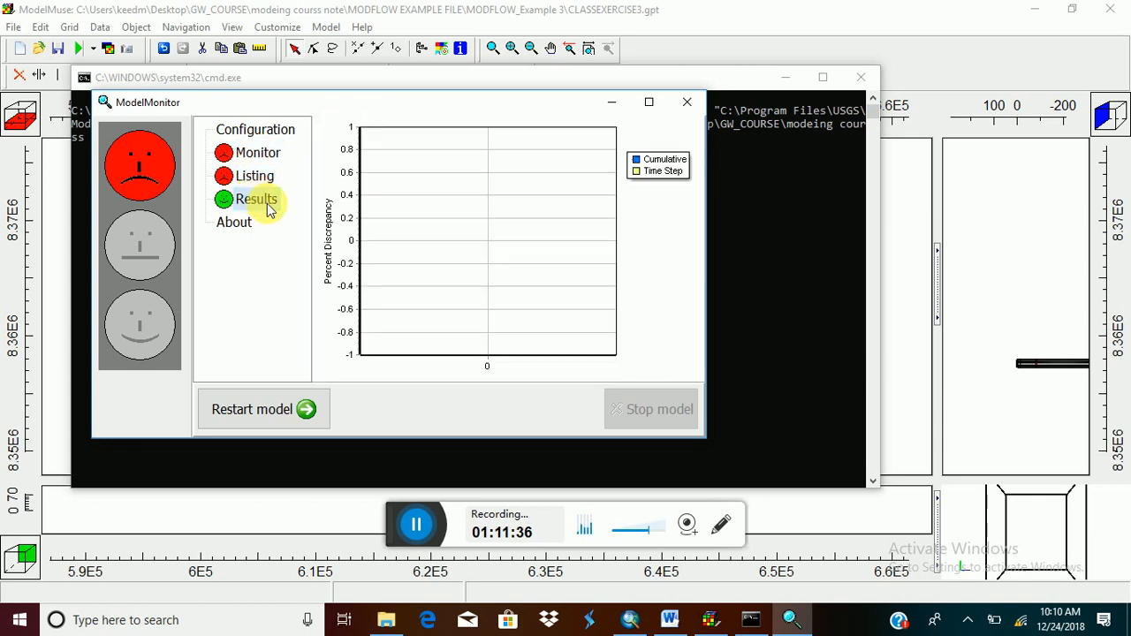
click(690, 105)
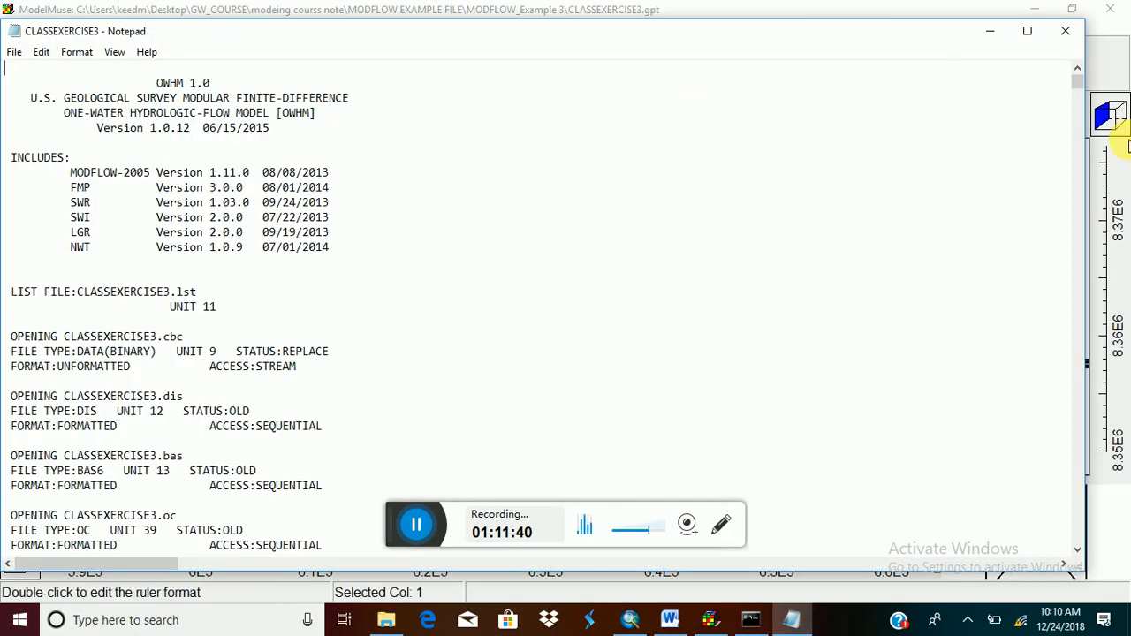
Read the dry-cell entries and closing message at the end of the CLASSEXERCISE3 listing file, then close the file and the command window.
drag(1078, 88, 1055, 548)
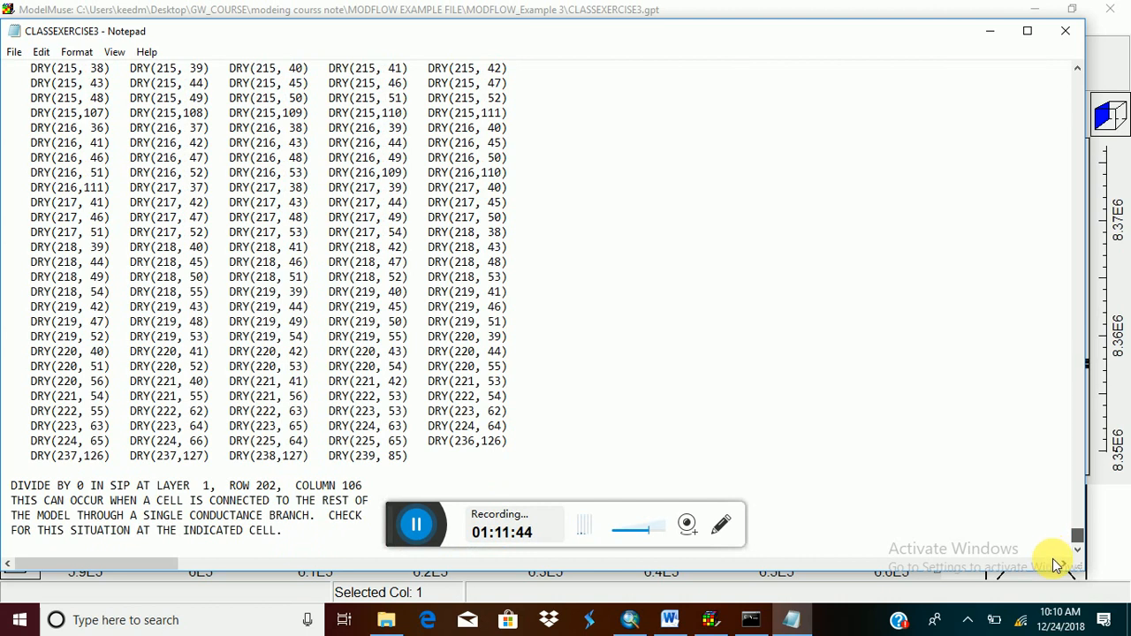
scroll(203, 389, up, 14)
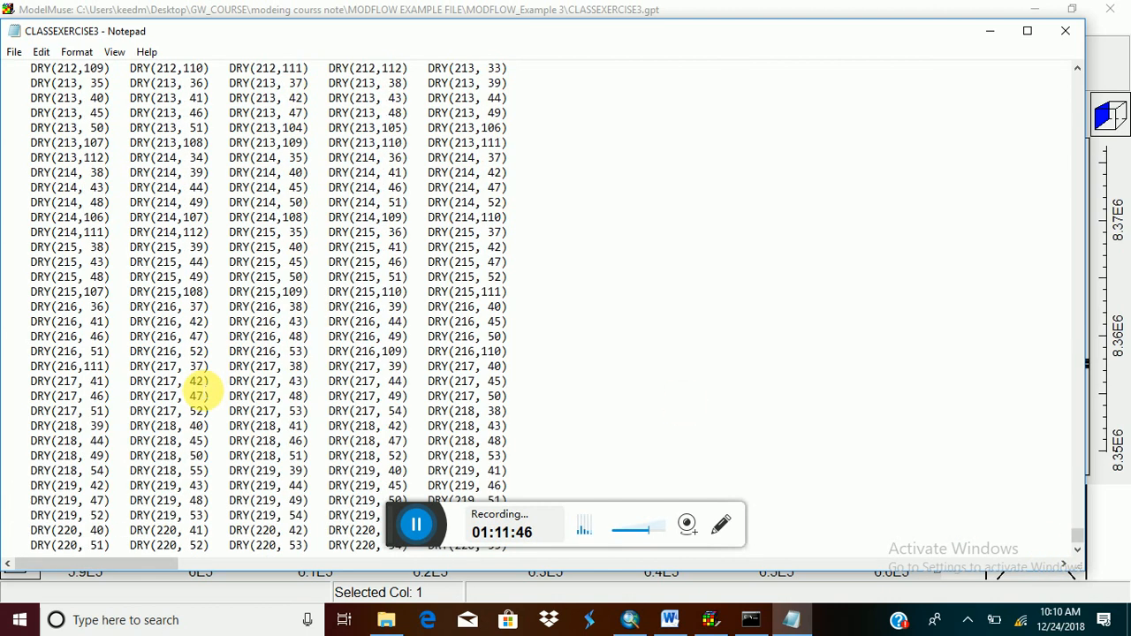
scroll(191, 391, up, 6)
scroll(202, 387, down, 20)
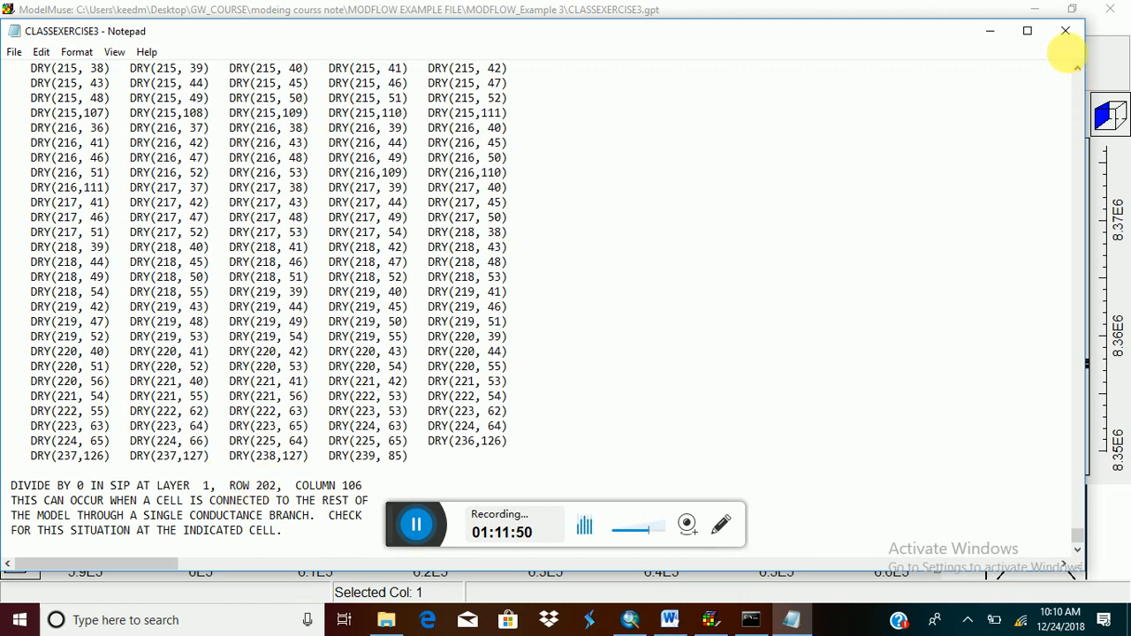
click(1066, 31)
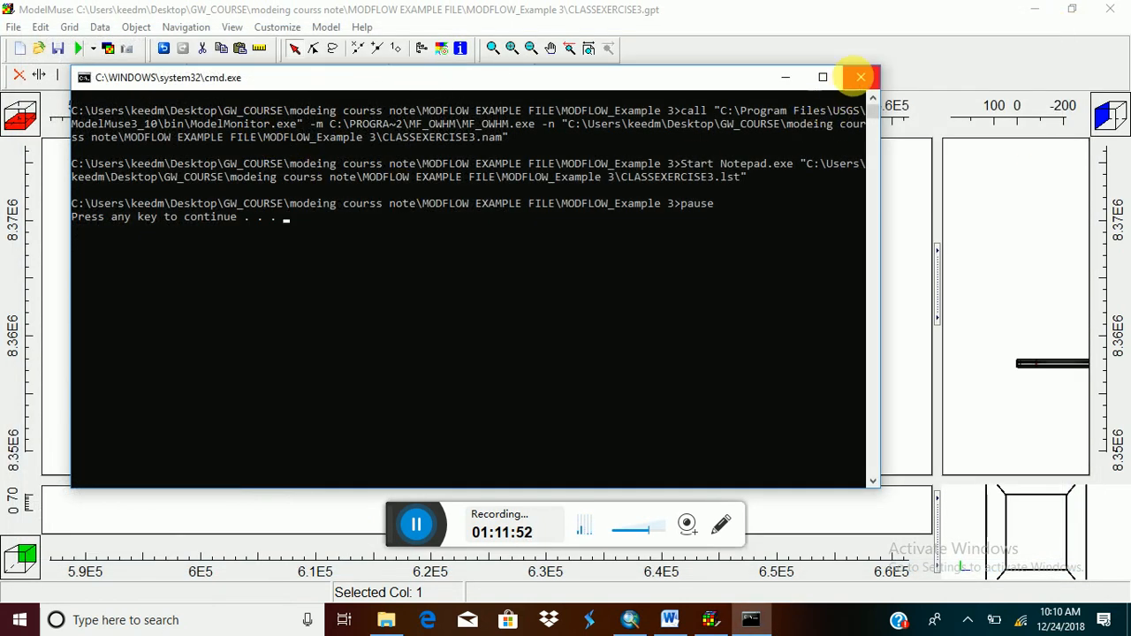
click(861, 77)
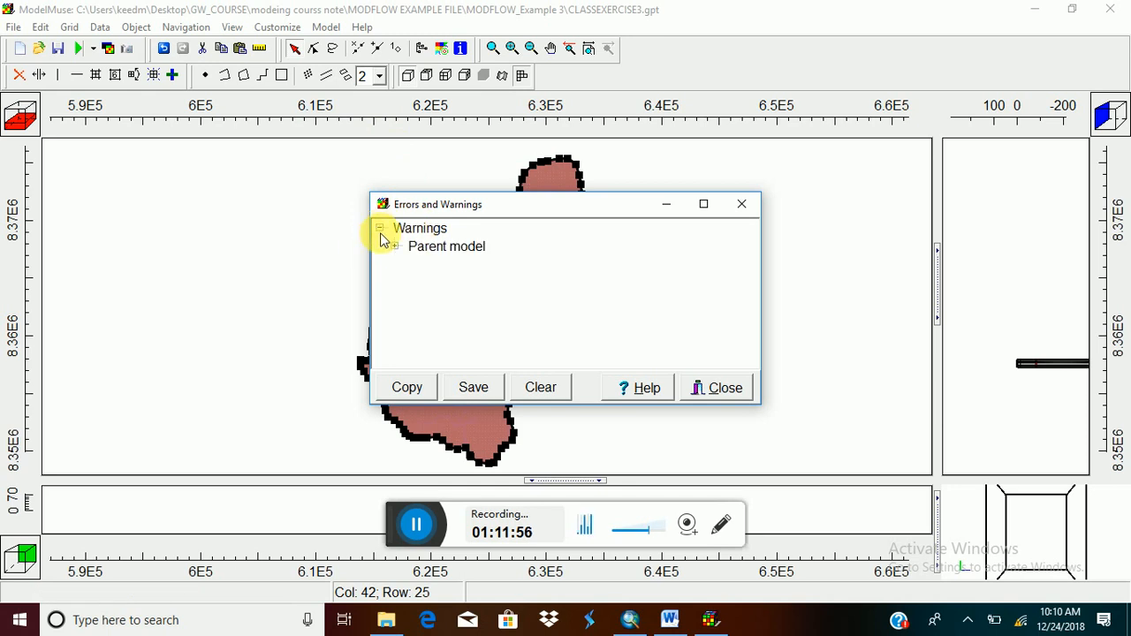
Expand the parent model warnings to read the missing geo reference details, recheck them once, and close the warnings list.
click(395, 246)
click(409, 264)
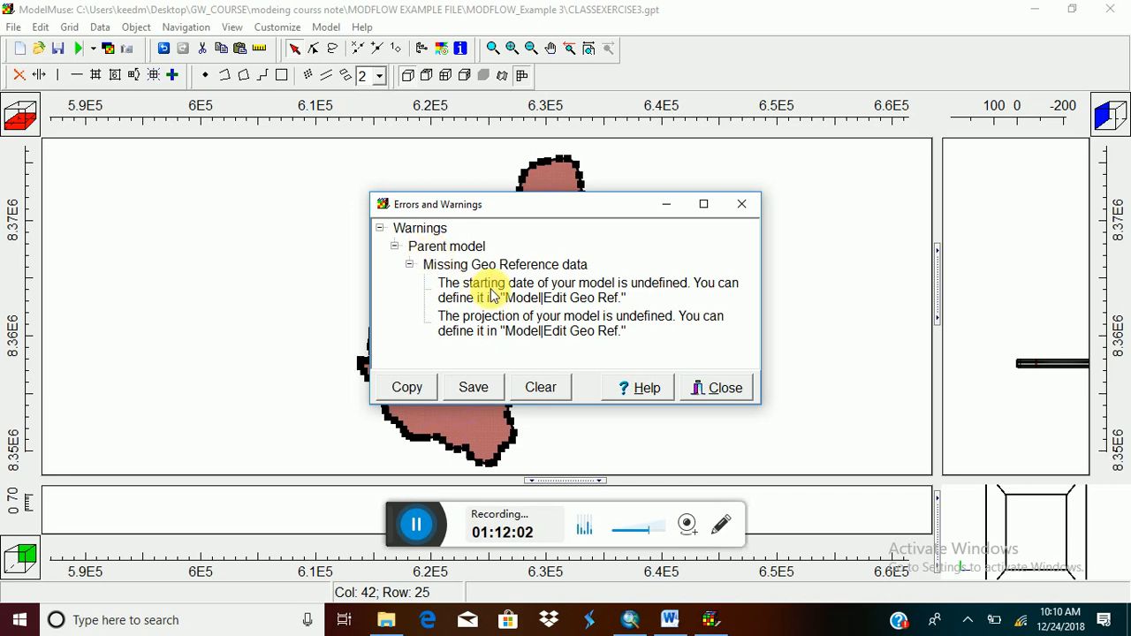
click(753, 205)
click(233, 27)
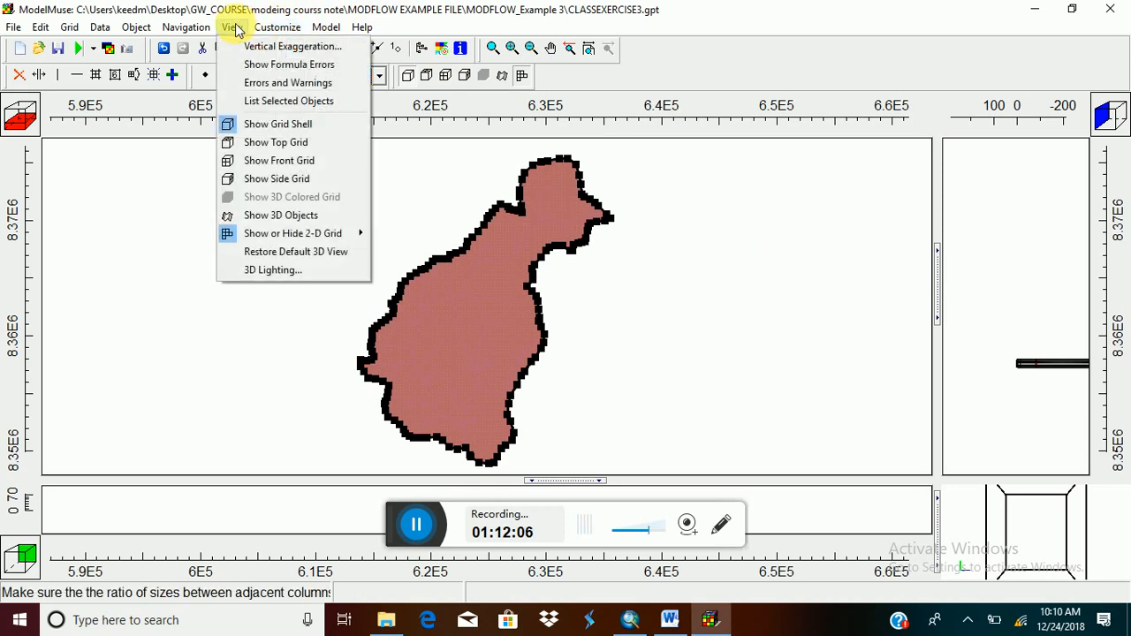
click(256, 83)
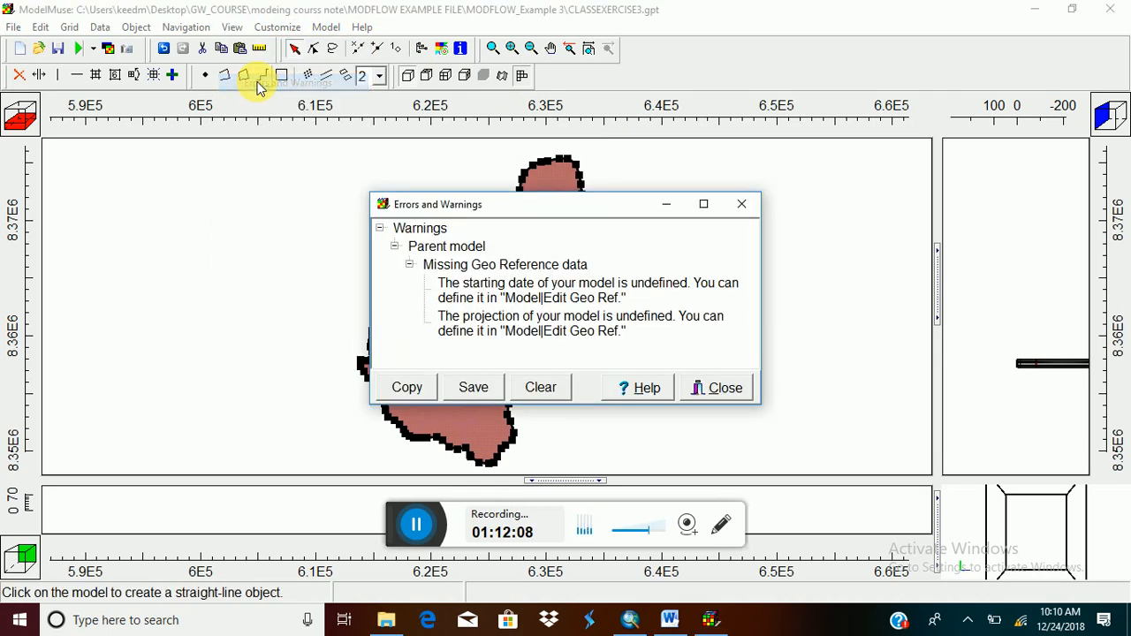
click(743, 204)
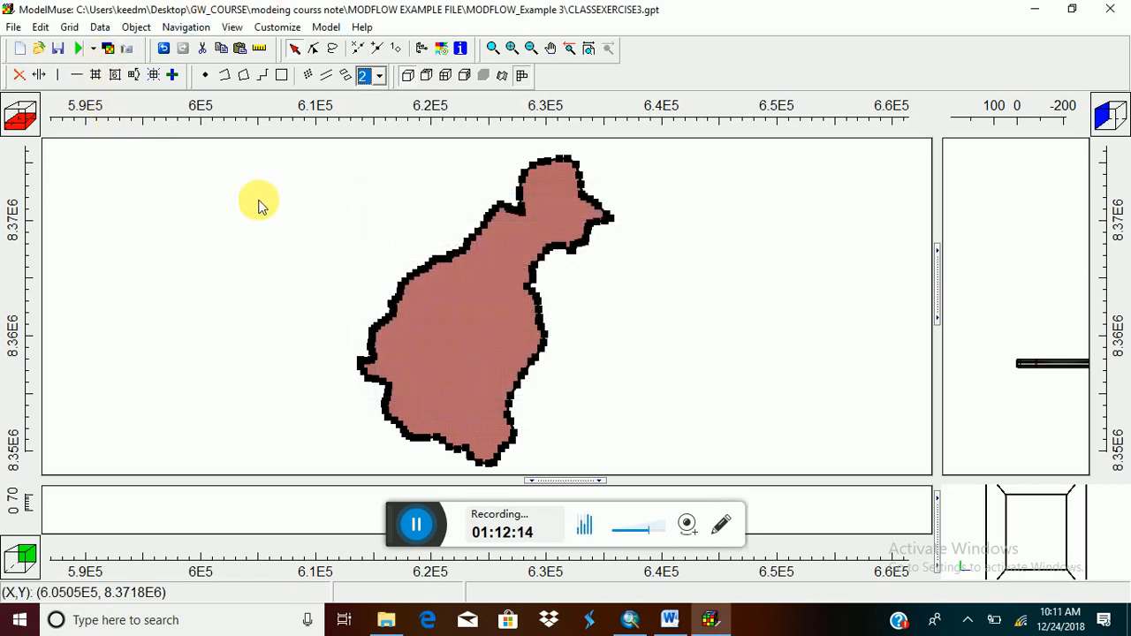
Set the default formula of the Model_Top layer definition data set to 100, apply it, and close the data sets.
click(100, 27)
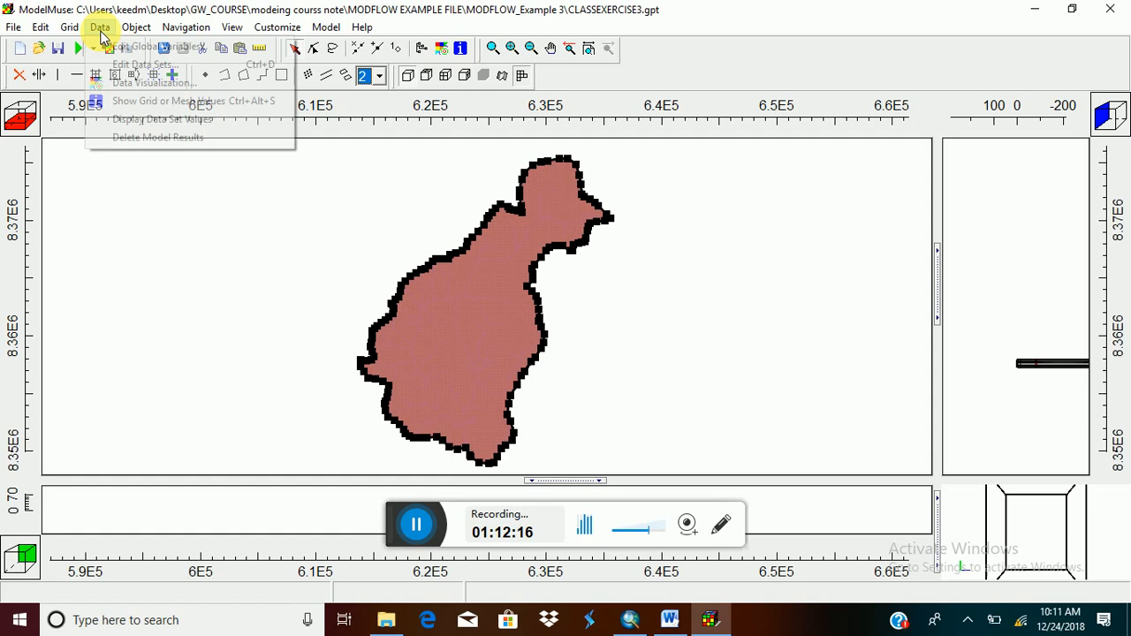
click(115, 65)
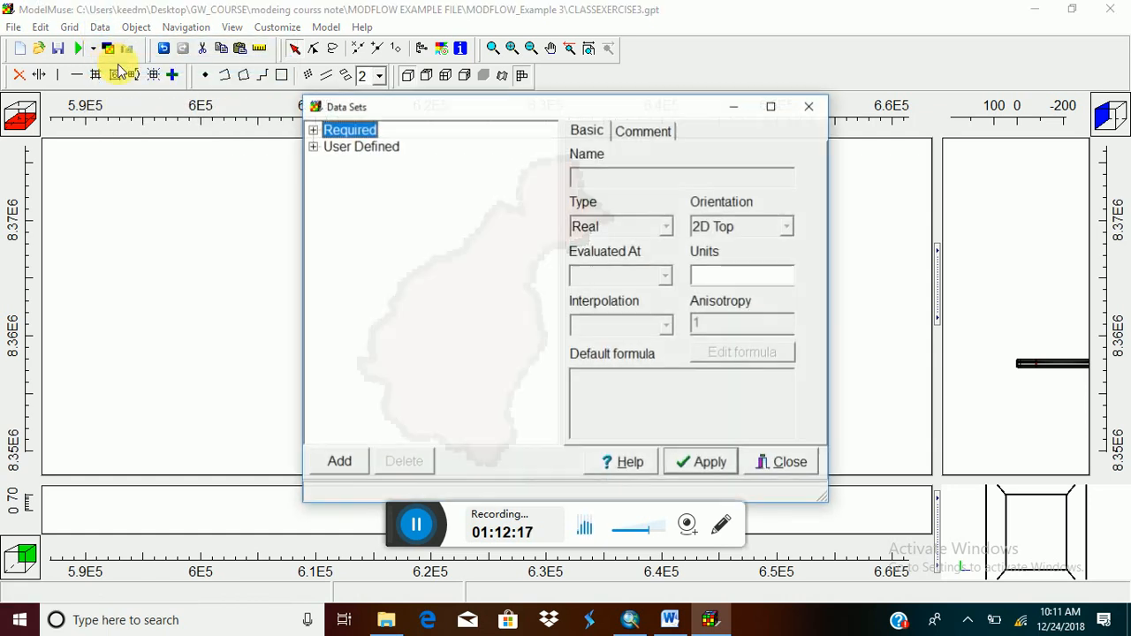
click(313, 131)
click(329, 146)
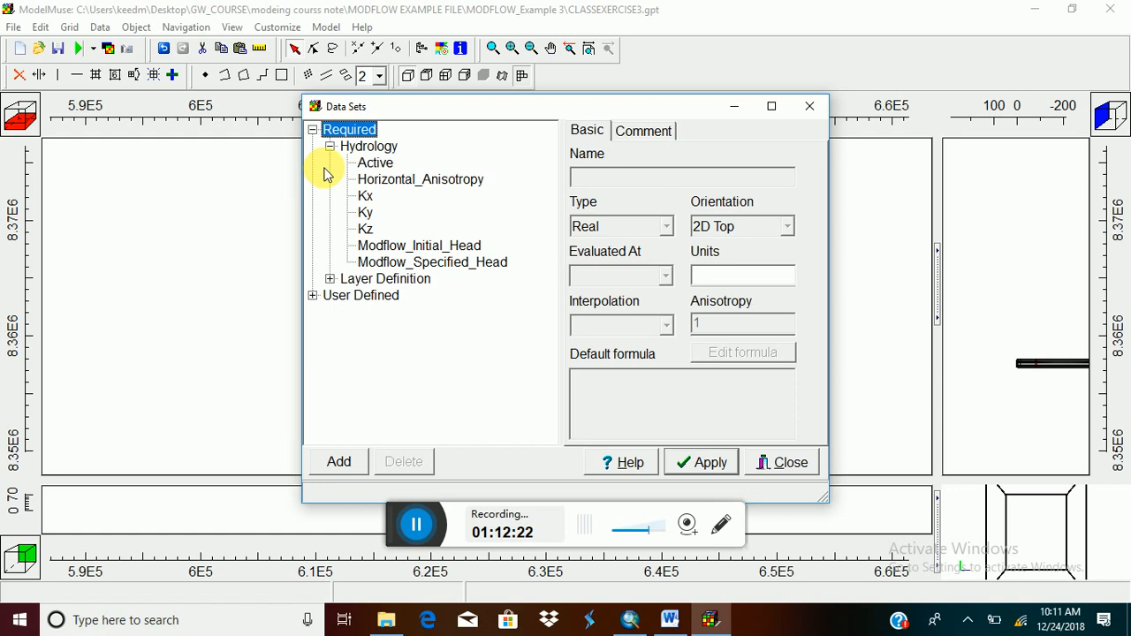
click(330, 279)
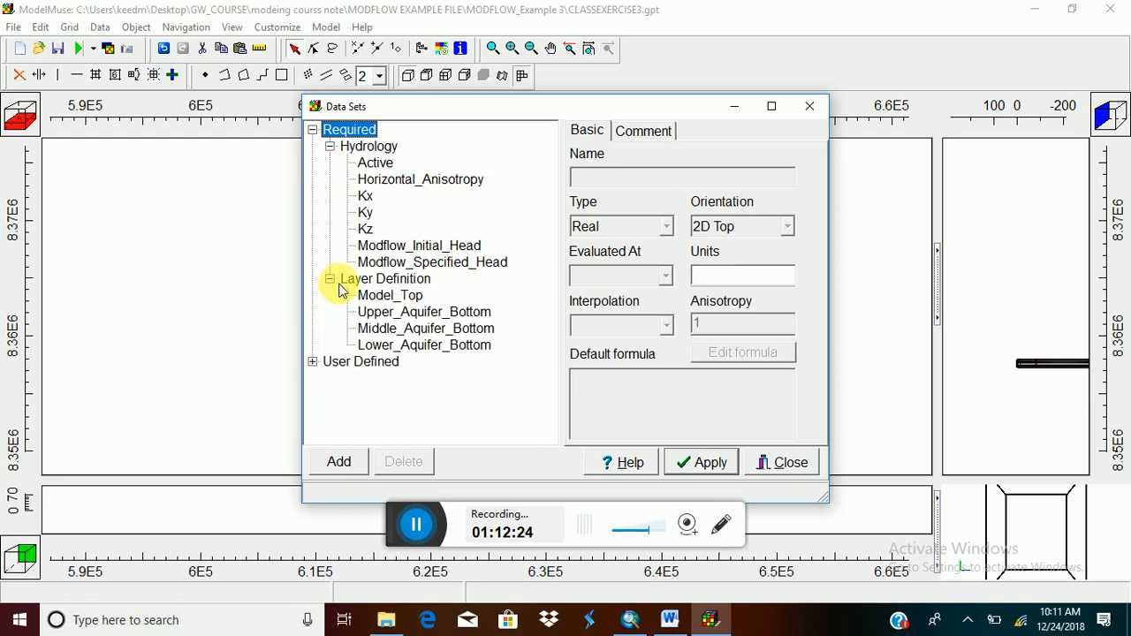
click(363, 297)
double_click(572, 378)
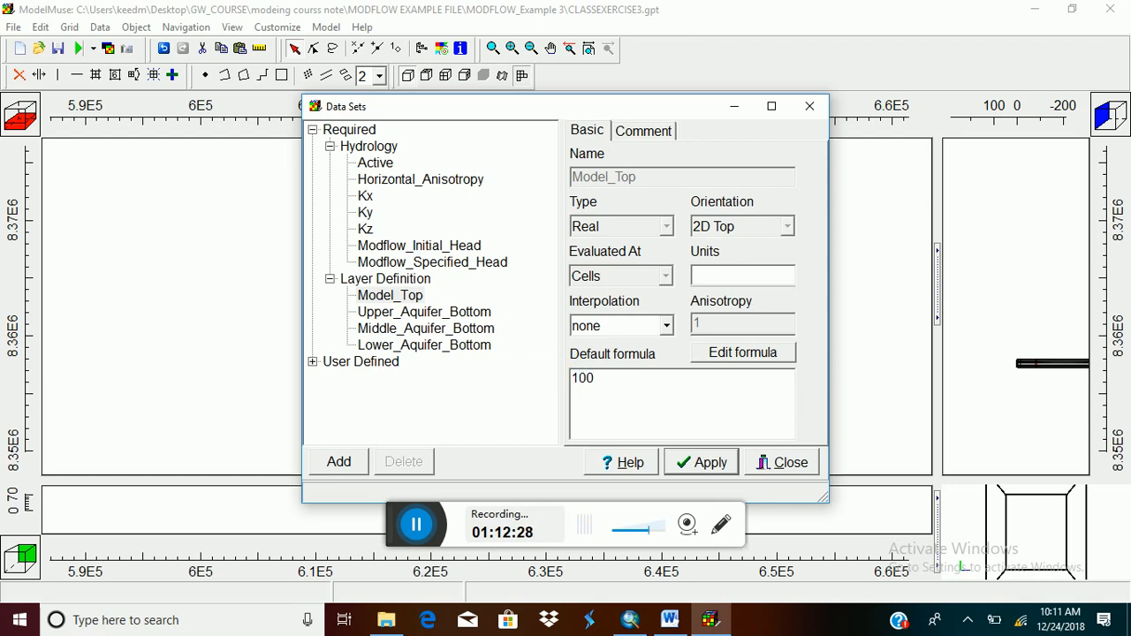
click(713, 463)
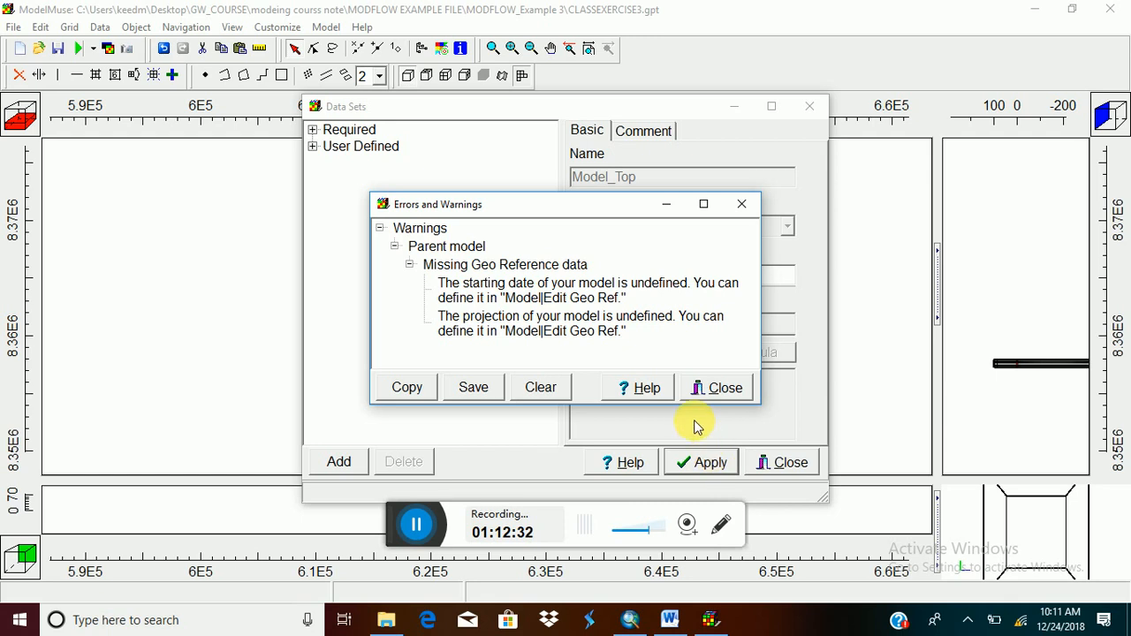
click(727, 390)
click(815, 111)
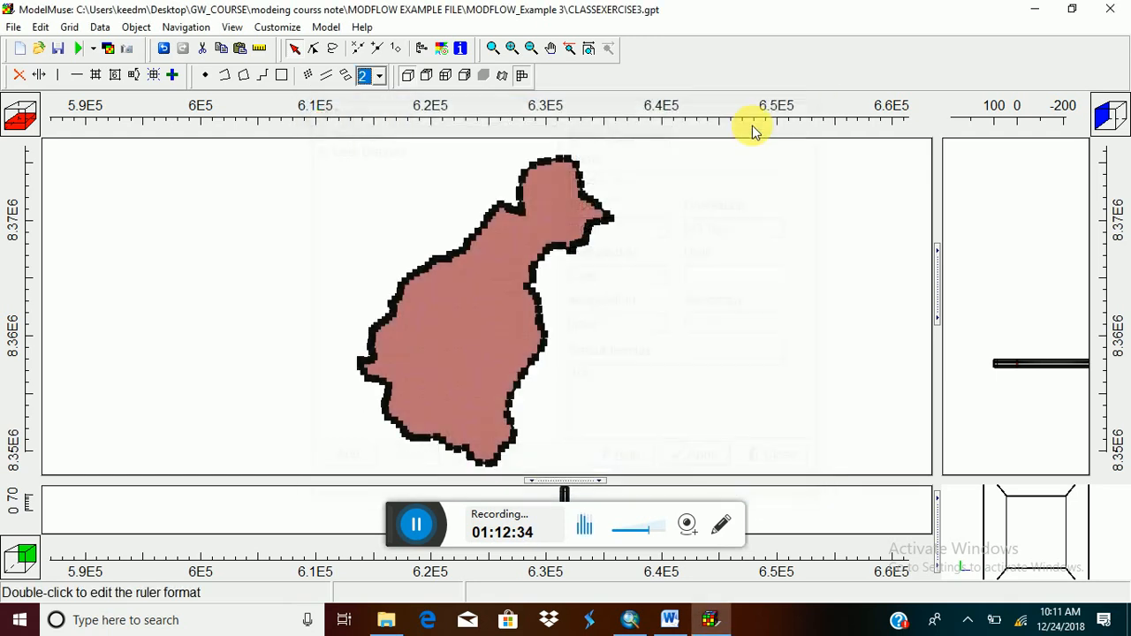
Run MODFLOW-OWHM again, replacing the existing CLASSEXERCISE3 name file and continuing past the program version warning.
click(79, 49)
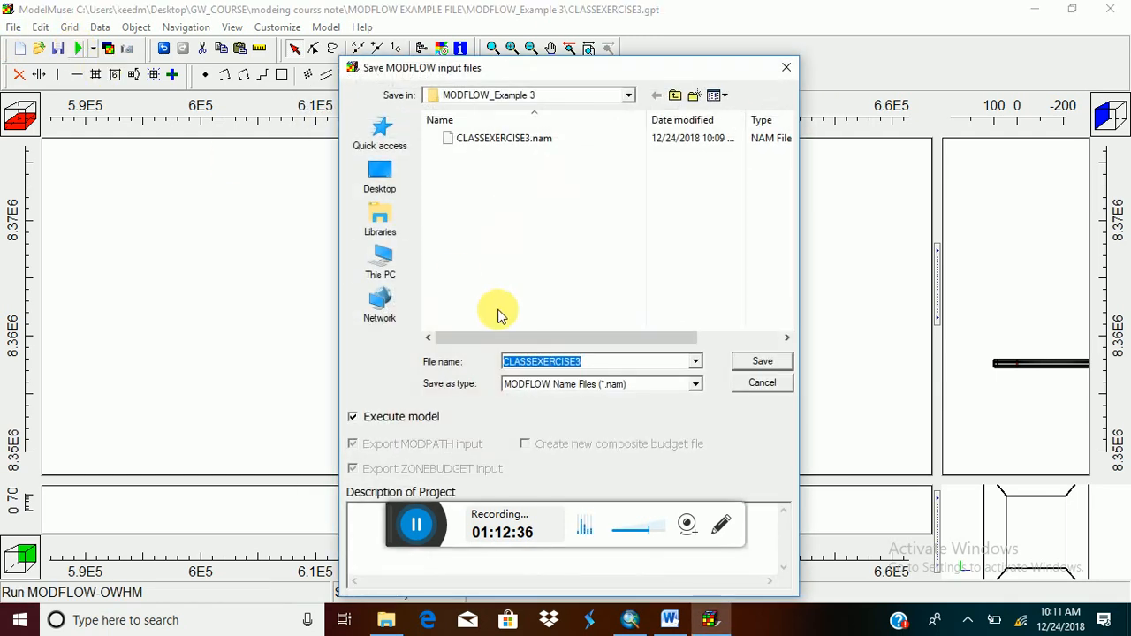
click(750, 362)
click(613, 315)
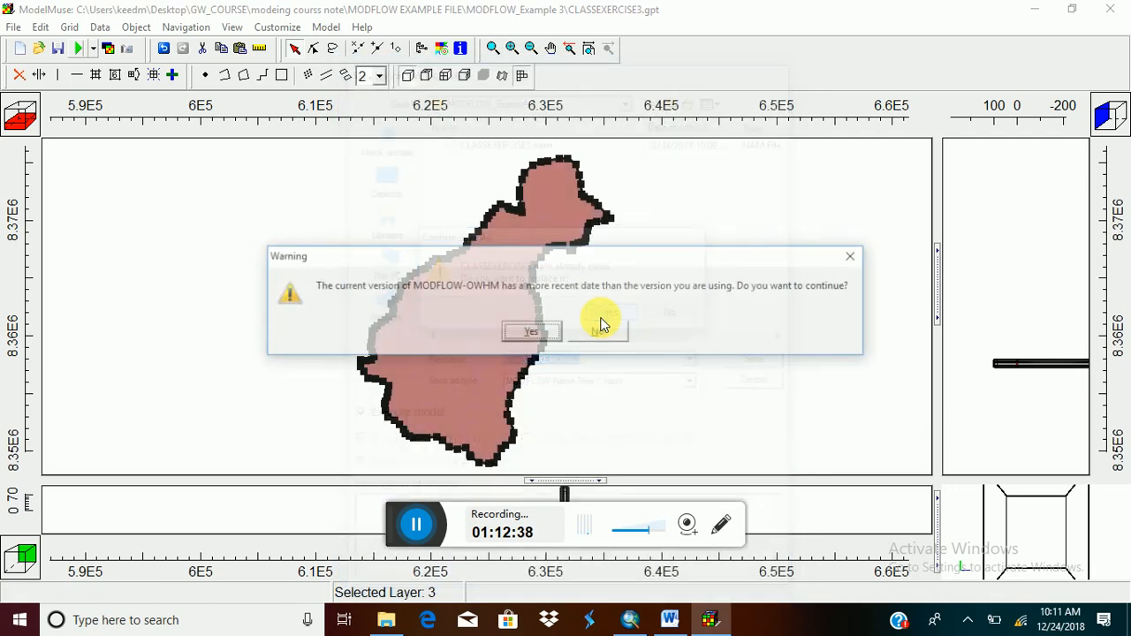
click(531, 333)
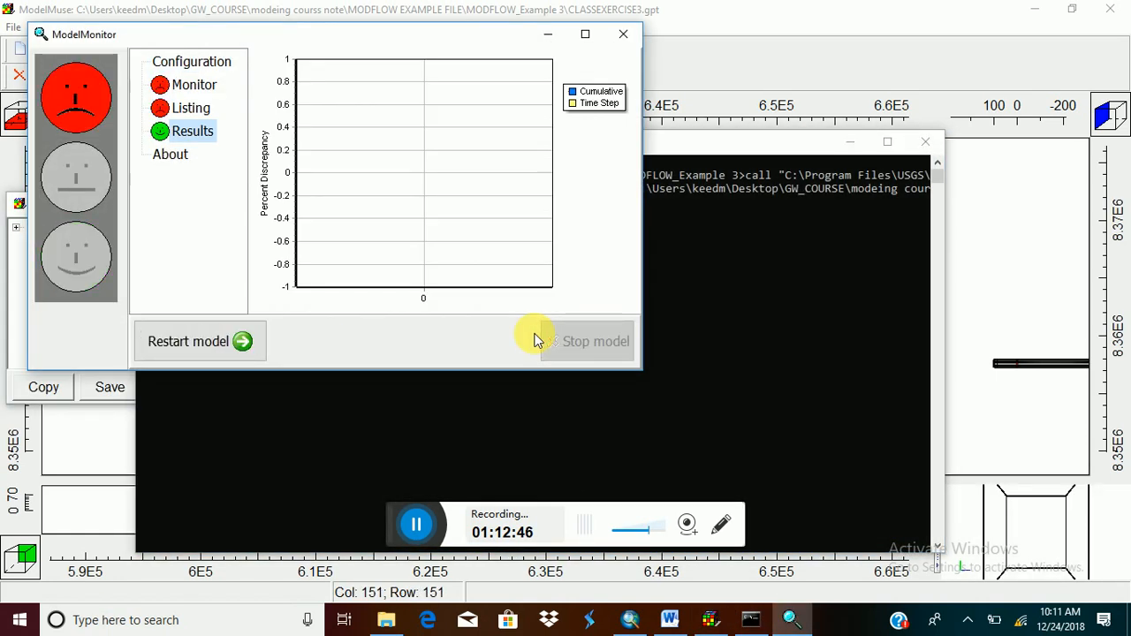
Check the listing errors in ModelMonitor and the end of the listing file, then close the run's output windows.
click(210, 109)
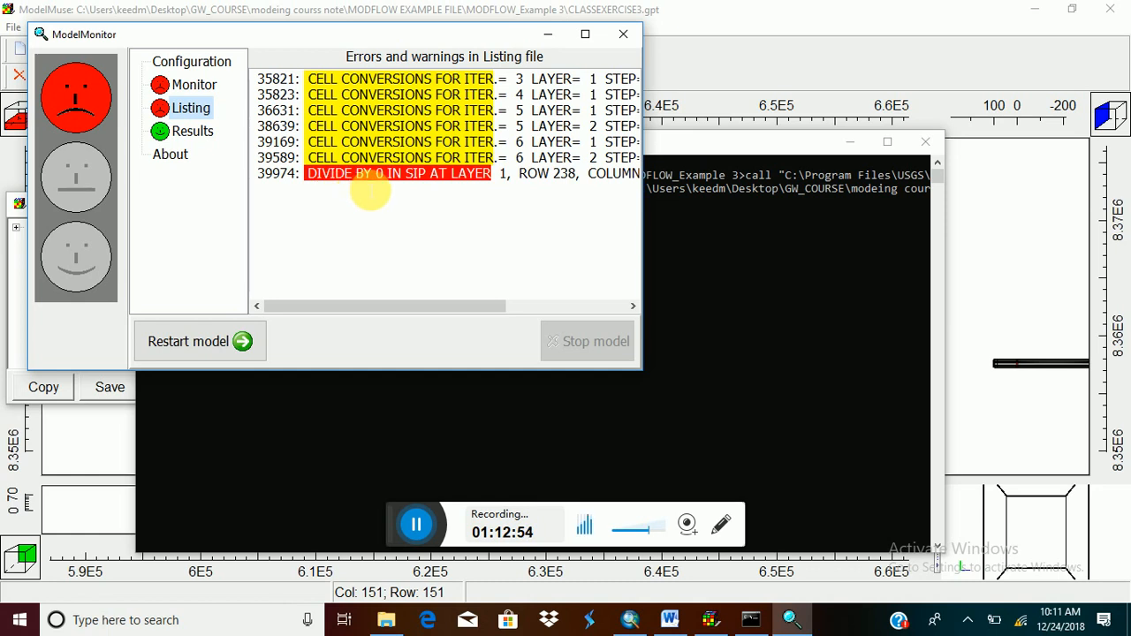
drag(435, 306, 522, 307)
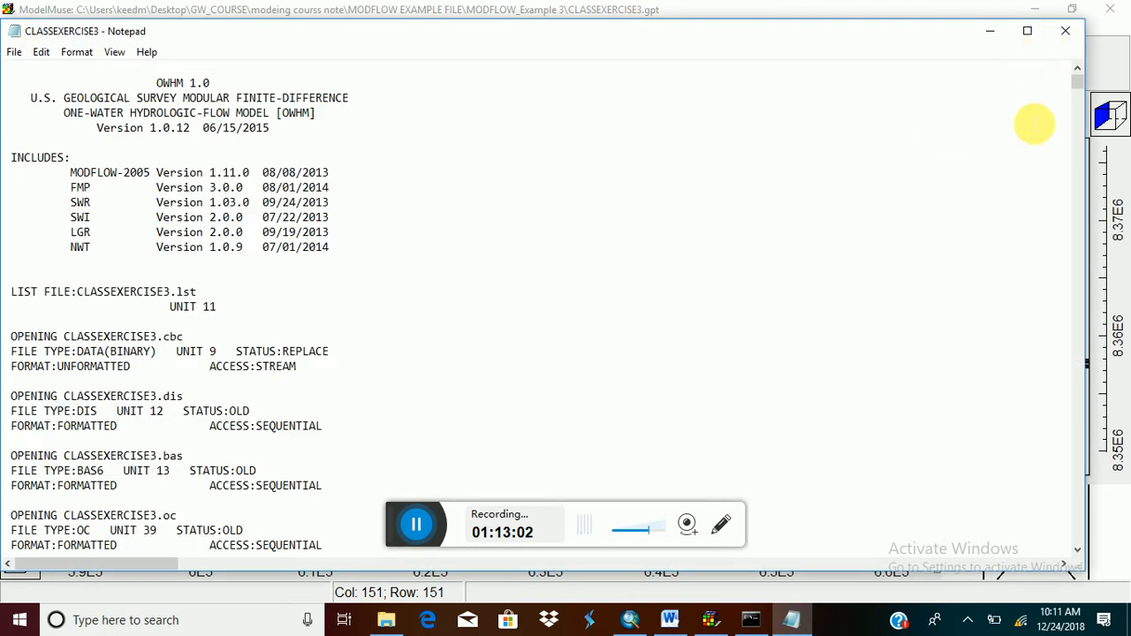
drag(1086, 89, 1100, 550)
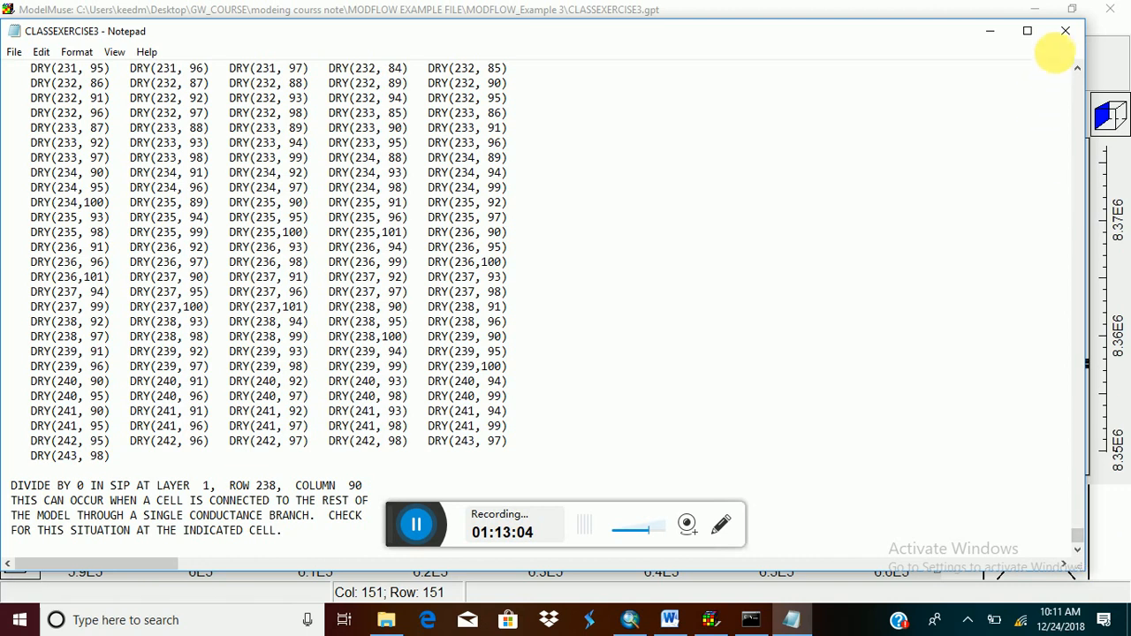
click(1065, 31)
click(919, 144)
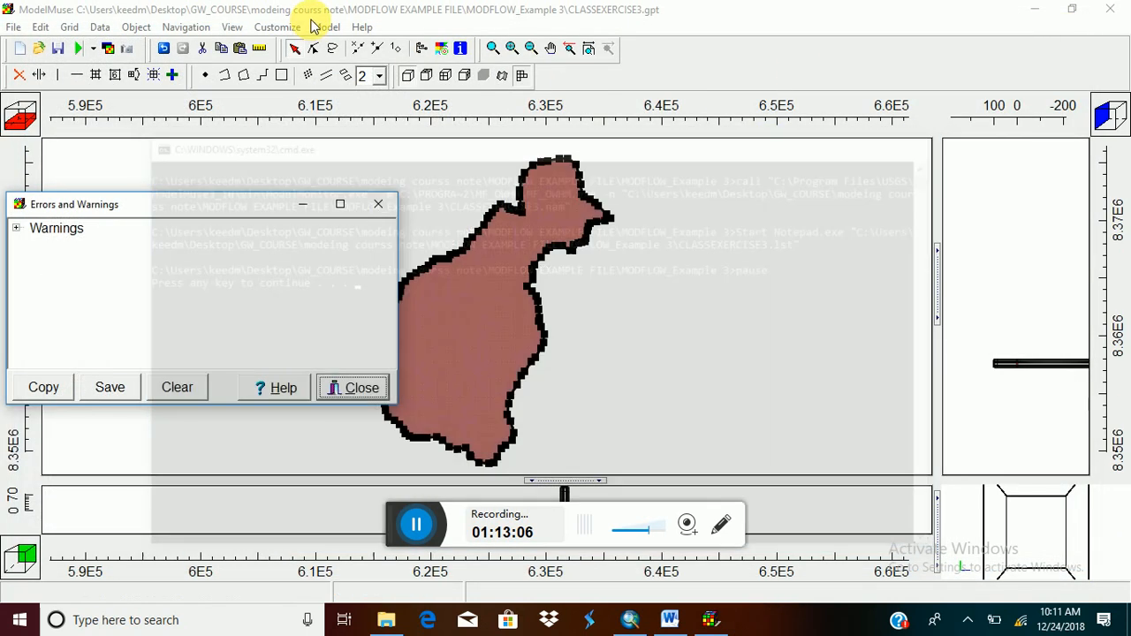
Set the SIP solver's maximum number of iterations (MXITER) to 500 in the MODFLOW packages and close the warnings list.
click(326, 27)
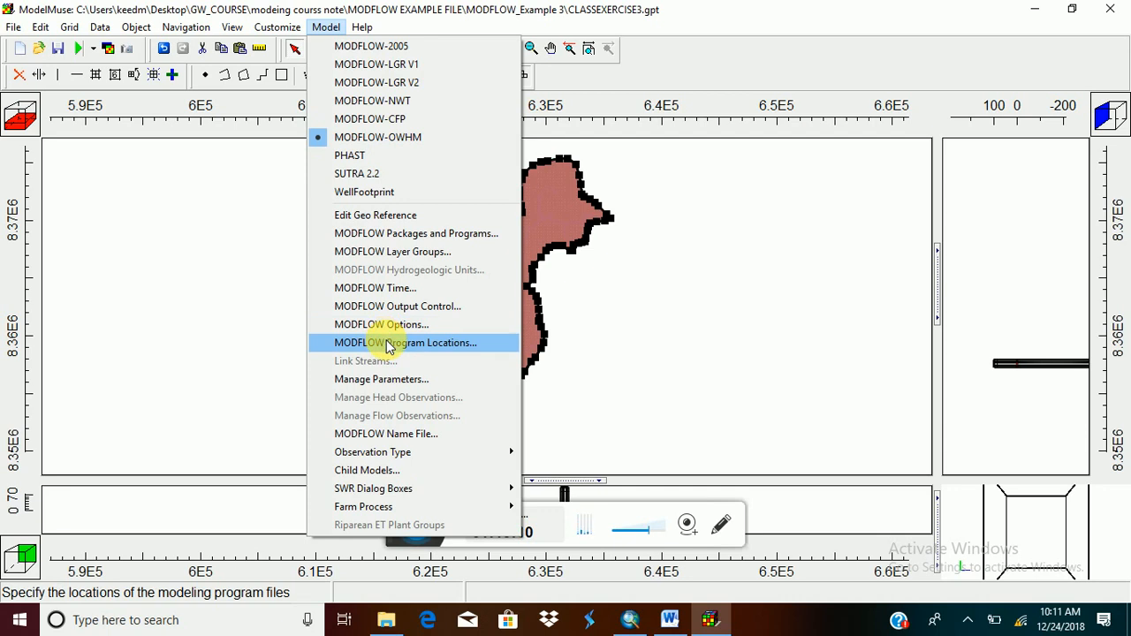
click(416, 233)
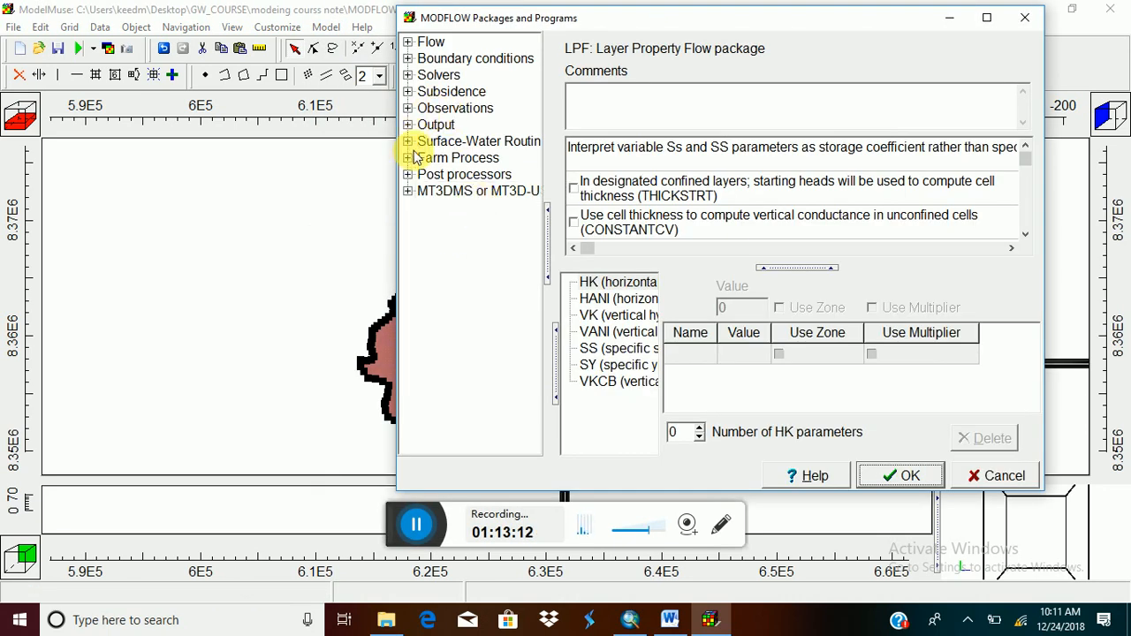
click(408, 75)
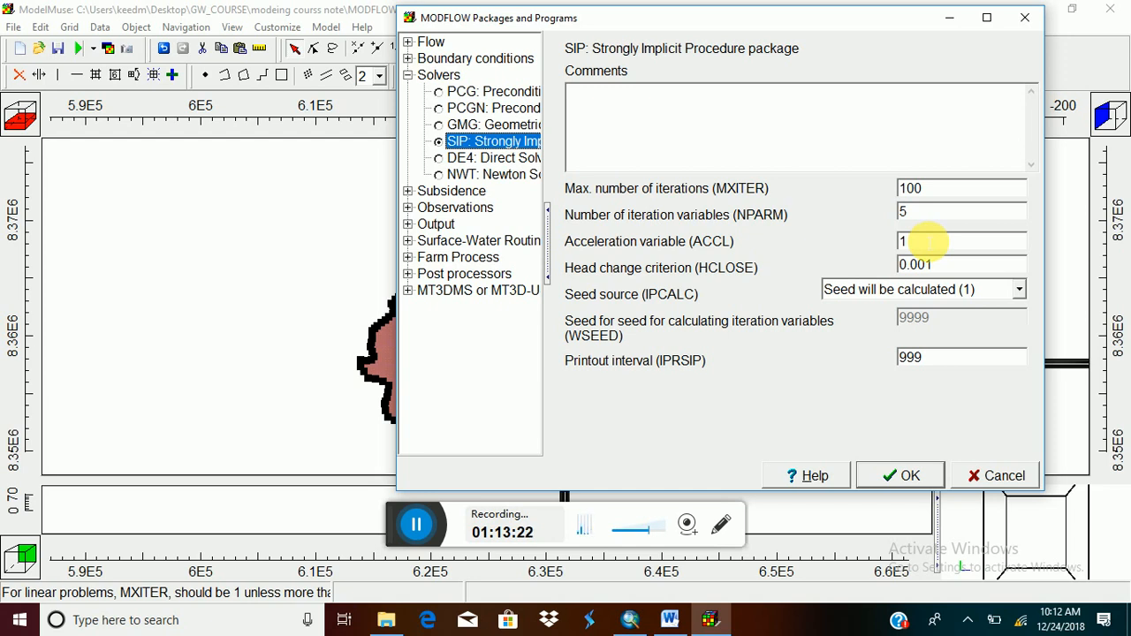
double_click(925, 189)
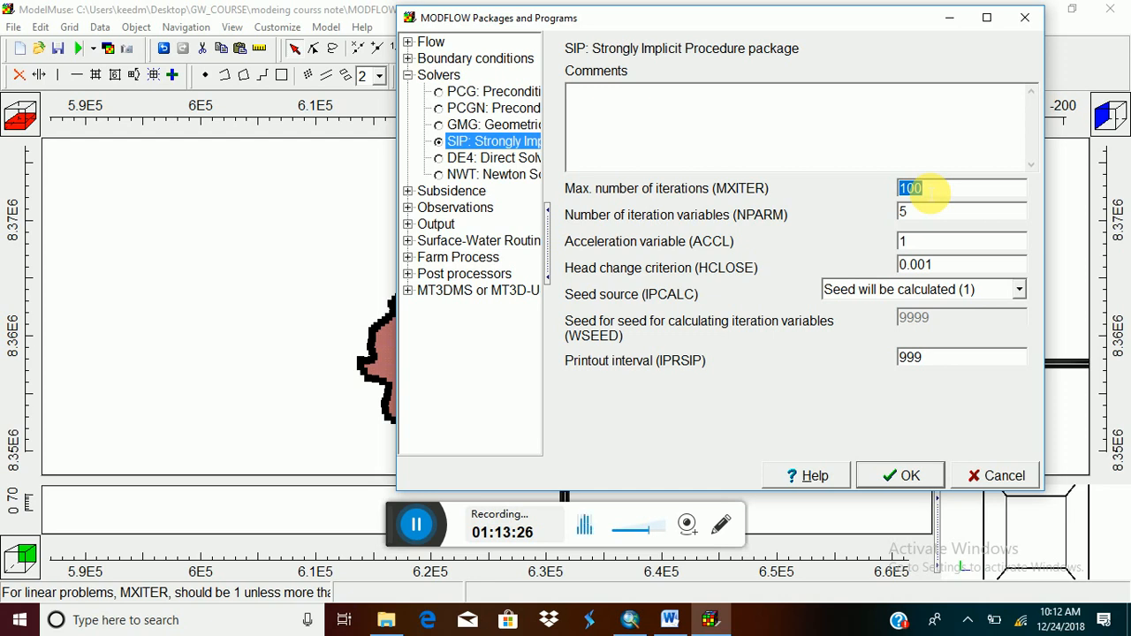
text(5)
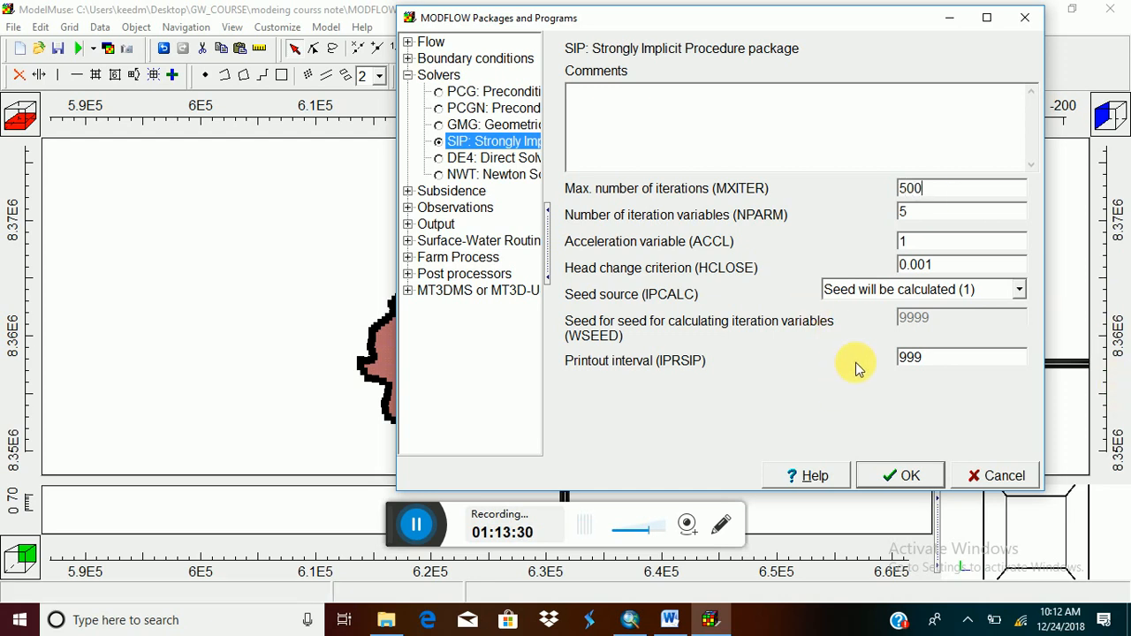
double_click(919, 210)
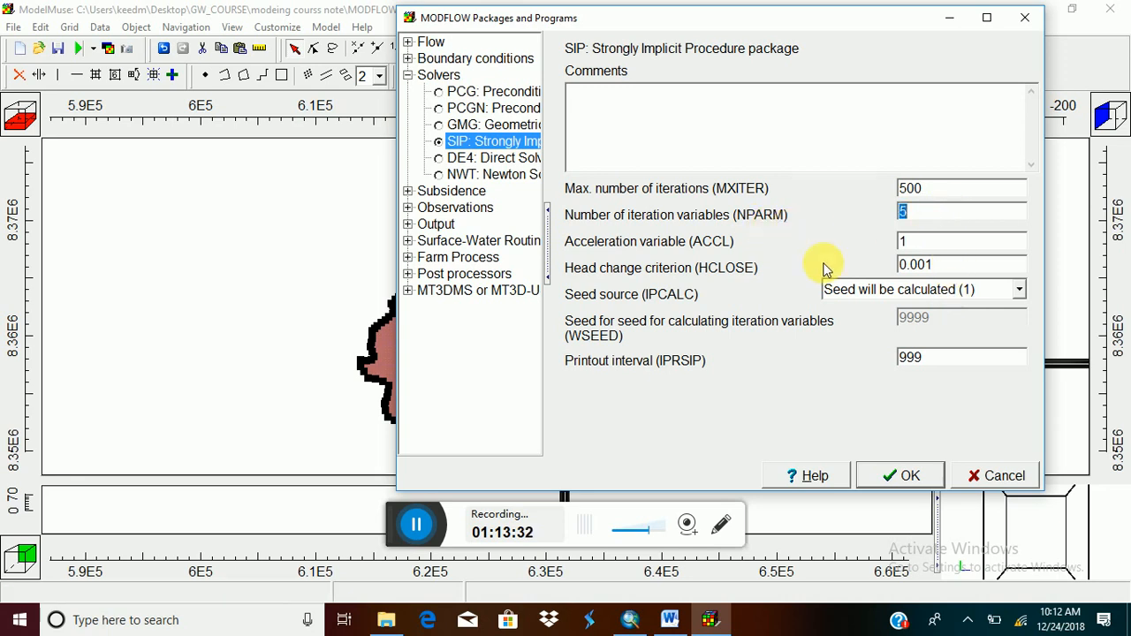
click(893, 478)
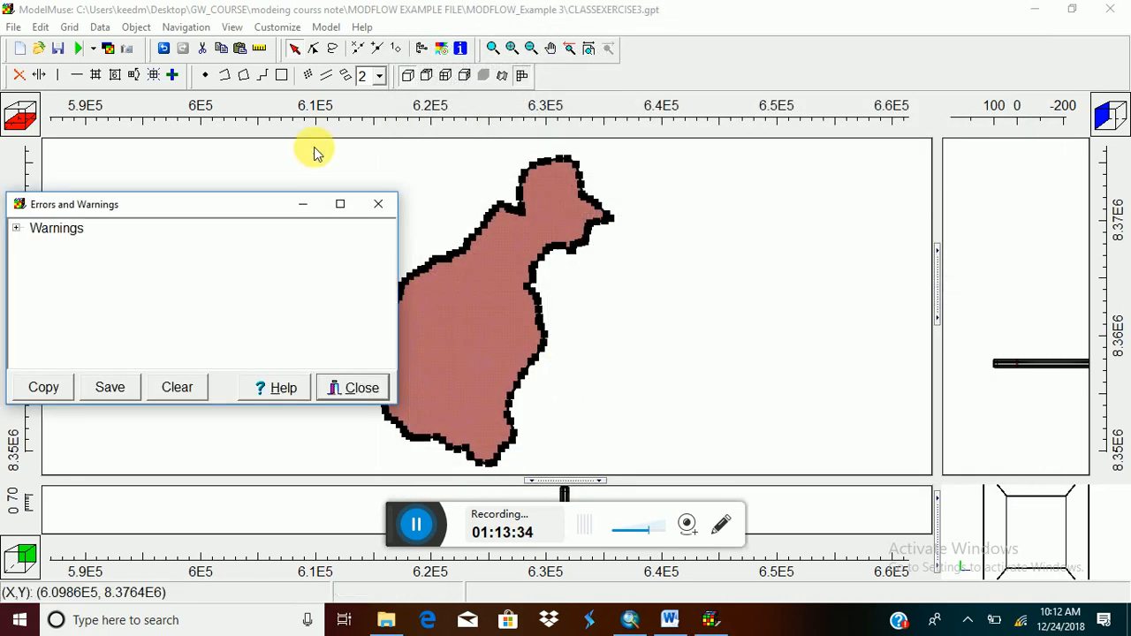
click(376, 204)
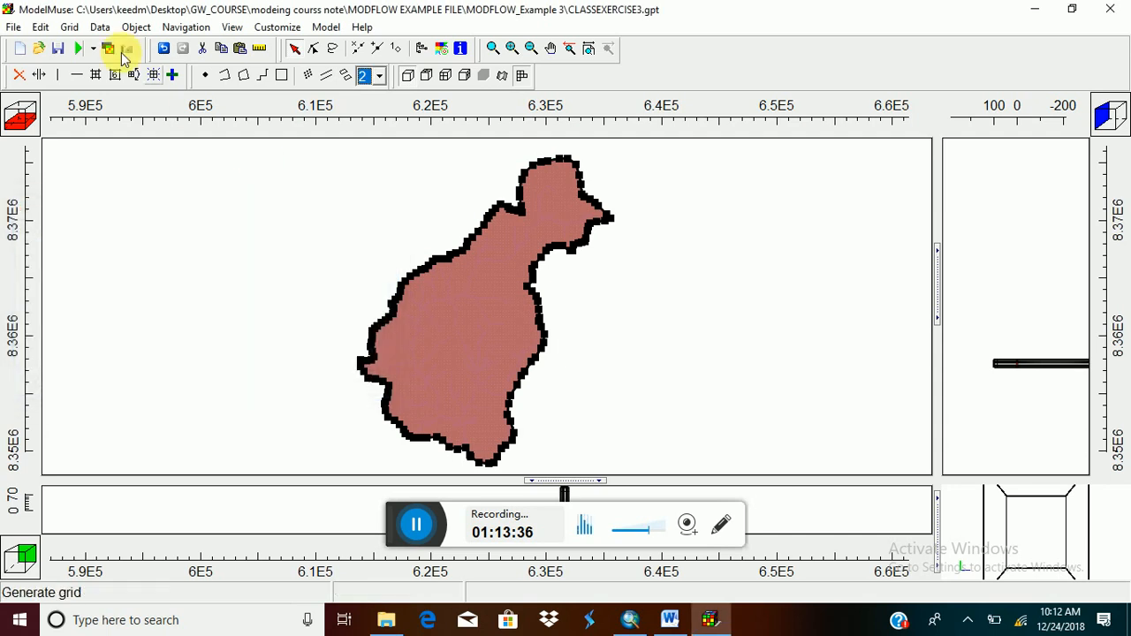
Rerun MODFLOW-OWHM with the updated SIP settings, overwriting CLASSEXERCISE3.nam and accepting the version warning.
click(77, 48)
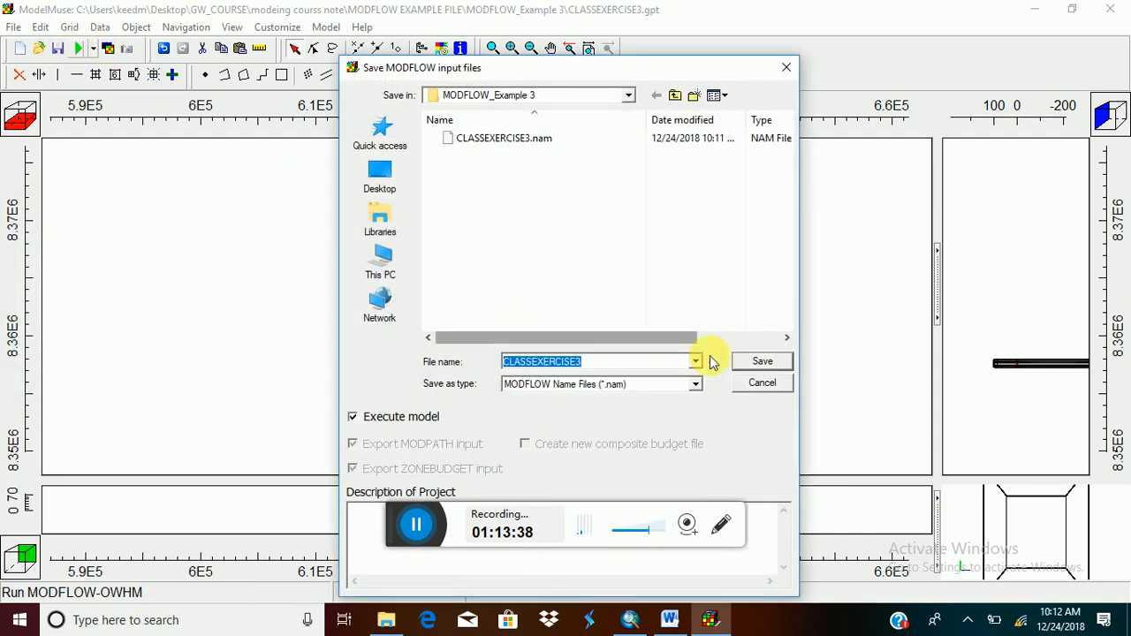
click(742, 364)
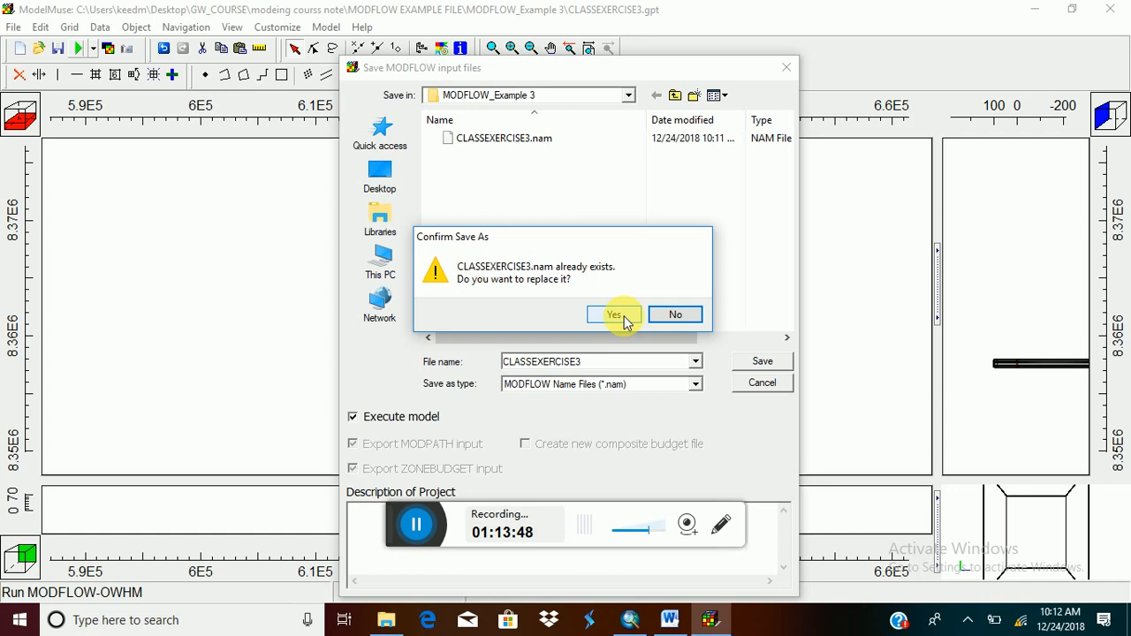
click(616, 315)
click(553, 330)
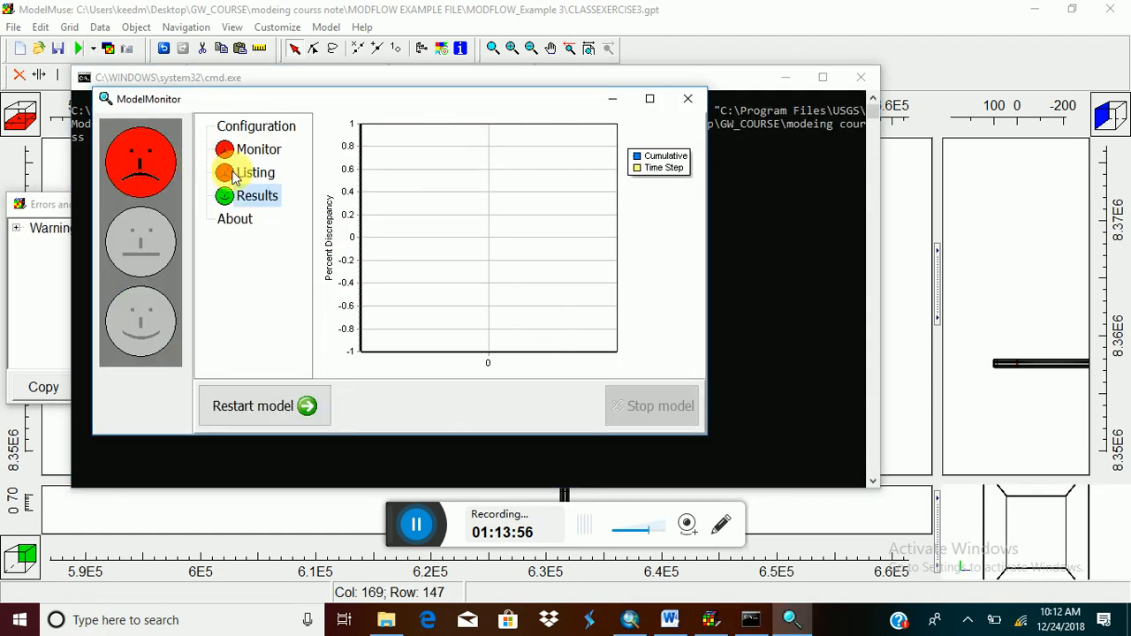
Review the rerun's listing errors and the last lines of its listing file, then close ModelMonitor, the file and the command window.
click(234, 174)
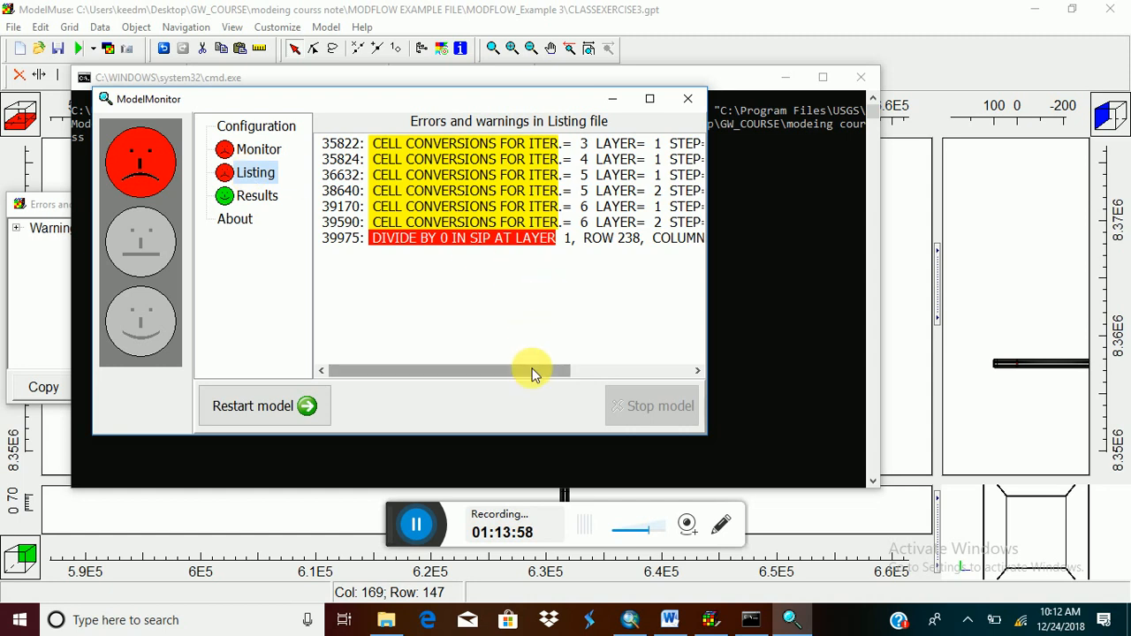
mouse_move(533, 375)
mouse_down()
mouse_move(613, 361)
mouse_move(539, 371)
mouse_up()
click(689, 100)
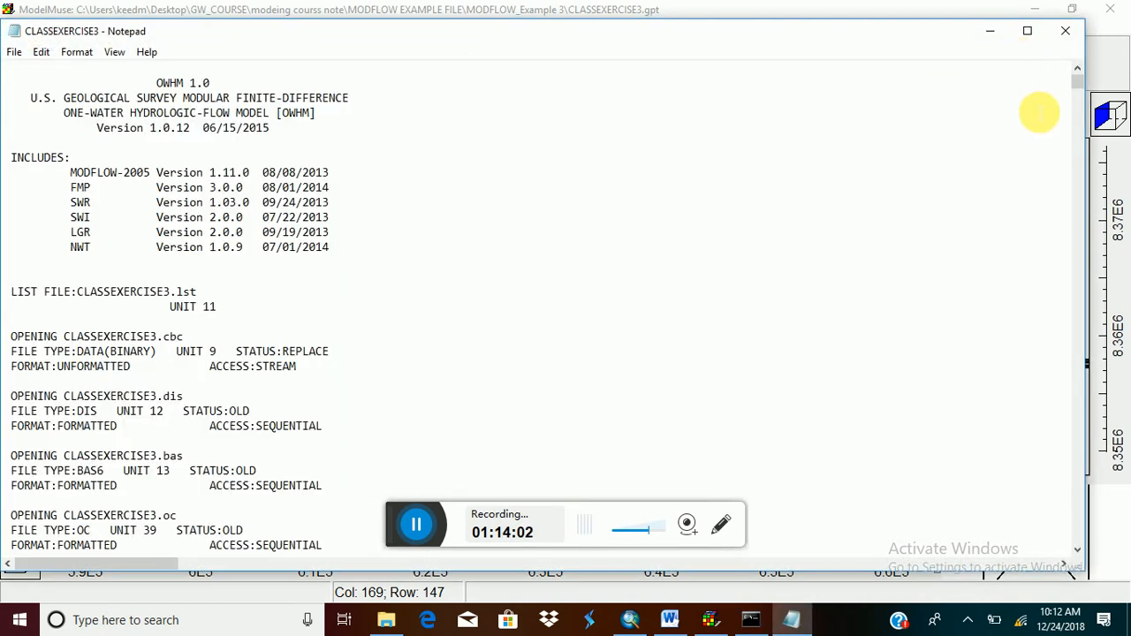
drag(1079, 80, 1073, 542)
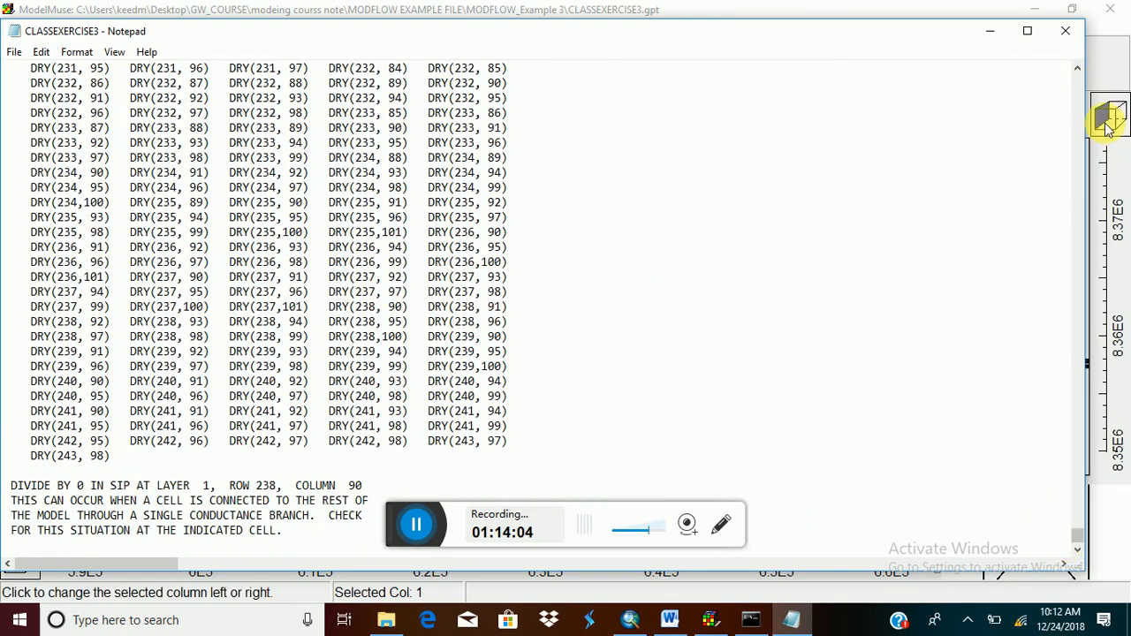
click(1065, 31)
click(854, 78)
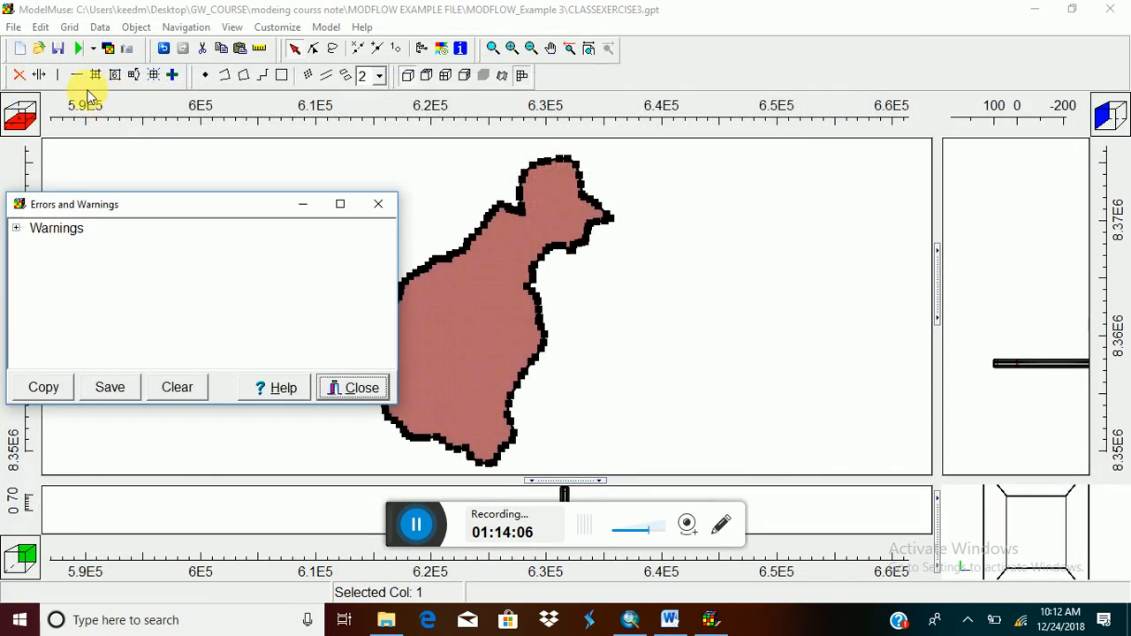
Open the data set editor and review the default formulas of Kx, Ky and Kz in the required Hydrology group.
click(97, 27)
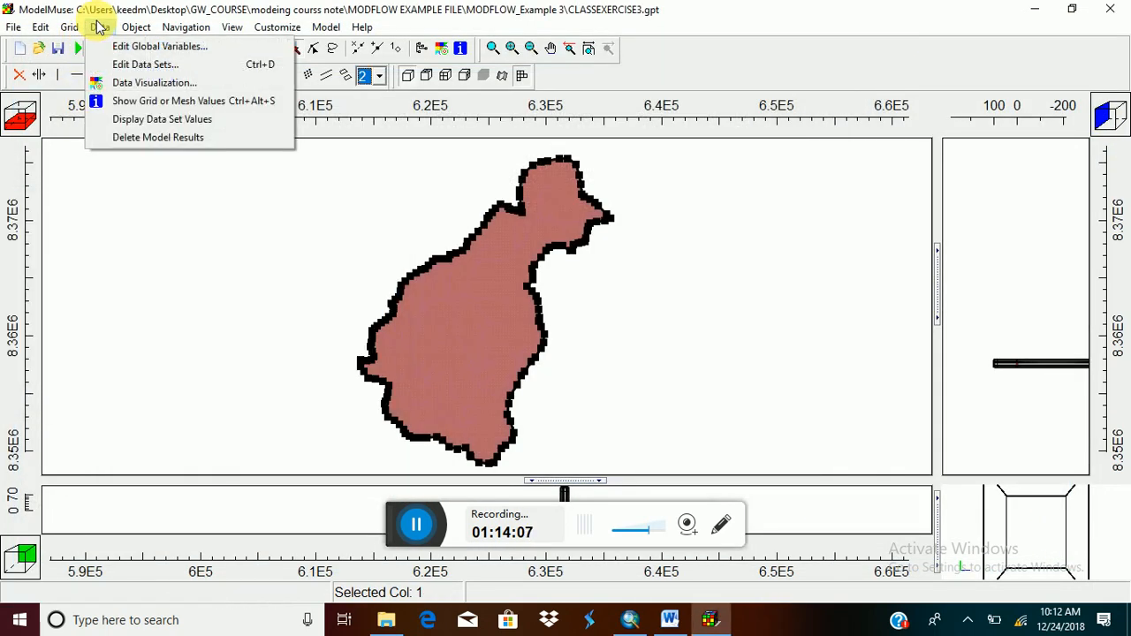
click(141, 64)
click(312, 130)
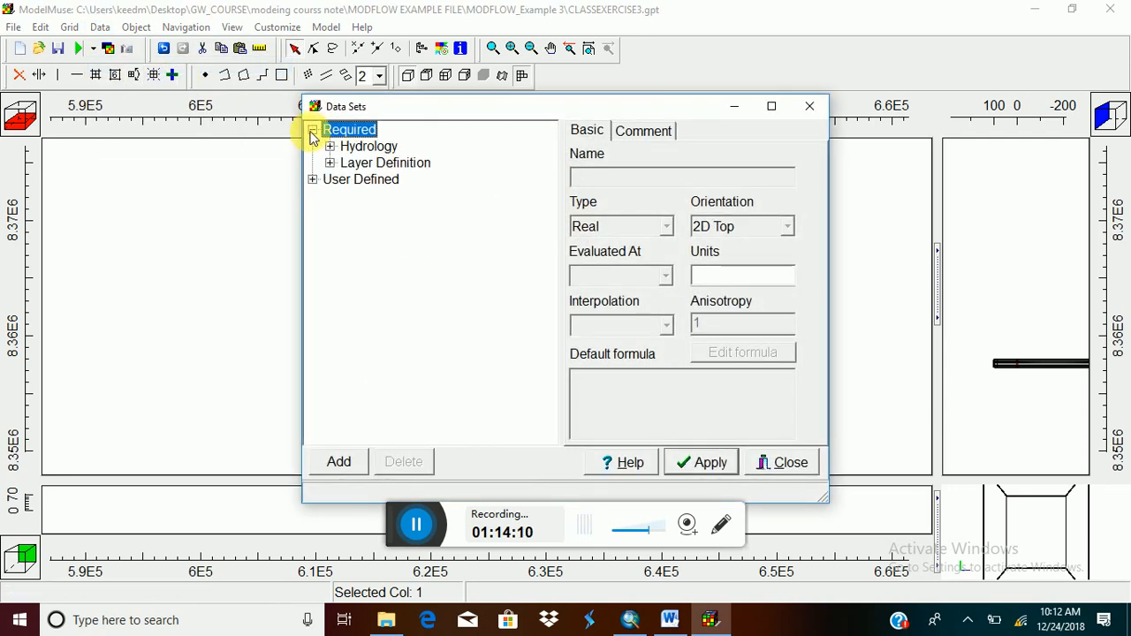
click(330, 145)
click(365, 195)
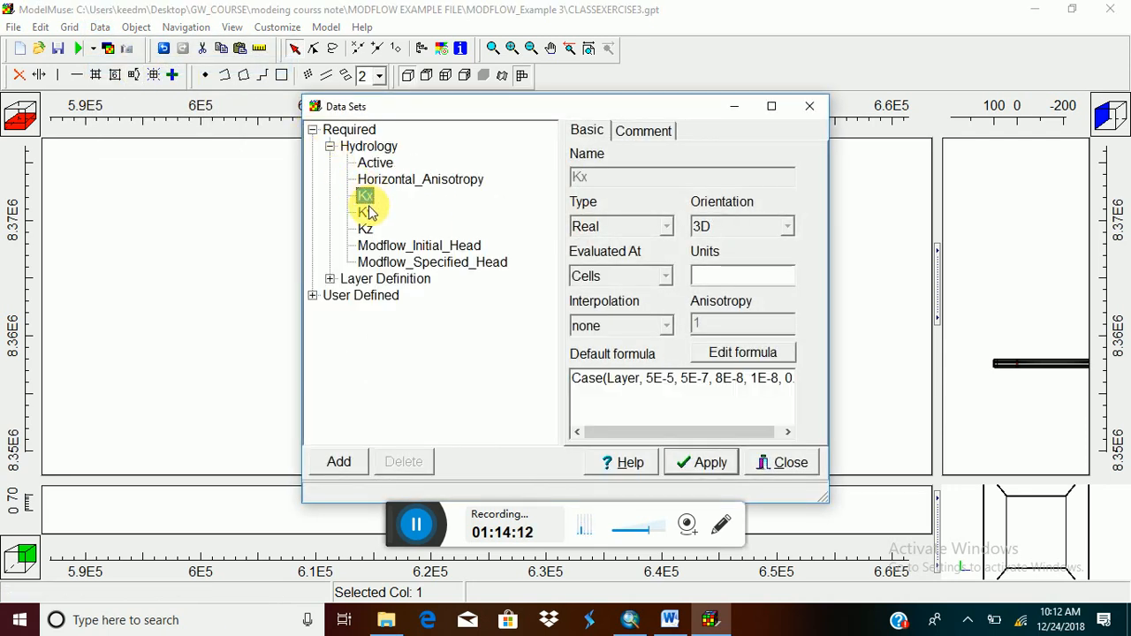
drag(649, 434, 710, 437)
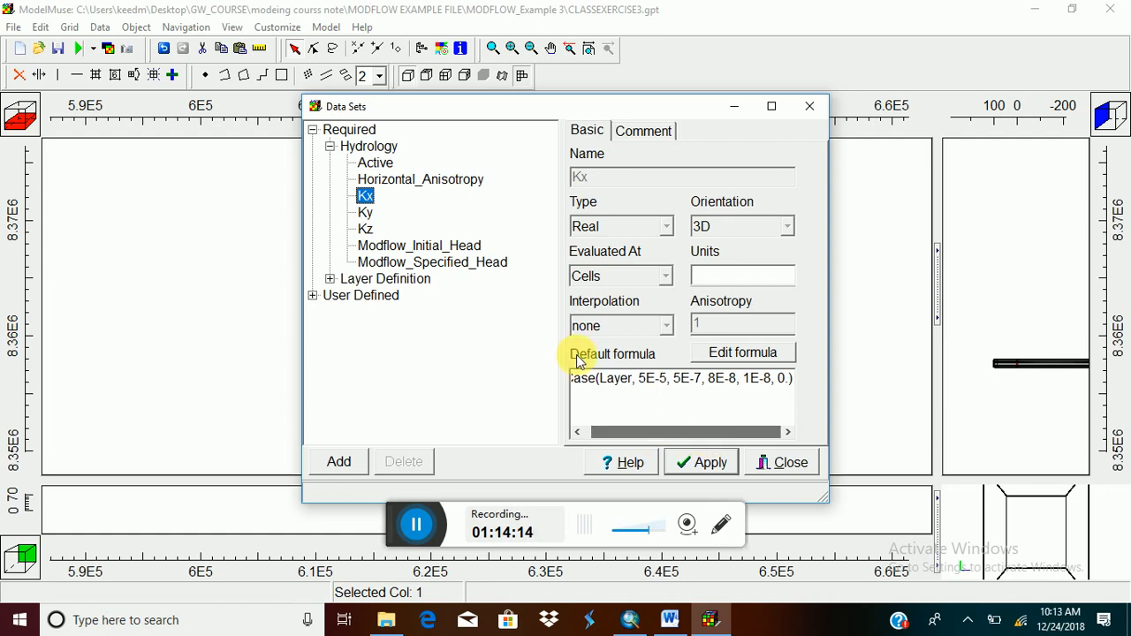
click(365, 212)
click(365, 229)
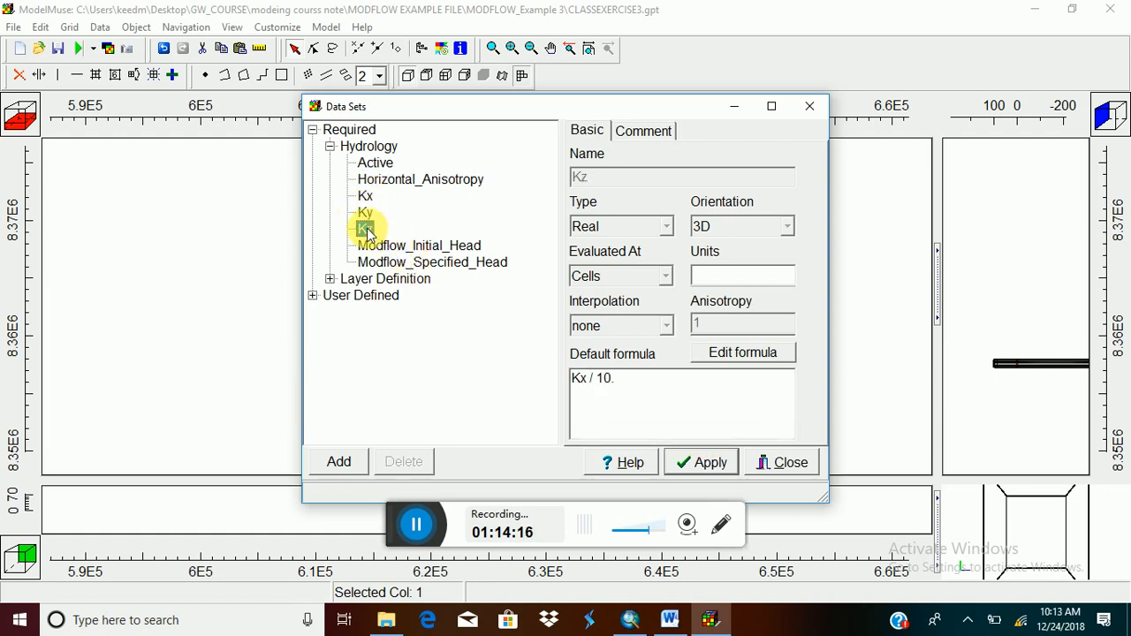
Change the first layer value in the Kx default formula to 5E-1 and apply it.
click(365, 195)
drag(589, 430, 654, 439)
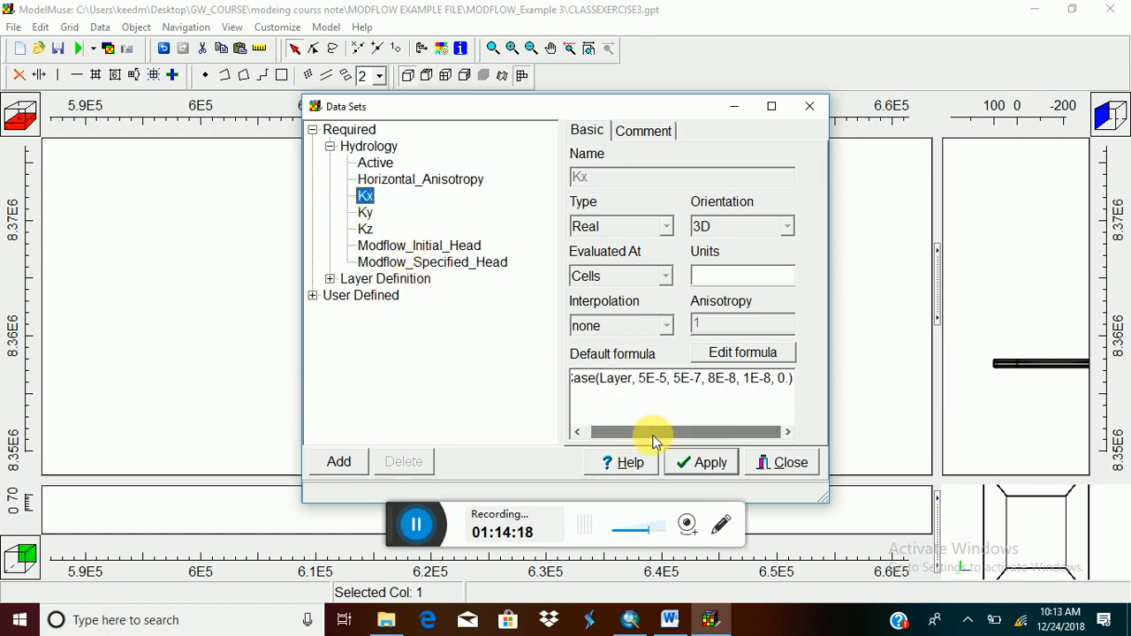
mouse_move(668, 379)
mouse_down()
mouse_move(638, 380)
mouse_move(649, 380)
mouse_up()
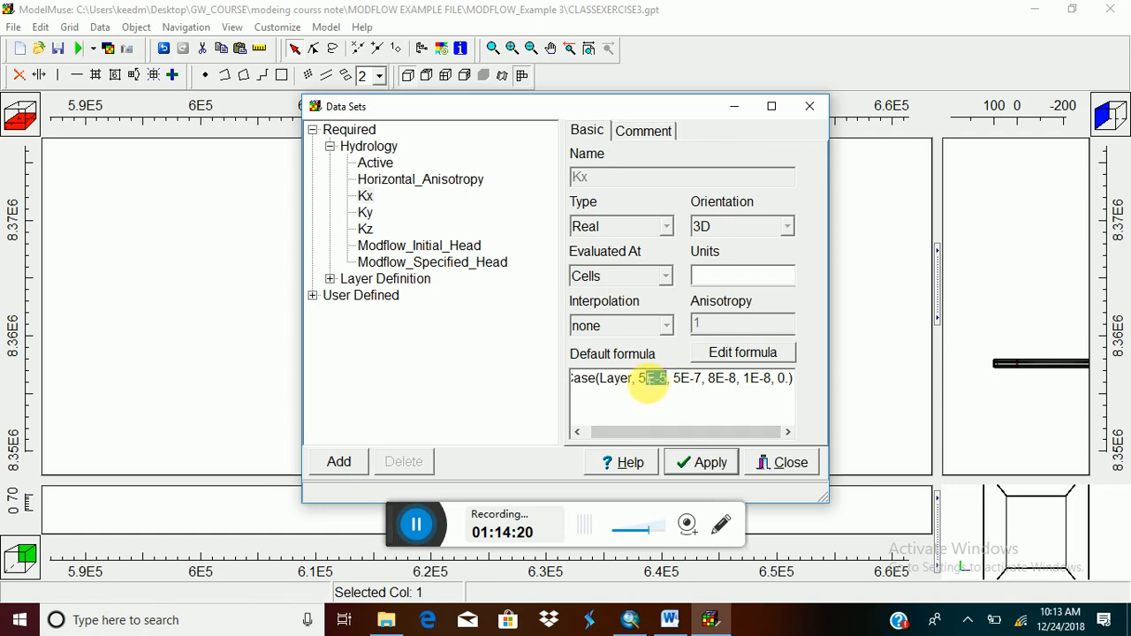
click(672, 380)
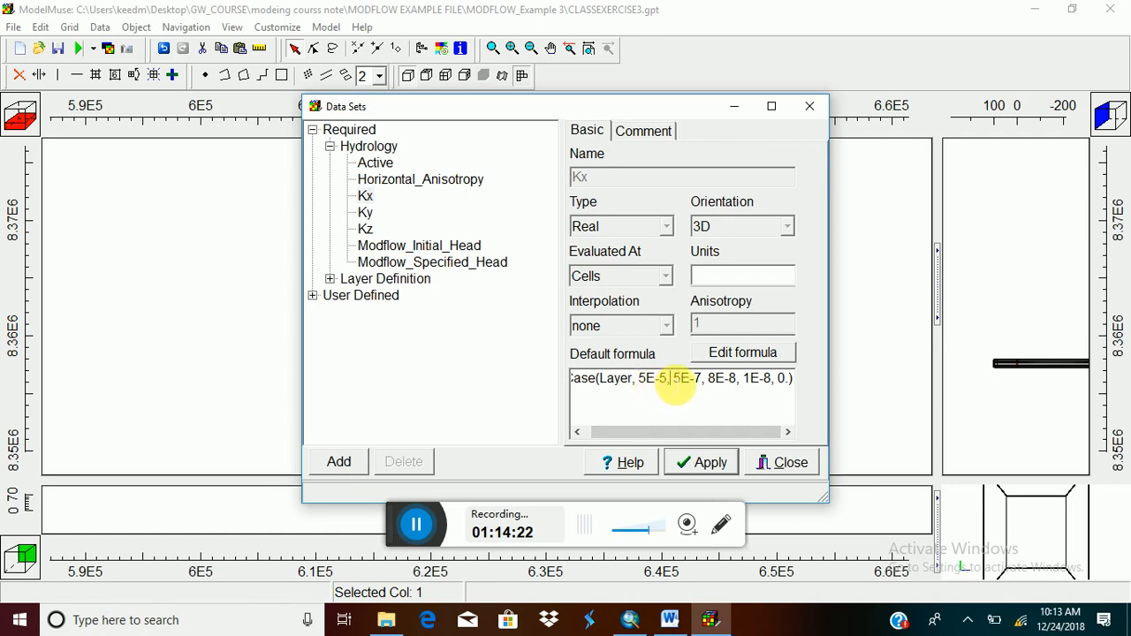
key(BackSpace)
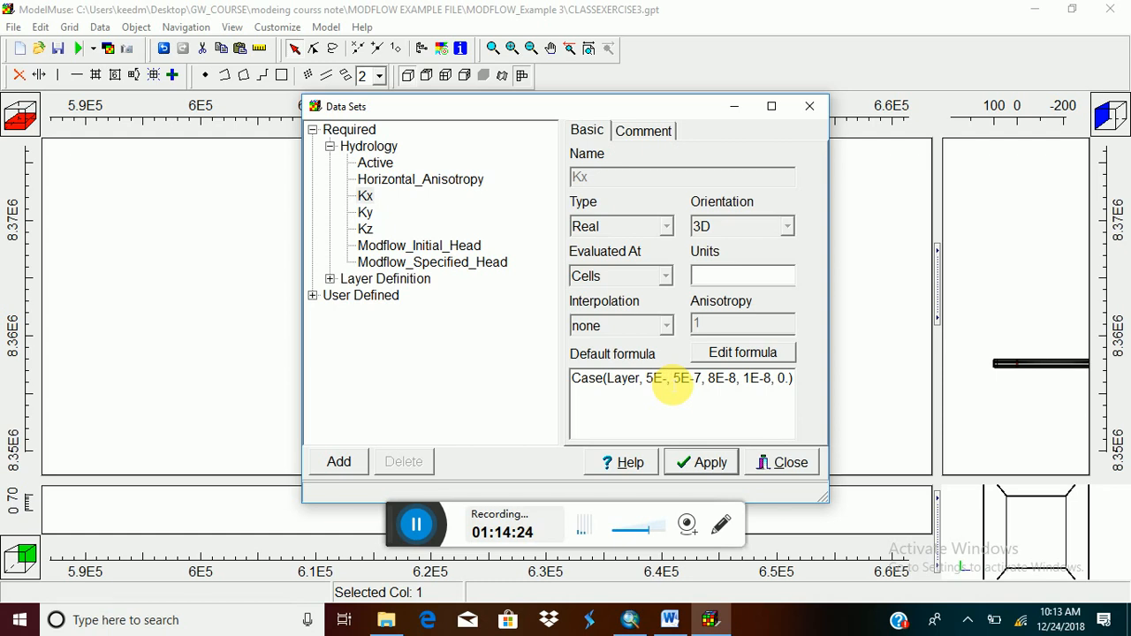
text(1)
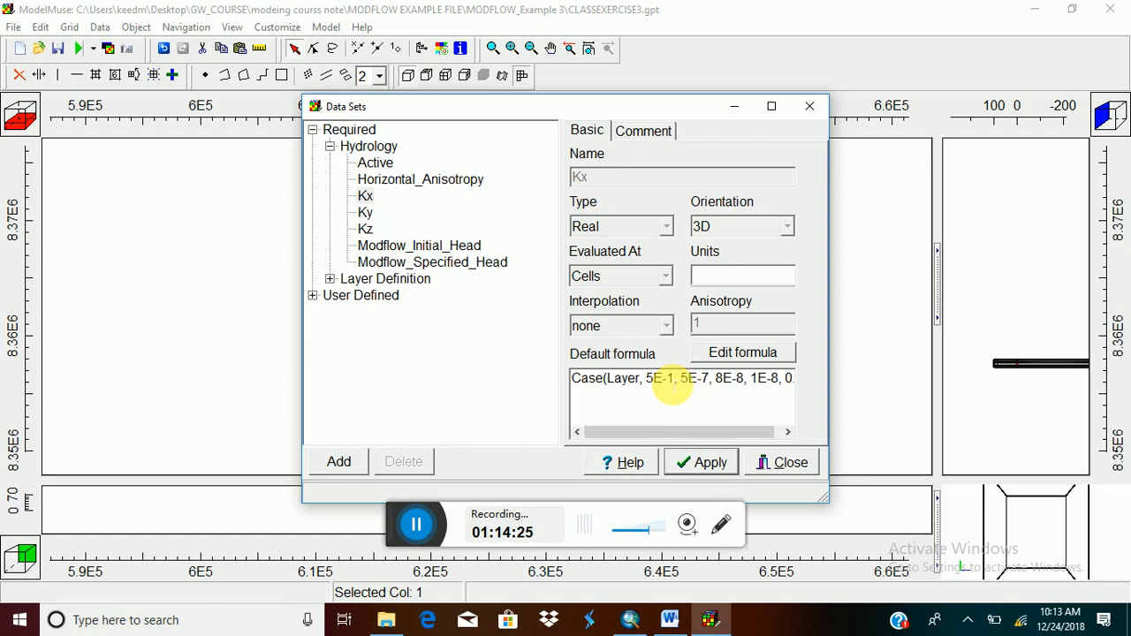
click(707, 463)
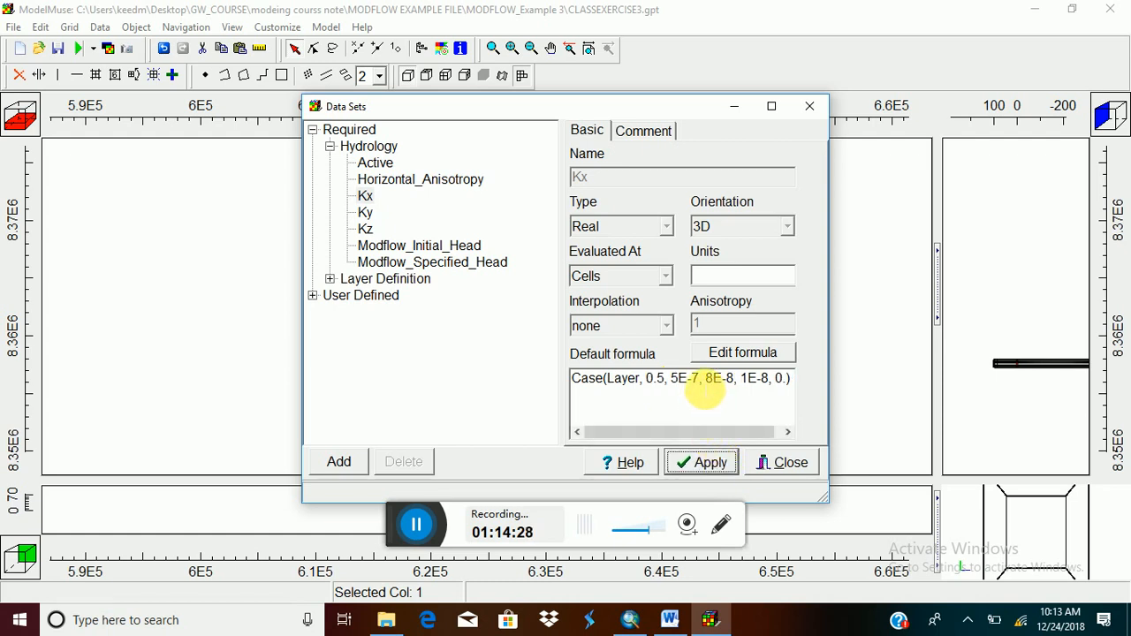
Set the second, third and fourth layer values in the Kx default formula to 5E-2, 8E-3 and 1E-1, and apply them.
click(701, 380)
key(BackSpace)
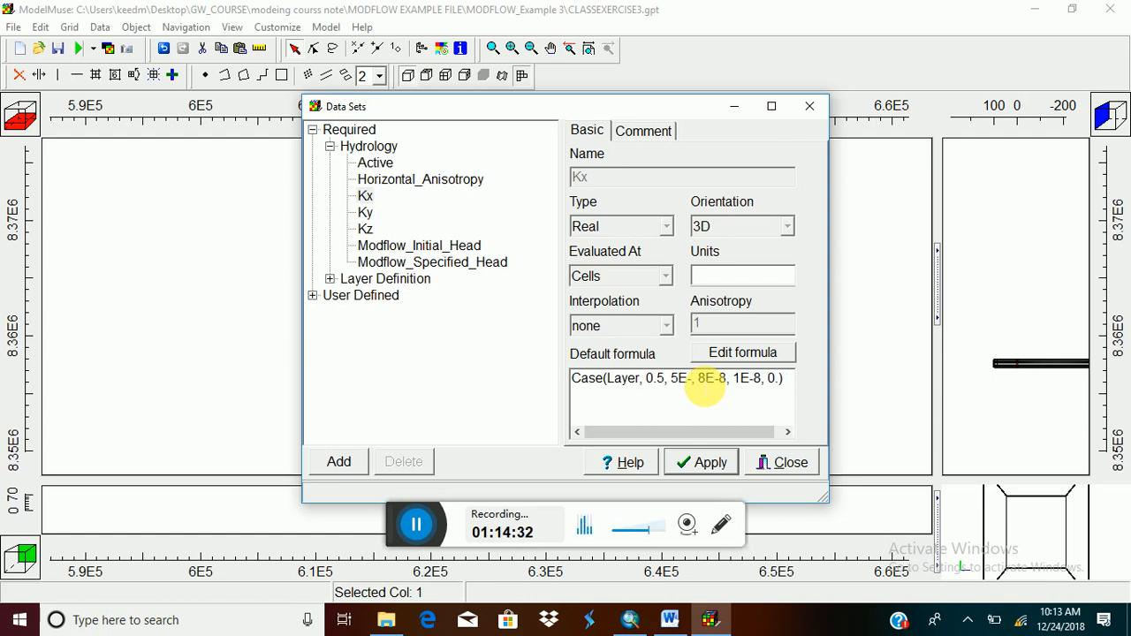
text(2)
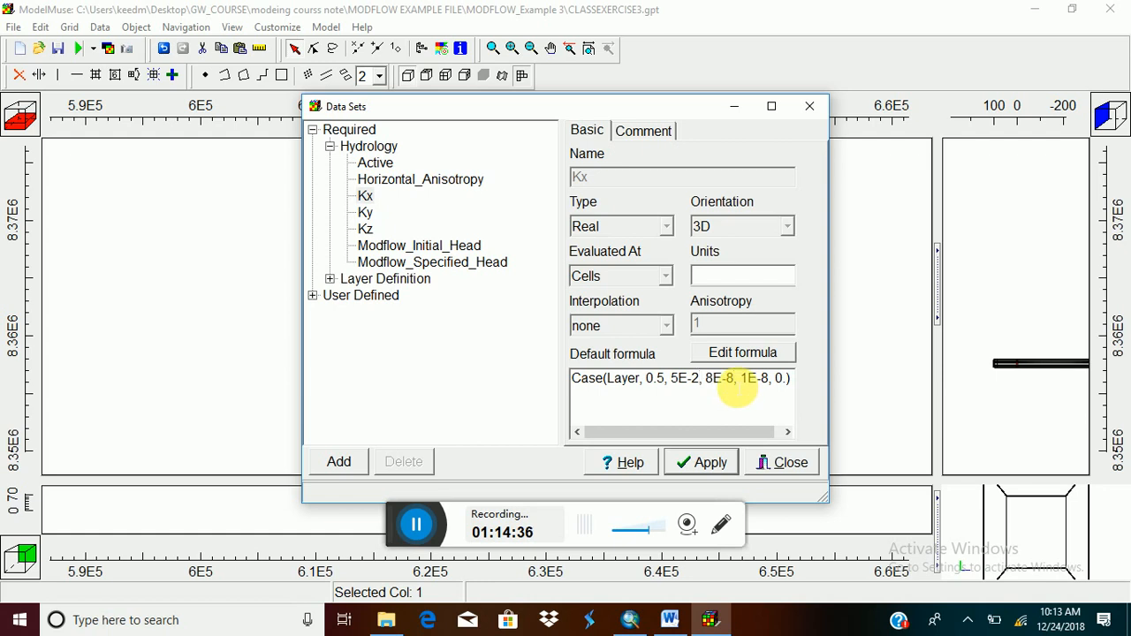
key(BackSpace)
text(3)
click(770, 380)
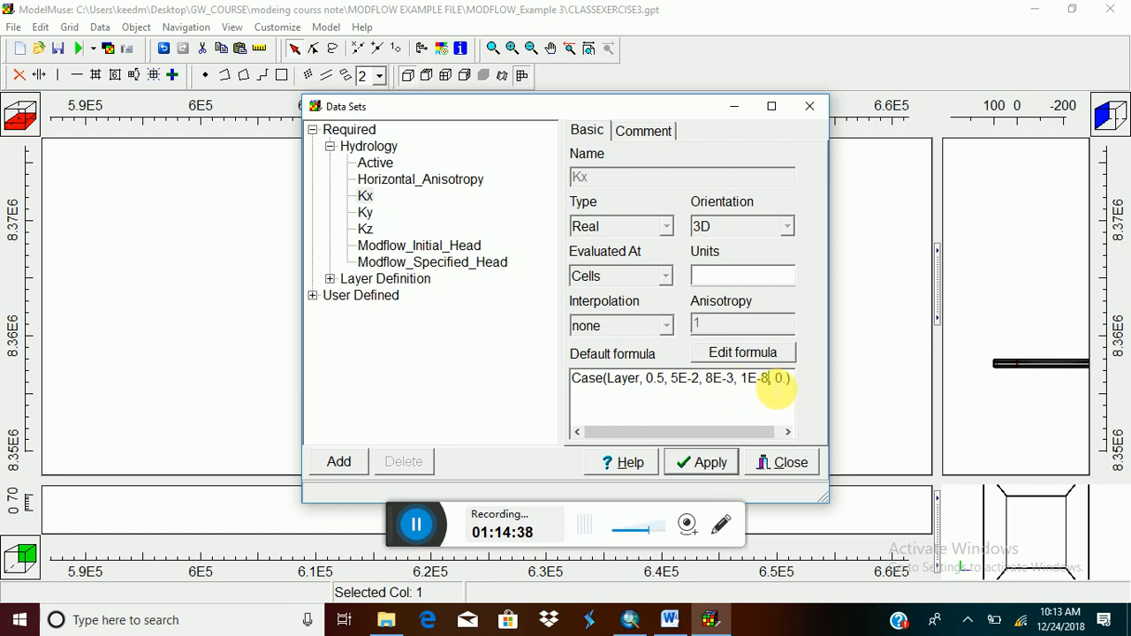
text(1)
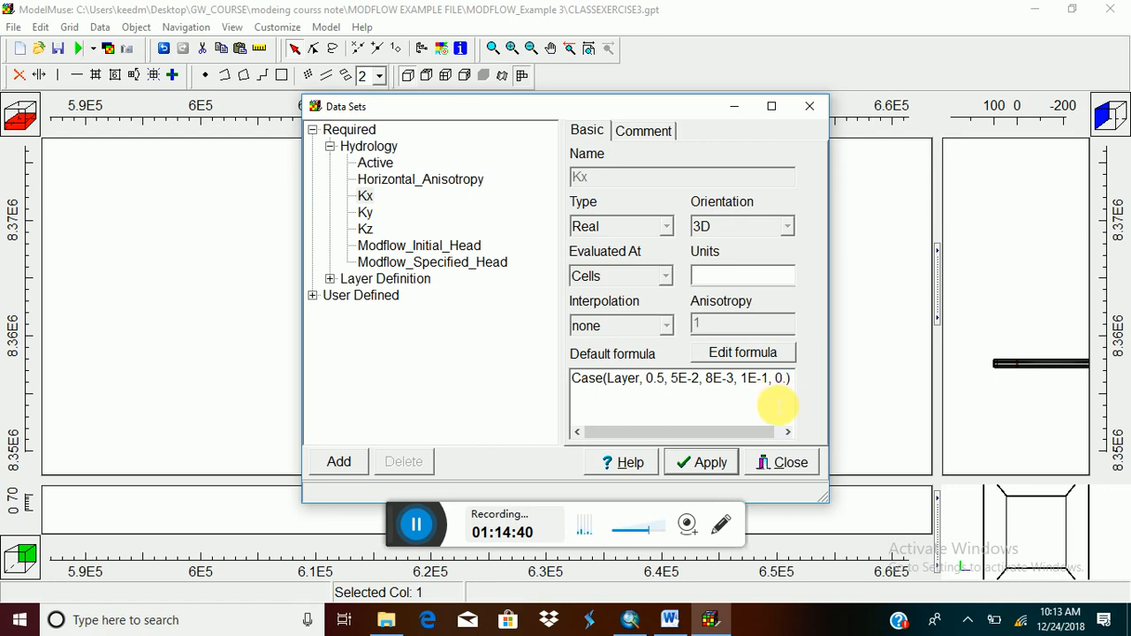
click(721, 467)
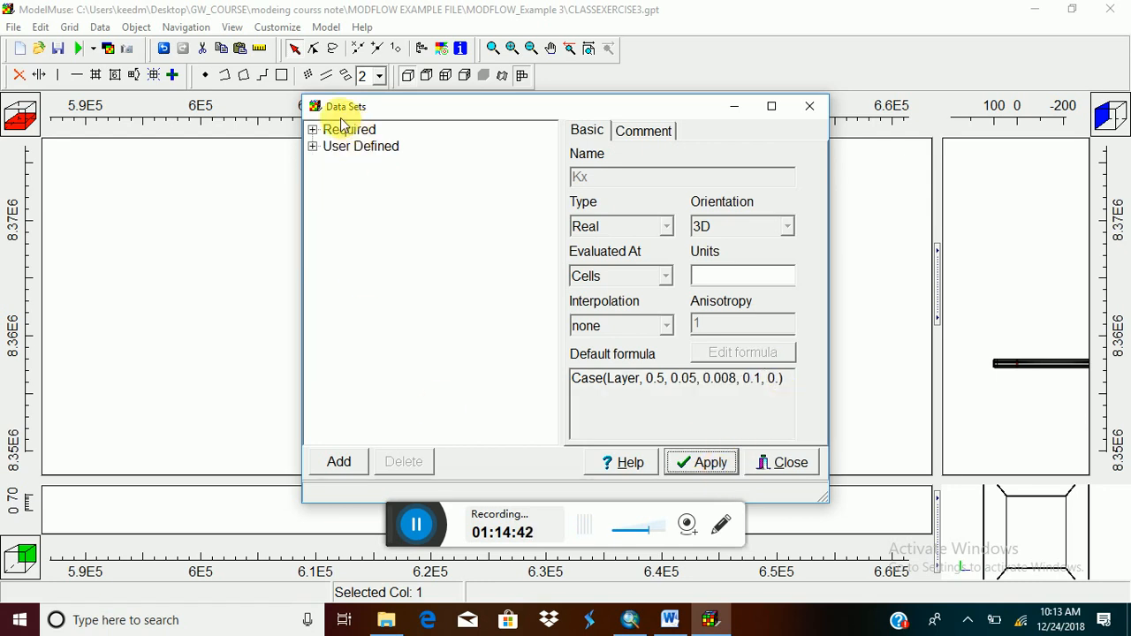
Change the default formula of the Kz hydrology data set to Kx * 10., apply it and close the data sets.
click(313, 130)
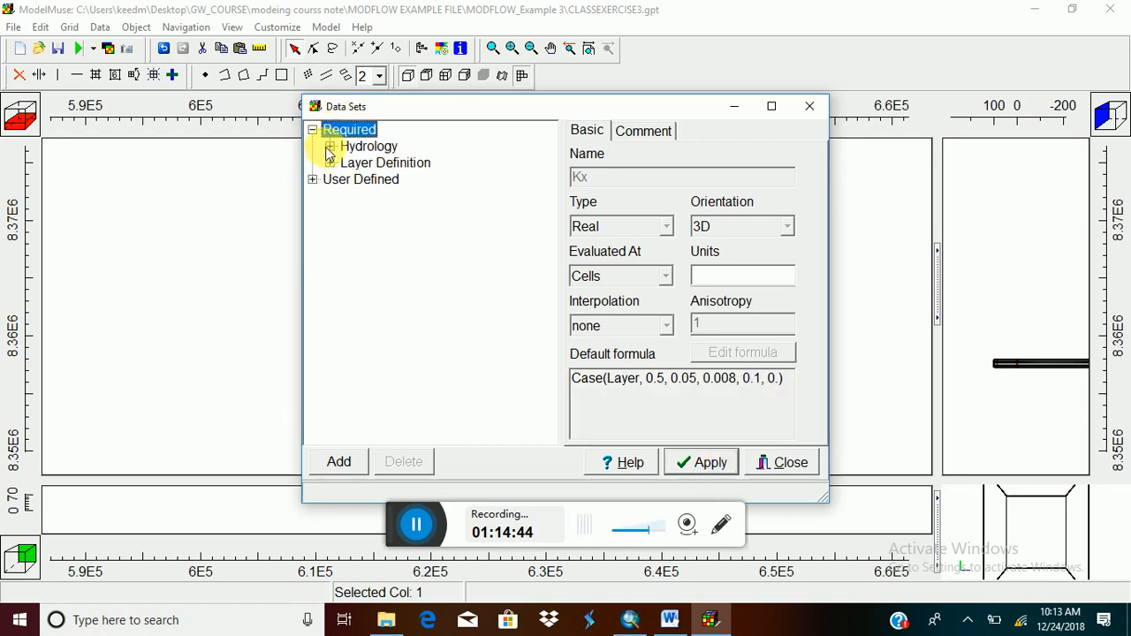
click(329, 145)
click(364, 196)
click(366, 213)
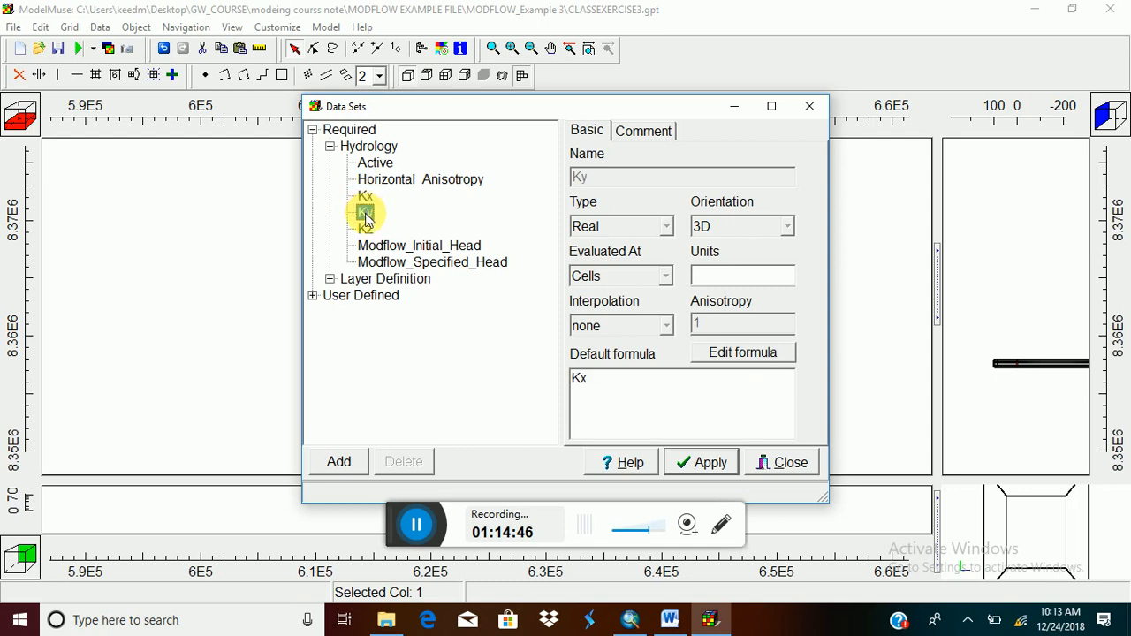
click(366, 228)
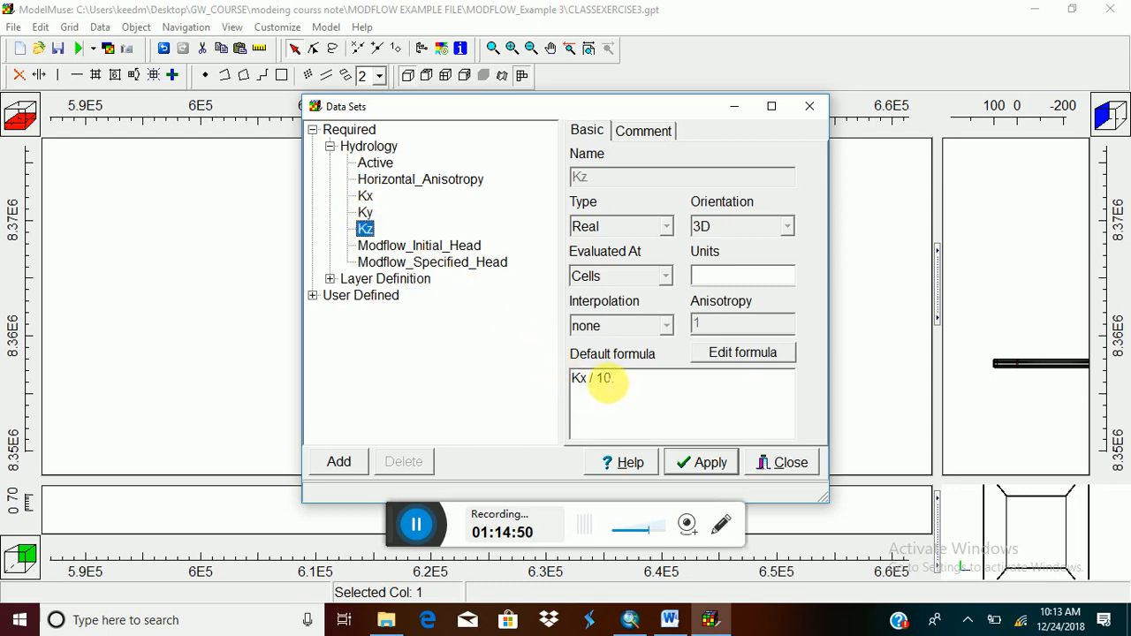
click(591, 379)
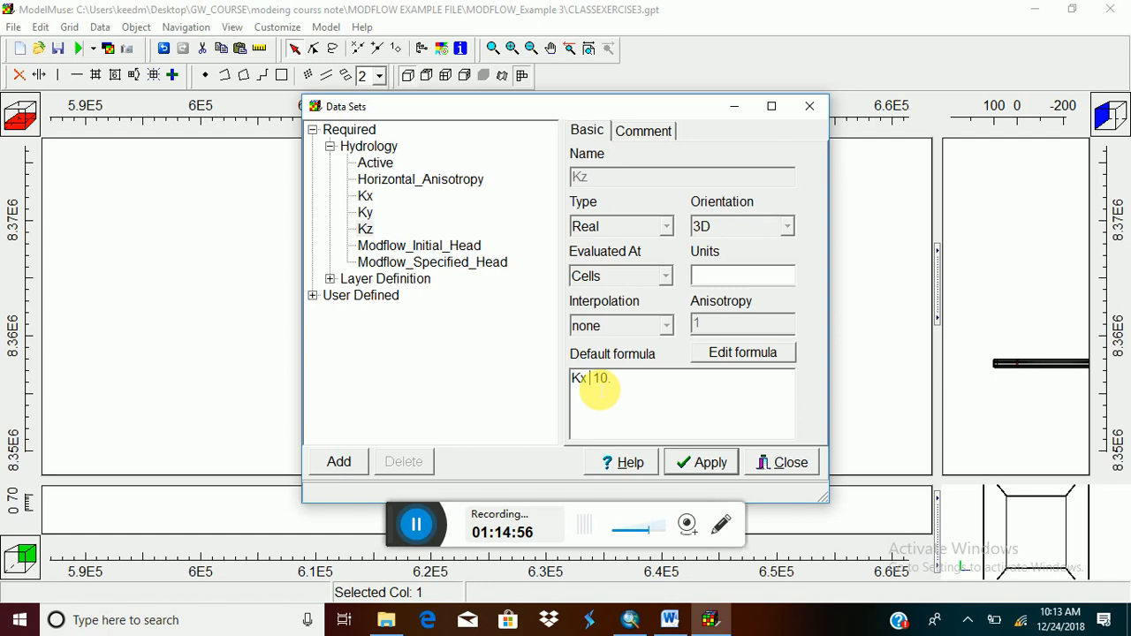
text(*)
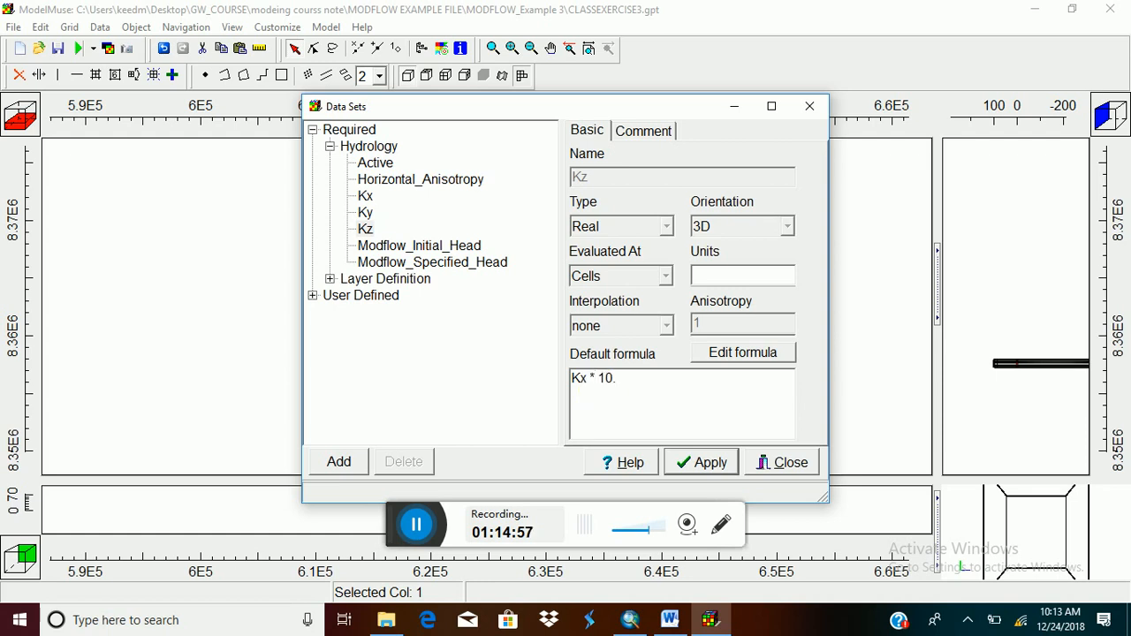
click(712, 463)
click(783, 462)
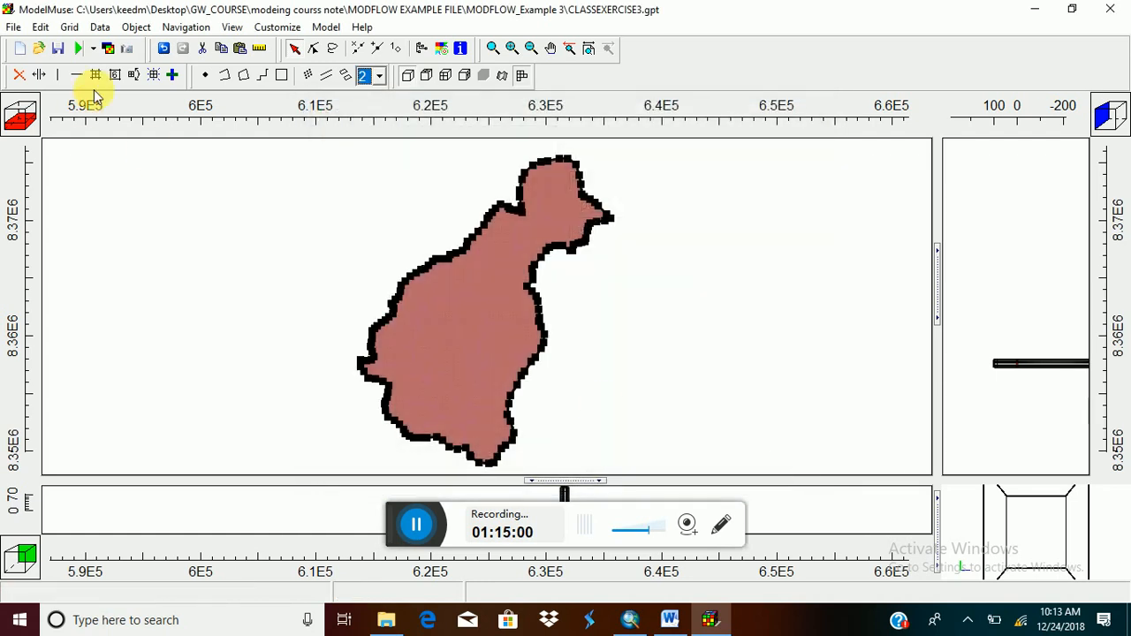
Run MODFLOW-OWHM with the input files saved as CLASSEXERCISE3, continuing with the installed model version.
click(79, 51)
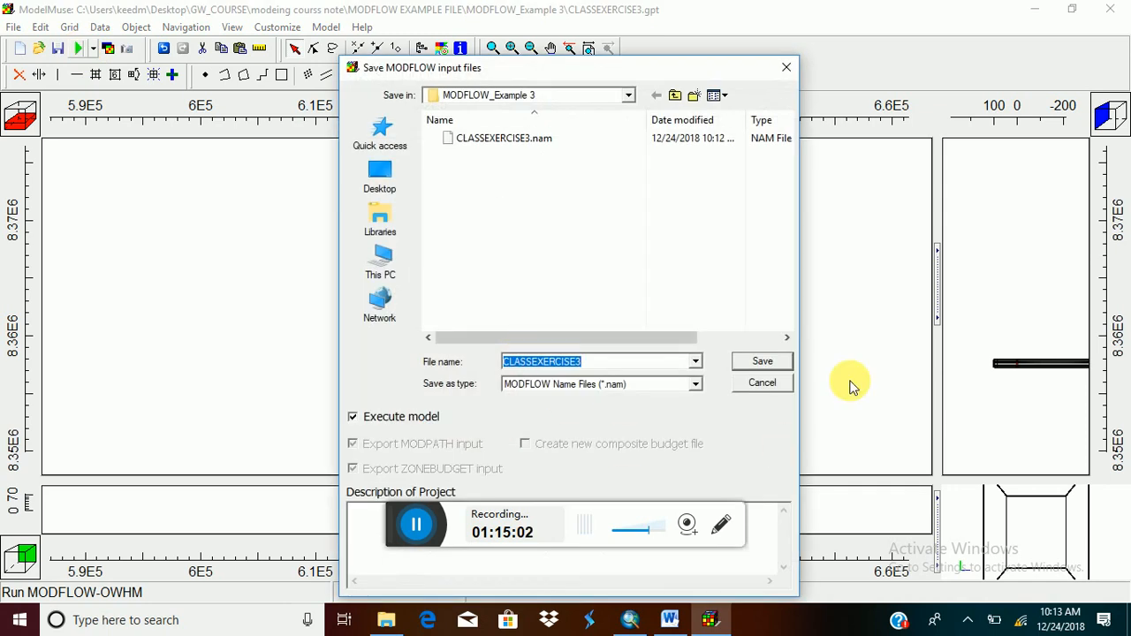
click(763, 360)
click(615, 314)
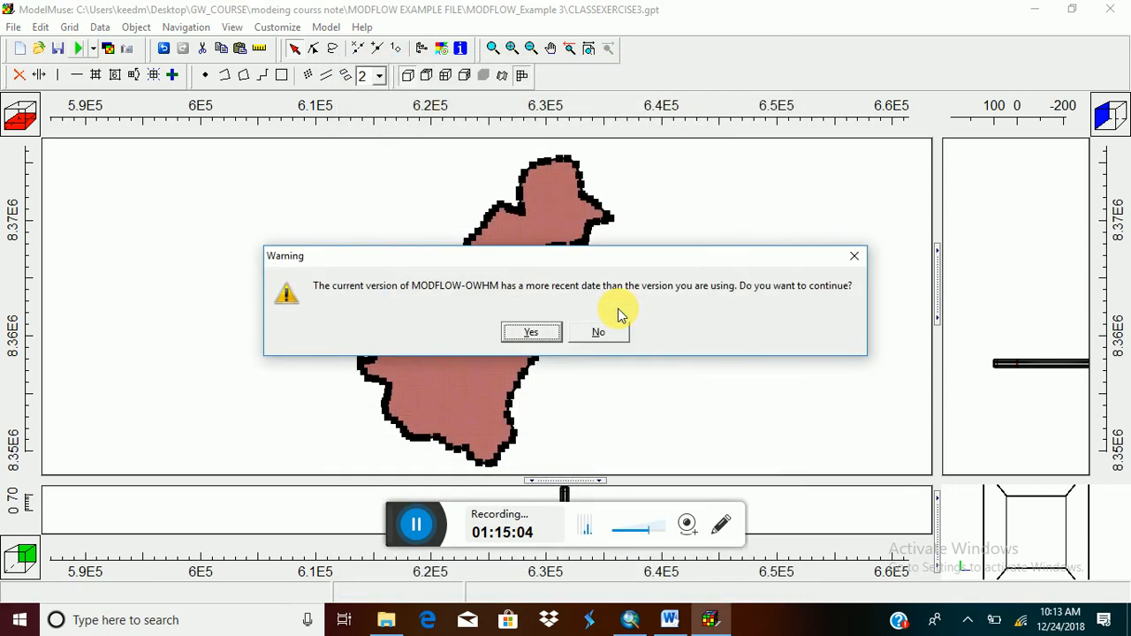
click(531, 332)
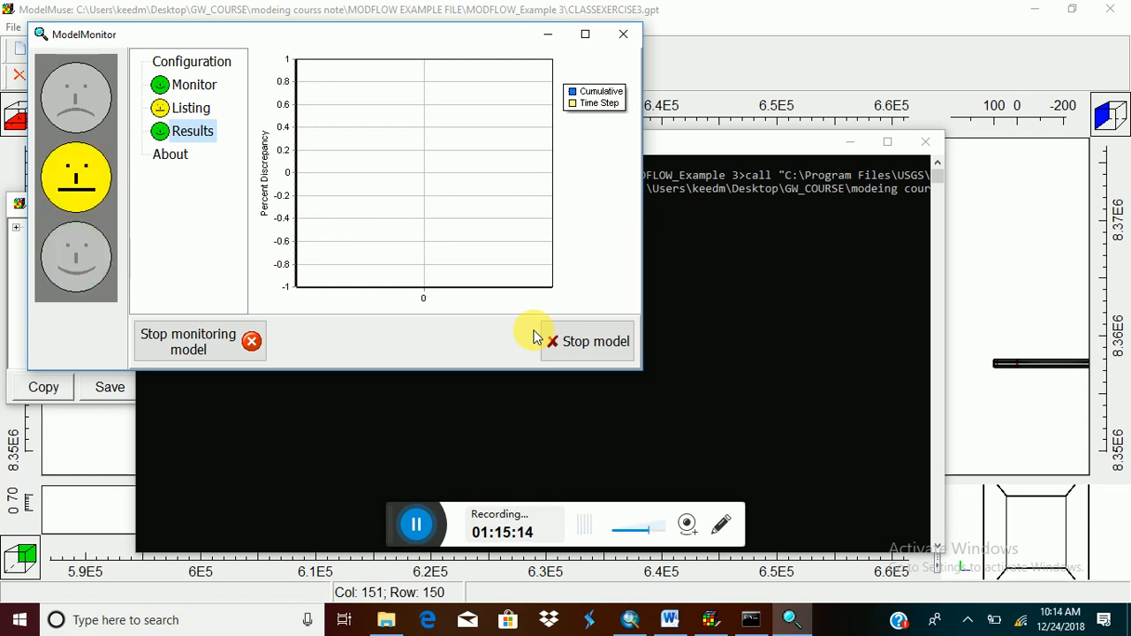
Examine the errors and warnings in the model monitor's listing, including the last error's cell location, and the screen output.
click(190, 108)
scroll(594, 168, down, 15)
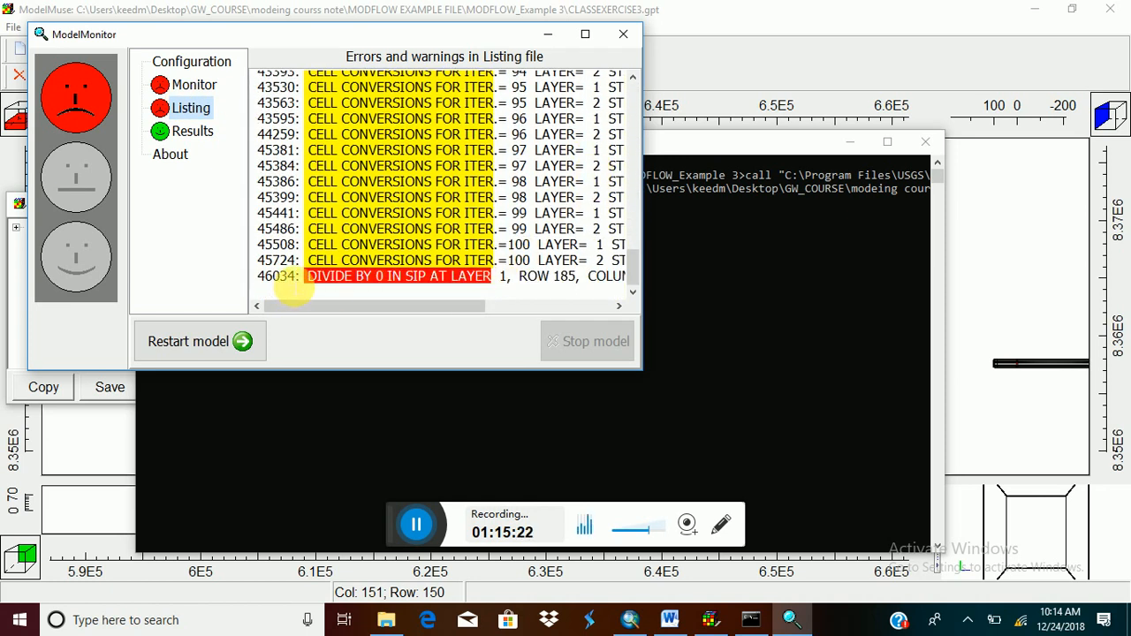
drag(264, 282, 297, 287)
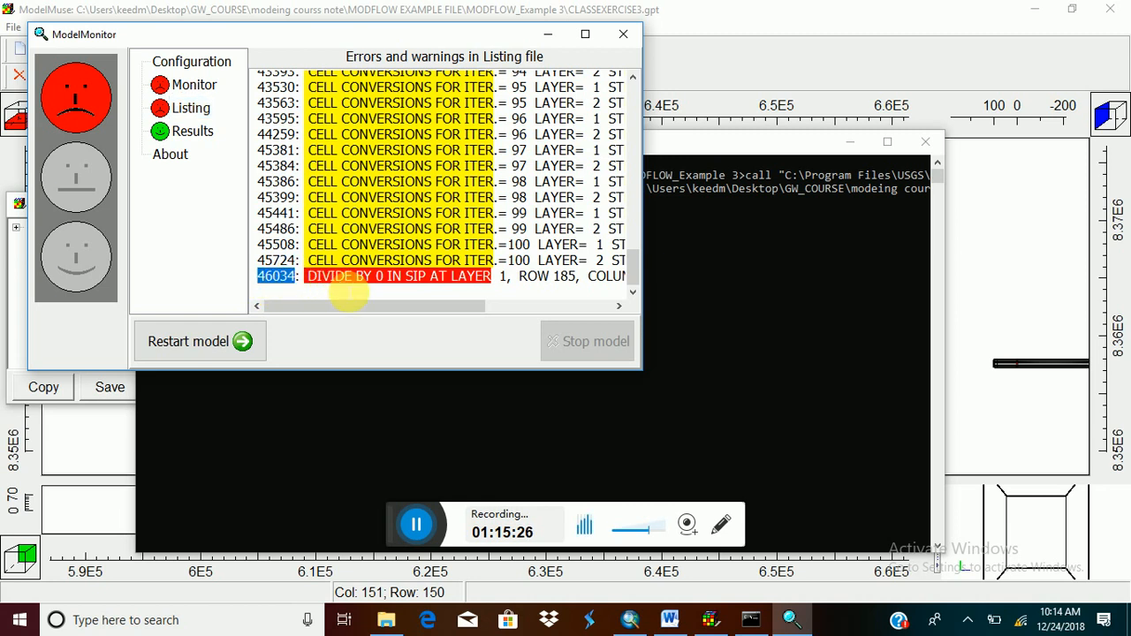
drag(389, 307, 451, 304)
click(203, 106)
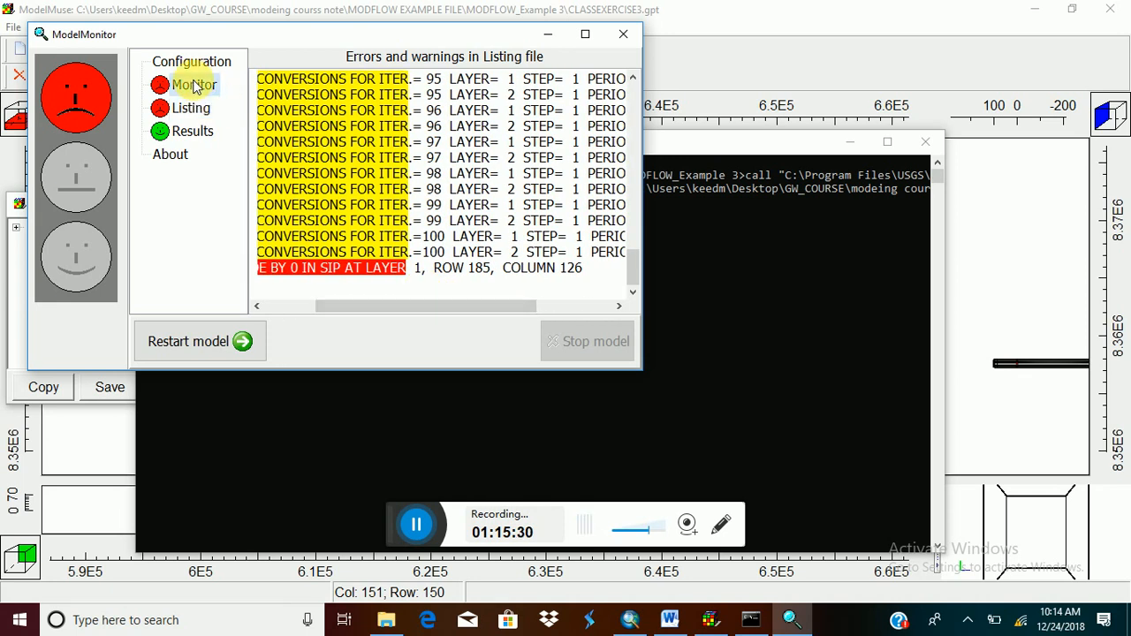
click(187, 83)
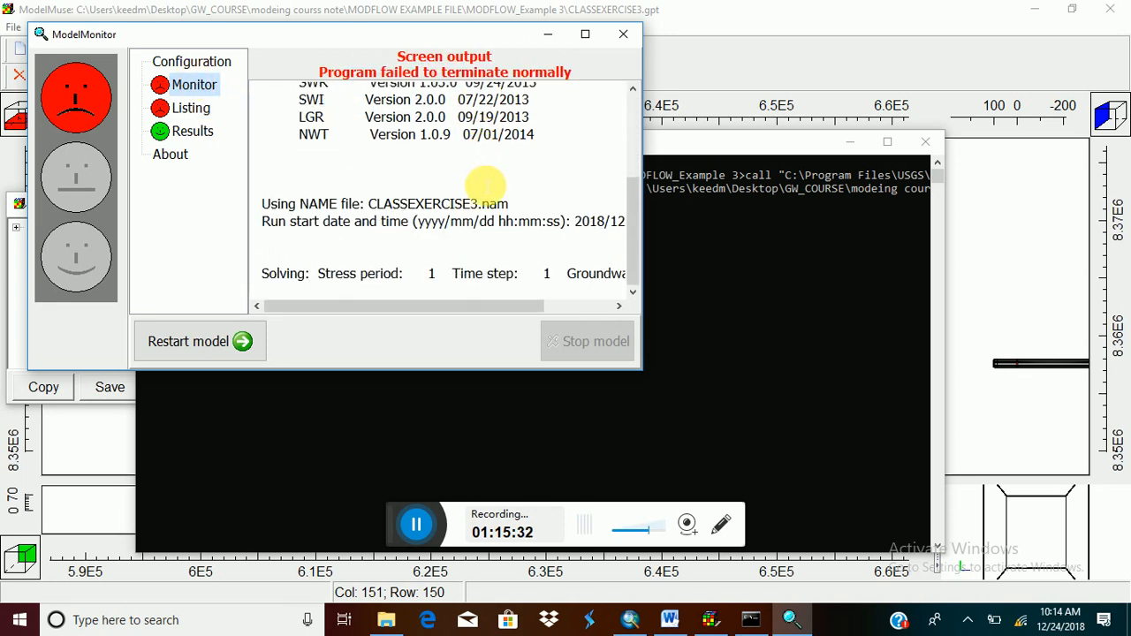
Close the model monitor and read the error explanation at the end of the CLASSEXERCISE3 listing file.
click(623, 35)
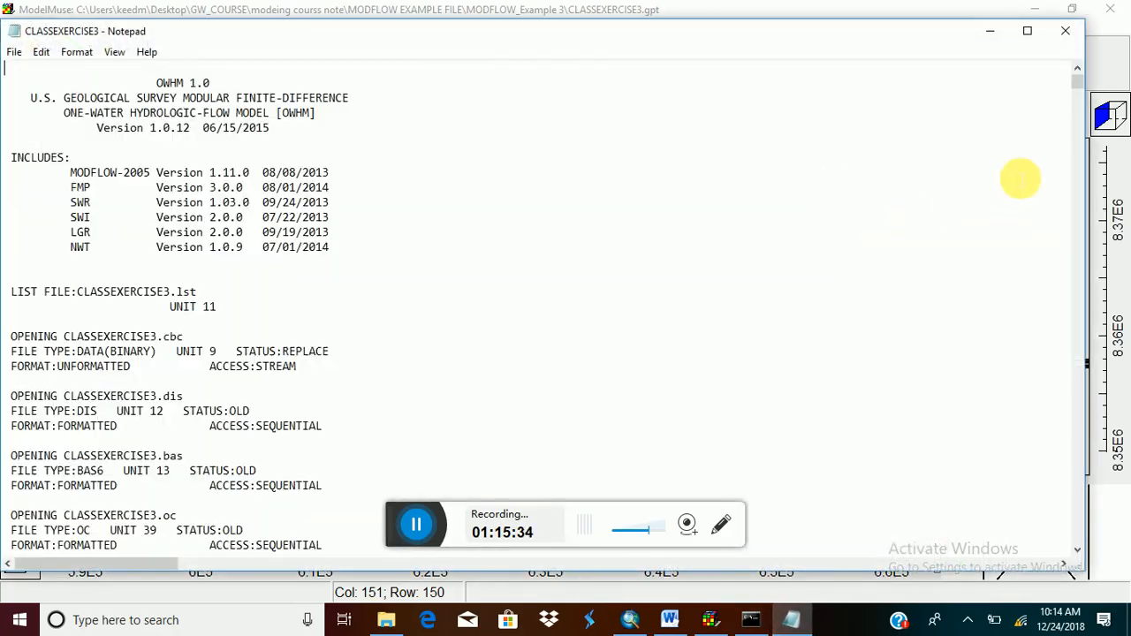
drag(1073, 99, 1065, 558)
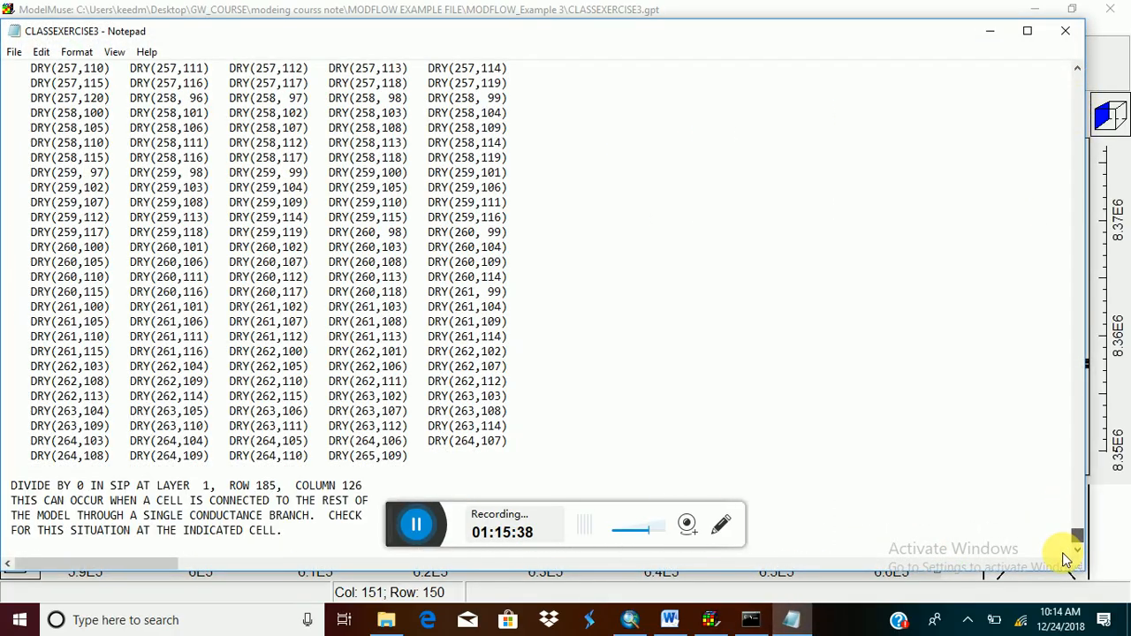
click(419, 528)
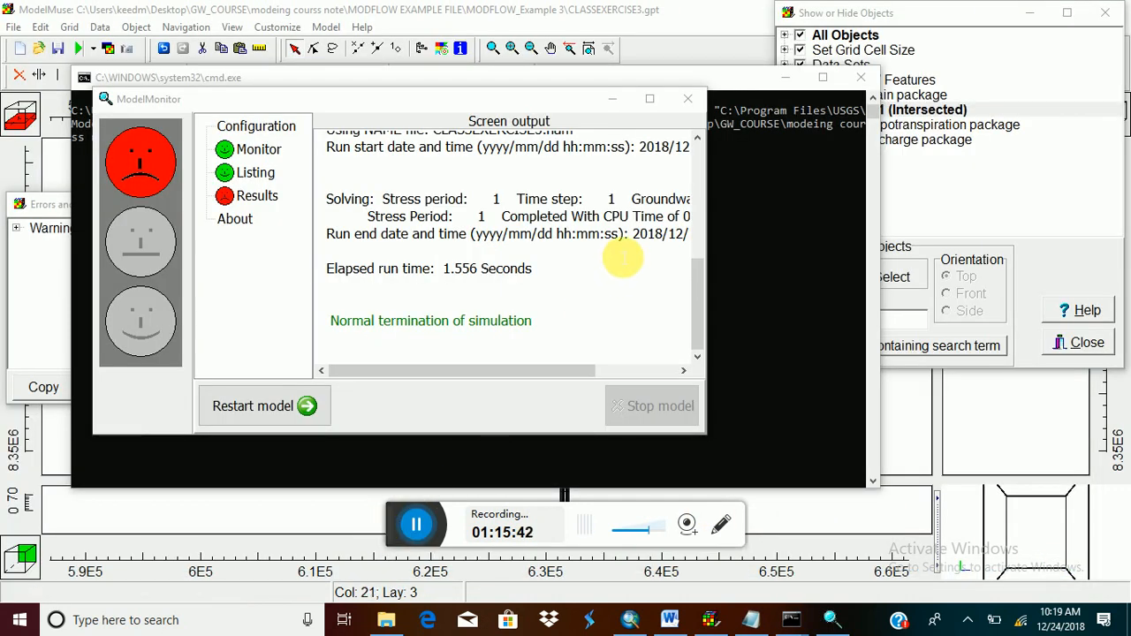
Close the model monitor of the new run and examine the volumetric budget near the end of the listing file.
click(686, 102)
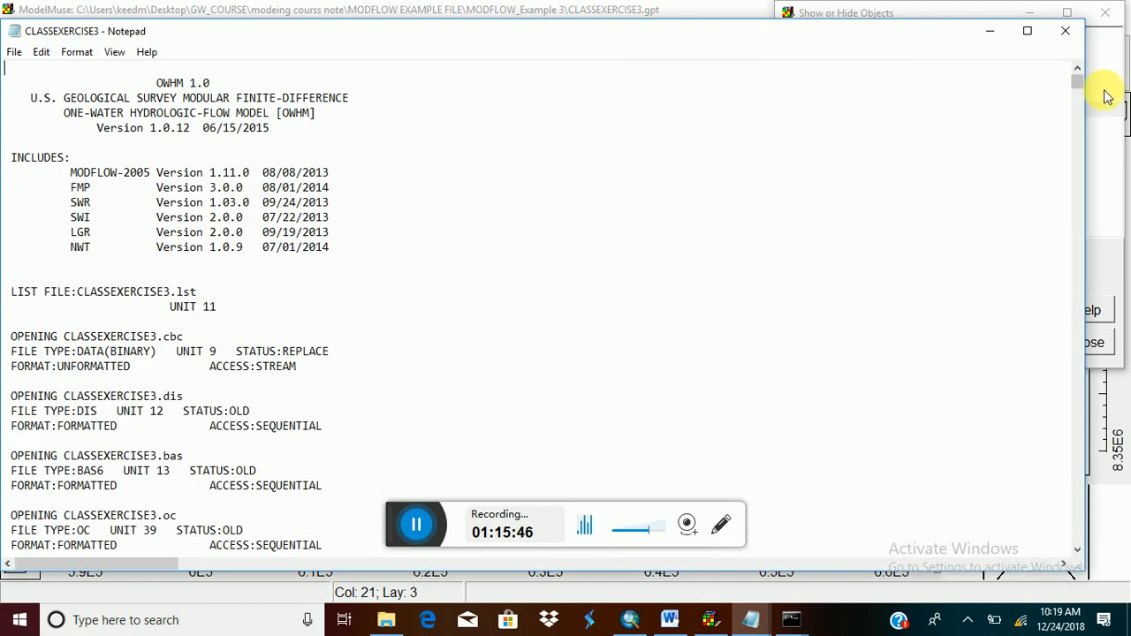
drag(1079, 82, 1065, 540)
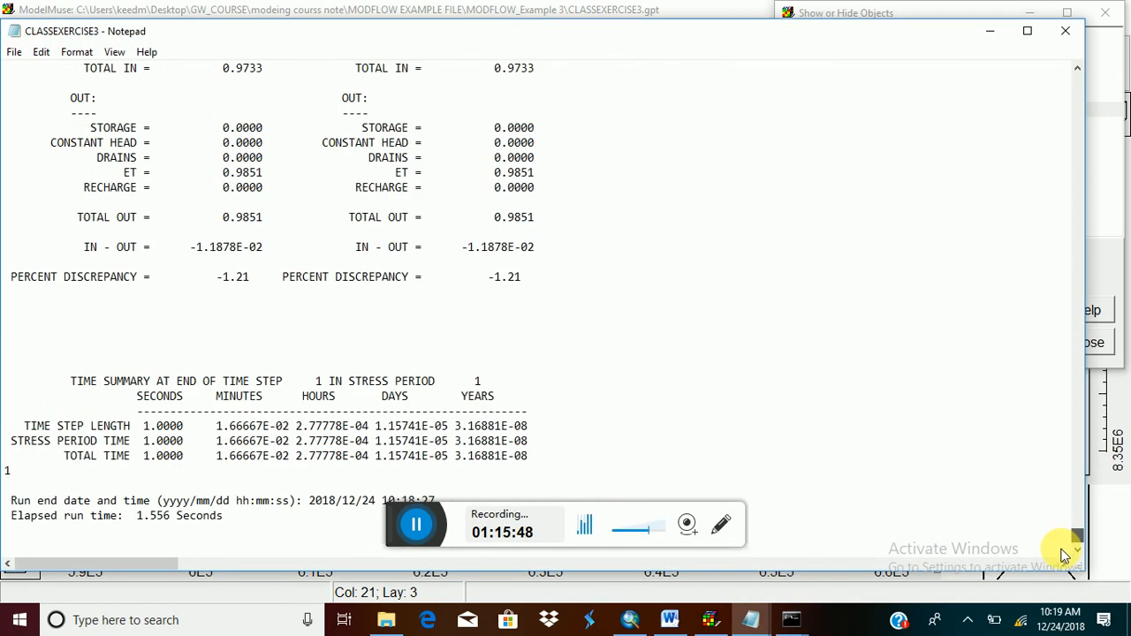
scroll(427, 162, up, 3)
scroll(427, 161, up, 3)
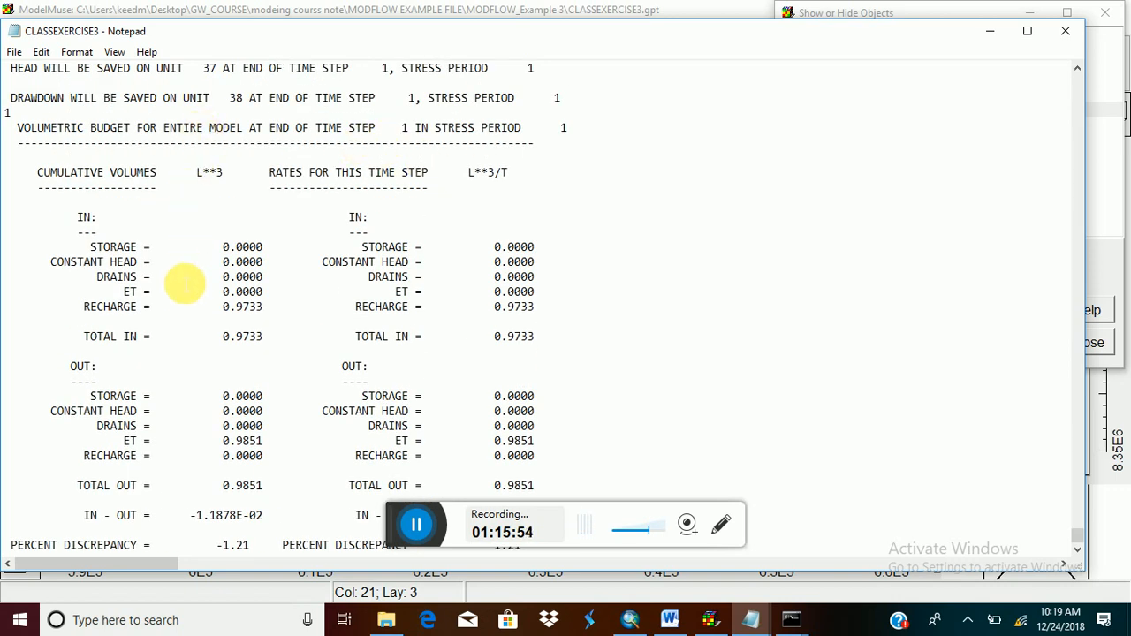
Compare the budget's inflow and outflow rates and check its percent discrepancy, leaving the listing file and command window minimized.
drag(79, 217, 511, 416)
scroll(110, 306, down, 2)
drag(216, 456, 265, 464)
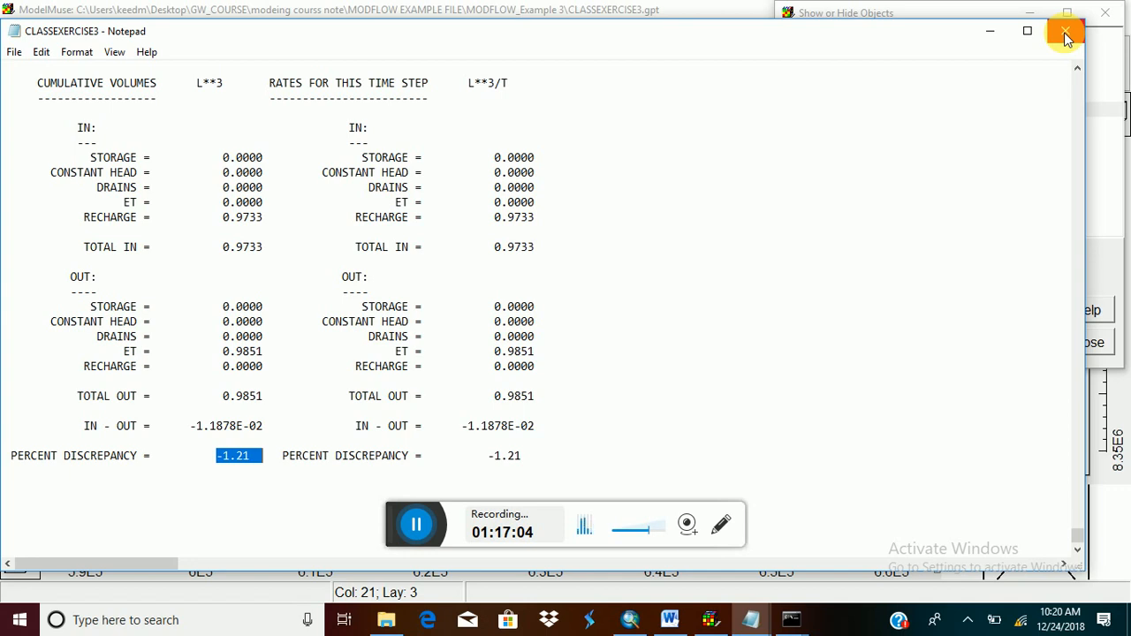
click(989, 33)
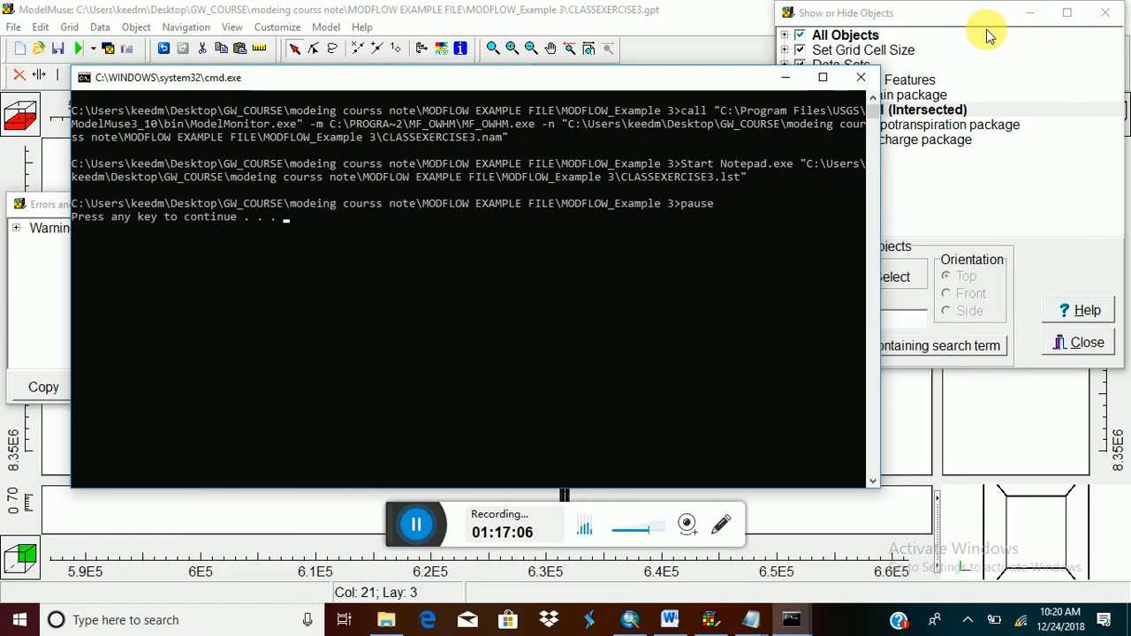
click(785, 78)
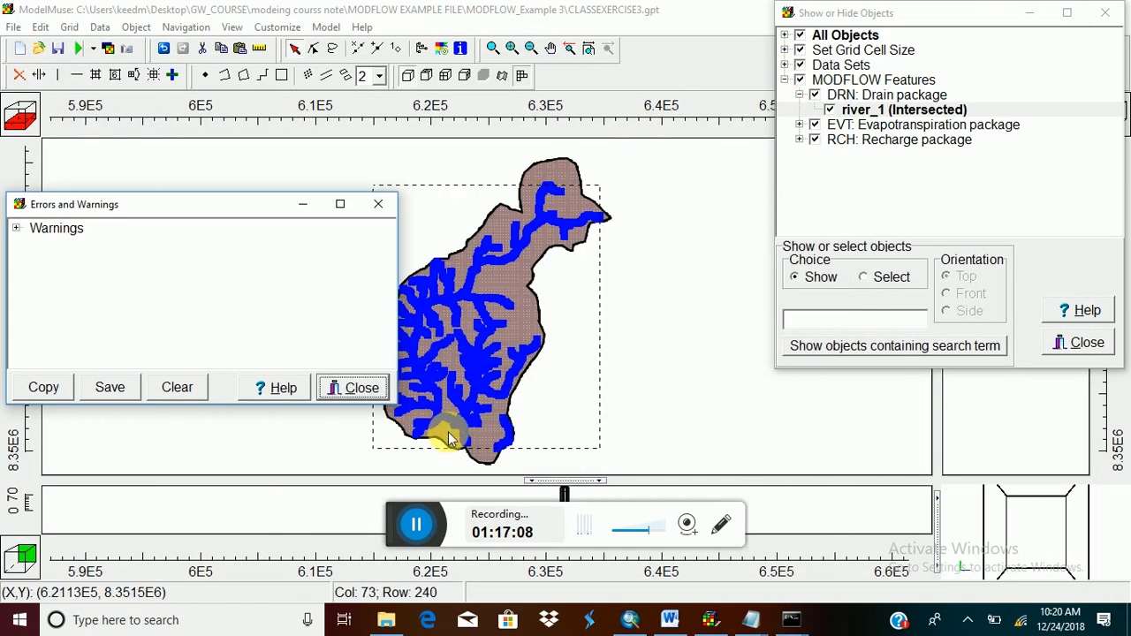
Review the CLASSEXERCISE3 output files generated in the MODFLOW_Example 3 folder and return to the model.
mouse_move(386, 619)
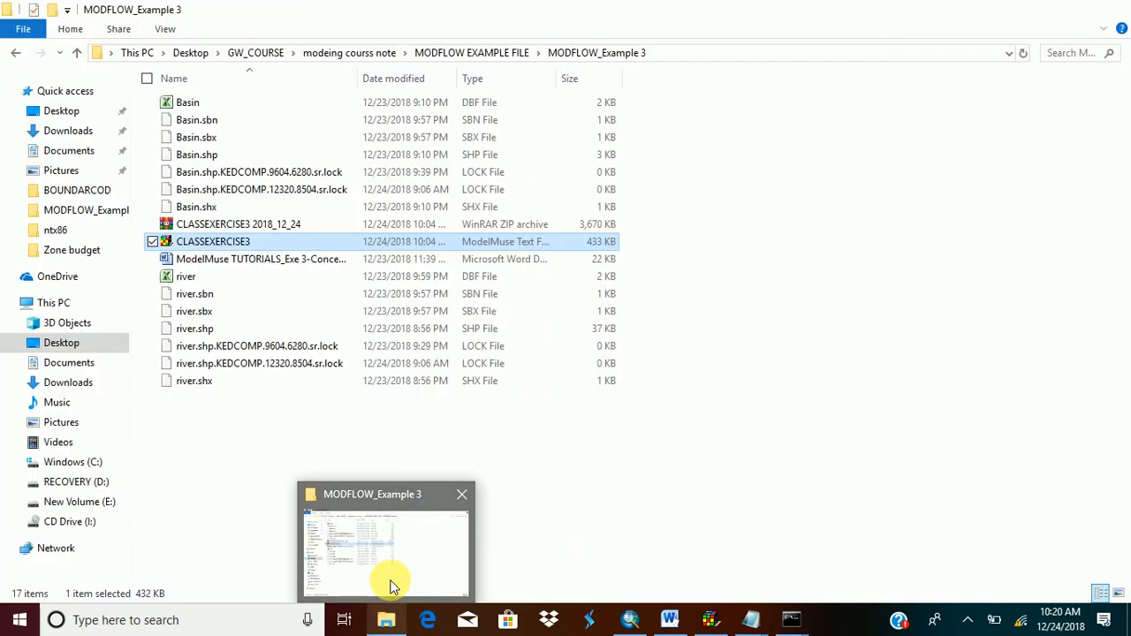
click(393, 587)
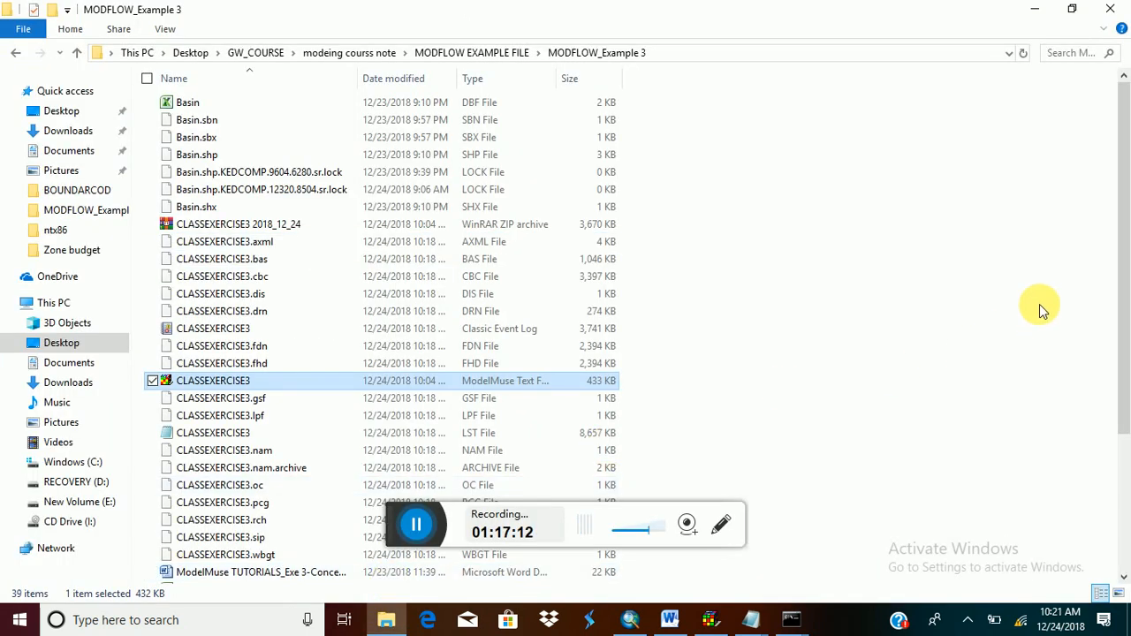
drag(1123, 242, 1120, 295)
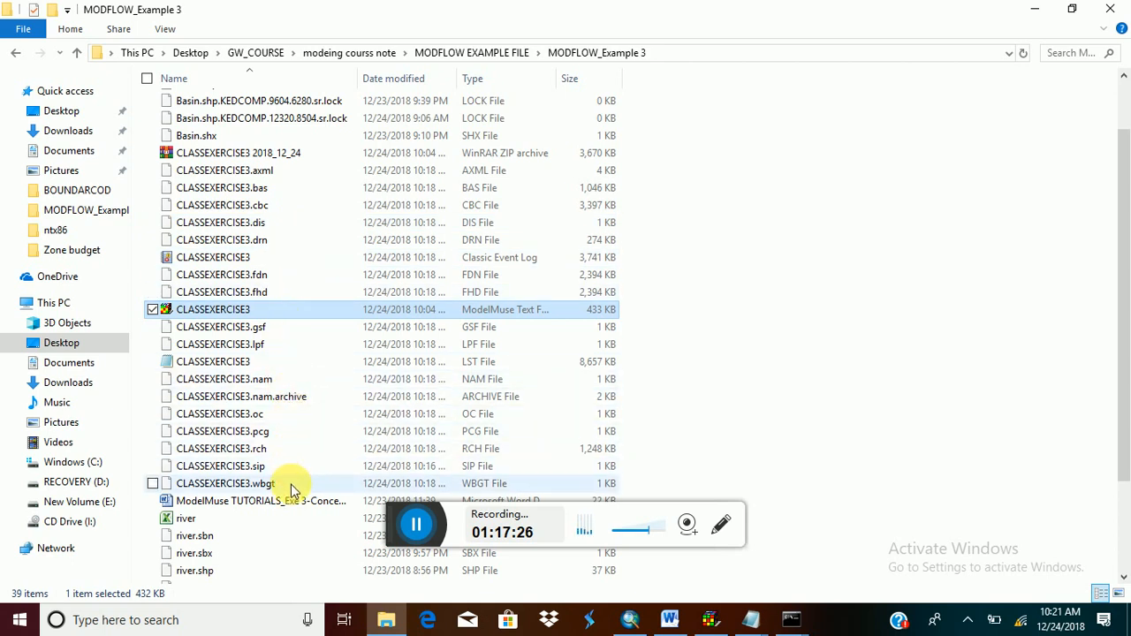
click(1038, 13)
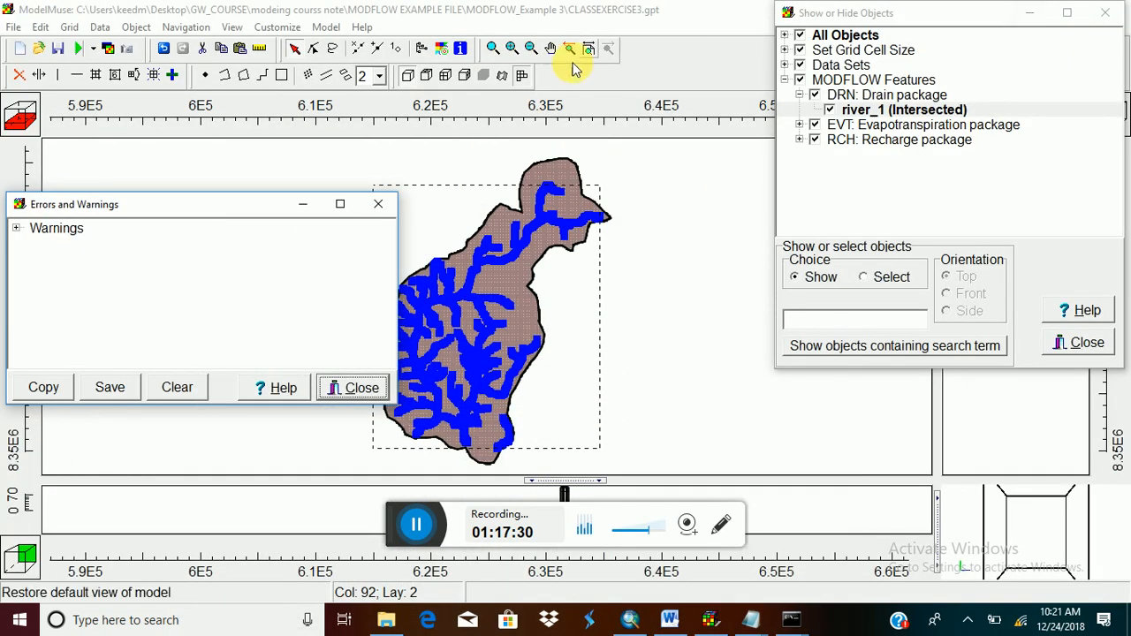
Minimize the errors and warnings window, deselect the river object, and hide all Drain, Evapotranspiration and Recharge package objects.
click(302, 204)
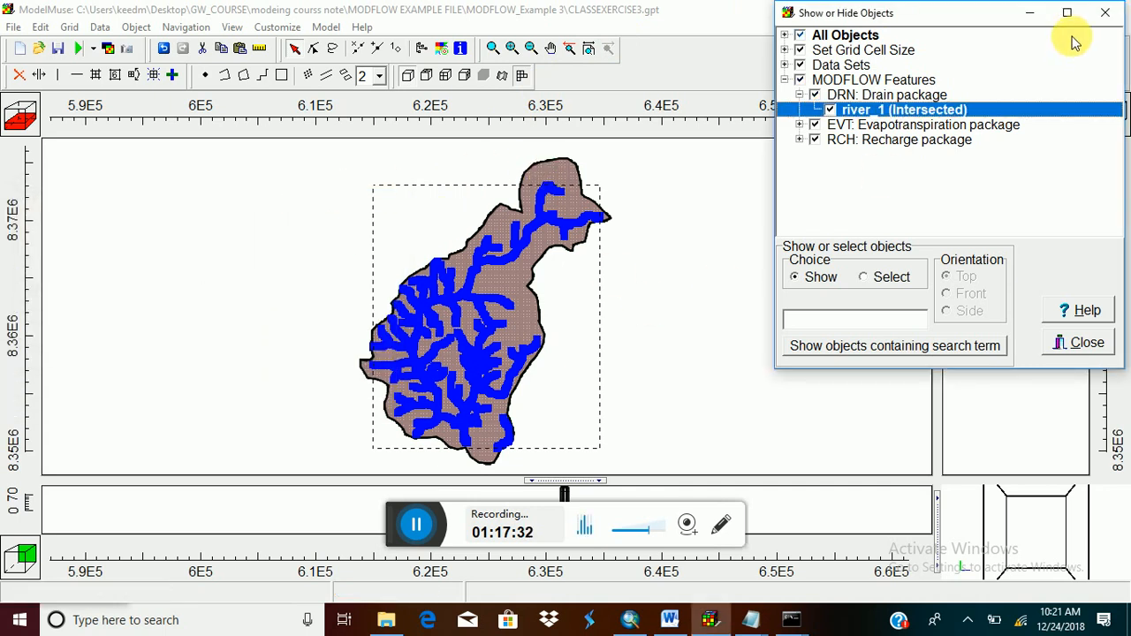
click(1028, 13)
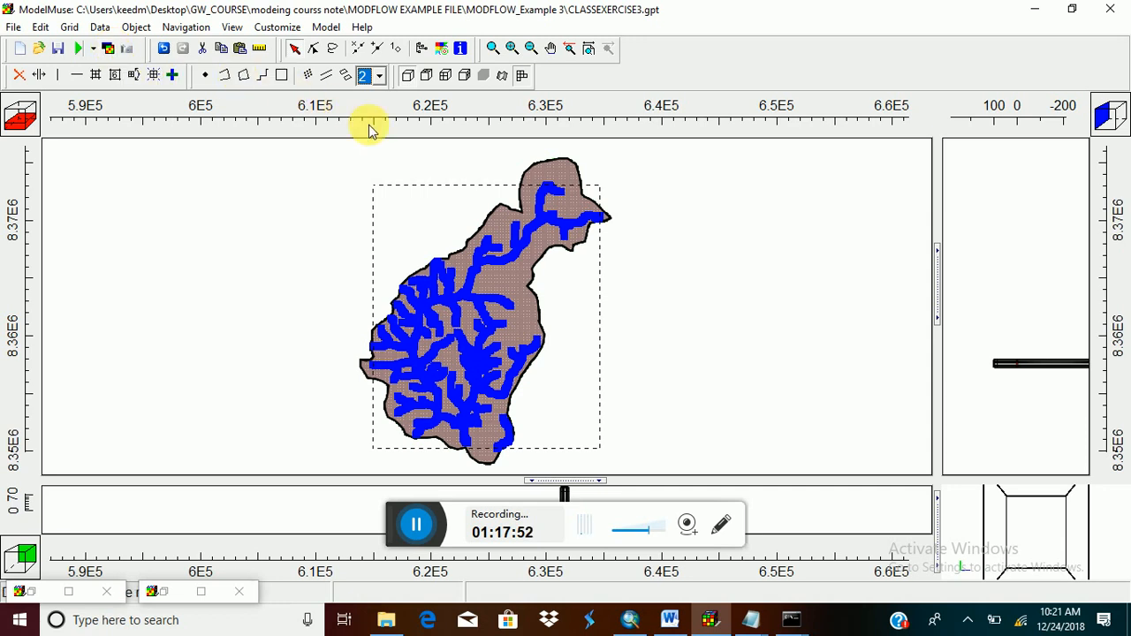
click(727, 348)
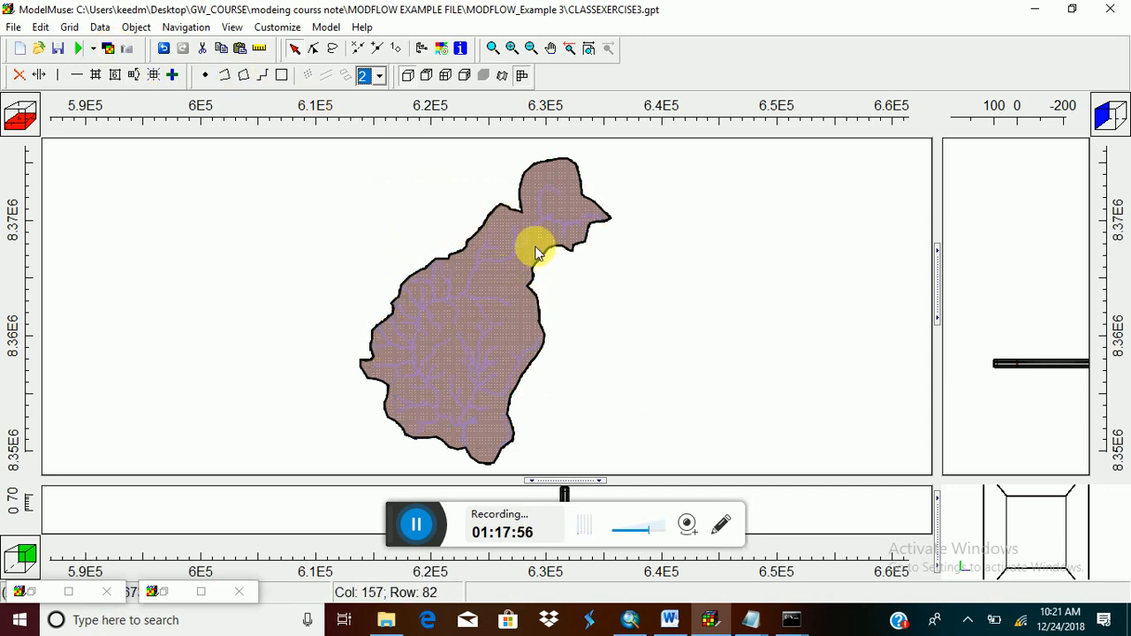
click(424, 49)
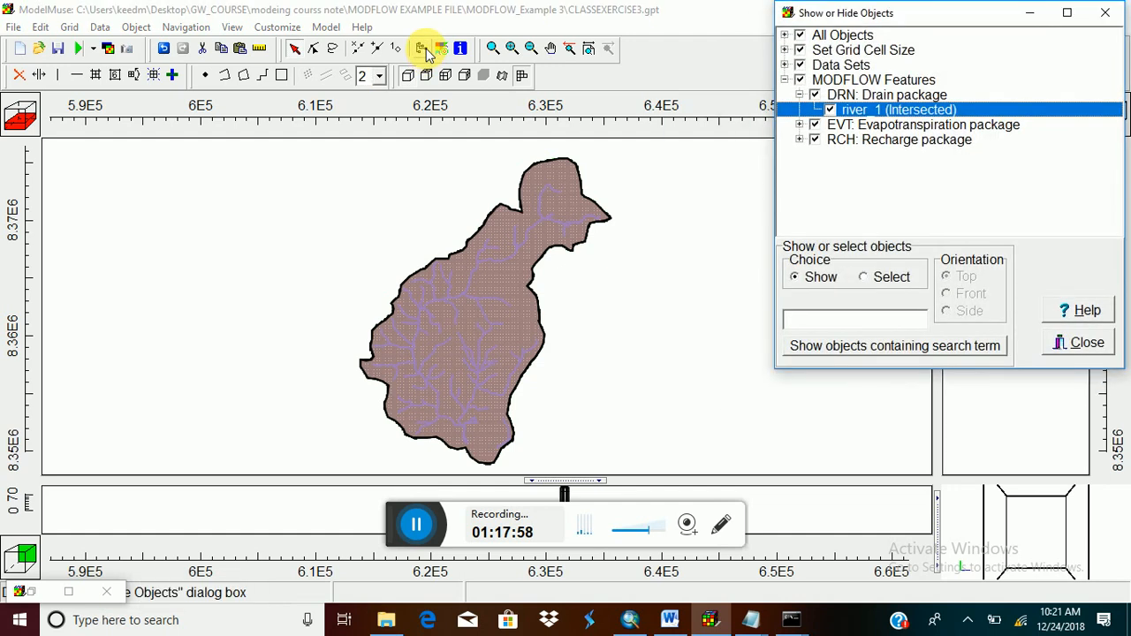
click(815, 94)
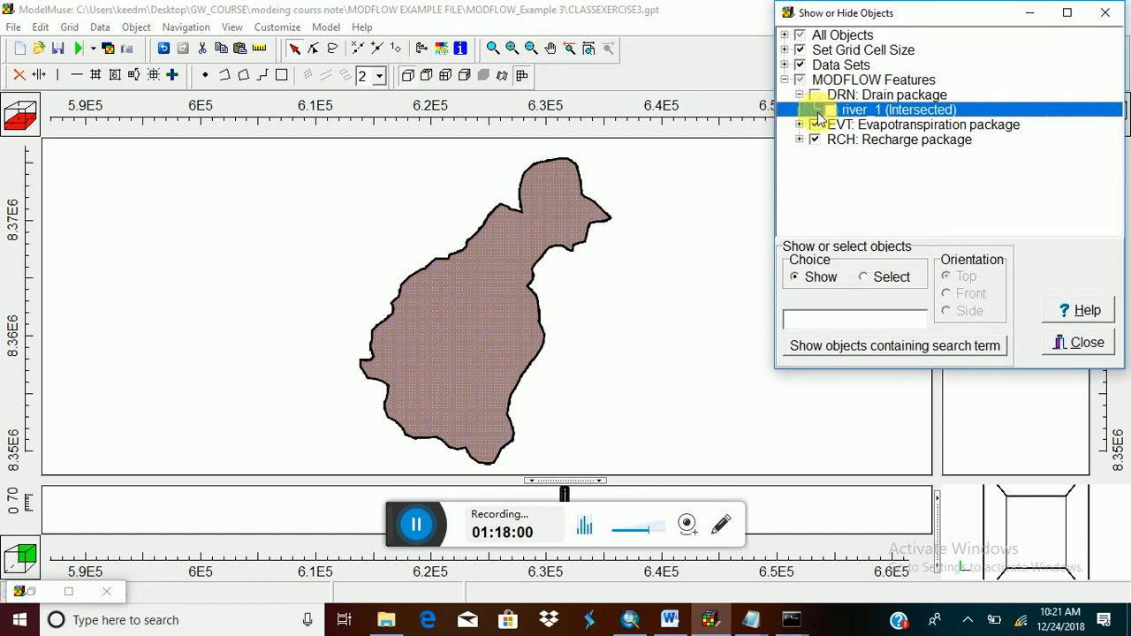
click(814, 124)
click(816, 140)
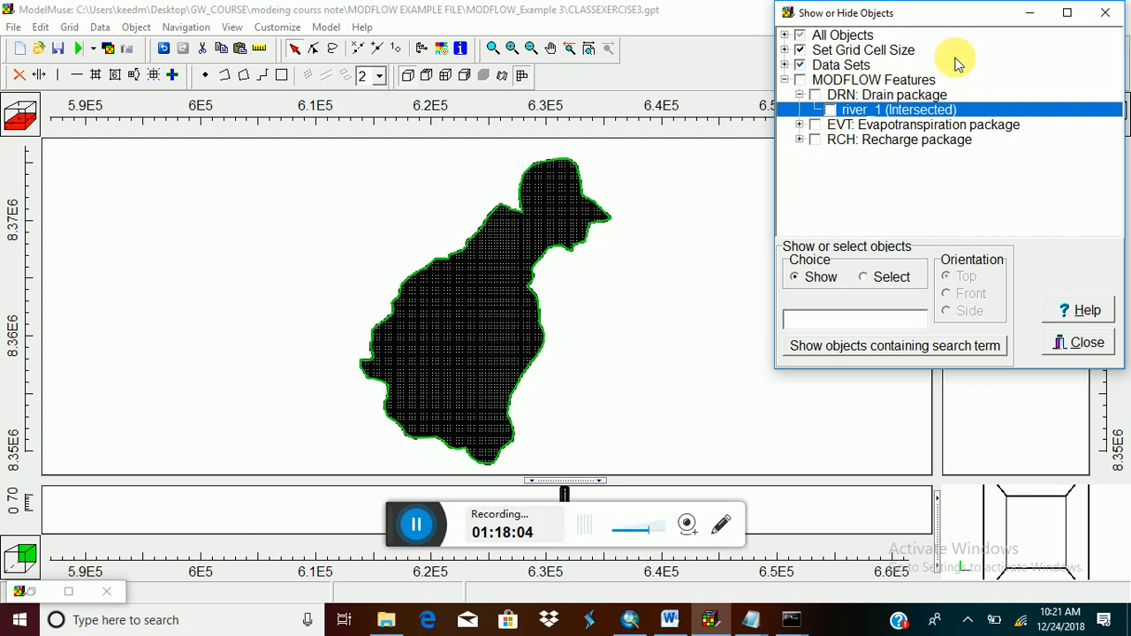
click(1028, 14)
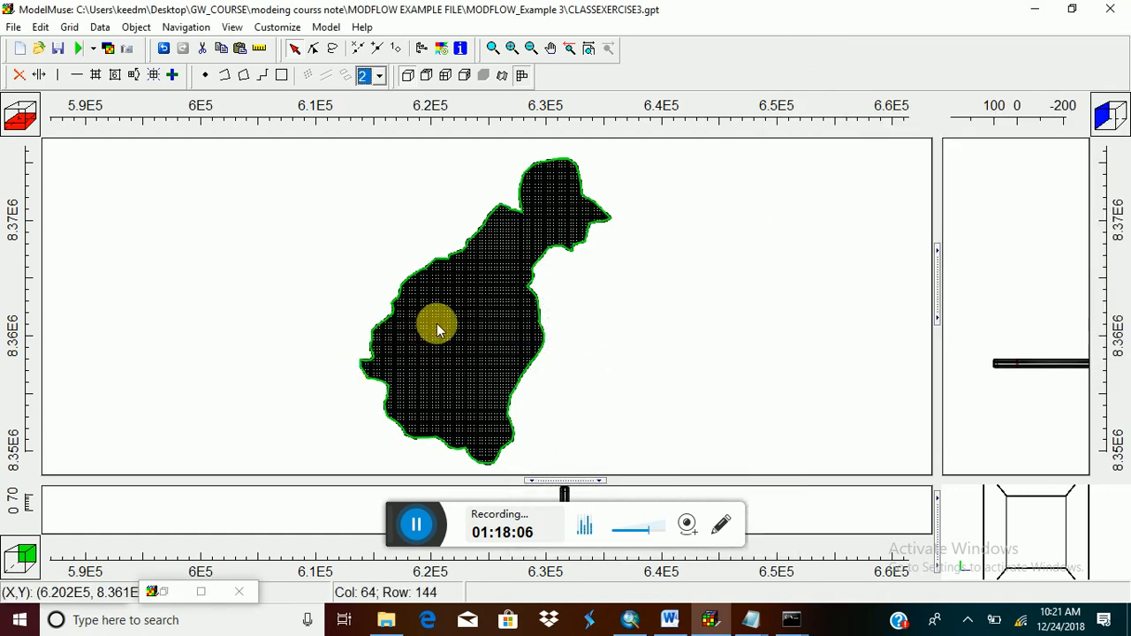
Import the head results for period 1, step 1 from CLASSEXERCISE3.fhd and display them as a contour grid.
click(108, 53)
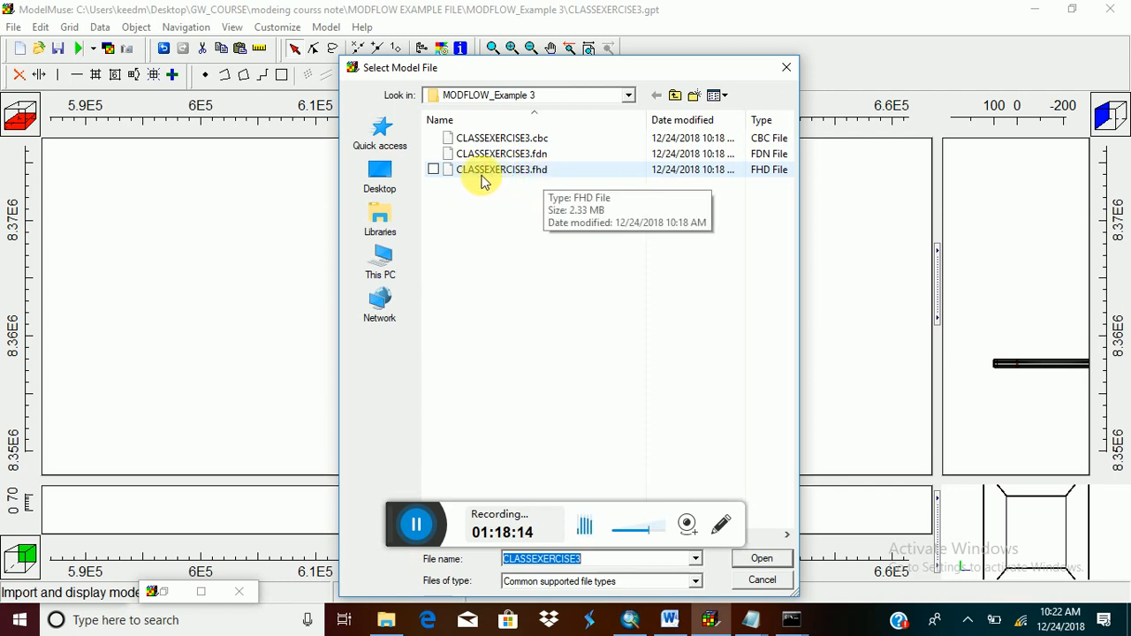
click(541, 173)
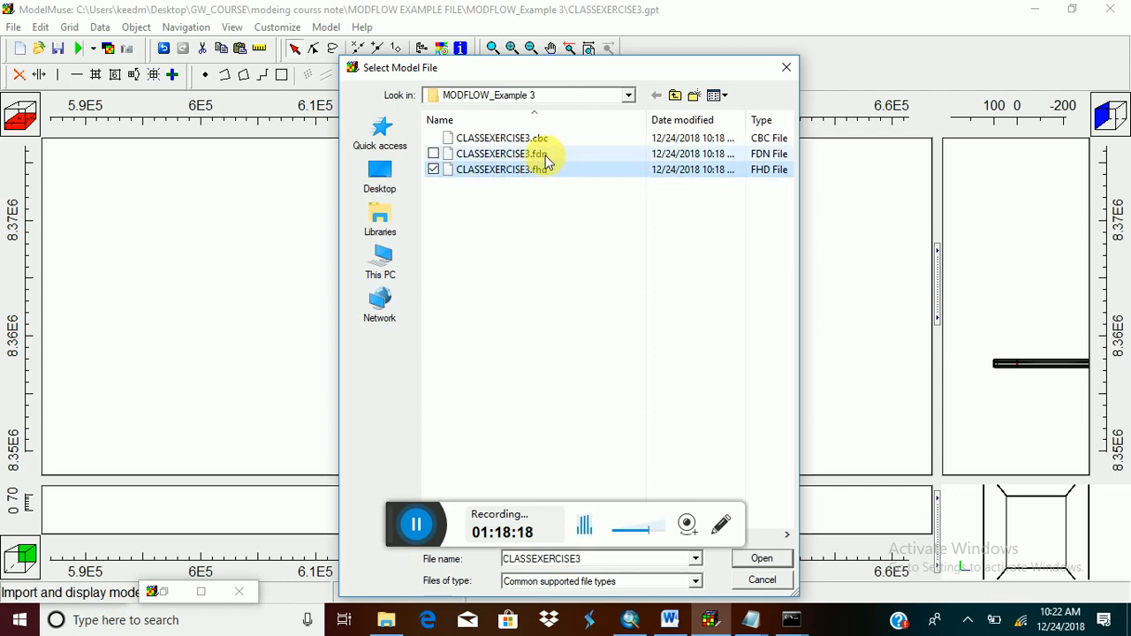
click(545, 158)
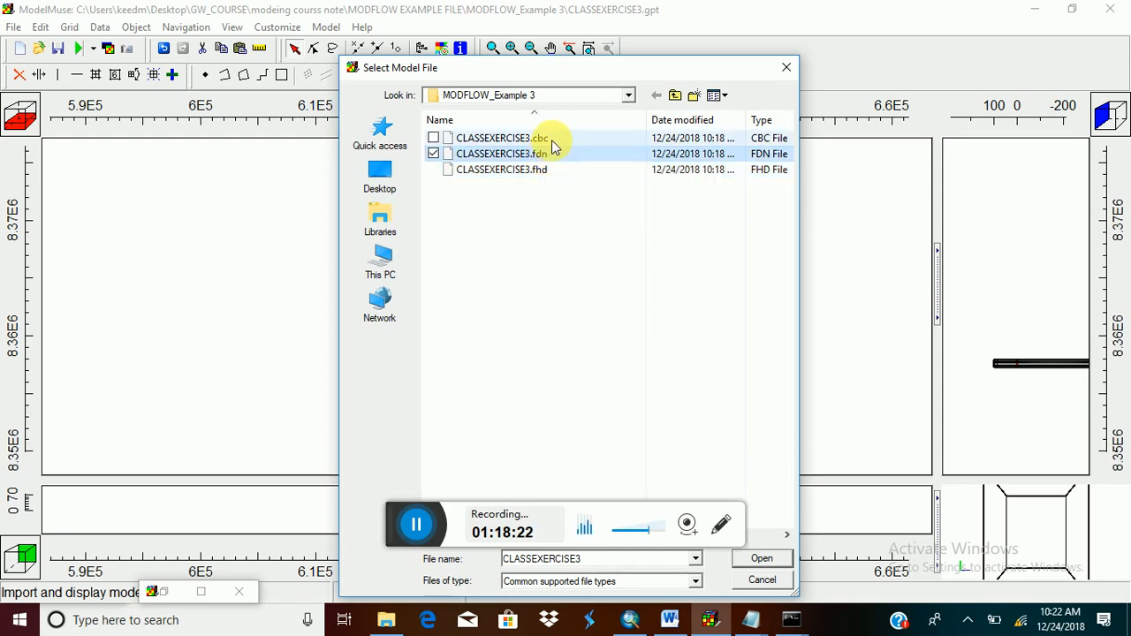
click(552, 140)
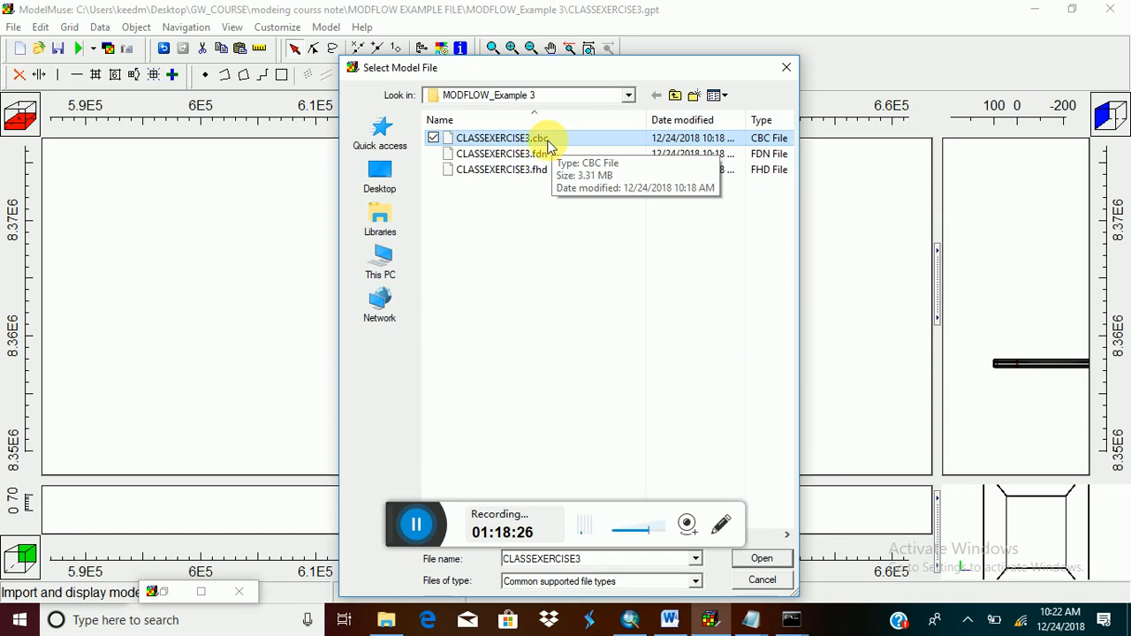
click(537, 170)
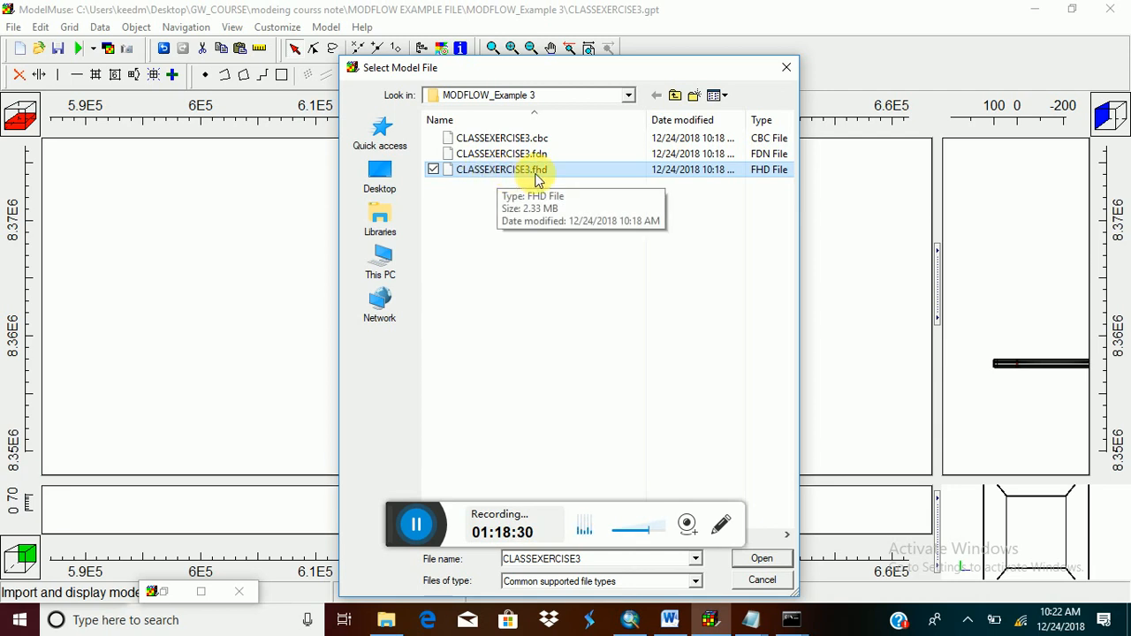
click(762, 562)
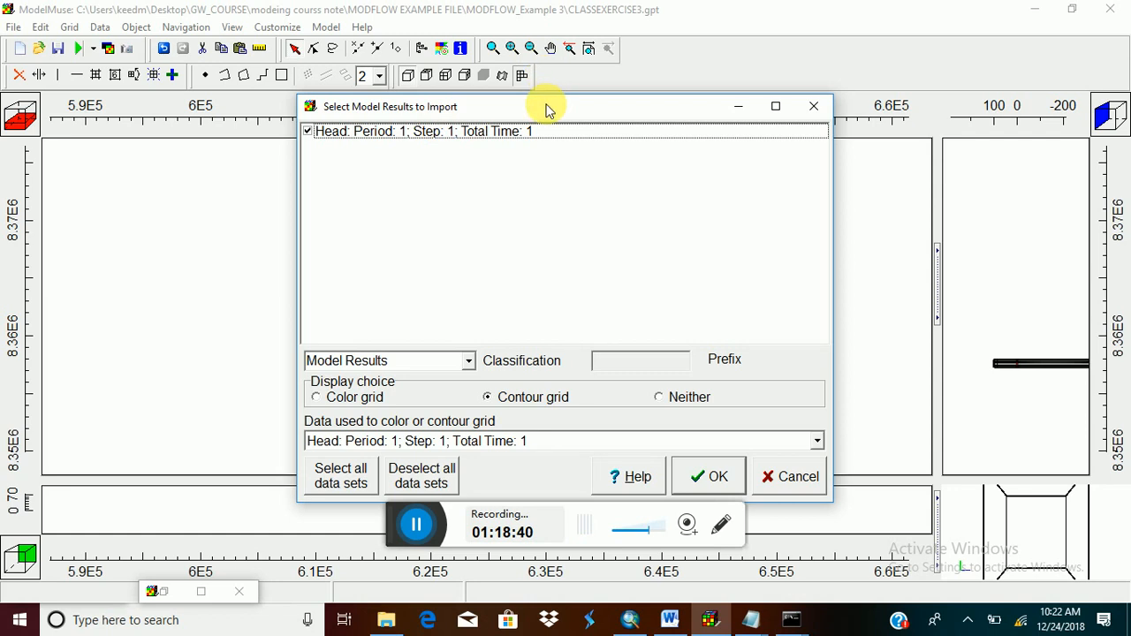
drag(546, 107, 541, 33)
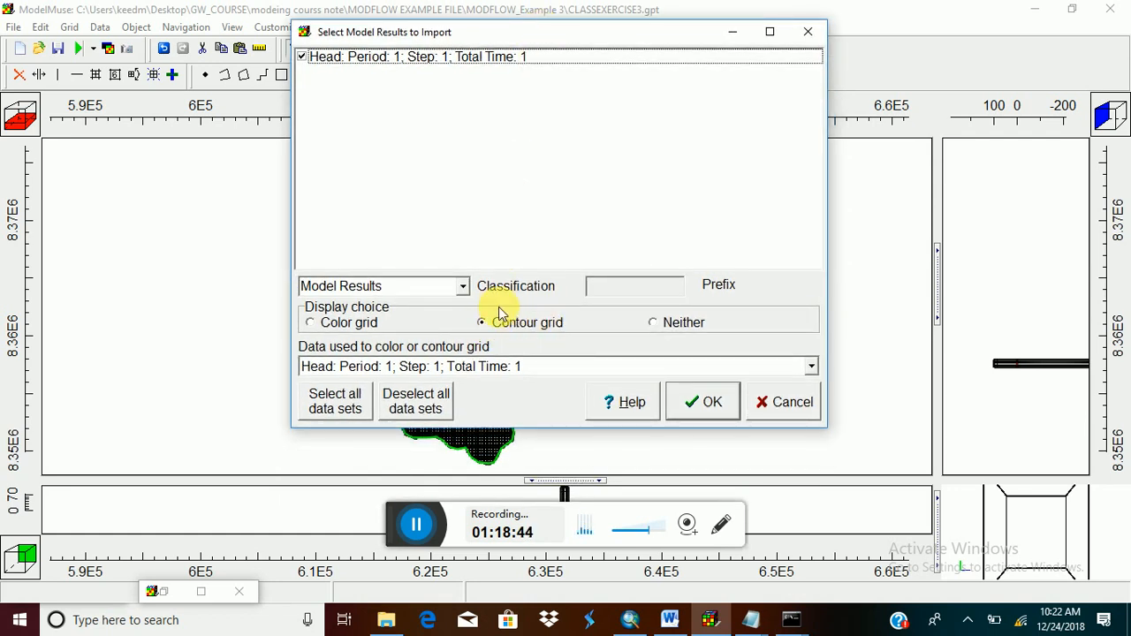
click(712, 412)
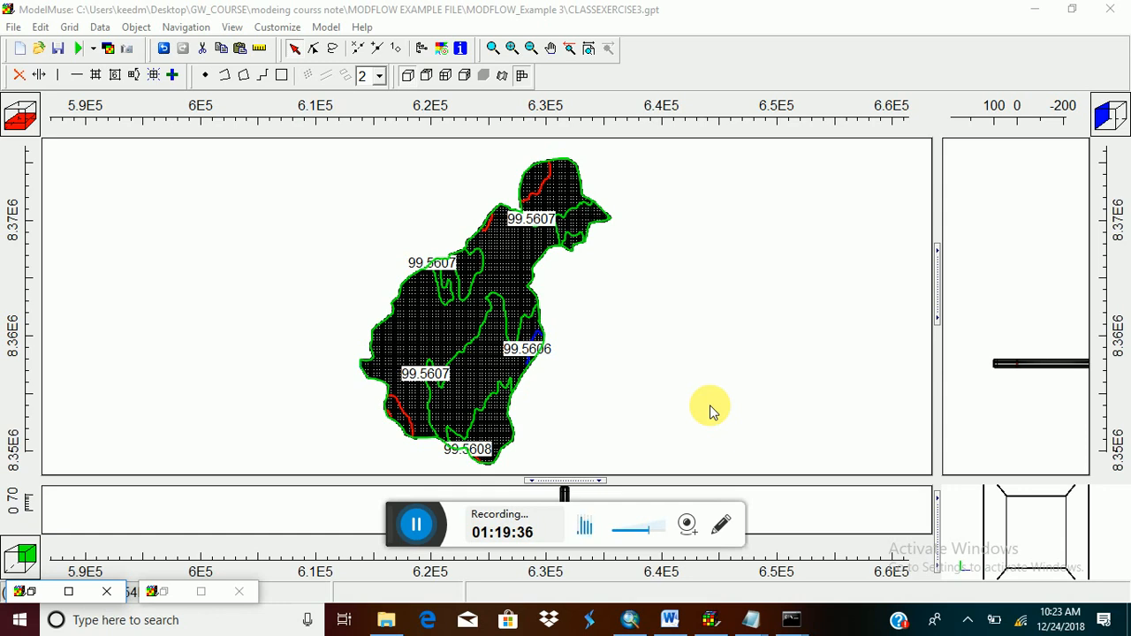
Try contour intervals of 0.5 and 0.1 for the Head_P1_S1 contour data.
scroll(465, 323, up, 1)
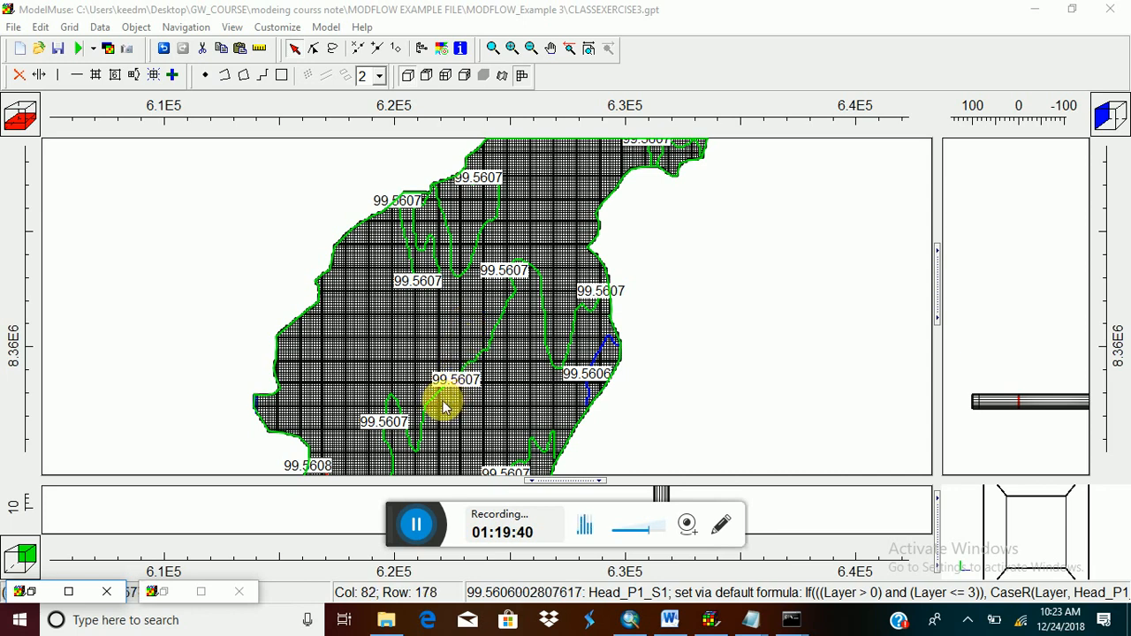
click(442, 49)
click(533, 53)
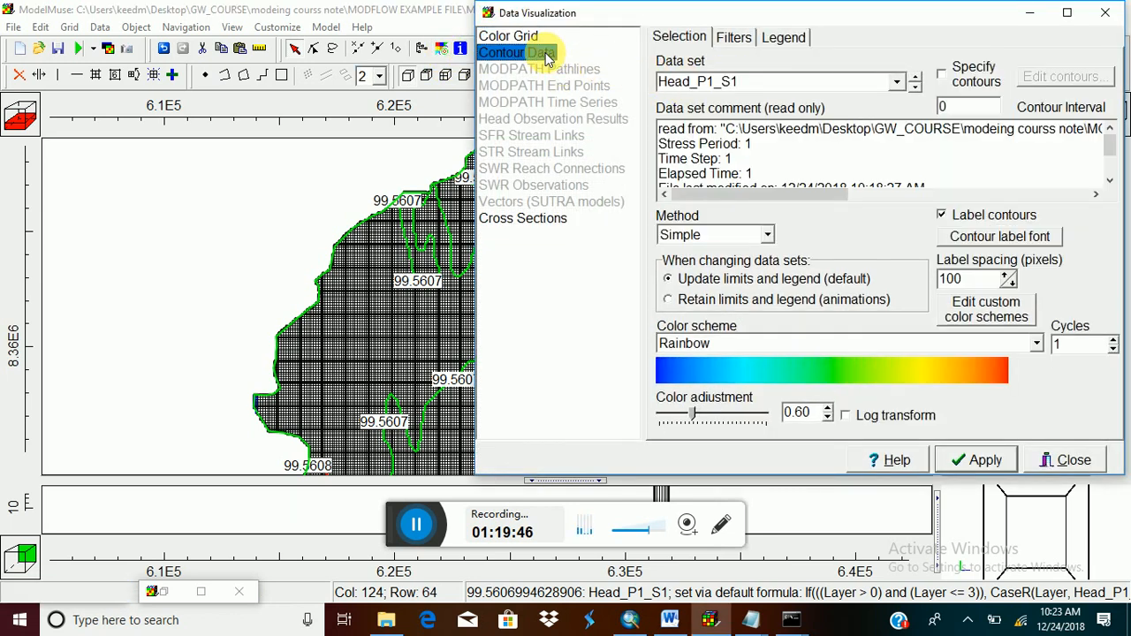
click(966, 107)
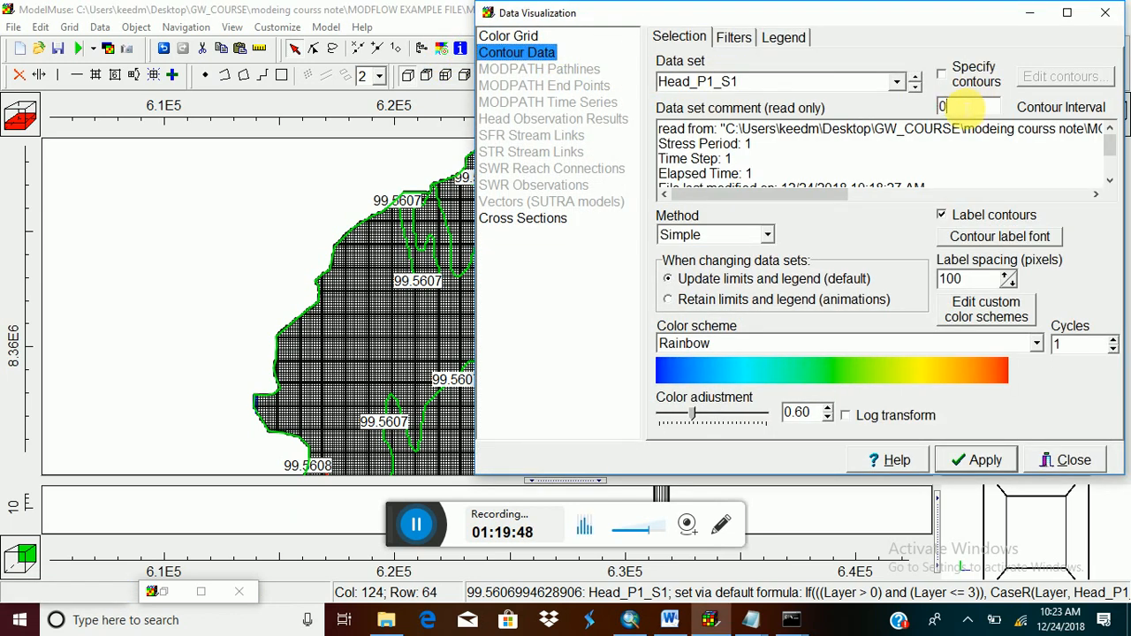
text(0.5)
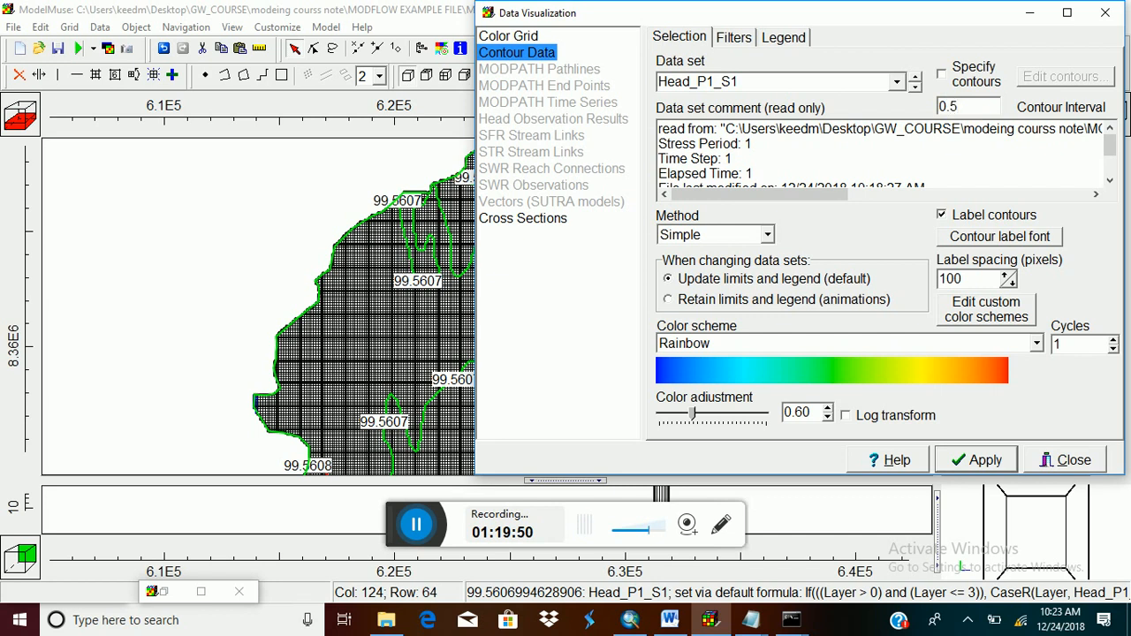
click(1009, 461)
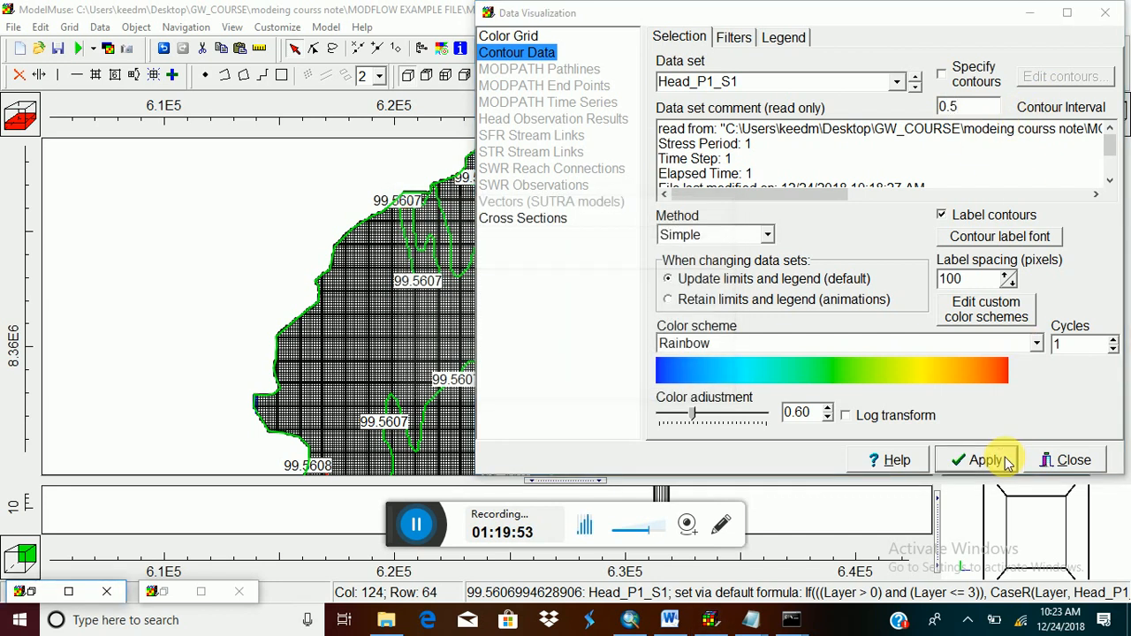
double_click(963, 106)
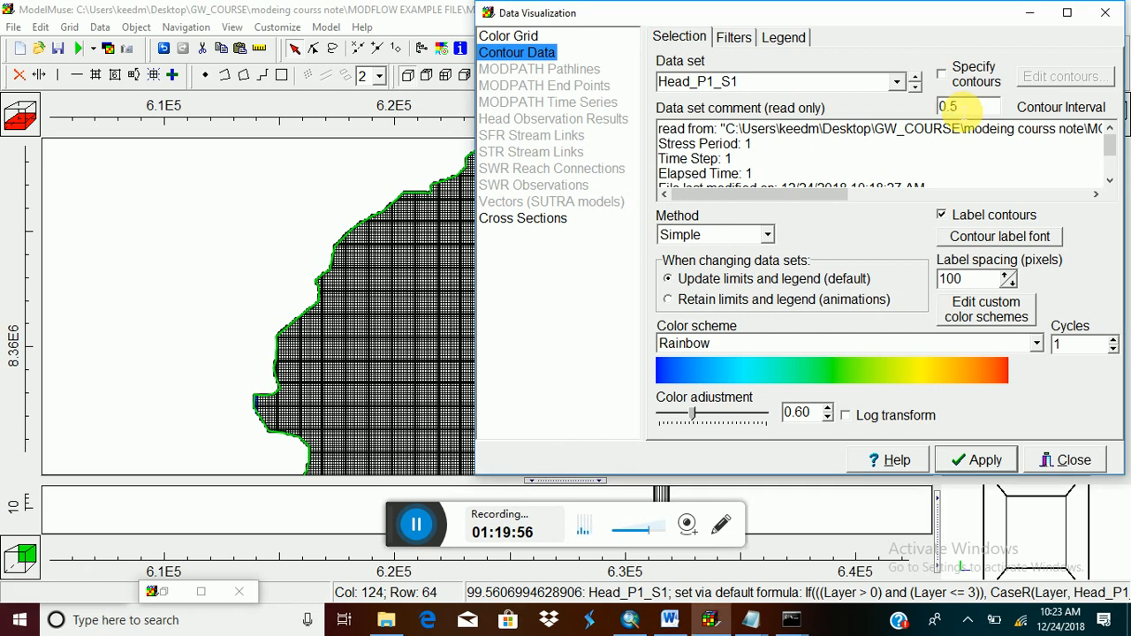
text(0.1)
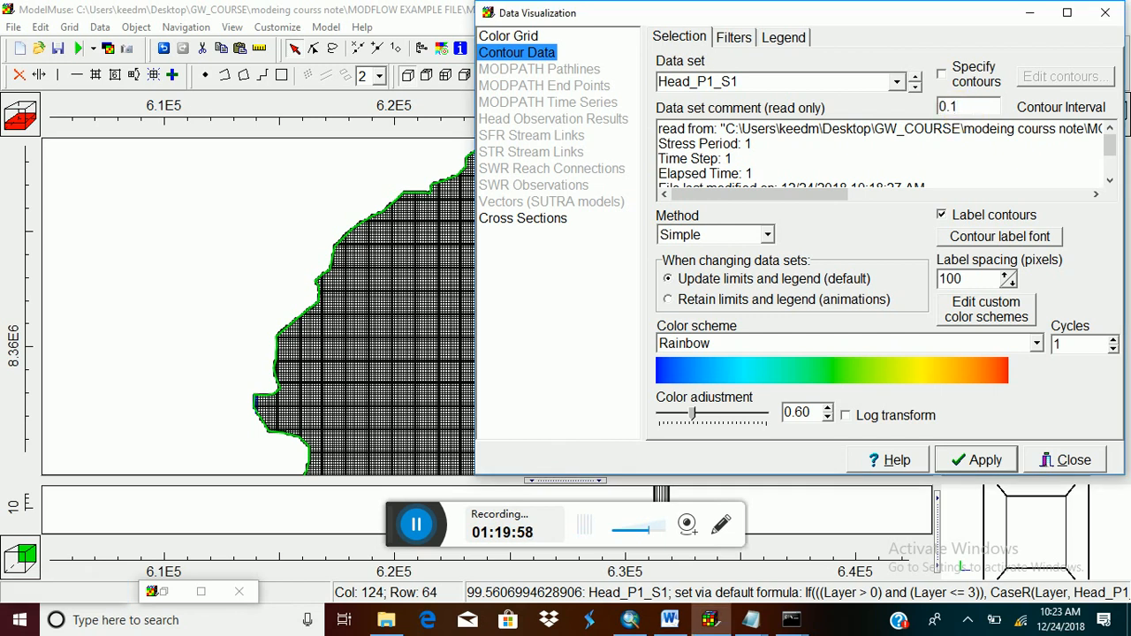
click(977, 462)
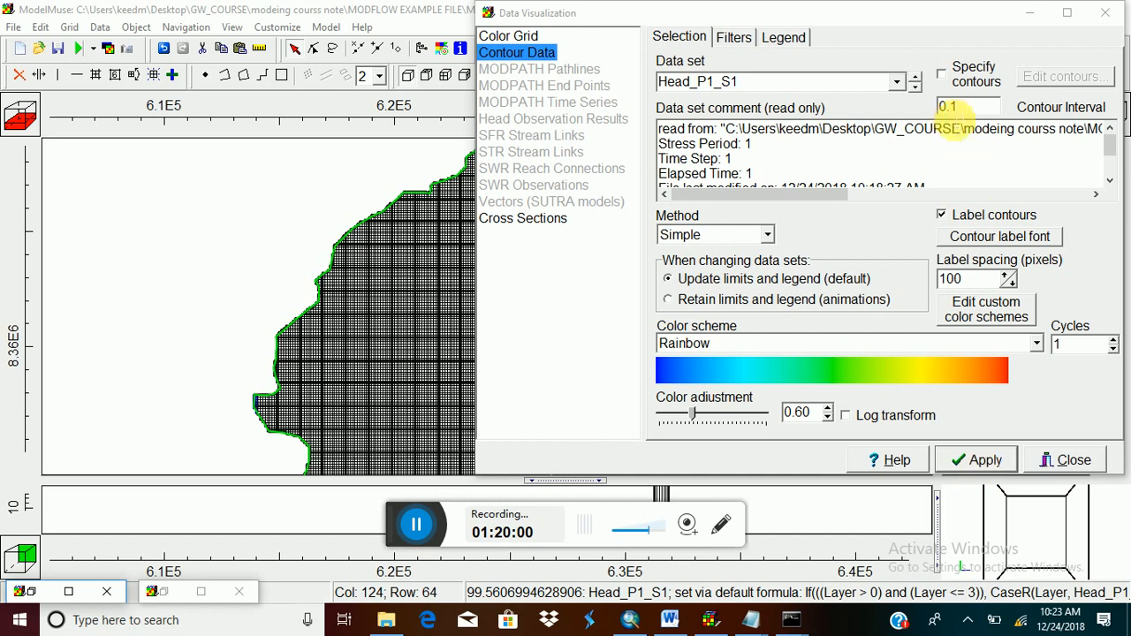
Reset the Head_P1_S1 contour interval to 0, close the data visualization settings and inspect the head contours up close.
double_click(964, 107)
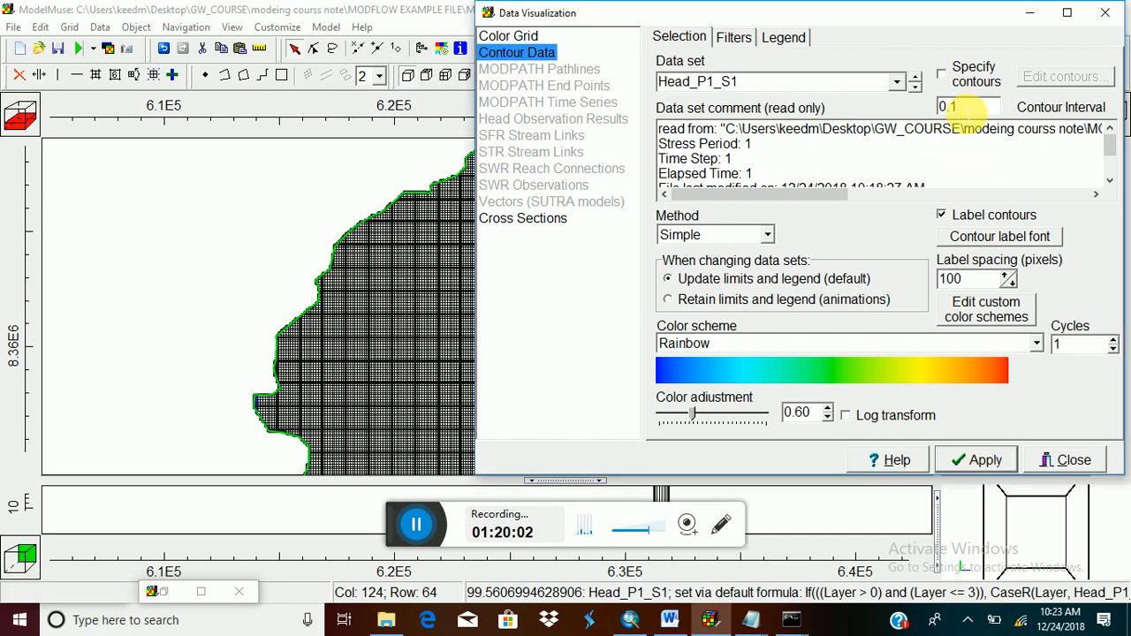
click(989, 458)
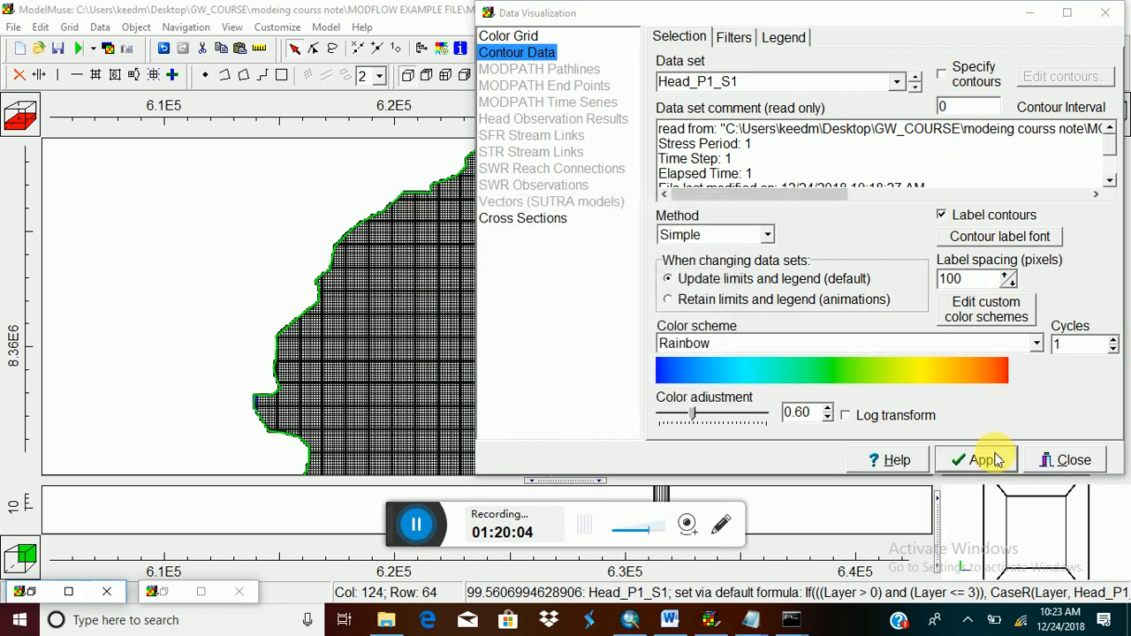
click(1063, 460)
scroll(470, 271, up, 2)
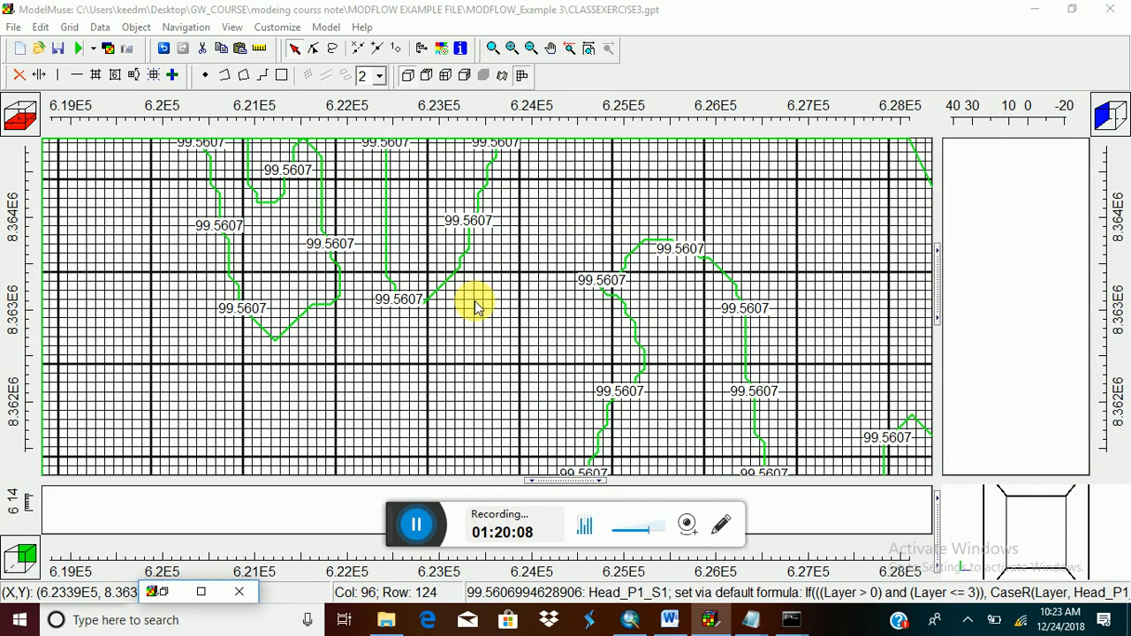
scroll(474, 305, down, 2)
scroll(477, 306, up, 4)
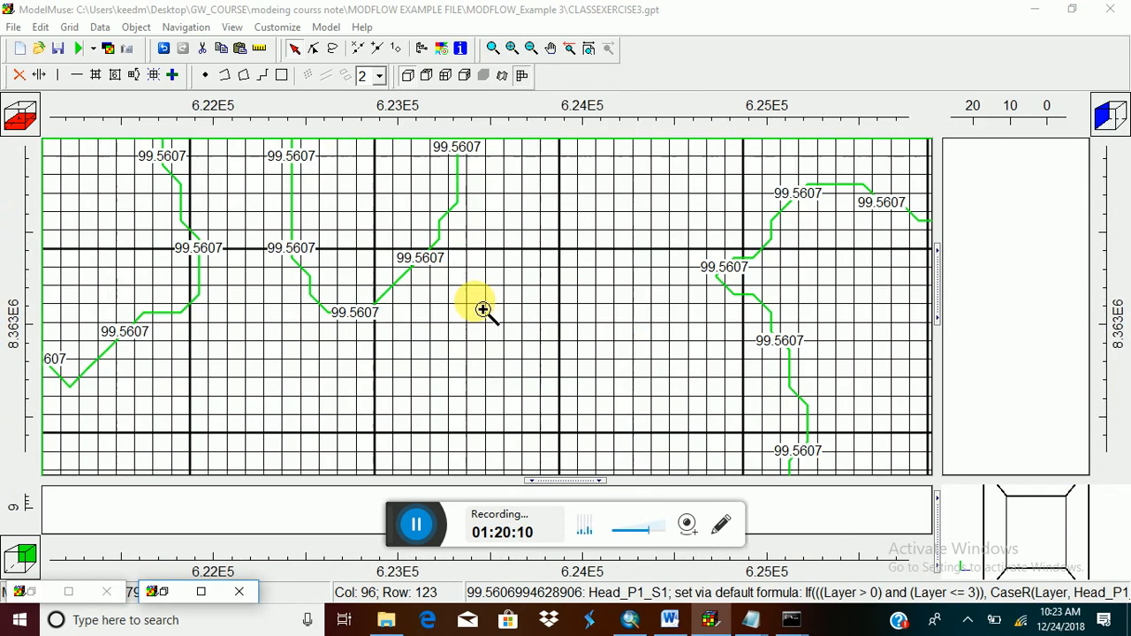
scroll(527, 292, up, 2)
scroll(537, 298, down, 2)
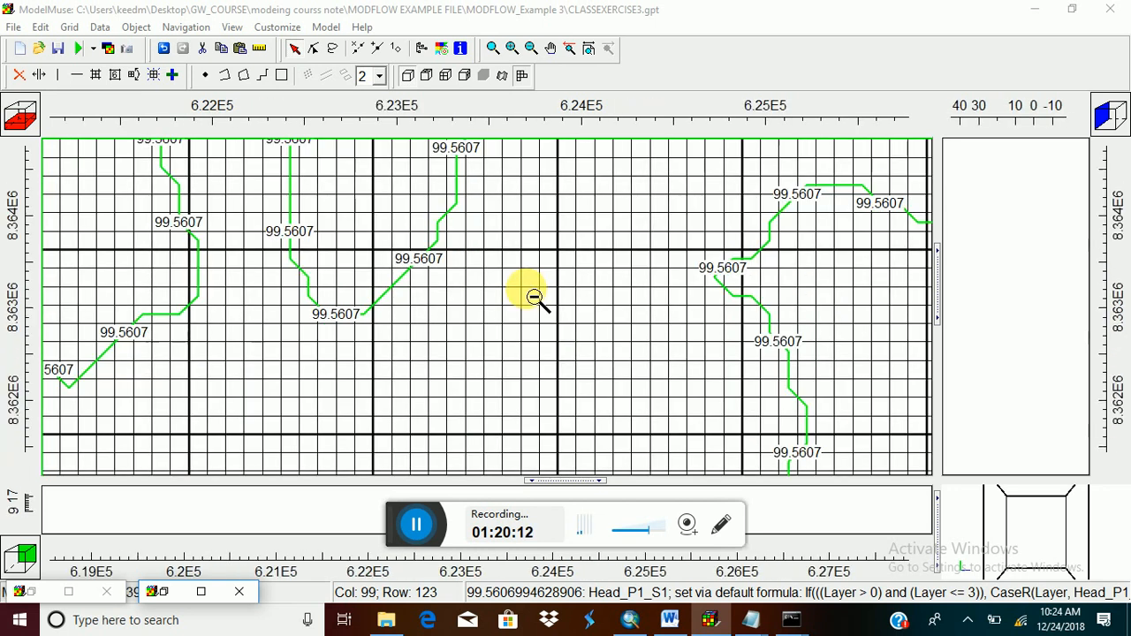
Examine the simulated head contours and their labels across the whole model area, from the northern tip to the southern part.
scroll(535, 298, down, 2)
scroll(535, 298, down, 2)
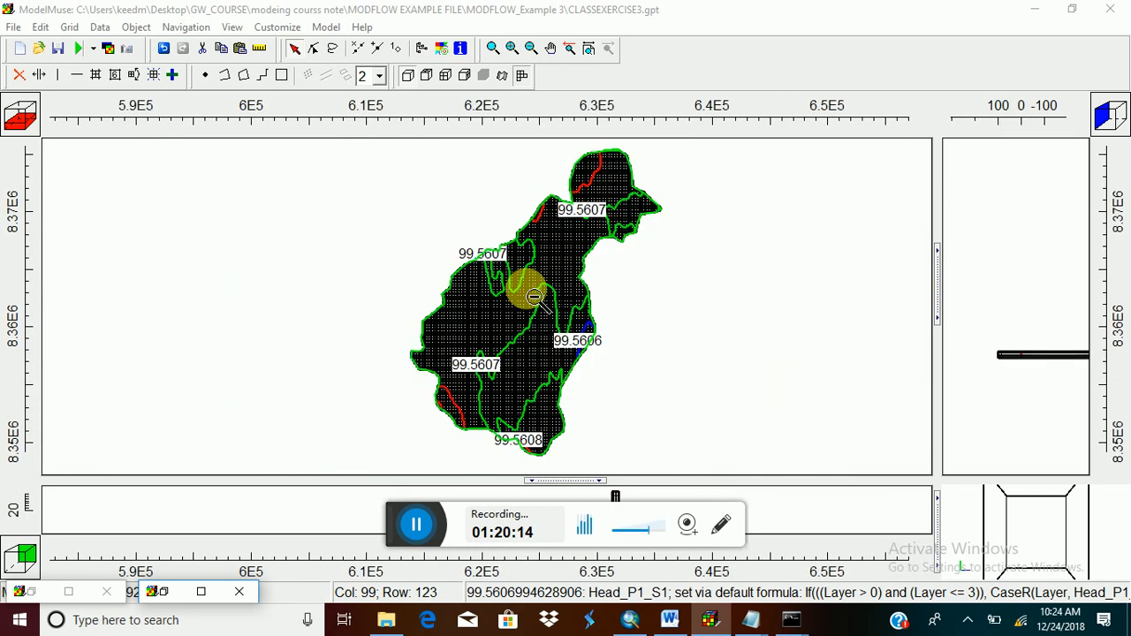
scroll(593, 197, up, 3)
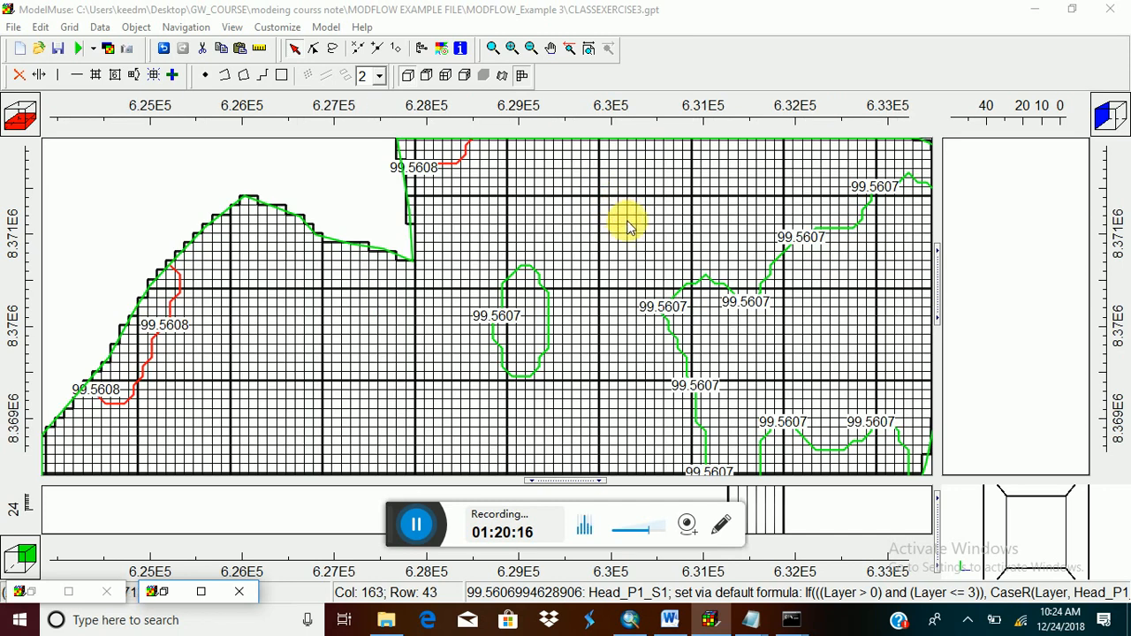
scroll(548, 320, down, 3)
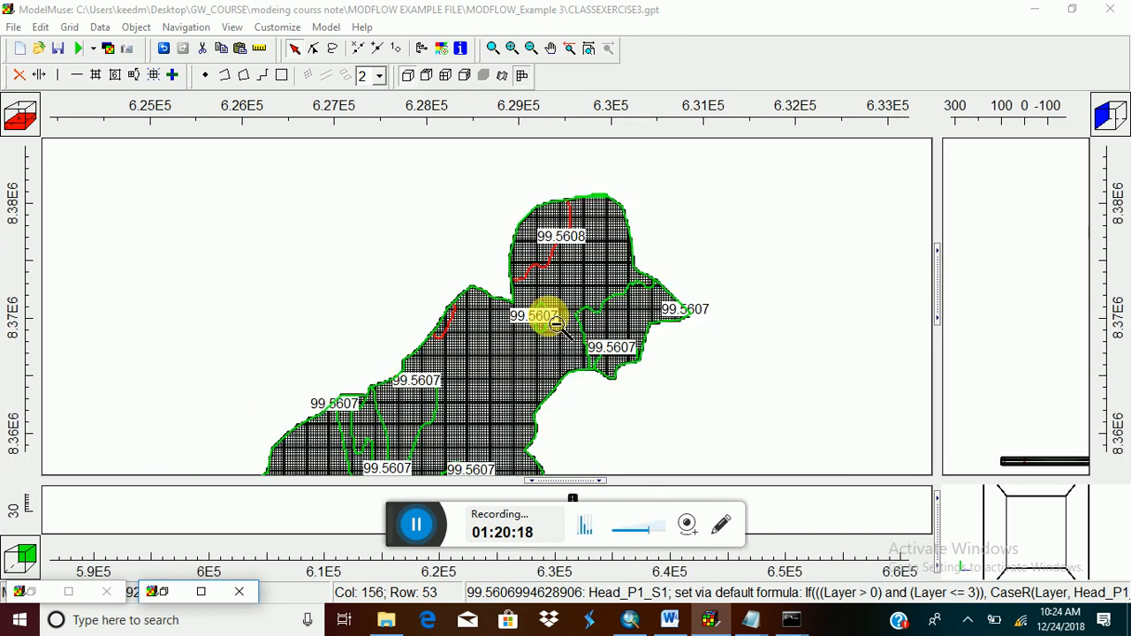
click(551, 48)
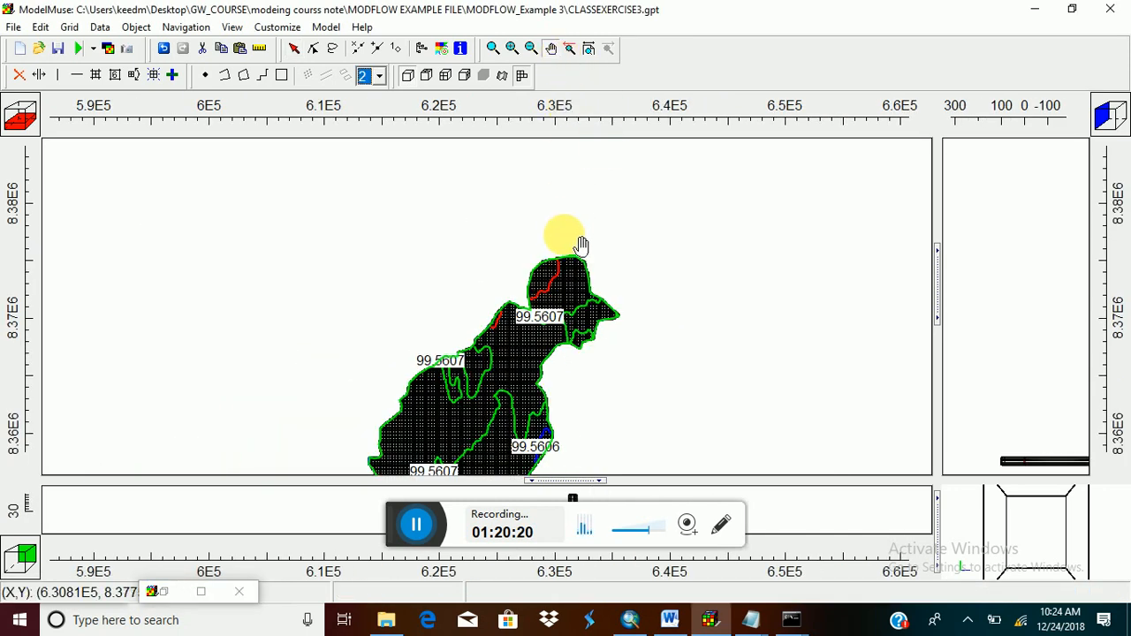
drag(531, 389, 615, 292)
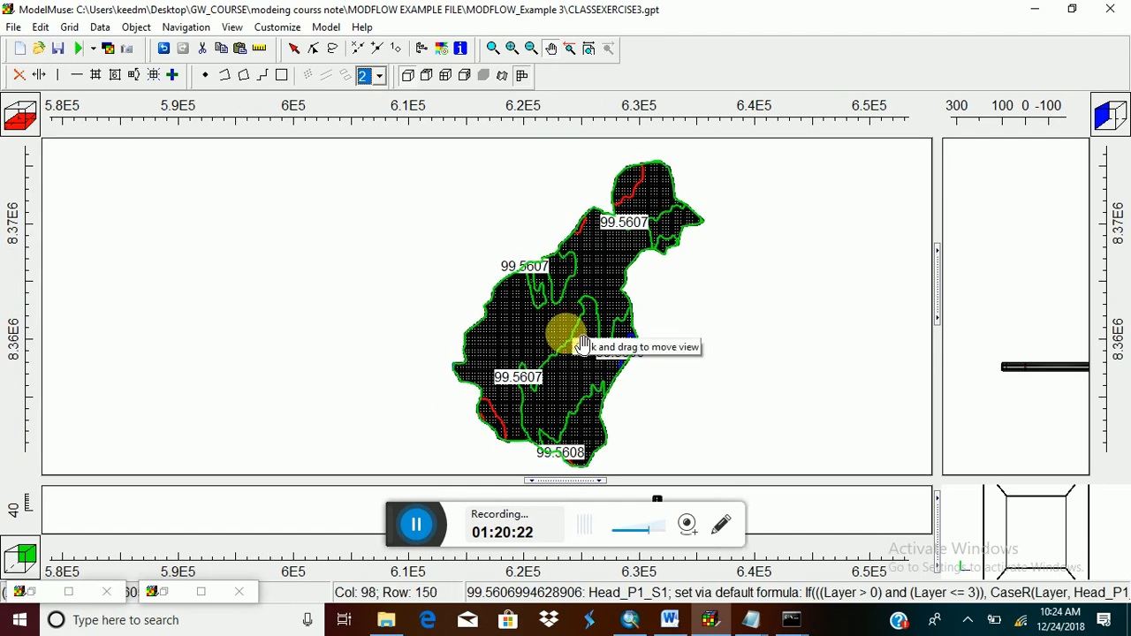
scroll(583, 344, up, 3)
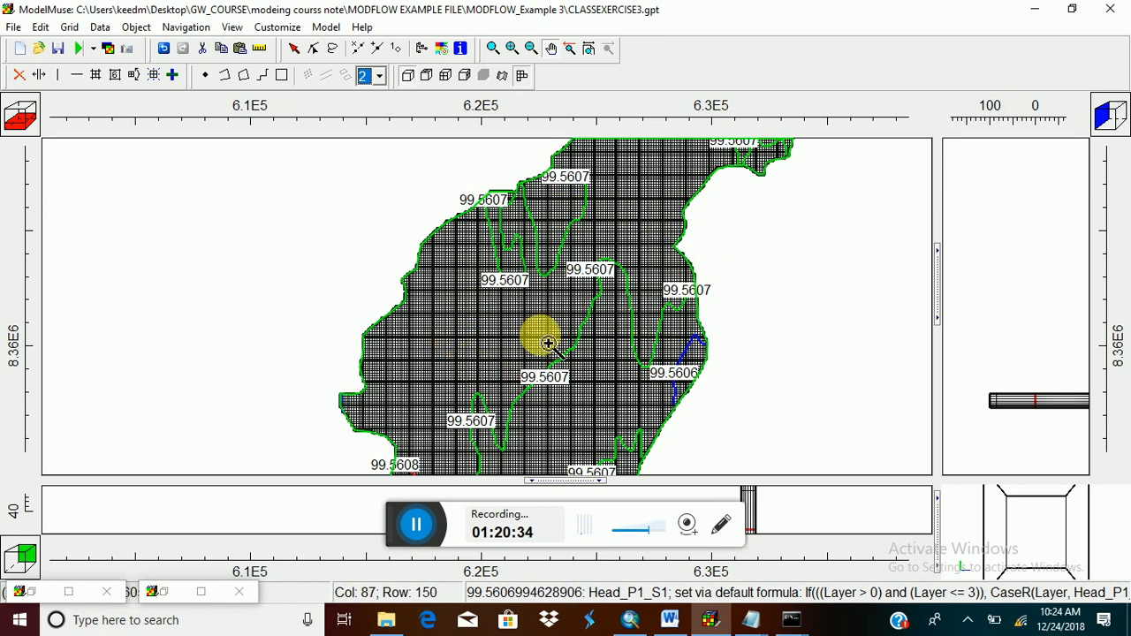
Import only the Et results for period 1, step 1 from CLASSEXERCISE3.cbc as a color grid and inspect the colored model area.
click(110, 51)
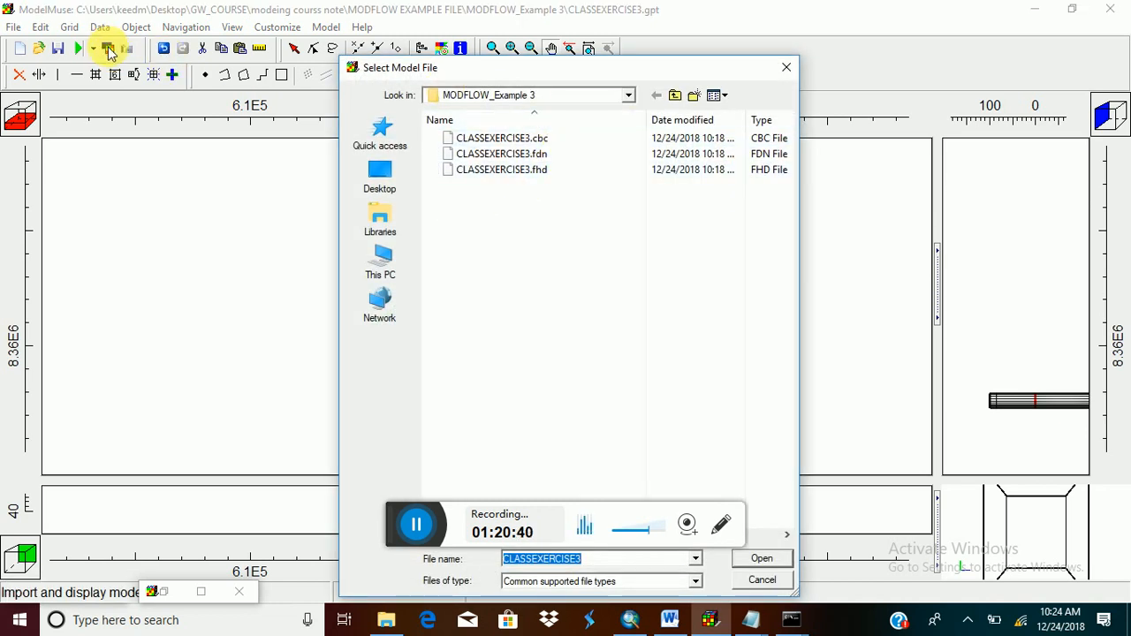
click(552, 162)
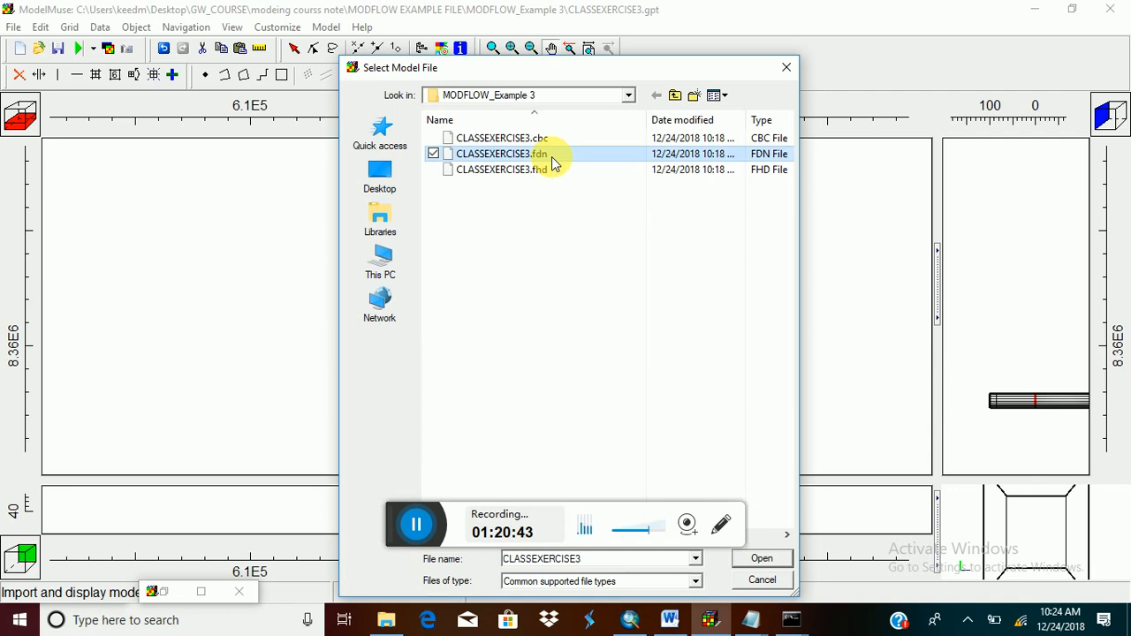
click(511, 145)
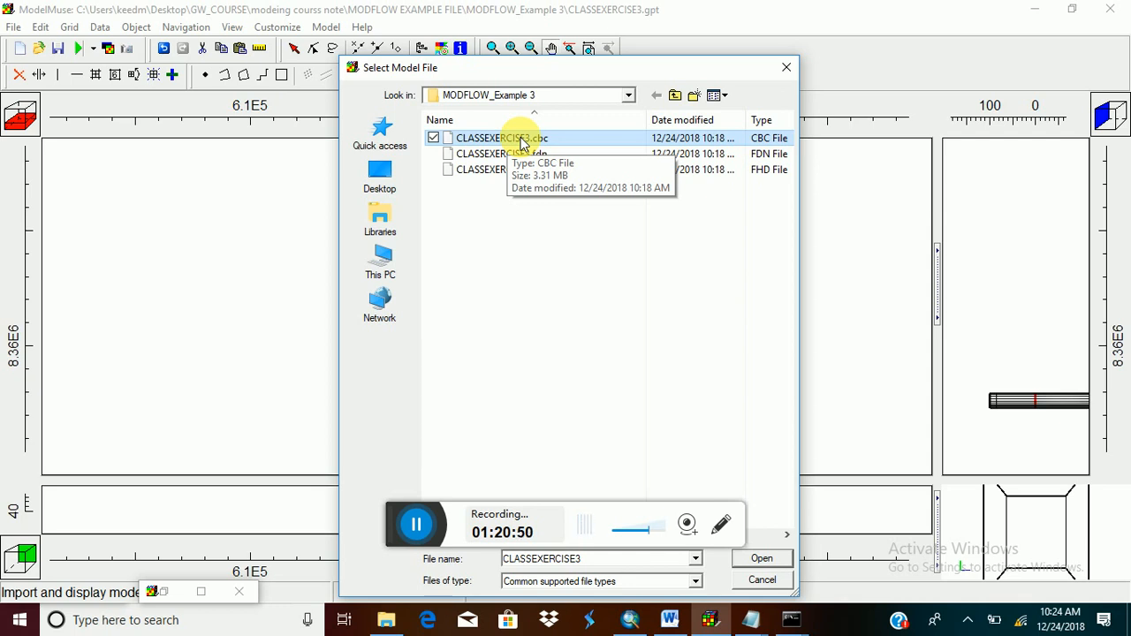
click(762, 559)
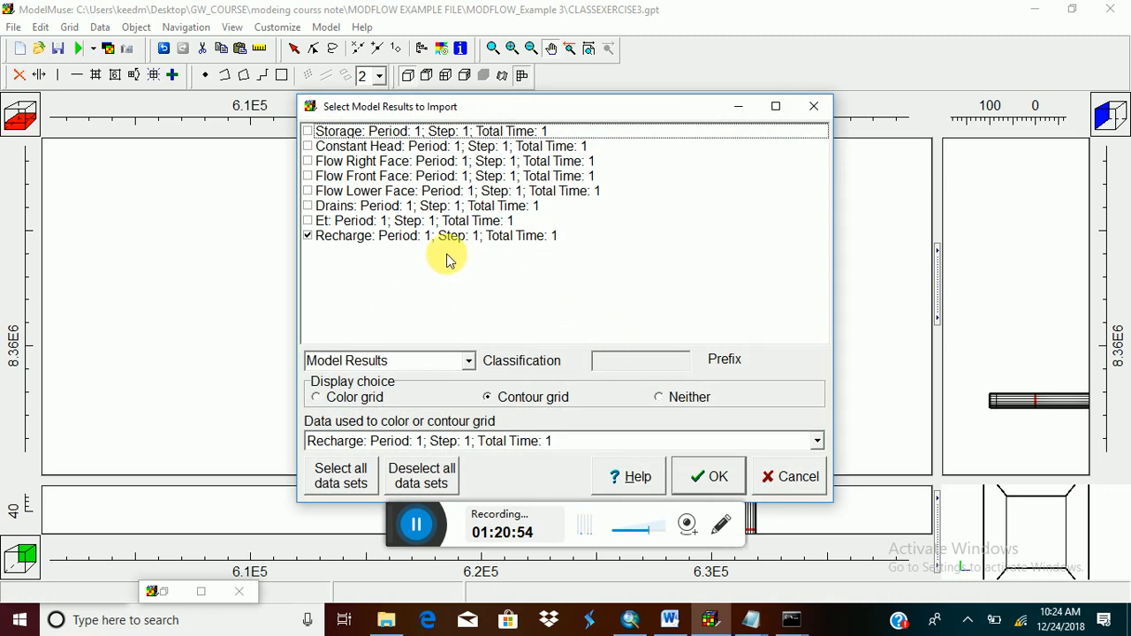
click(307, 221)
click(308, 207)
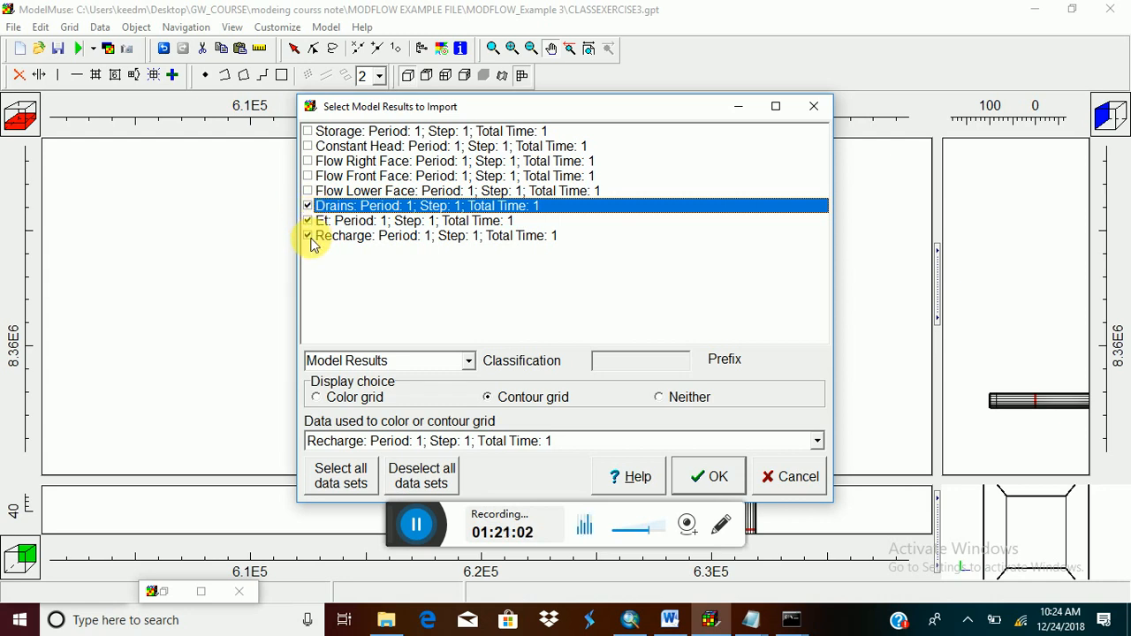
click(307, 236)
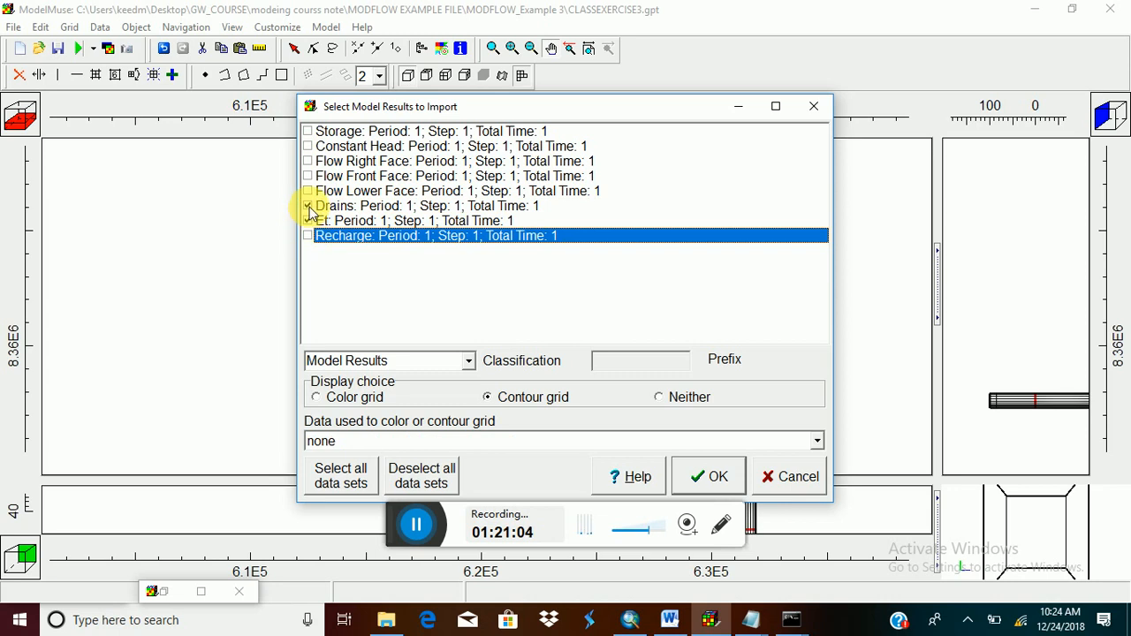
click(307, 206)
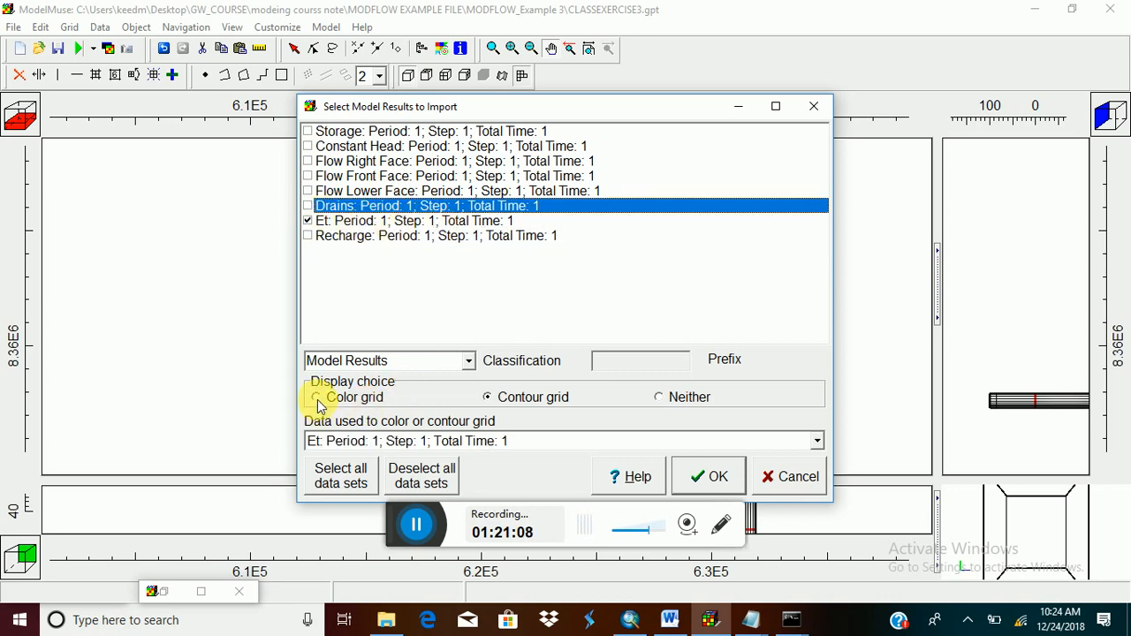
click(704, 484)
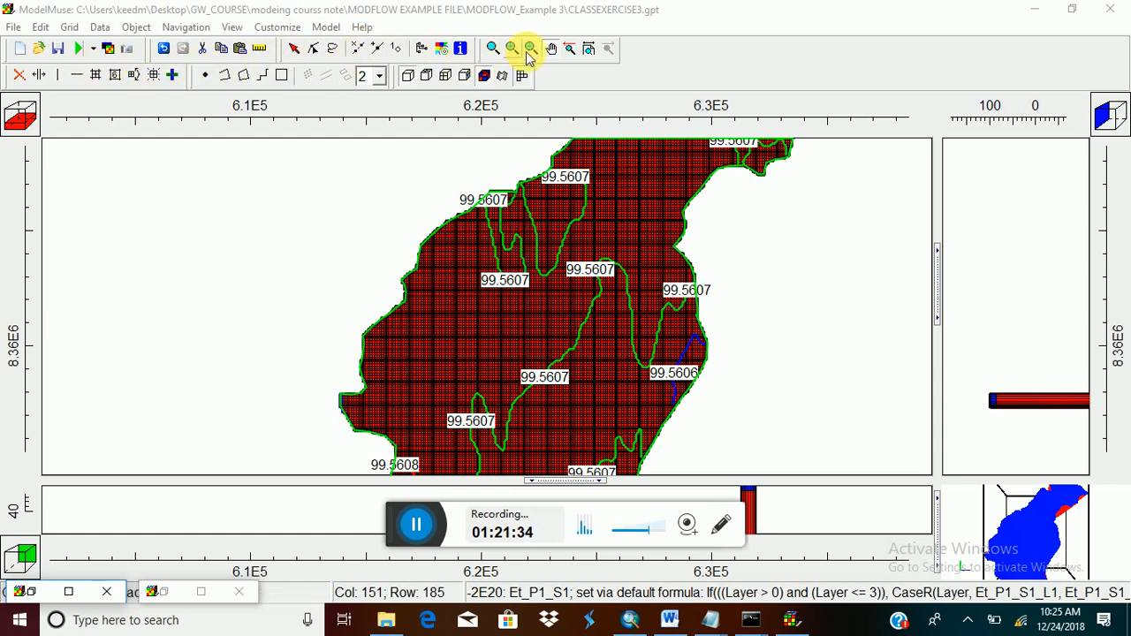
click(551, 48)
drag(572, 316, 567, 280)
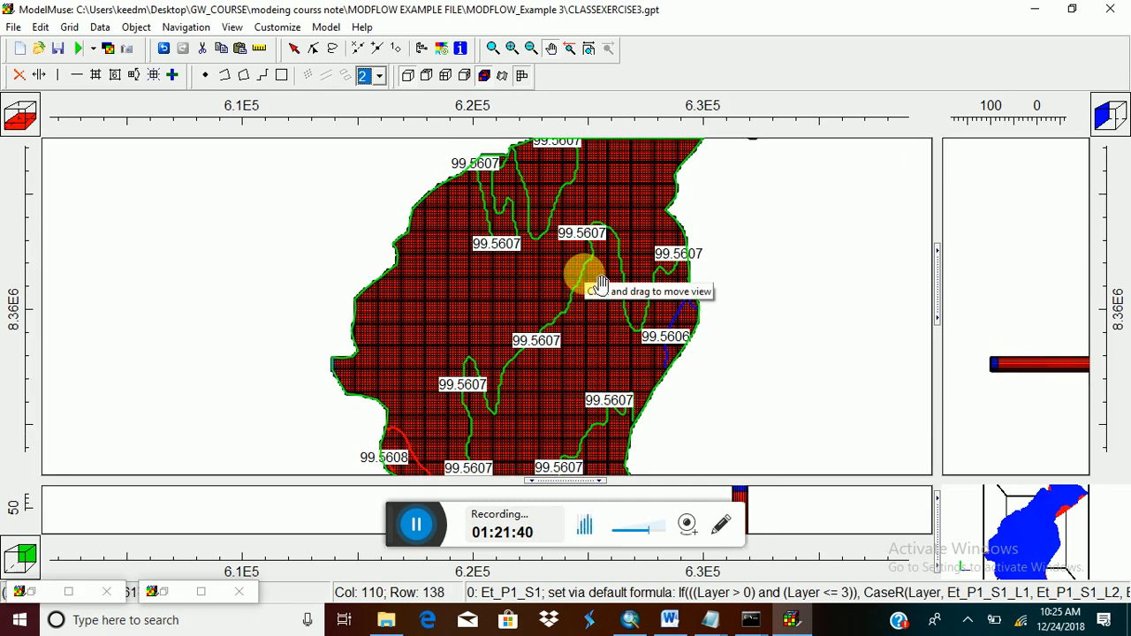
drag(493, 290, 549, 326)
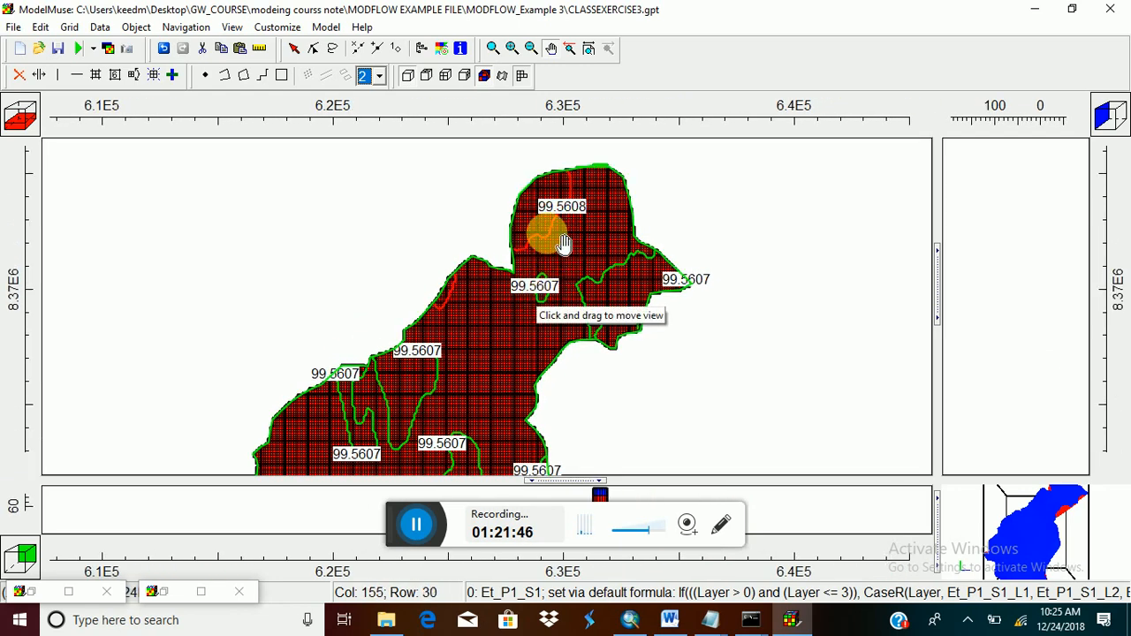
drag(563, 244, 492, 382)
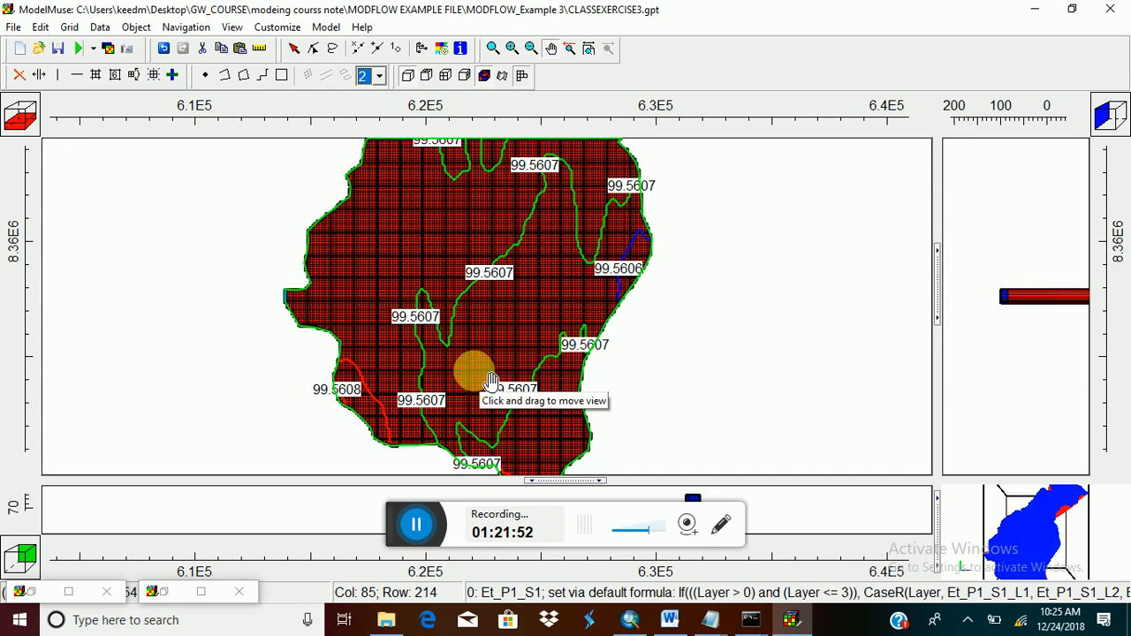
Import the Recharge results for period 1, step 1 from CLASSEXERCISE3.cbc as a color grid and inspect the colored model area.
click(108, 49)
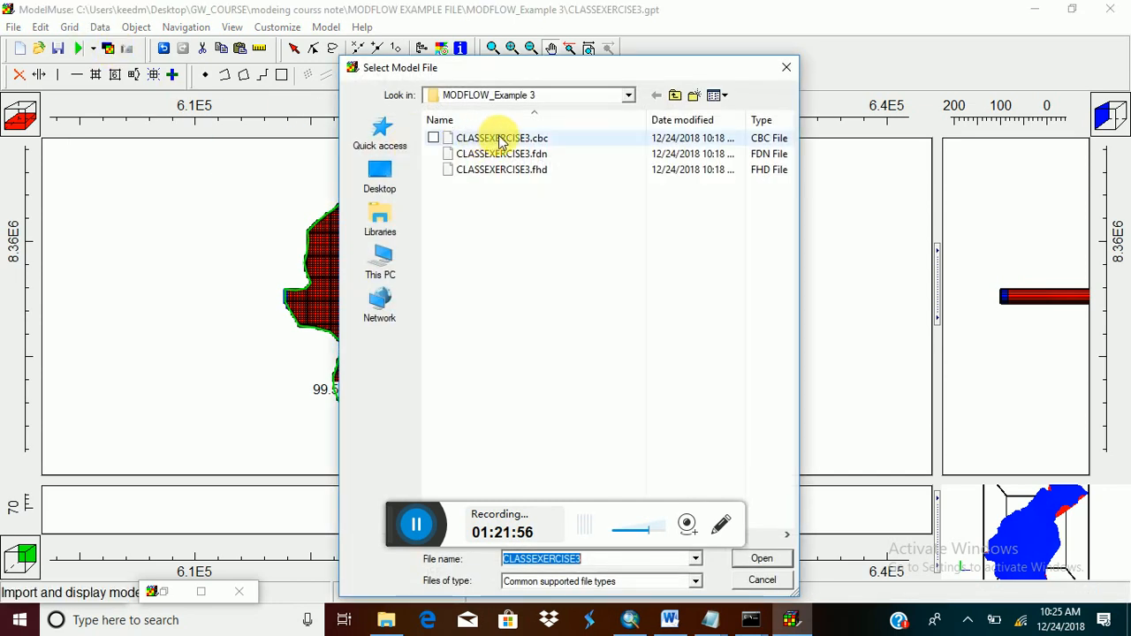
double_click(502, 139)
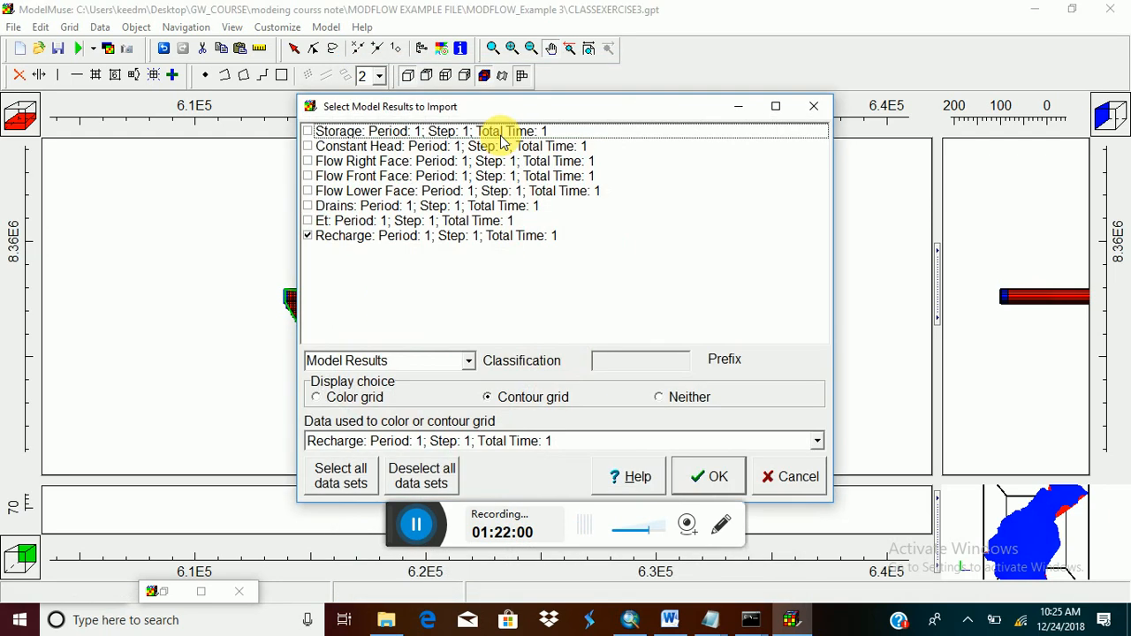
click(320, 398)
click(712, 480)
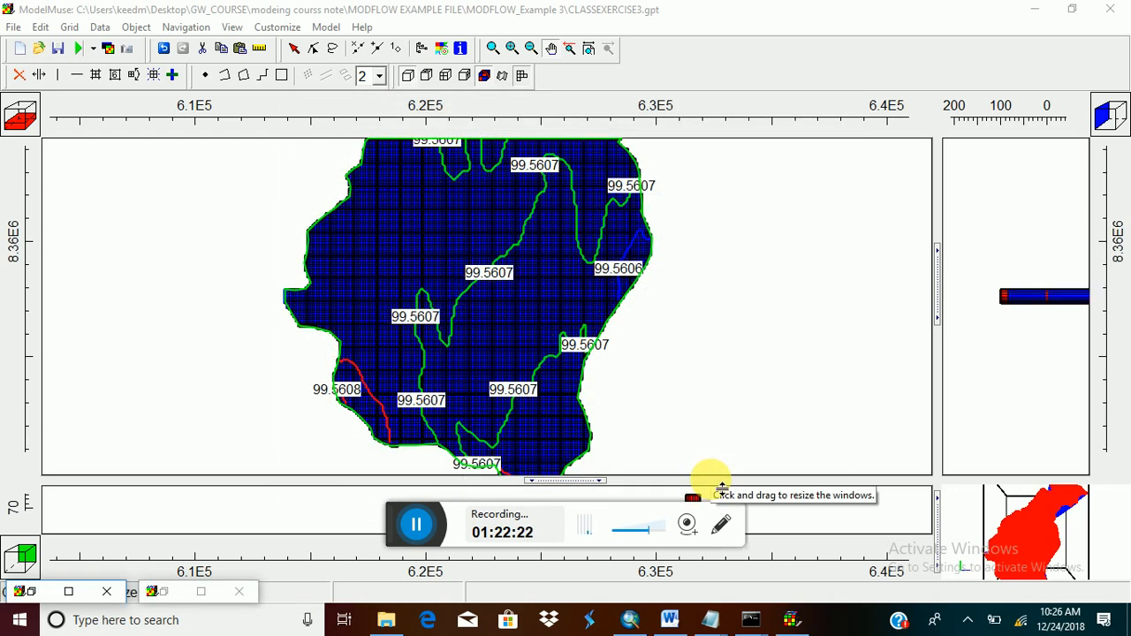
drag(523, 234, 517, 369)
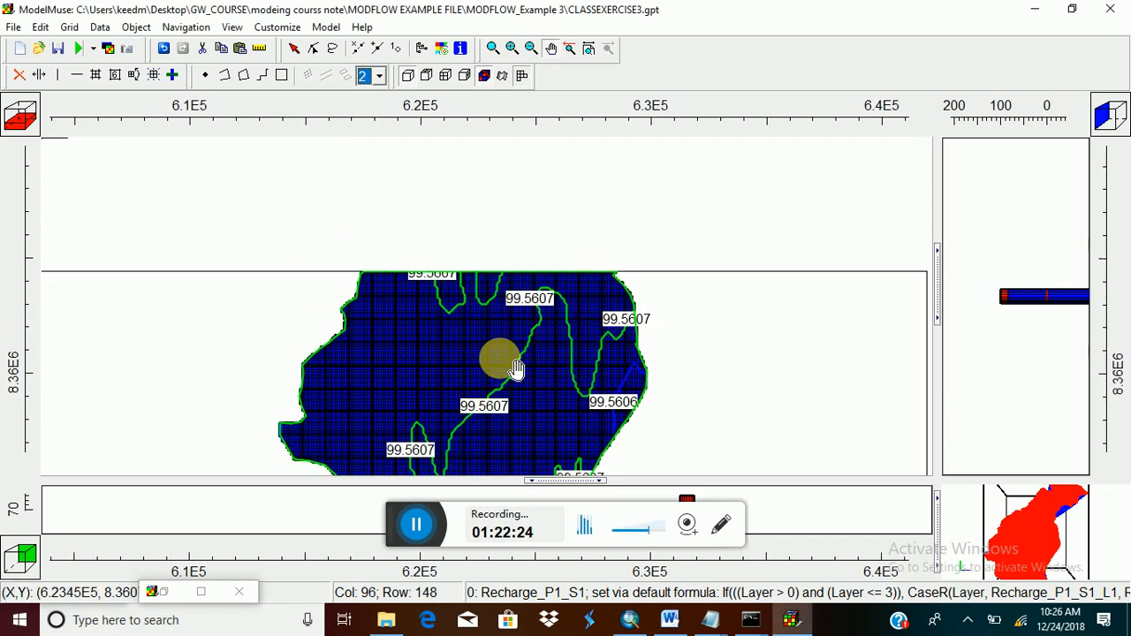
drag(587, 248, 493, 379)
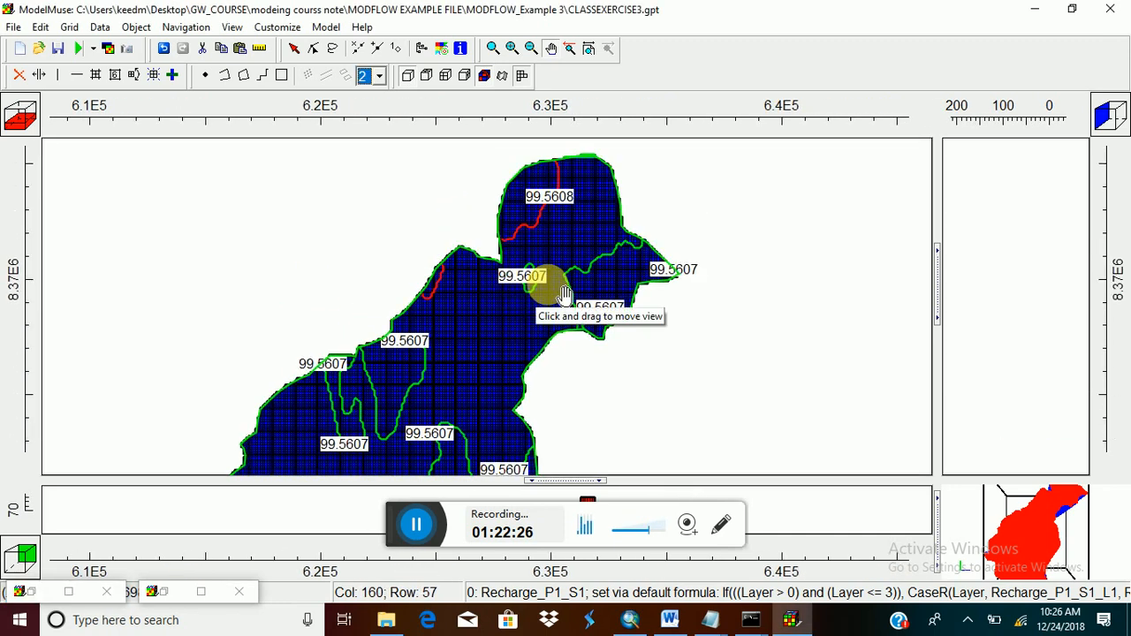
drag(564, 295, 474, 344)
drag(487, 283, 627, 202)
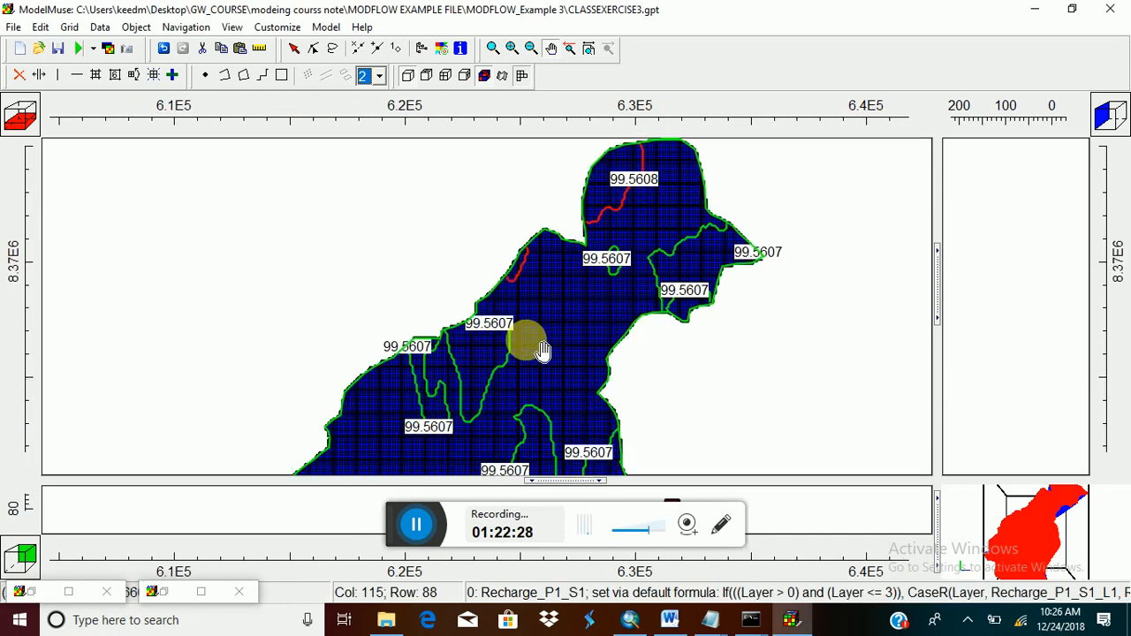
drag(543, 350, 583, 323)
Enlarge the 3D view, rotate the recharge-colored model to inspect its surface and sides, and fit the model in the 2D views.
mouse_move(1033, 567)
mouse_down()
mouse_move(1032, 534)
mouse_move(1030, 545)
mouse_up()
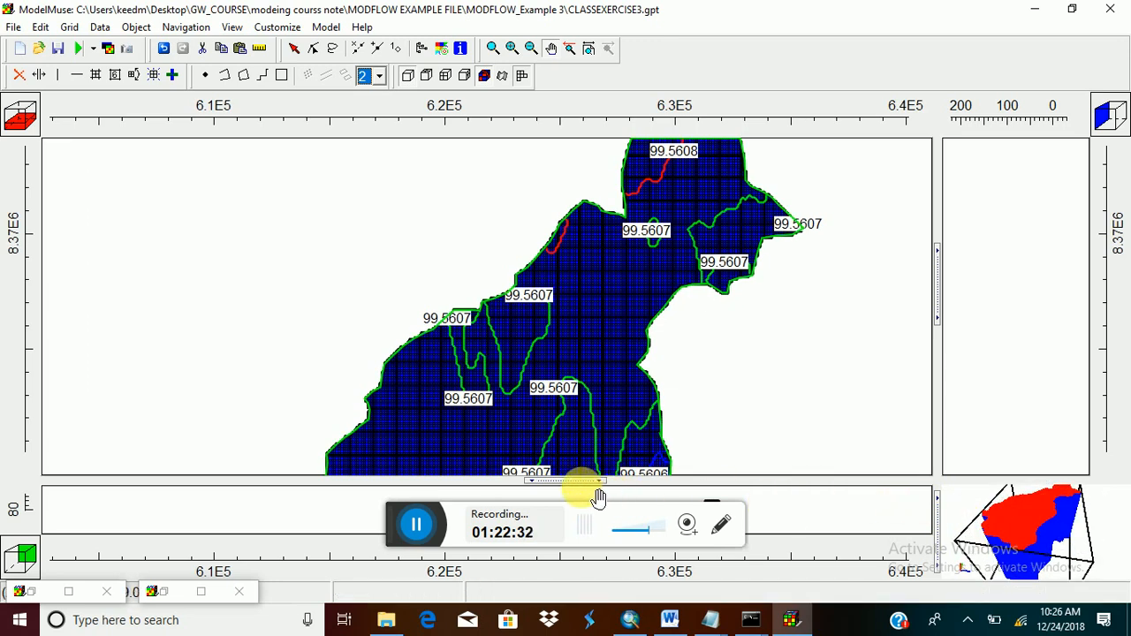
drag(581, 482, 576, 338)
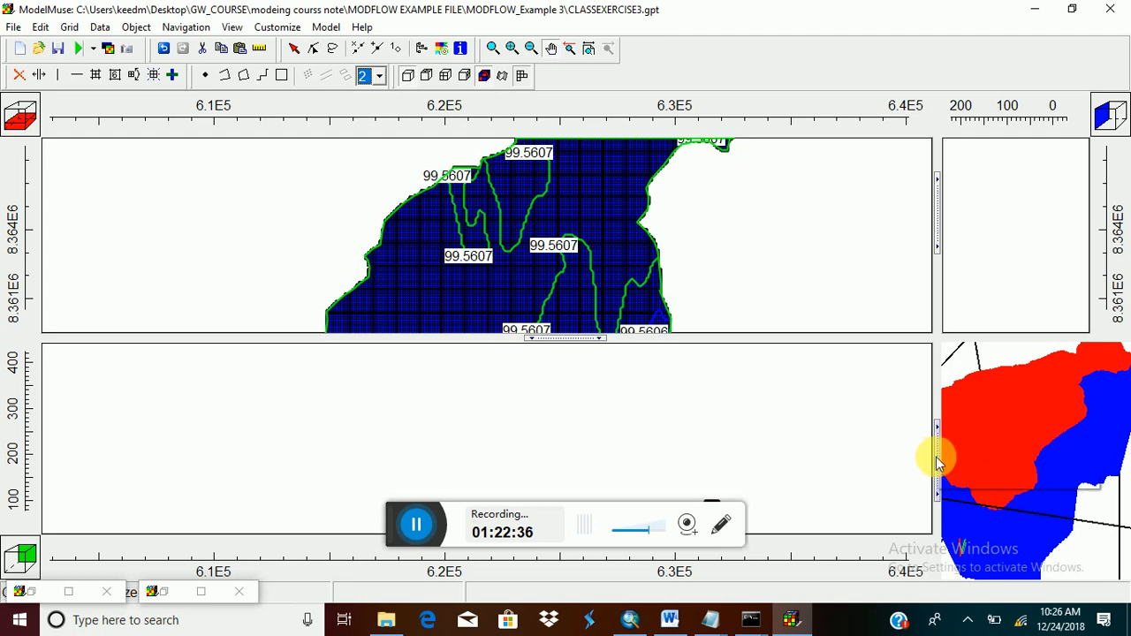
drag(938, 461, 629, 437)
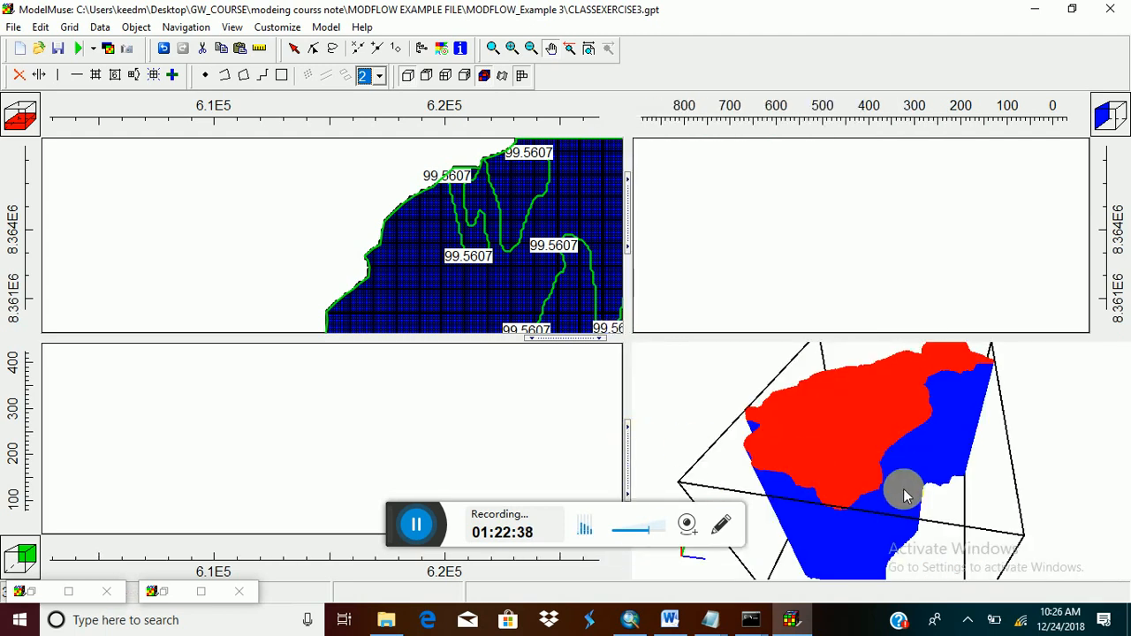
drag(845, 349, 848, 377)
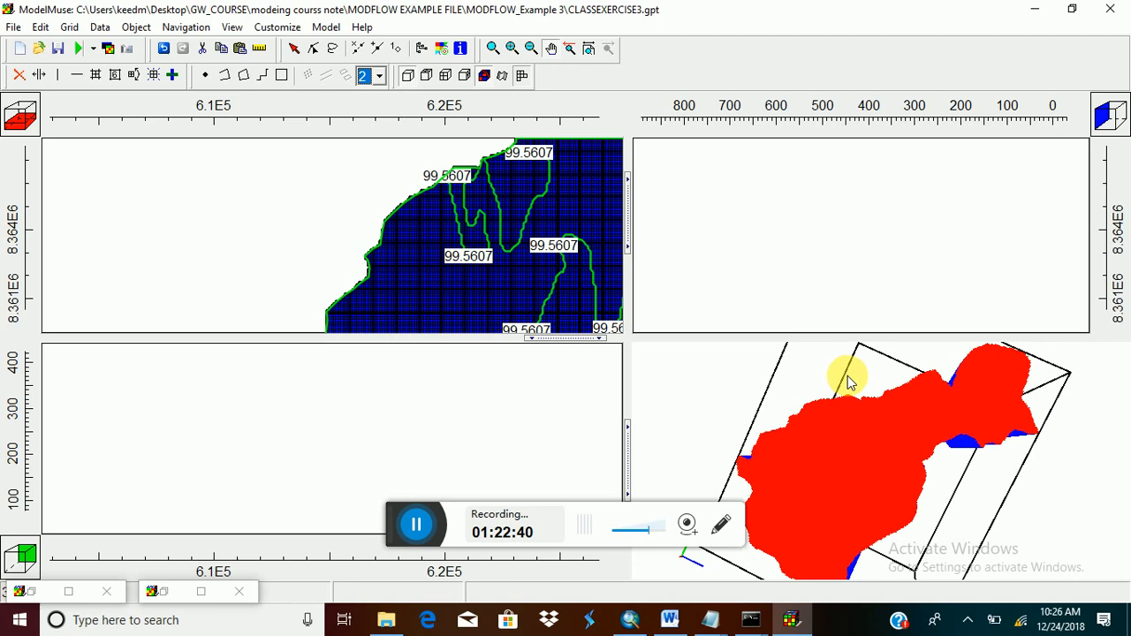
click(589, 48)
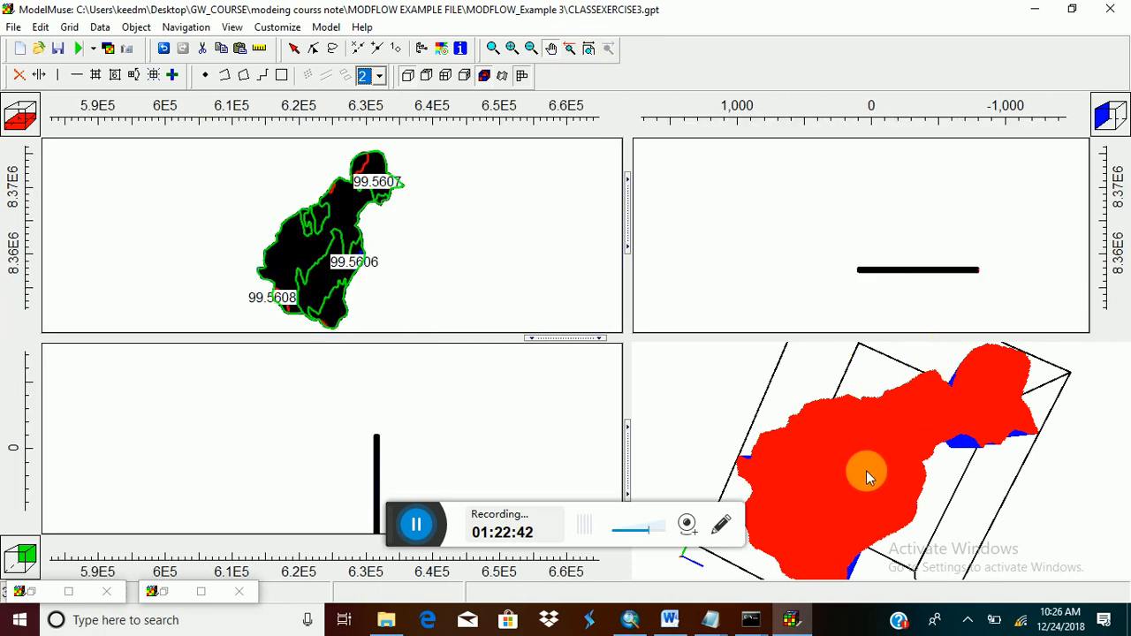
drag(870, 453, 821, 510)
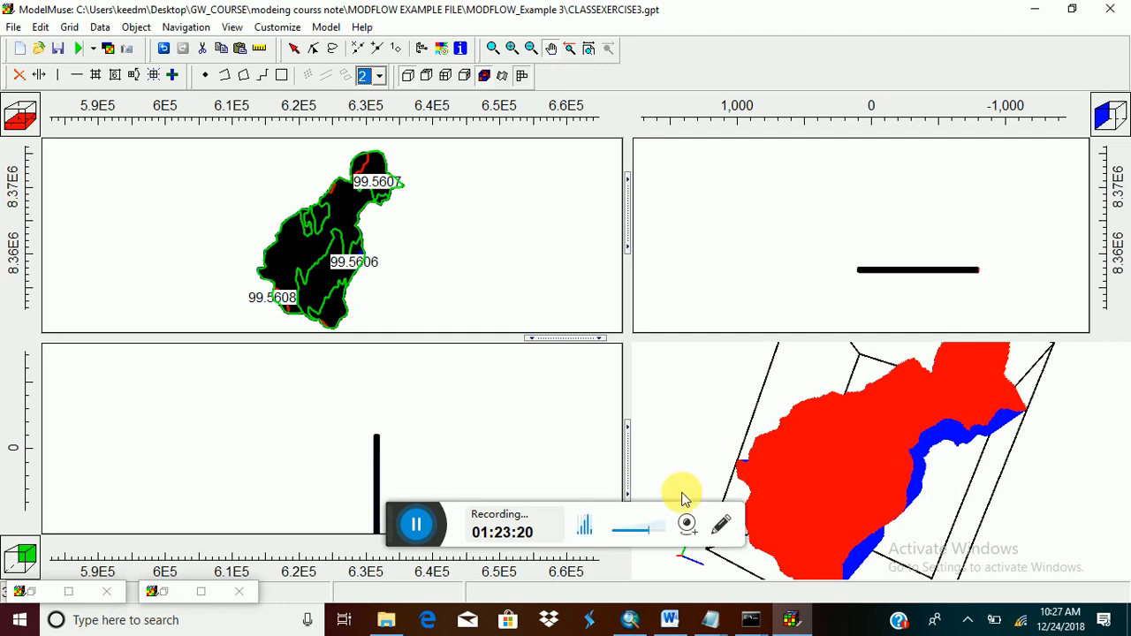
Set the contour data set to none, apply it to remove the head contours, and close the data visualization settings.
click(439, 46)
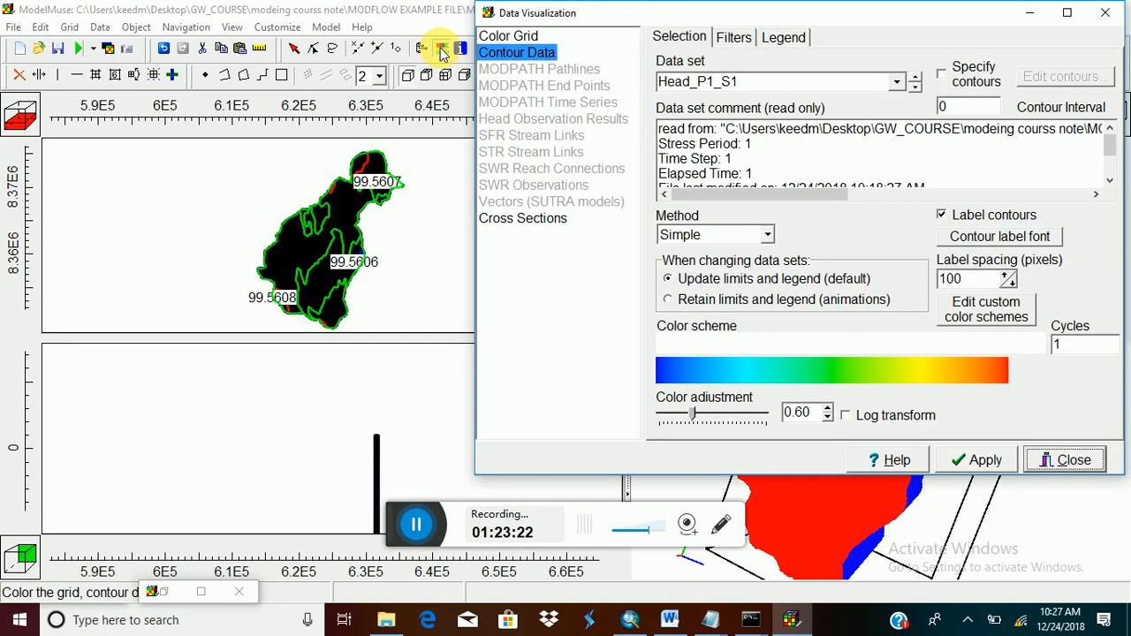
click(900, 86)
click(698, 100)
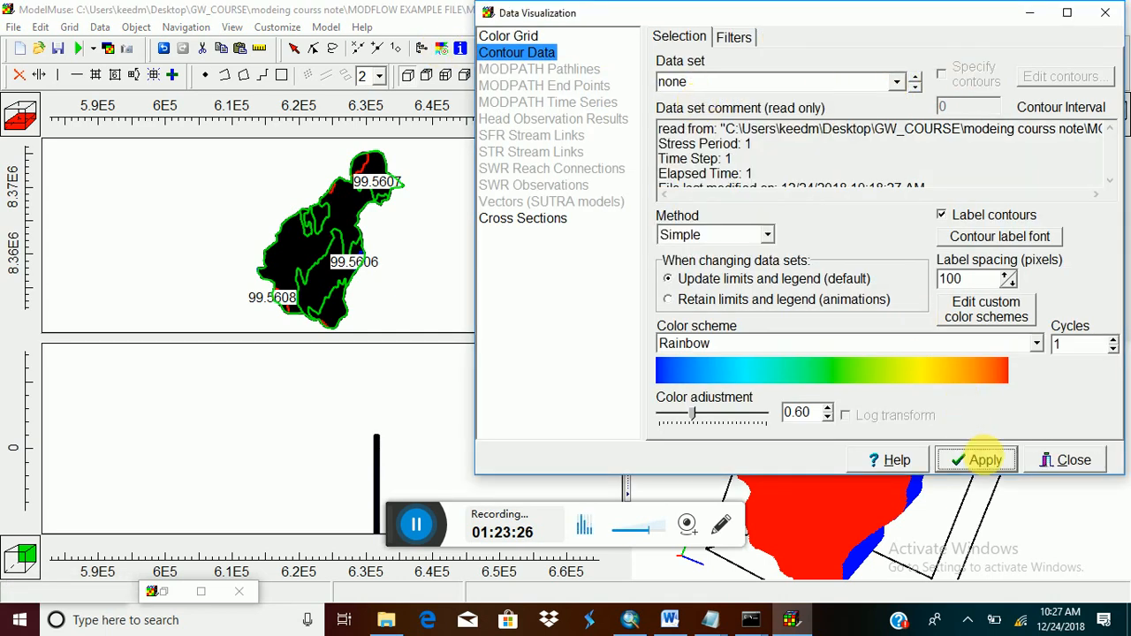
click(975, 459)
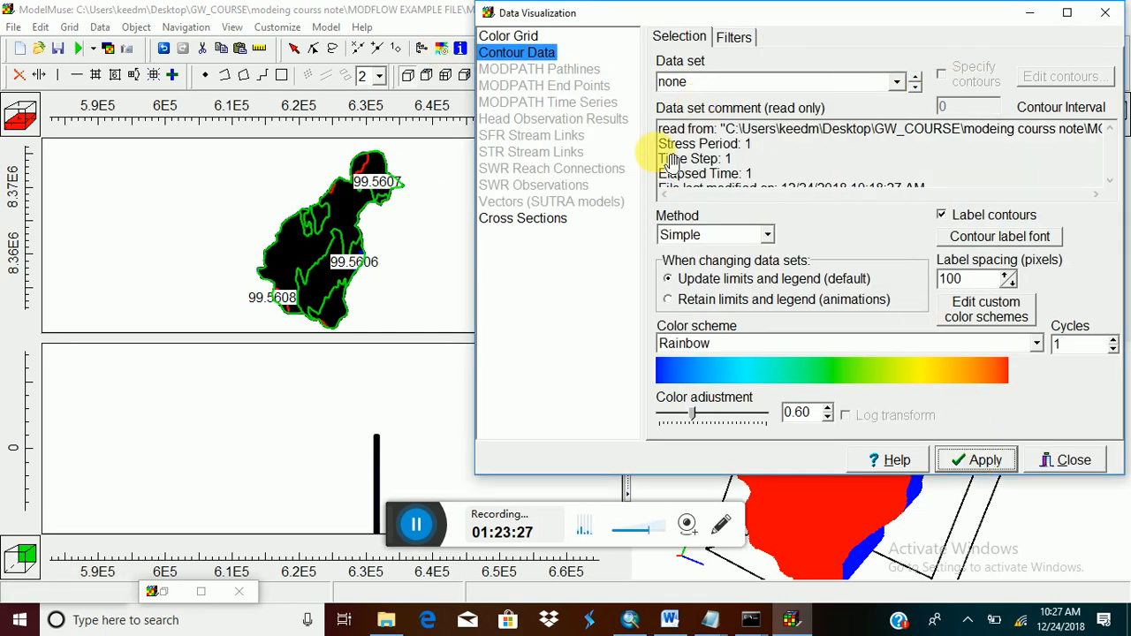
click(1111, 24)
Fit the model in the 2D views and enlarge the top view in both height and width.
scroll(328, 232, up, 3)
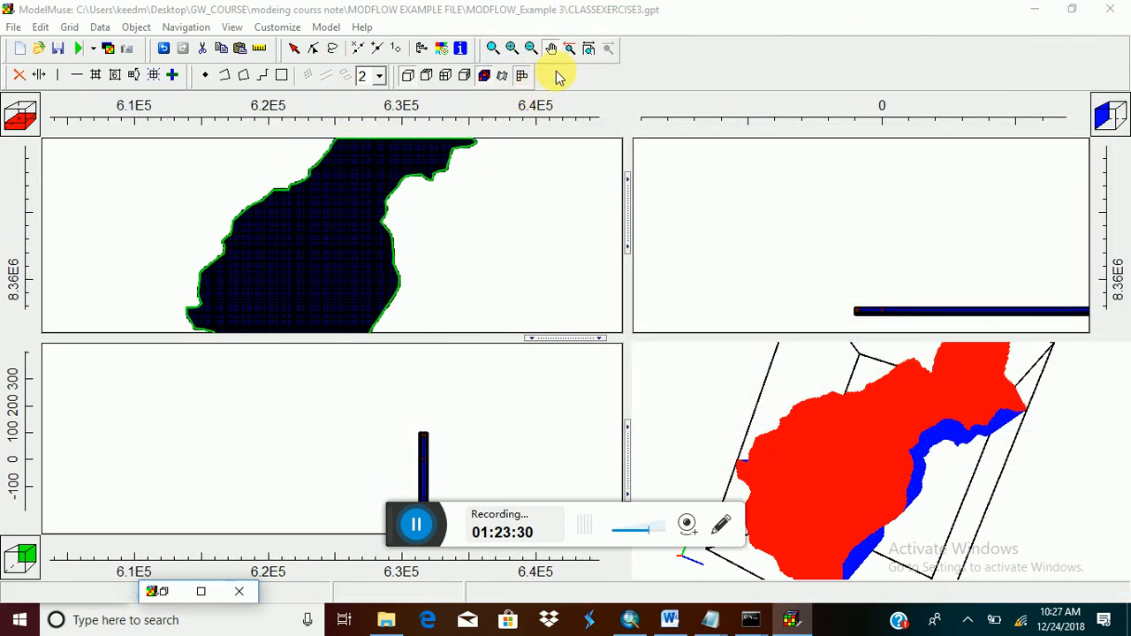
click(589, 47)
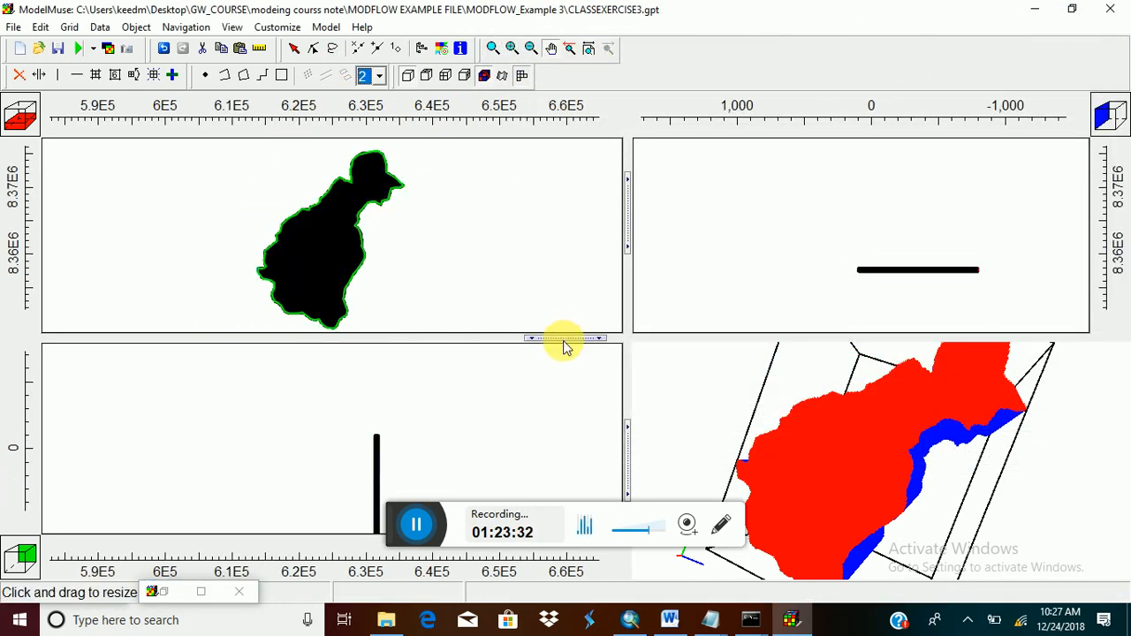
drag(565, 346, 562, 449)
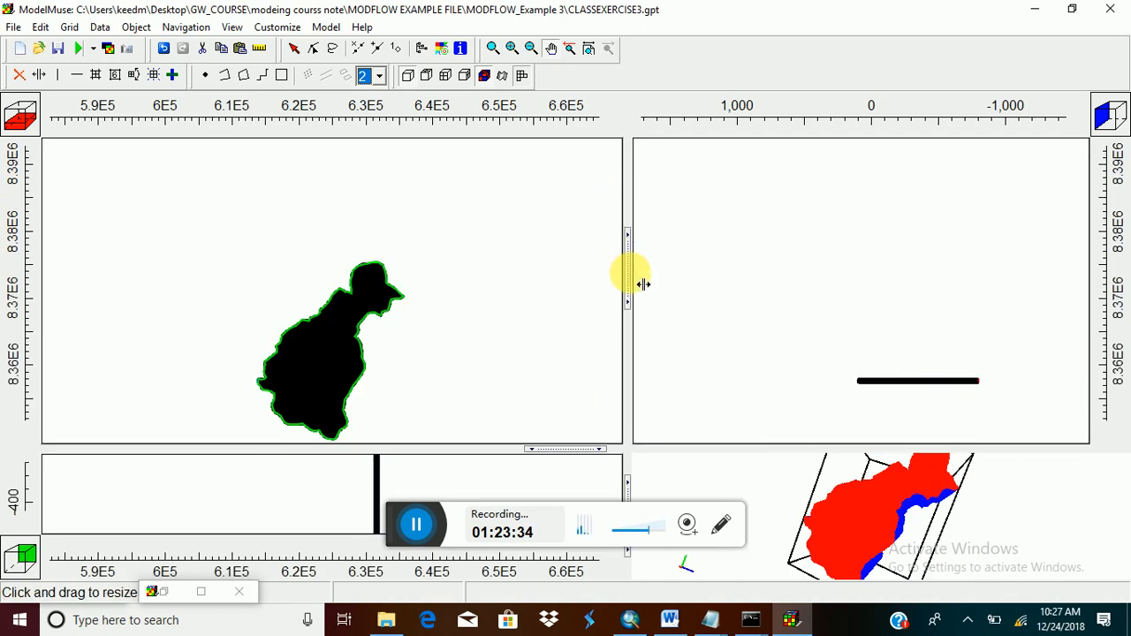
drag(627, 280, 747, 298)
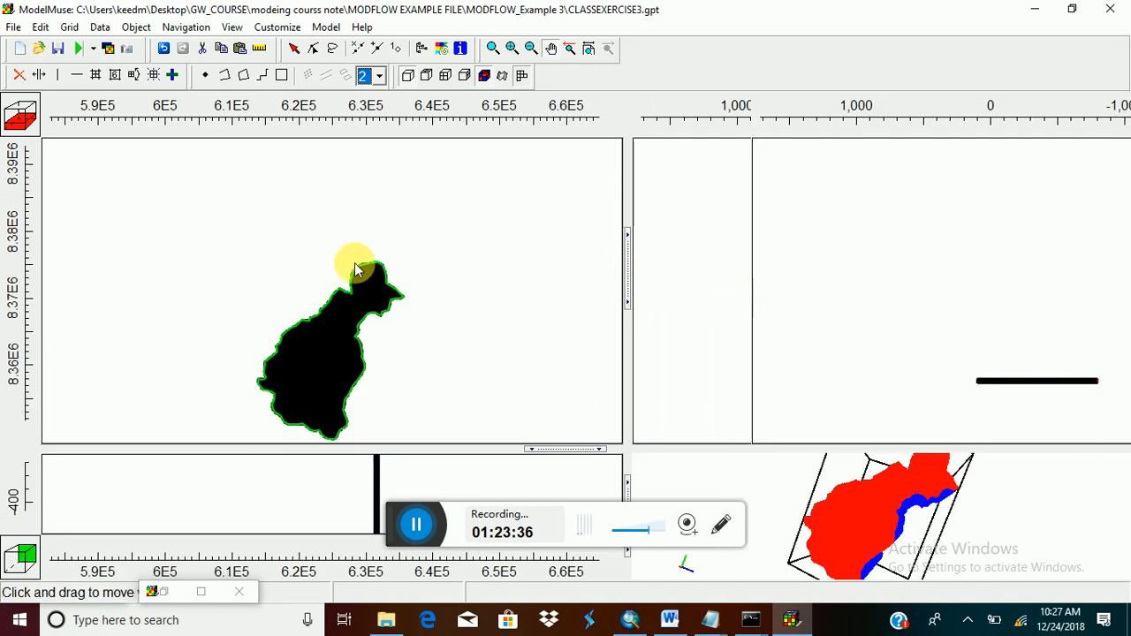
Inspect the recharge-colored grid from the model's middle to its southwestern edge and review which objects are set to show.
click(511, 49)
click(341, 330)
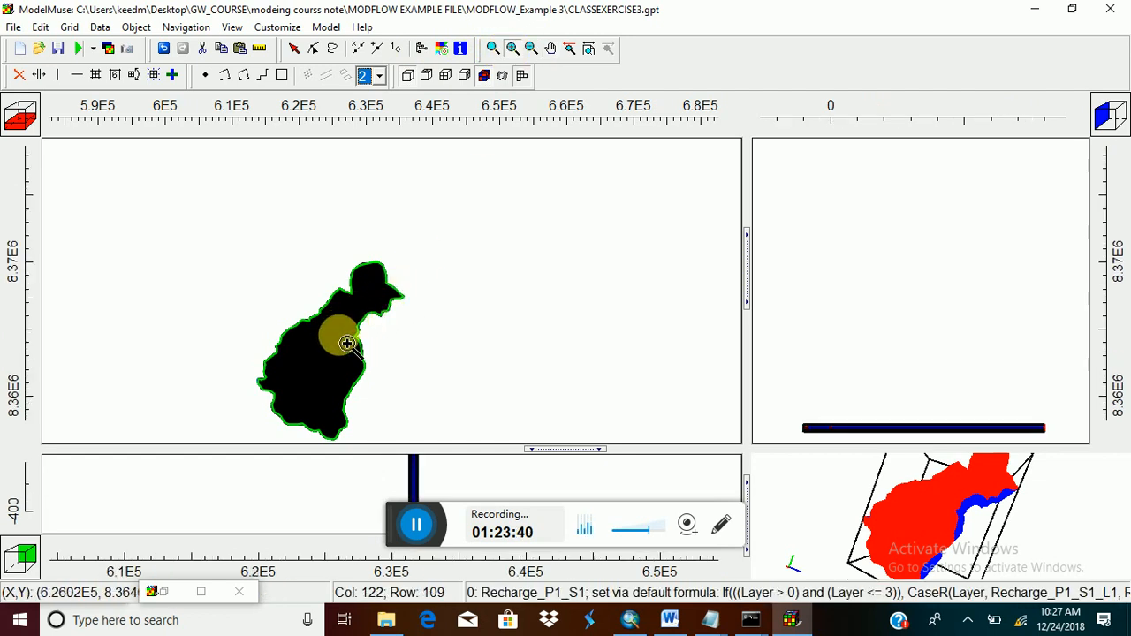
click(352, 347)
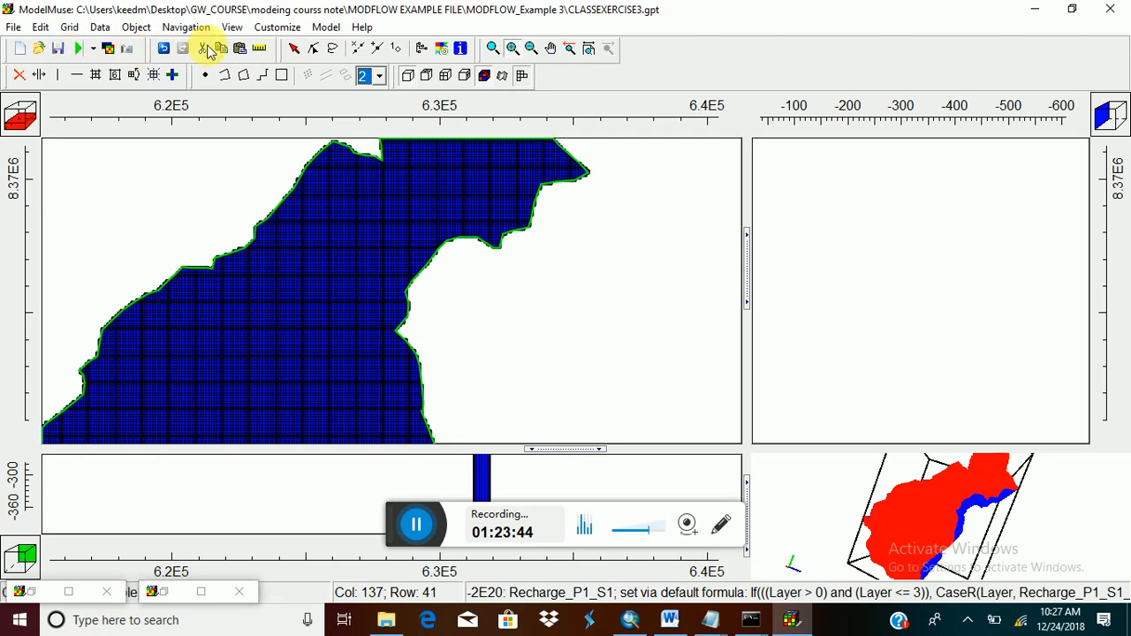
click(550, 49)
drag(417, 310, 224, 265)
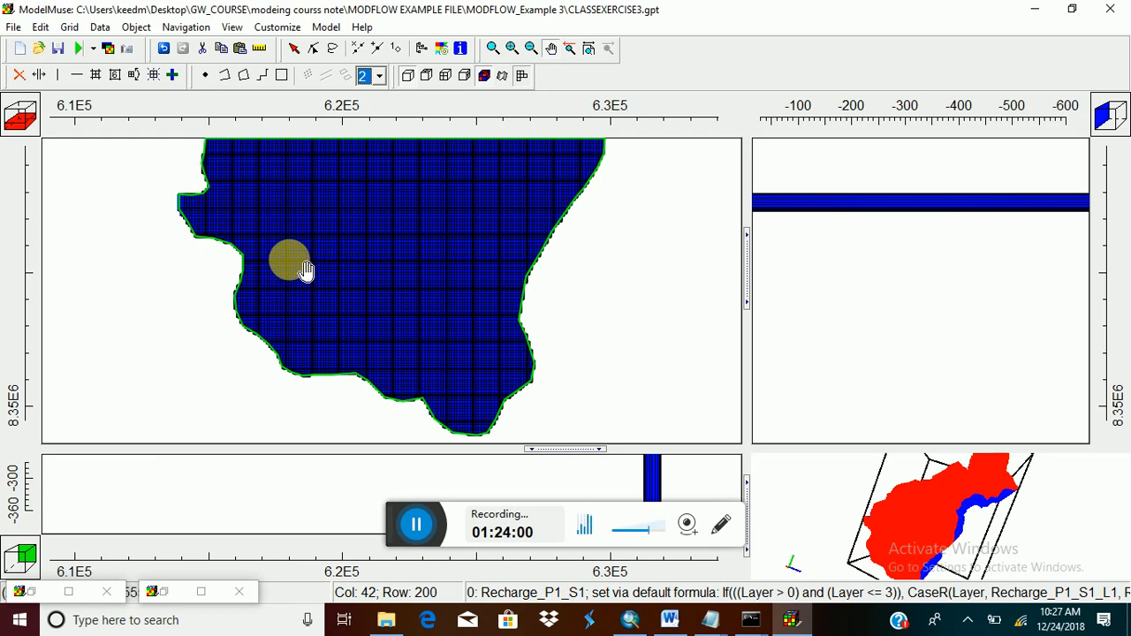
scroll(298, 277, up, 2)
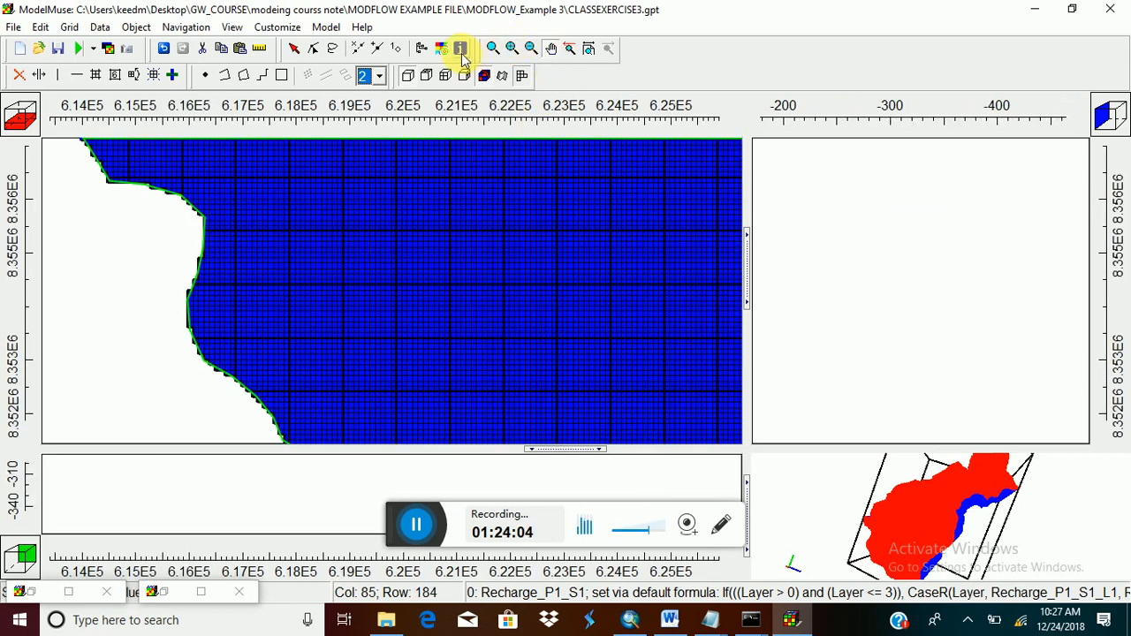
click(422, 51)
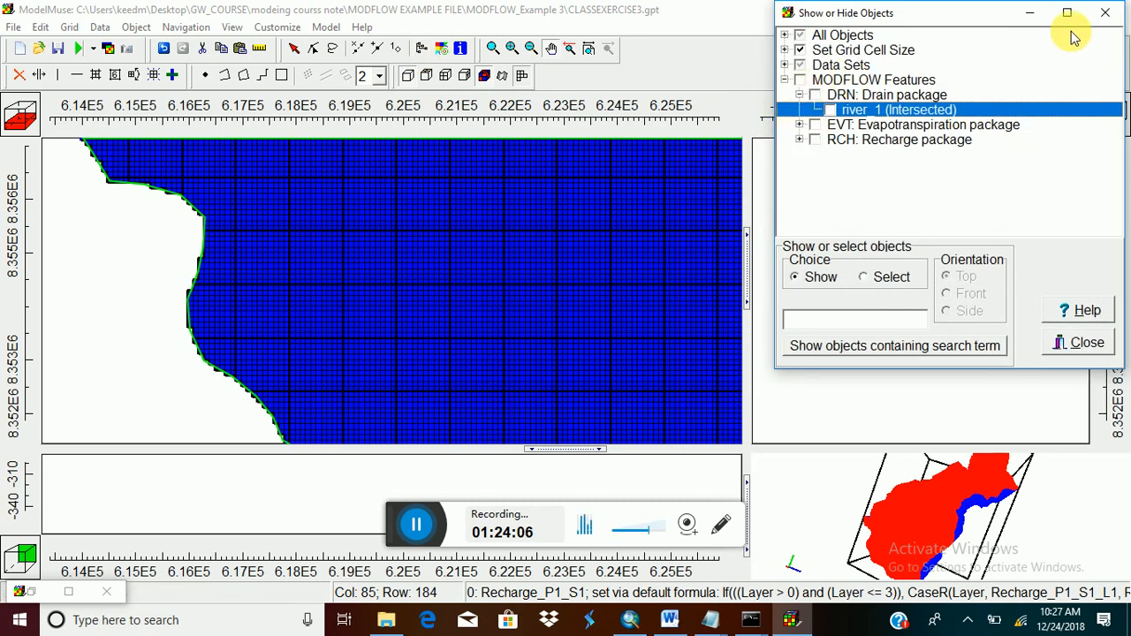
click(1115, 16)
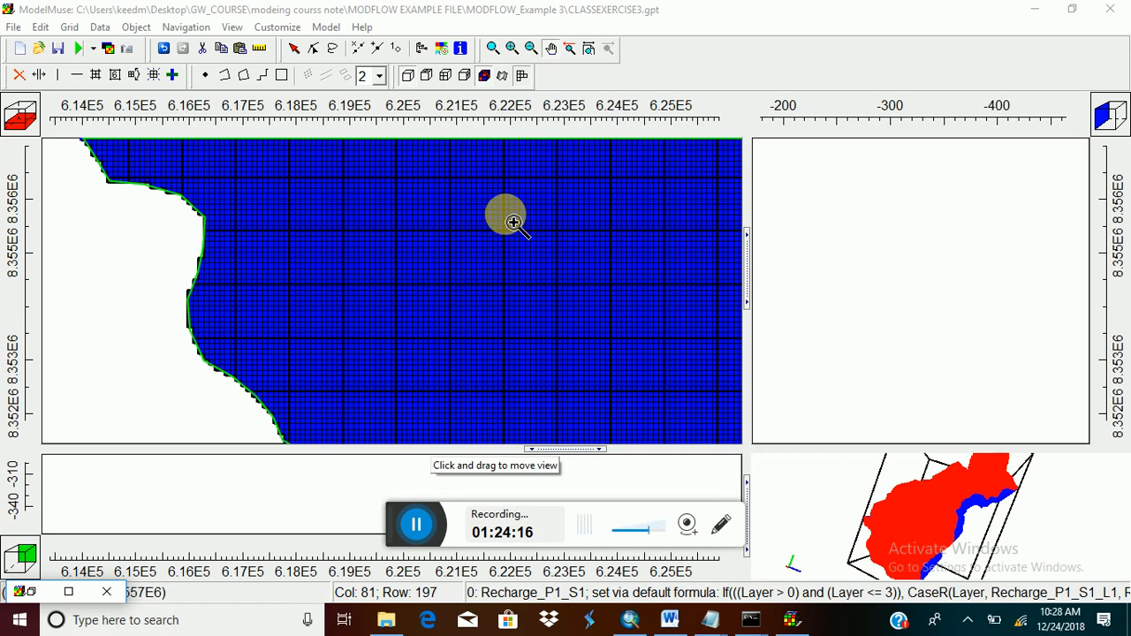
Set the color grid data set to none, apply it to remove the recharge coloring, and minimize the data visualization settings.
click(442, 53)
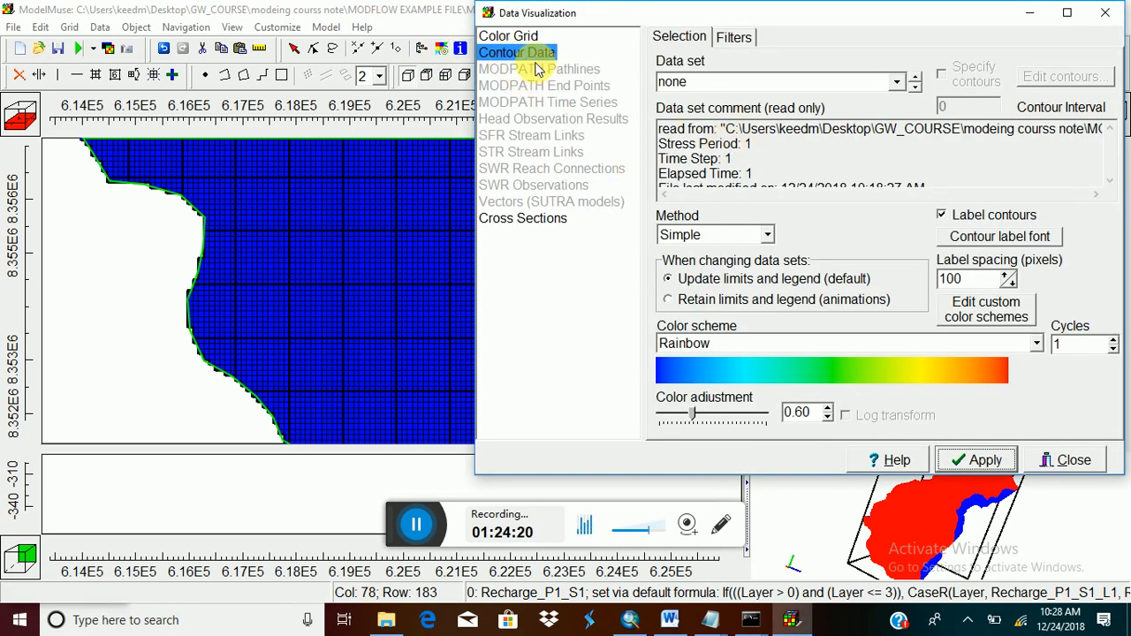
click(509, 36)
click(948, 82)
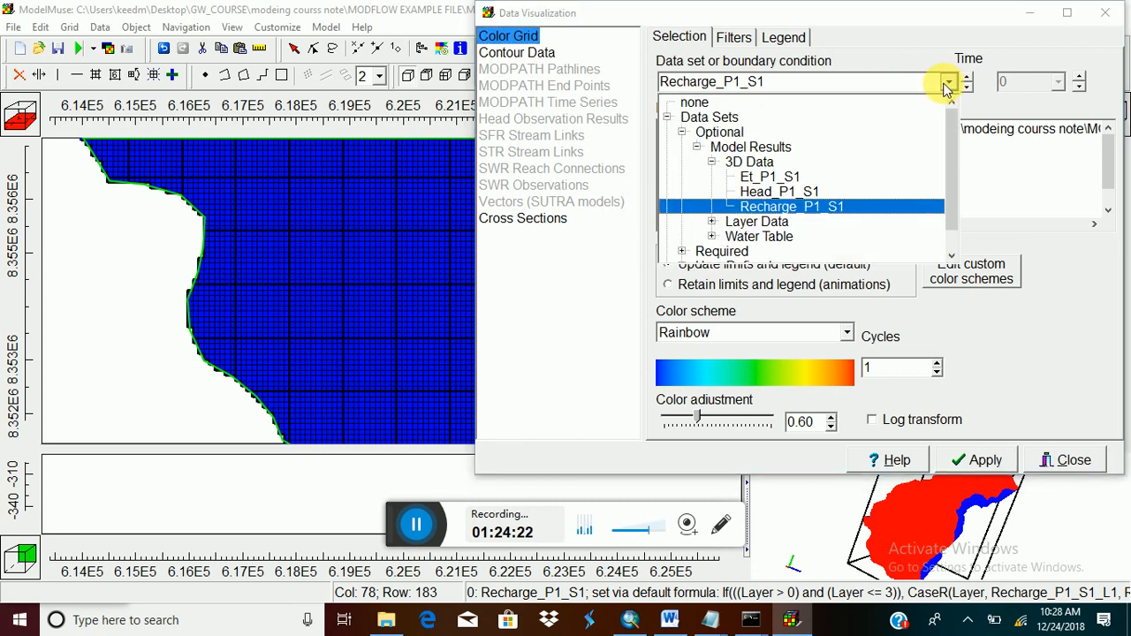
click(681, 102)
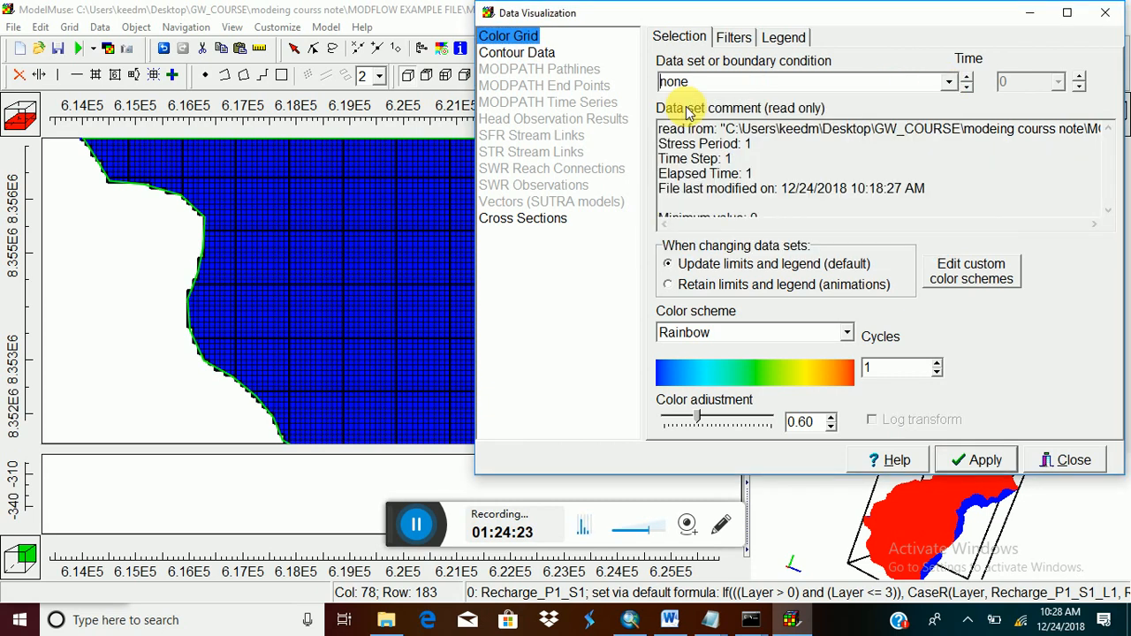
click(957, 461)
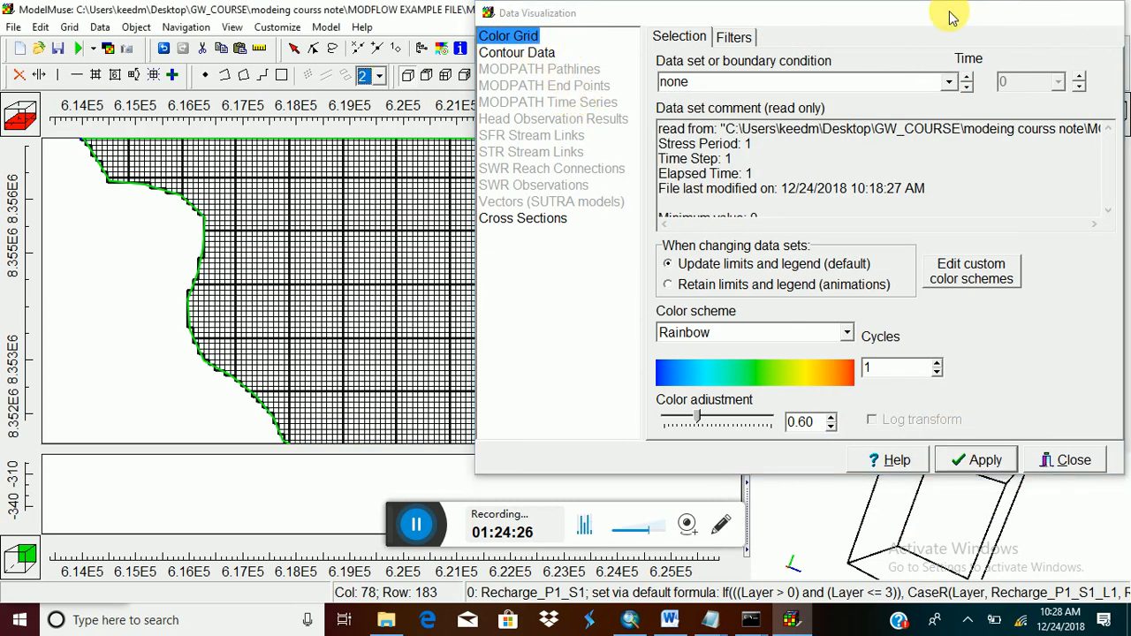
click(1029, 12)
Draw a stepped polyline about 10,060 units long through the grid cells just inside the model's southern boundary.
click(589, 49)
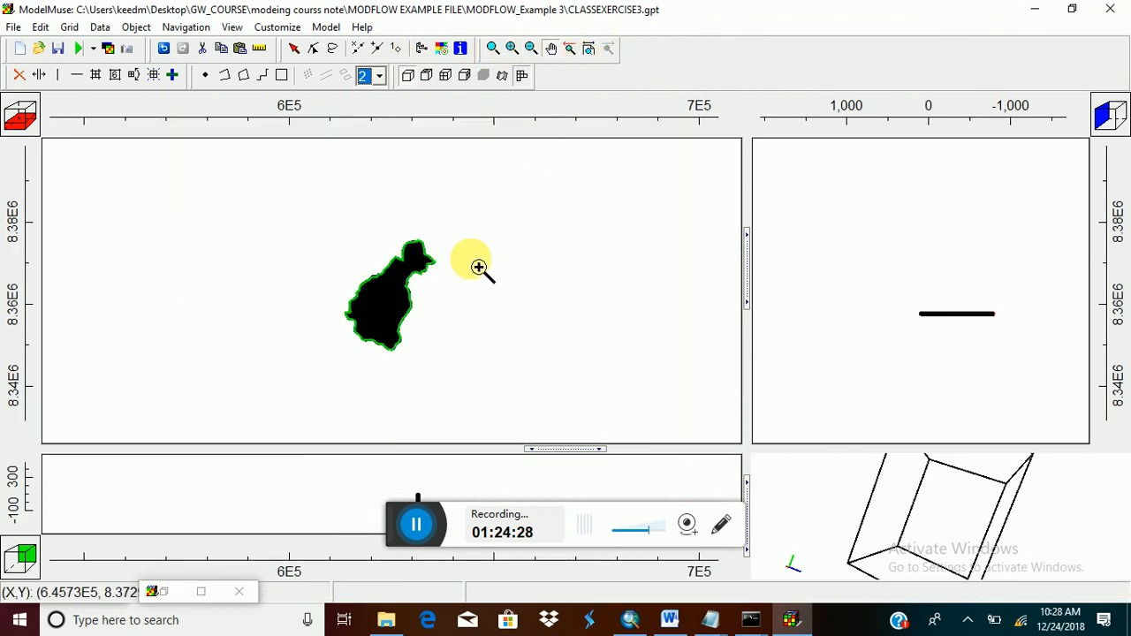
click(378, 333)
click(378, 341)
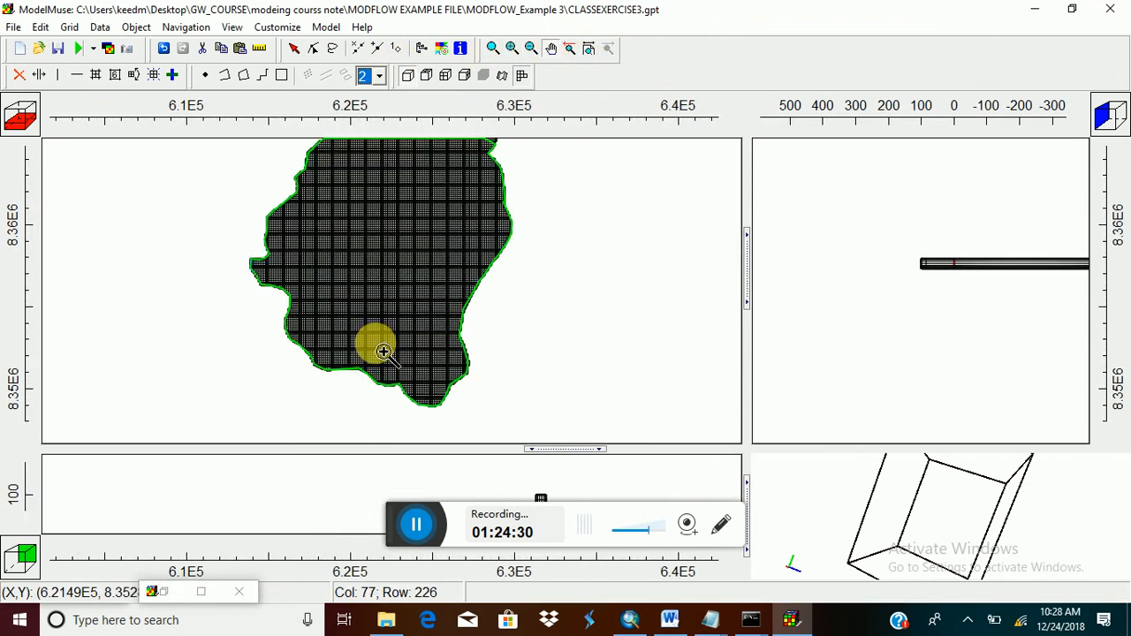
click(350, 356)
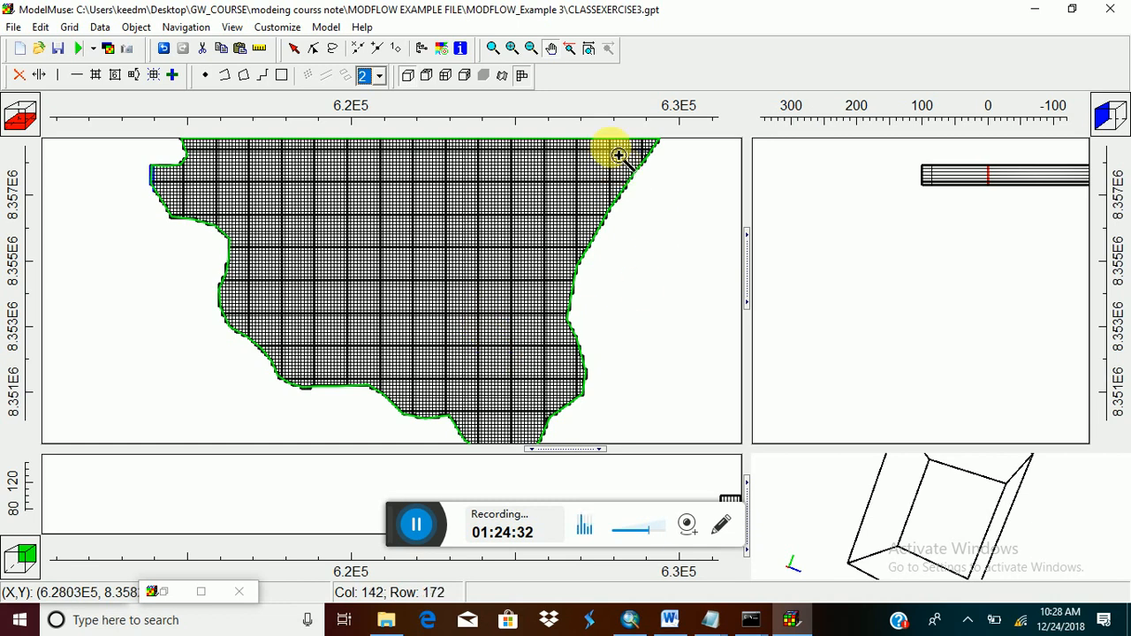
click(550, 49)
mouse_move(482, 375)
mouse_down()
mouse_move(500, 367)
mouse_move(502, 382)
mouse_up()
click(293, 49)
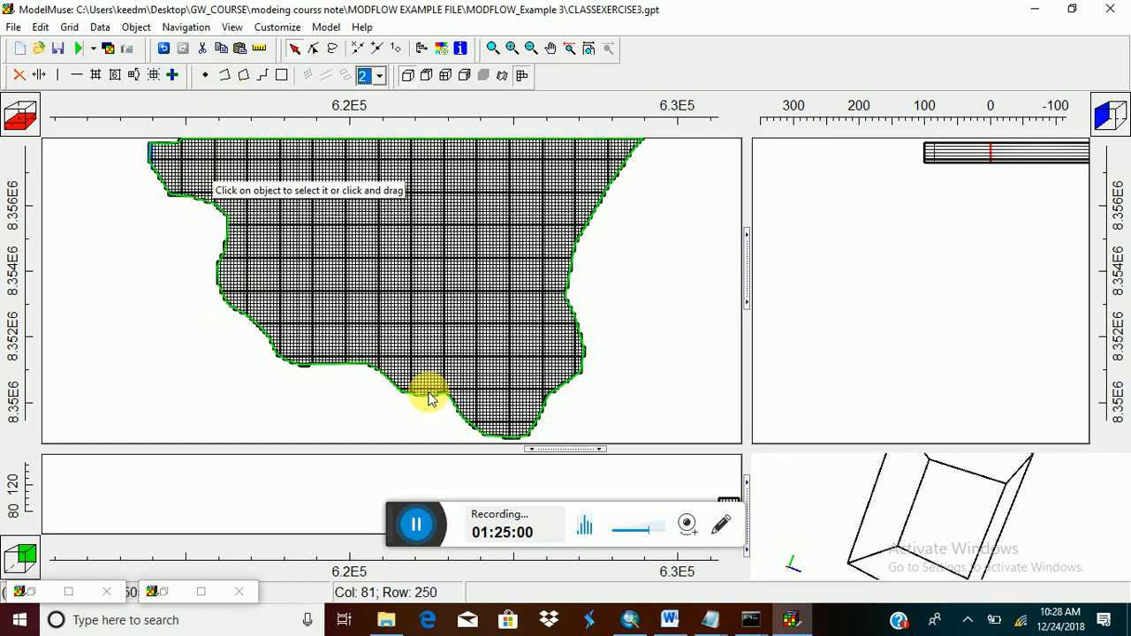
click(222, 81)
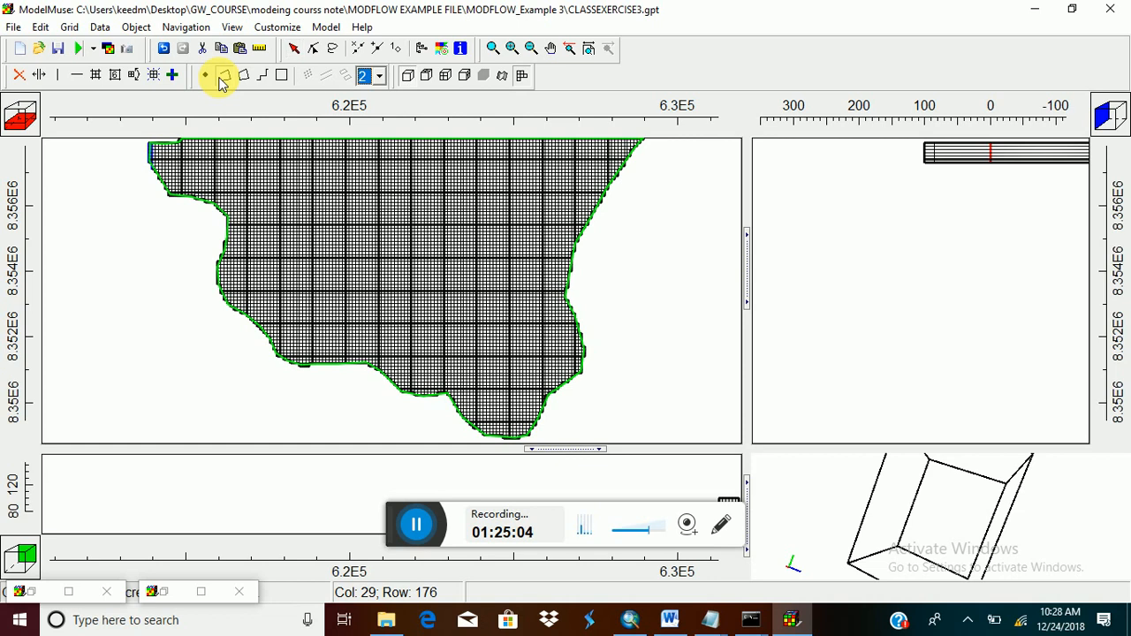
scroll(187, 182, up, 2)
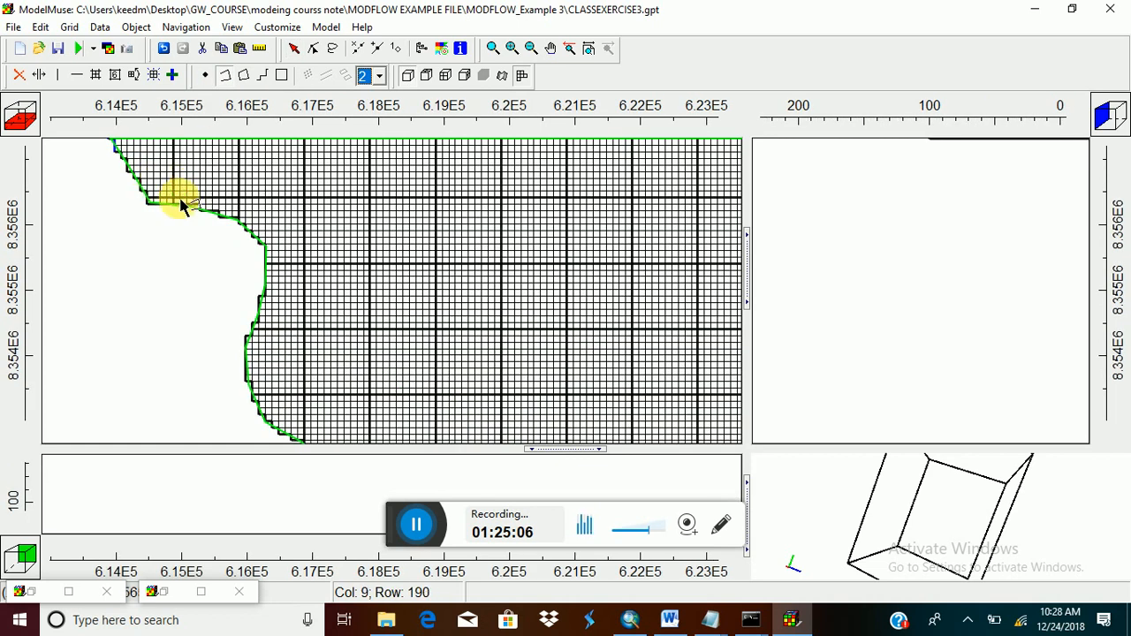
click(551, 50)
drag(553, 321, 548, 265)
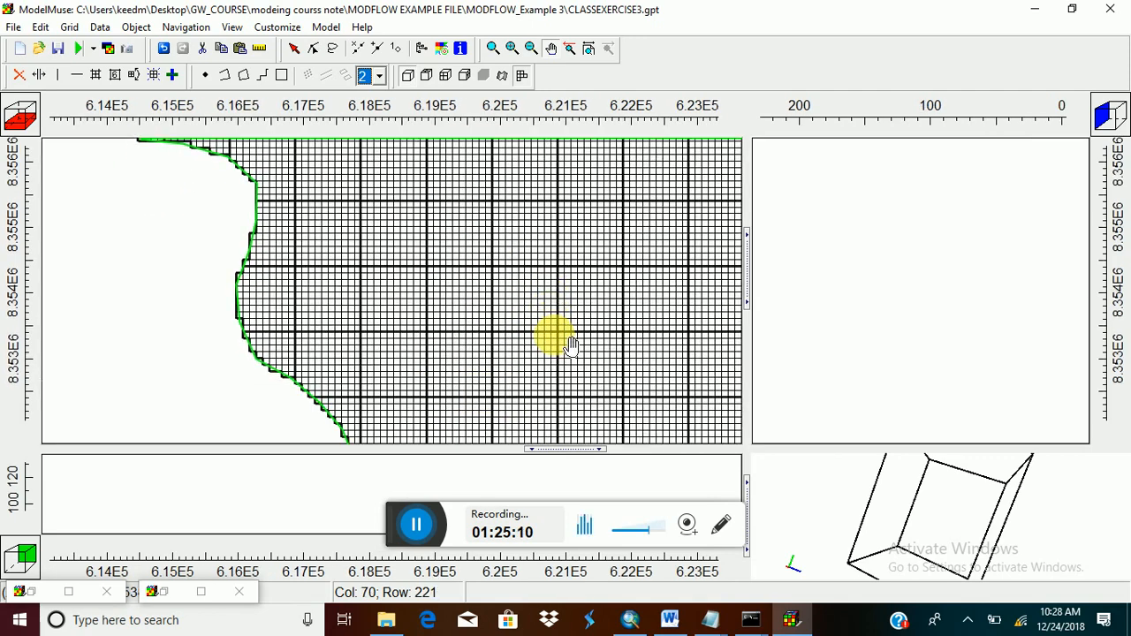
drag(553, 331, 530, 309)
drag(558, 371, 506, 298)
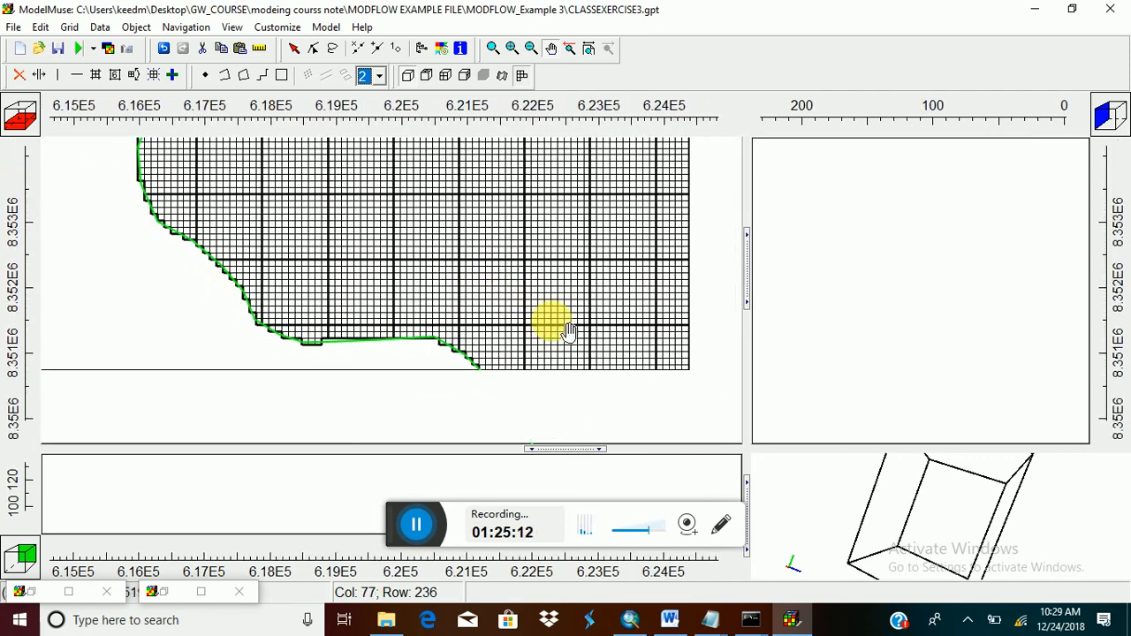
drag(590, 337, 531, 297)
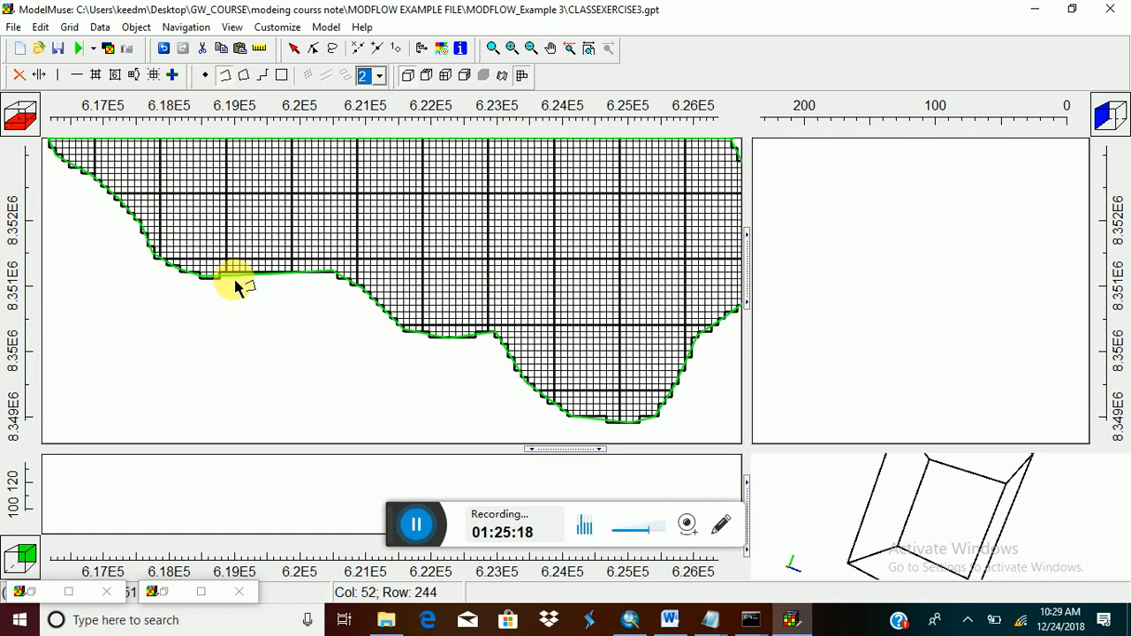
click(183, 271)
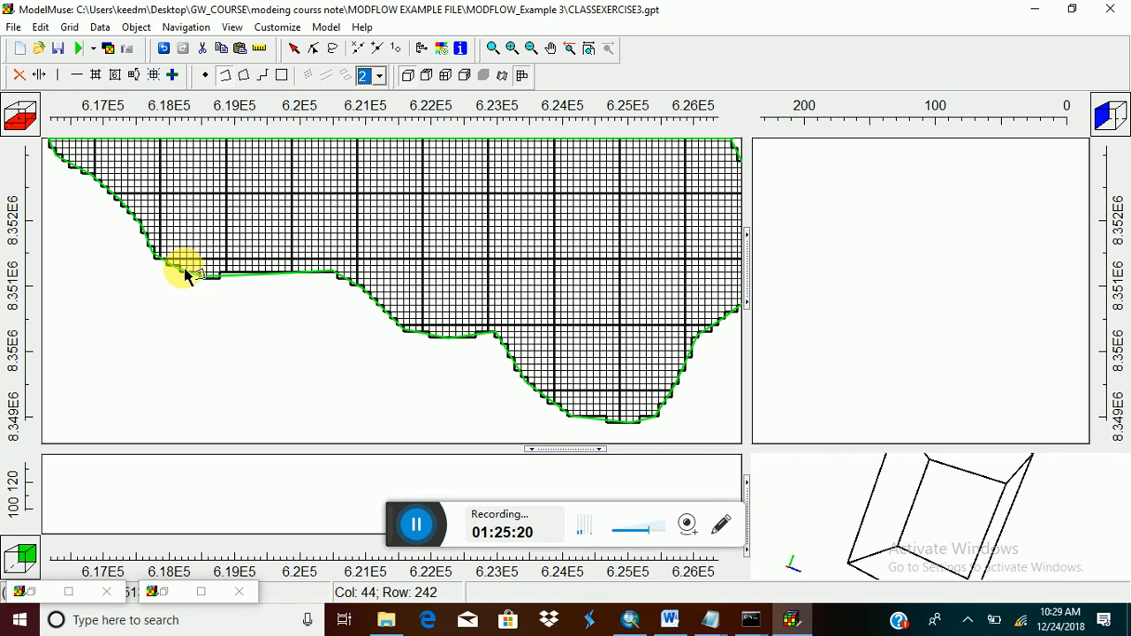
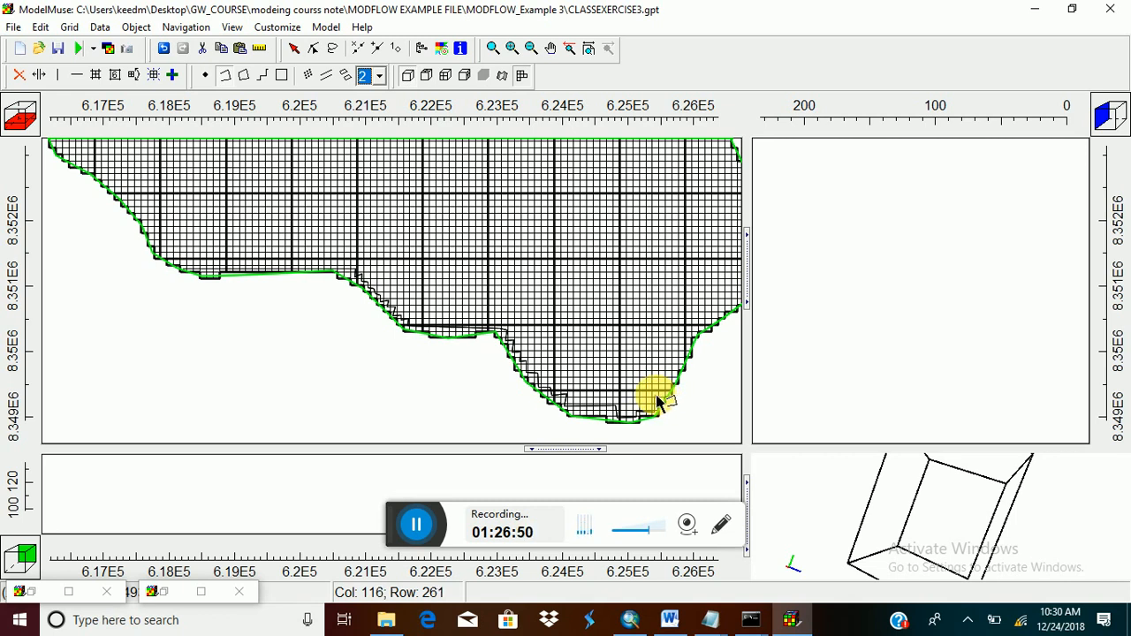
double_click(656, 400)
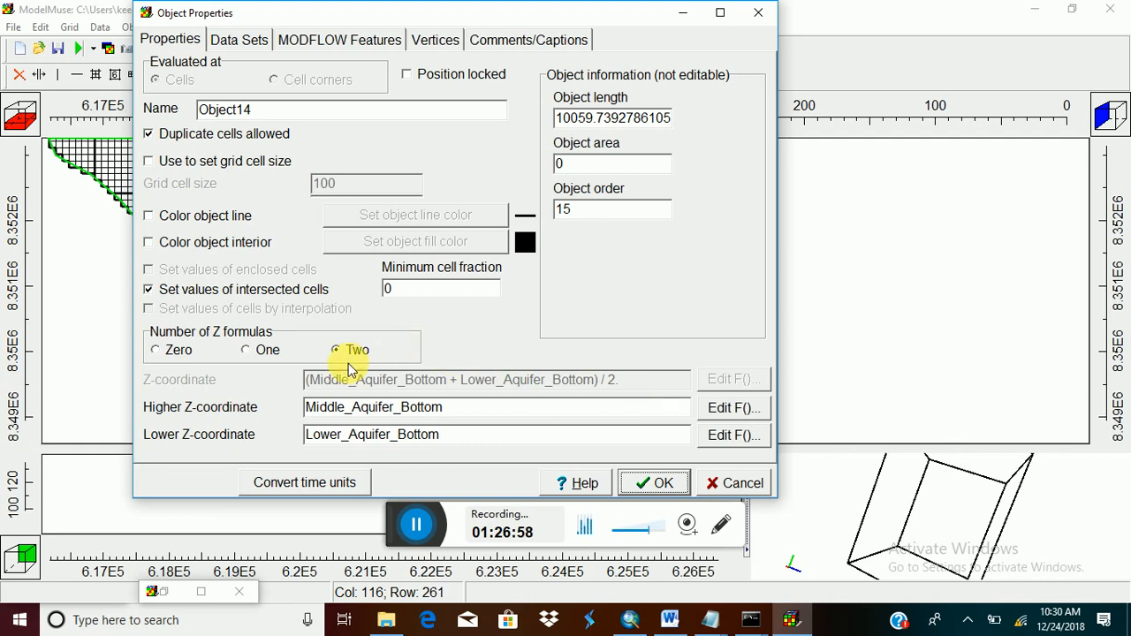
Set the new polyline's higher Z-coordinate formula to Model_Top and its lower Z-coordinate formula to Lower_Aquifer_Bottom.
click(733, 409)
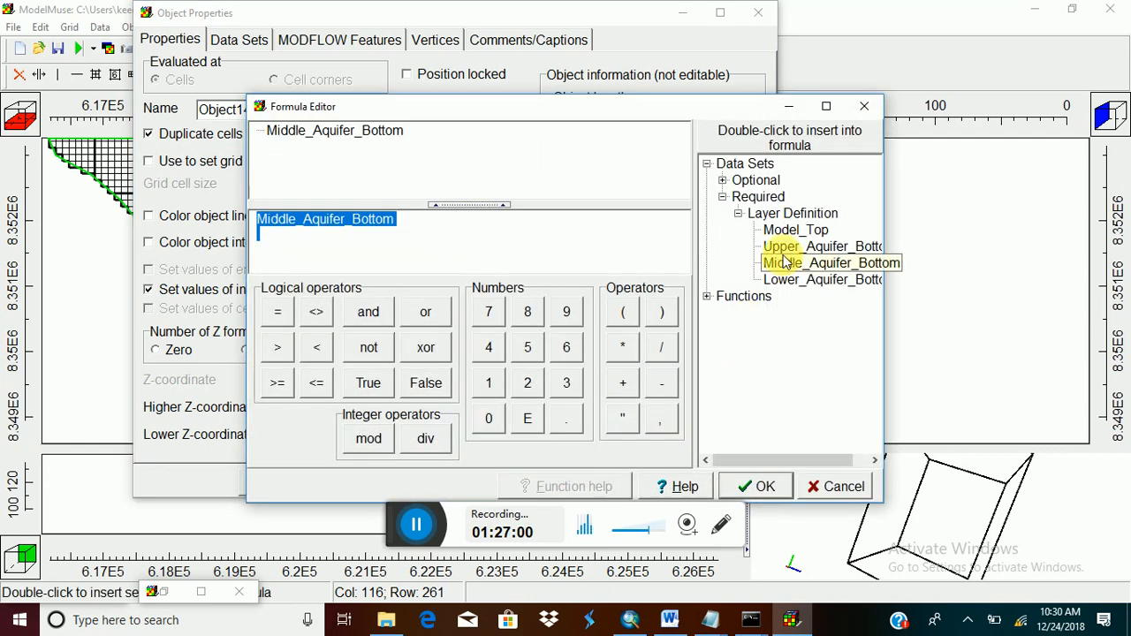
click(796, 230)
double_click(795, 230)
click(765, 487)
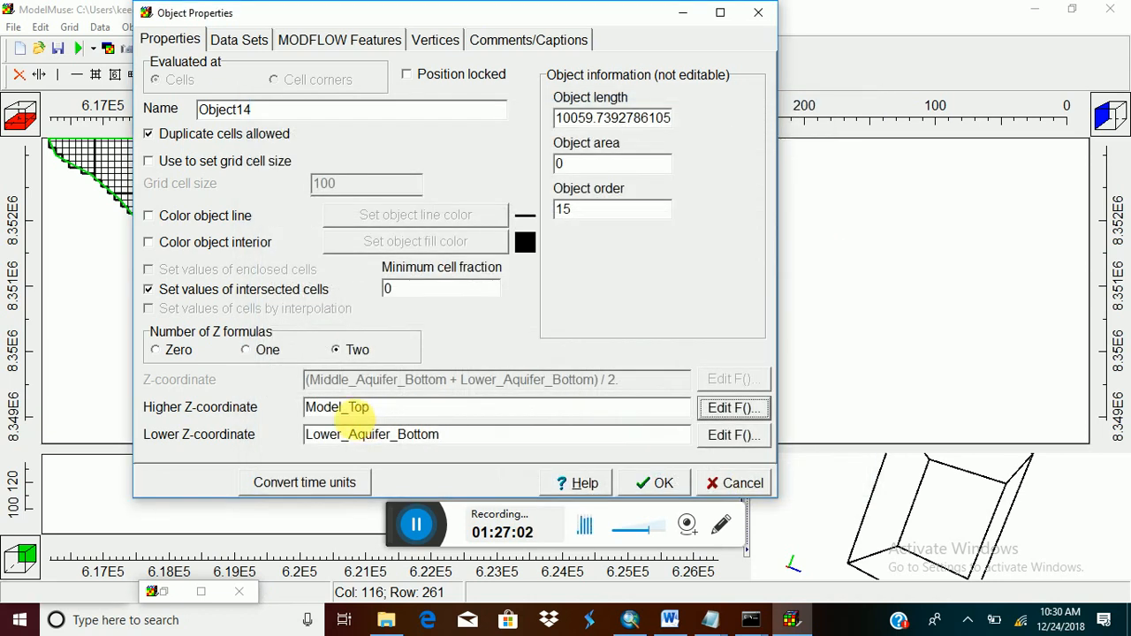
click(734, 435)
click(789, 280)
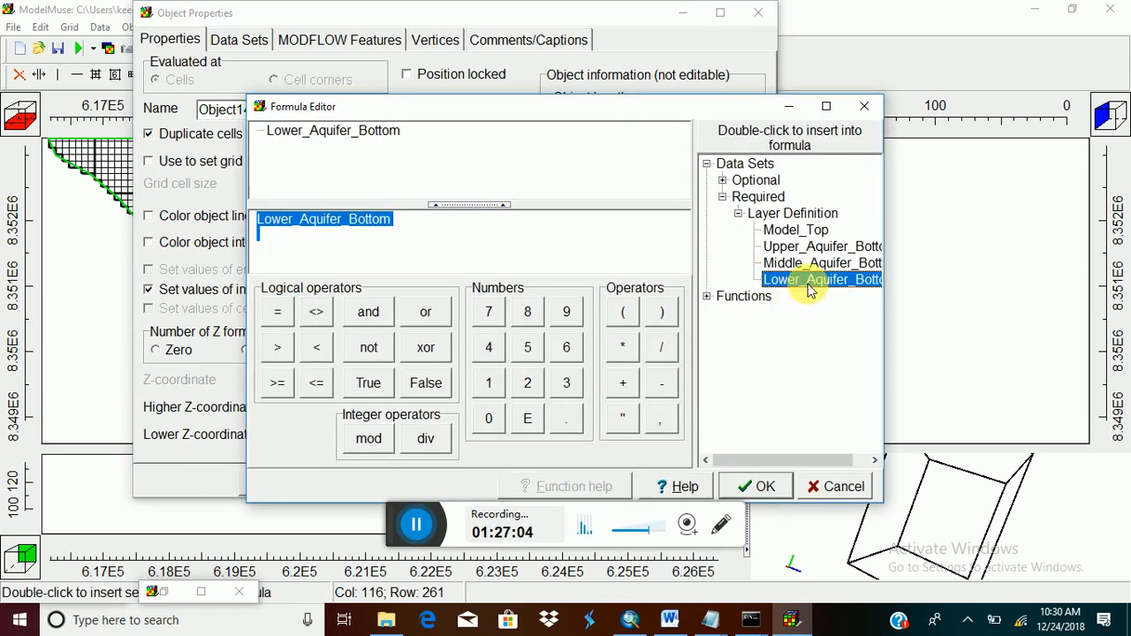
double_click(789, 279)
click(760, 484)
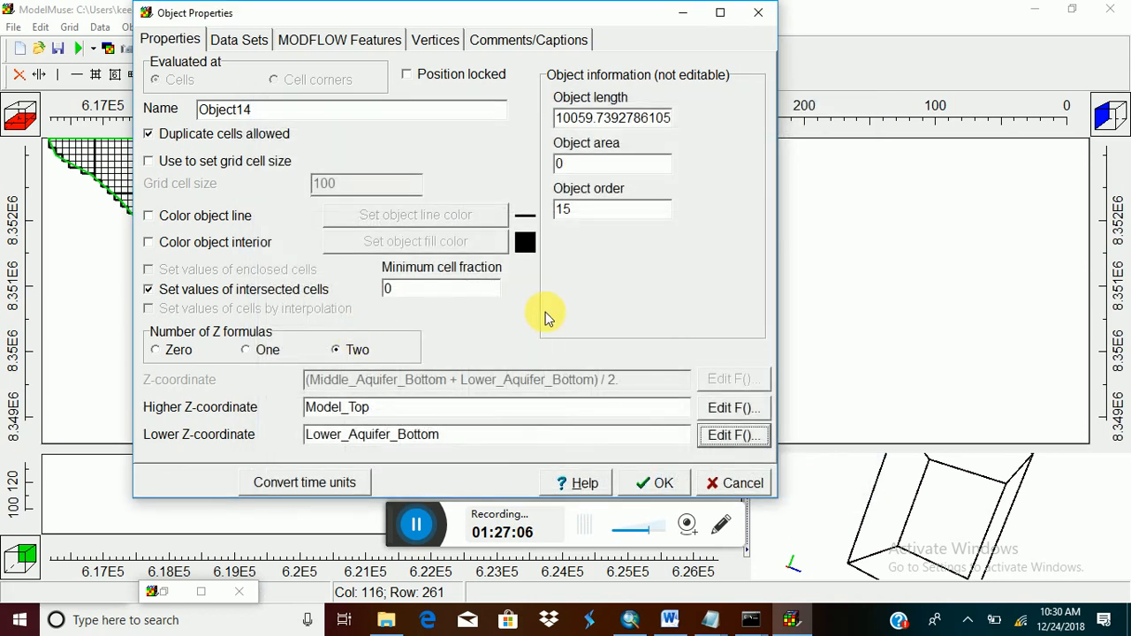
Color the polyline object's line red, lock its position, and accept the object properties.
click(150, 217)
click(415, 215)
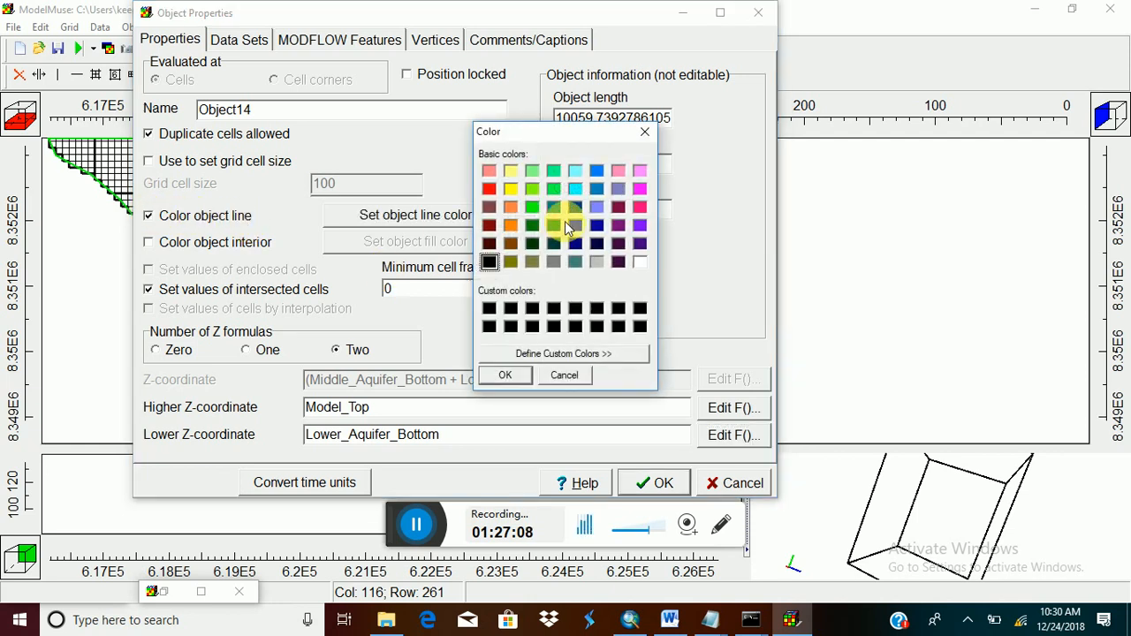
click(492, 188)
click(495, 374)
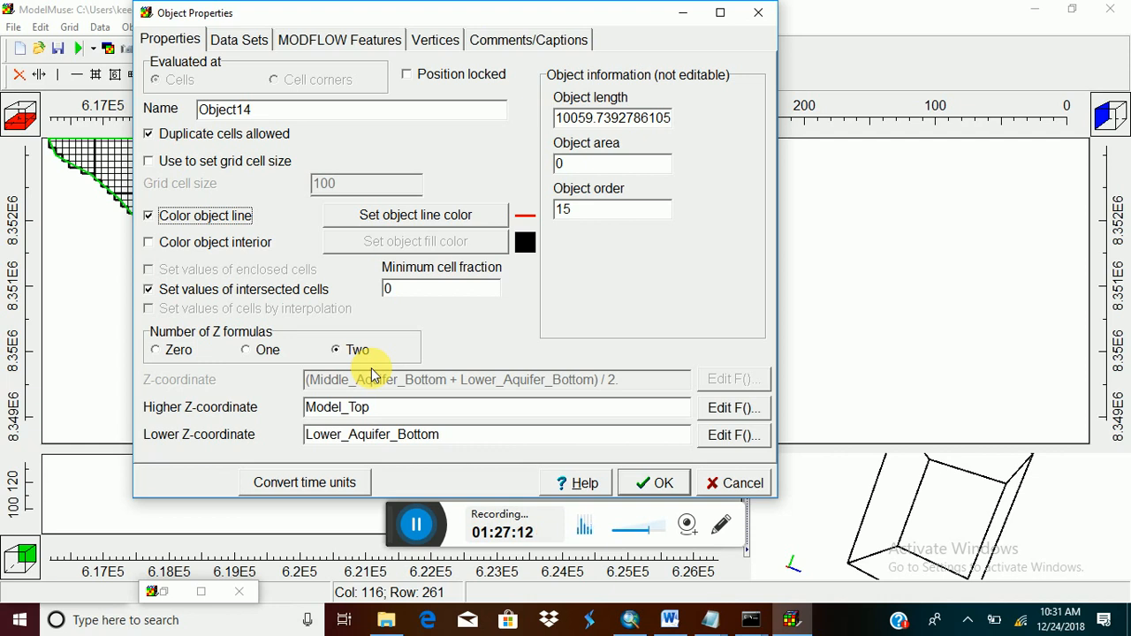
click(407, 75)
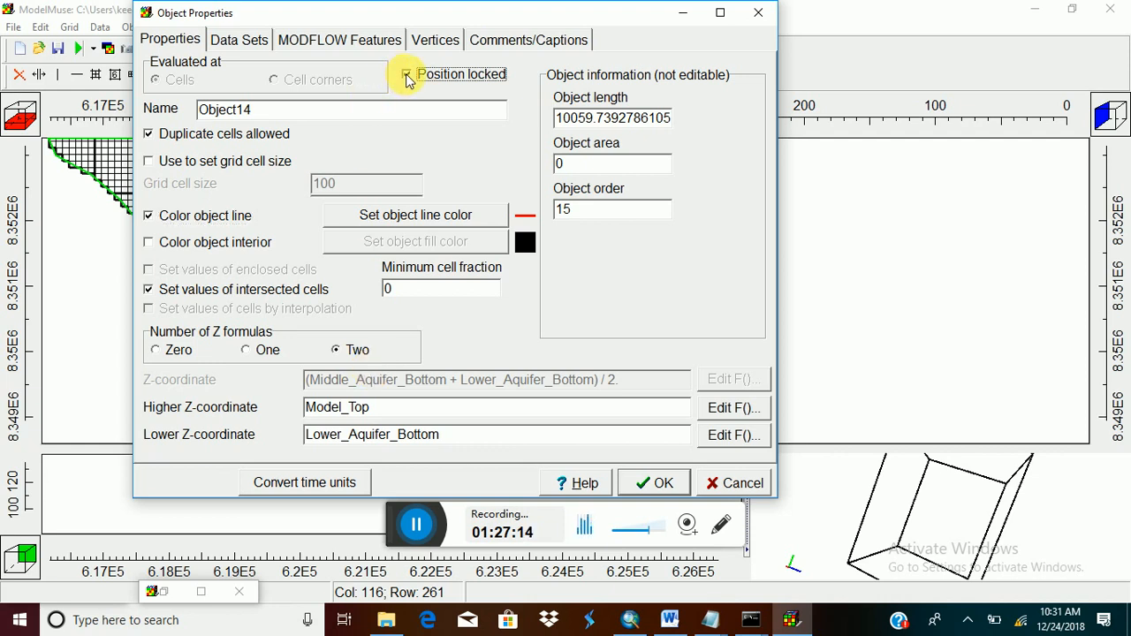
click(642, 485)
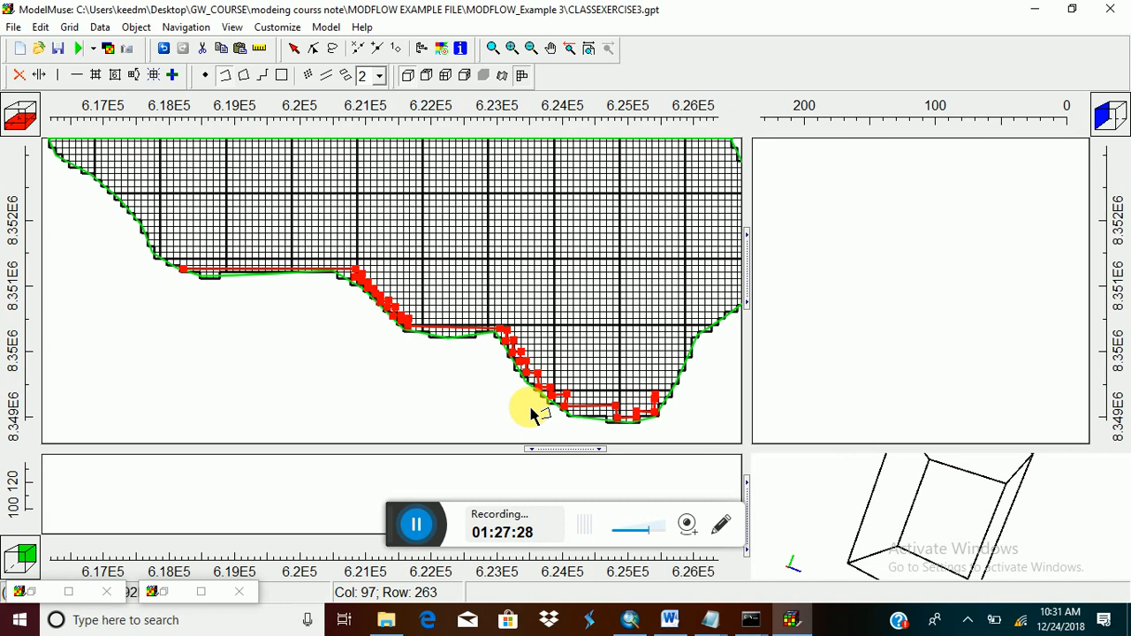
Activate the GHB: General-Head Boundary package among the model's head-dependent flux boundary conditions and accept the package settings.
click(326, 28)
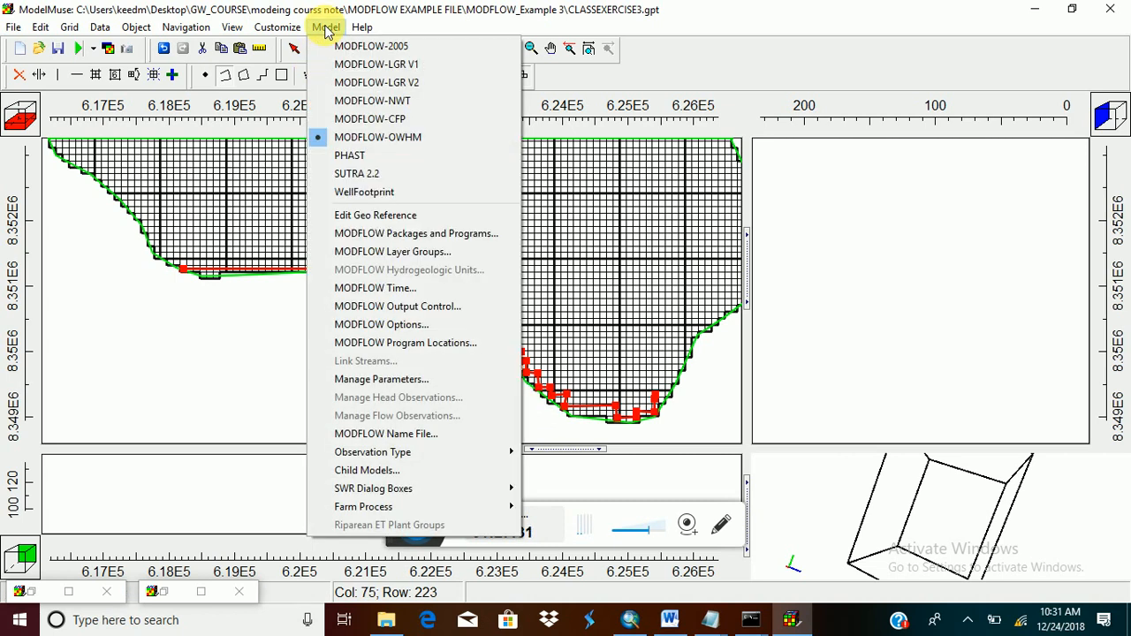
click(394, 237)
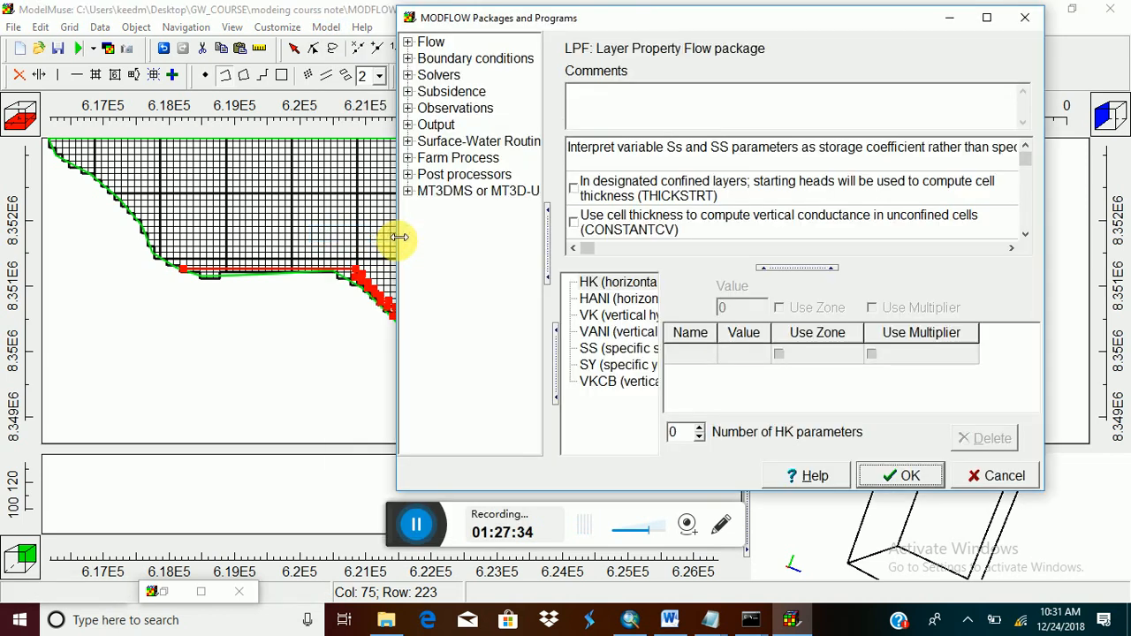
click(408, 58)
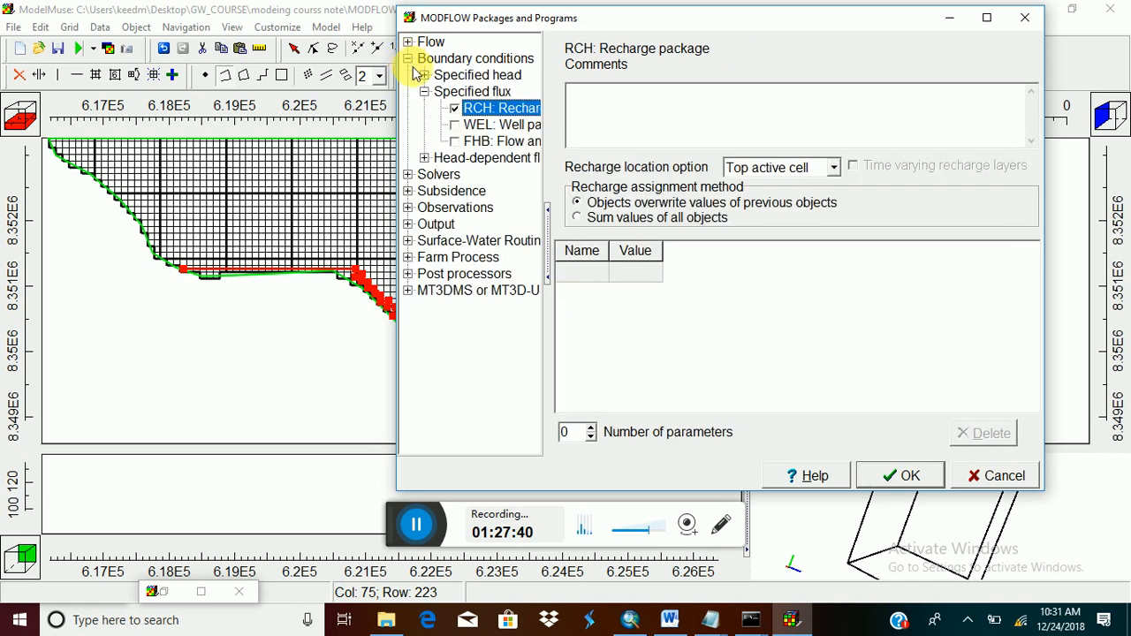
click(425, 160)
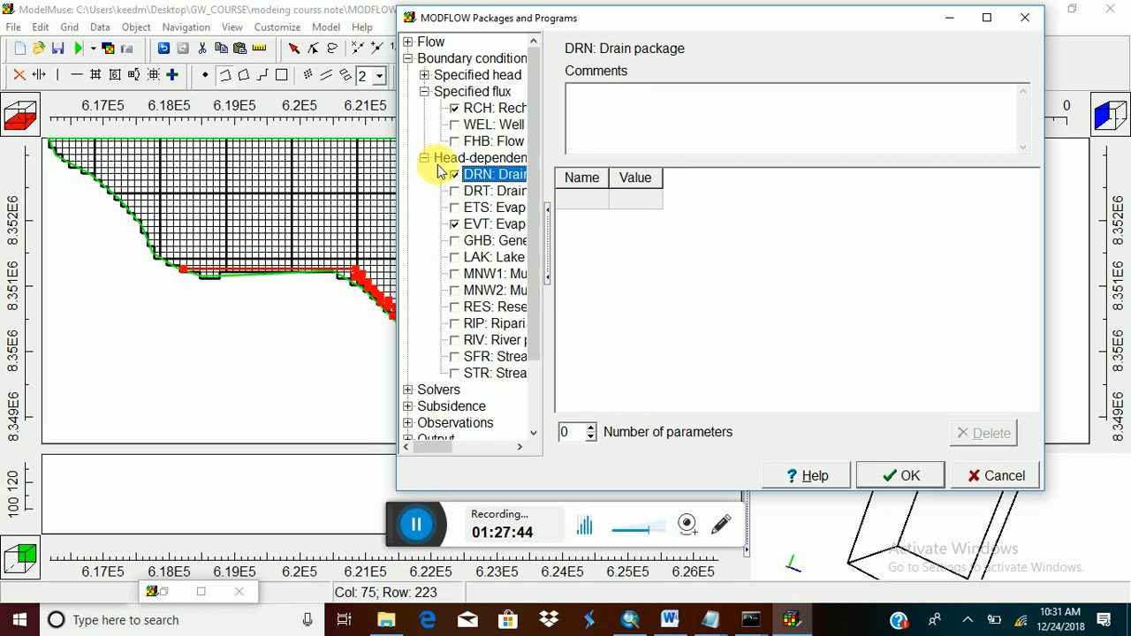
click(456, 241)
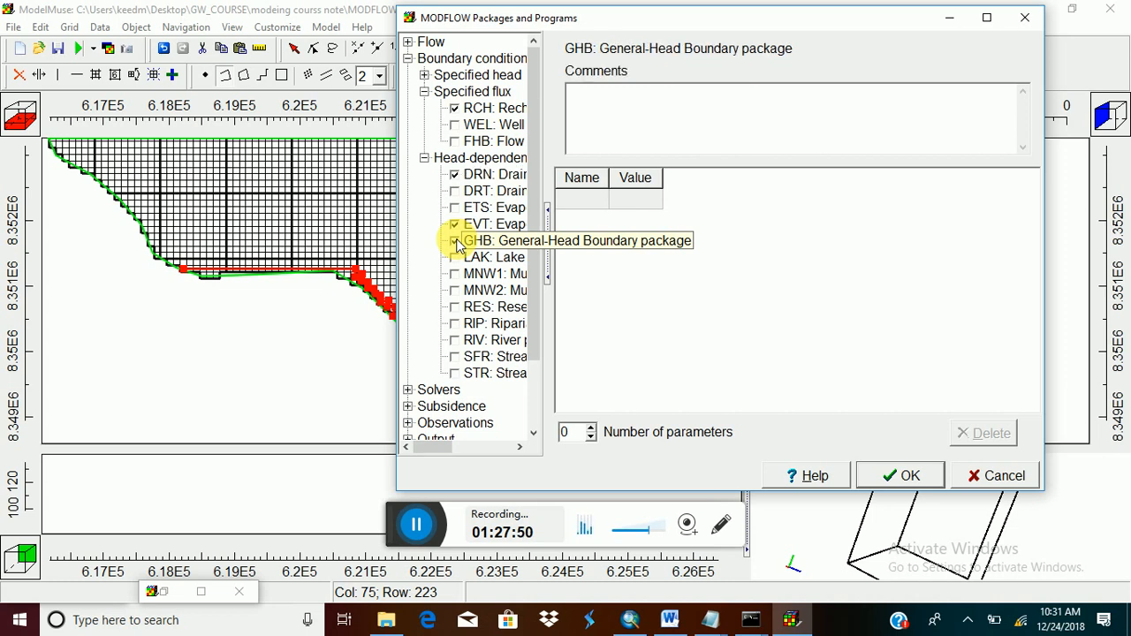
click(913, 477)
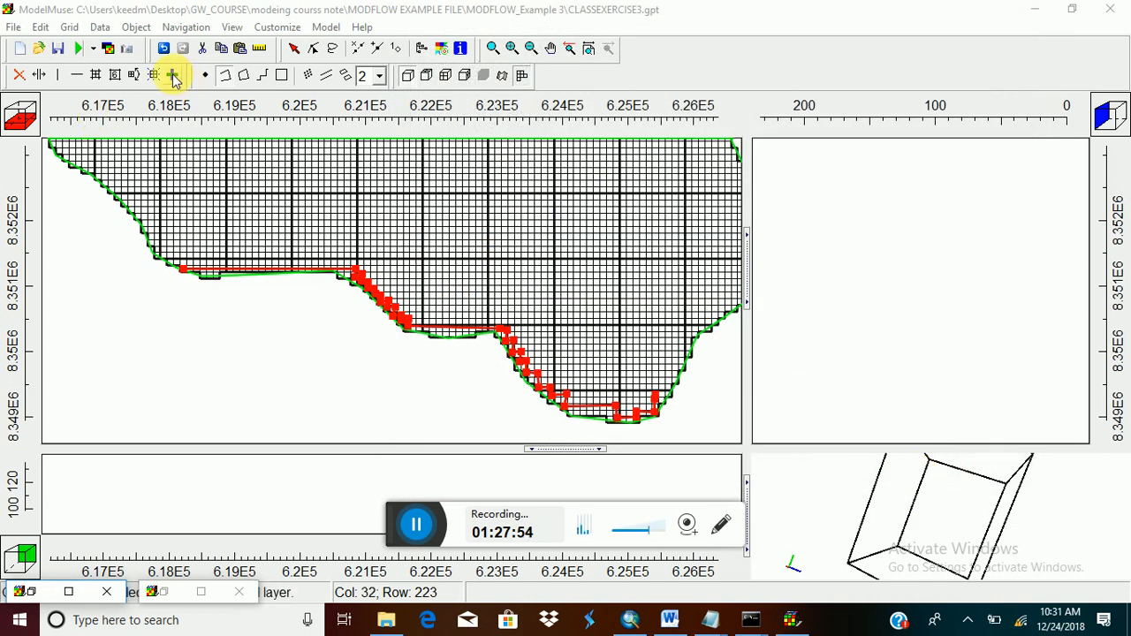
Enable the GHB package in the red southern polyline's MODFLOW features, with one stress period from time -1 to 0.
click(297, 53)
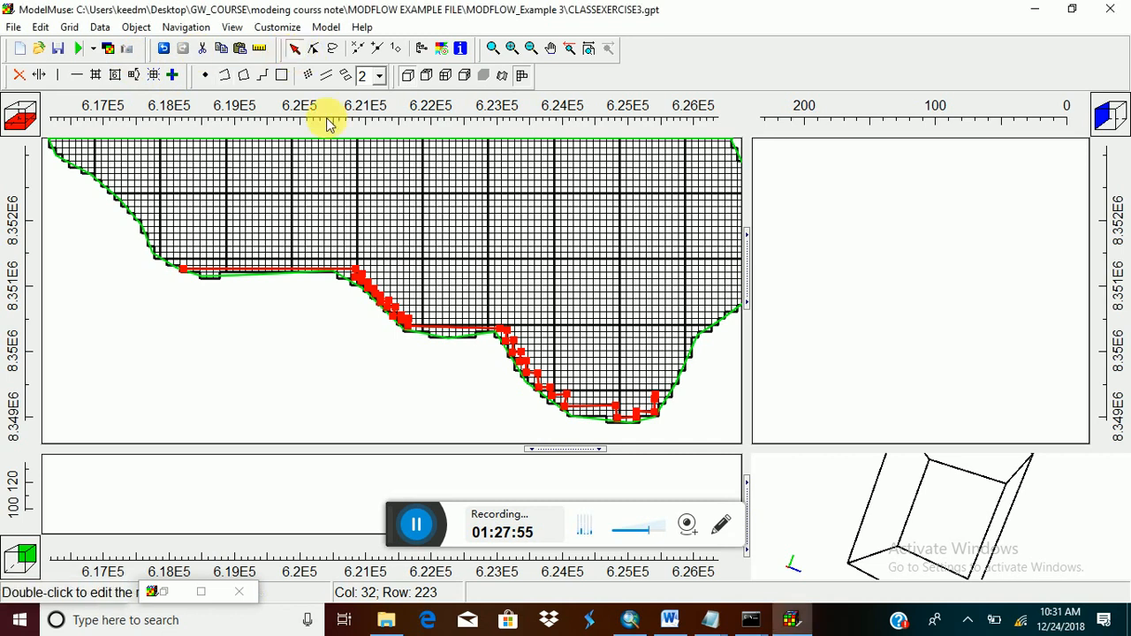
double_click(385, 305)
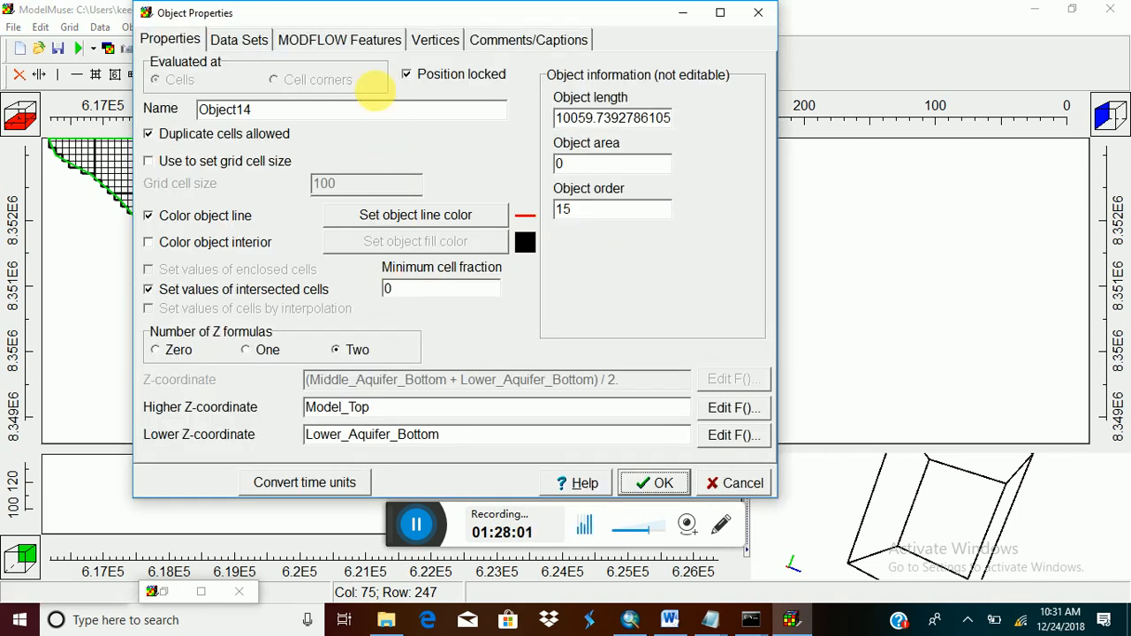
click(359, 44)
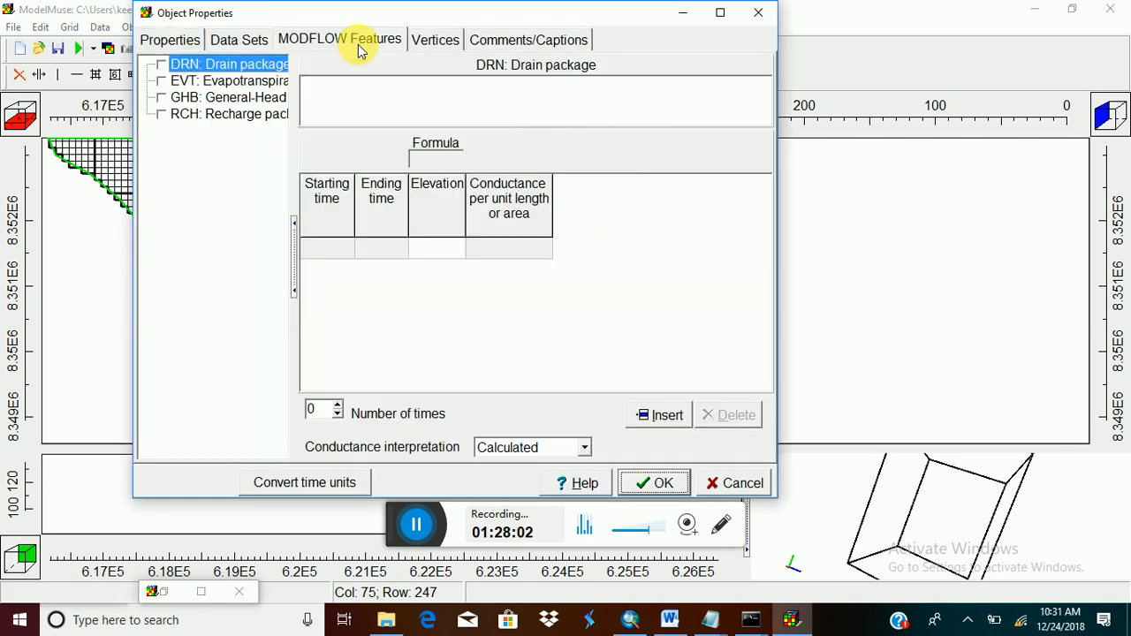
click(163, 99)
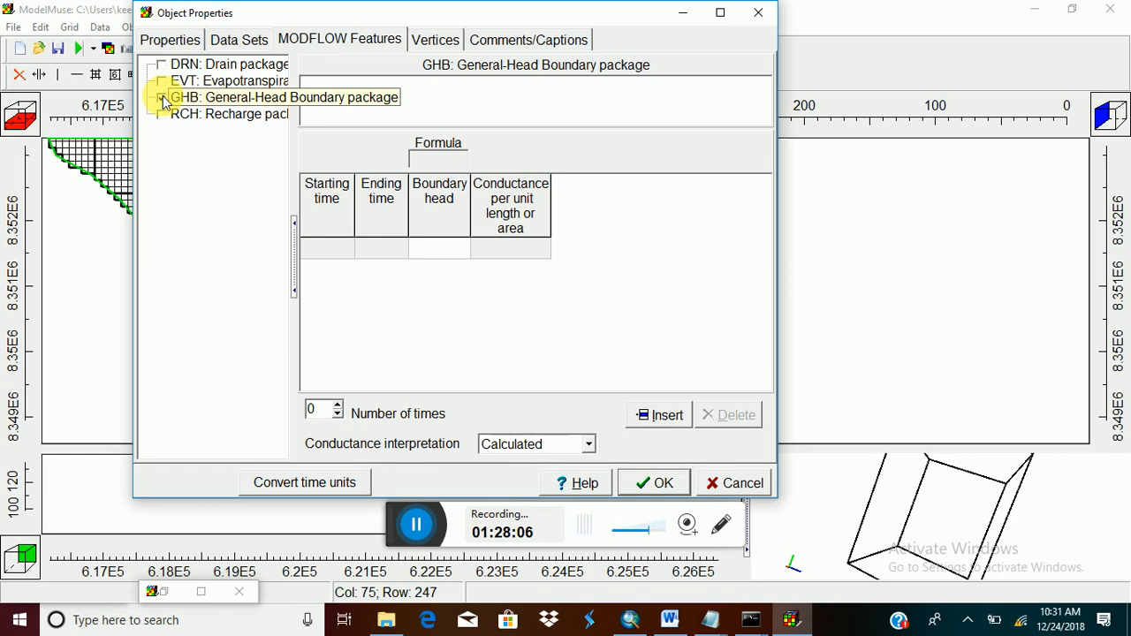
click(327, 249)
click(347, 251)
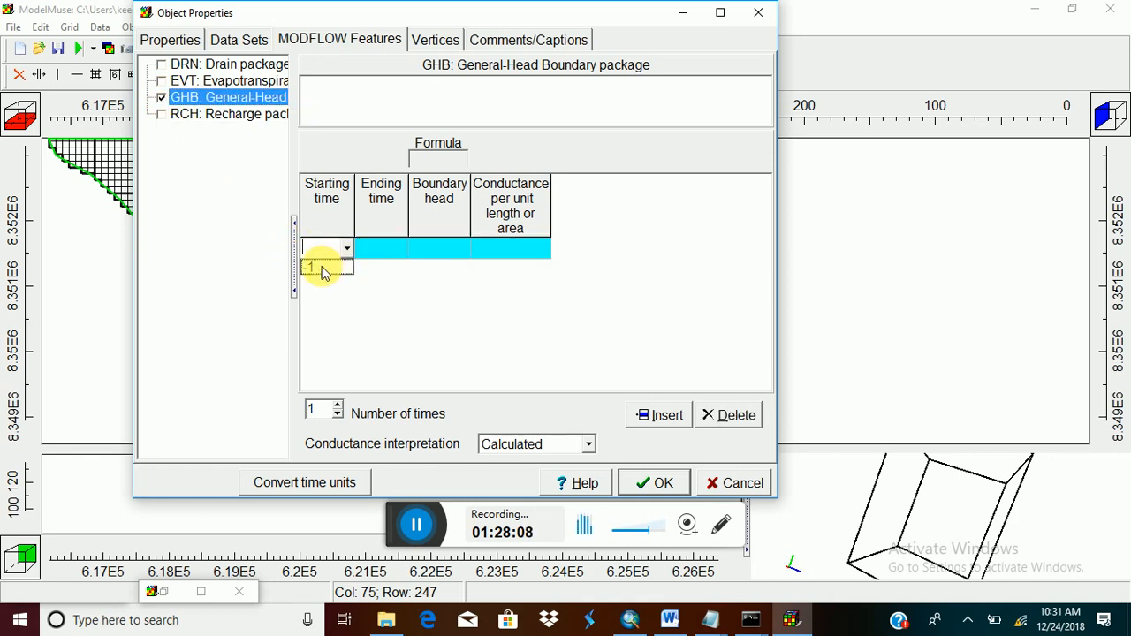
click(321, 268)
Set the polyline's GHB boundary head to 200 and its conductance per unit length to 0.002, and accept the object properties.
click(438, 248)
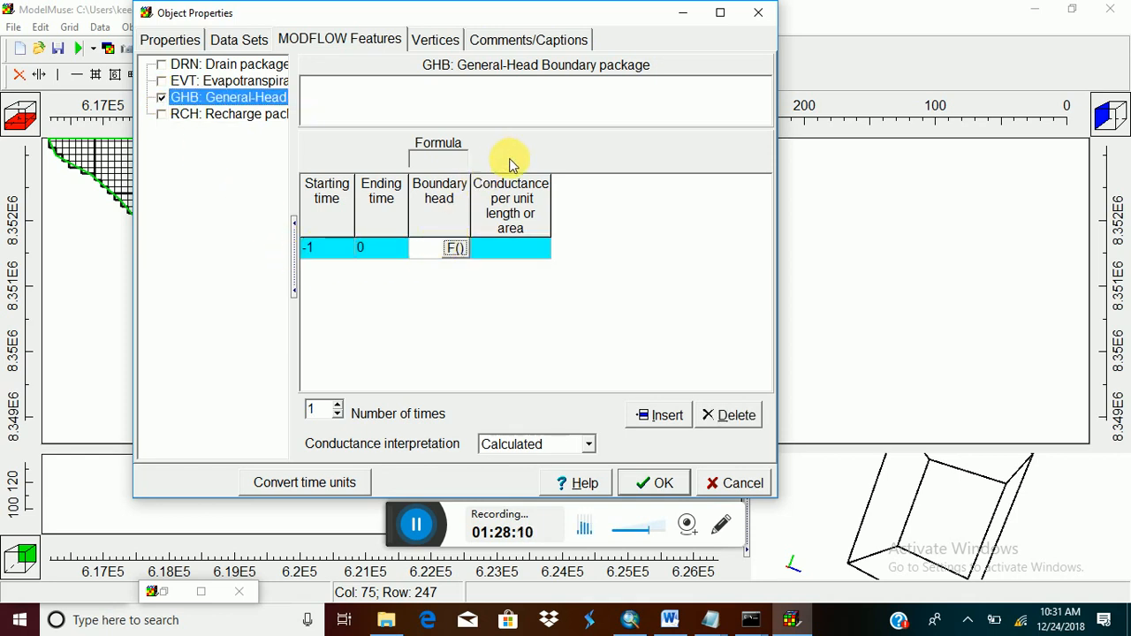
click(521, 252)
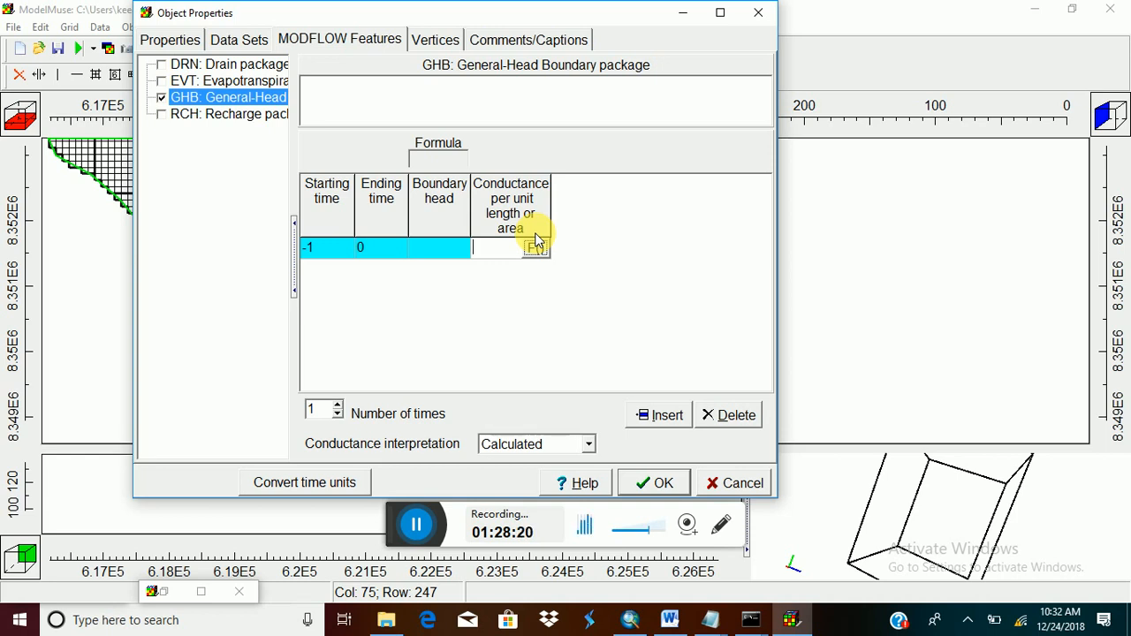
click(434, 247)
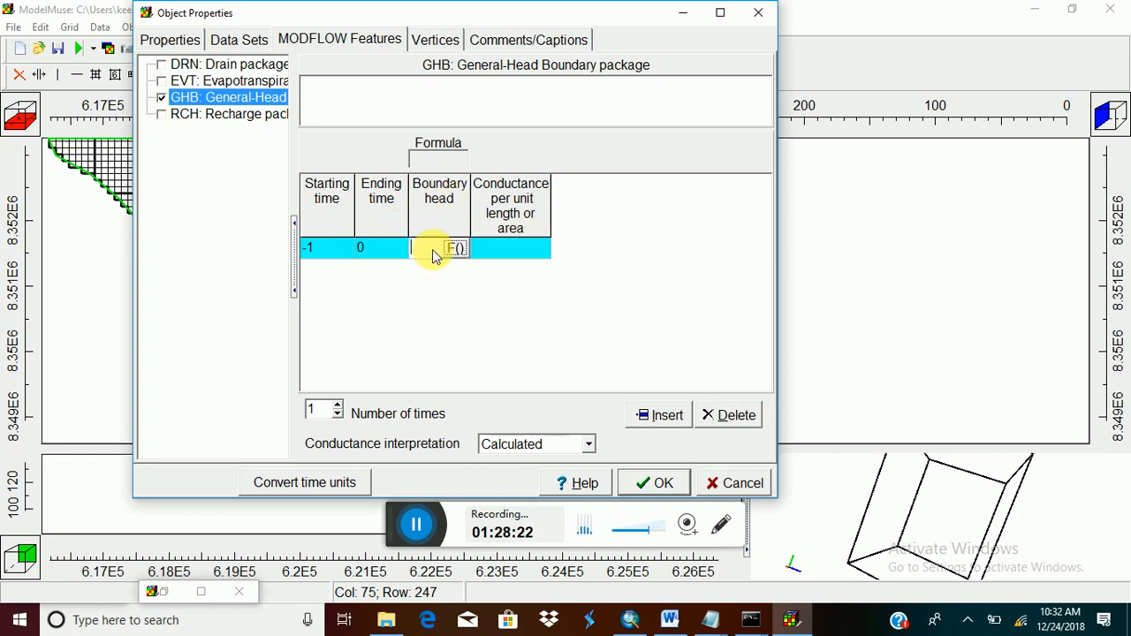
text(200)
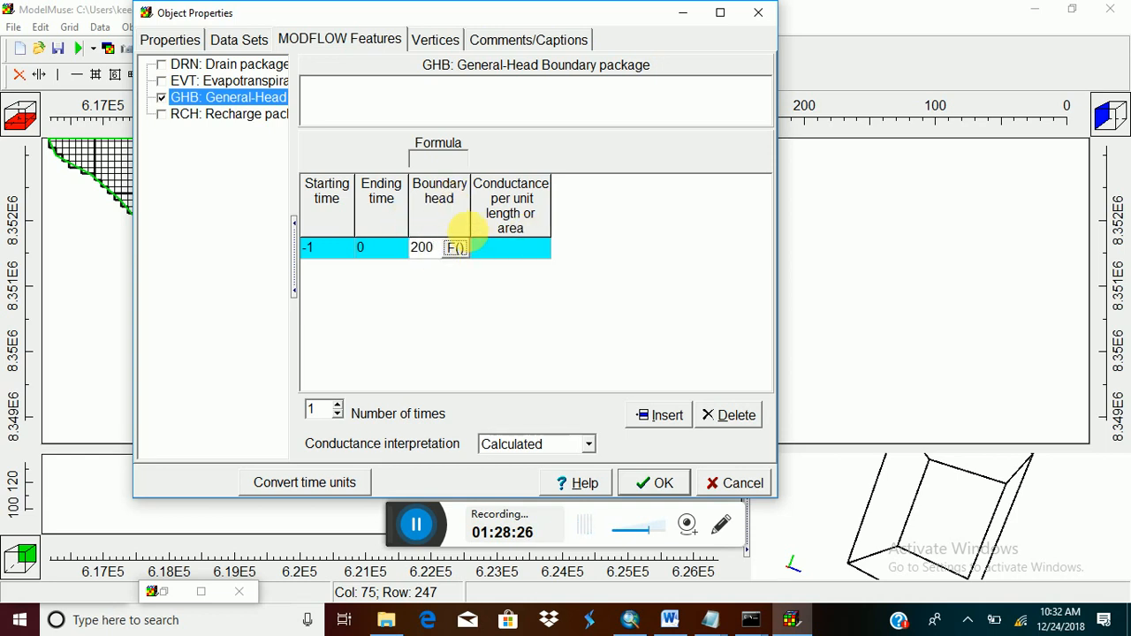
click(500, 251)
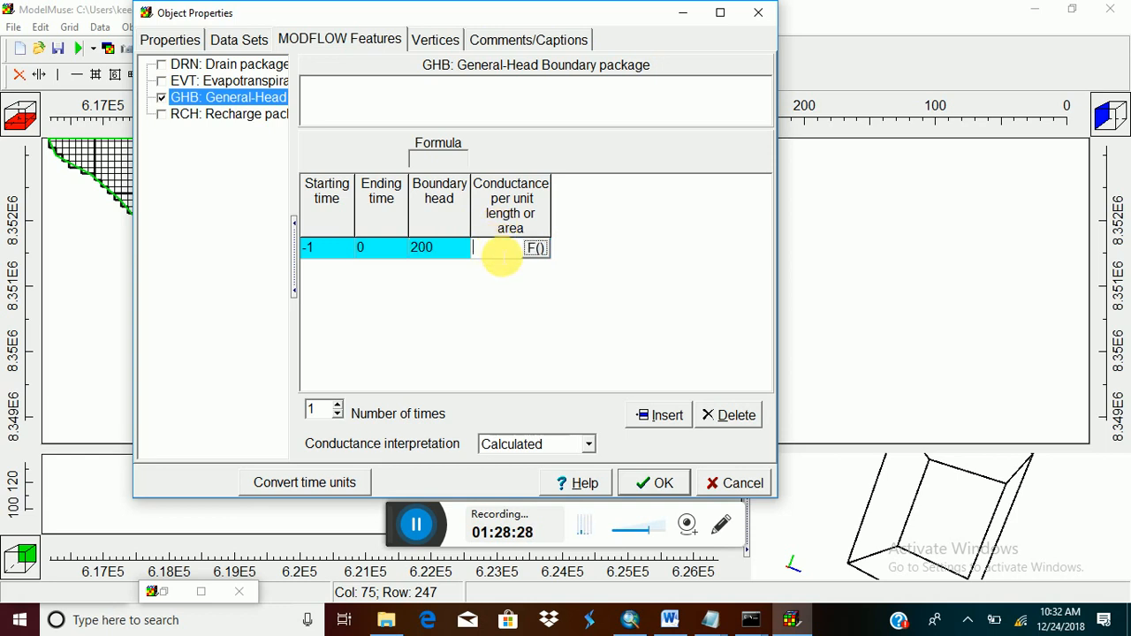
text(0.0)
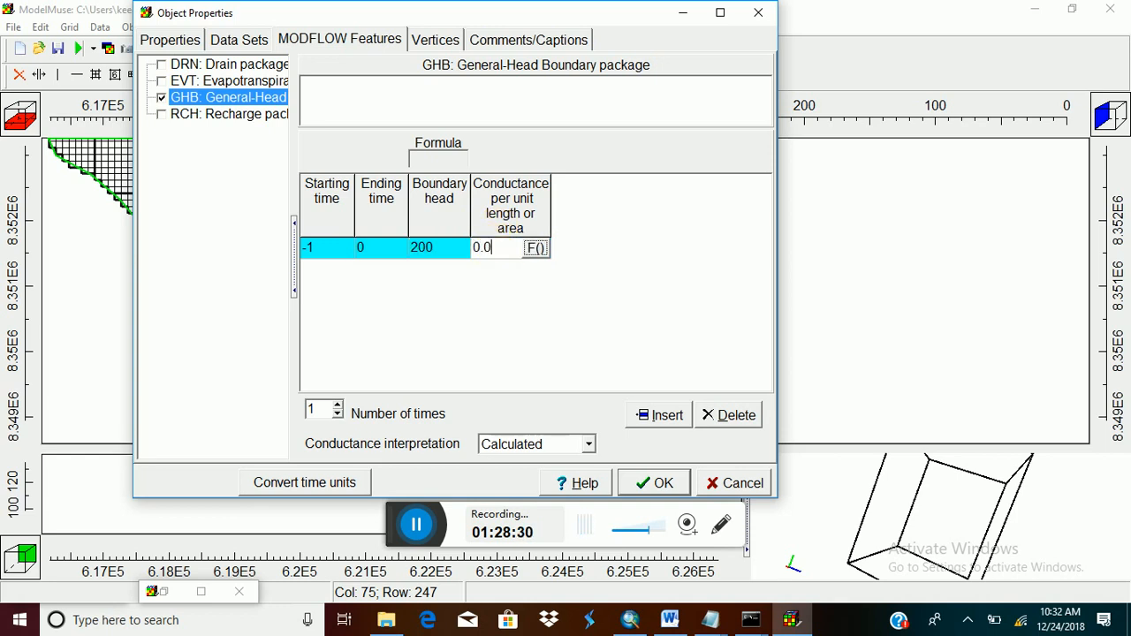
text(02)
click(661, 490)
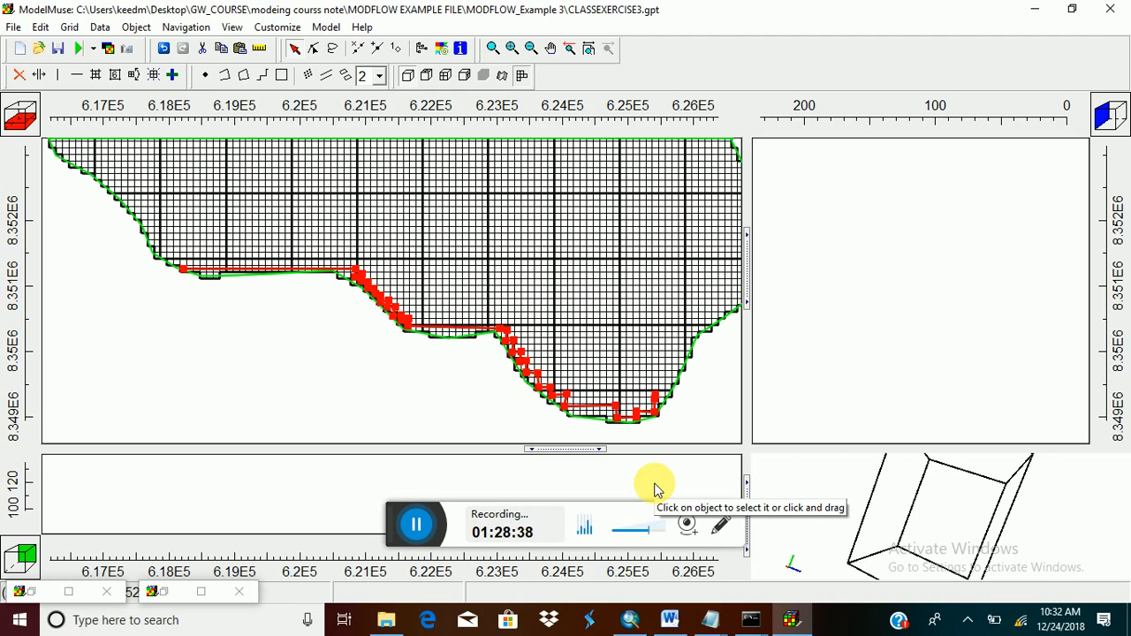
Switch to the CLASSEXERCISE3 listing in Notepad to review the water budget and percent discrepancy, and minimize it.
mouse_move(727, 626)
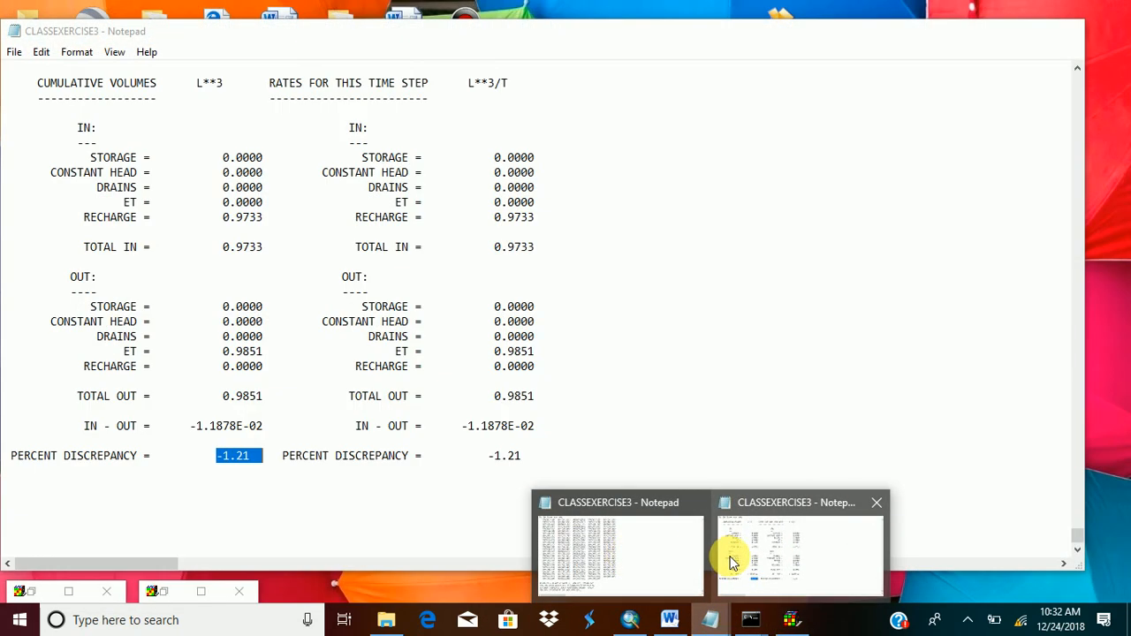
click(730, 559)
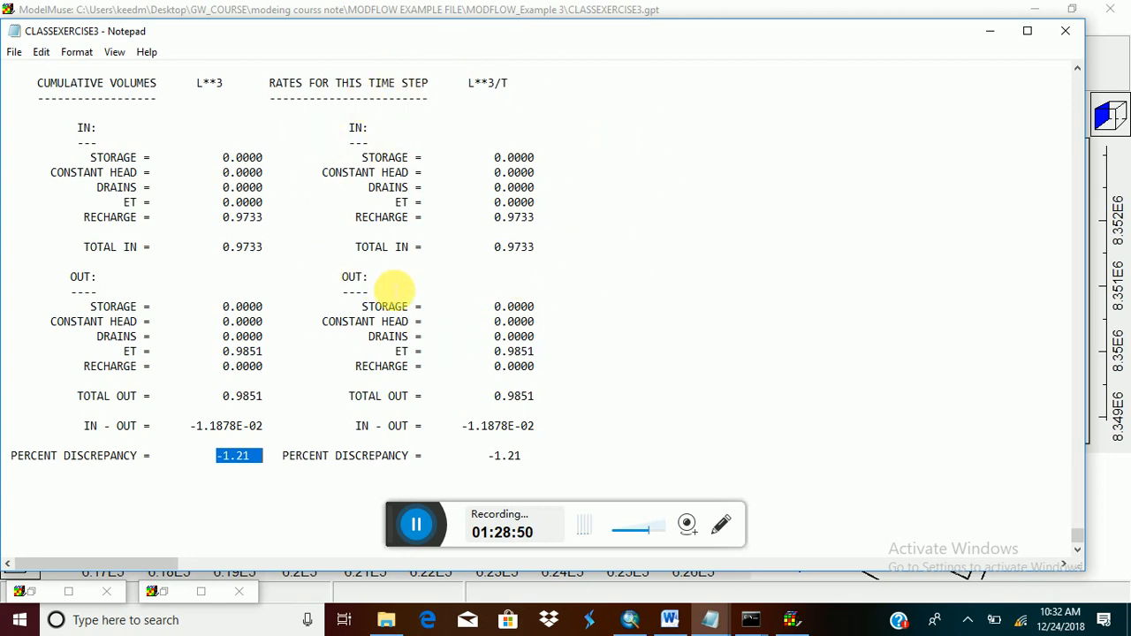
click(990, 31)
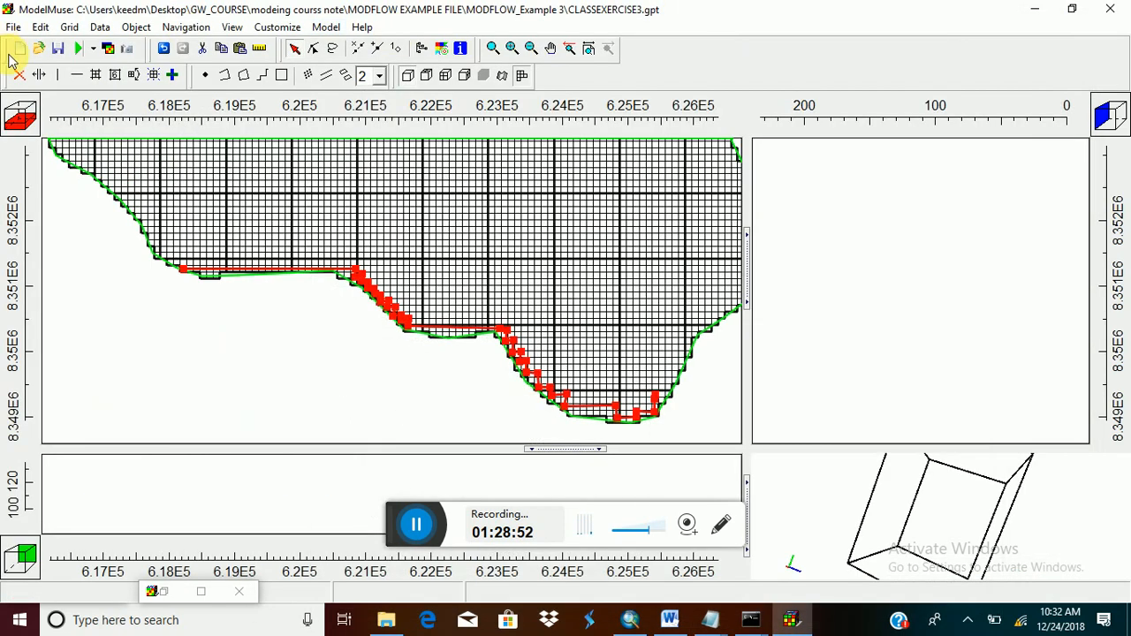
Try to export and run the MODFLOW input files under the name "CLASSEXERCISE3 withGHB".
click(78, 51)
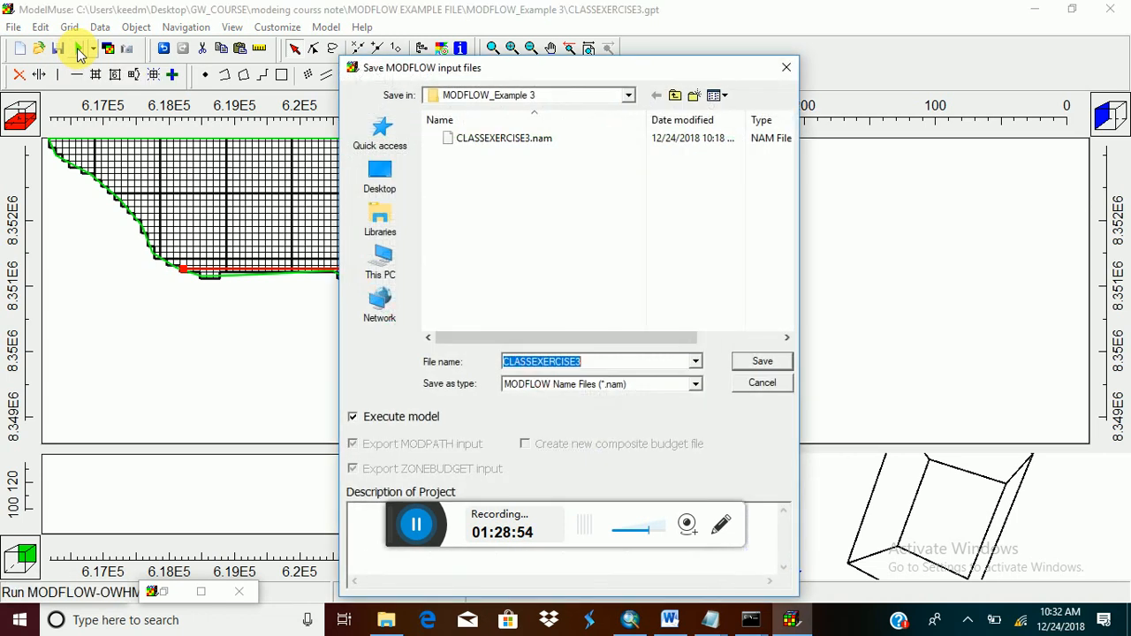
click(592, 363)
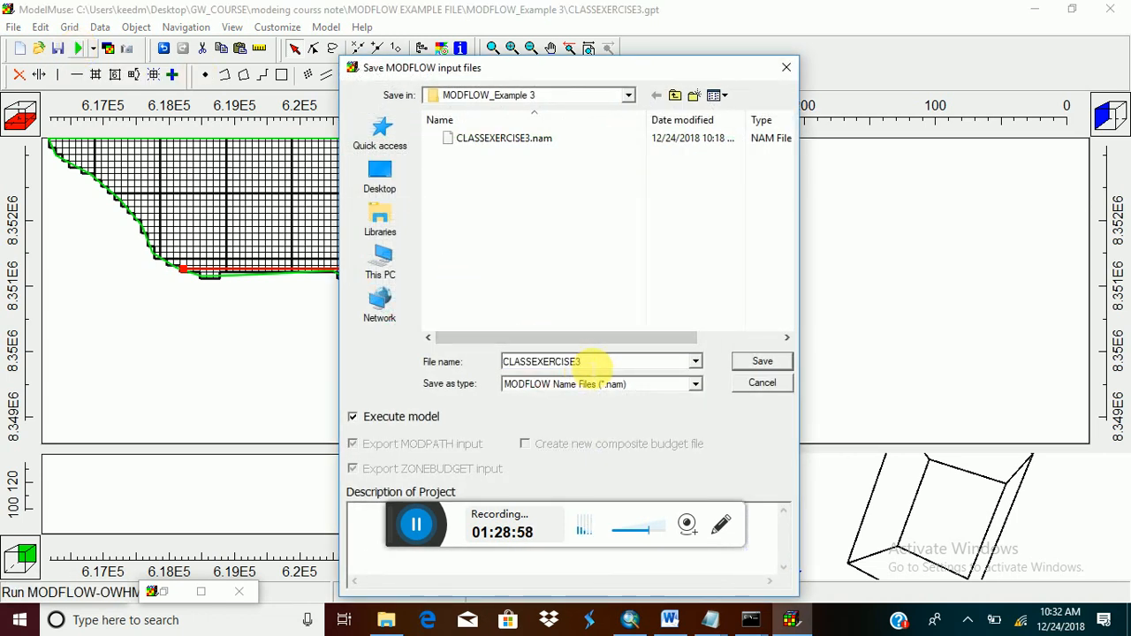
text(wit)
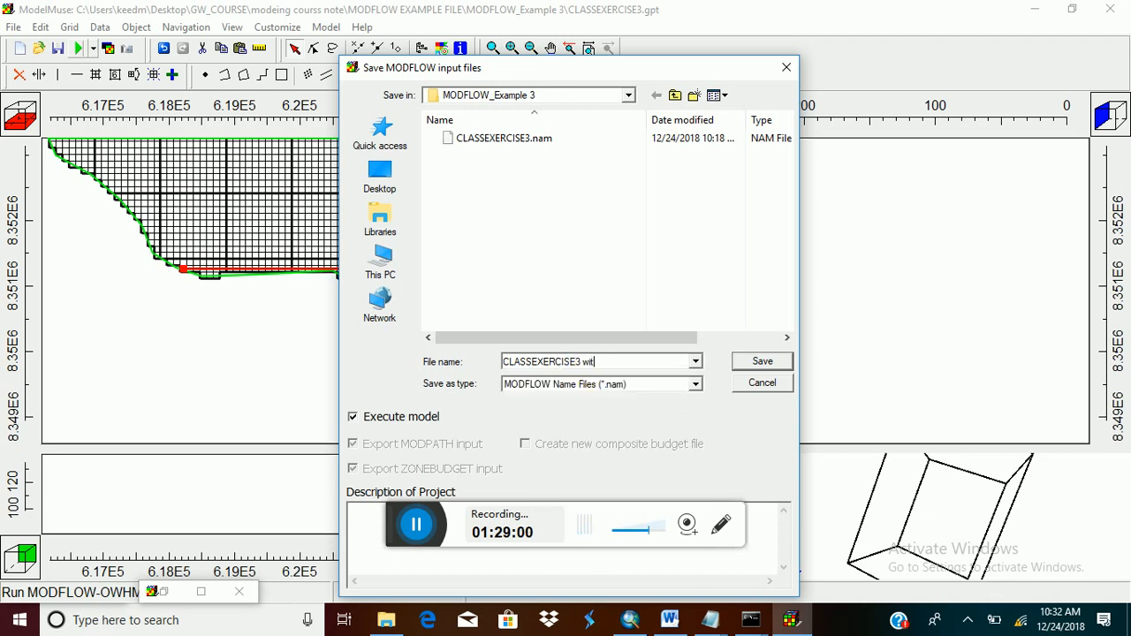
text(hGHB)
click(762, 363)
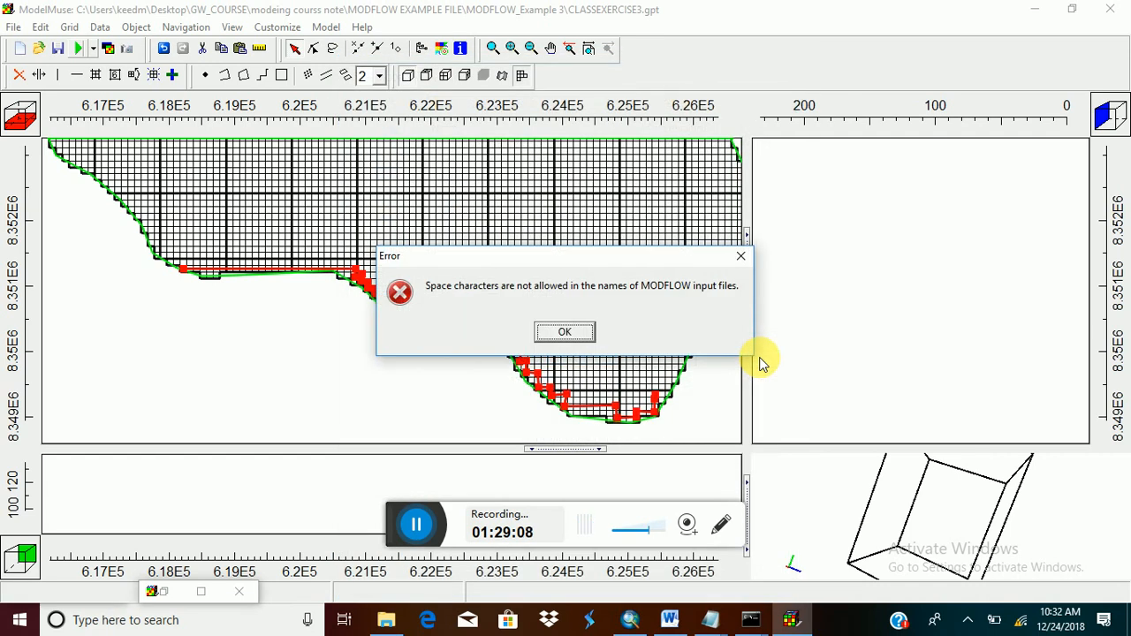
click(565, 333)
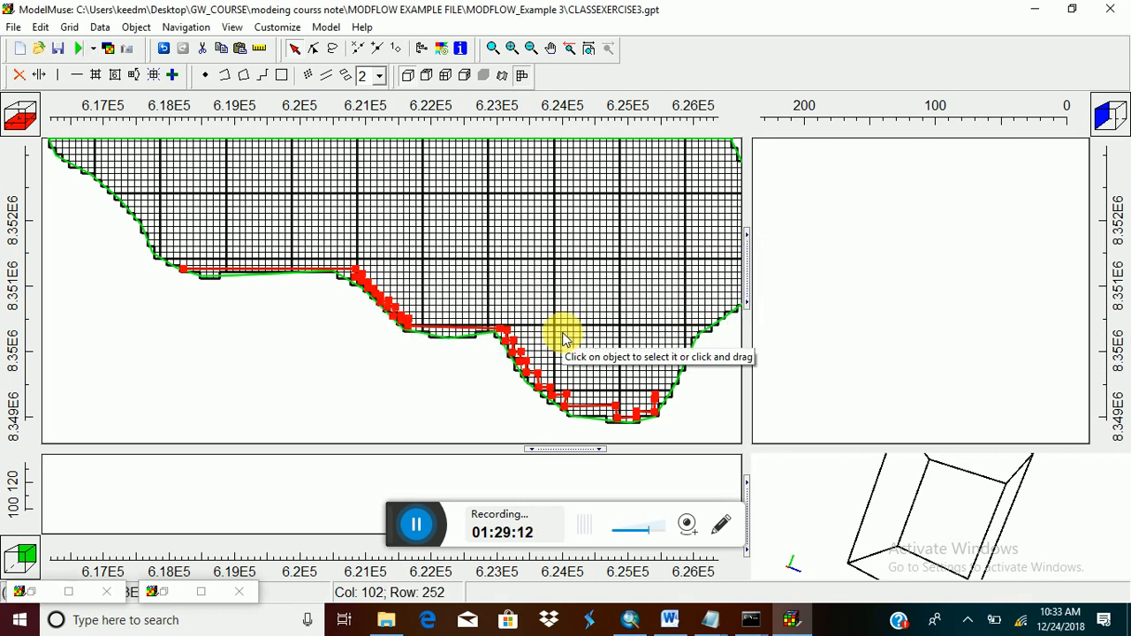
Save the MODFLOW input files as CLASSEXERCISE3GHB with model execution enabled, and continue with the installed MODFLOW-OWHM version.
click(78, 48)
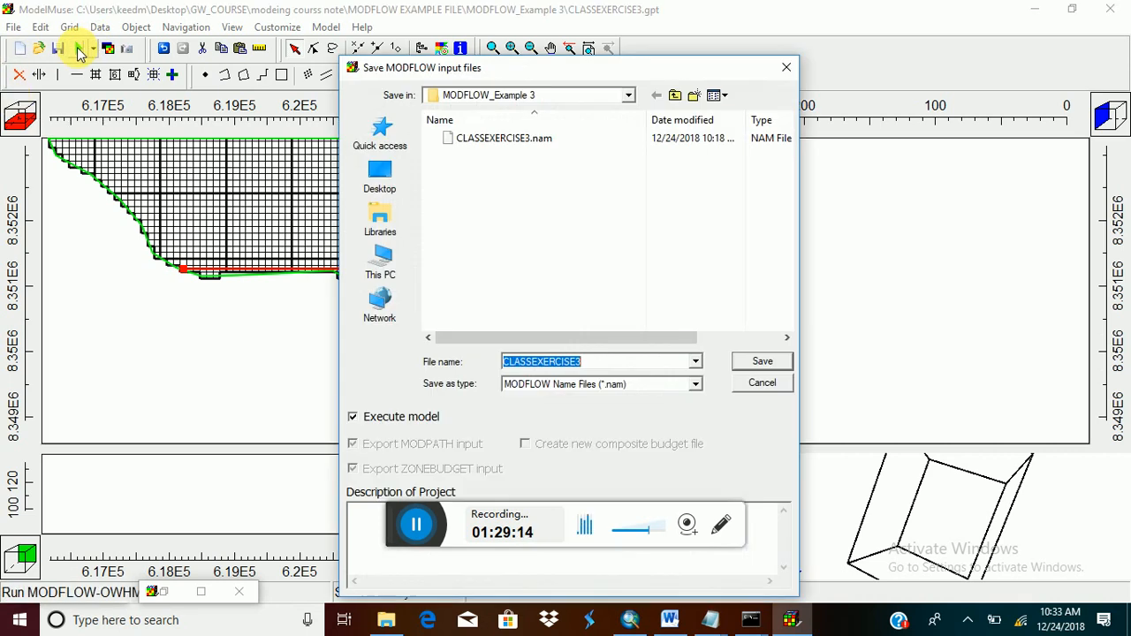
click(579, 361)
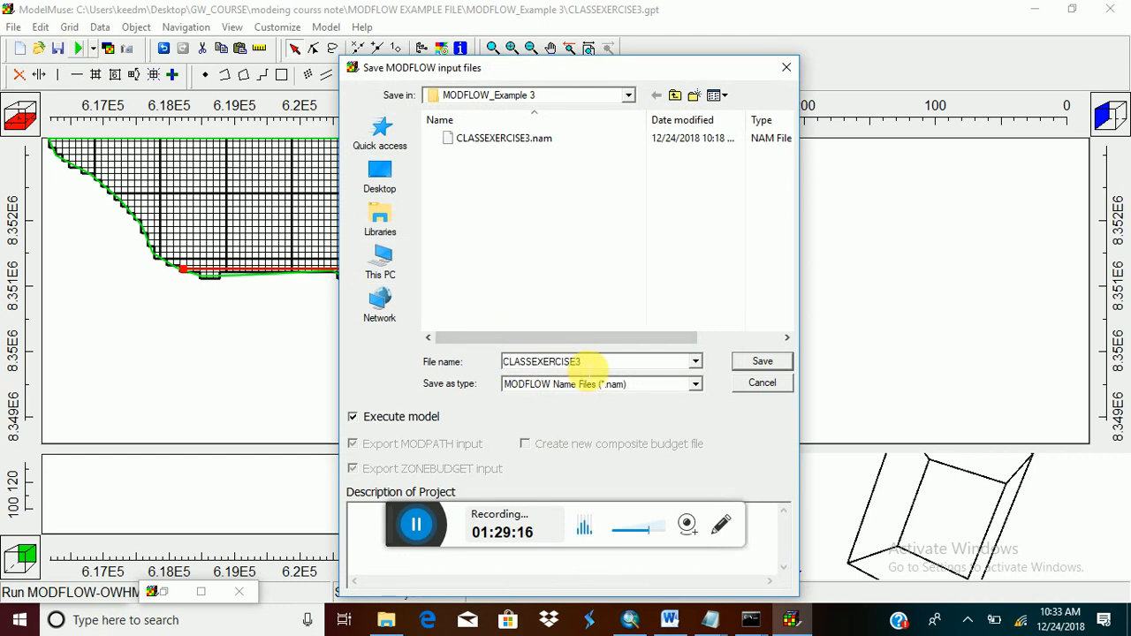
text(GHB)
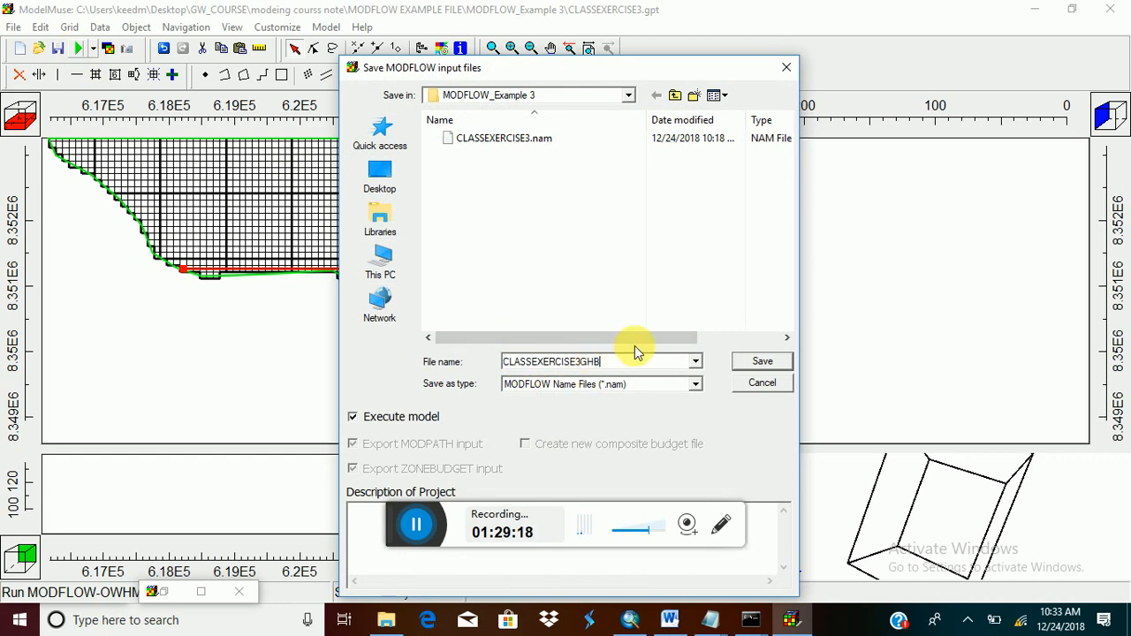
click(760, 362)
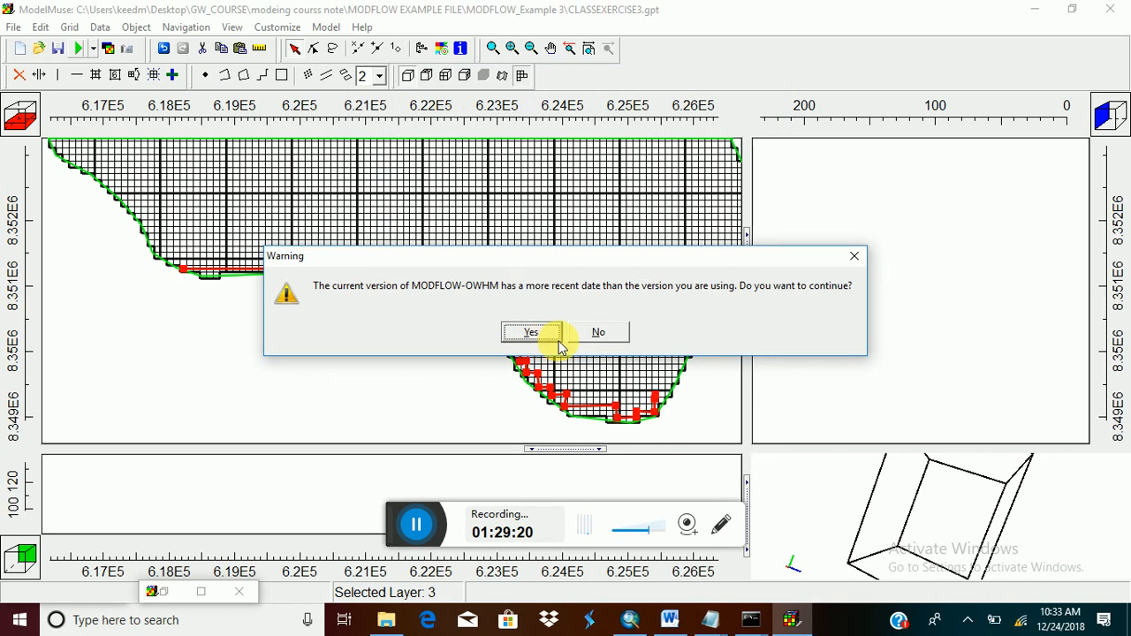
click(531, 332)
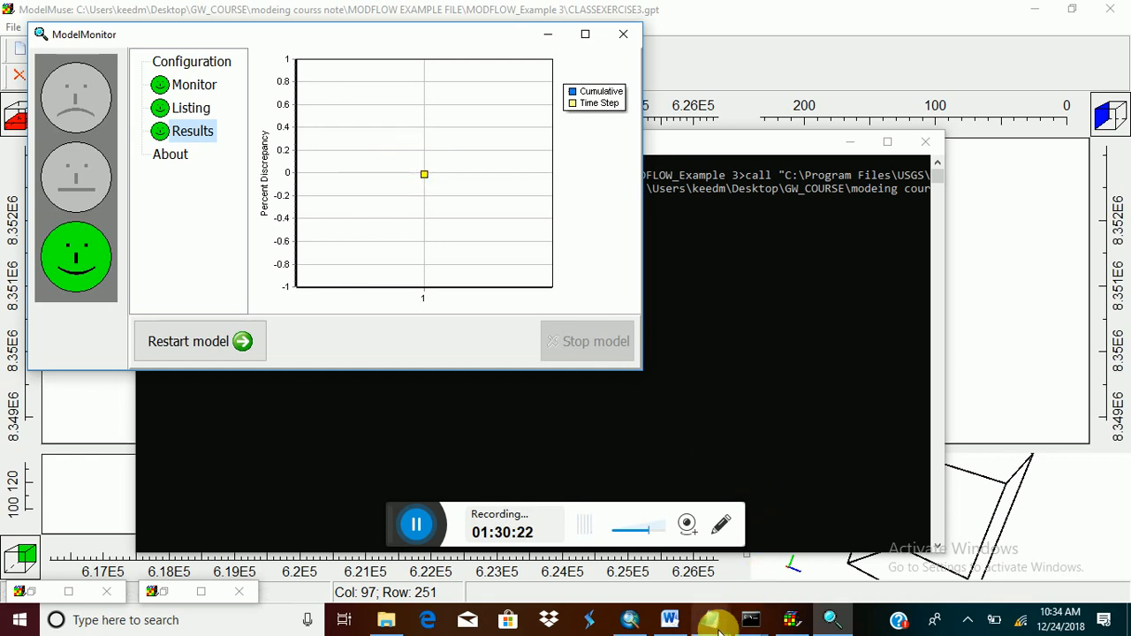
Switch back to the earlier CLASSEXERCISE3 budget listing in Notepad and highlight its cumulative percent discrepancy value for comparison.
mouse_move(716, 623)
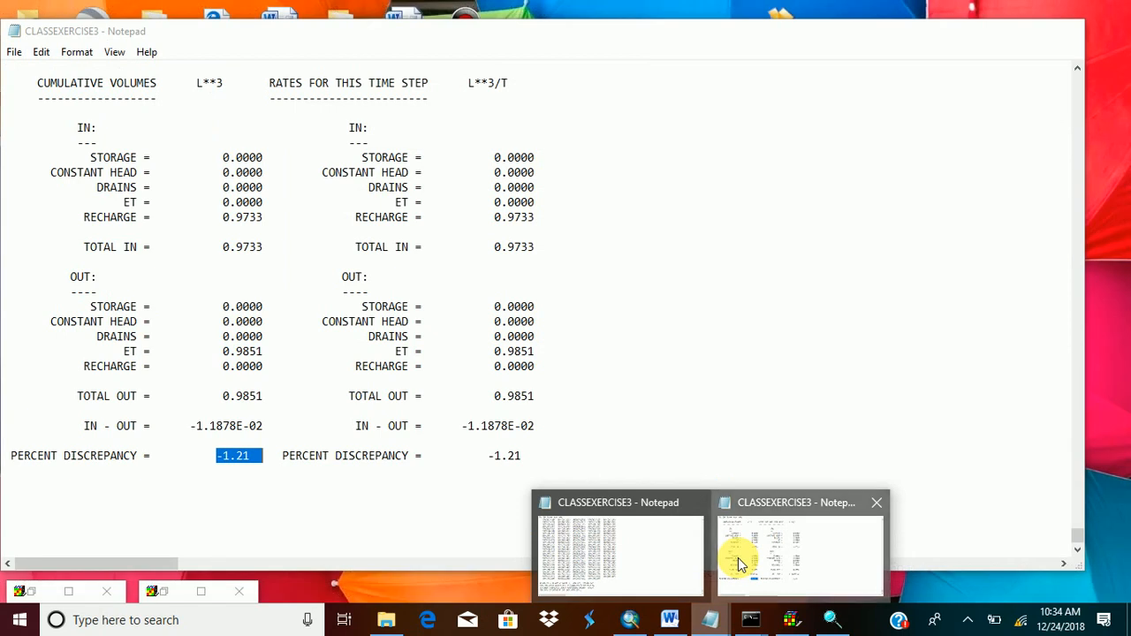
click(740, 564)
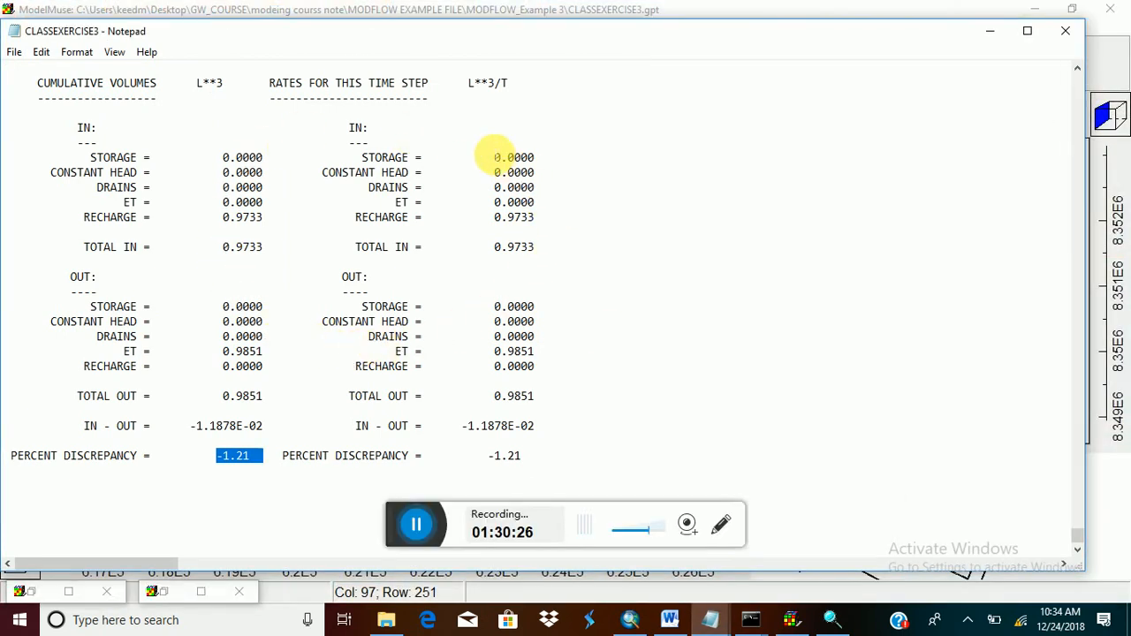
click(286, 237)
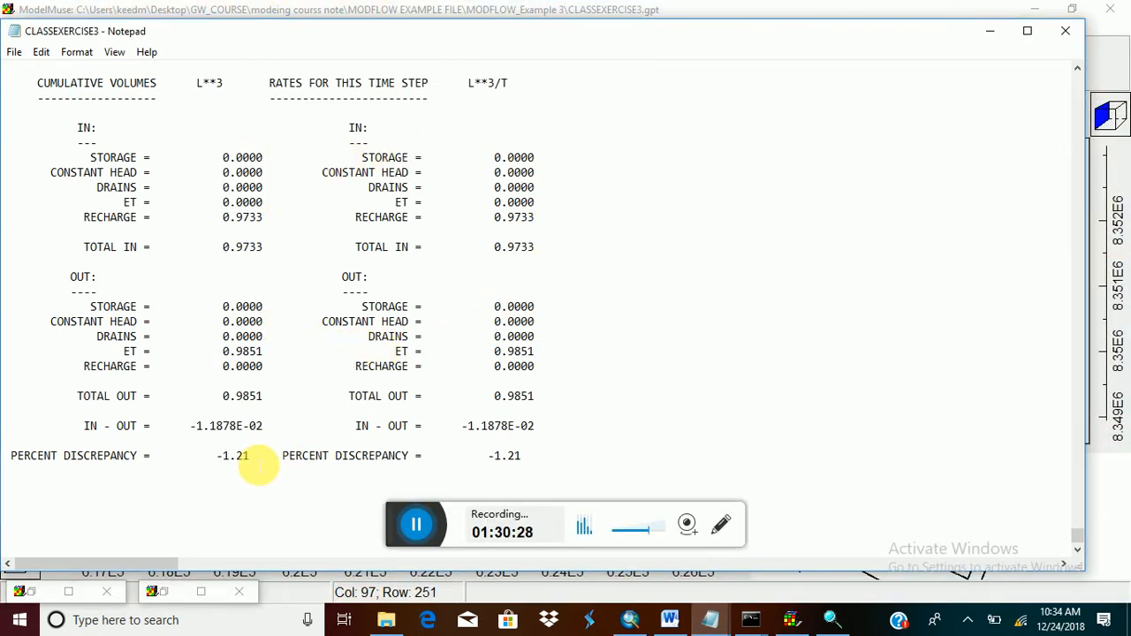
drag(213, 460, 257, 464)
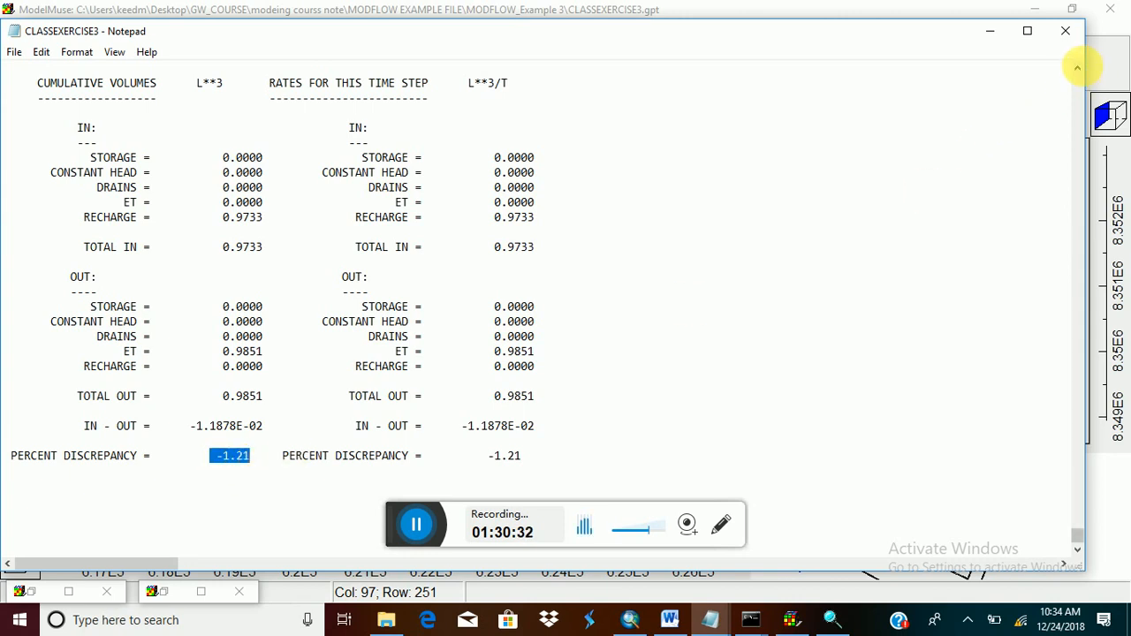
Close the earlier listing and ModelMonitor, and highlight the cumulative and time-step percent discrepancy values at the end of the CLASSEXERCISE3GHB listing.
click(1066, 31)
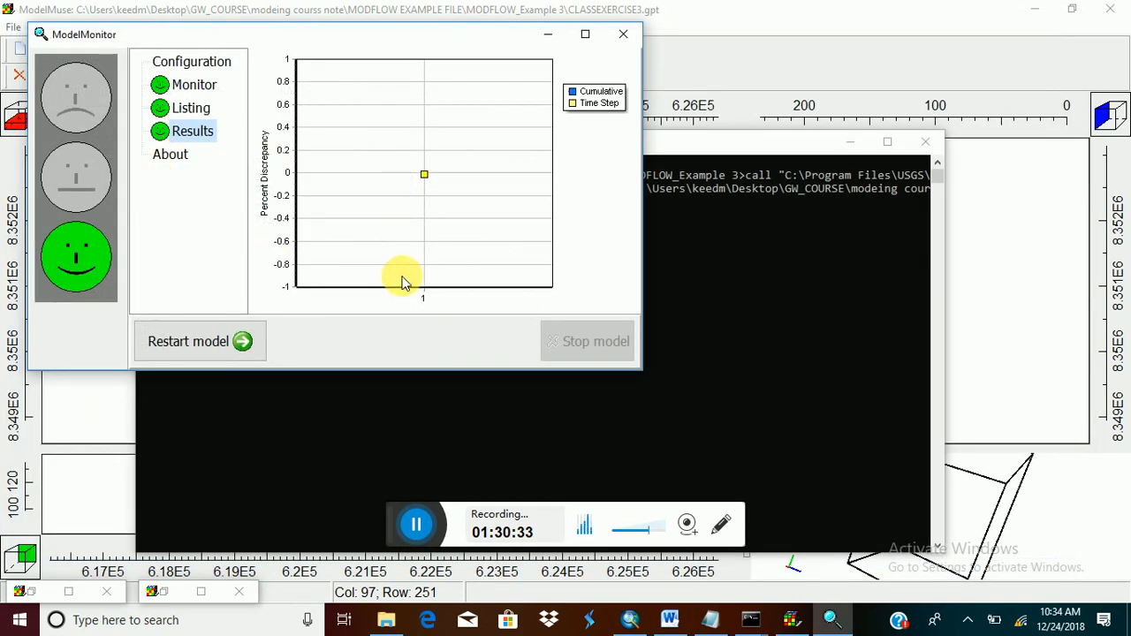
click(620, 34)
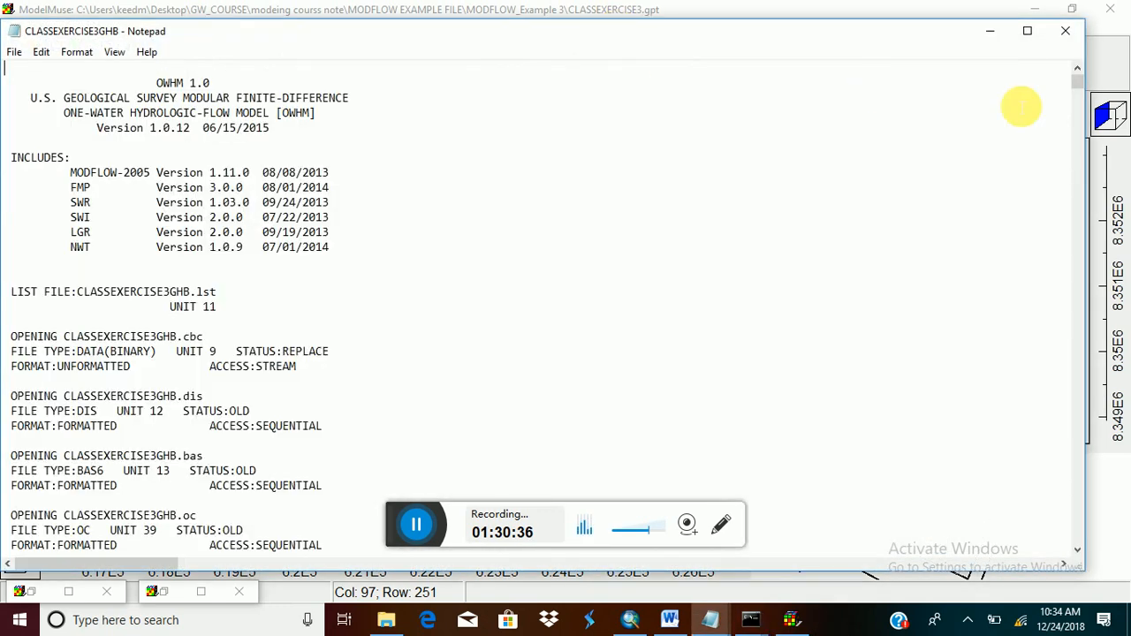
drag(1079, 84, 1073, 538)
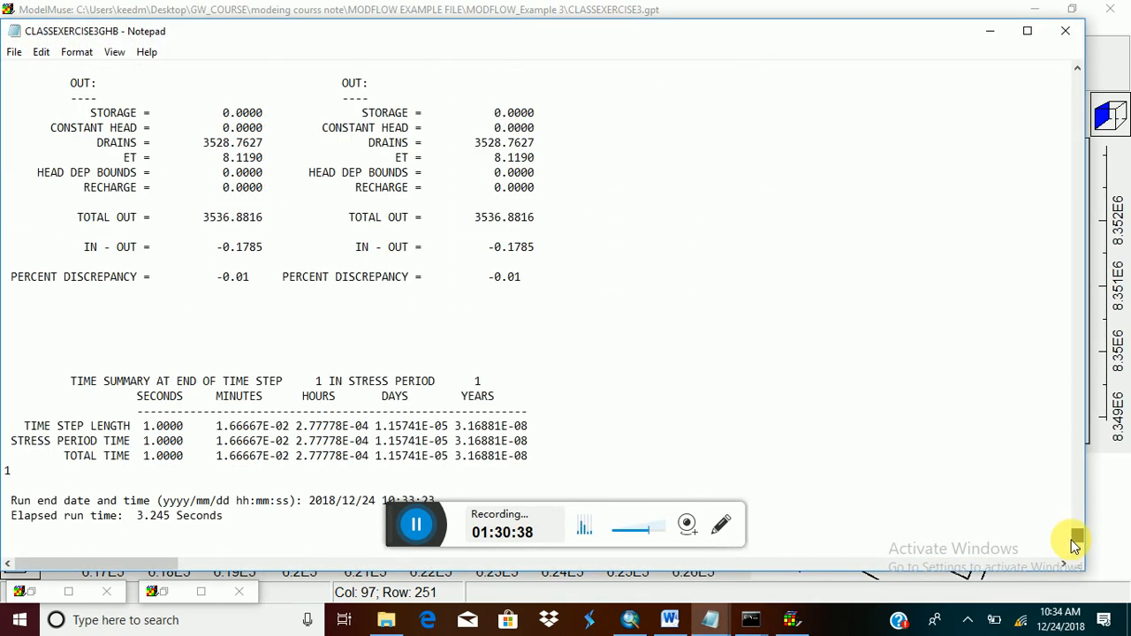
drag(251, 277, 227, 279)
click(522, 277)
drag(523, 277, 491, 278)
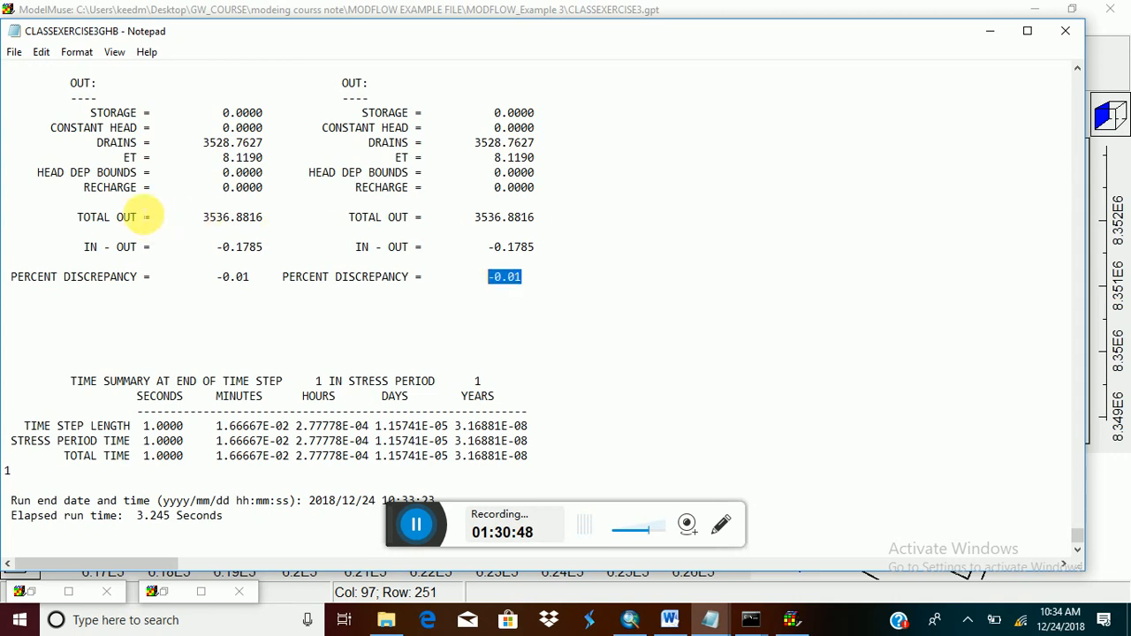
Highlight the cumulative TOTAL IN and TOTAL OUT values in the CLASSEXERCISE3GHB budget, and close the listing and the command window.
scroll(181, 315, up, 2)
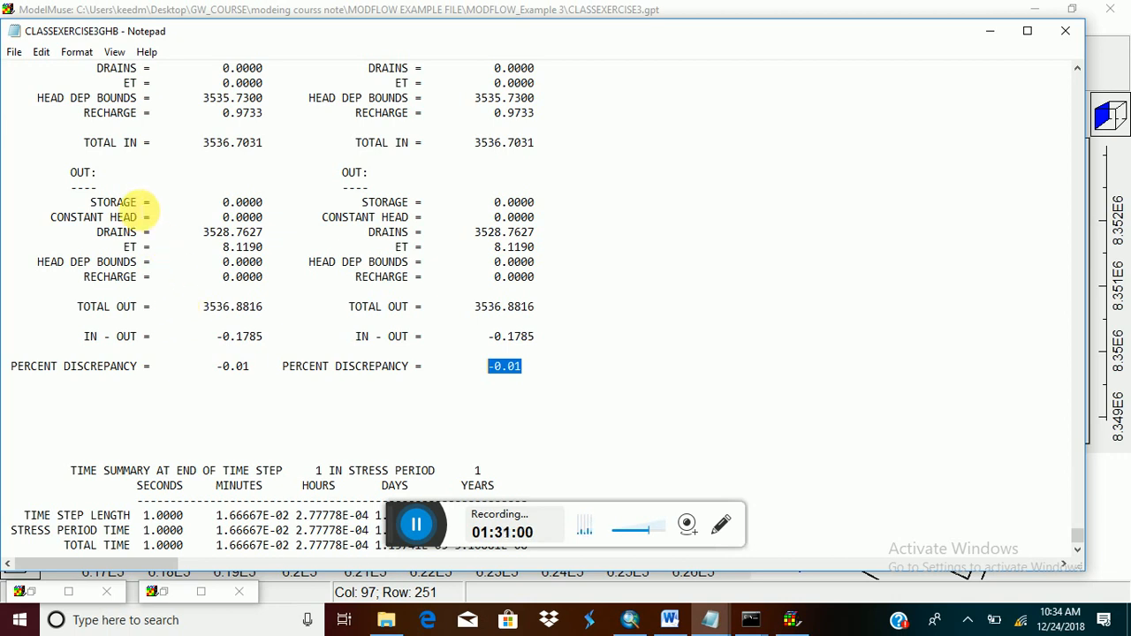
drag(198, 144, 267, 147)
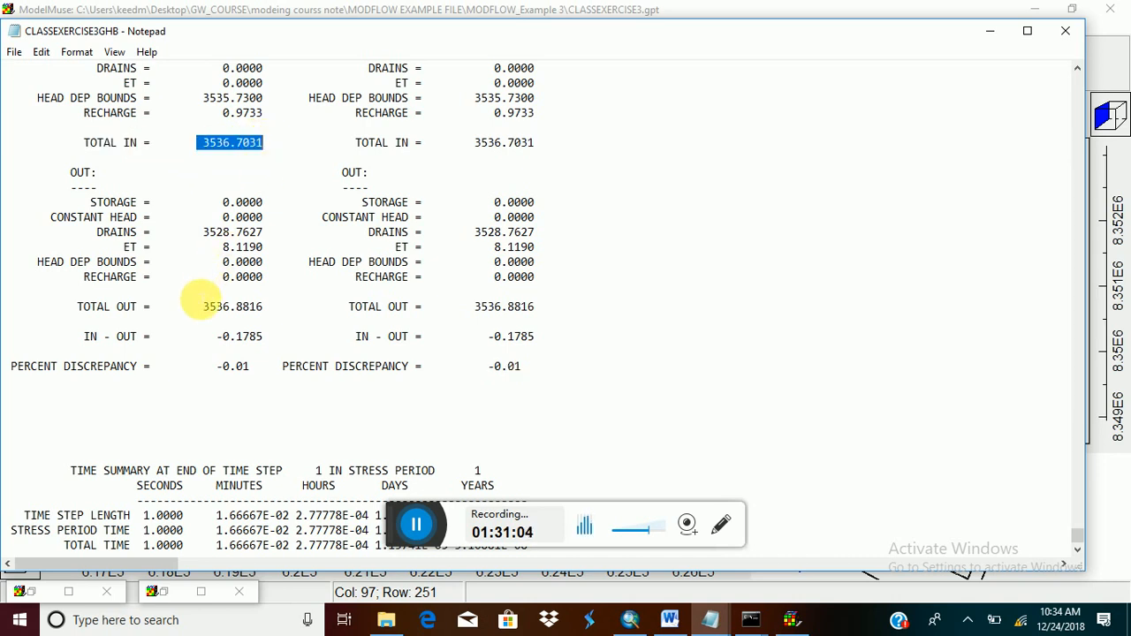
drag(198, 307, 258, 307)
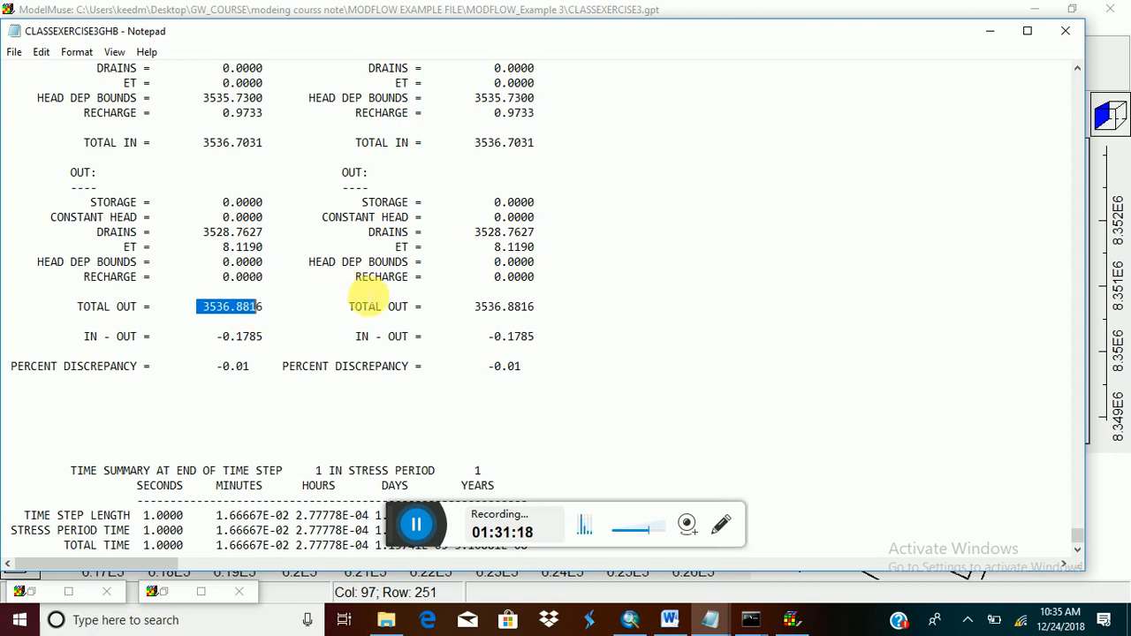
scroll(387, 297, up, 13)
scroll(387, 296, up, 4)
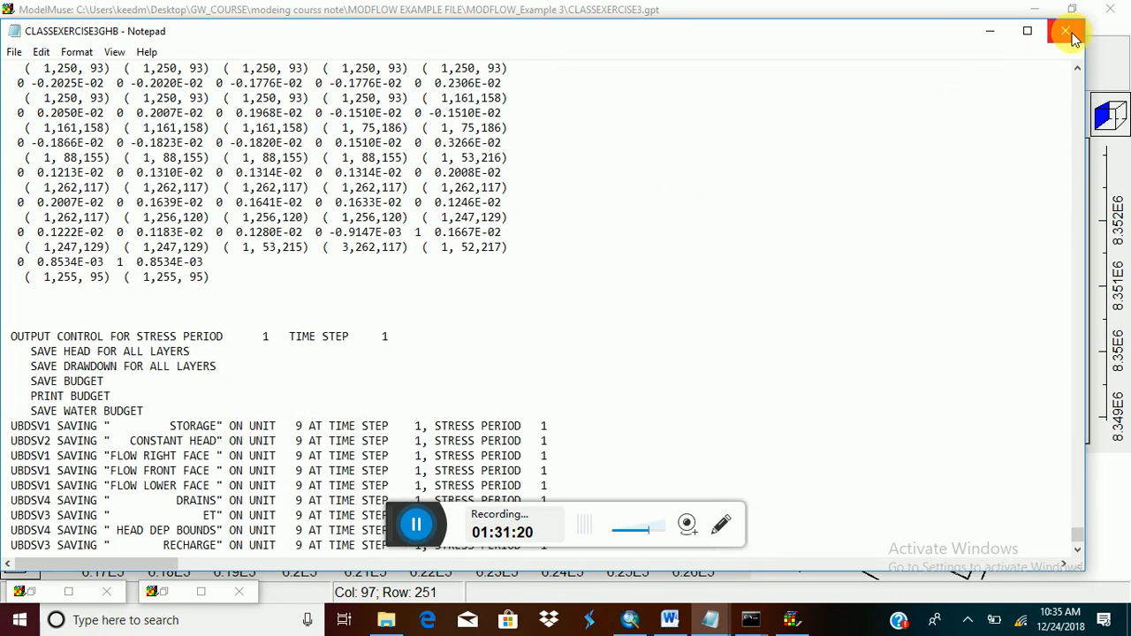
click(1065, 30)
click(925, 141)
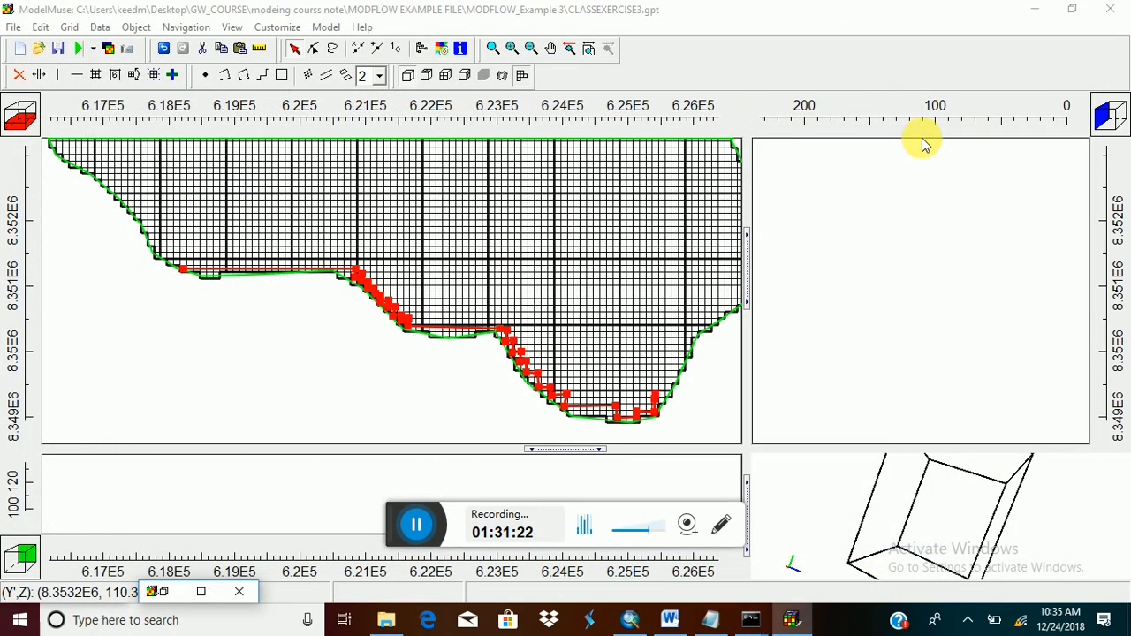
Import the period 1, step 1 heads from CLASSEXERCISE3GHB.fhd as a contour grid, updating the existing data sets with the new values.
click(110, 53)
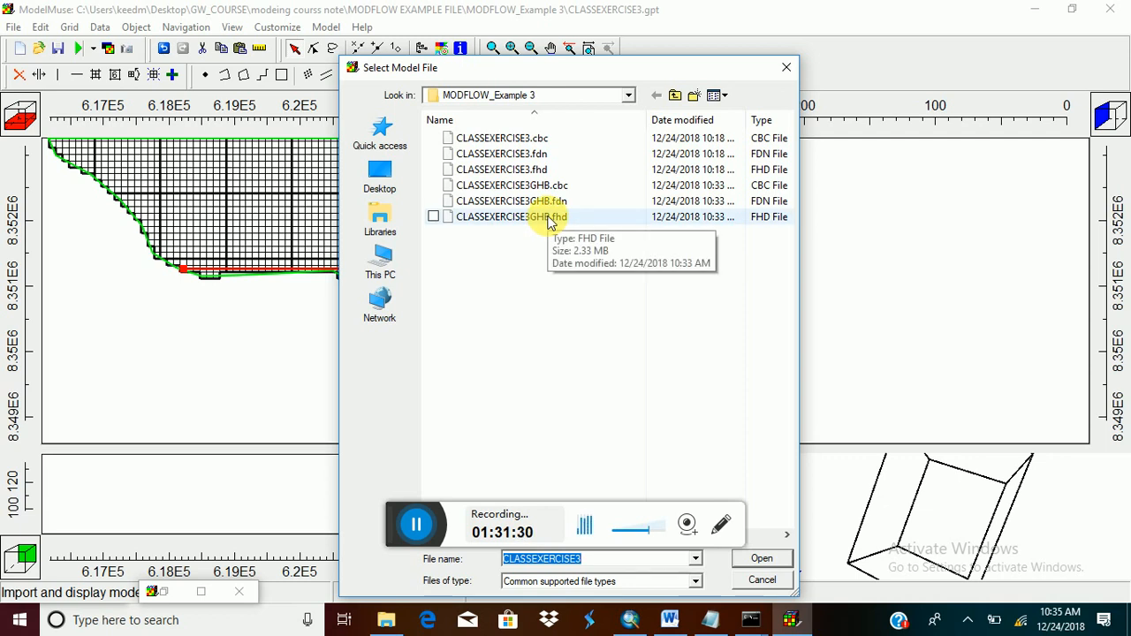
double_click(548, 222)
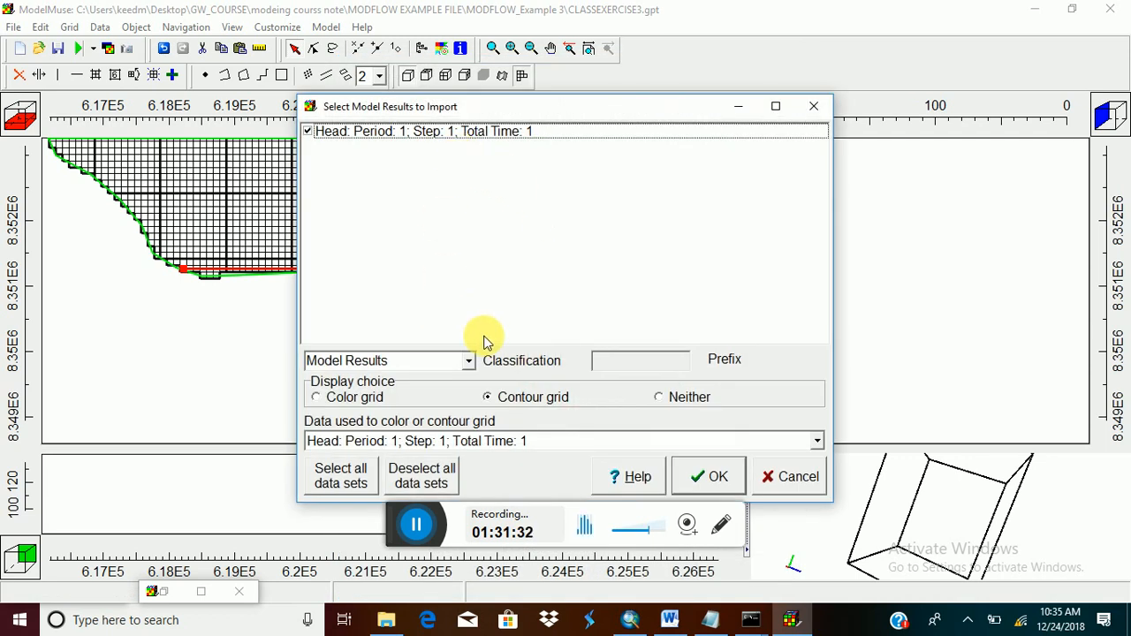
click(707, 477)
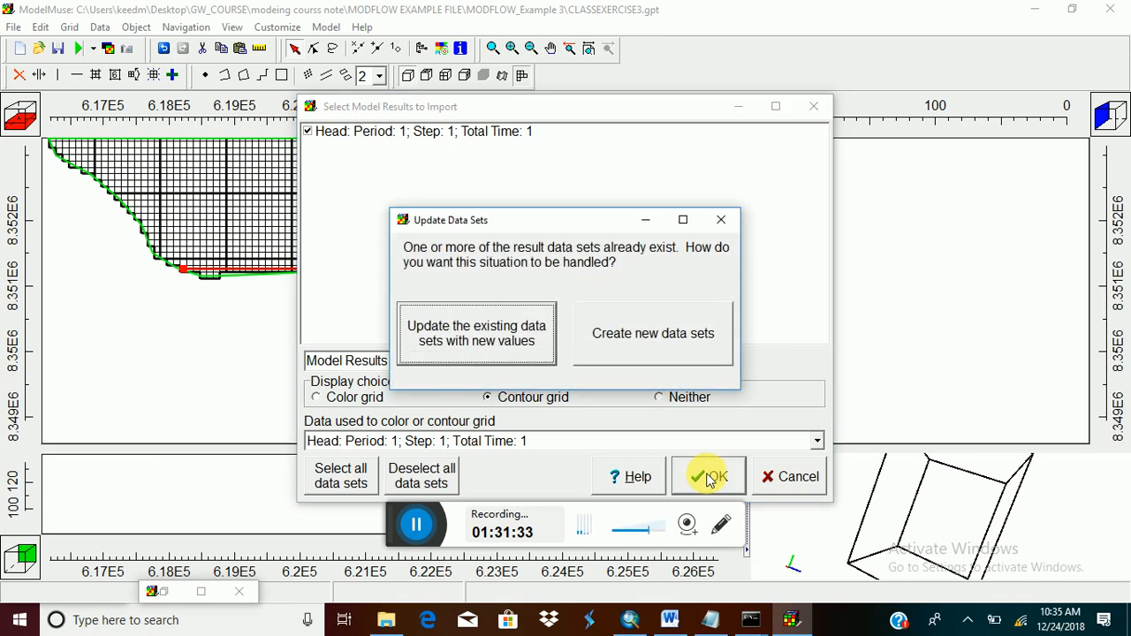
click(519, 334)
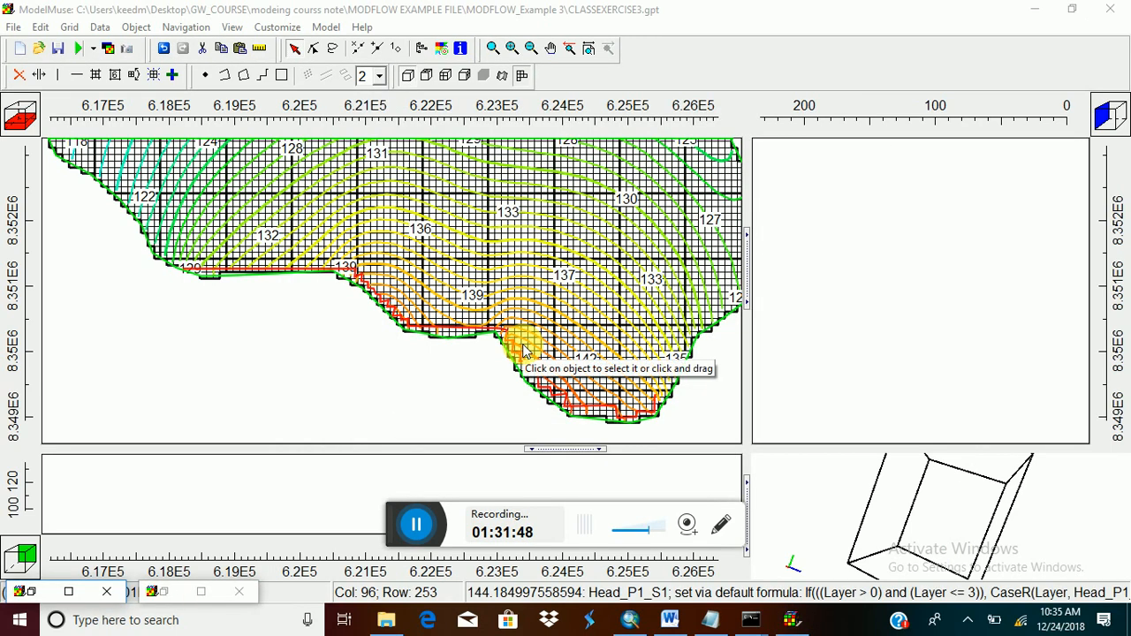
Apply a contour interval of 0.5 to the Head_P1_S1 contours.
click(588, 51)
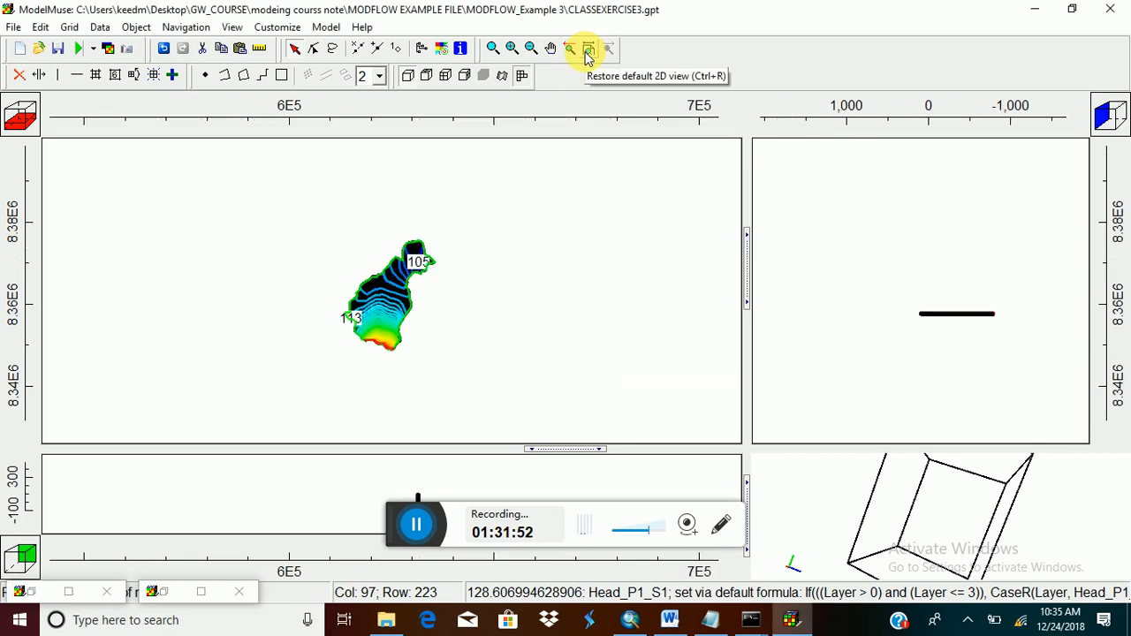
scroll(386, 300, up, 5)
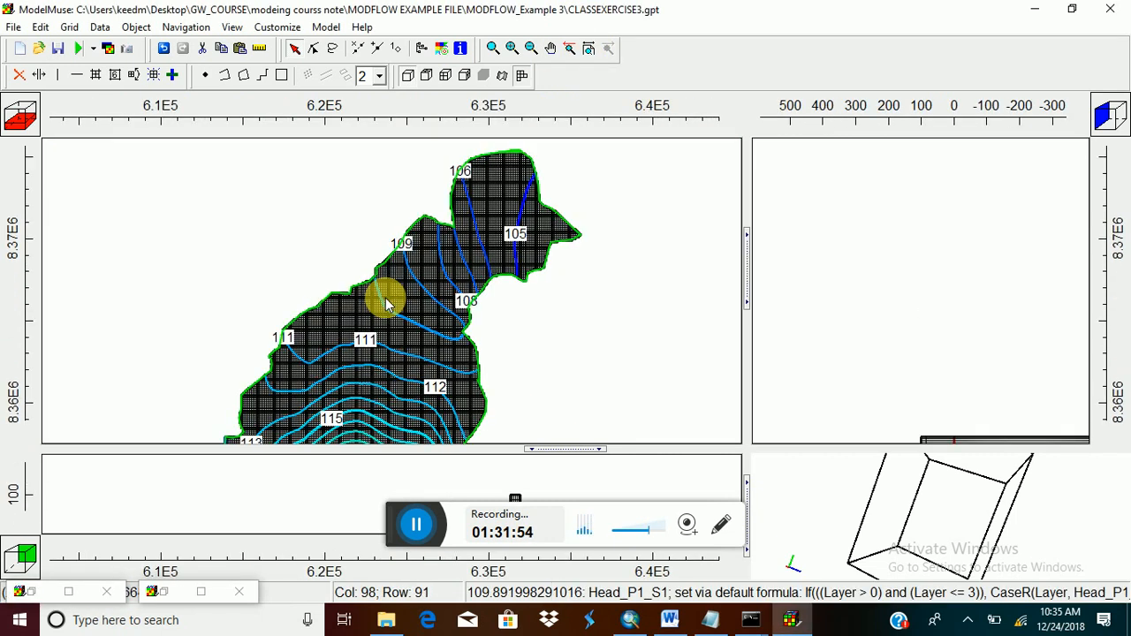
scroll(386, 304, up, 6)
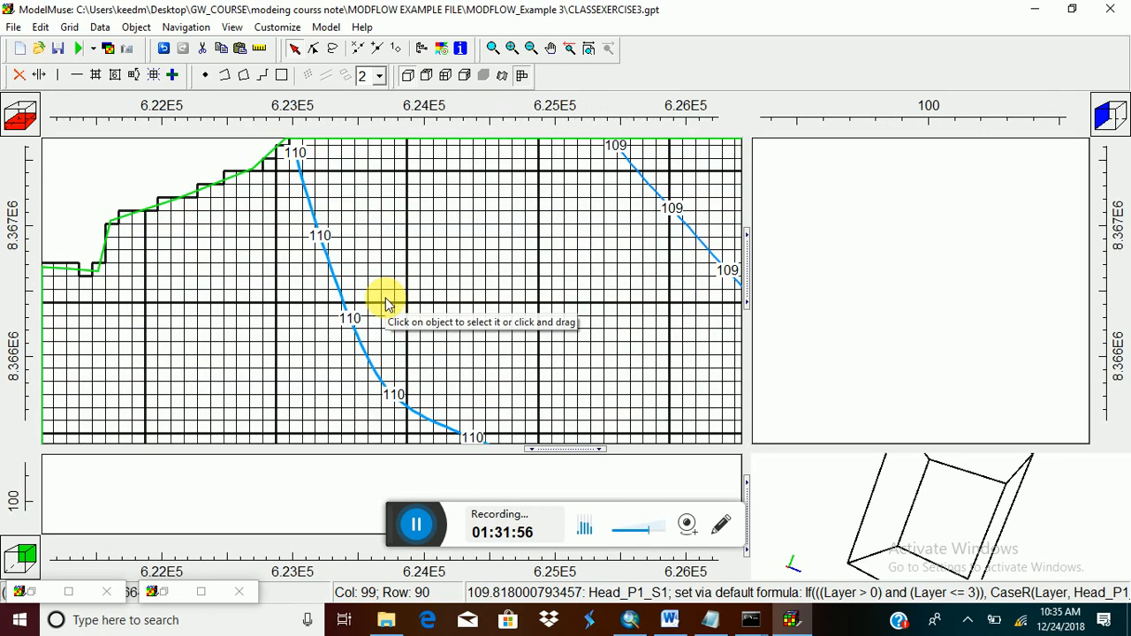
scroll(387, 304, down, 5)
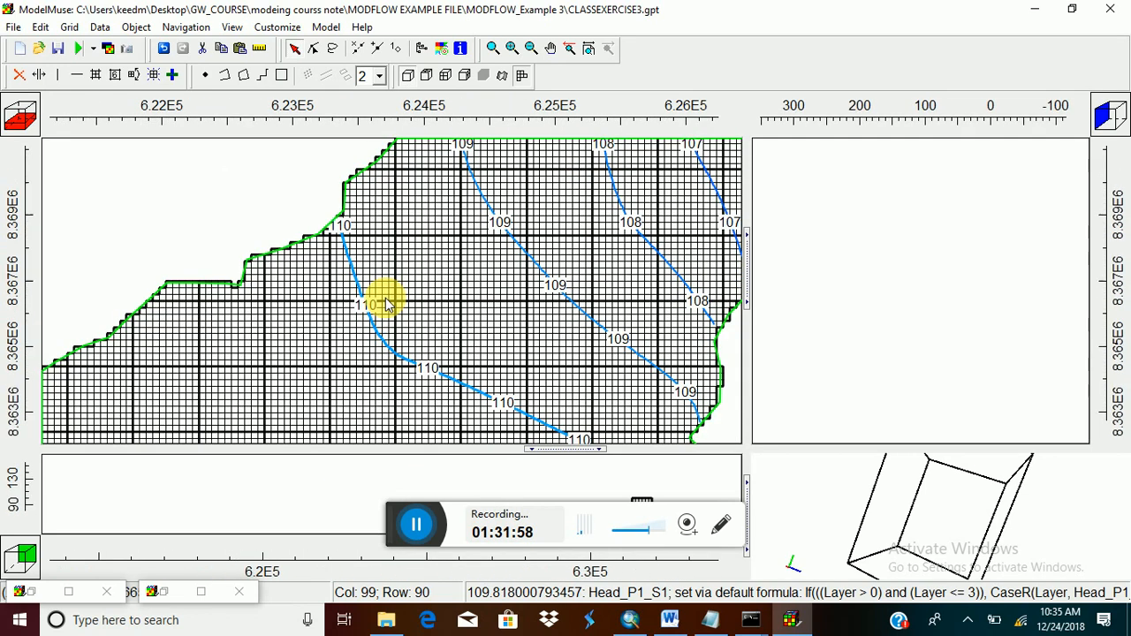
click(441, 50)
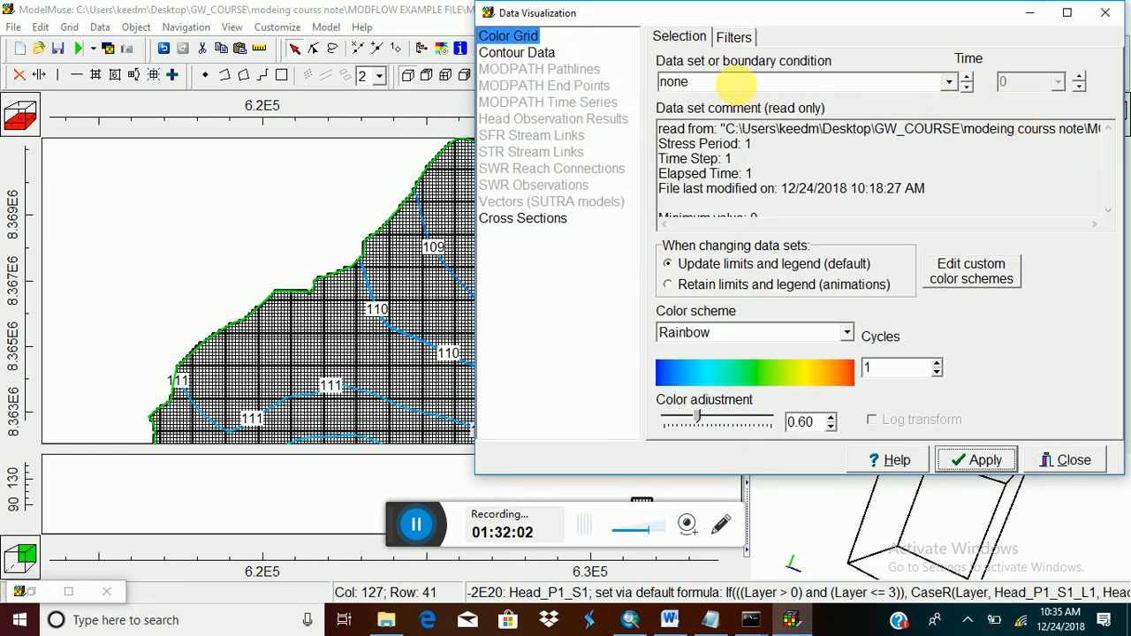
click(533, 52)
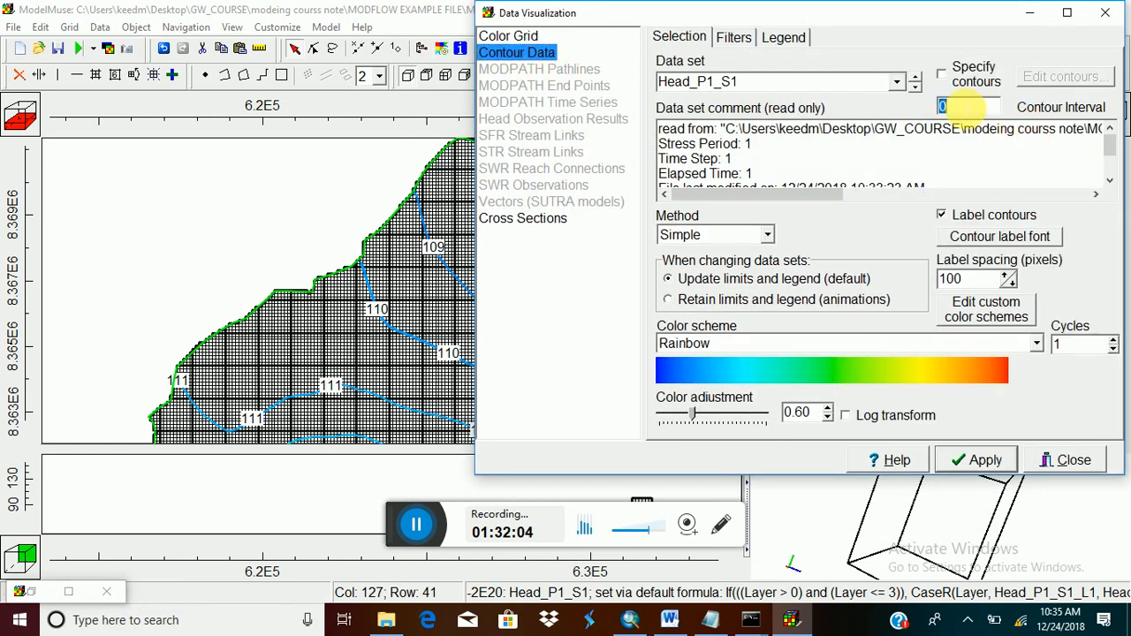
double_click(959, 106)
click(955, 110)
text(.5)
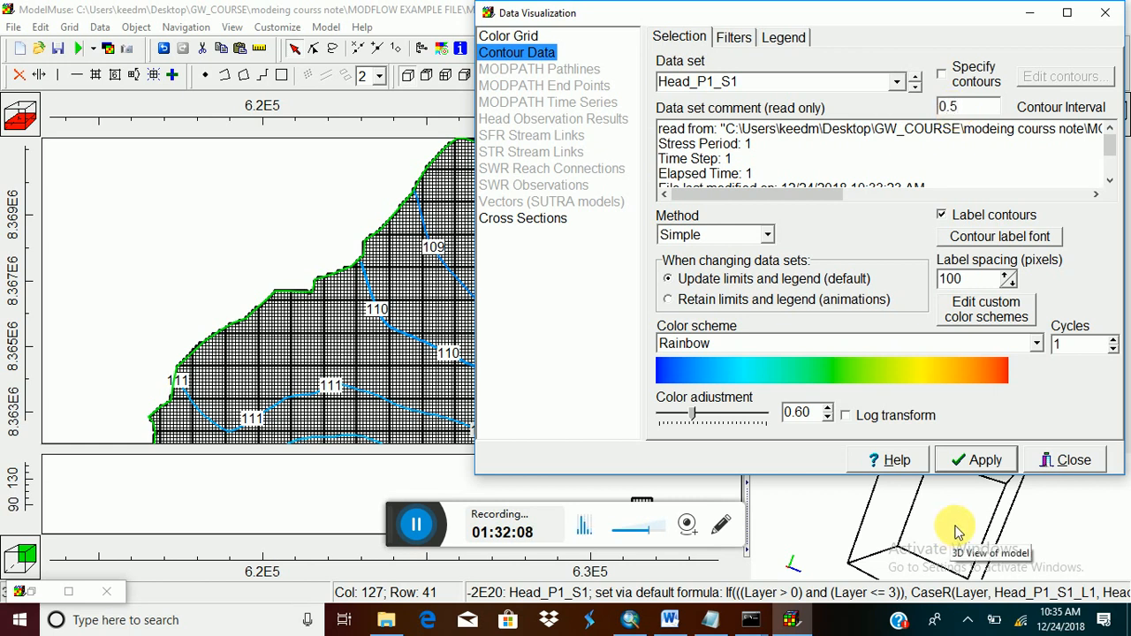
click(984, 461)
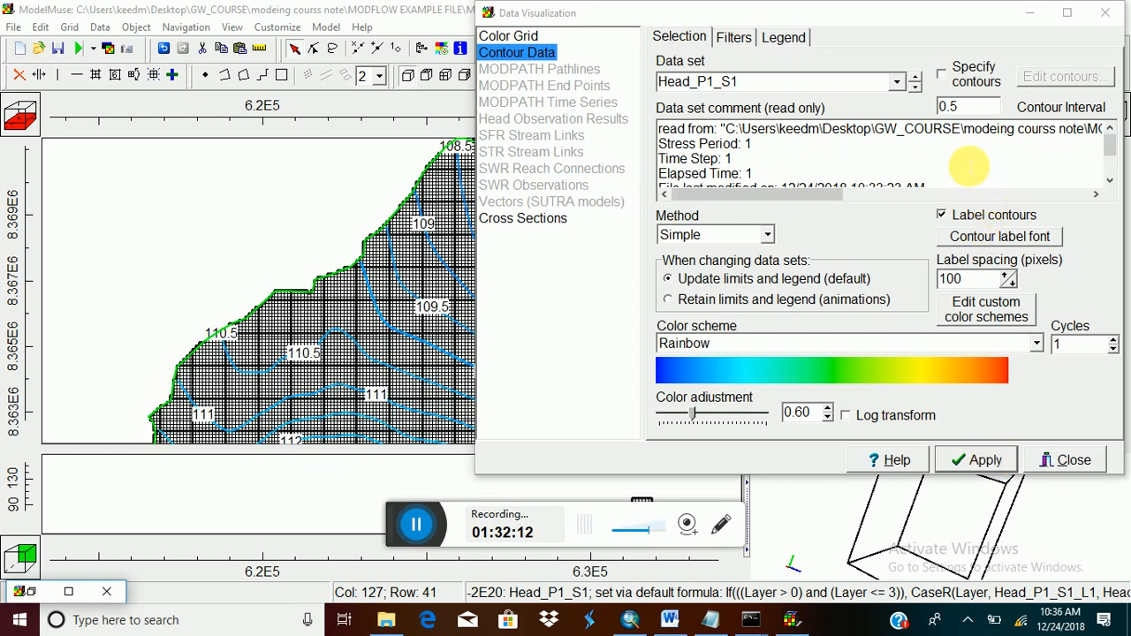
Refine the Head_P1_S1 contour interval to 0.25, apply it and close the data visualization settings.
double_click(947, 106)
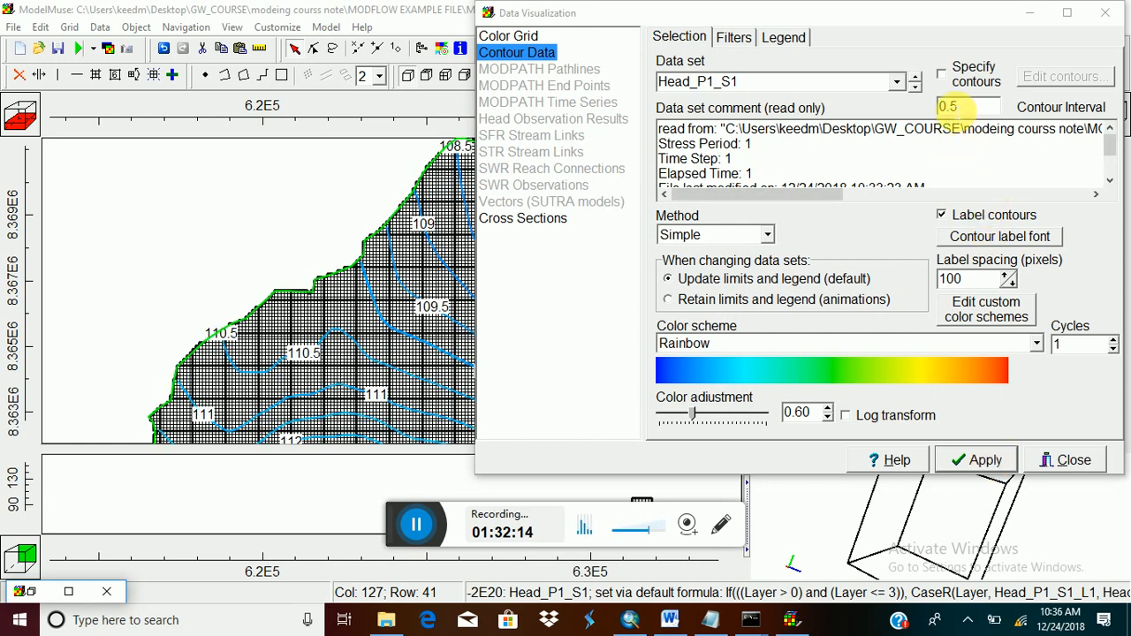
click(948, 106)
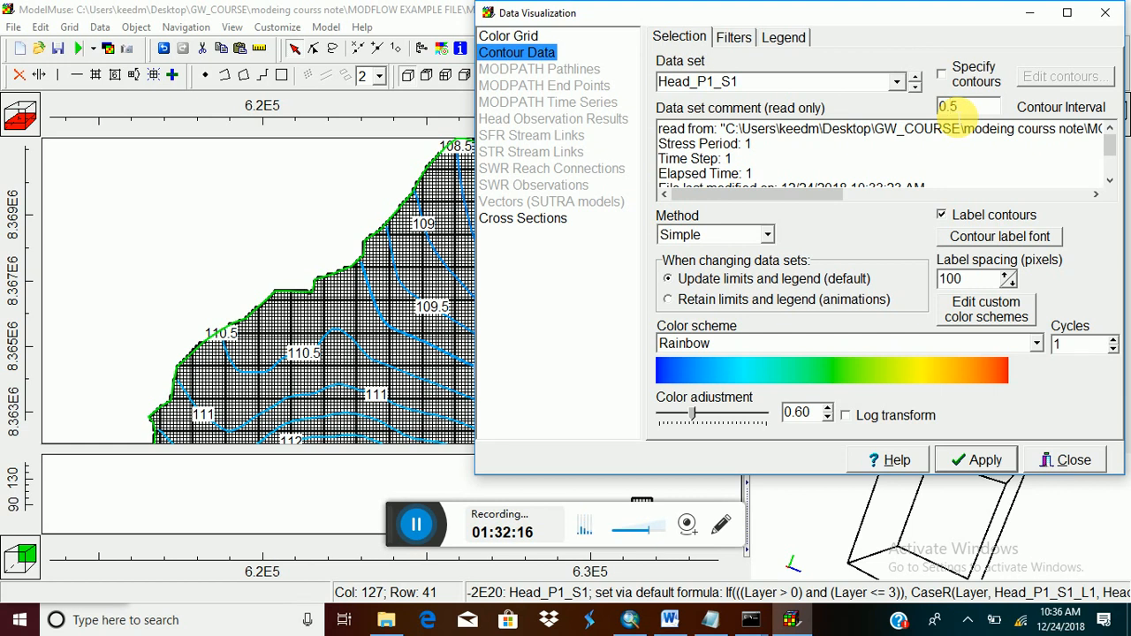
text(2)
click(989, 457)
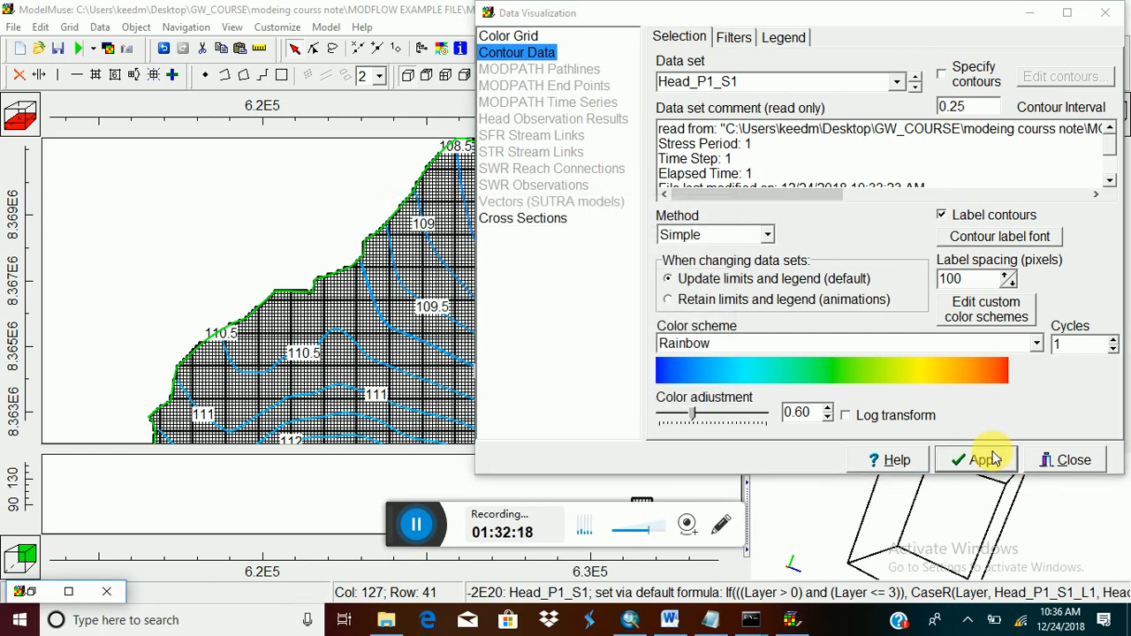
click(1073, 460)
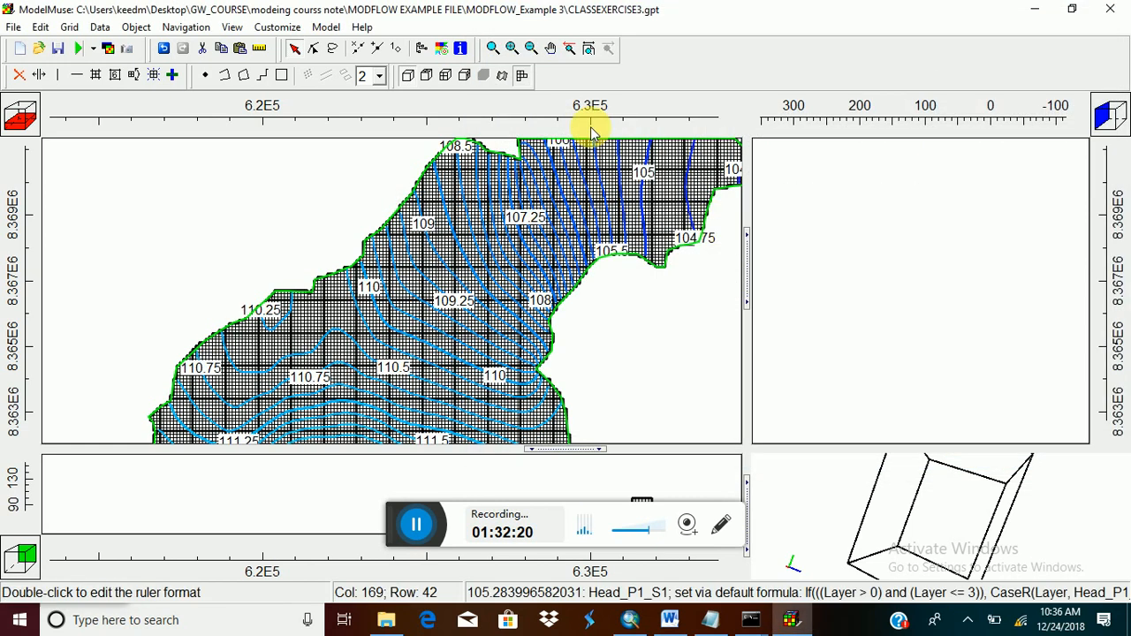
Examine the head contours from the northern part of the model down to the southern general-head boundary and back to the middle.
click(549, 47)
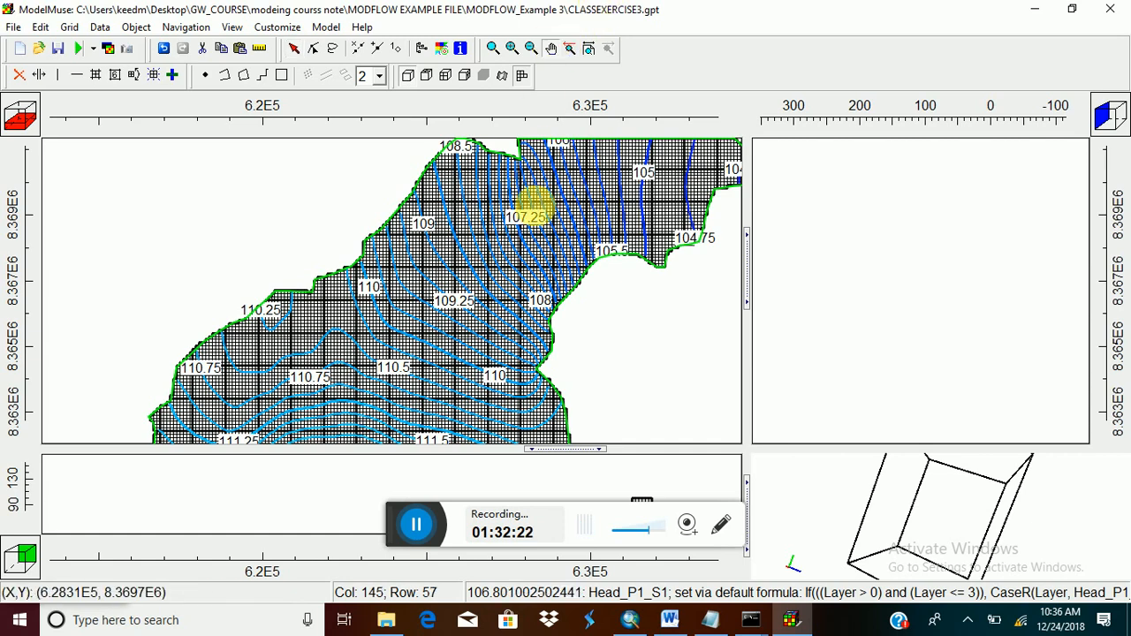
drag(528, 322, 572, 210)
drag(497, 295, 498, 245)
drag(439, 302, 439, 181)
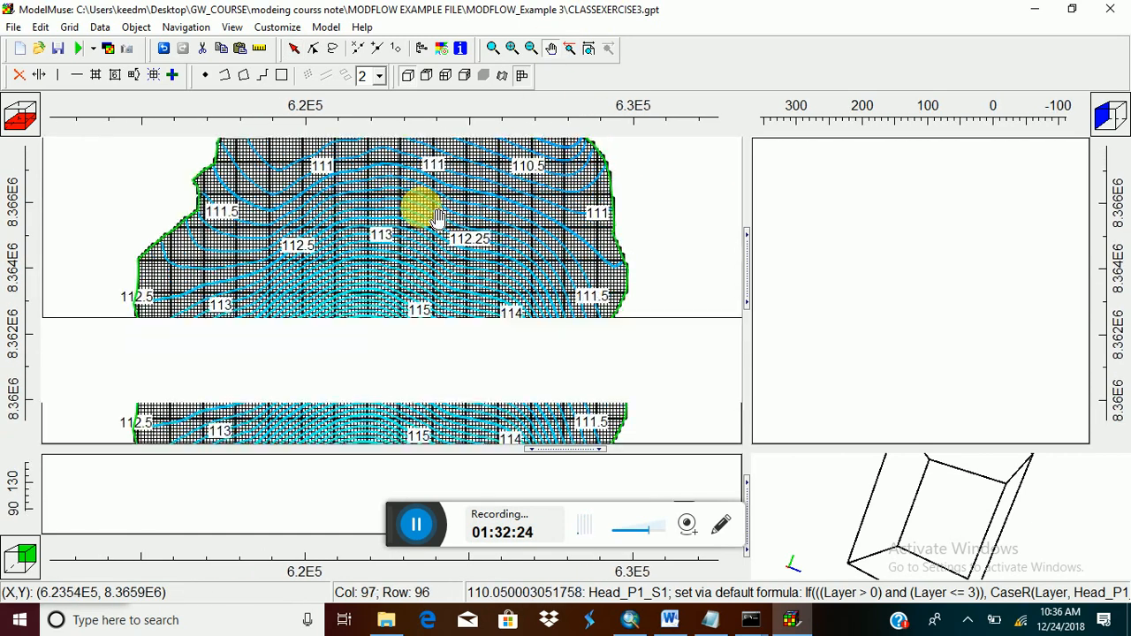
drag(399, 300, 384, 195)
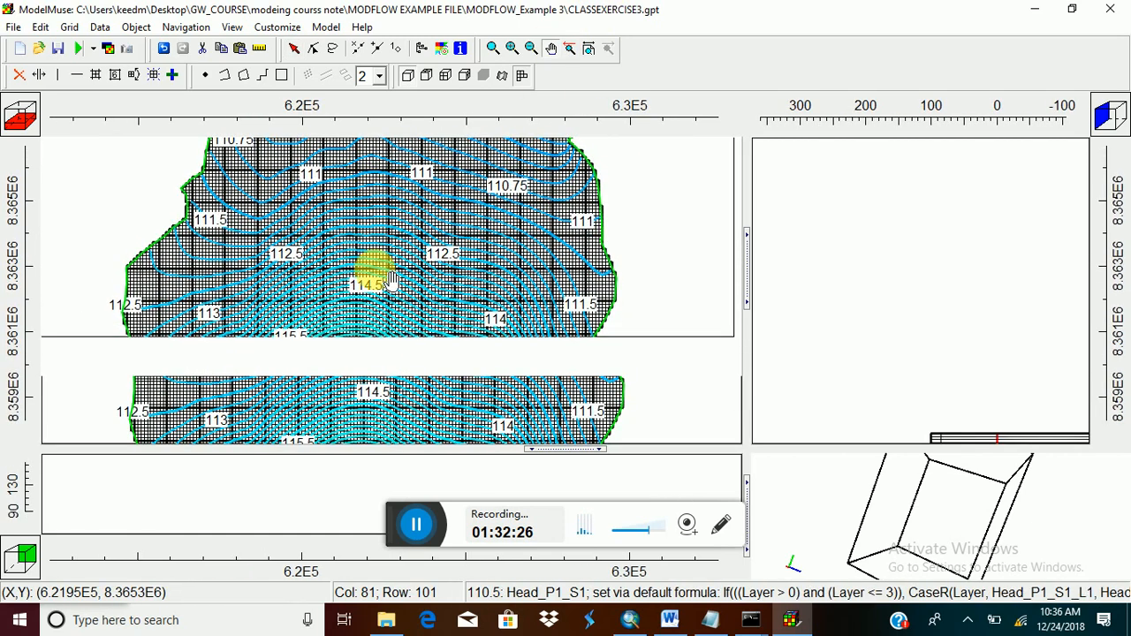
drag(394, 311, 388, 248)
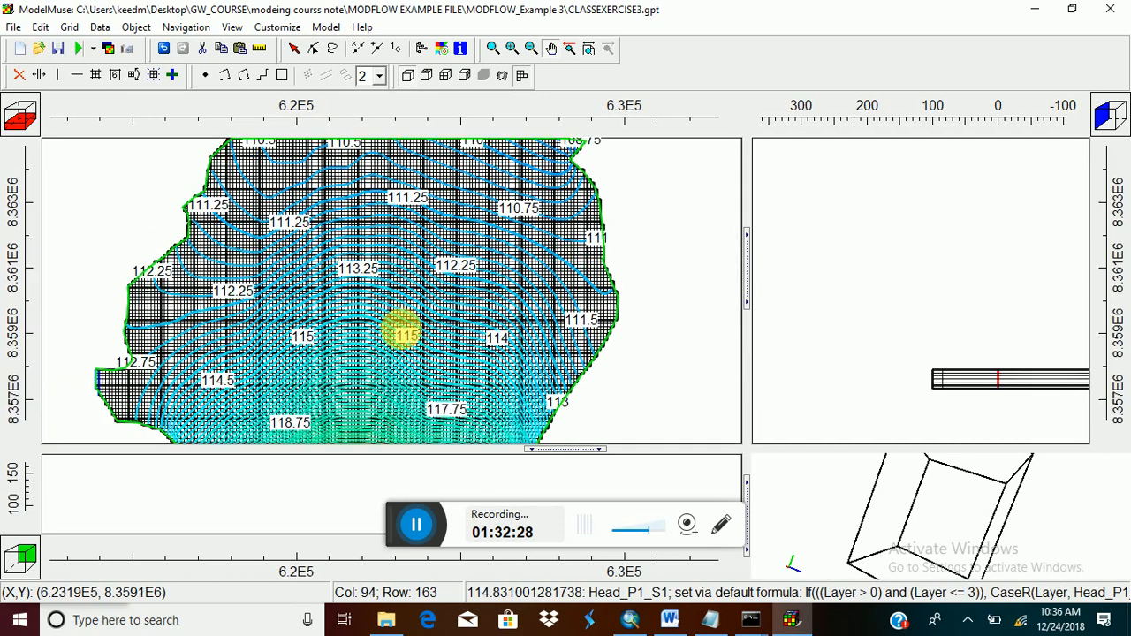
drag(399, 328, 408, 237)
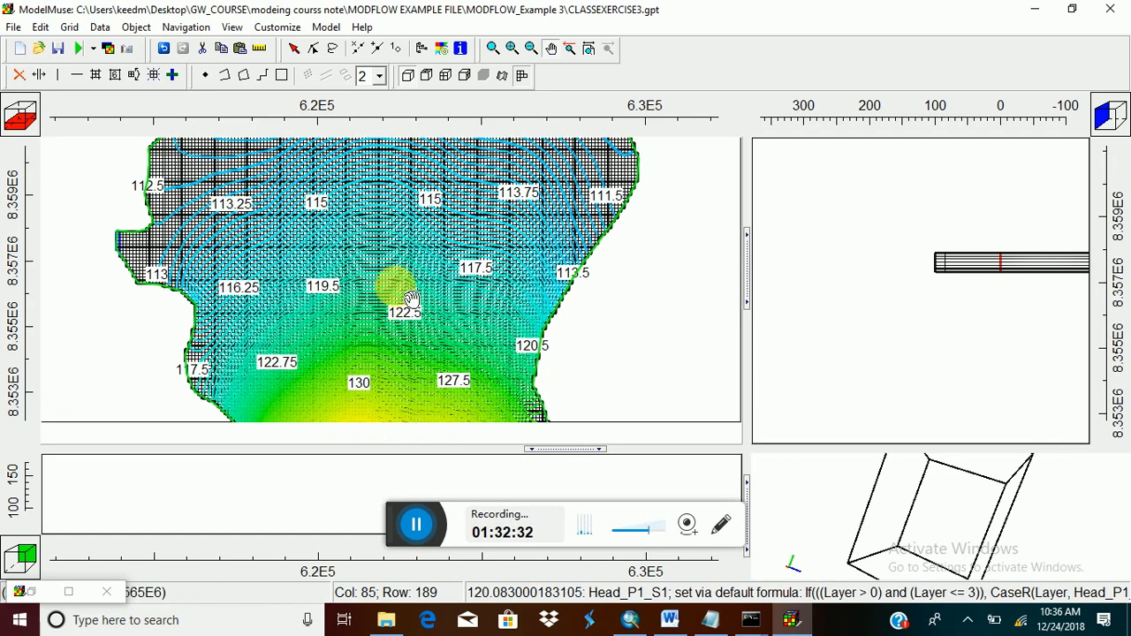
drag(409, 347, 405, 270)
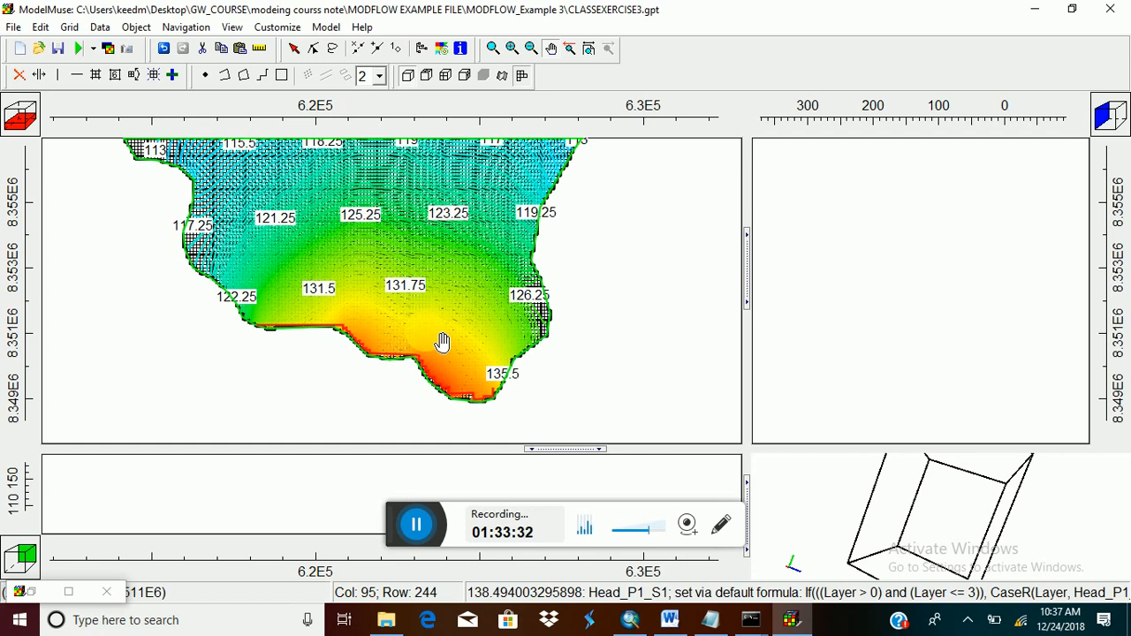
drag(443, 281, 497, 370)
click(423, 265)
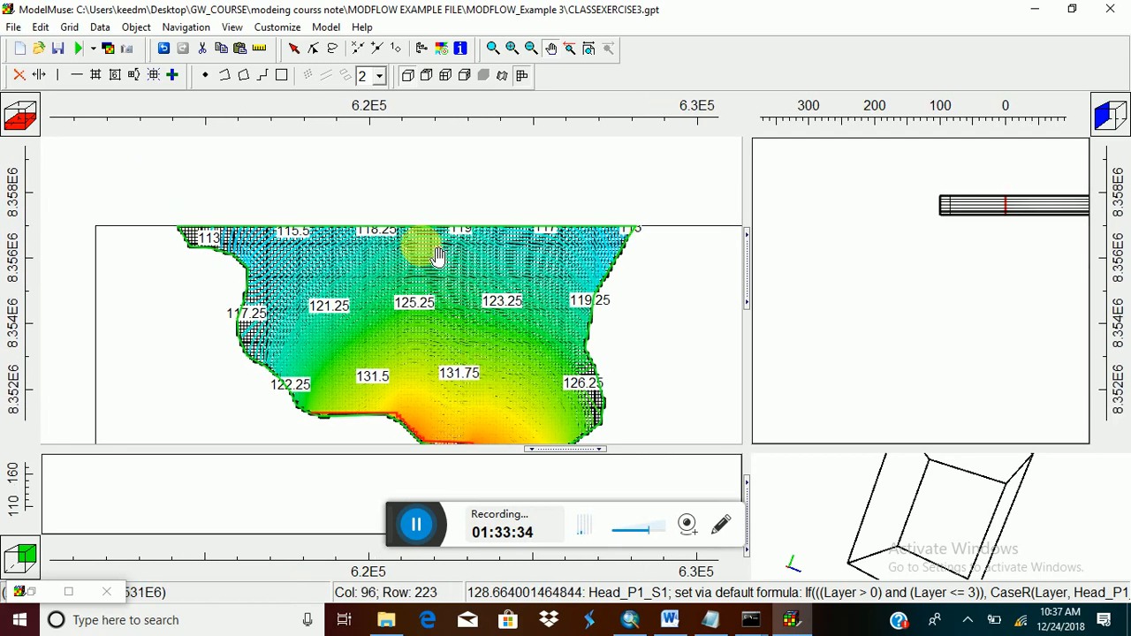
drag(423, 267, 429, 306)
drag(460, 235, 454, 295)
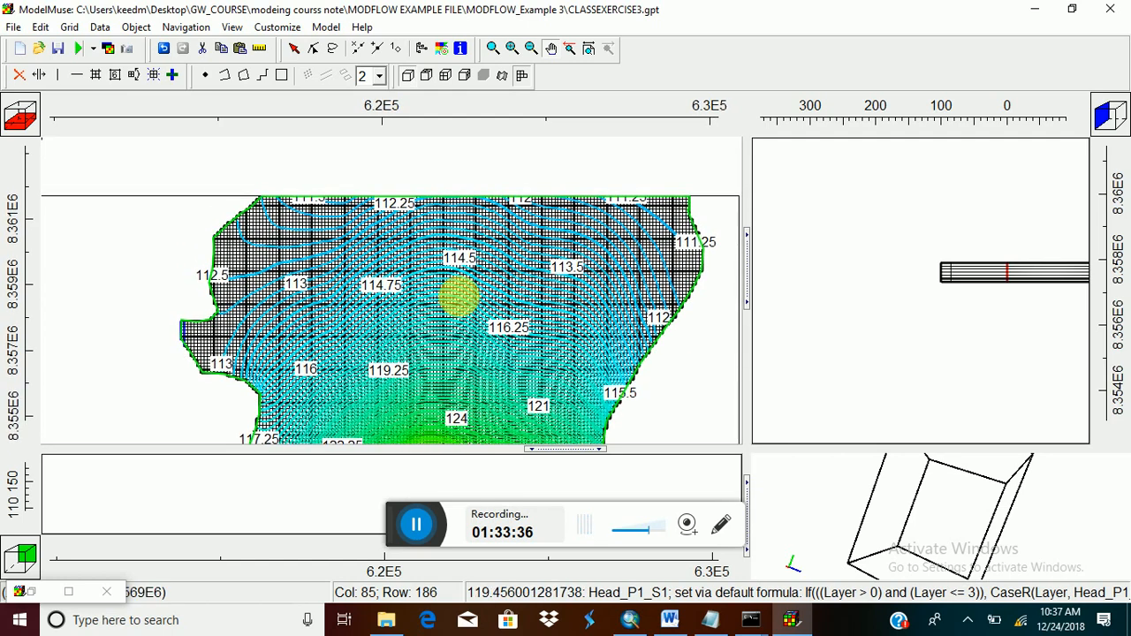
drag(503, 260, 500, 294)
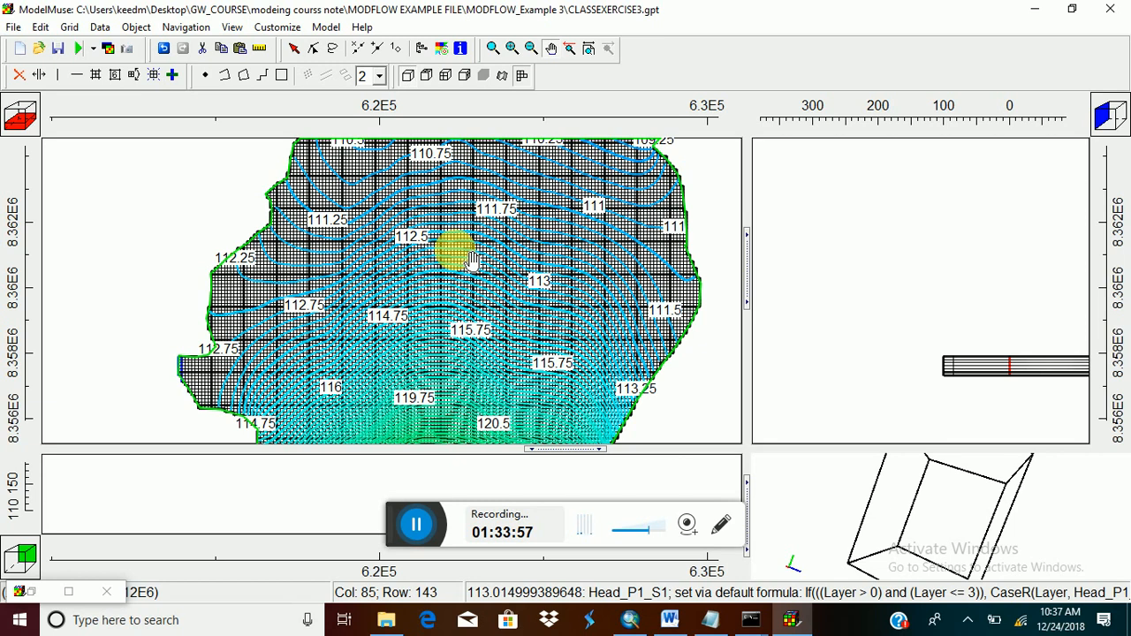
Export the Head_P1_S1 contours to a shapefile named HydraulicHead_P1_S1 in the MODFLOW_Example 3 folder.
click(14, 28)
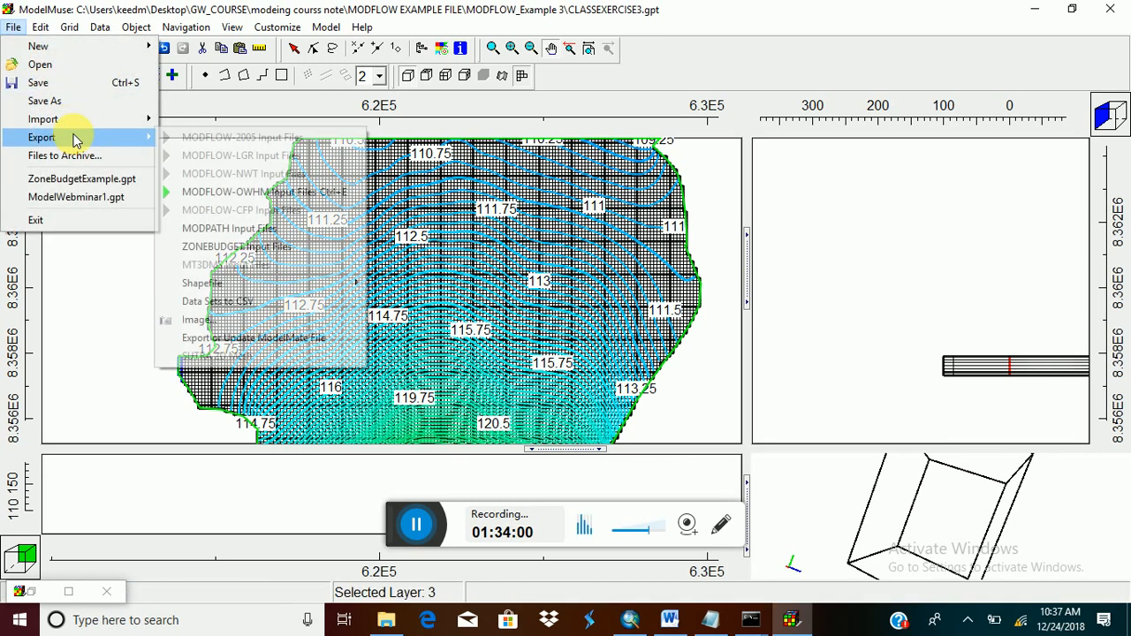
mouse_move(76, 140)
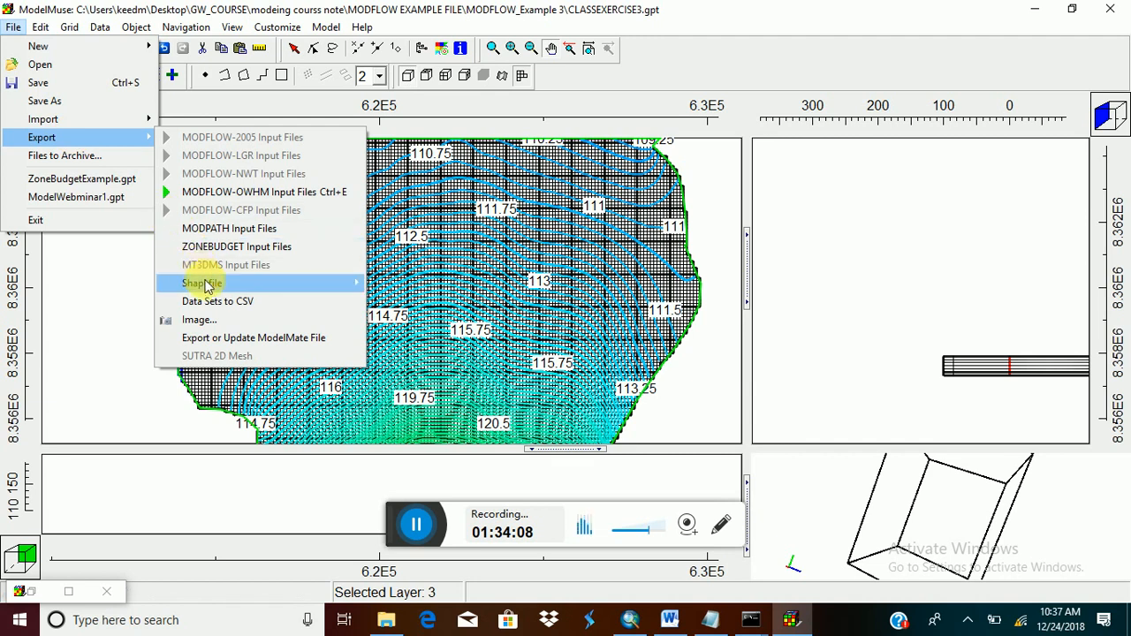
mouse_move(208, 287)
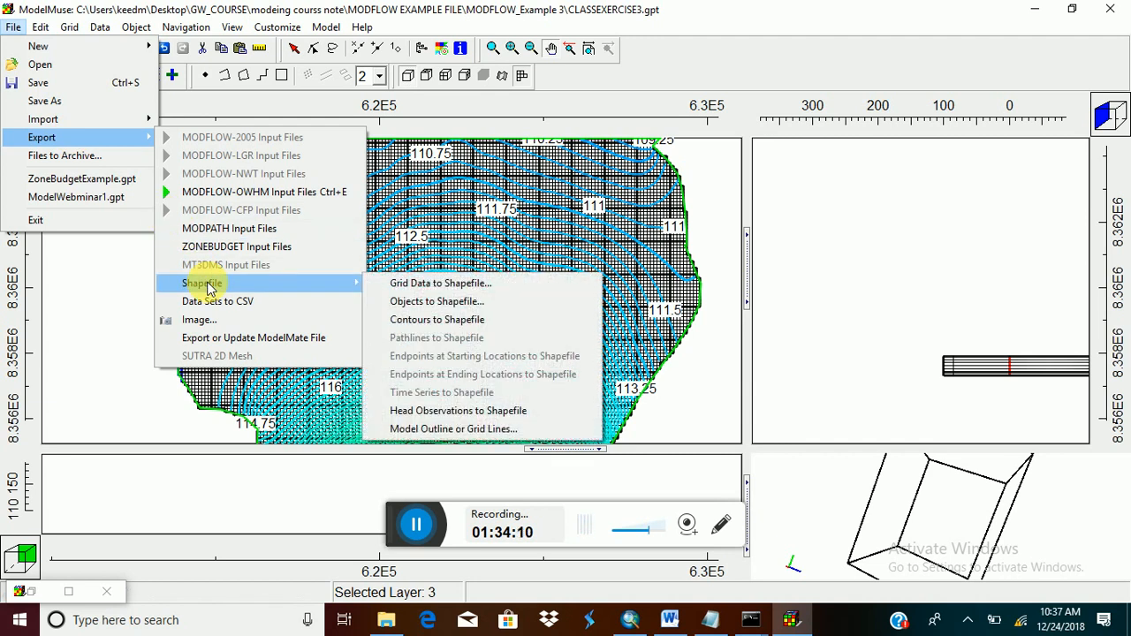
click(462, 320)
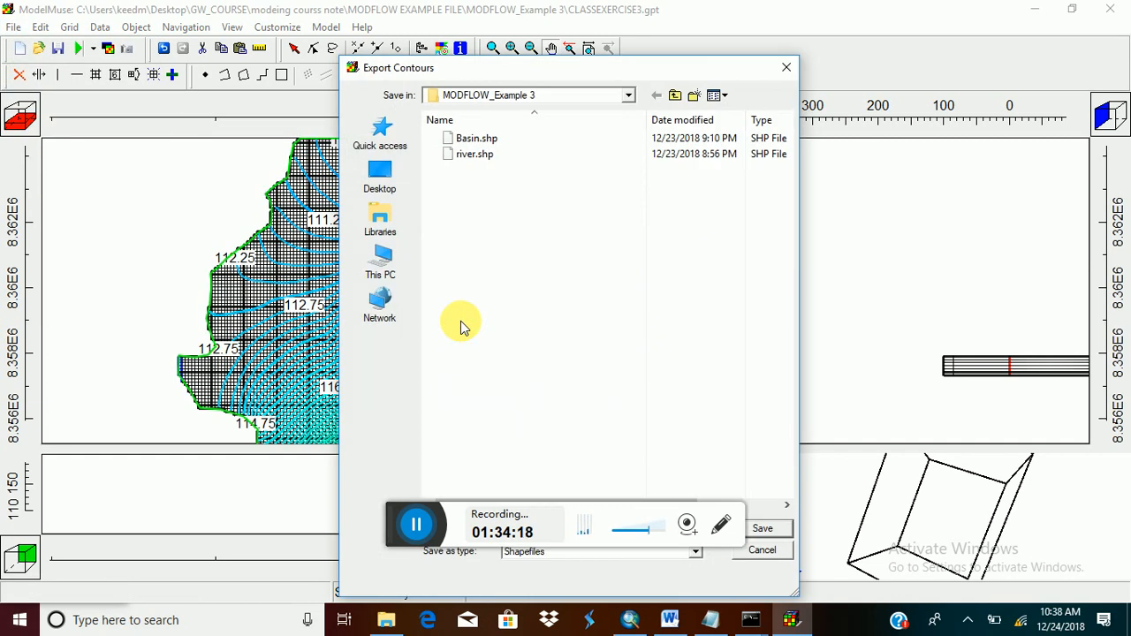
drag(714, 78, 751, 26)
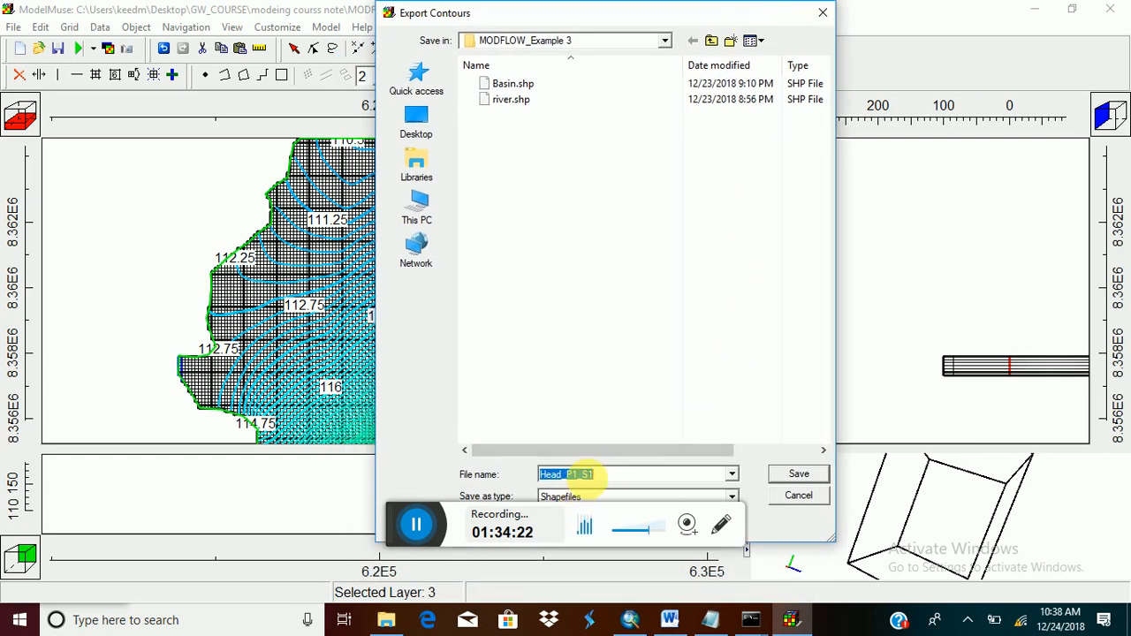
click(542, 485)
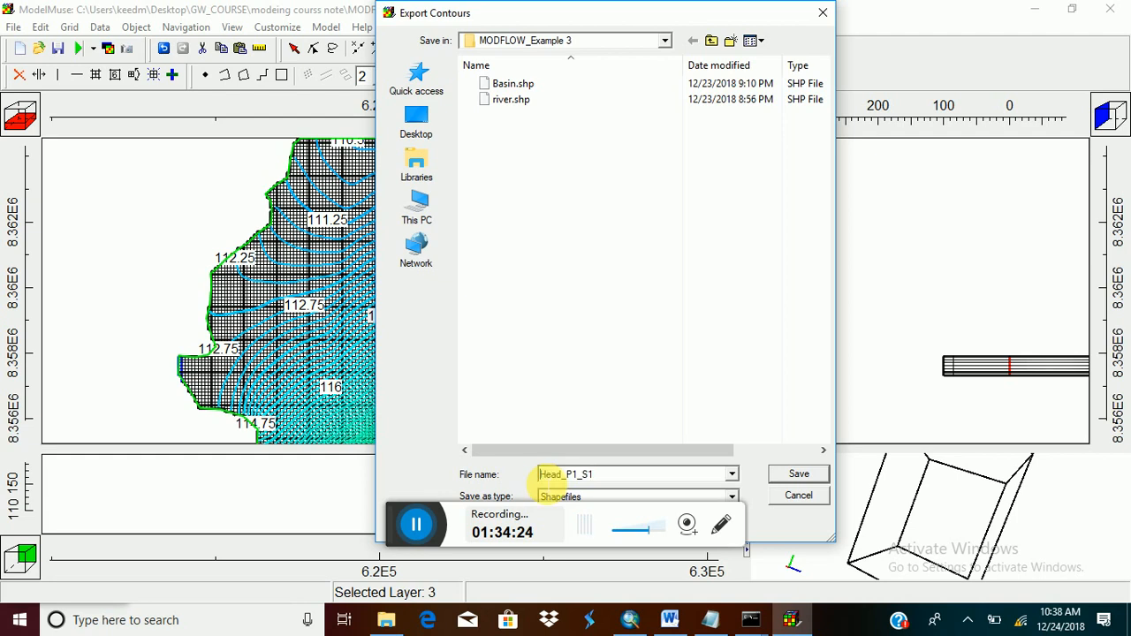
text(Hydrau)
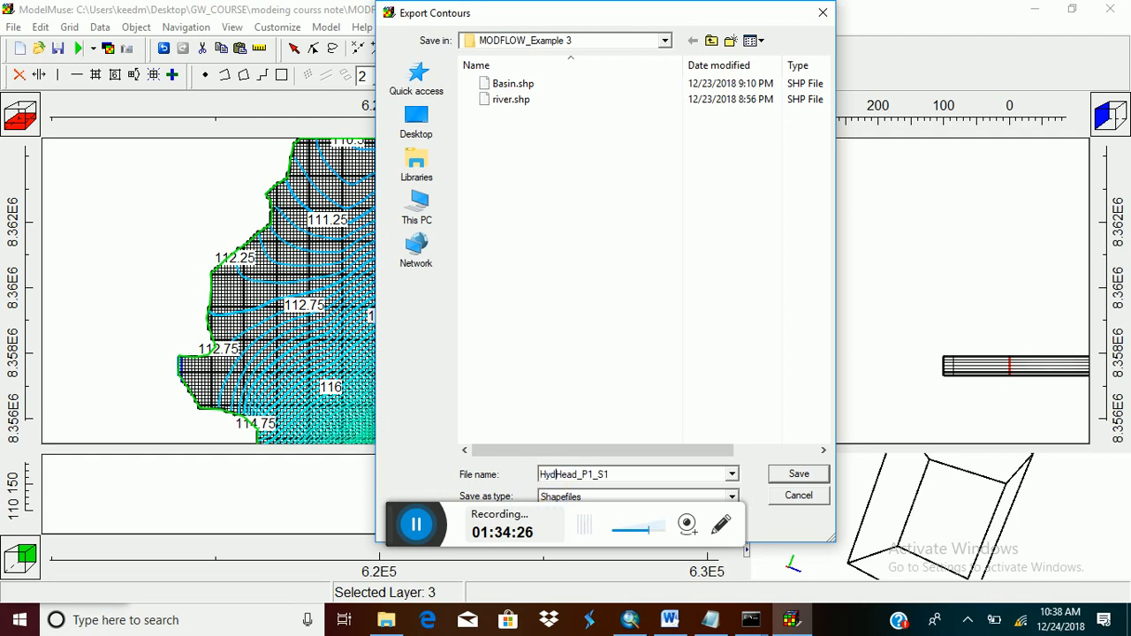
text(lic)
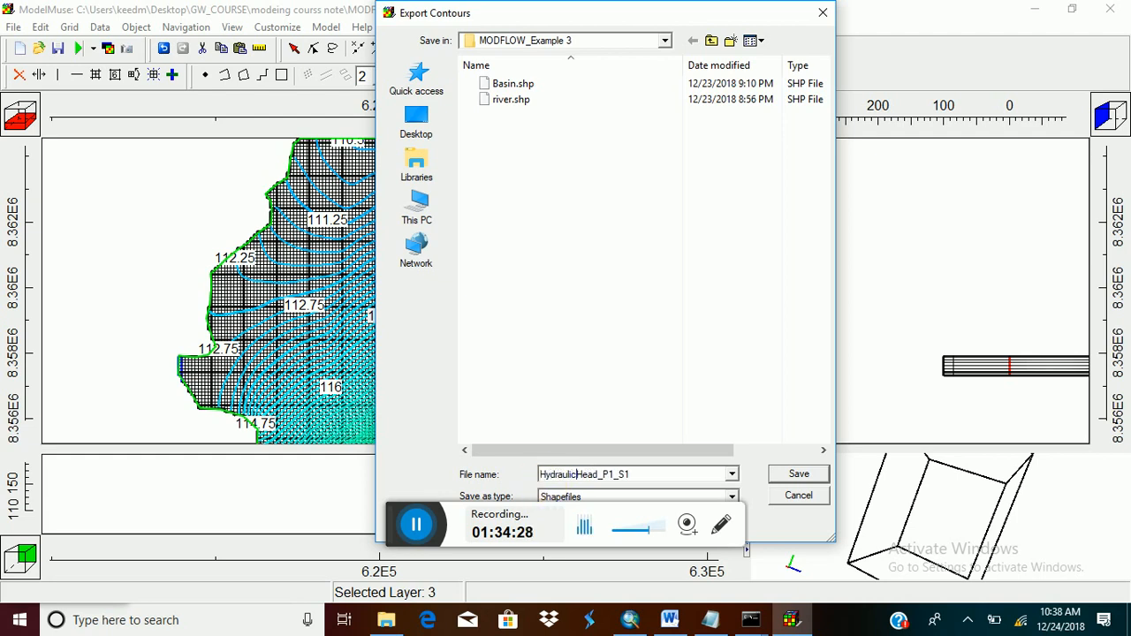
click(794, 478)
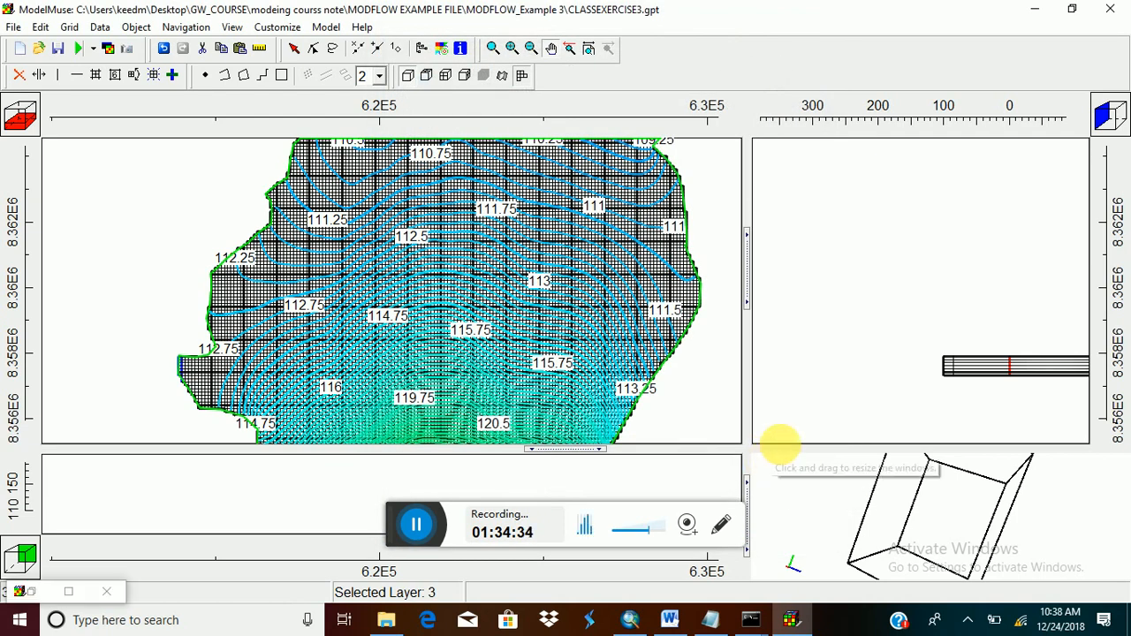
Switch to ArcMap, close the river attribute table and add HydraulicHead_P1_S1.shp to the map, accepting the missing spatial reference.
mouse_move(633, 622)
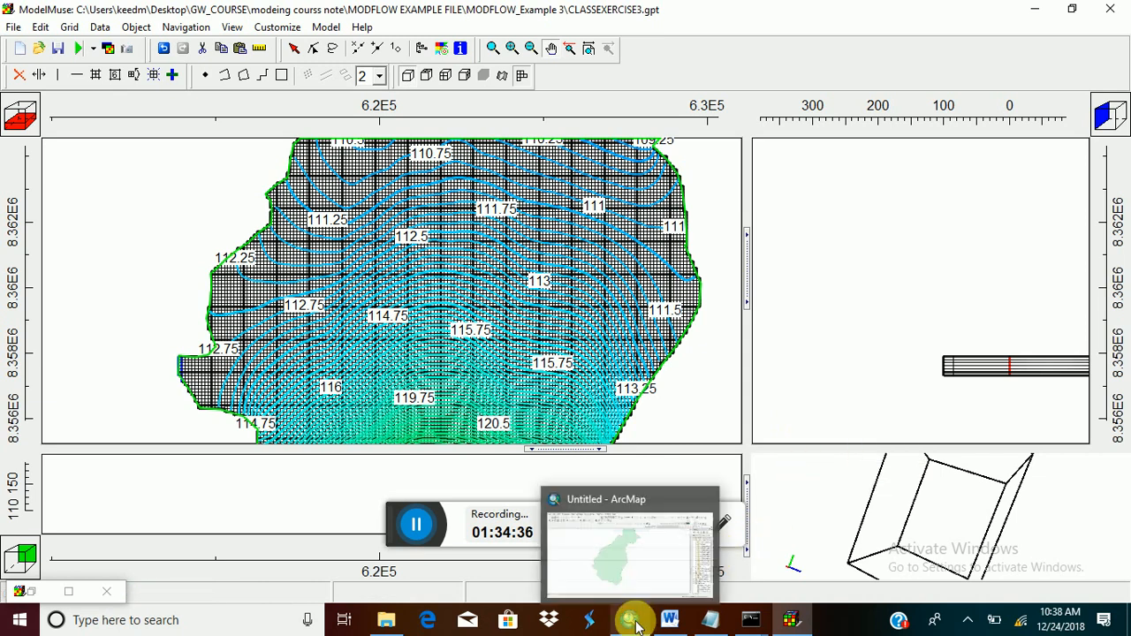
click(637, 622)
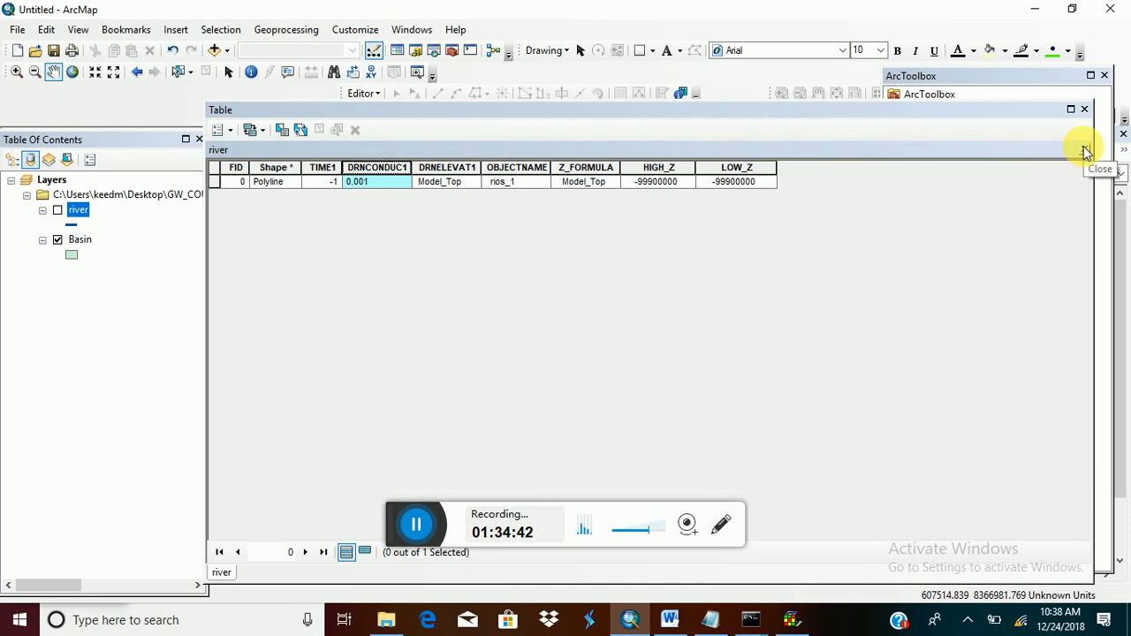
click(1085, 152)
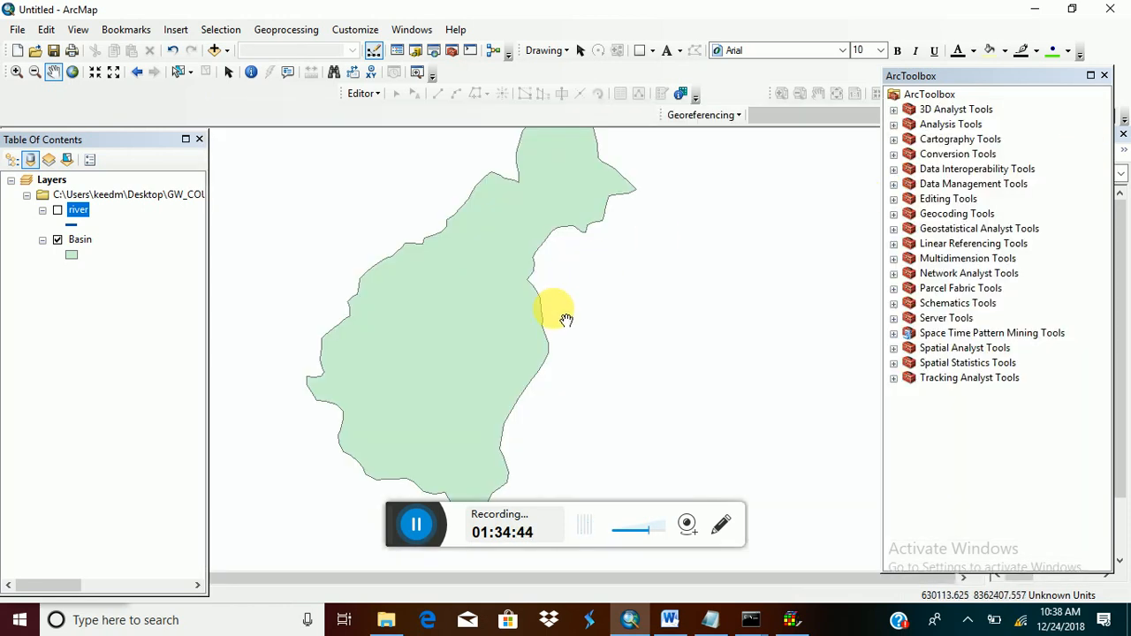
click(214, 51)
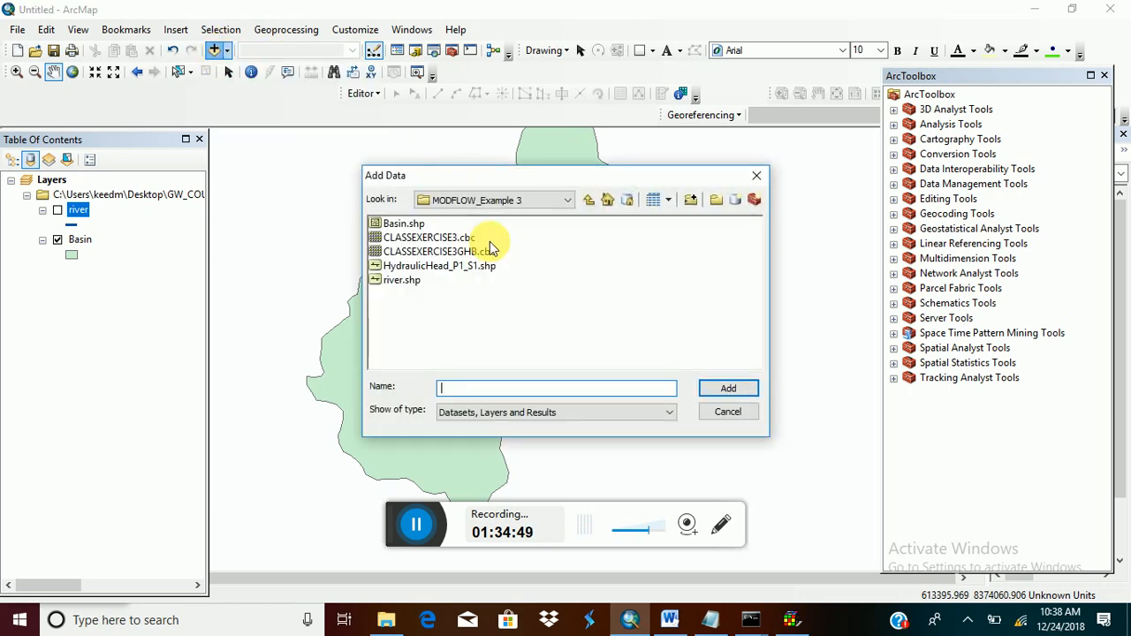
click(442, 269)
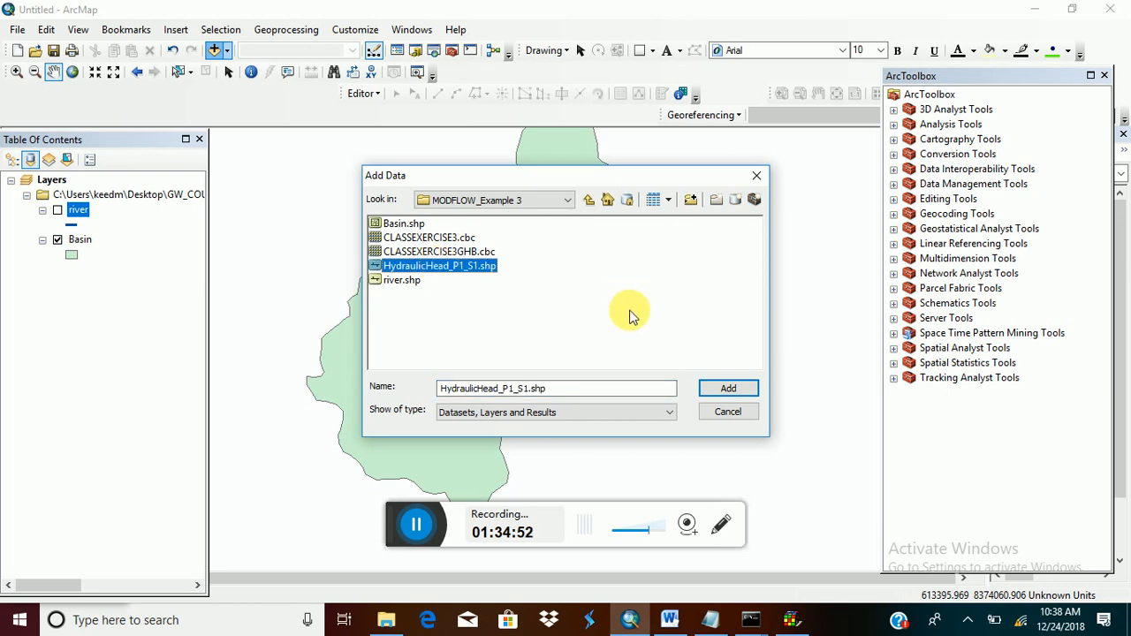
click(714, 389)
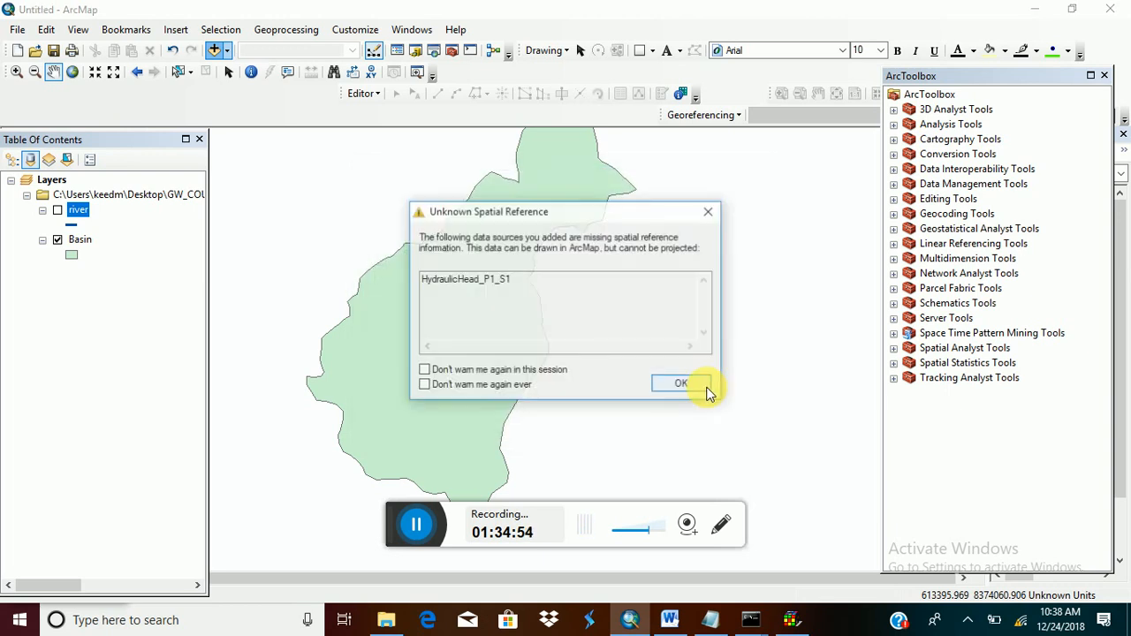
click(697, 385)
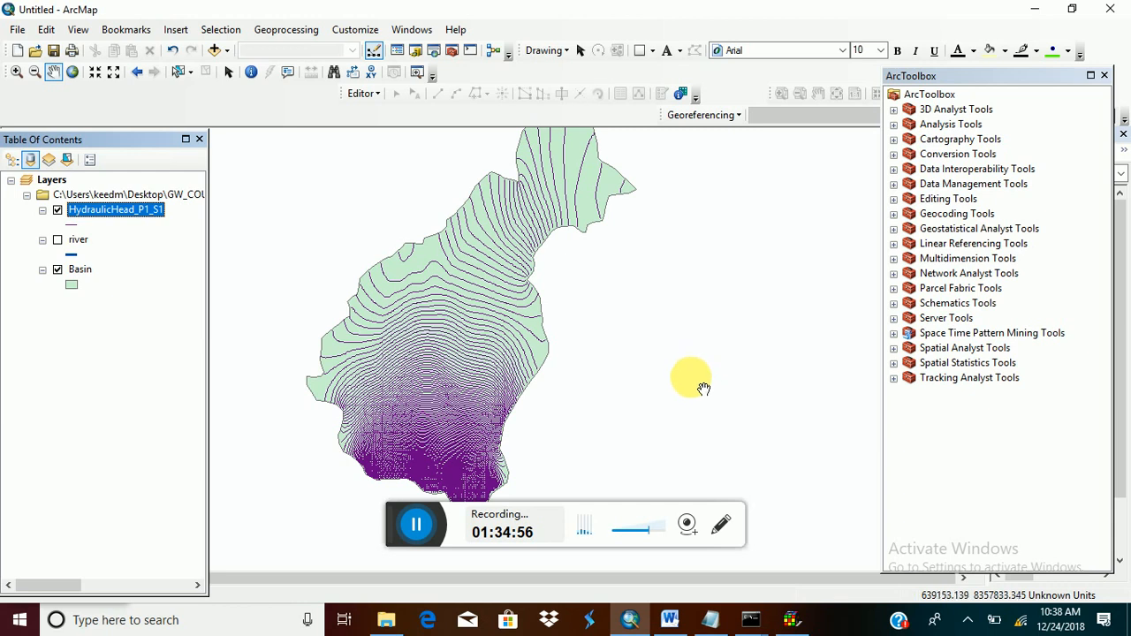
Set the line width of the HydraulicHead_P1_S1 contours to 2.
drag(472, 299, 482, 259)
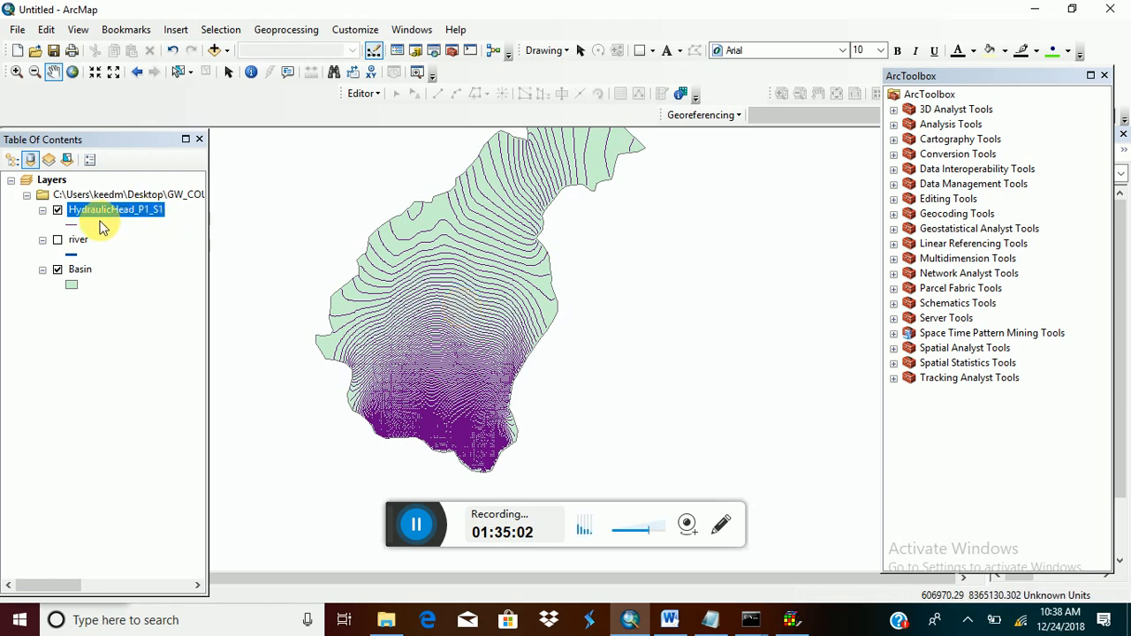
click(71, 226)
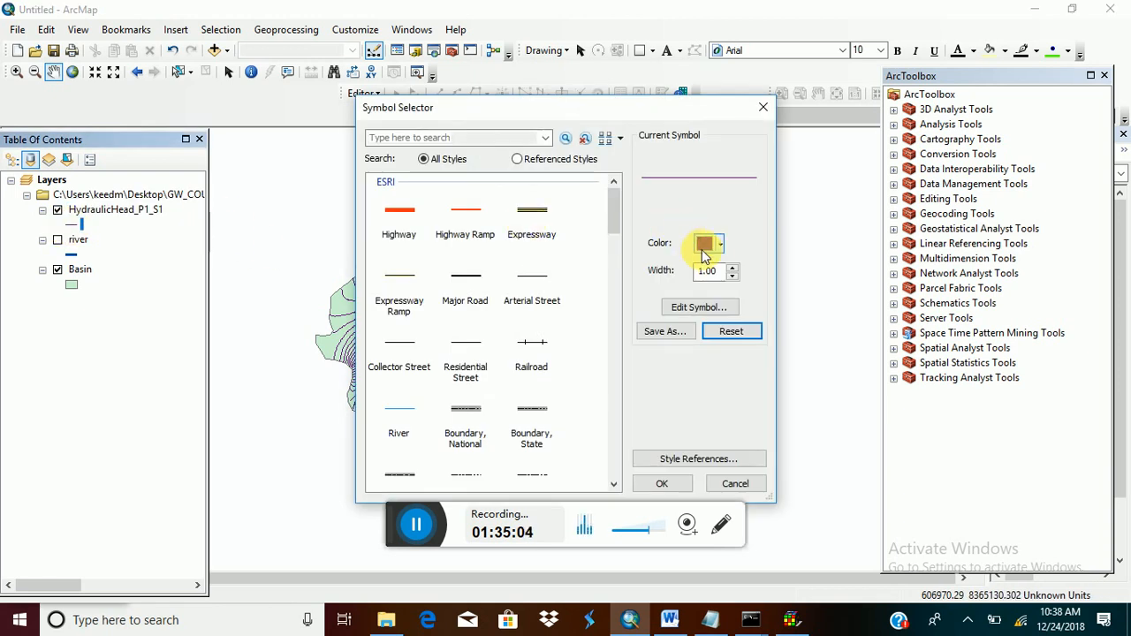
click(732, 267)
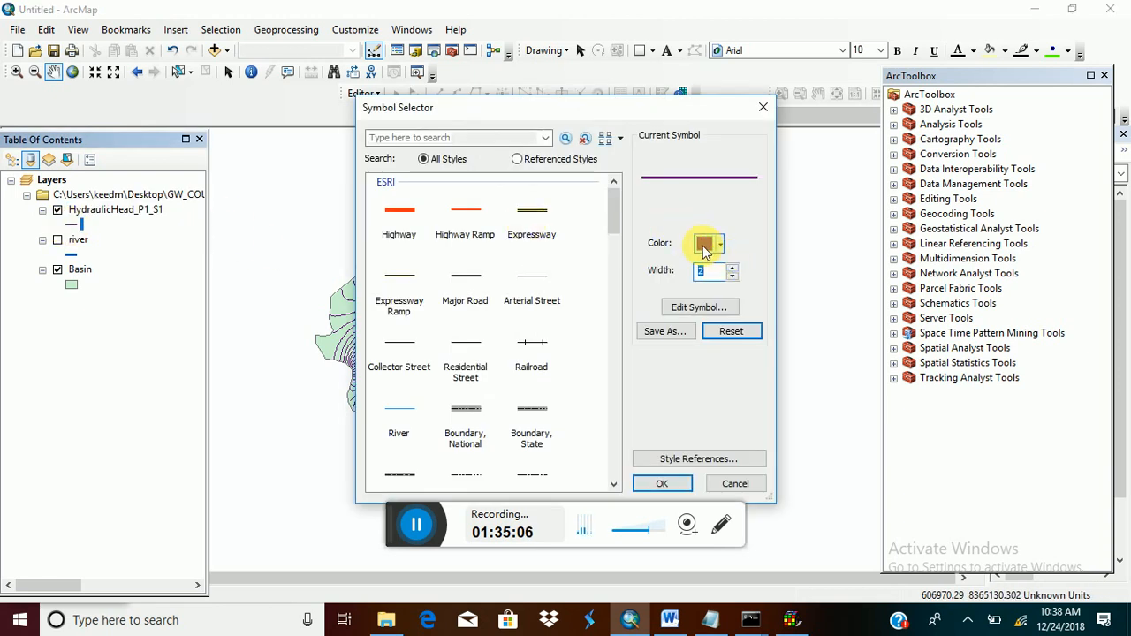
click(664, 482)
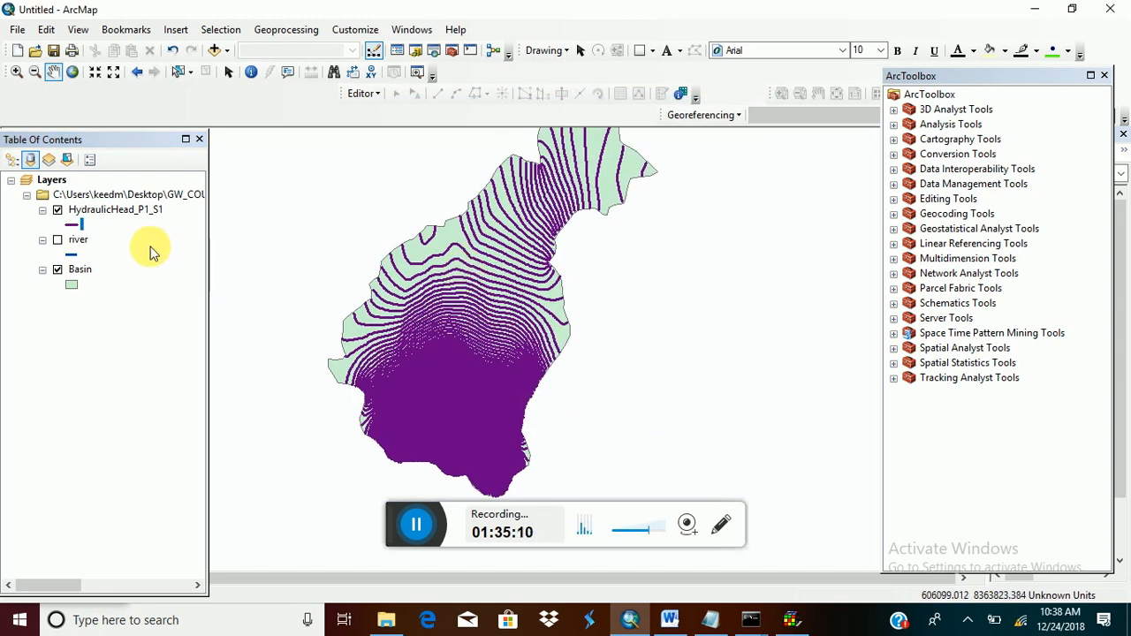
Label the HydraulicHead_P1_S1 contours with their head values.
right_click(133, 212)
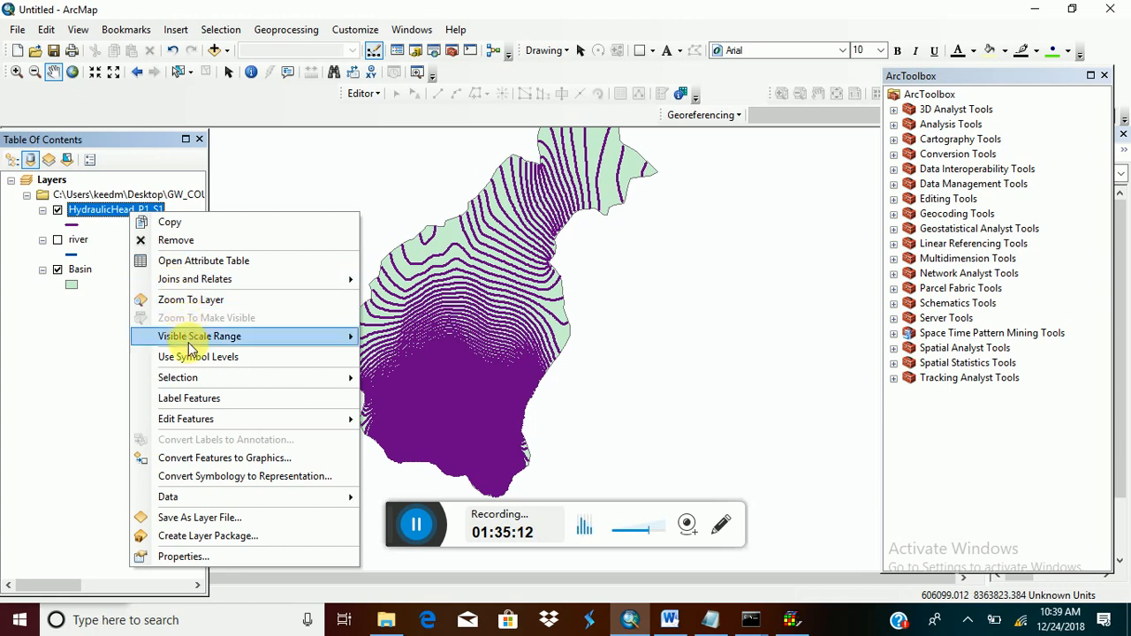
click(192, 399)
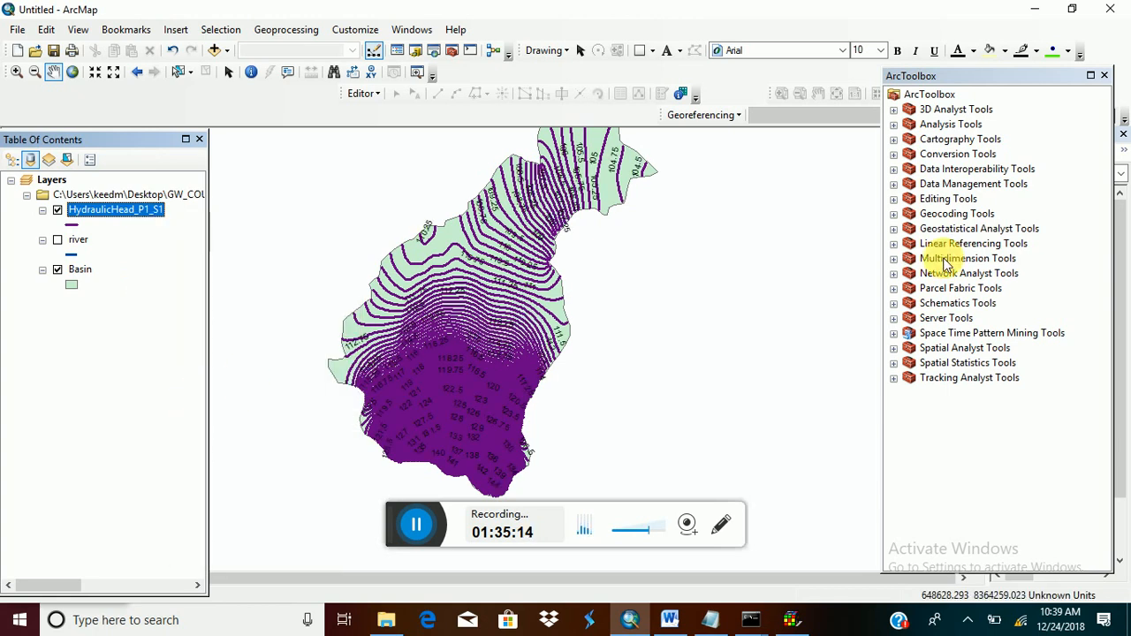
drag(505, 265, 543, 271)
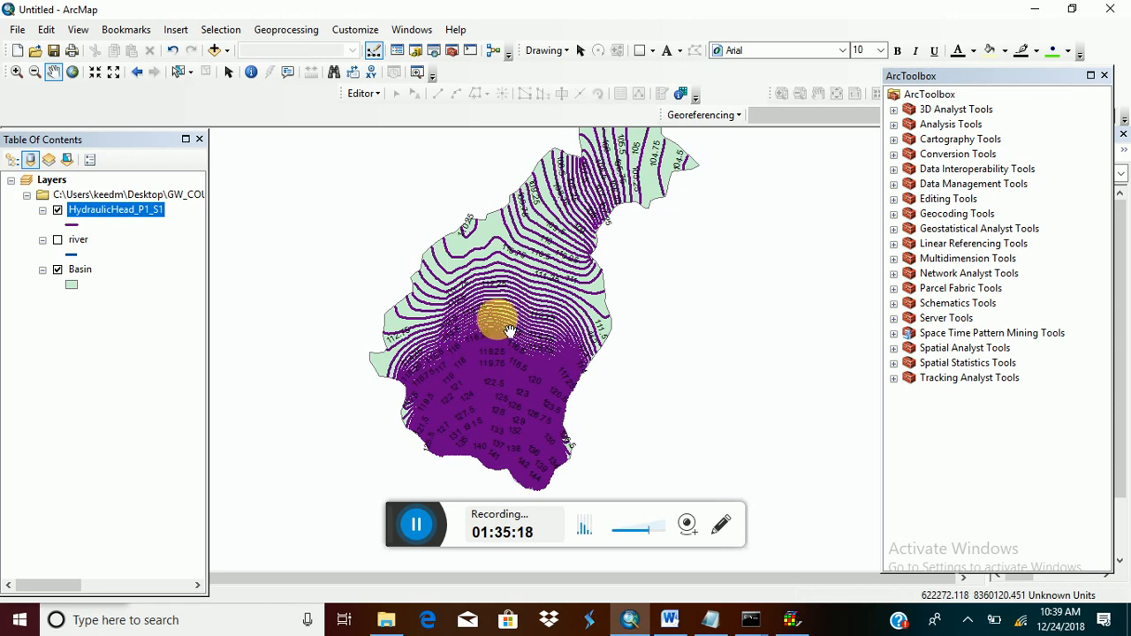
scroll(510, 330, up, 2)
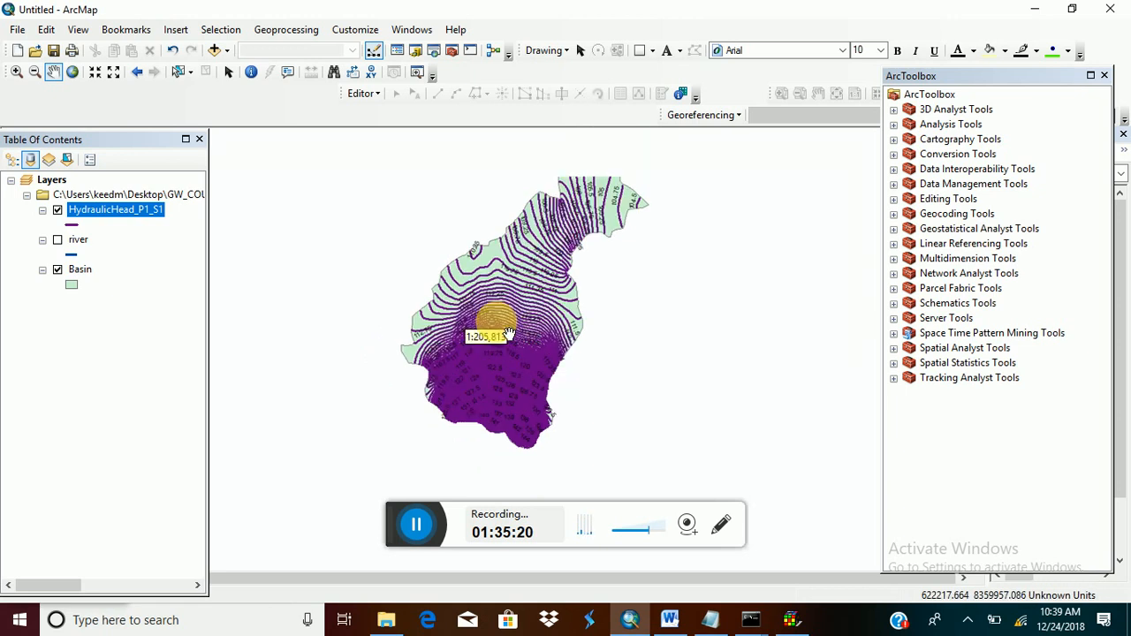
drag(564, 309, 541, 305)
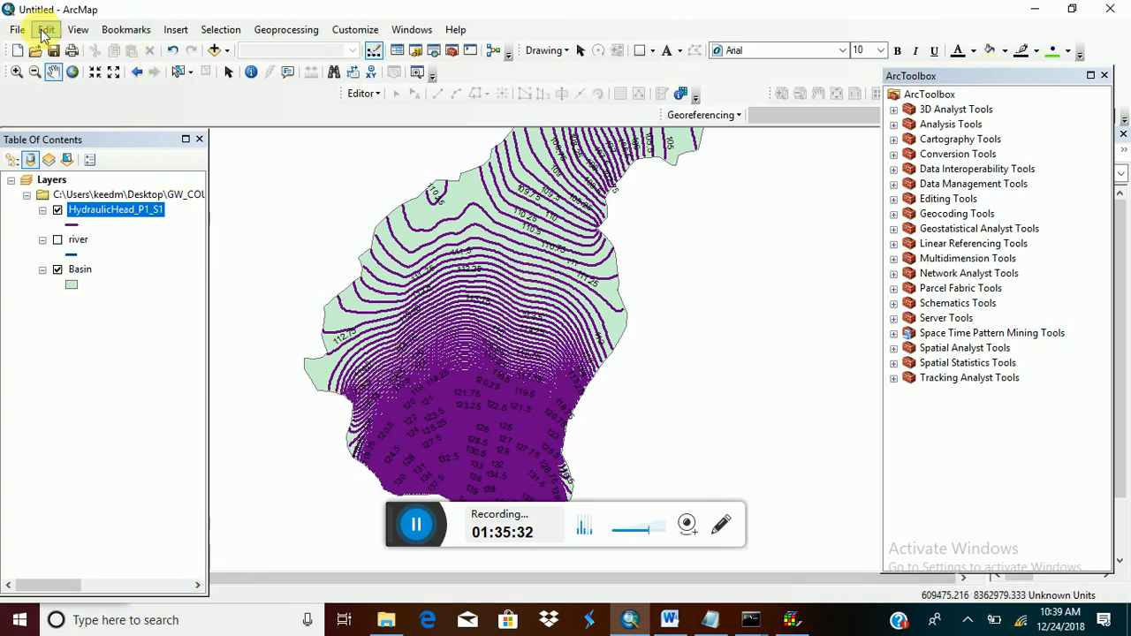
Show the map in layout view, shorten the table of contents, and enlarge the basin on the page via data view.
click(79, 31)
click(107, 66)
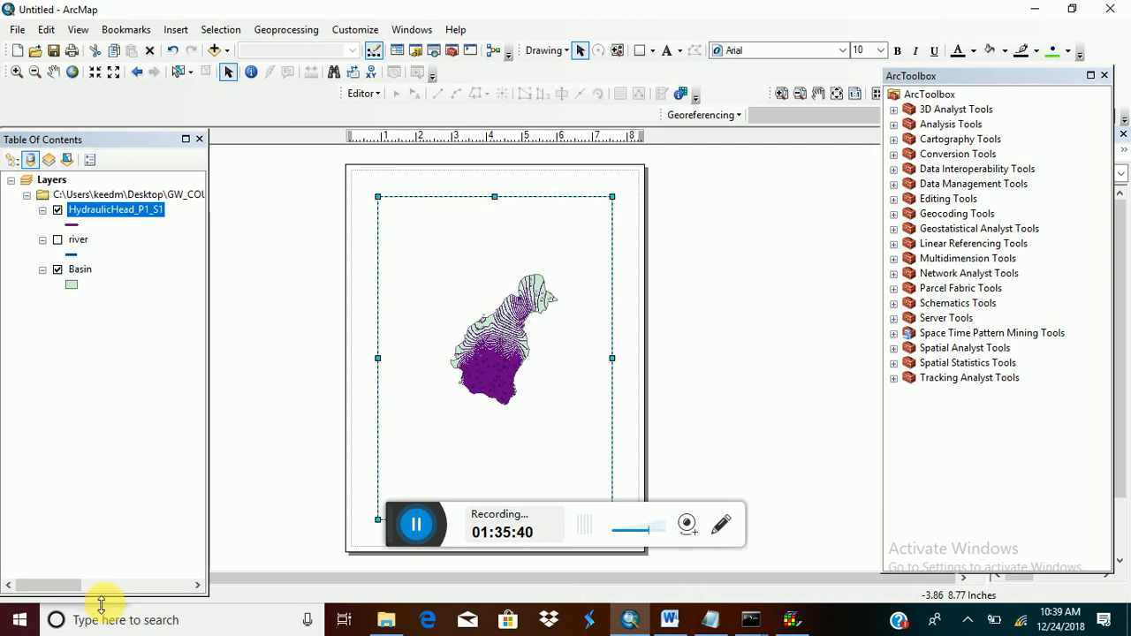
drag(95, 591, 101, 499)
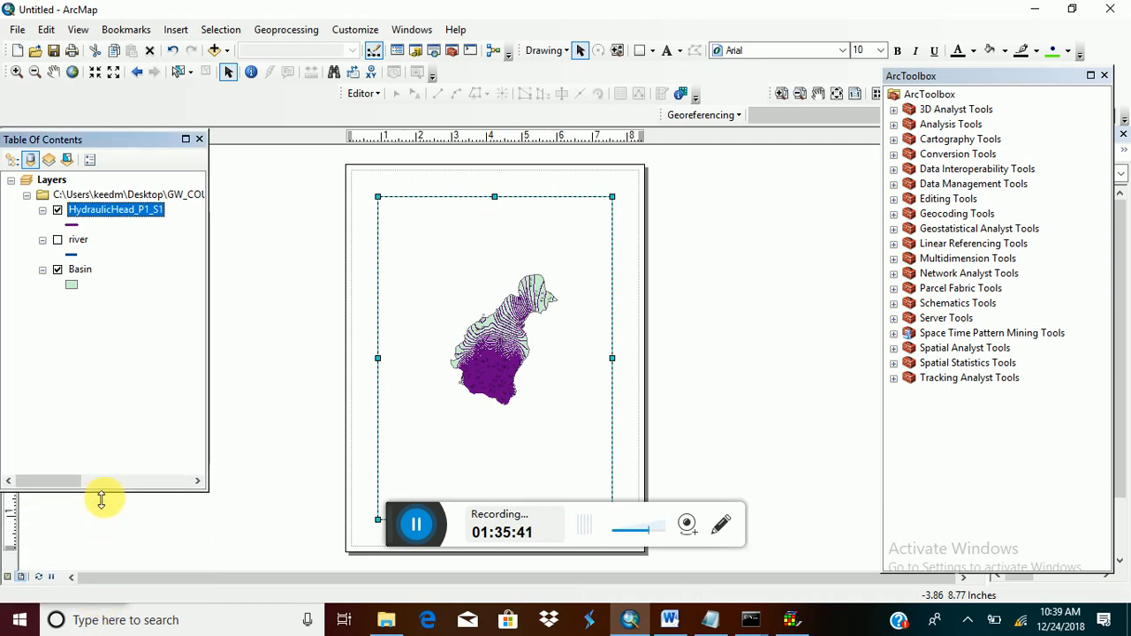
click(11, 575)
scroll(457, 340, up, 3)
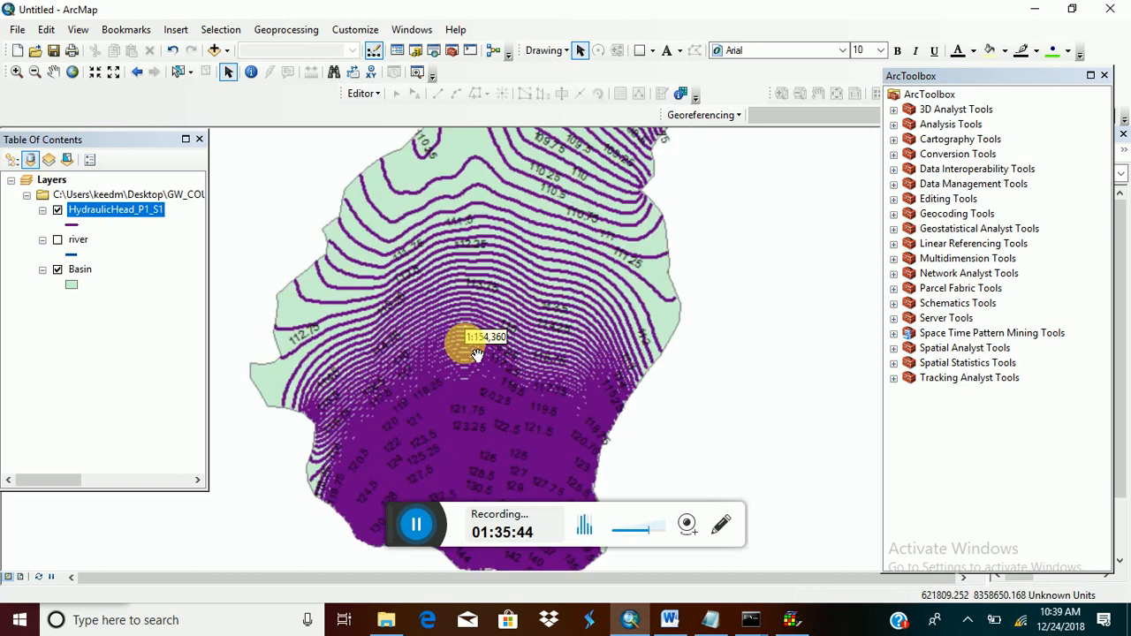
click(21, 576)
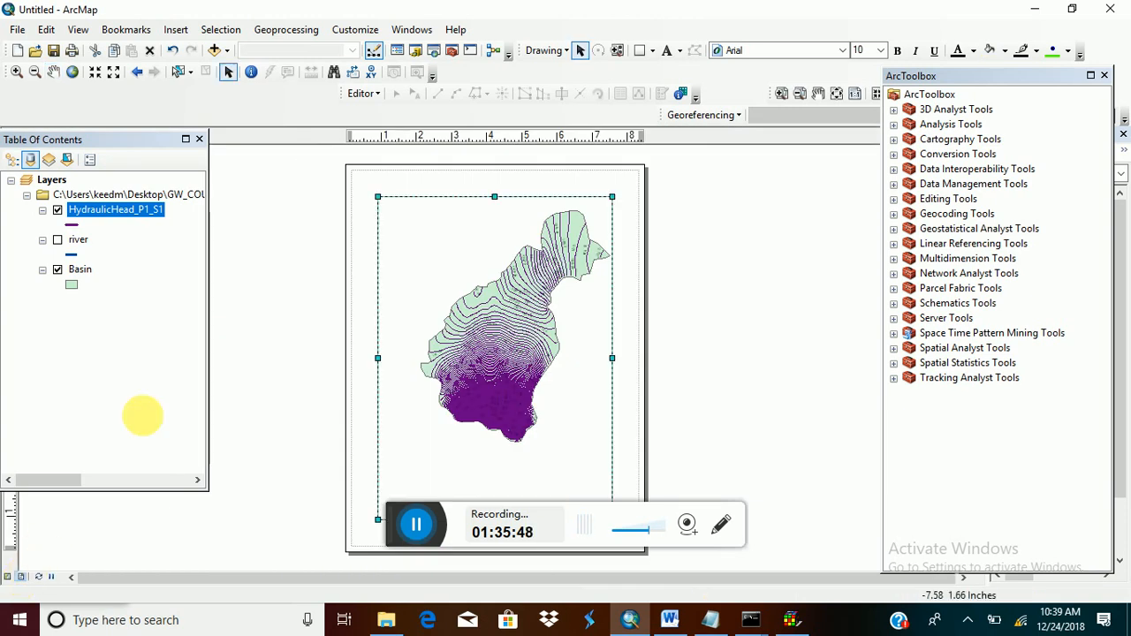
Stretch the data frame's upper, left and right edges out to the page margins.
drag(494, 197, 500, 172)
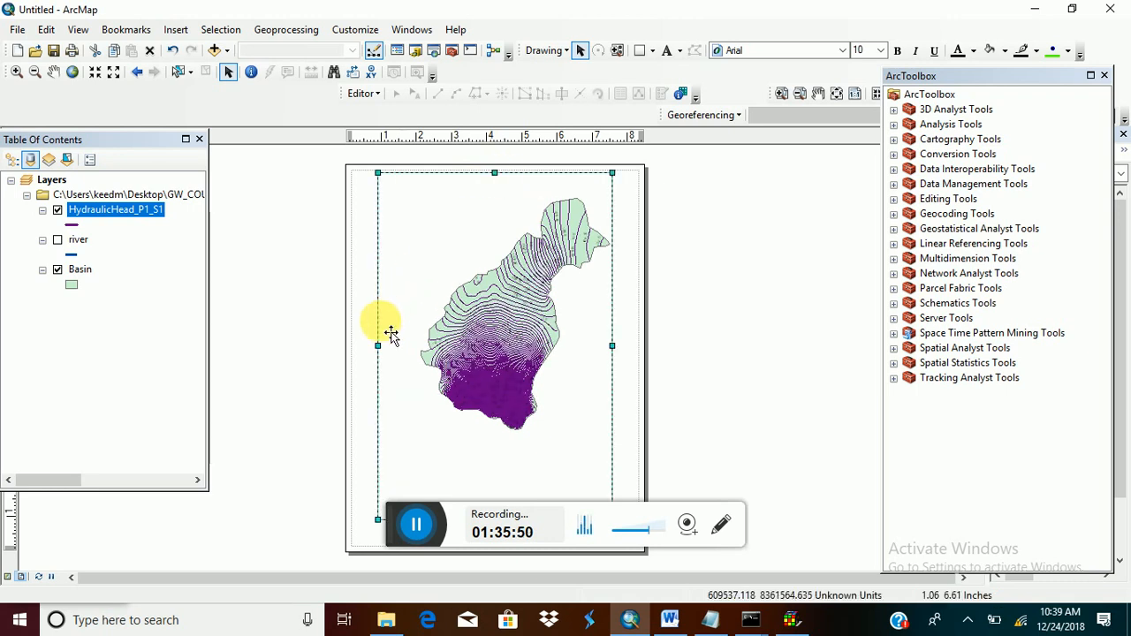
drag(377, 346, 353, 347)
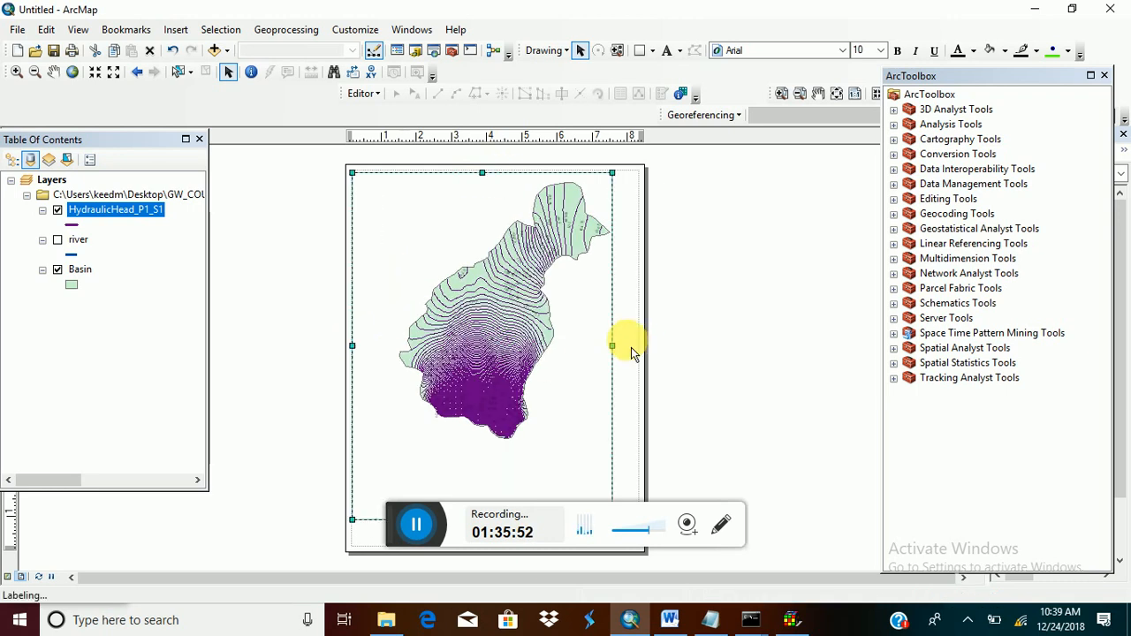
drag(620, 350, 637, 358)
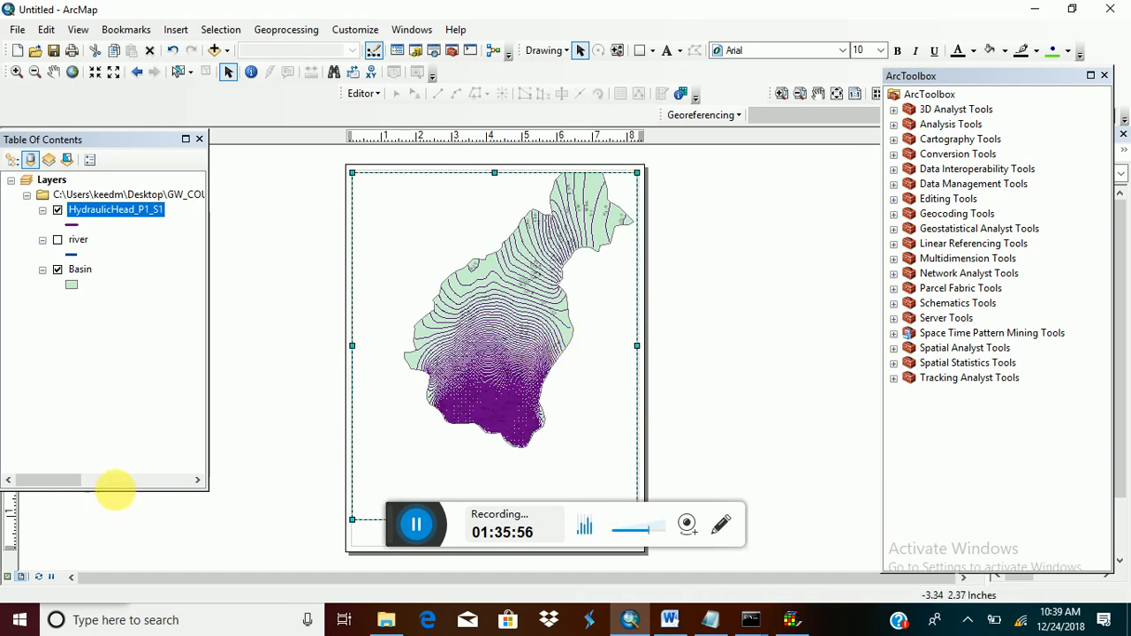
Enlarge the contoured basin in data view to better fill the data frame, and return to layout view.
click(9, 577)
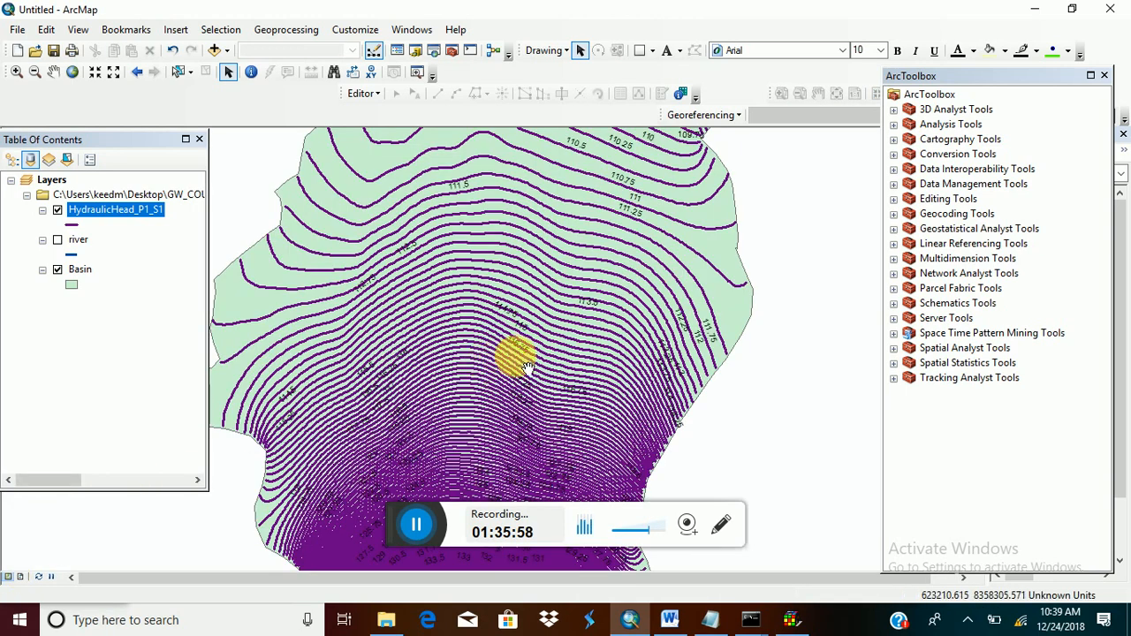
scroll(513, 363, up, 2)
scroll(521, 373, down, 2)
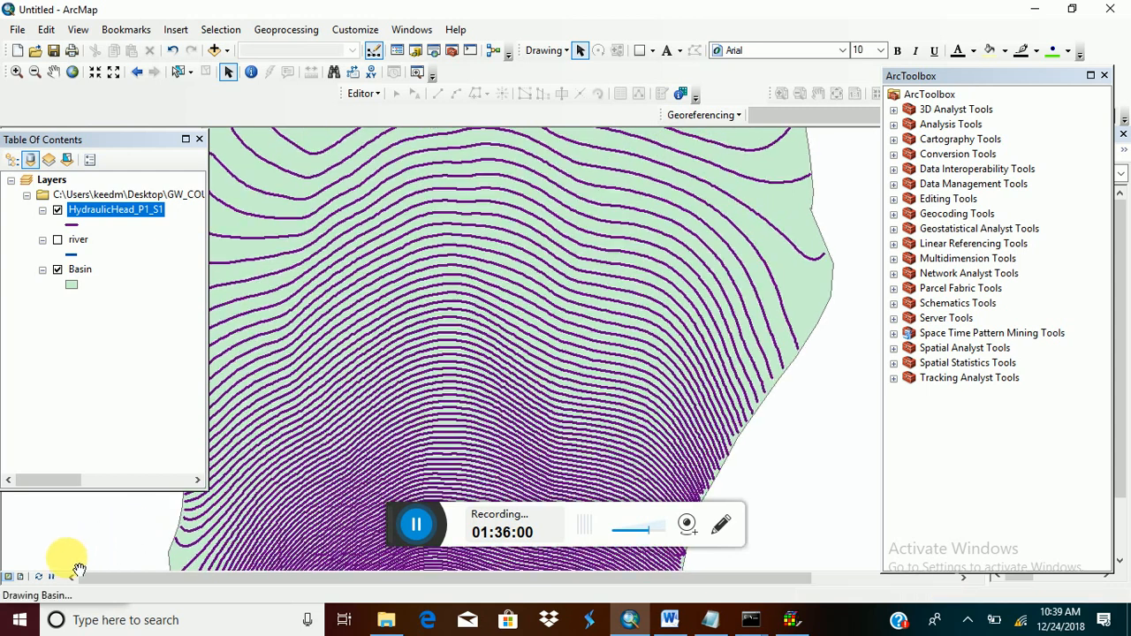
click(23, 579)
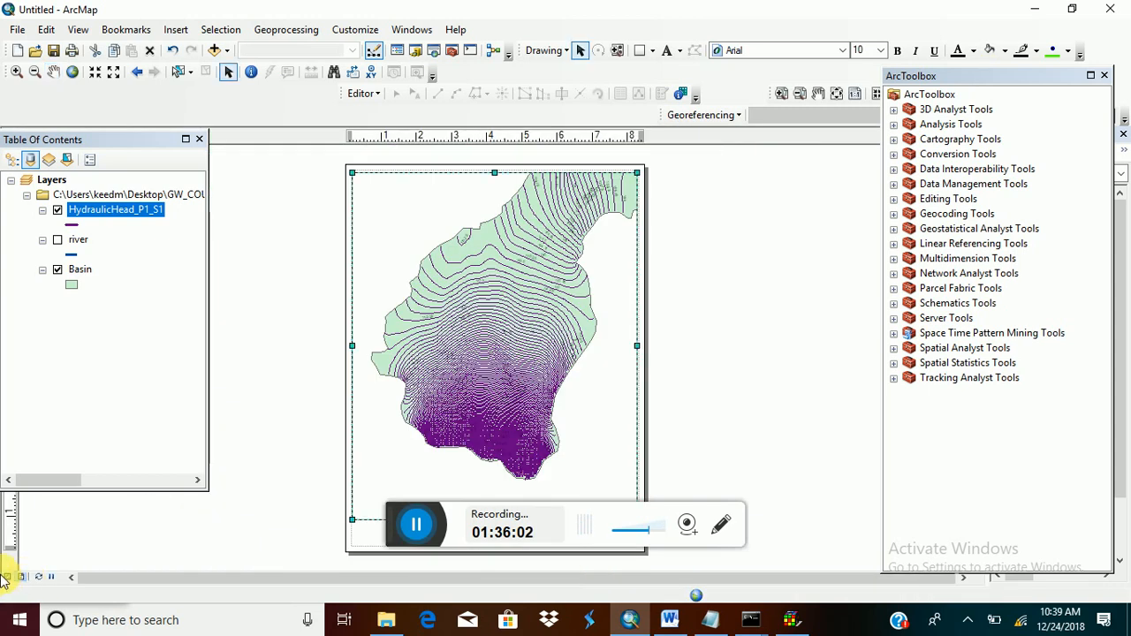
Reduce the map scale in data view so the whole basin fits the data frame, then return to layout view and deselect the frame.
click(8, 578)
scroll(585, 367, up, 1)
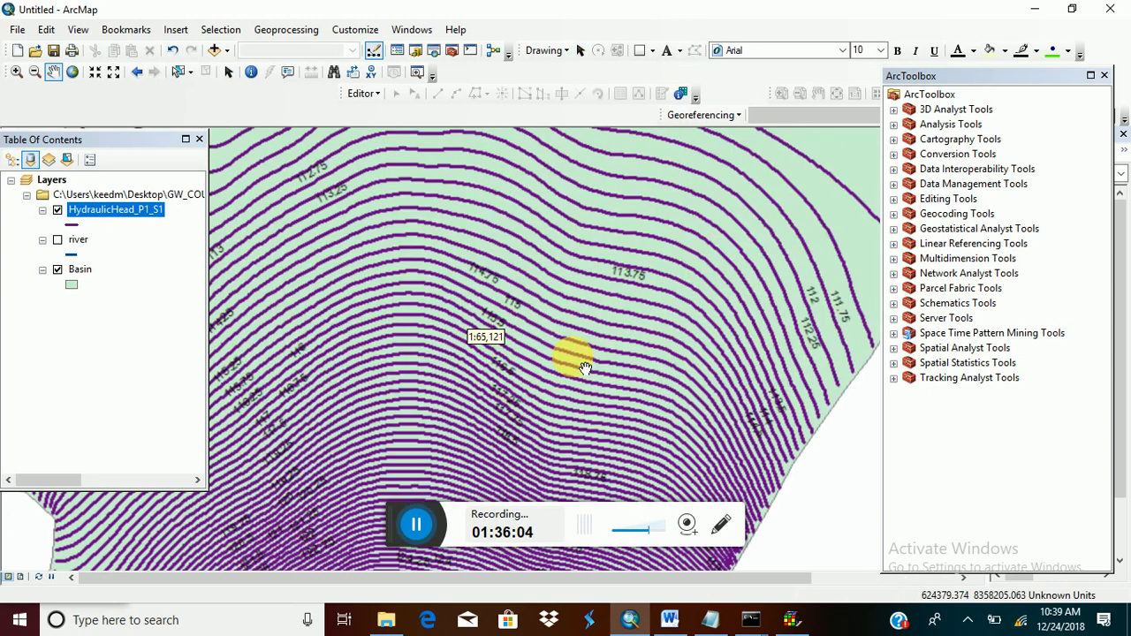
scroll(585, 367, up, 2)
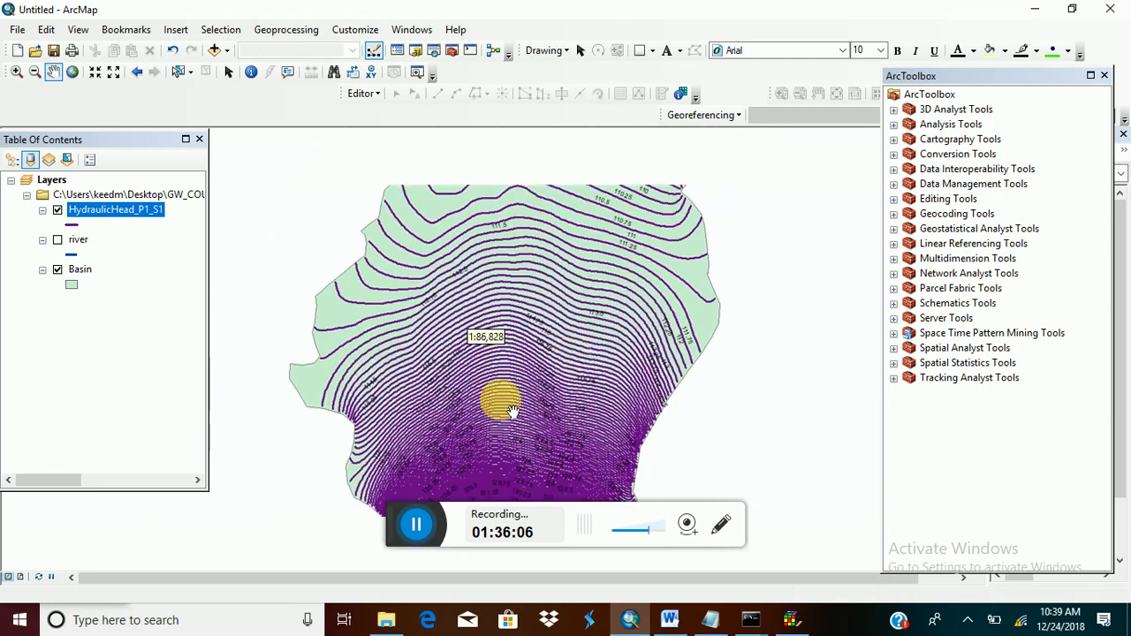
click(21, 579)
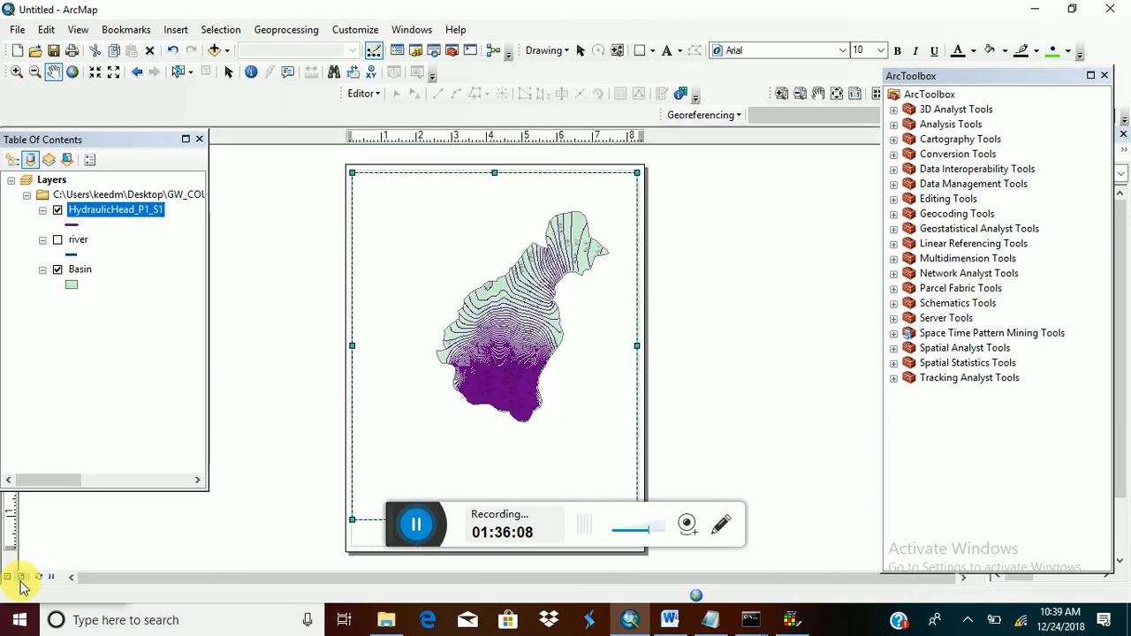
click(792, 397)
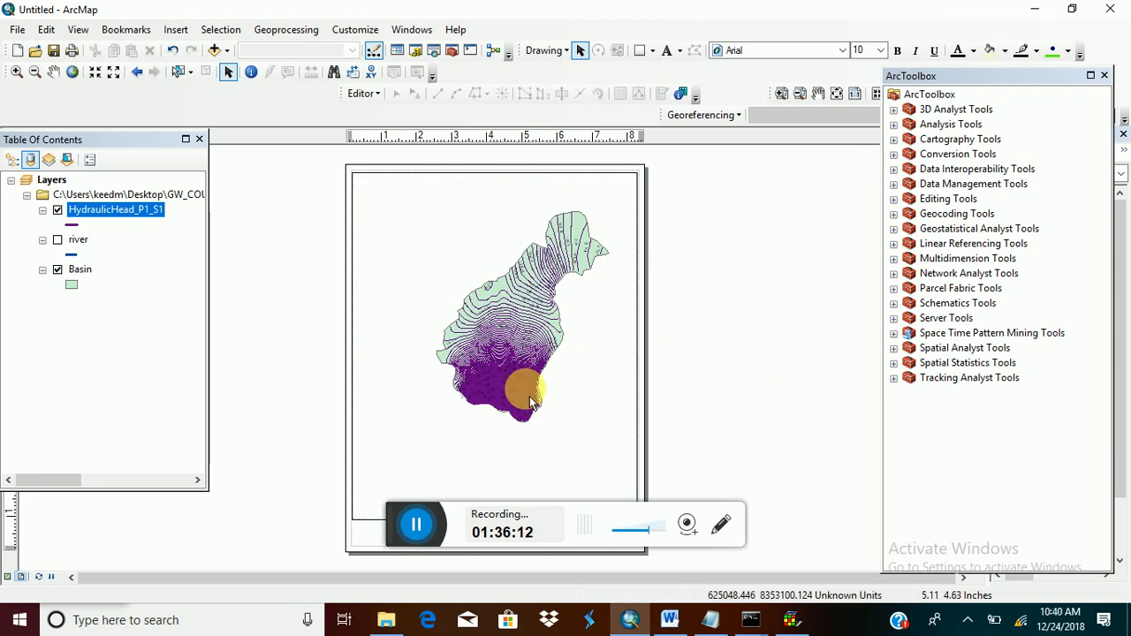
Insert the ESRI North 5 north arrow, move it to the data frame's upper-right corner, and enlarge it.
click(175, 29)
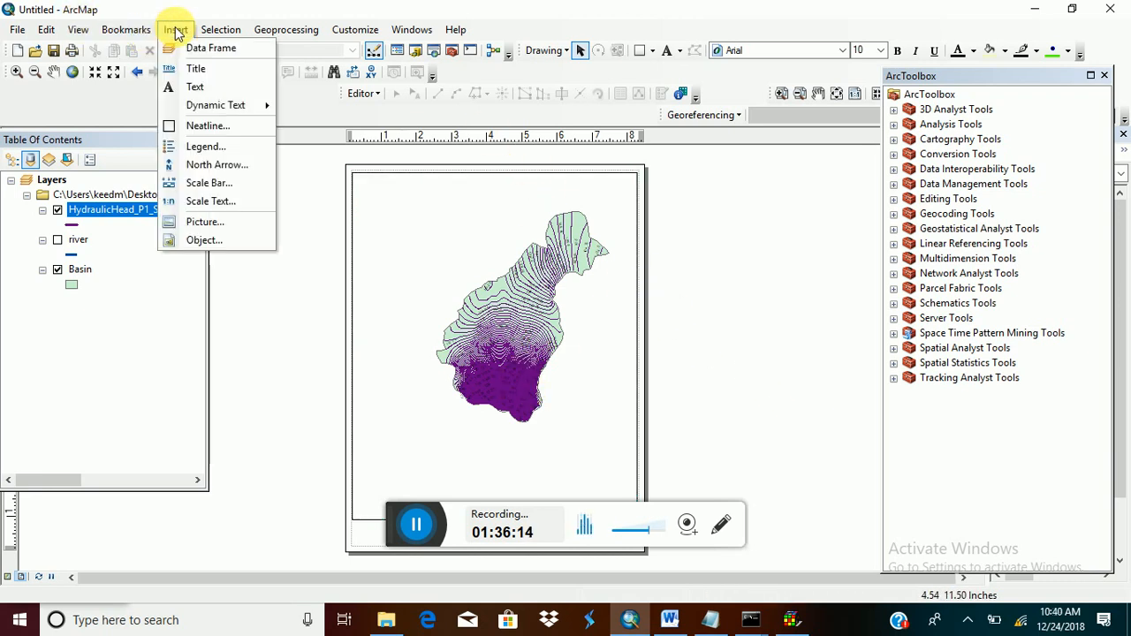
click(199, 165)
click(131, 174)
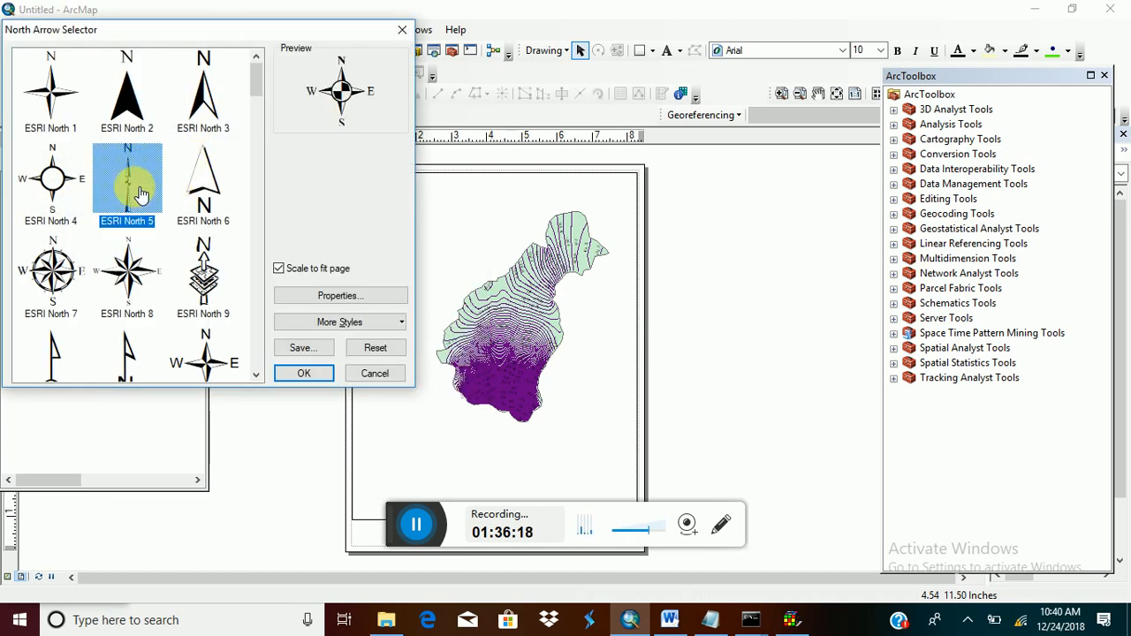
click(304, 374)
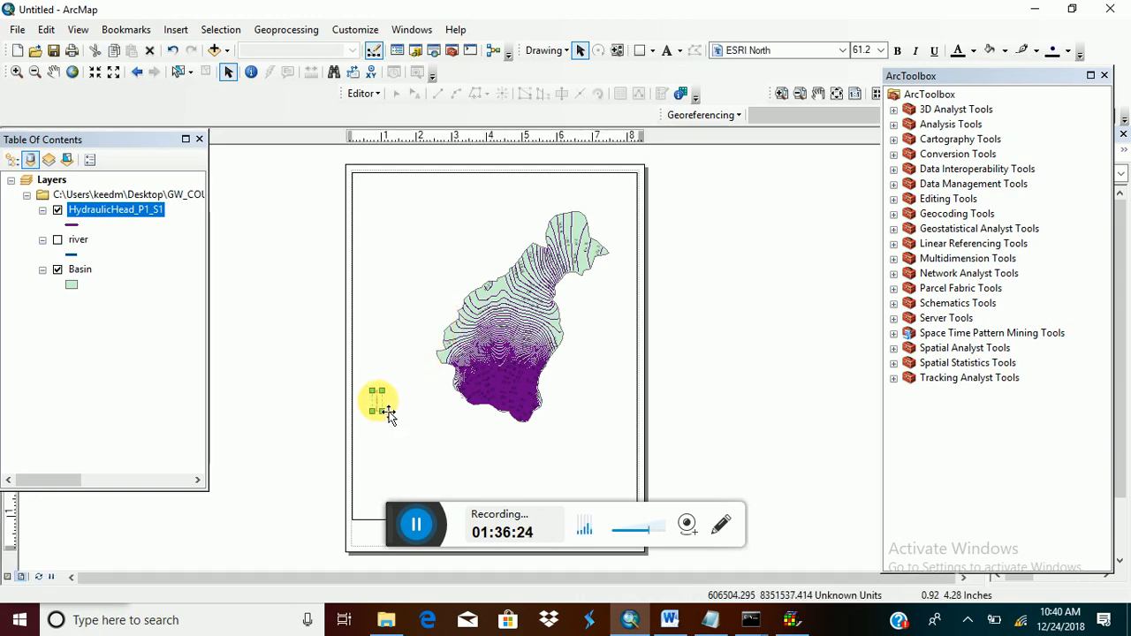
drag(442, 311, 593, 192)
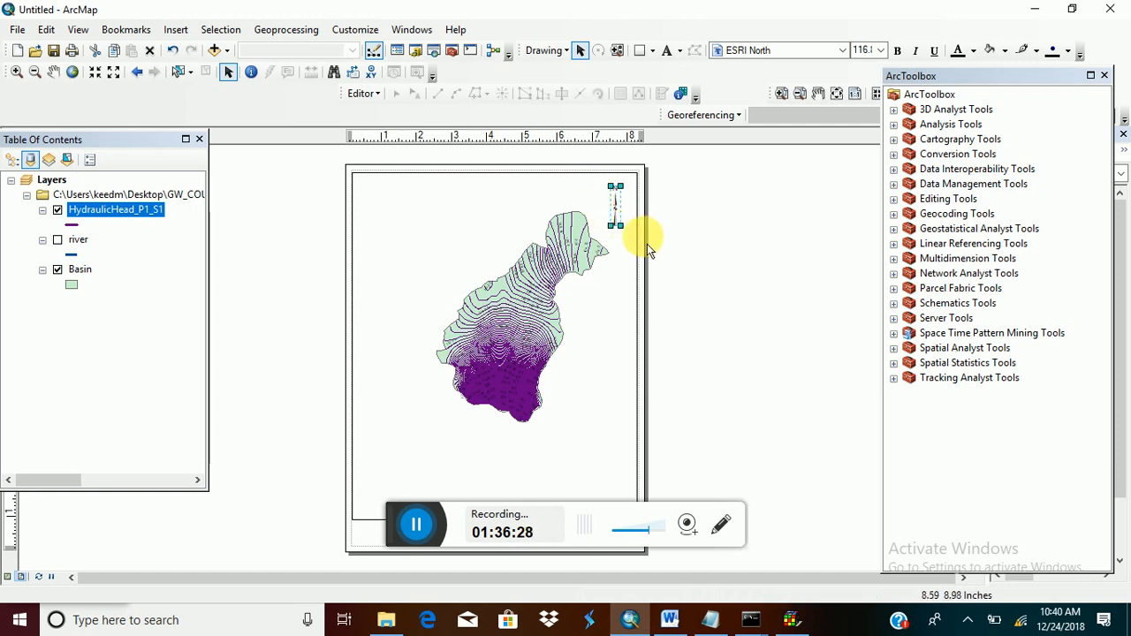
drag(627, 234, 630, 252)
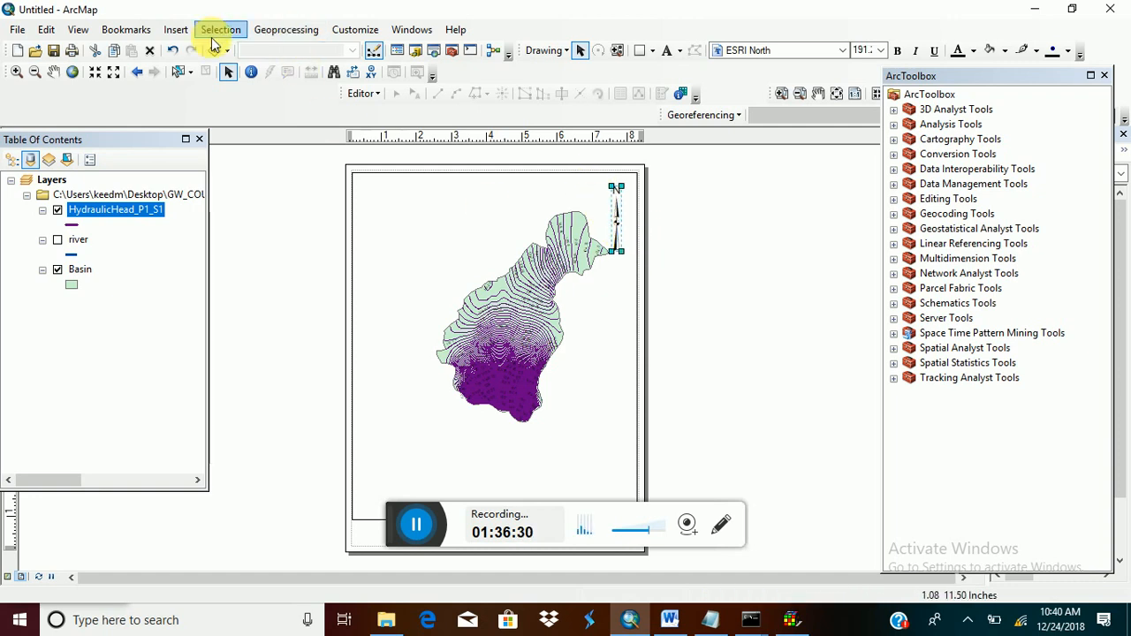
Insert a Scale Line 1 scale bar into the layout and dismiss the map units notice.
click(176, 31)
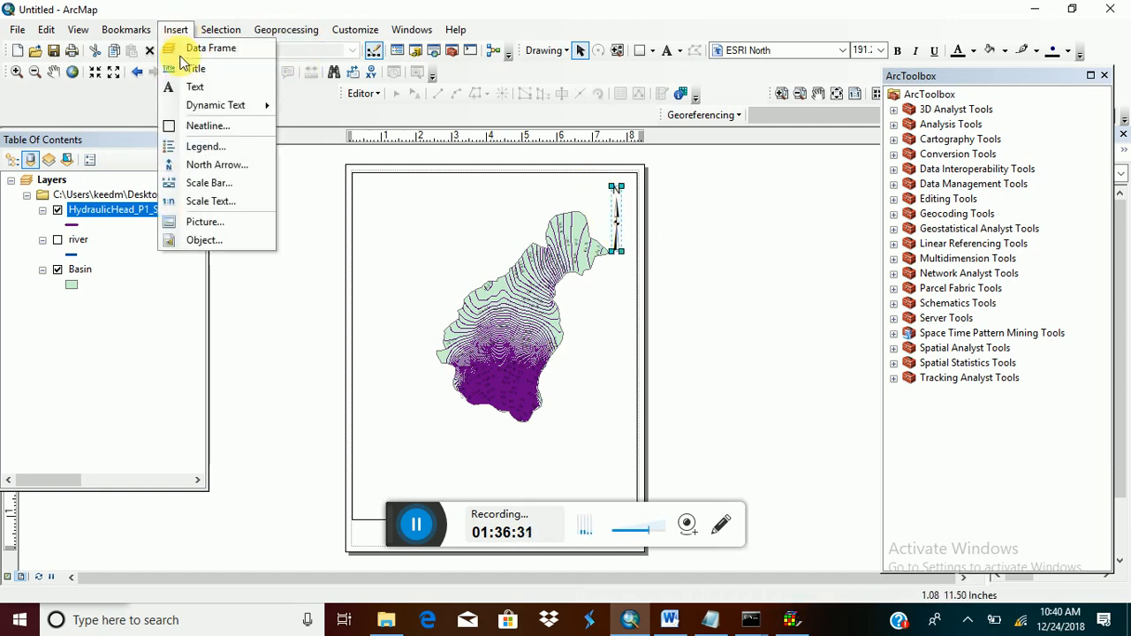
click(210, 182)
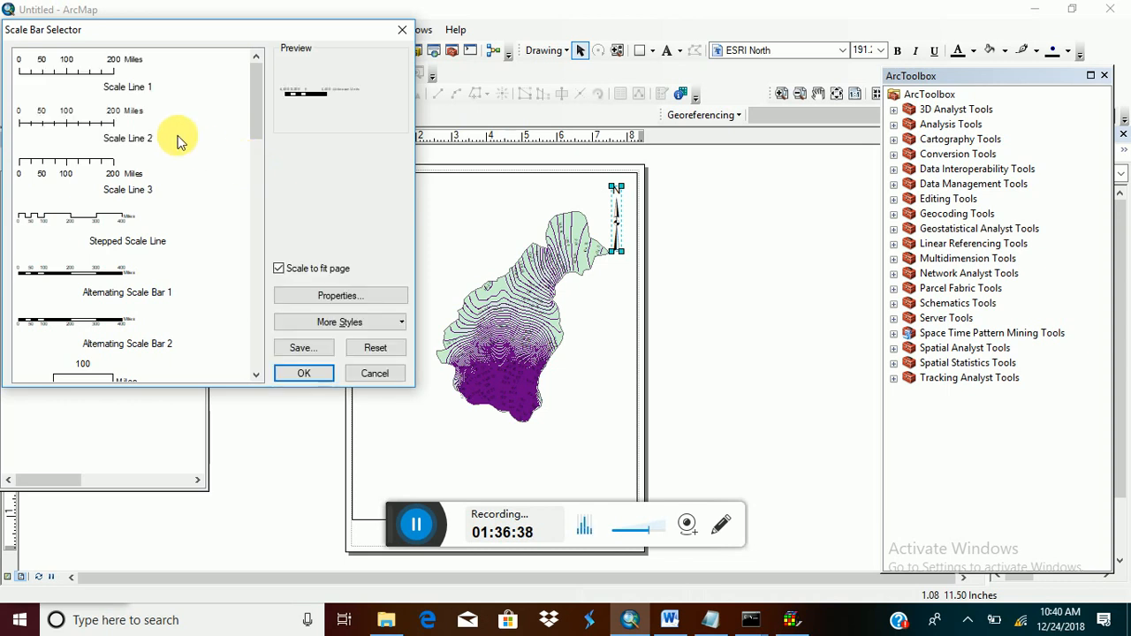
click(100, 69)
click(304, 373)
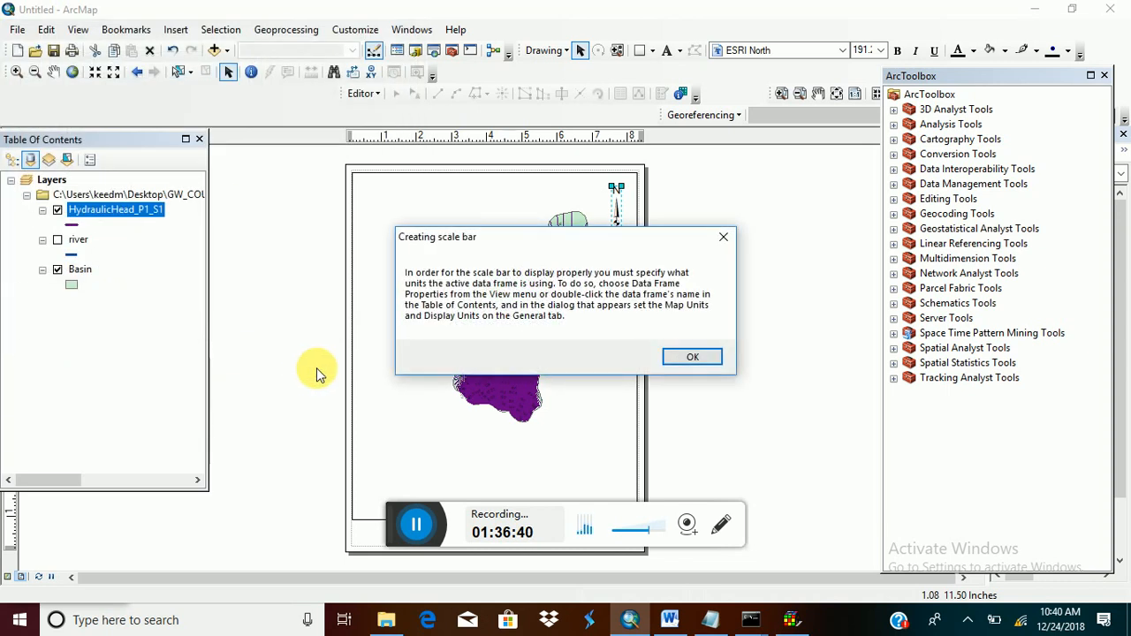
click(689, 357)
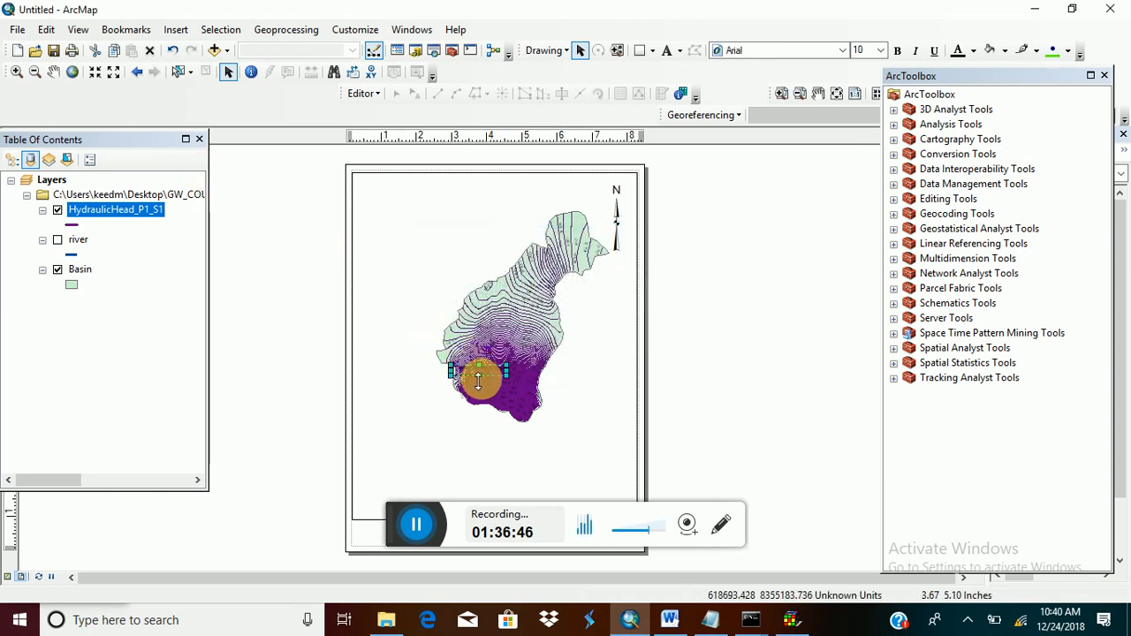
Move the scale bar below the basin, widen it toward the left margin, and slightly reduce its height.
drag(474, 371, 604, 487)
drag(463, 469, 402, 476)
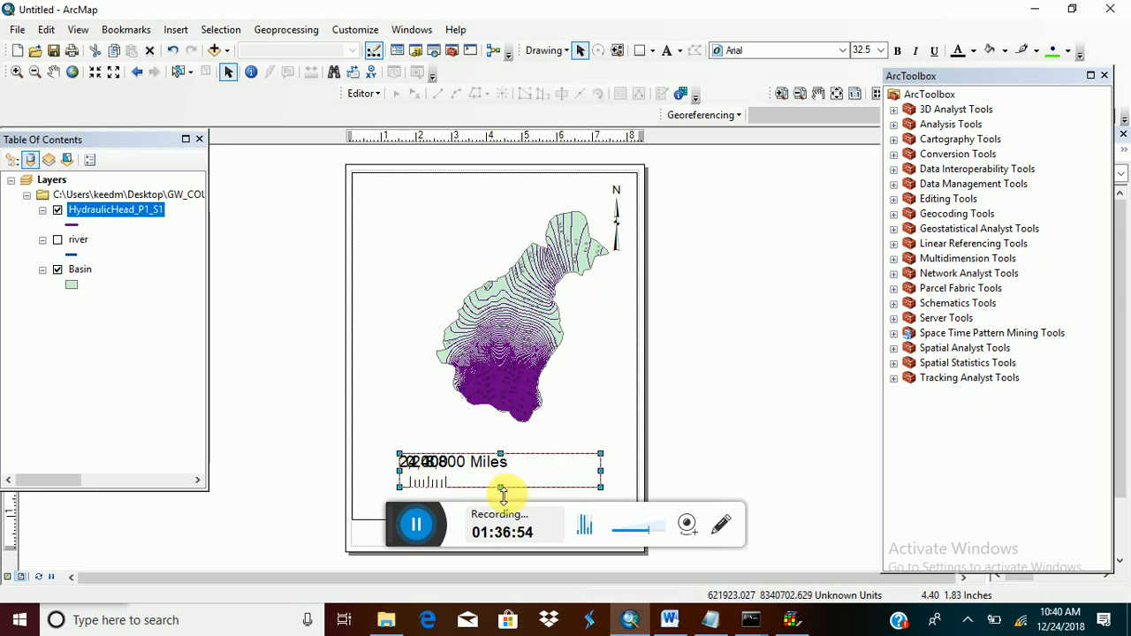
drag(503, 495, 503, 492)
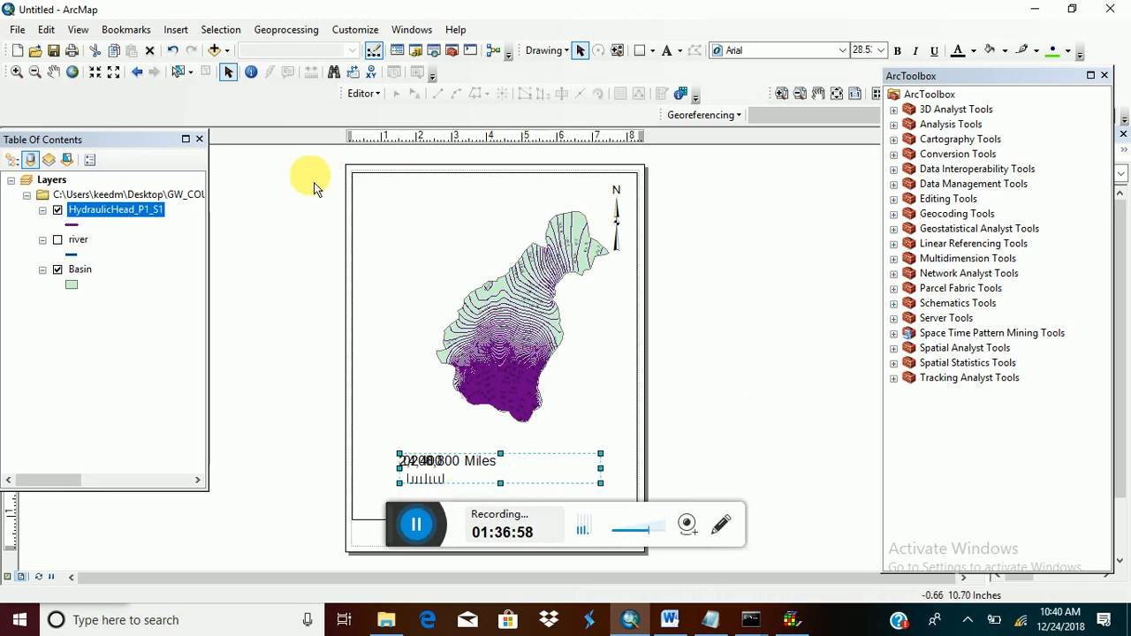
Start exporting the map at 600 dpi and name the output file clasexer3.
click(17, 30)
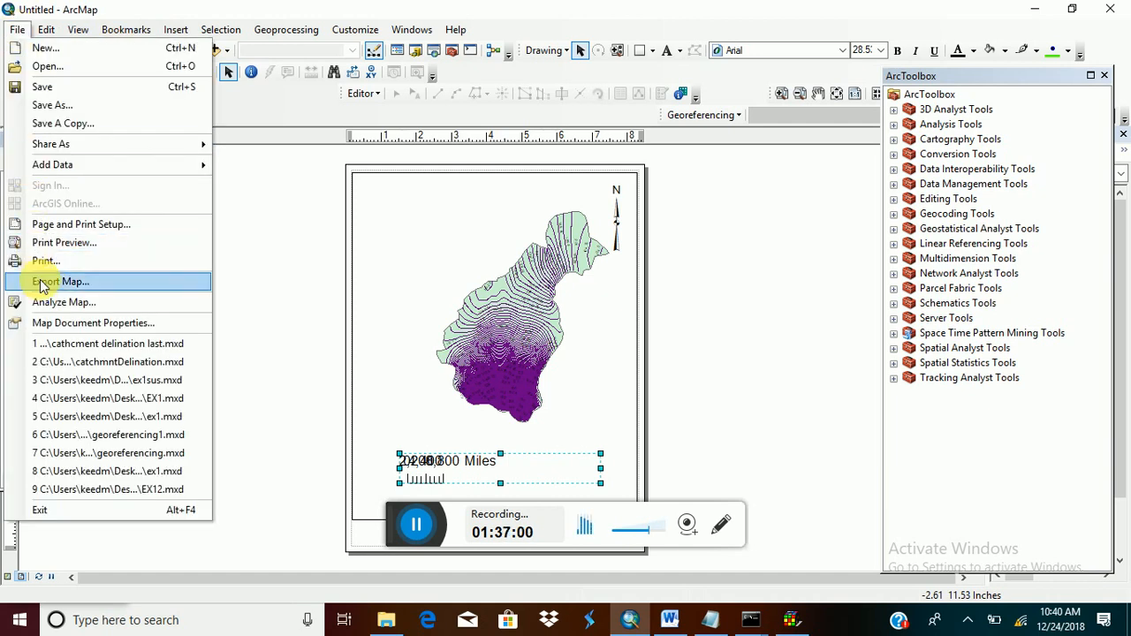
click(40, 283)
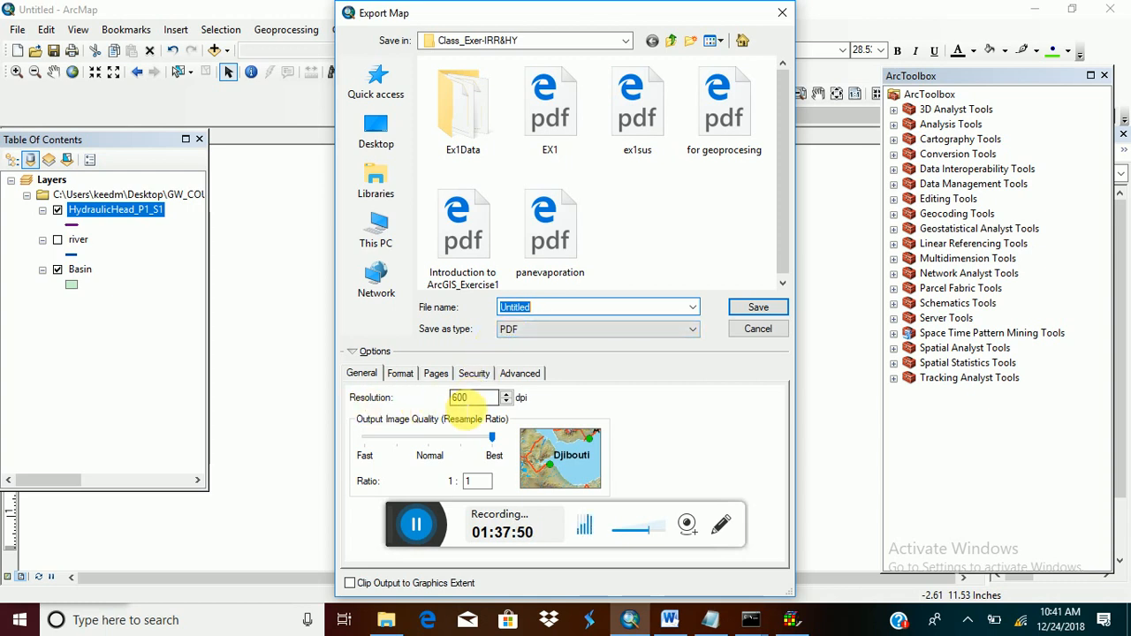
double_click(467, 399)
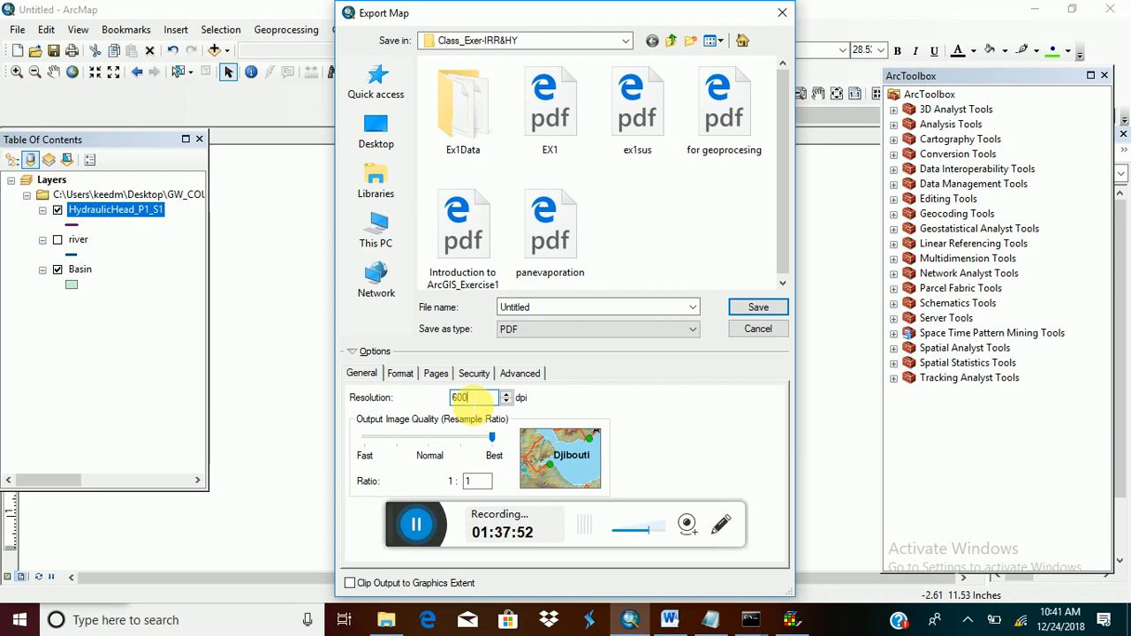
double_click(467, 399)
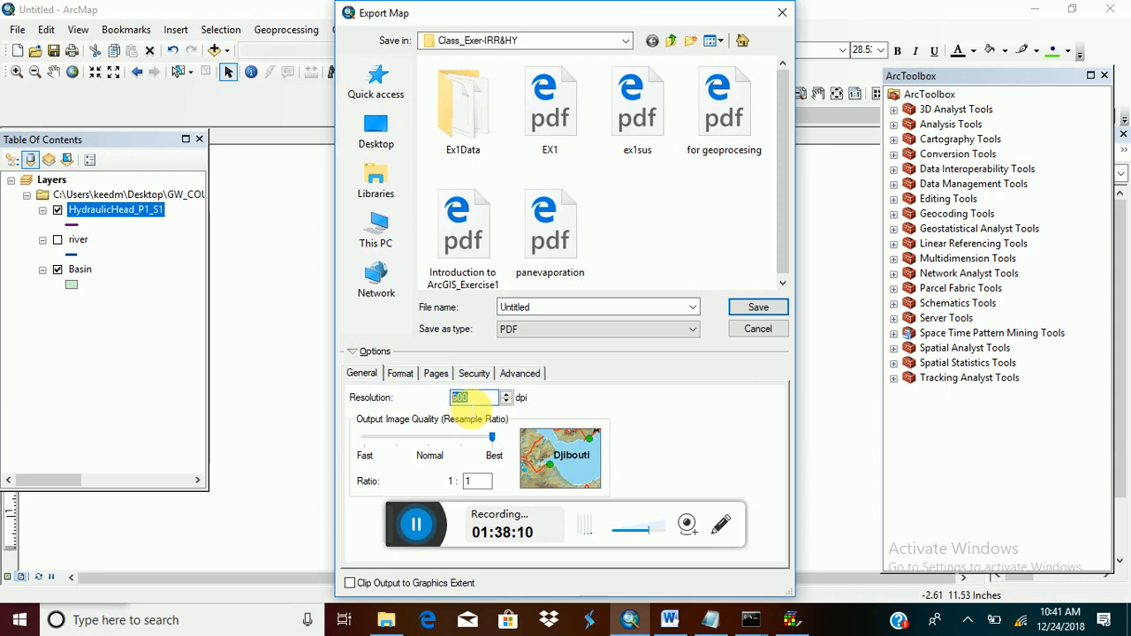
click(531, 307)
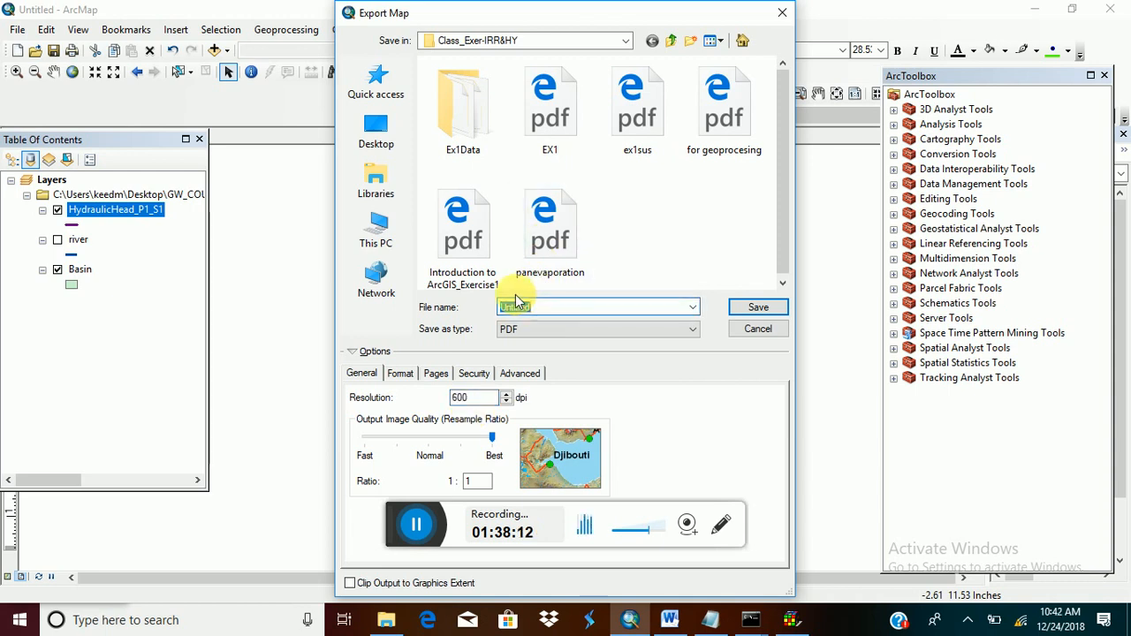
text(clasex)
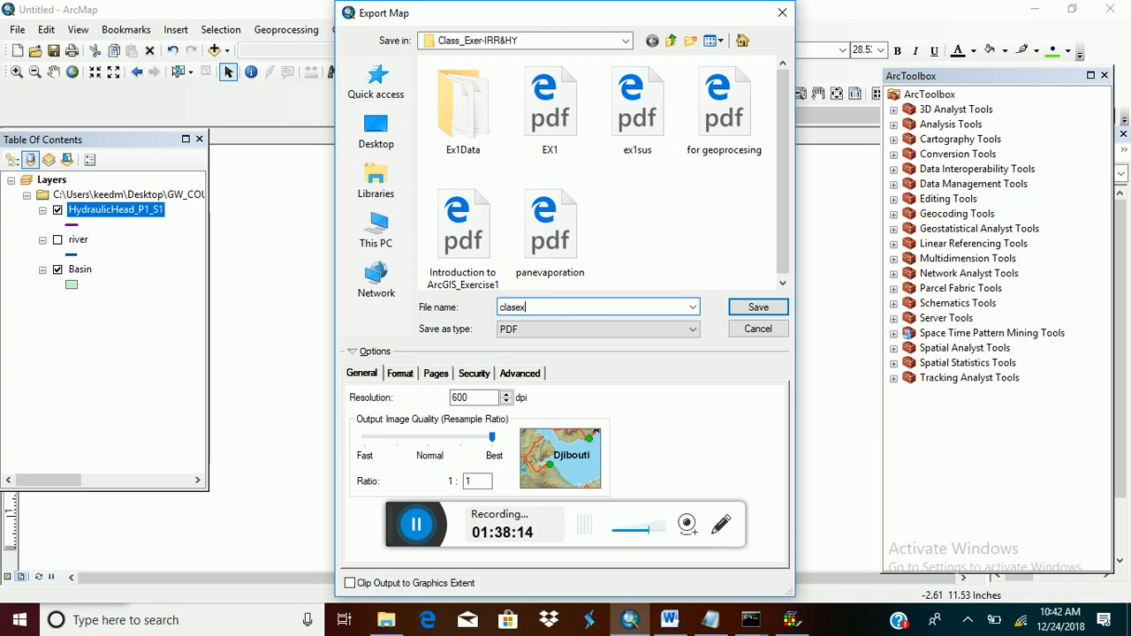
text(er3)
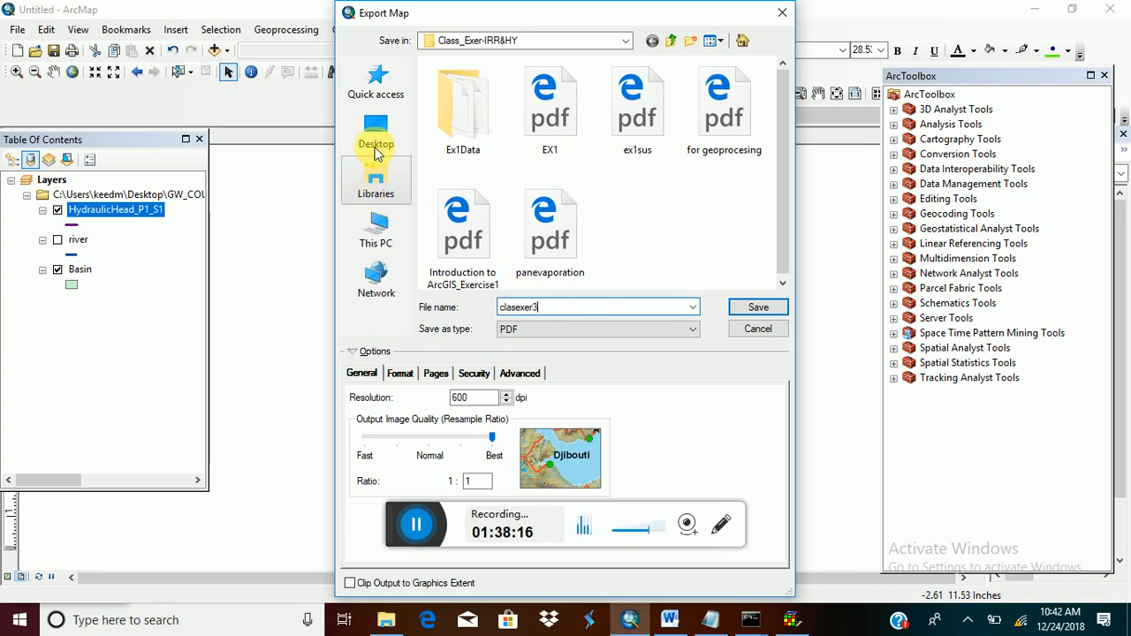
Set the export location to GW_COURSE > modeing courss note > MODFLOW EXAMPLE FILE > MODFLOW_Example 3 on the Desktop.
click(376, 139)
scroll(531, 203, down, 5)
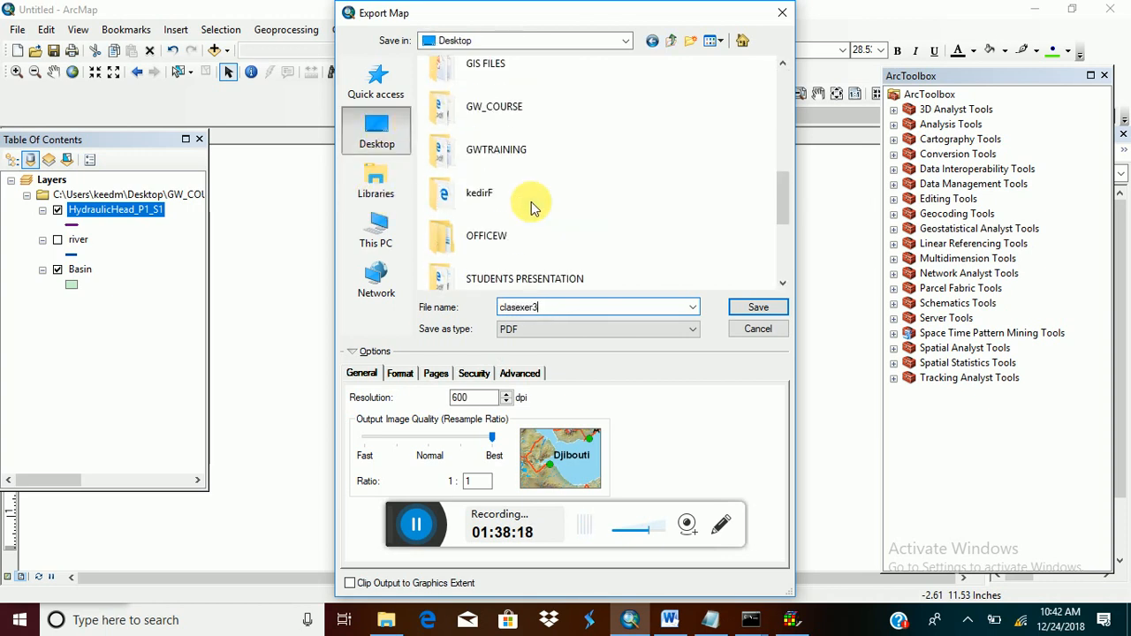
double_click(508, 106)
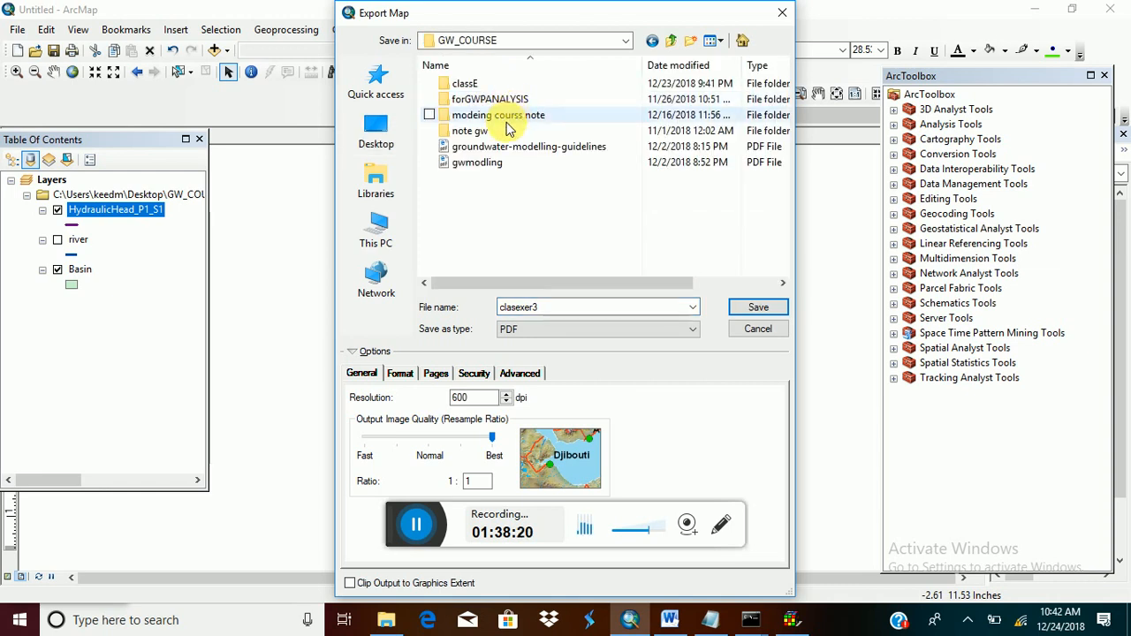
double_click(502, 115)
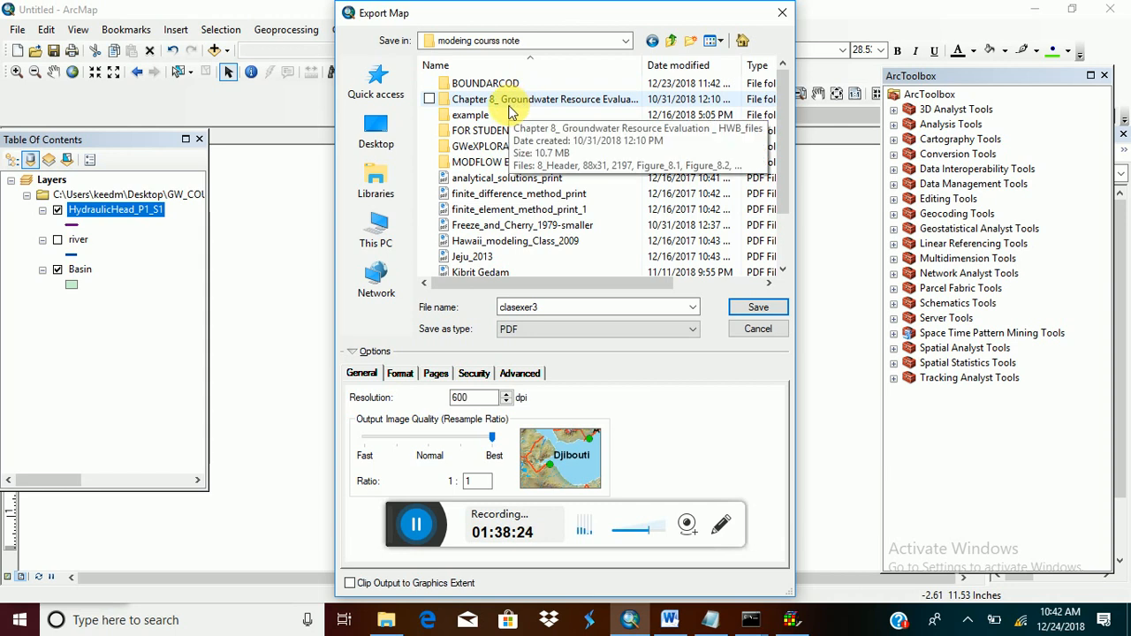
double_click(535, 165)
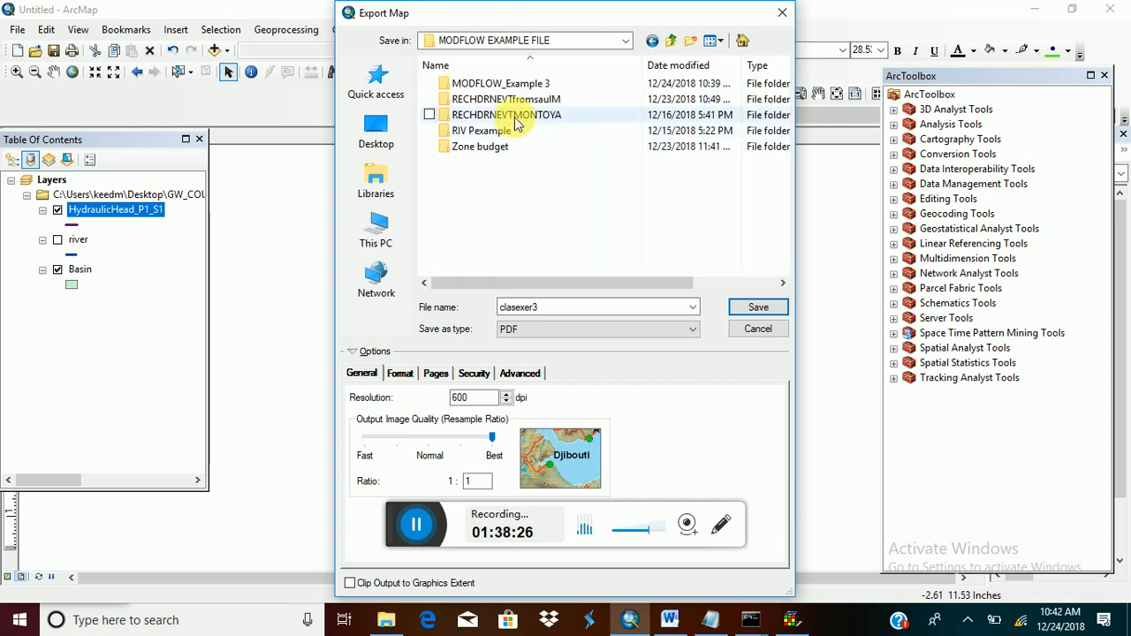
click(520, 84)
double_click(520, 84)
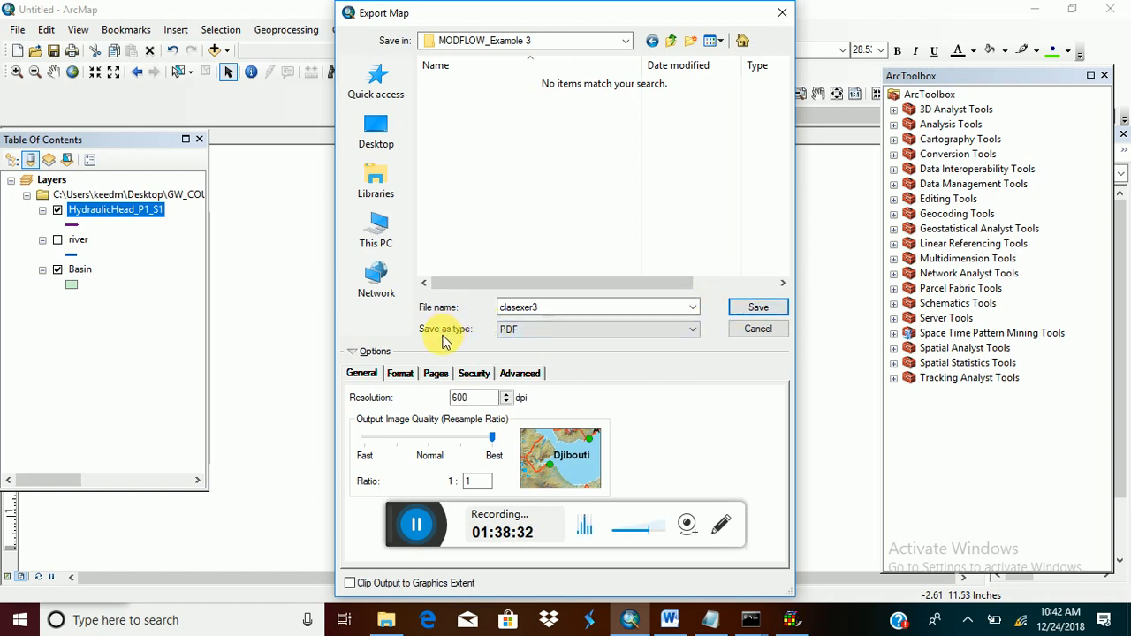
Set the export file type to EMF and save the map.
click(504, 330)
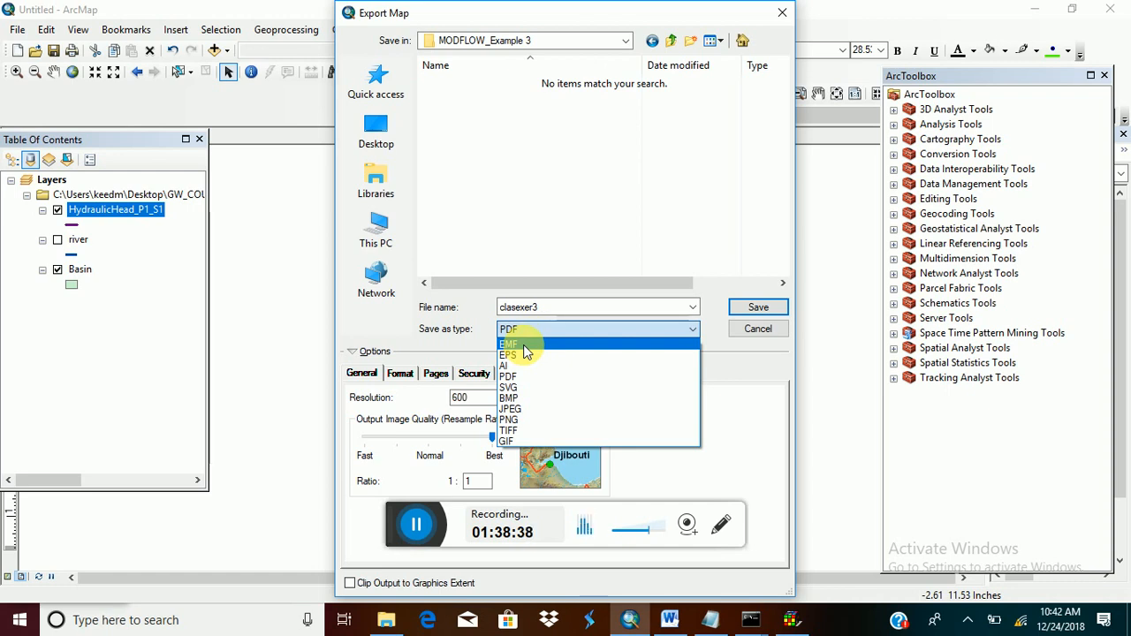
click(523, 345)
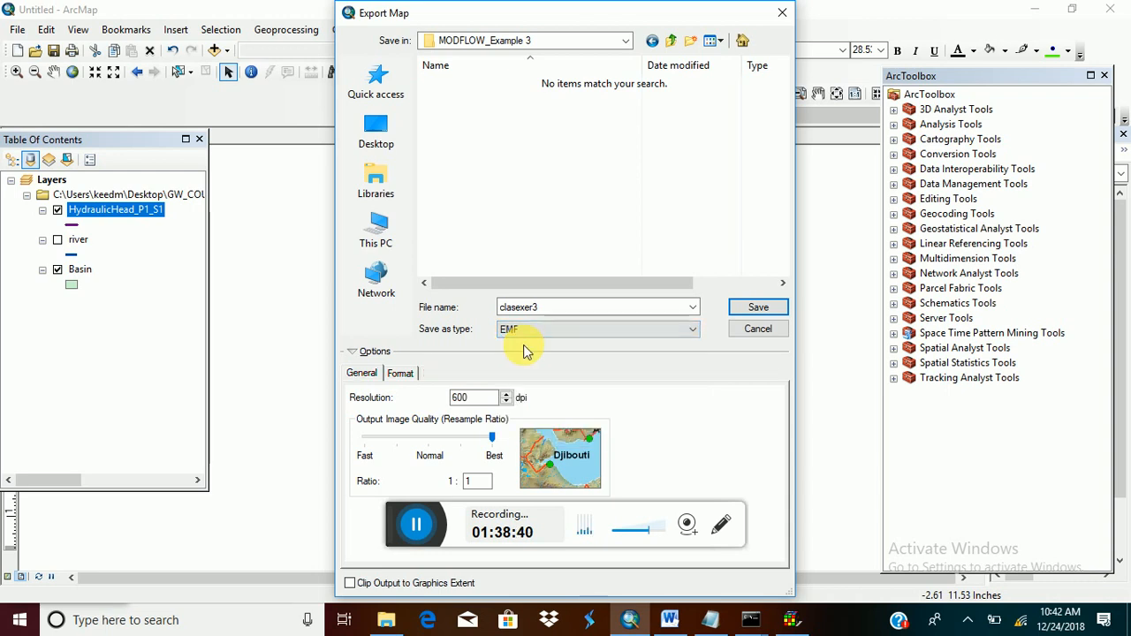
click(750, 311)
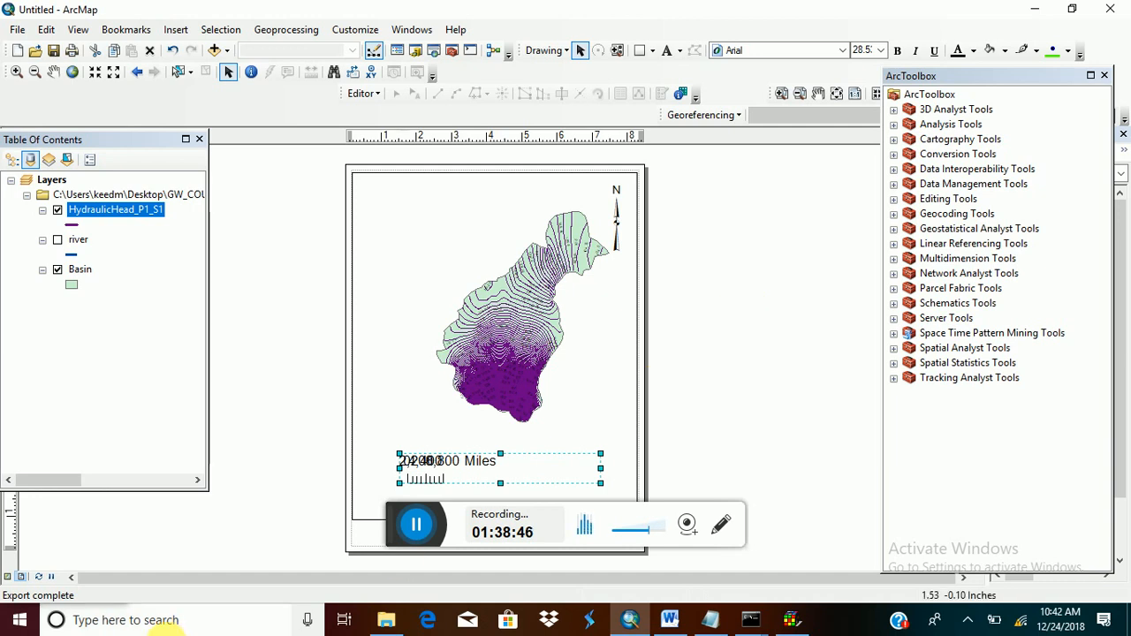
Switch to File Explorer and select the exported clasexer3 EMF file in the MODFLOW_Example 3 folder.
click(389, 621)
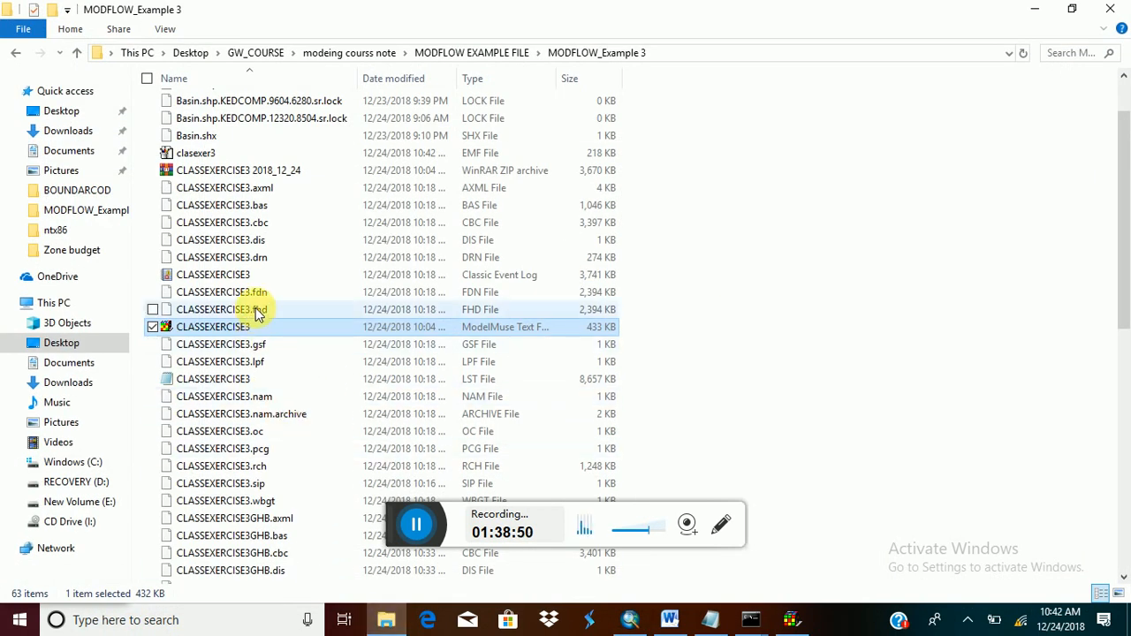
click(262, 278)
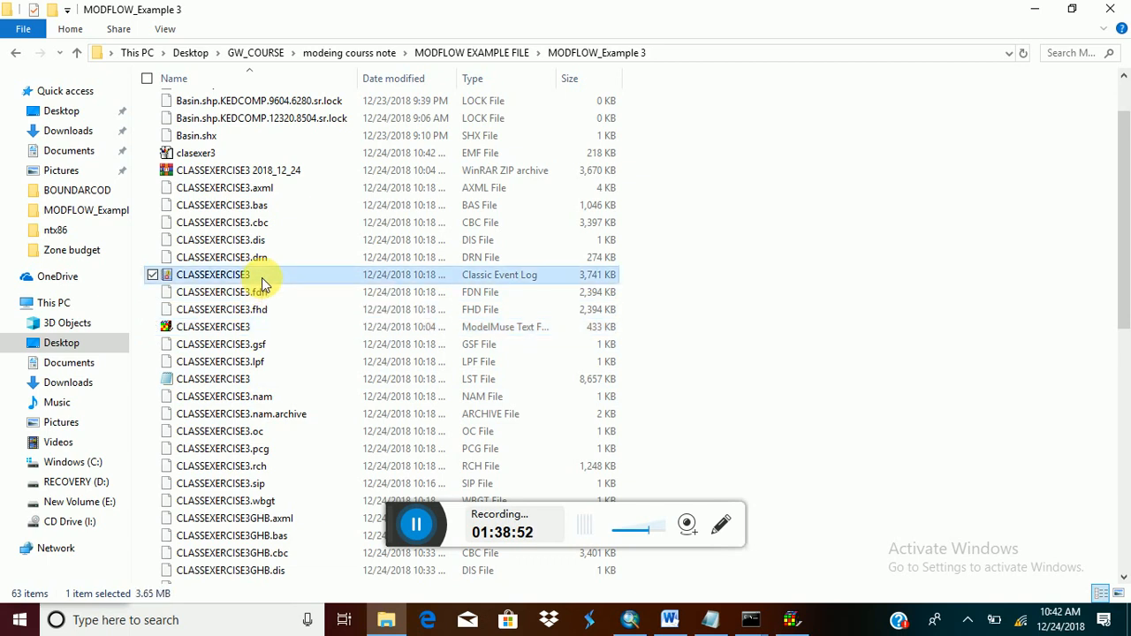
click(238, 163)
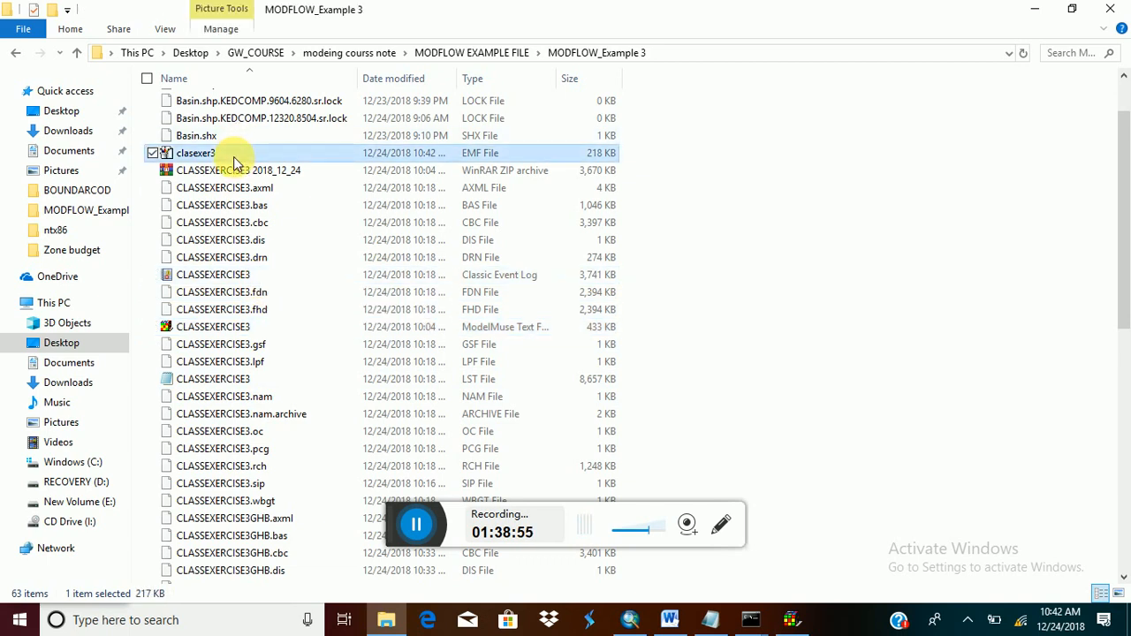
Search Windows for "word" and open Microsoft Word 2010 with a blank document.
click(19, 624)
text(word)
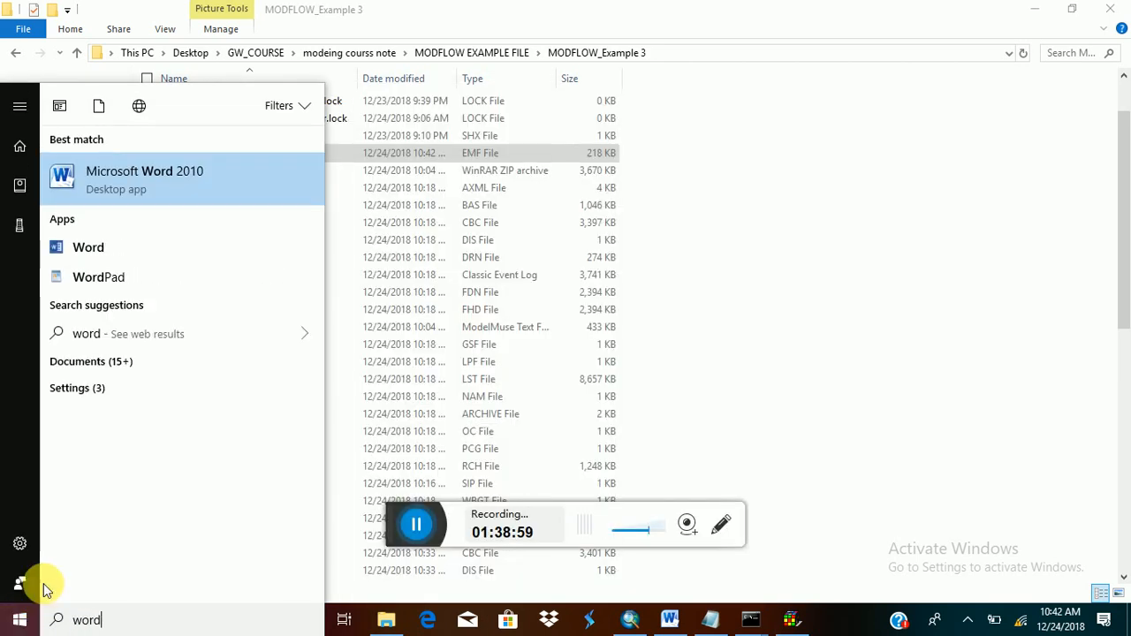
click(151, 183)
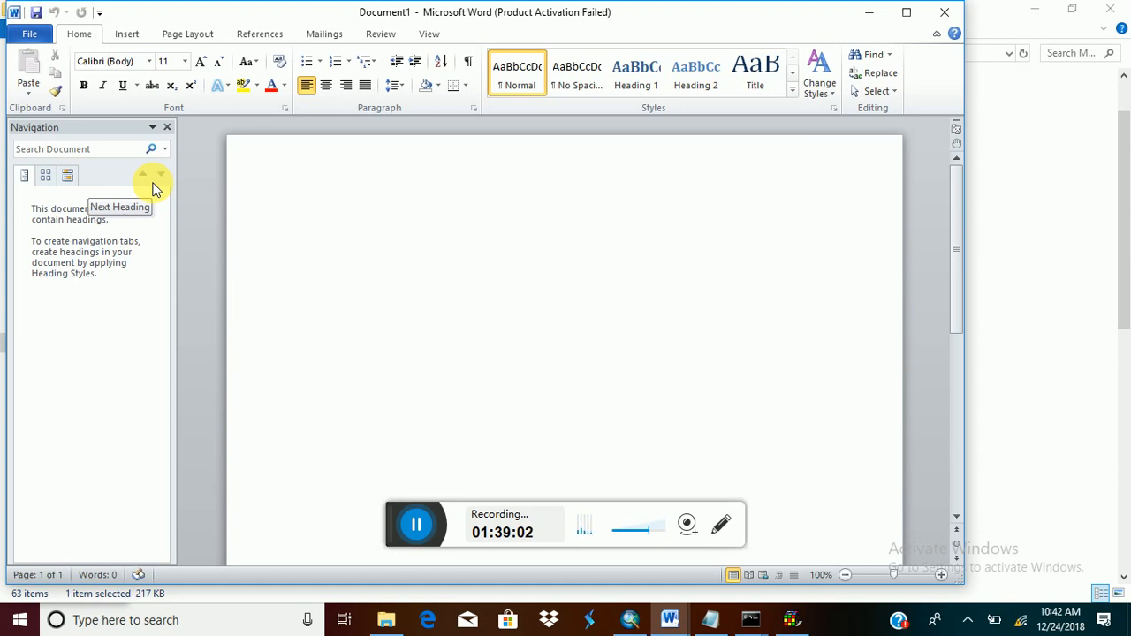
Start inserting a picture and browse to Desktop > GW_COURSE > modeing courss note > MODFLOW EXAMPLE FILE.
click(127, 34)
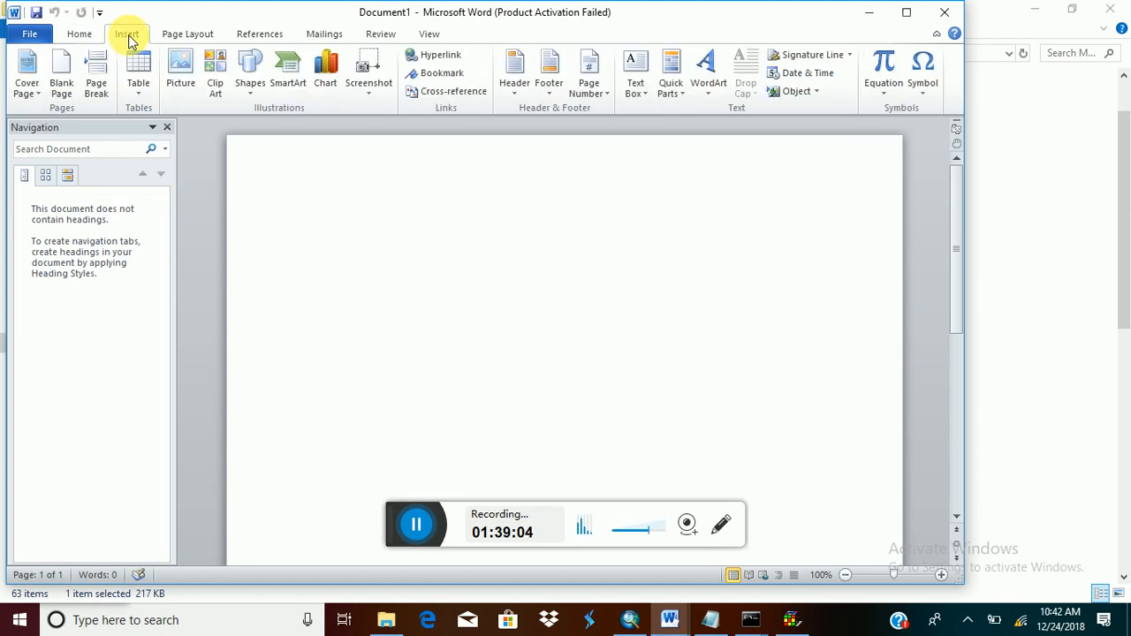
click(177, 82)
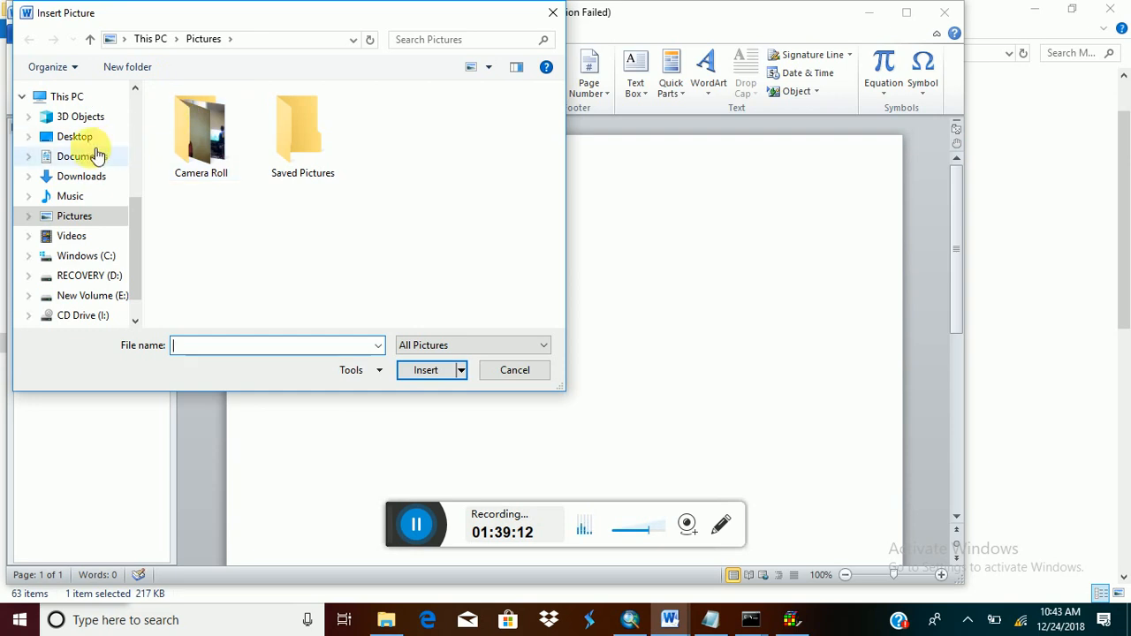
click(93, 142)
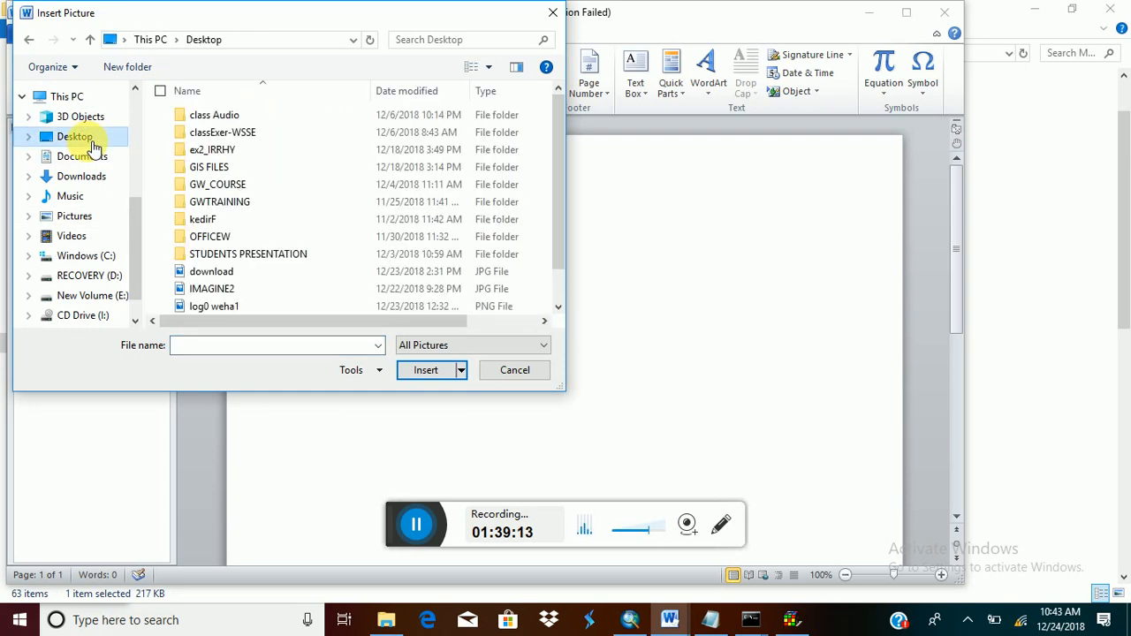
click(219, 189)
double_click(219, 190)
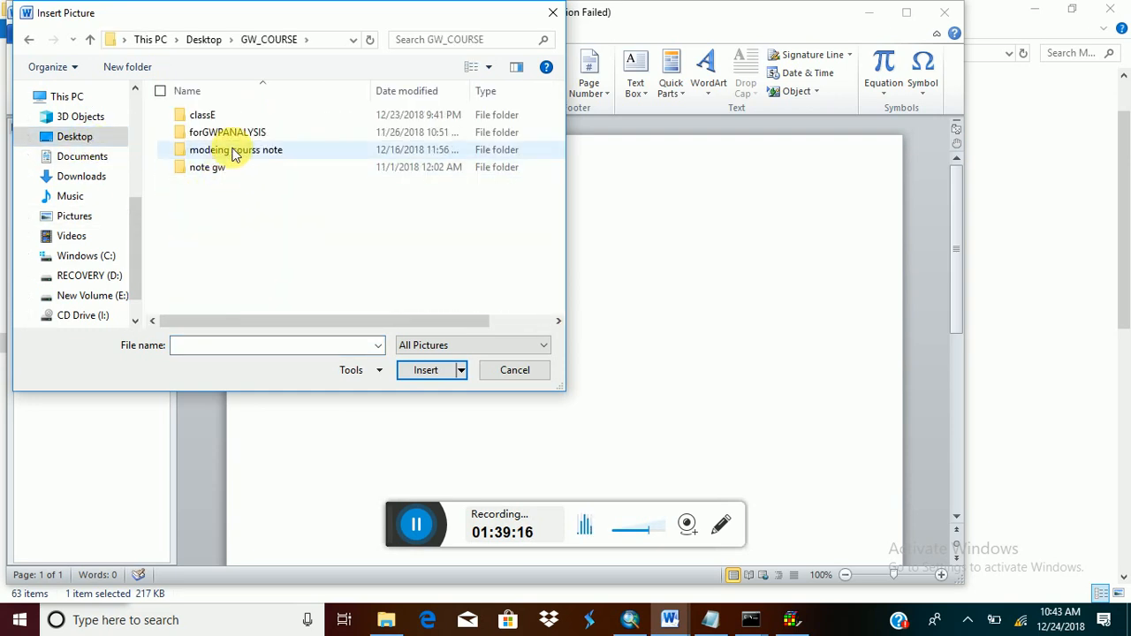
double_click(228, 151)
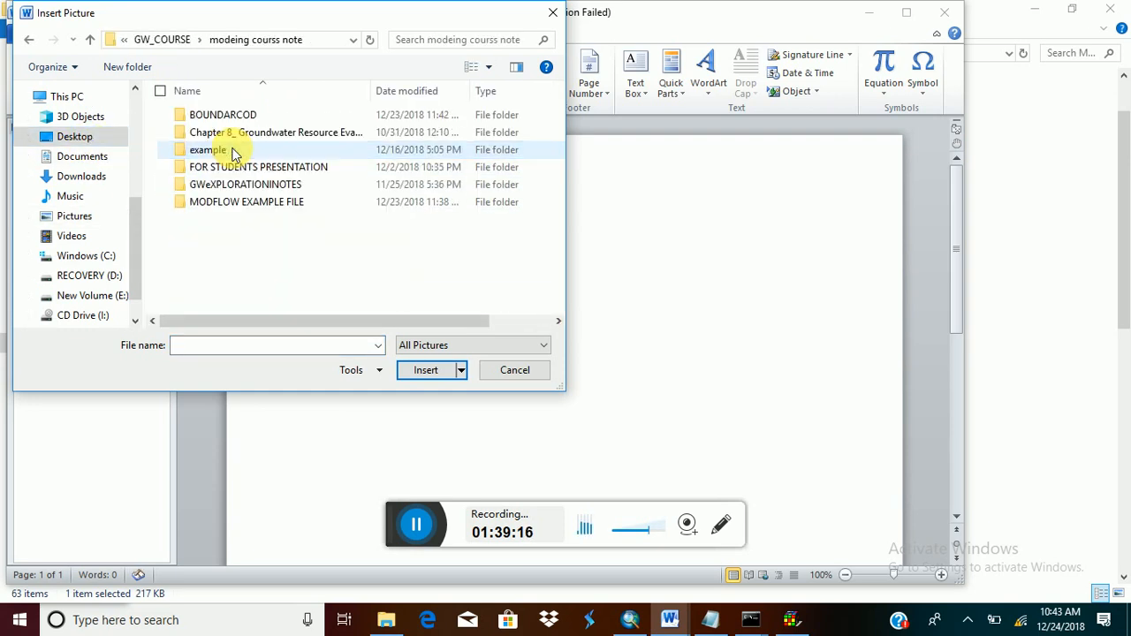
double_click(256, 205)
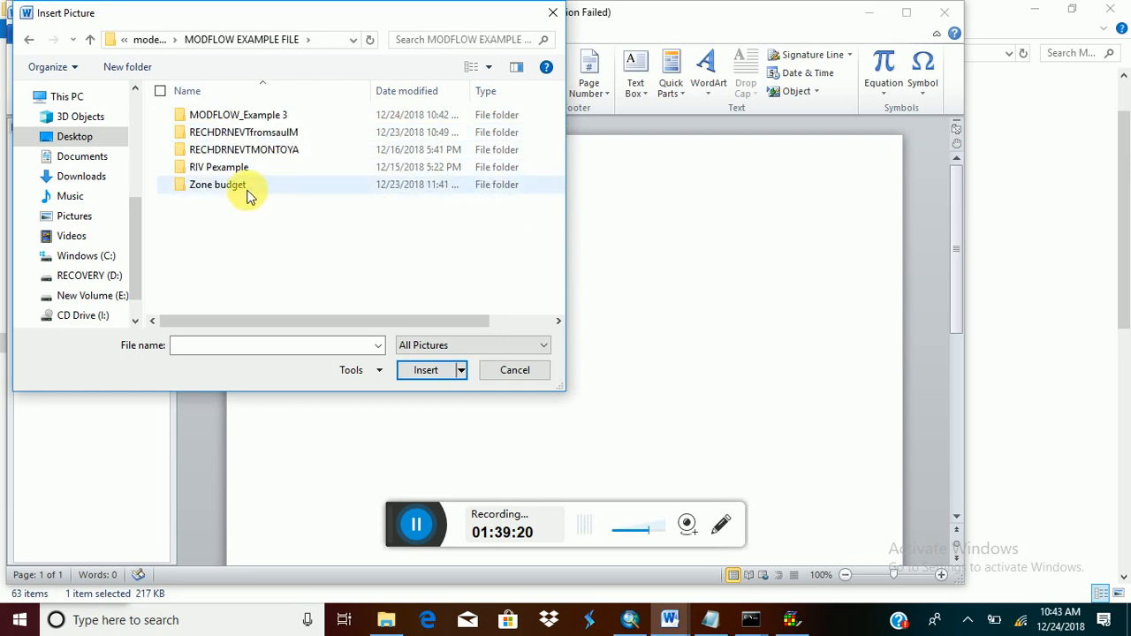
Set the file filter to All Files, insert the clasexer3 EMF map from the MODFLOW_Example 3 folder, and look over the inserted map.
click(486, 348)
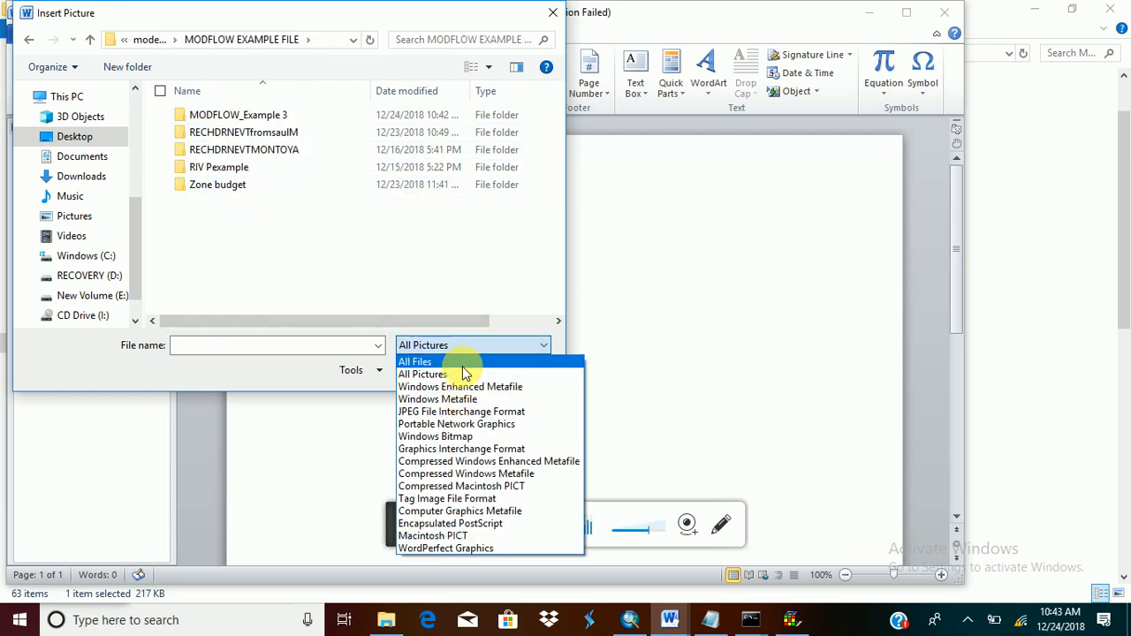
click(462, 364)
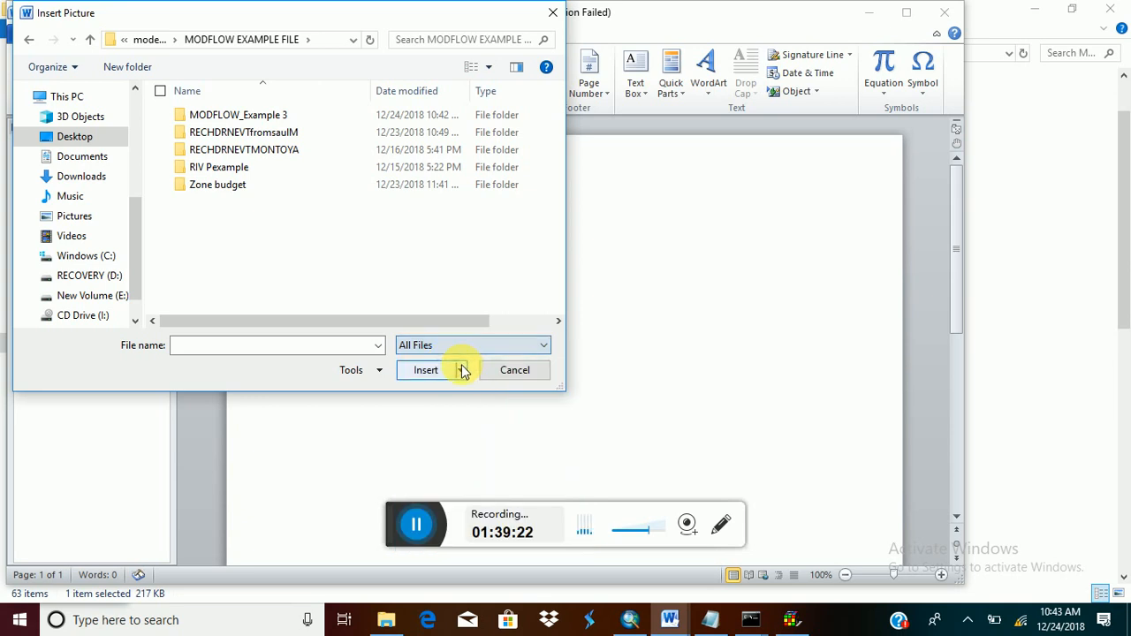
double_click(286, 121)
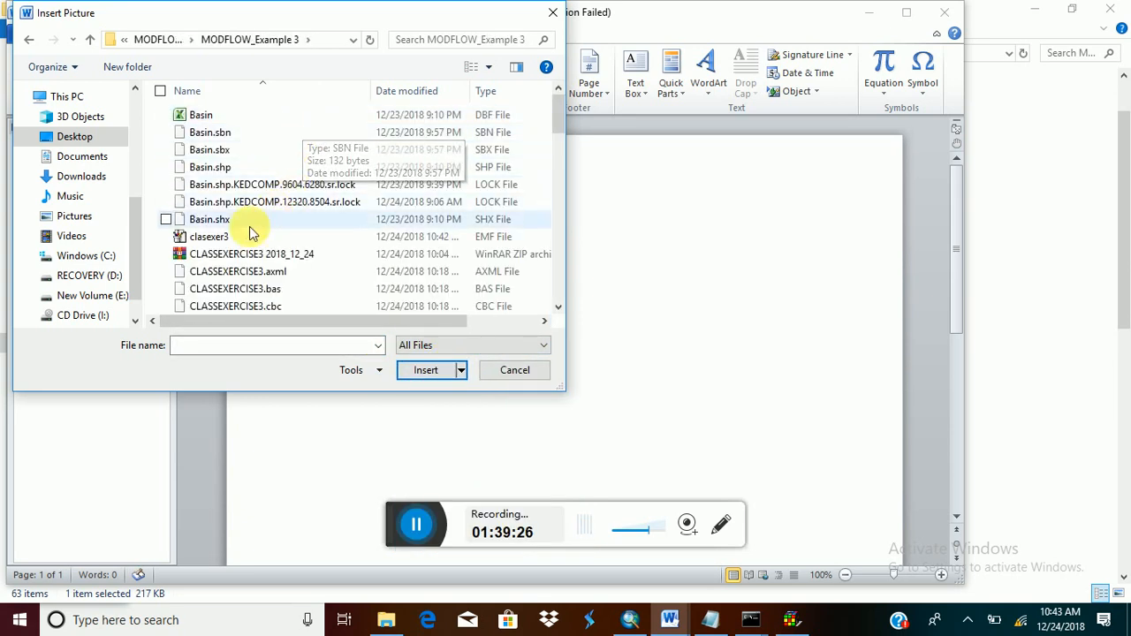
click(247, 238)
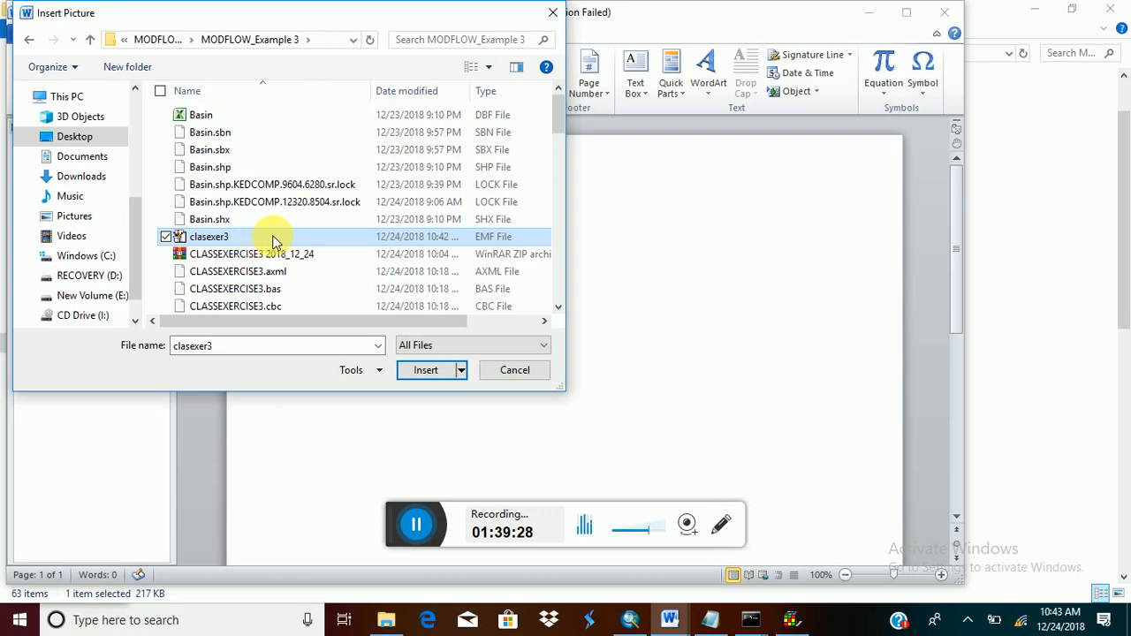
click(433, 372)
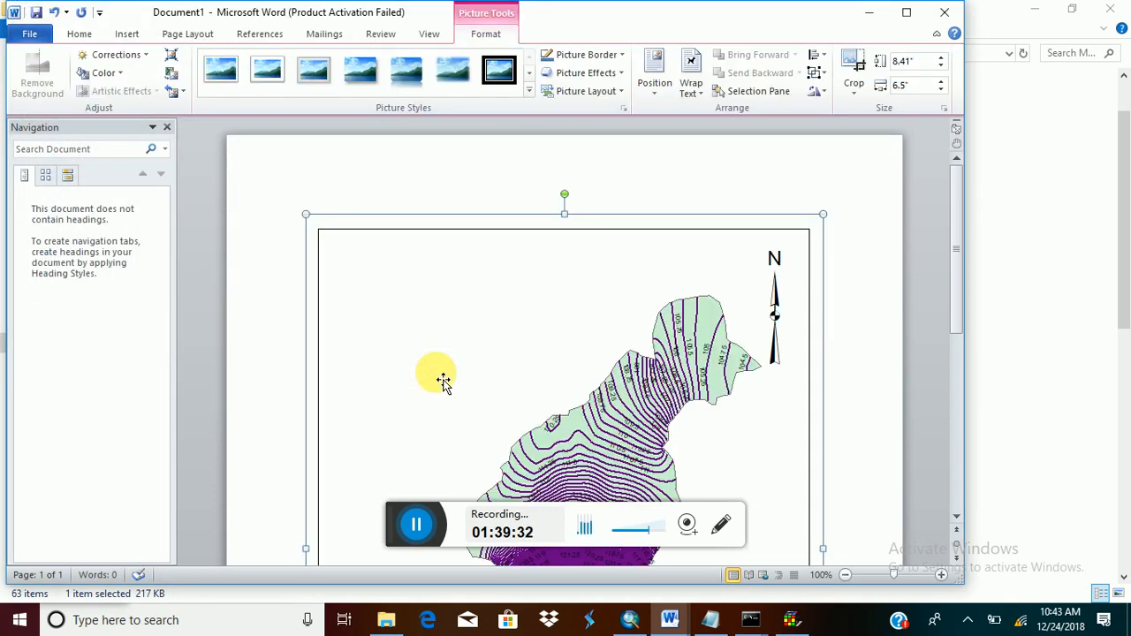
scroll(884, 265, down, 5)
click(868, 324)
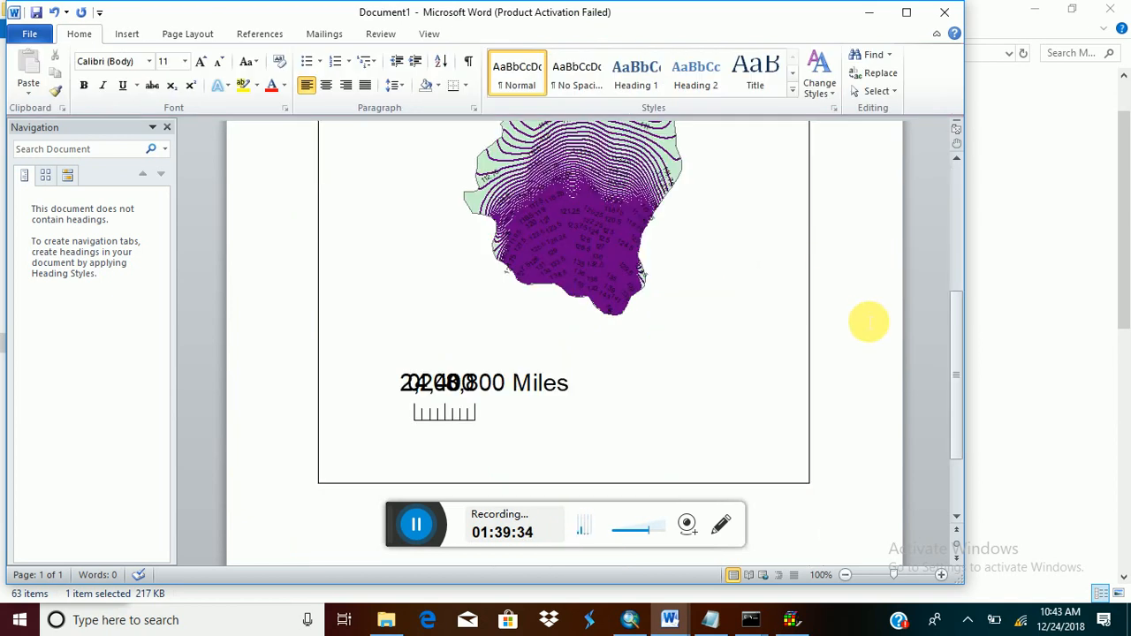
scroll(868, 323, up, 5)
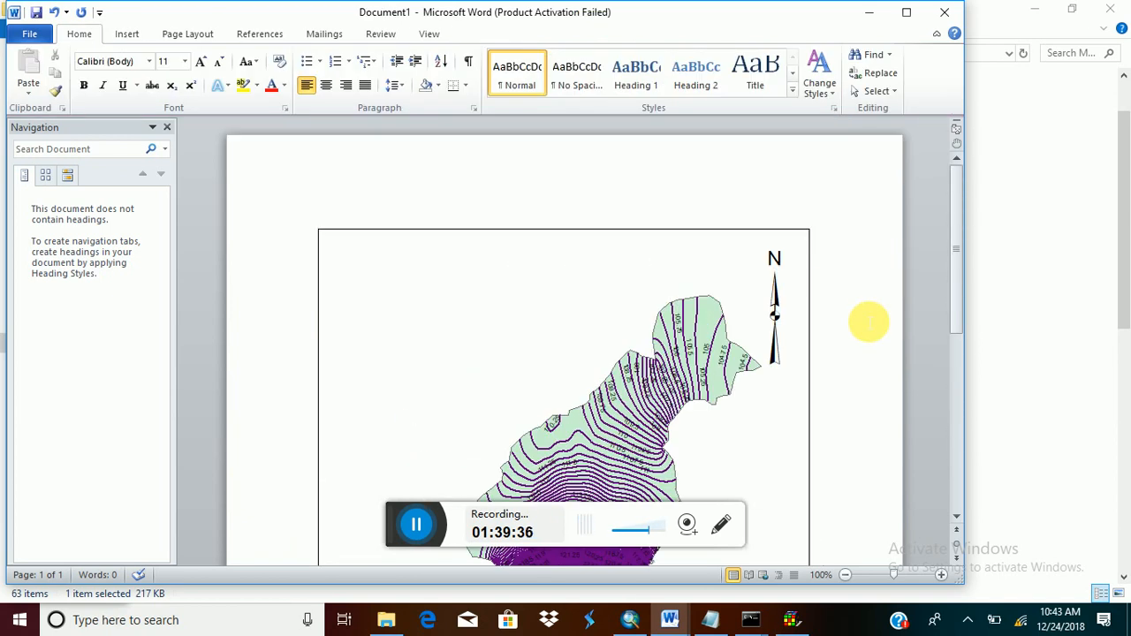